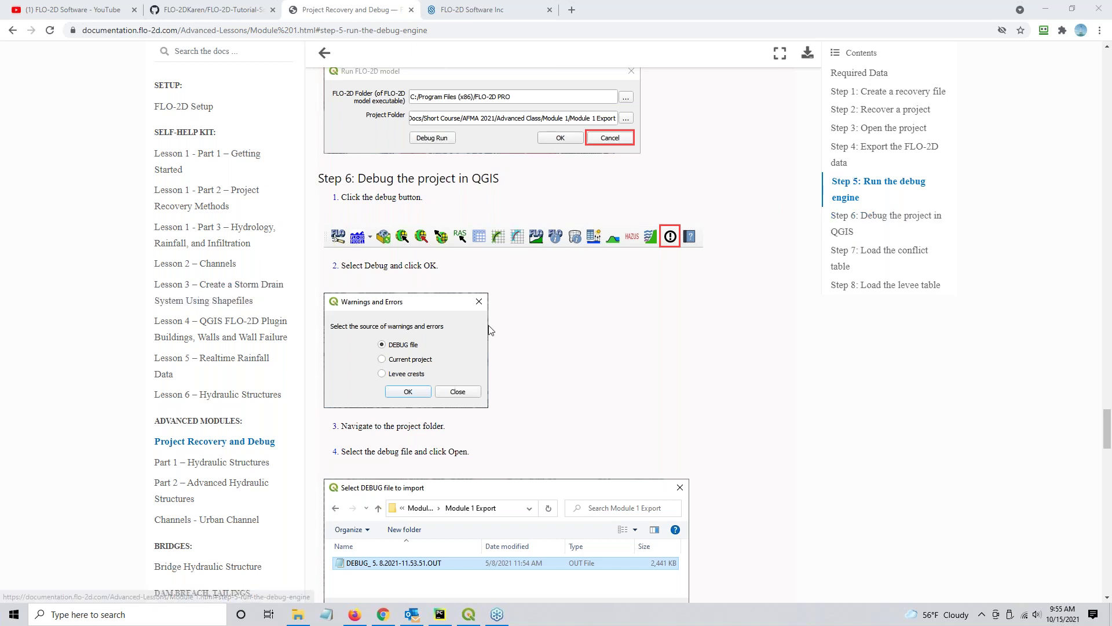
Step: Switch to QGIS and export all preselected FLO-2D components to the Debug Folder inside QGIS Lesson 1
{"action": "scroll", "coordinate": [489, 330], "scroll_direction": "up", "scroll_amount": 8}
{"action": "scroll", "coordinate": [431, 300], "scroll_direction": "up", "scroll_amount": 2}
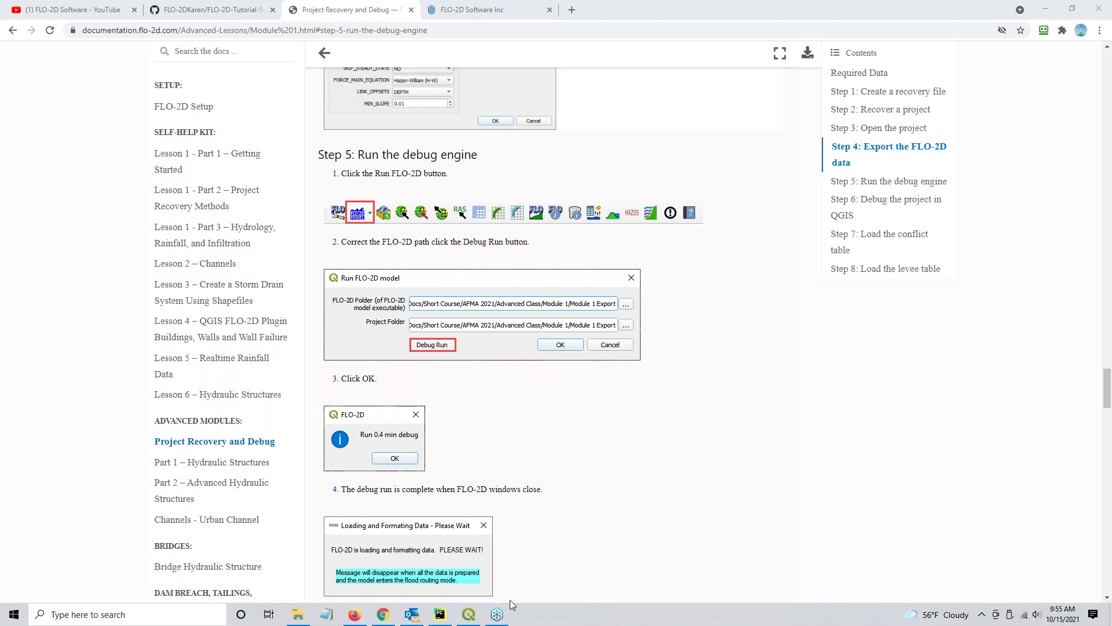
{"action": "left_click", "coordinate": [470, 616]}
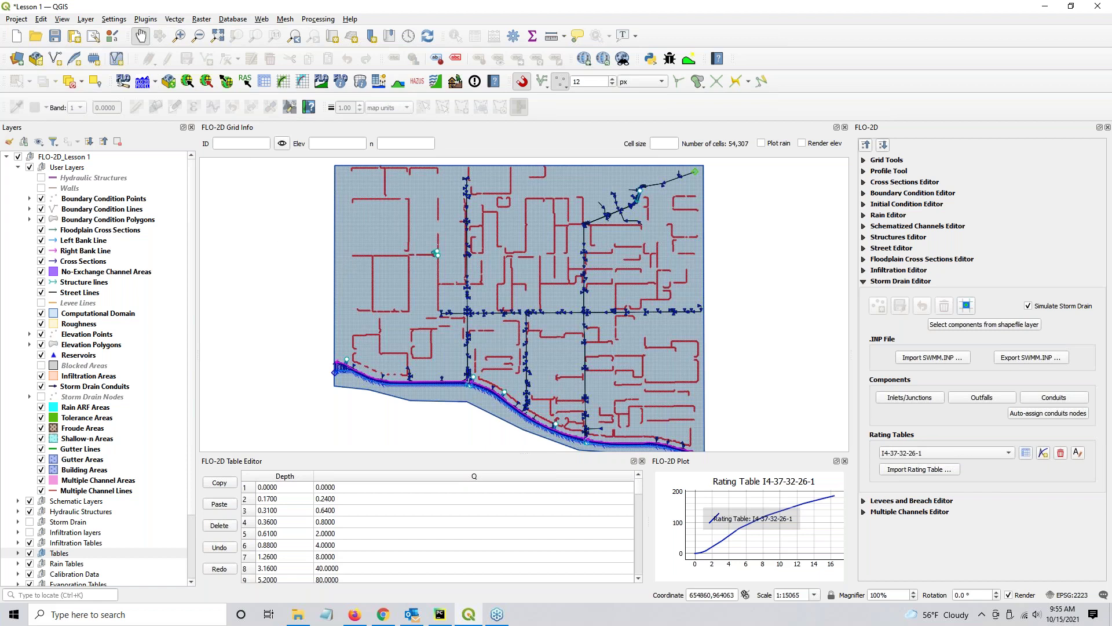
{"action": "left_click", "coordinate": [227, 82]}
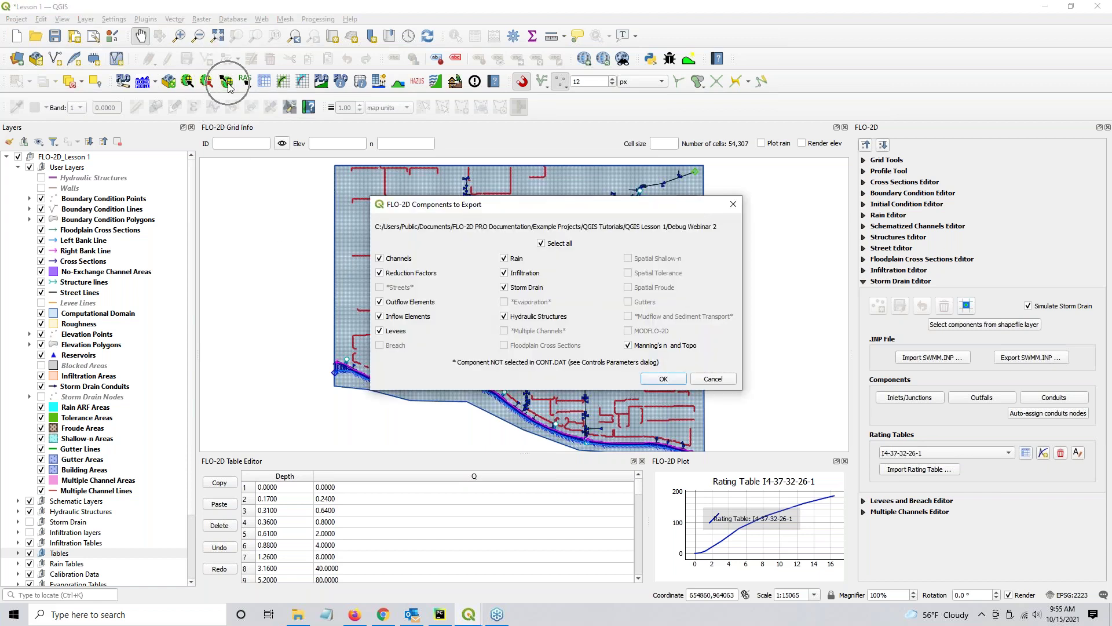
{"action": "left_click", "coordinate": [664, 380]}
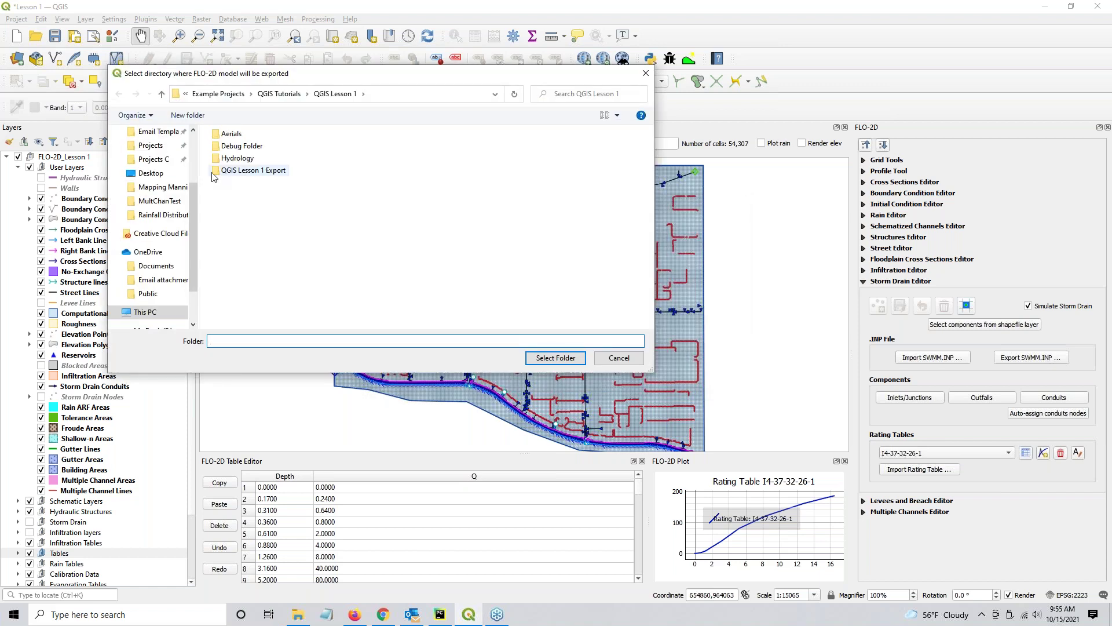
{"action": "left_click", "coordinate": [235, 146]}
{"action": "left_click", "coordinate": [579, 356]}
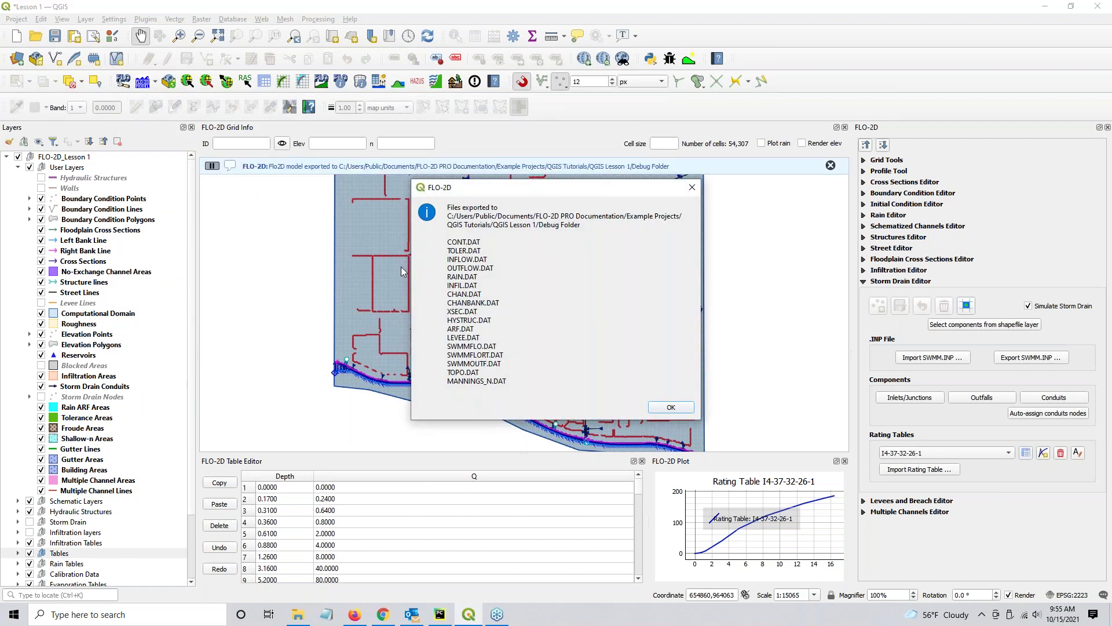
{"action": "left_click", "coordinate": [669, 408]}
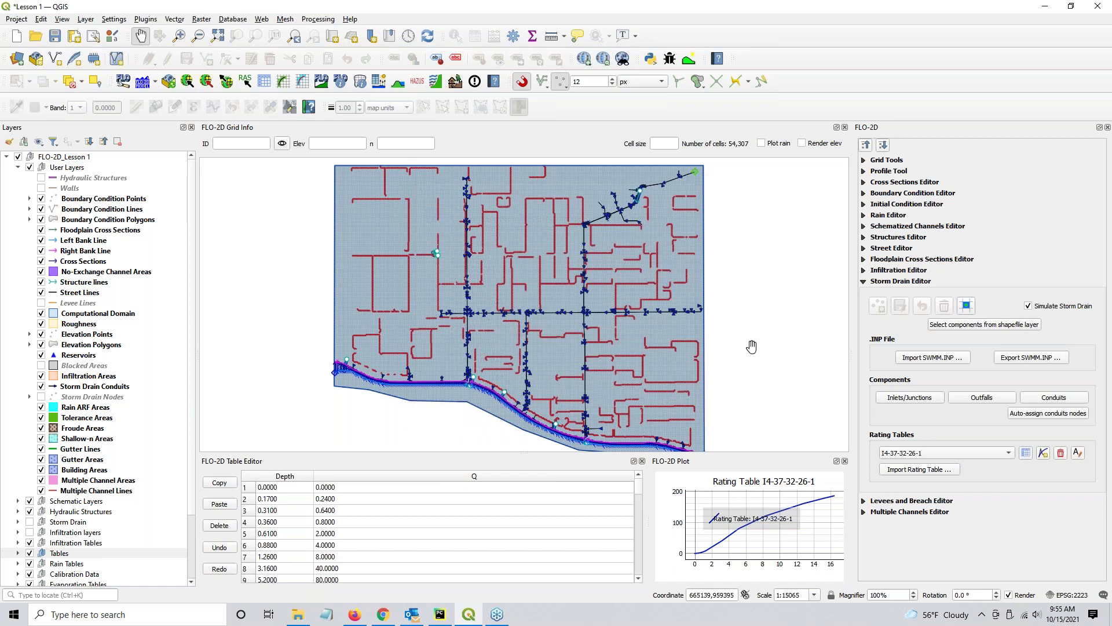
Step: Export the storm drain INP file as swmm into the Debug Folder, accepting the existing title, options and report settings
{"action": "left_click", "coordinate": [1035, 360]}
{"action": "left_click", "coordinate": [865, 282]}
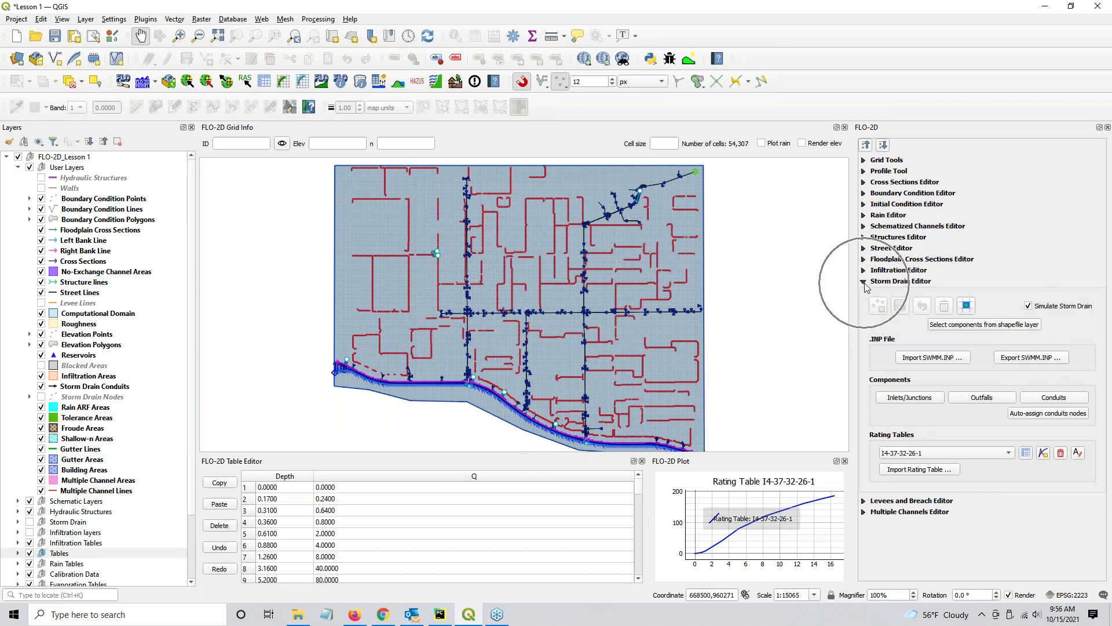
{"action": "left_click", "coordinate": [1029, 360]}
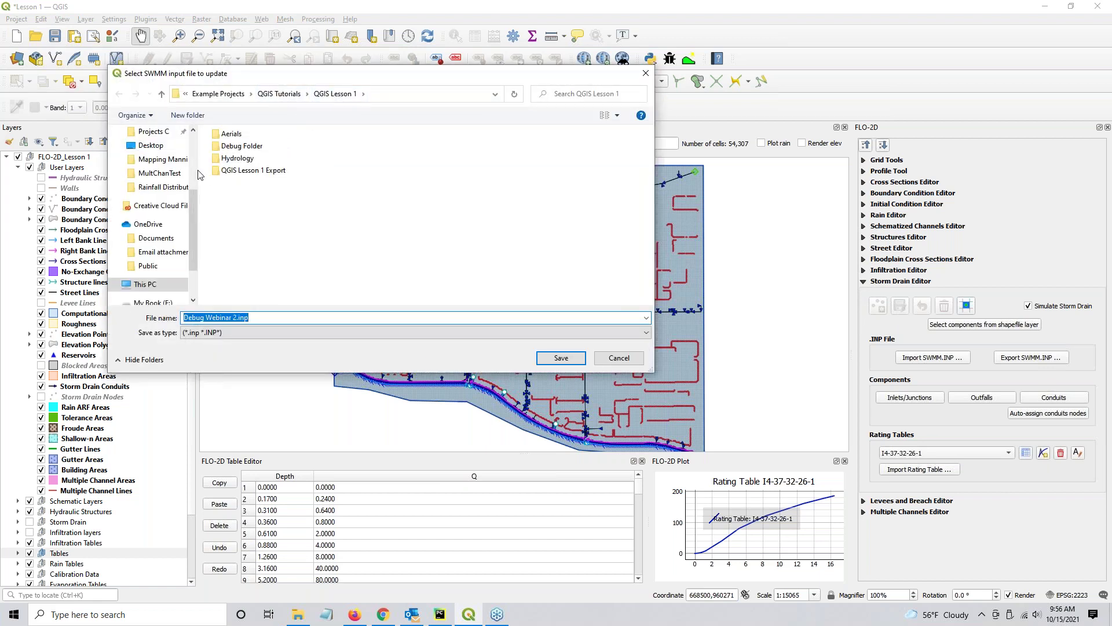
{"action": "left_click", "coordinate": [232, 146]}
{"action": "double_click", "coordinate": [235, 146]}
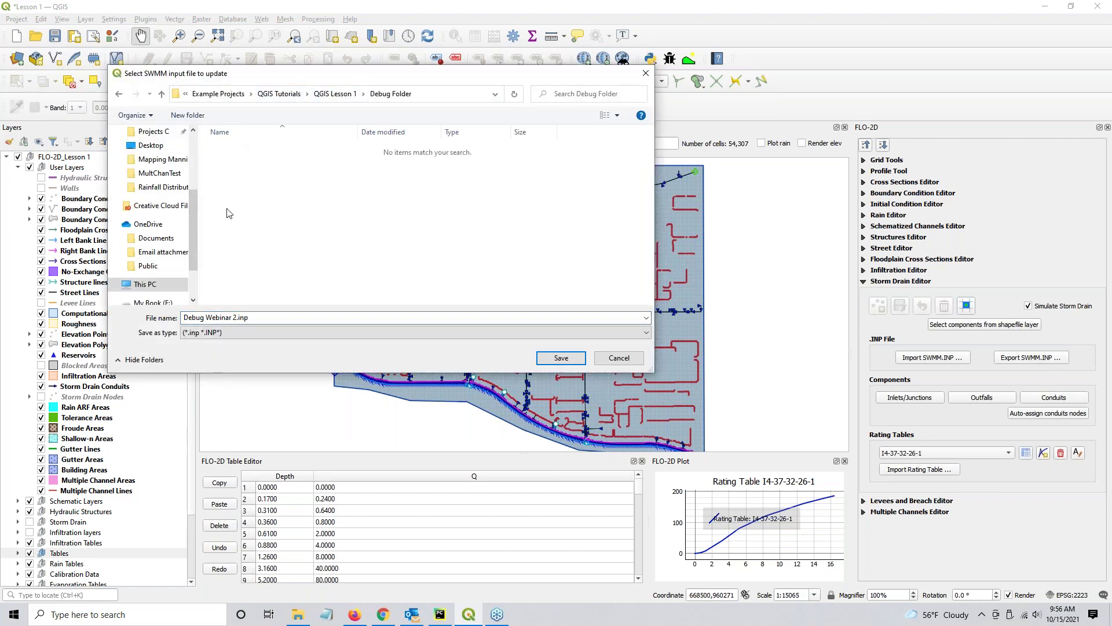
{"action": "type", "text": "sw"}
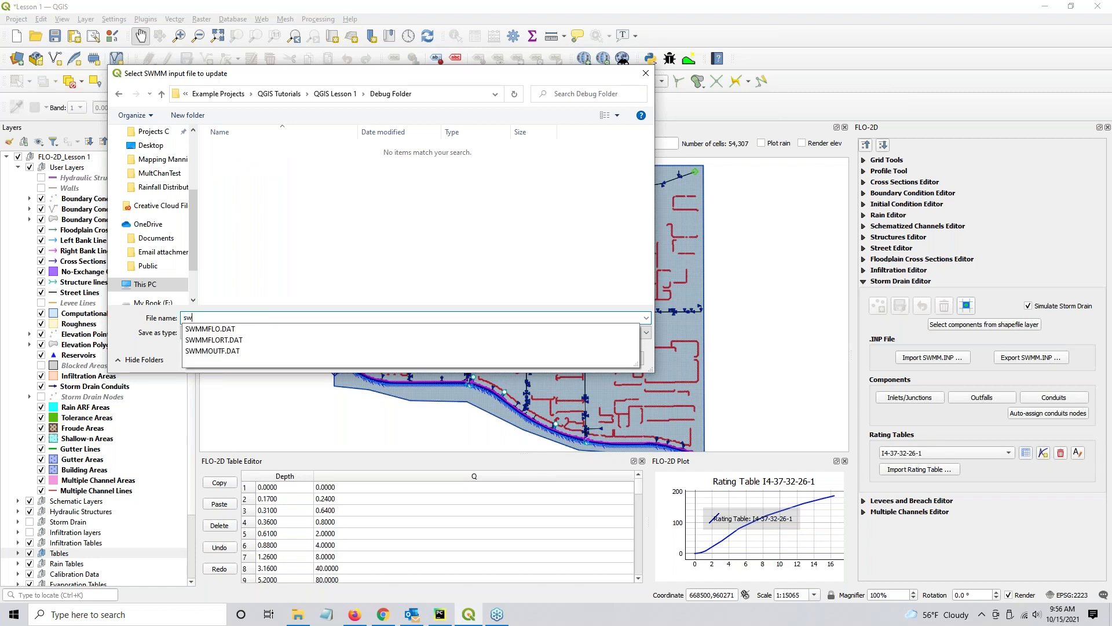
{"action": "type", "text": "mm"}
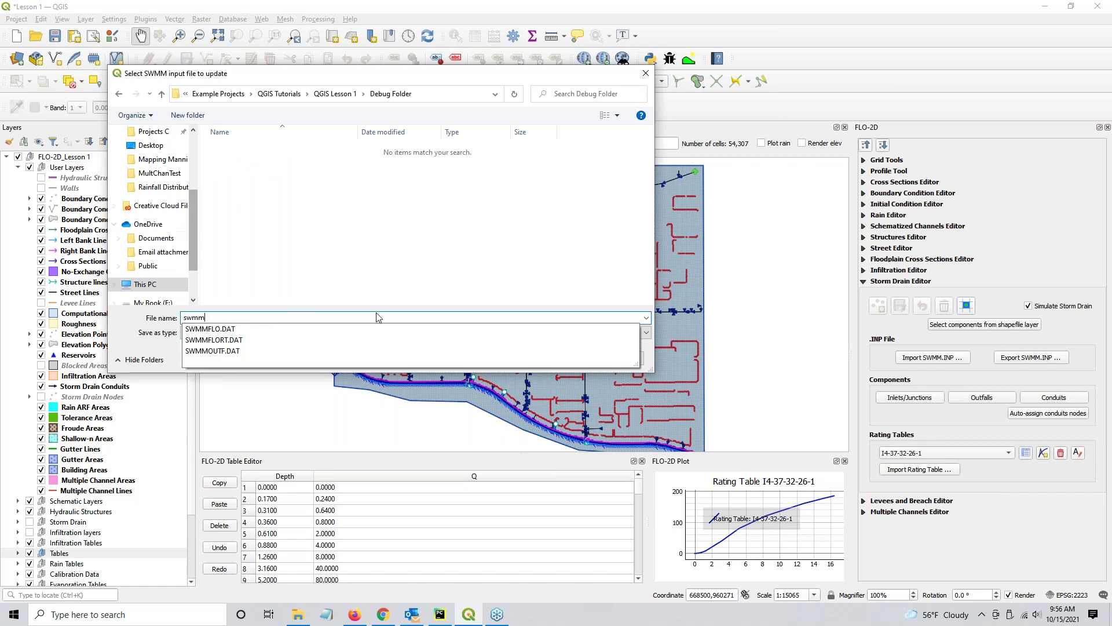
{"action": "left_click", "coordinate": [405, 286]}
{"action": "left_click", "coordinate": [204, 318]}
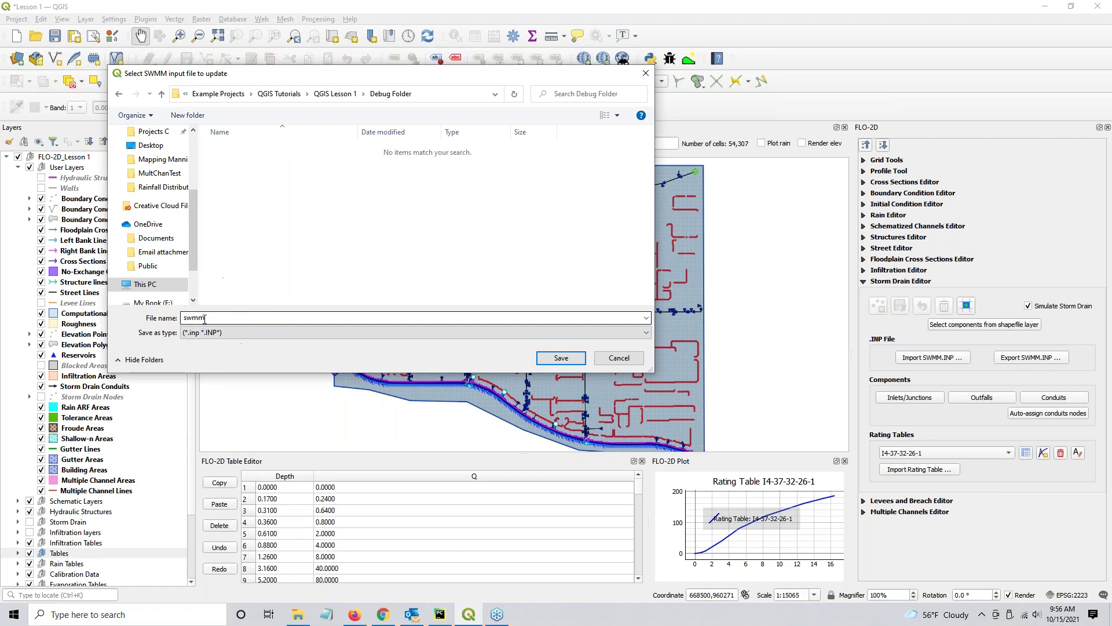
{"action": "left_click", "coordinate": [575, 362]}
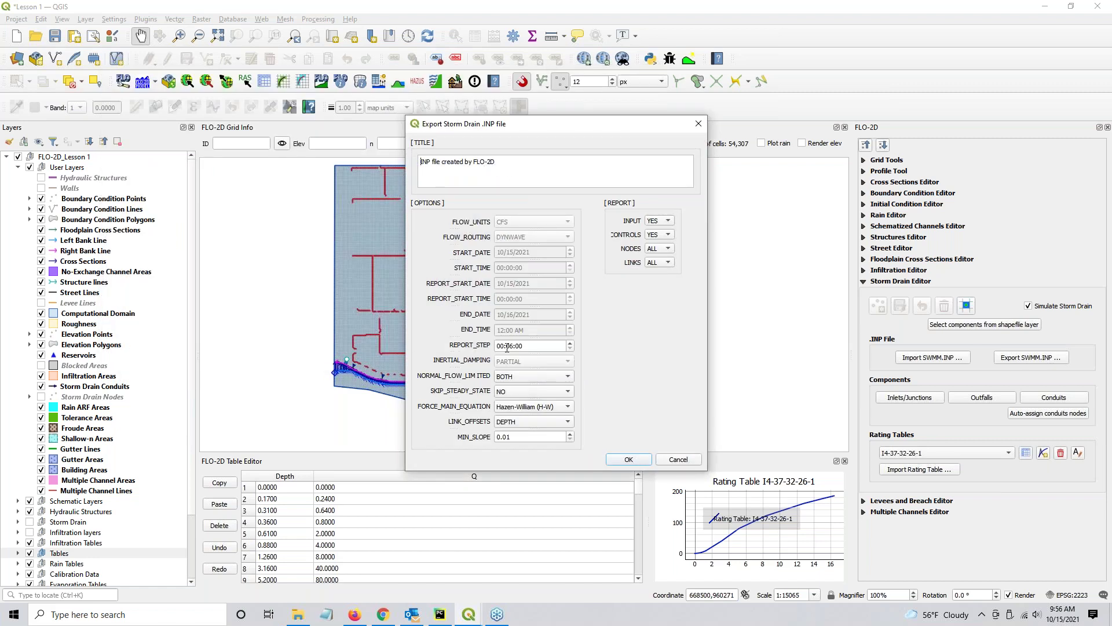
{"action": "left_click", "coordinate": [639, 460]}
{"action": "left_click", "coordinate": [669, 373]}
Step: Show the exported files in File Explorer's Debug Folder, highlight SWMM.INI and swmm.inp, and move the window aside
{"action": "left_click", "coordinate": [326, 615]}
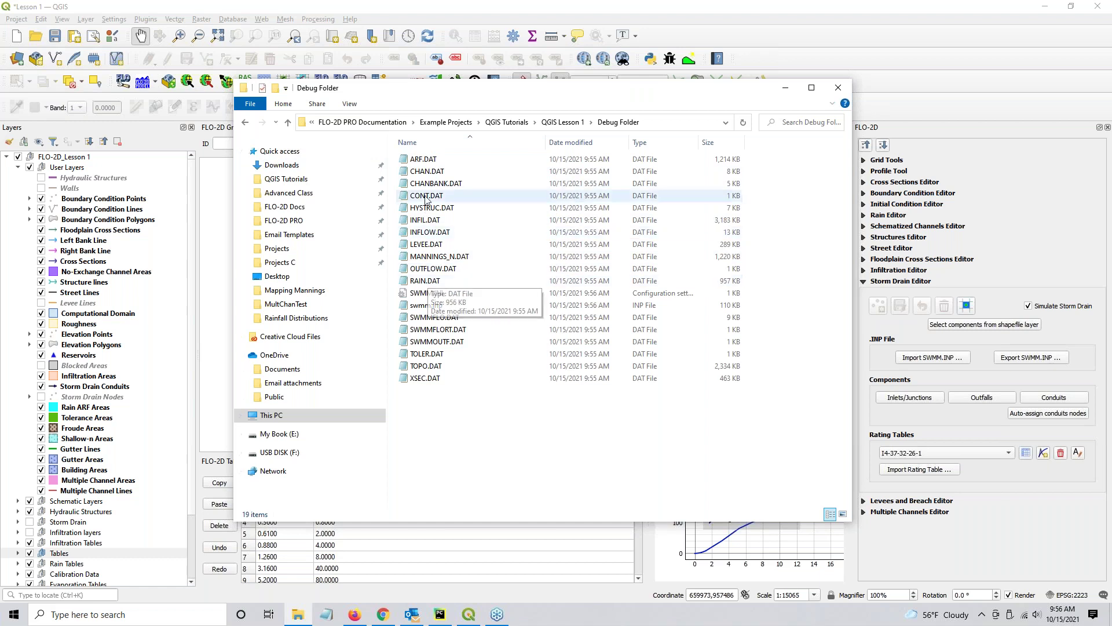
{"action": "left_click", "coordinate": [429, 293]}
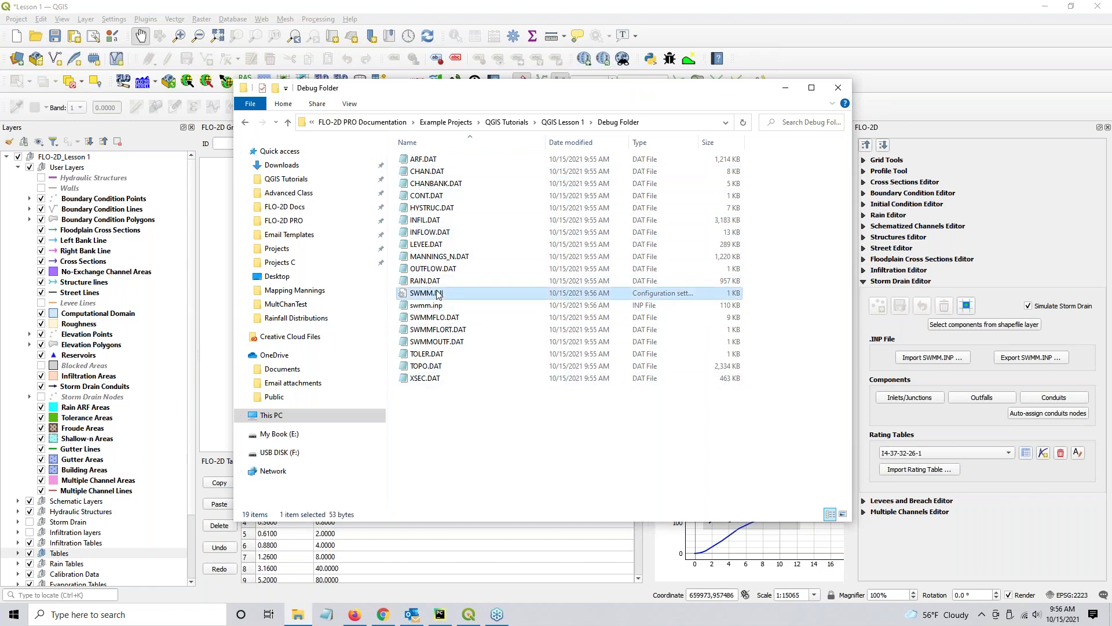
{"action": "left_click", "coordinate": [434, 305], "text": "ctrl"}
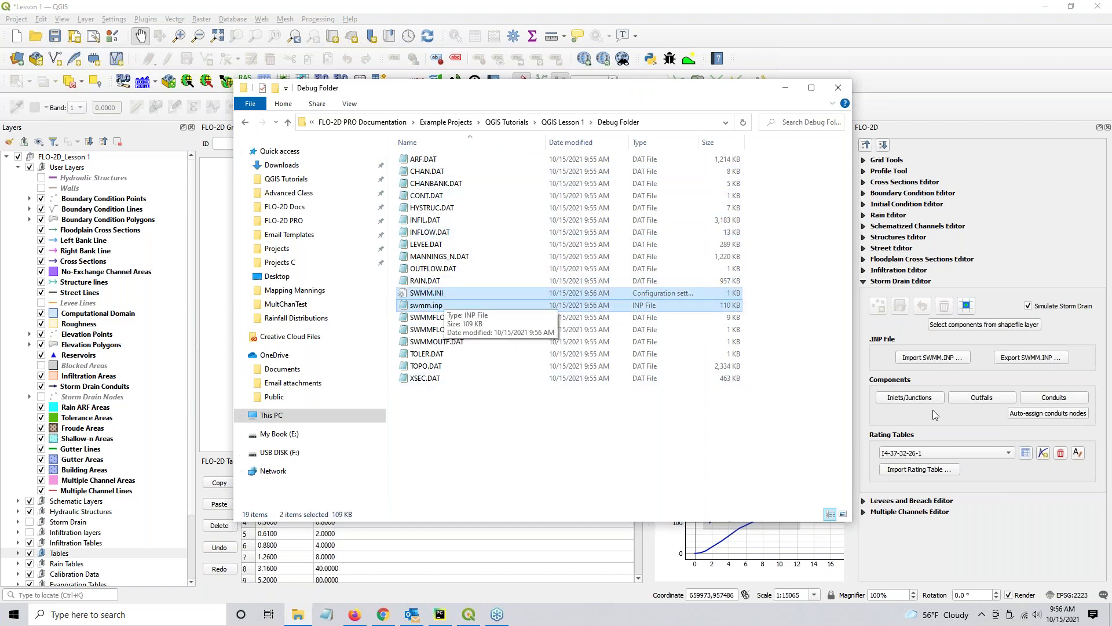
{"action": "left_click", "coordinate": [1033, 359]}
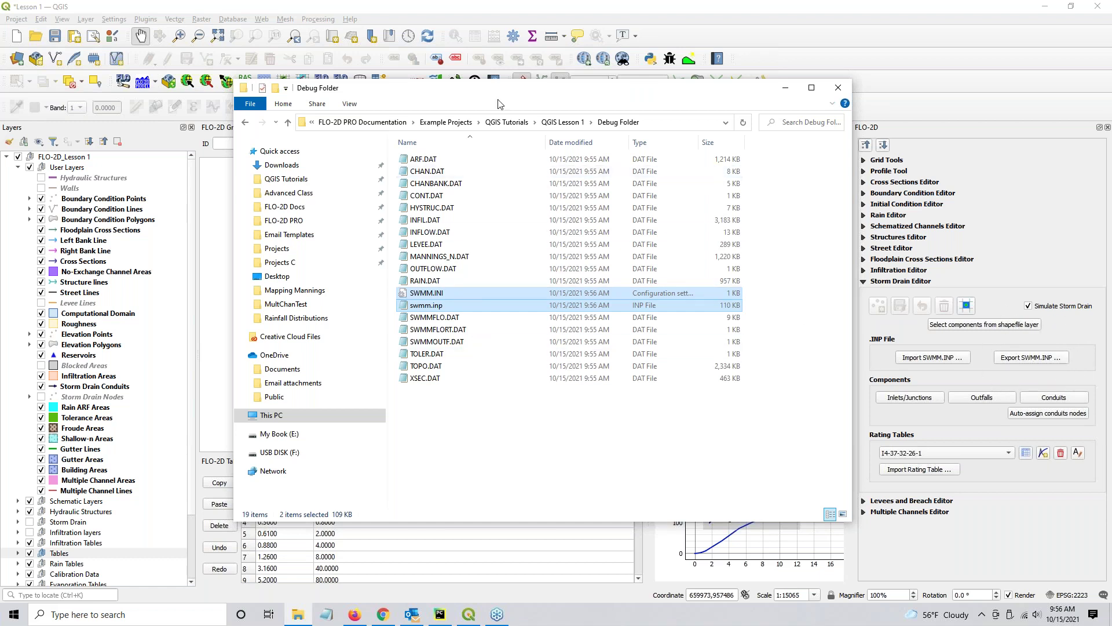
{"action": "left_click_drag", "start_coordinate": [507, 92], "coordinate": [1111, 168]}
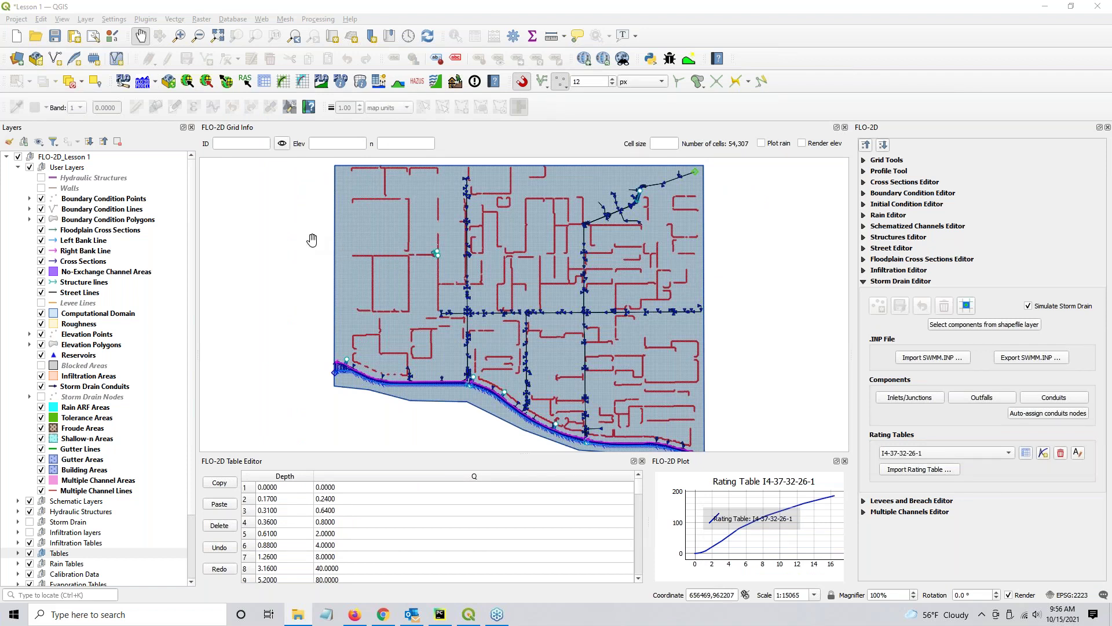
Step: Run FLO-2D Pro using the C:/Program Files (x86)/FLO-2D PRO folder and the Debug Folder as project folder
{"action": "left_click", "coordinate": [156, 83]}
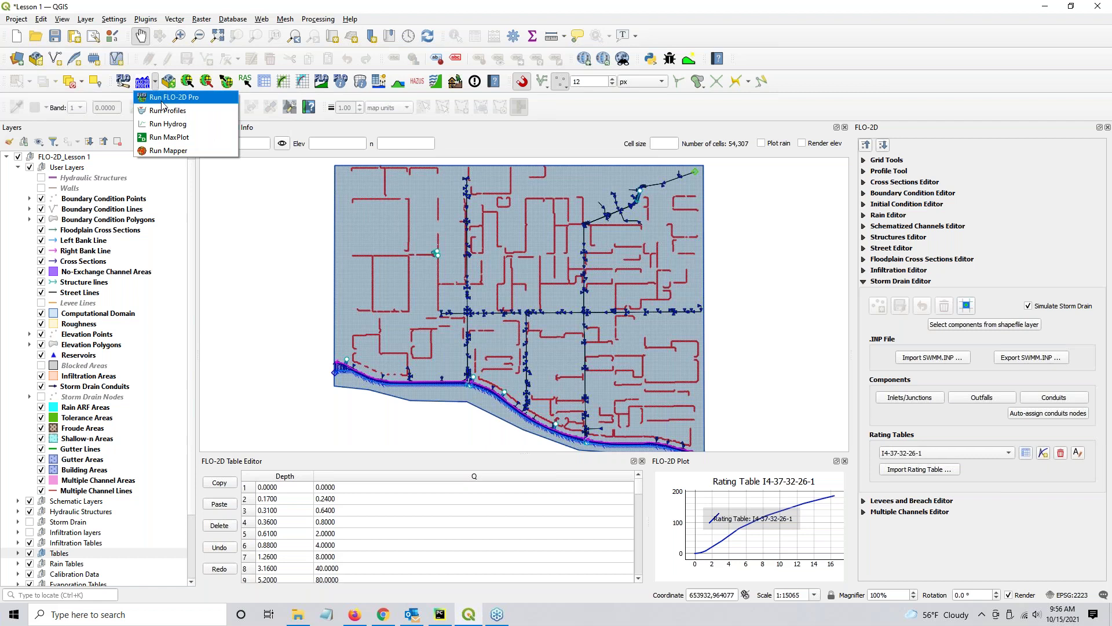
{"action": "left_click", "coordinate": [164, 98]}
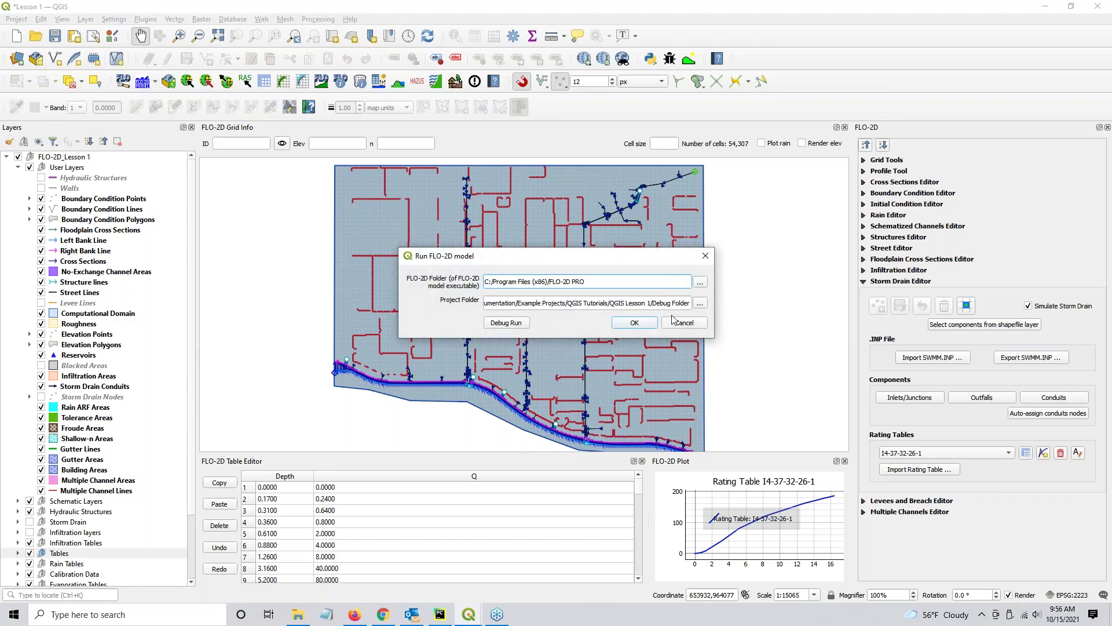
{"action": "triple_click", "coordinate": [590, 282]}
{"action": "left_click_drag", "start_coordinate": [589, 302], "coordinate": [764, 317]}
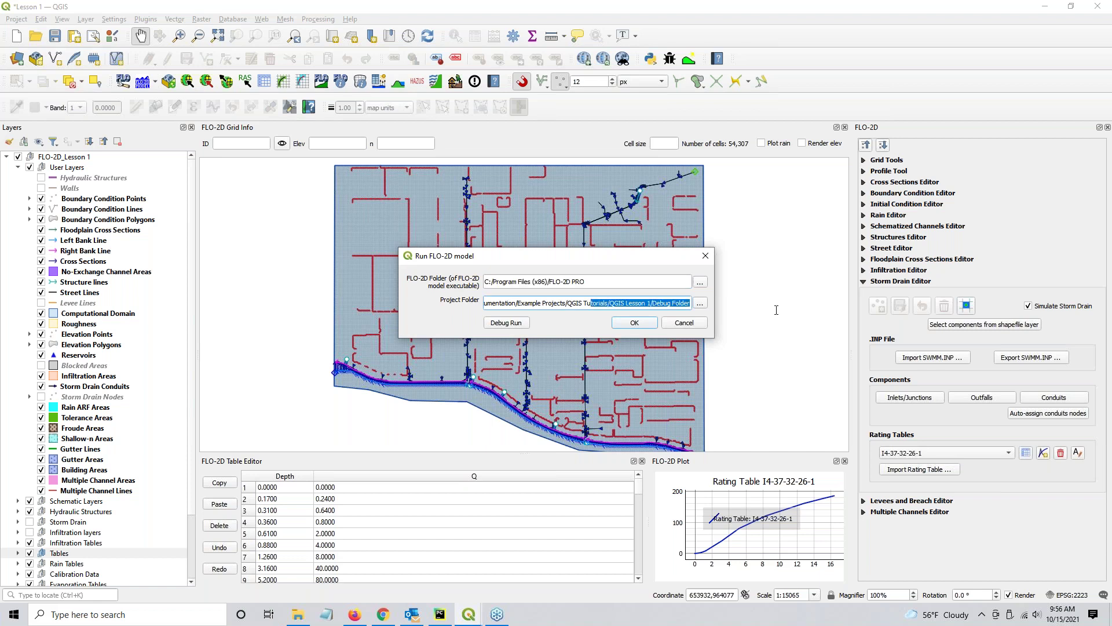
{"action": "left_click", "coordinate": [649, 327]}
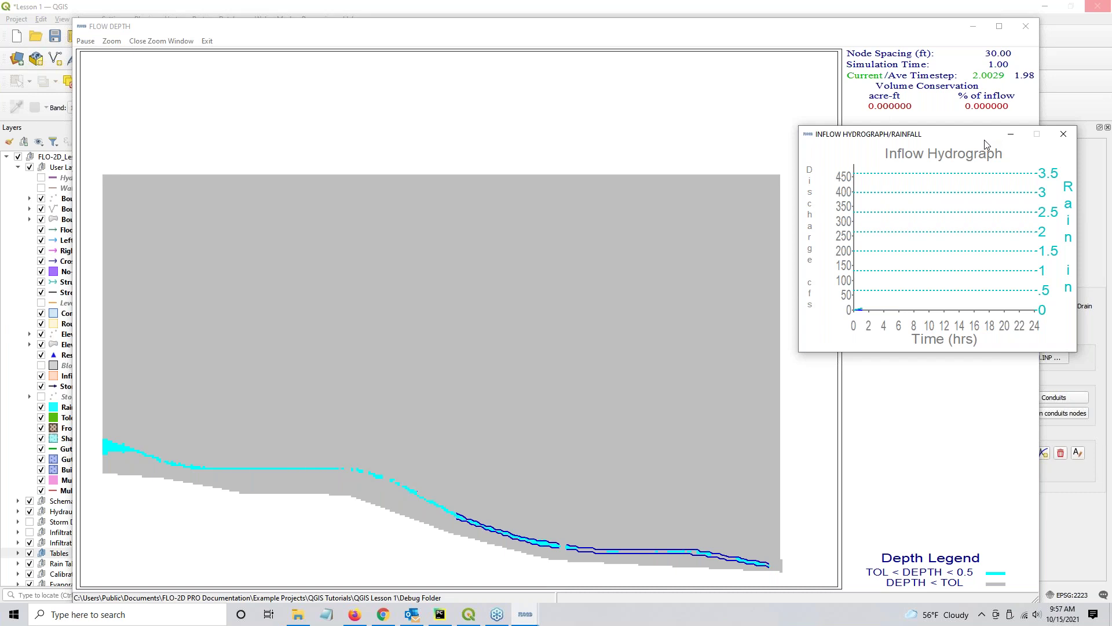
Step: Exit the running FLO-2D simulation early and dismiss the simulation summary and the ERROR.CHK reminder
{"action": "left_click", "coordinate": [206, 41]}
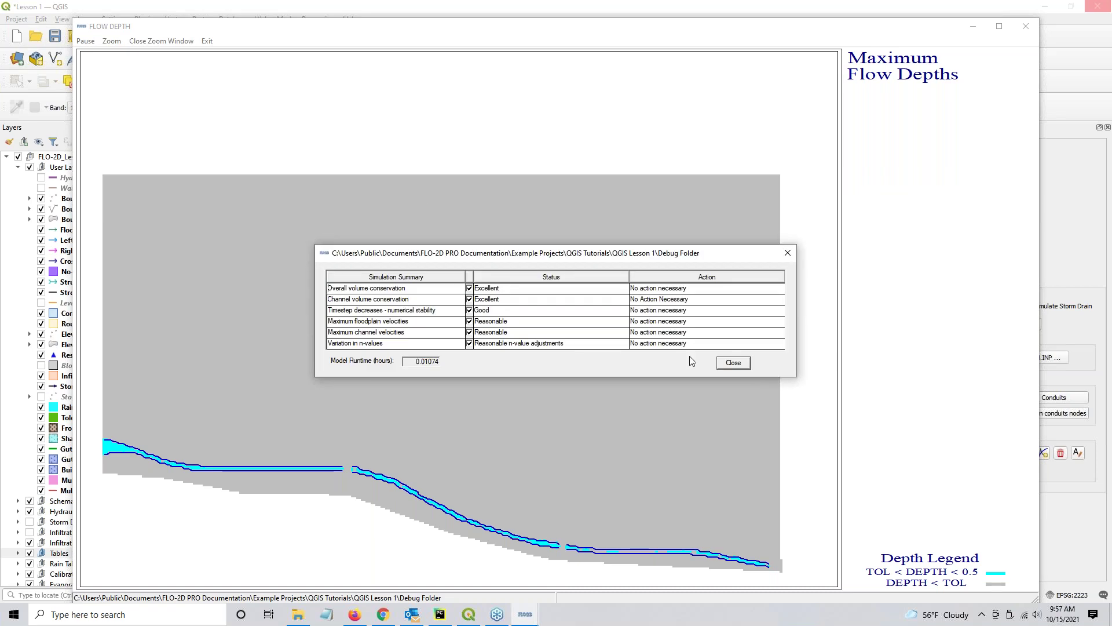
{"action": "left_click", "coordinate": [745, 364]}
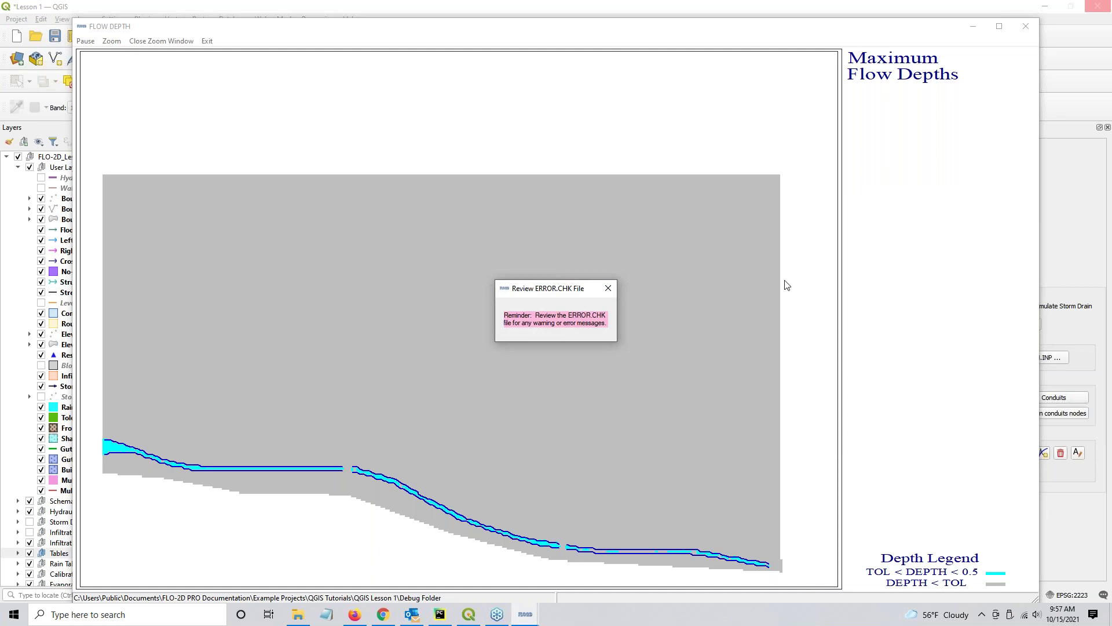
{"action": "left_click", "coordinate": [608, 288]}
{"action": "left_click", "coordinate": [597, 319]}
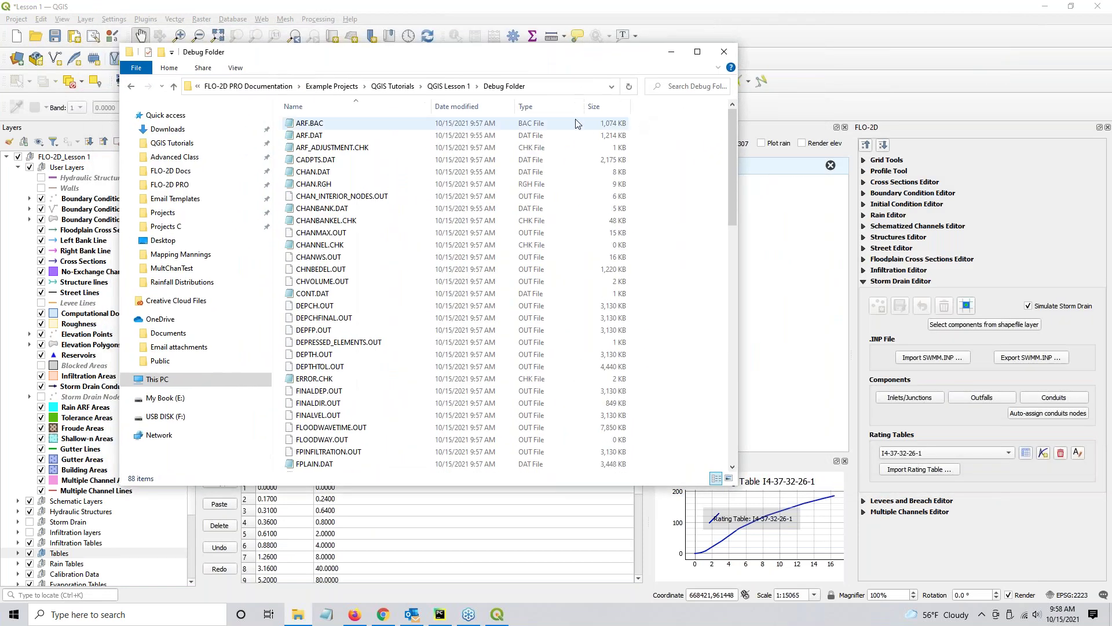
Step: Sort the Debug Folder's files by type and look through the simulation output files
{"action": "left_click", "coordinate": [548, 108]}
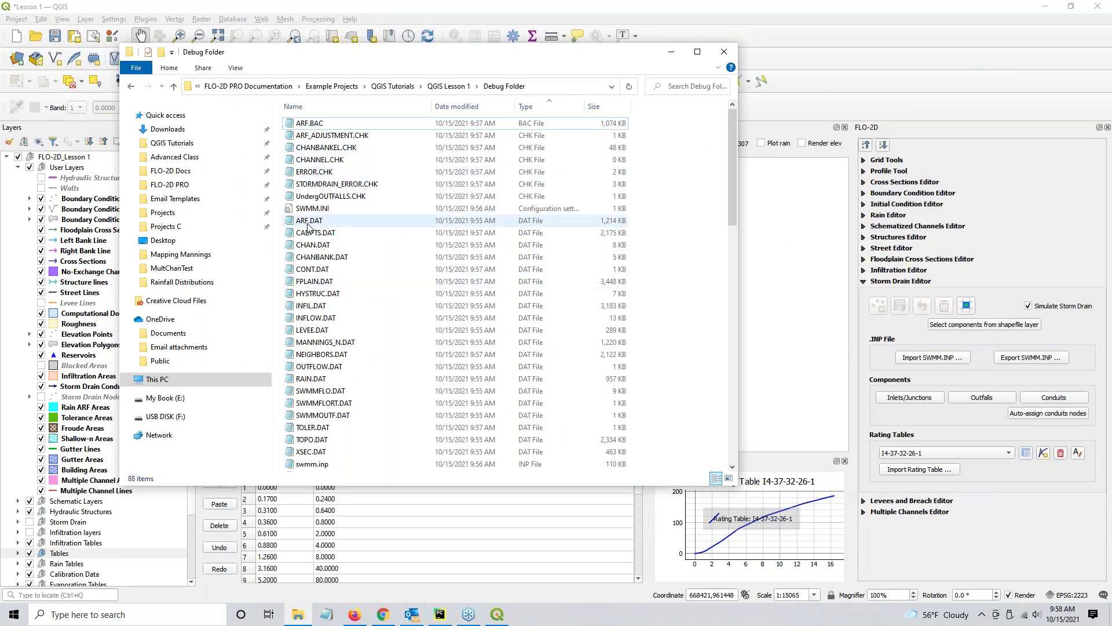
{"action": "scroll", "coordinate": [341, 407], "scroll_direction": "down", "scroll_amount": 3}
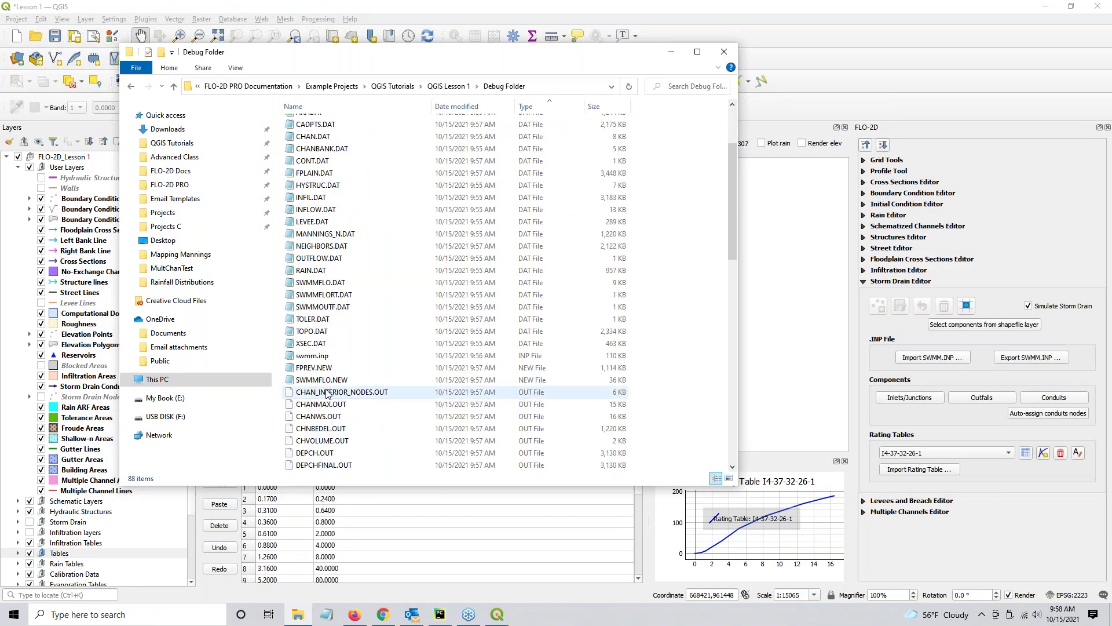
{"action": "scroll", "coordinate": [339, 409], "scroll_direction": "down", "scroll_amount": 15}
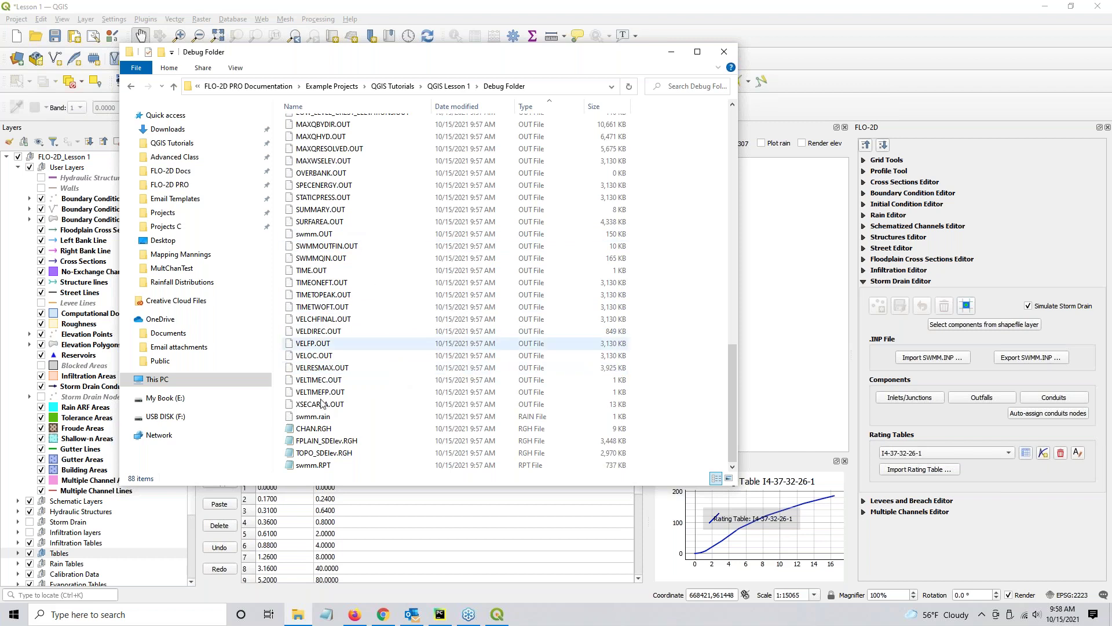
{"action": "scroll", "coordinate": [381, 322], "scroll_direction": "up", "scroll_amount": 1}
{"action": "scroll", "coordinate": [381, 317], "scroll_direction": "up", "scroll_amount": 12}
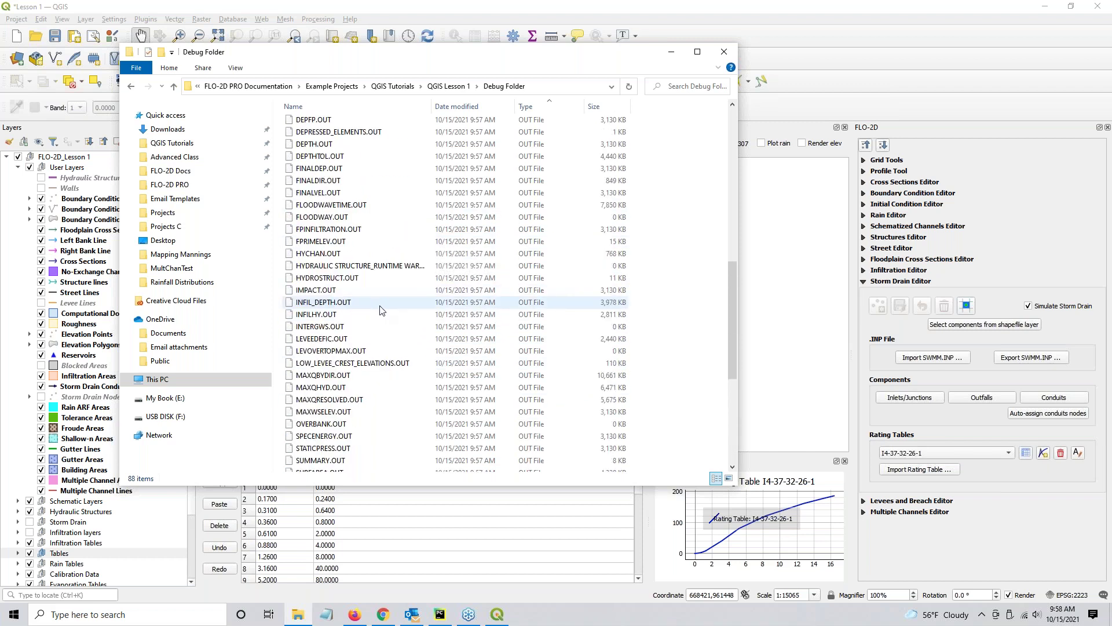
{"action": "scroll", "coordinate": [380, 311], "scroll_direction": "up", "scroll_amount": 4}
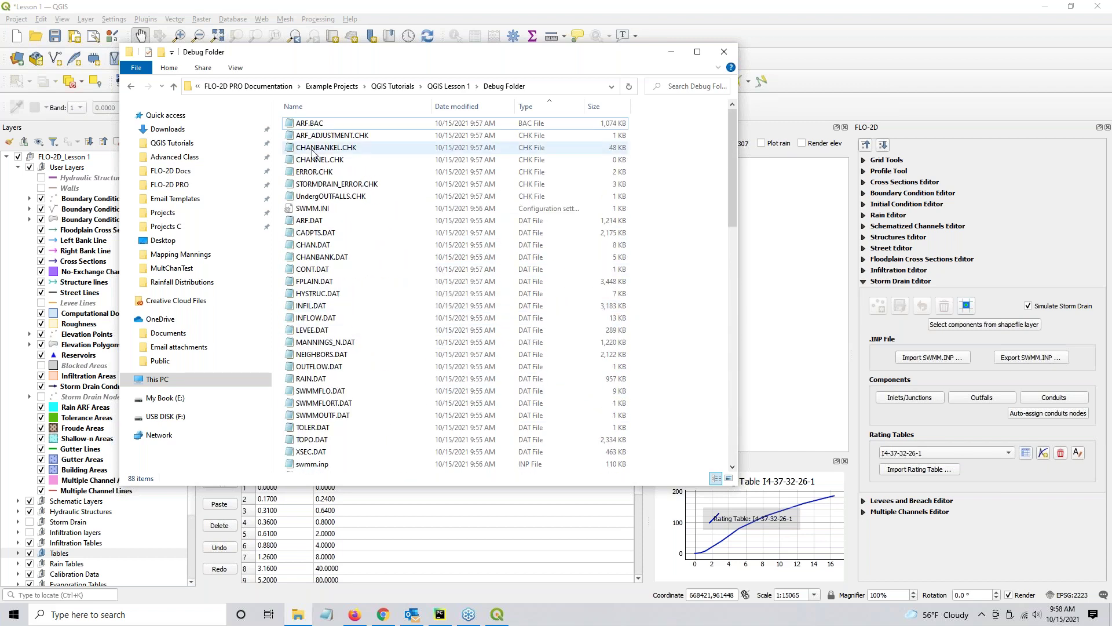
Step: Select the check files ERROR.CHK, UndergOUTFALLS.CHK and STORMDRAIN_ERROR.CHK together in the Debug Folder
{"action": "left_click", "coordinate": [311, 173]}
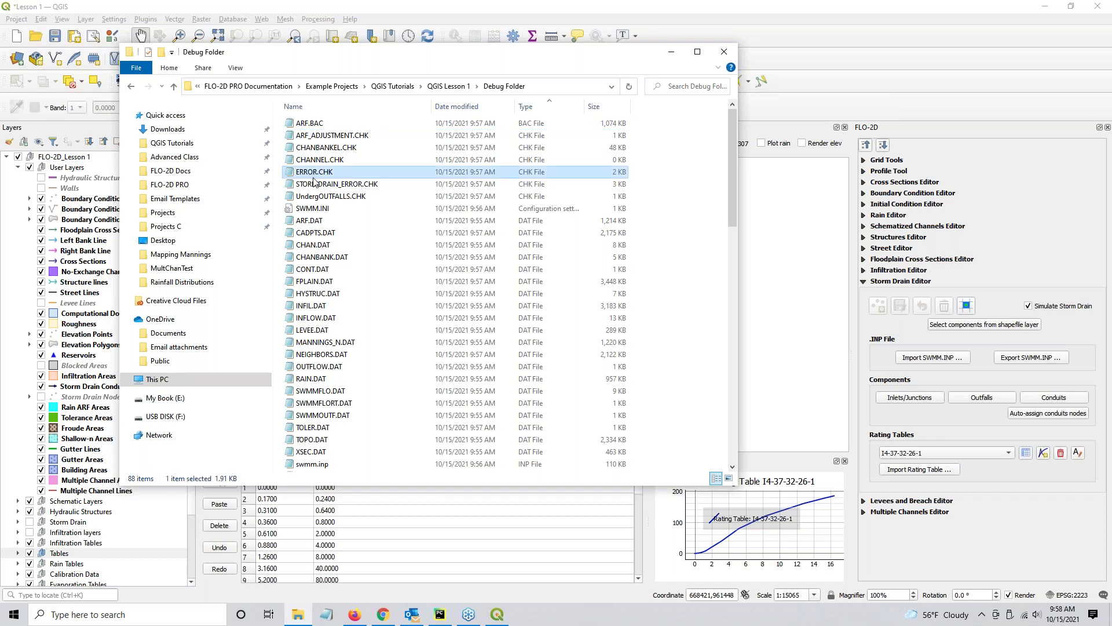
{"action": "left_click", "coordinate": [318, 196], "text": "ctrl"}
{"action": "left_click", "coordinate": [318, 185], "text": "ctrl"}
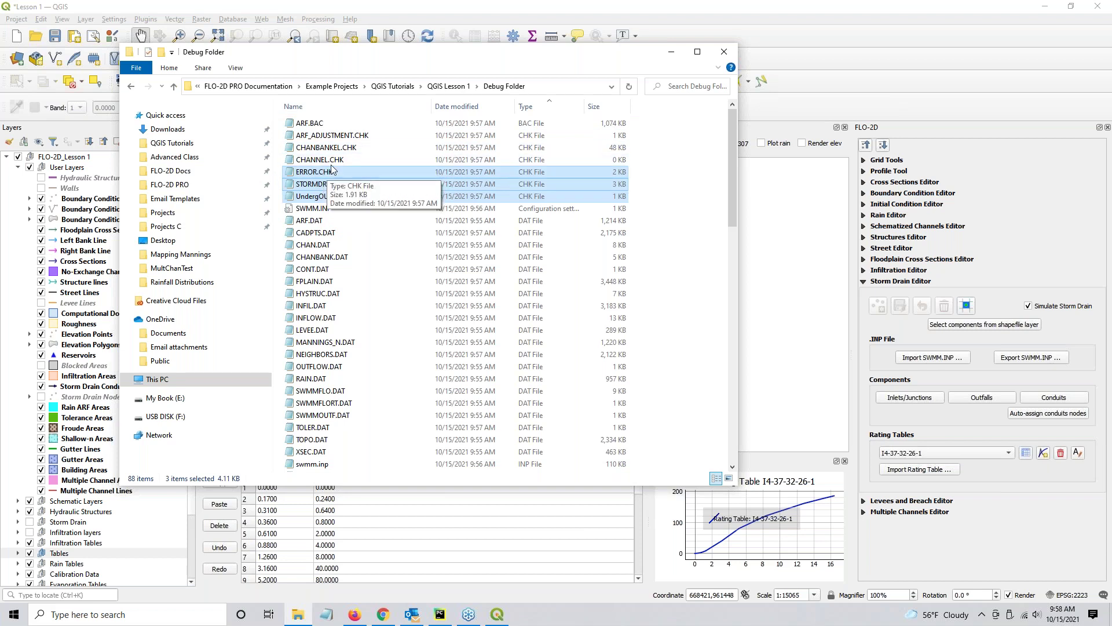
Step: Reposition the Debug Folder window and open ERROR.CHK to review its messages
{"action": "left_click_drag", "start_coordinate": [380, 57], "coordinate": [465, 89]}
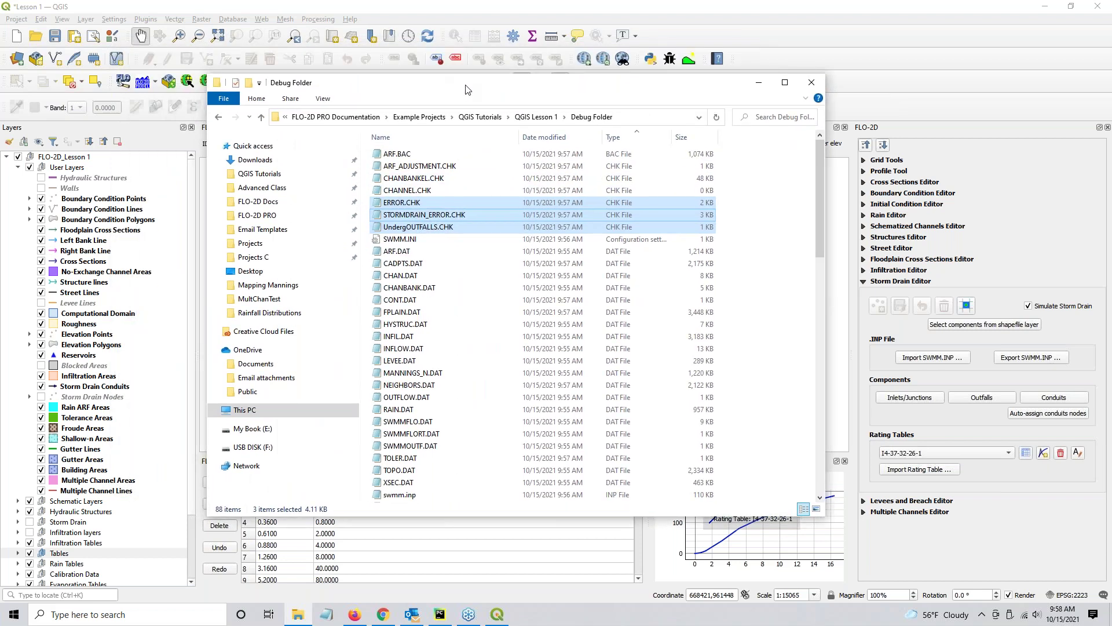
{"action": "left_click", "coordinate": [473, 200]}
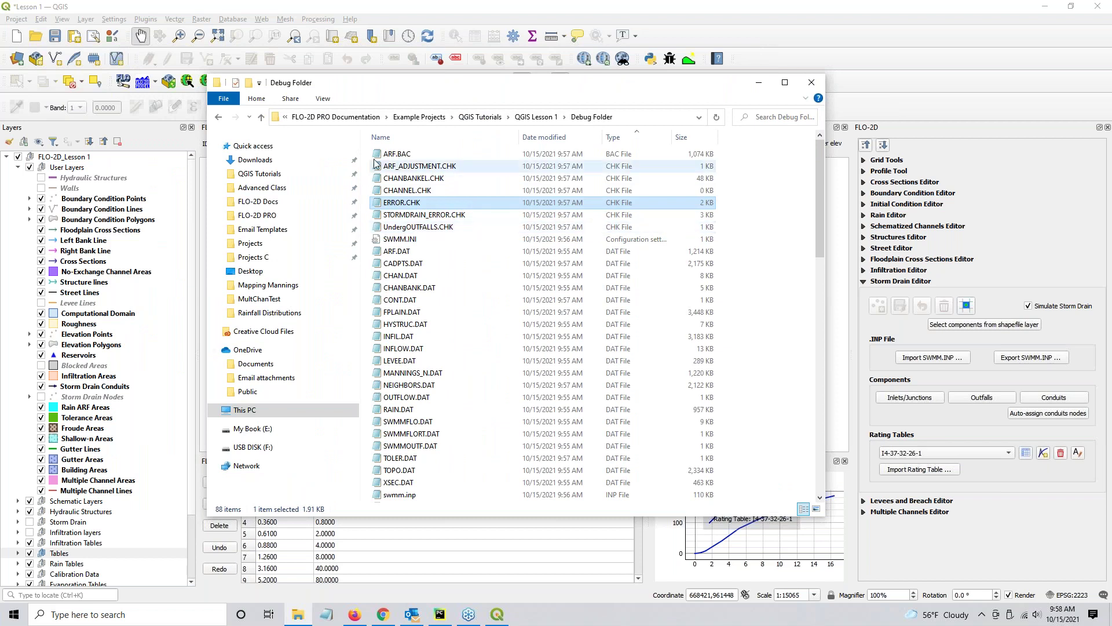
{"action": "double_click", "coordinate": [414, 204]}
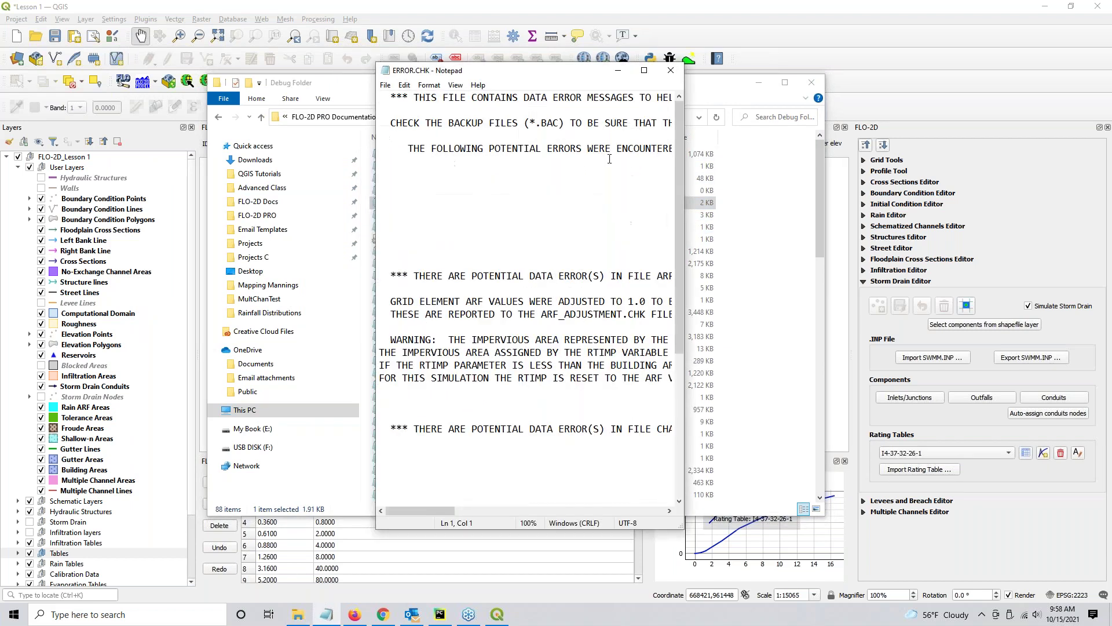
Step: Enlarge the ERROR.CHK window to show the full message lines and read the ARF.DAT adjustment message
{"action": "left_click_drag", "start_coordinate": [684, 155], "coordinate": [1013, 172]}
{"action": "left_click_drag", "start_coordinate": [842, 70], "coordinate": [586, 57]}
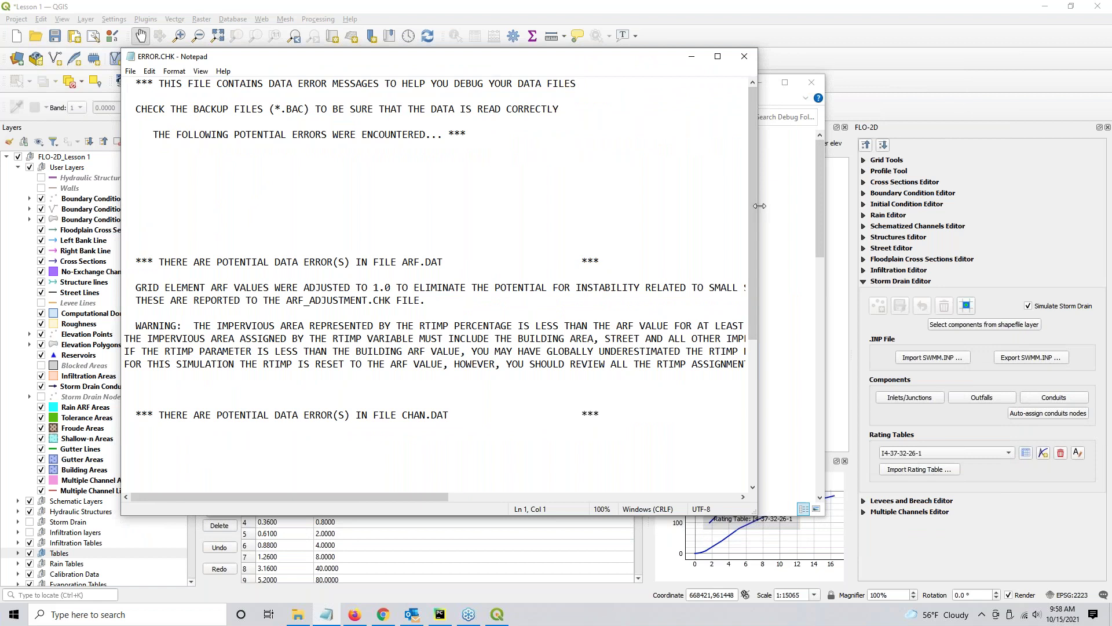
{"action": "left_click_drag", "start_coordinate": [757, 208], "coordinate": [960, 211]}
{"action": "left_click", "coordinate": [427, 263]}
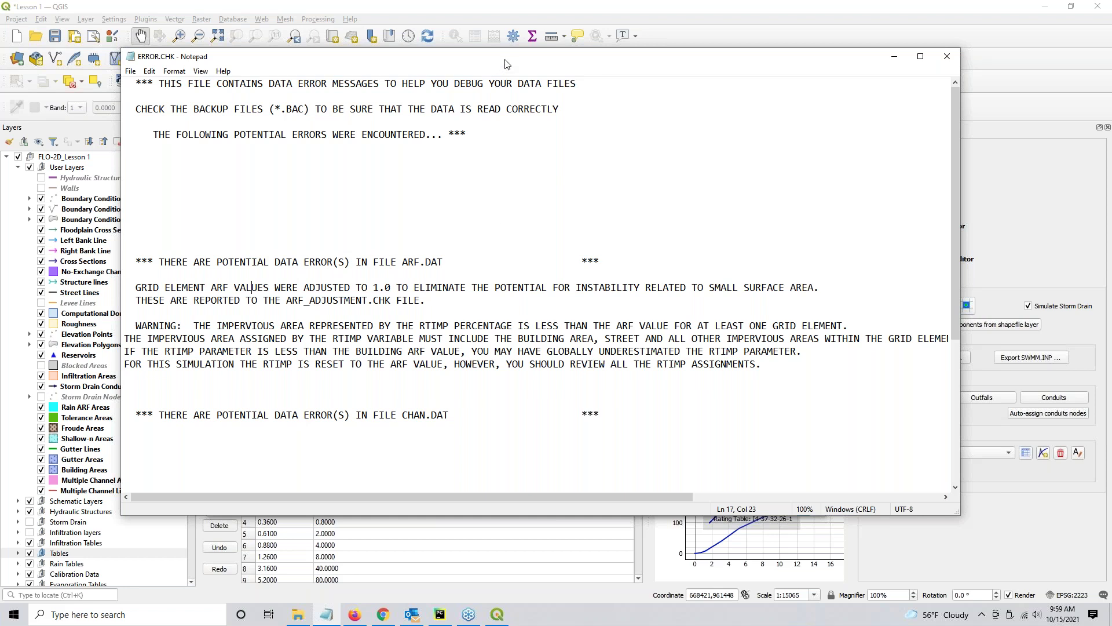
Step: Move ERROR.CHK aside and locate the ARF_ADJUSTMENT.CHK and ARF.BAC files in the Debug Folder
{"action": "left_click_drag", "start_coordinate": [504, 57], "coordinate": [1111, 41]}
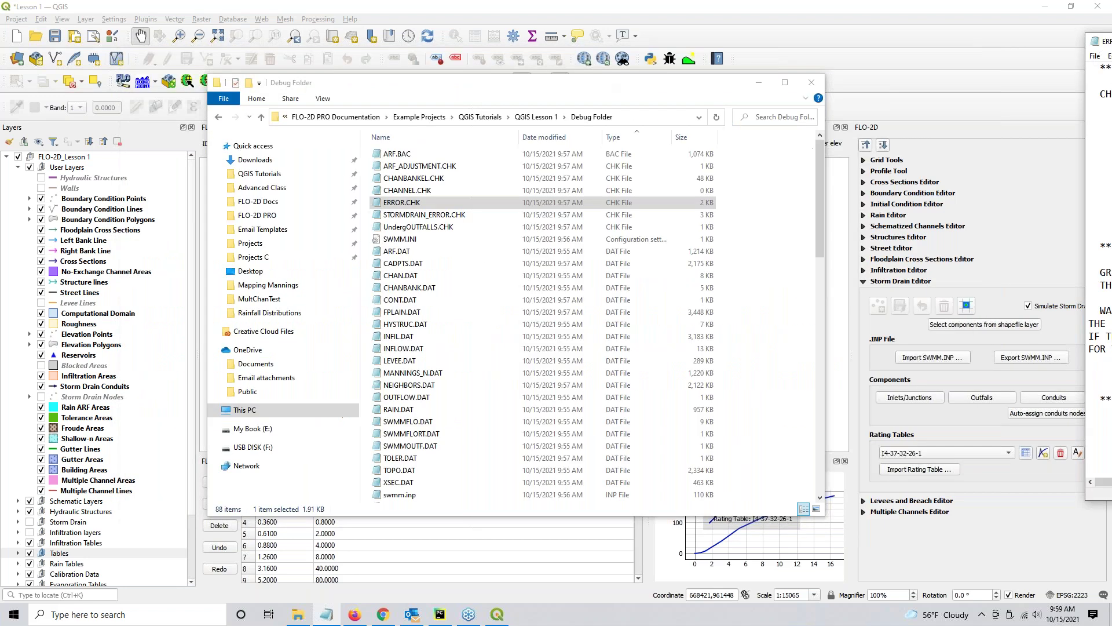
{"action": "left_click", "coordinate": [454, 167]}
{"action": "left_click", "coordinate": [397, 155]}
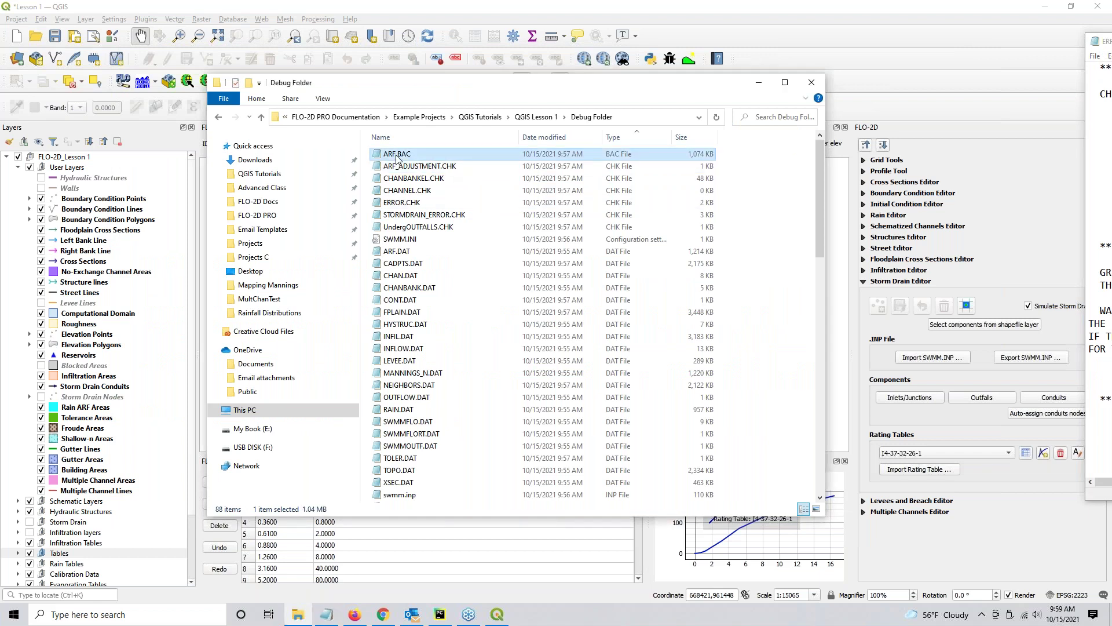
{"action": "left_click", "coordinate": [400, 157]}
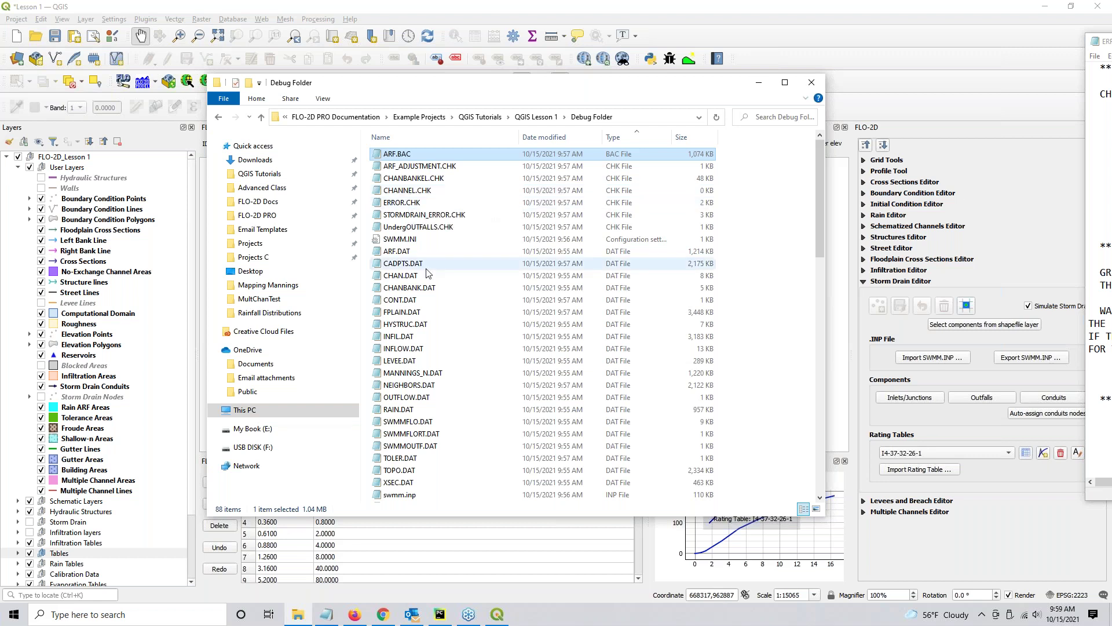
Step: Bring ERROR.CHK back into view and read the ARF.DAT warning about the RTIMP impervious area
{"action": "left_click_drag", "start_coordinate": [1111, 45], "coordinate": [480, 82]}
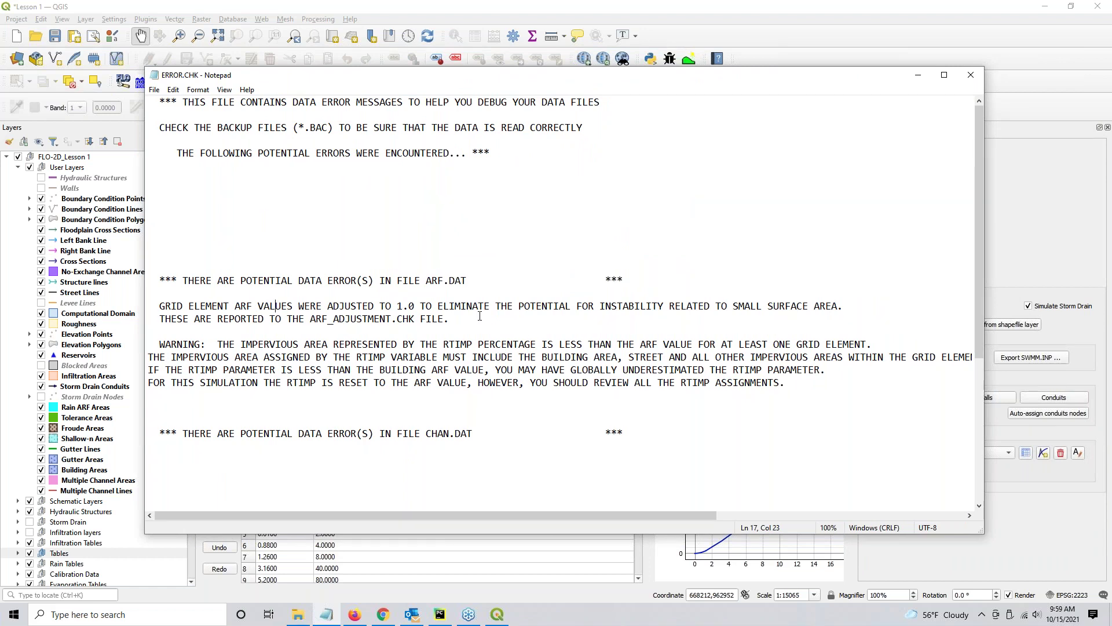
{"action": "double_click", "coordinate": [310, 344]}
{"action": "scroll", "coordinate": [432, 341], "scroll_direction": "down", "scroll_amount": 3}
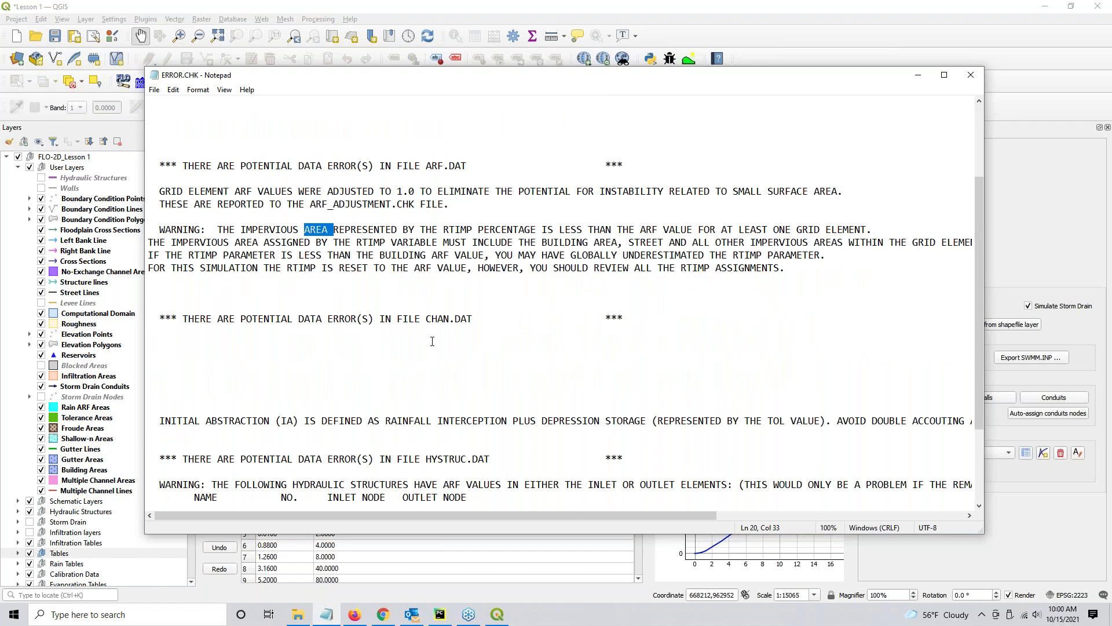
{"action": "scroll", "coordinate": [541, 231], "scroll_direction": "down", "scroll_amount": 1}
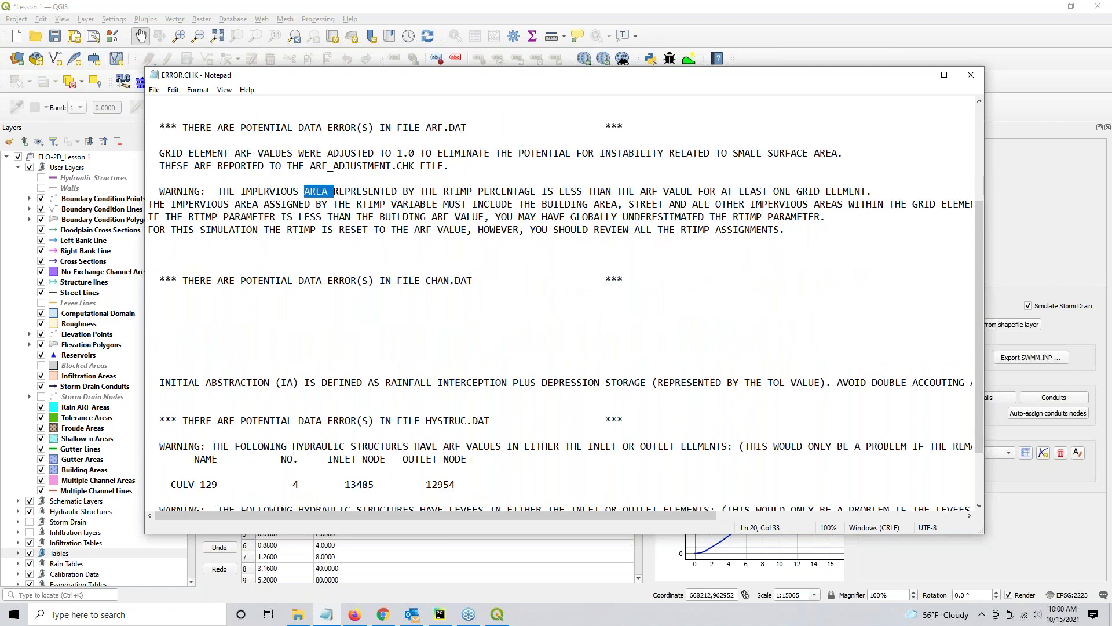
Step: Examine the CHAN.DAT potential data error section in ERROR.CHK, highlighting its heading line
{"action": "left_click", "coordinate": [482, 280]}
{"action": "scroll", "coordinate": [468, 308], "scroll_direction": "down", "scroll_amount": 1}
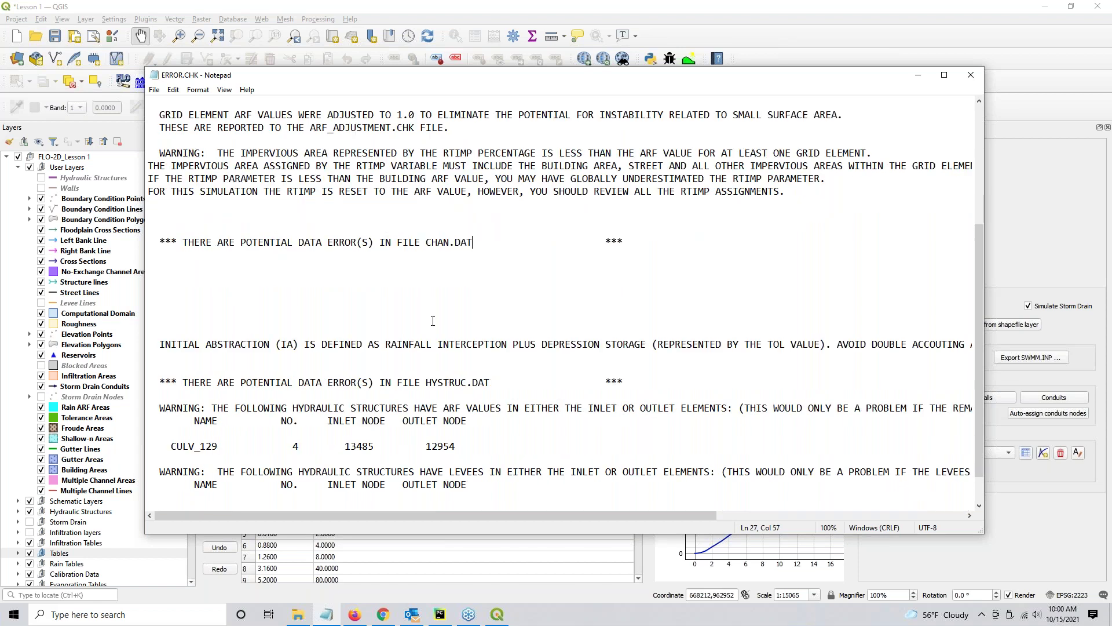
{"action": "double_click", "coordinate": [400, 243]}
{"action": "left_click", "coordinate": [416, 243]}
{"action": "left_click_drag", "start_coordinate": [162, 240], "coordinate": [628, 253]}
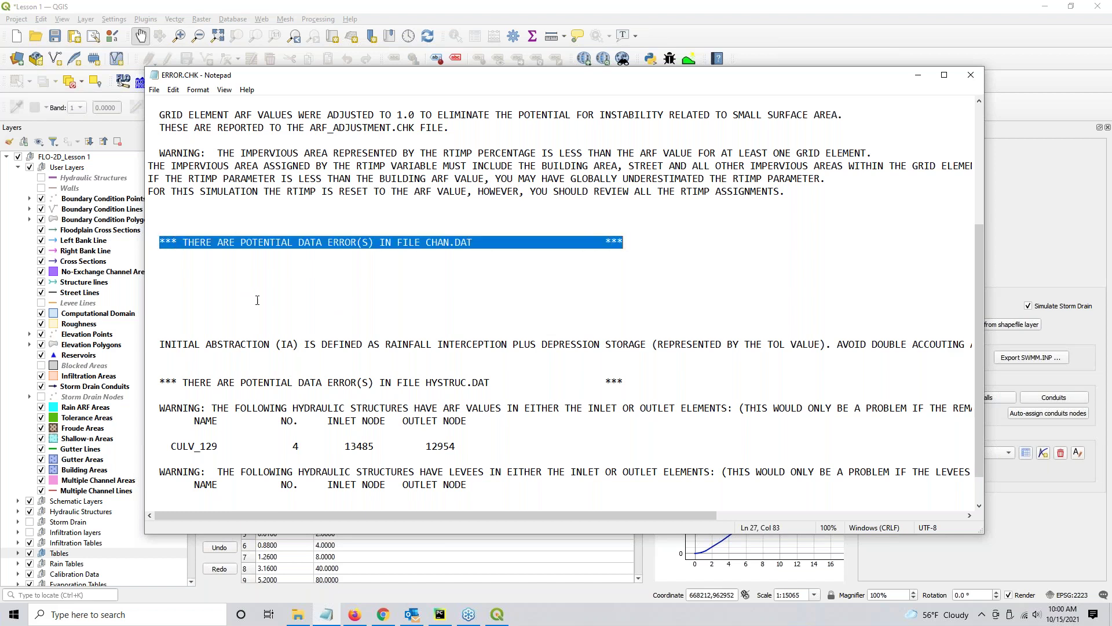
{"action": "scroll", "coordinate": [259, 300], "scroll_direction": "down", "scroll_amount": 1}
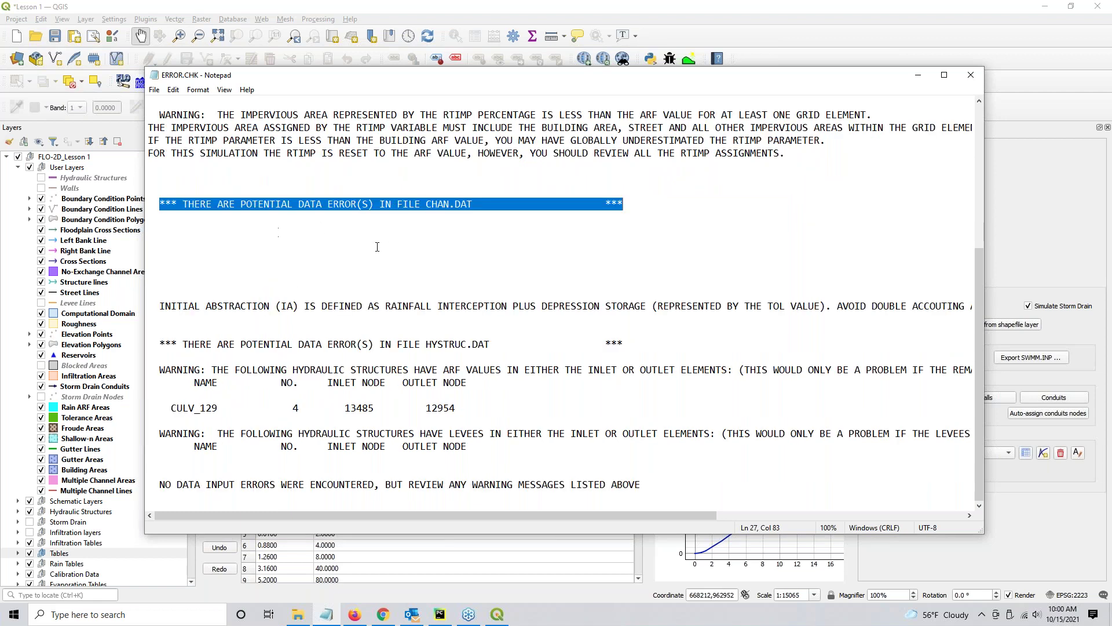
{"action": "double_click", "coordinate": [348, 204]}
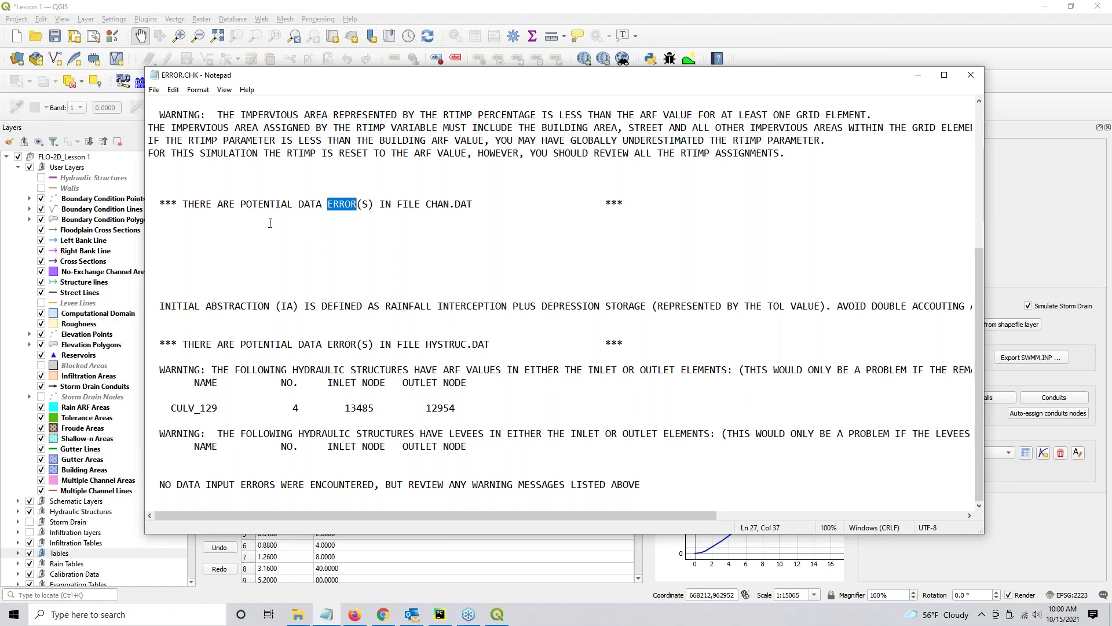
{"action": "left_click_drag", "start_coordinate": [264, 204], "coordinate": [520, 207]}
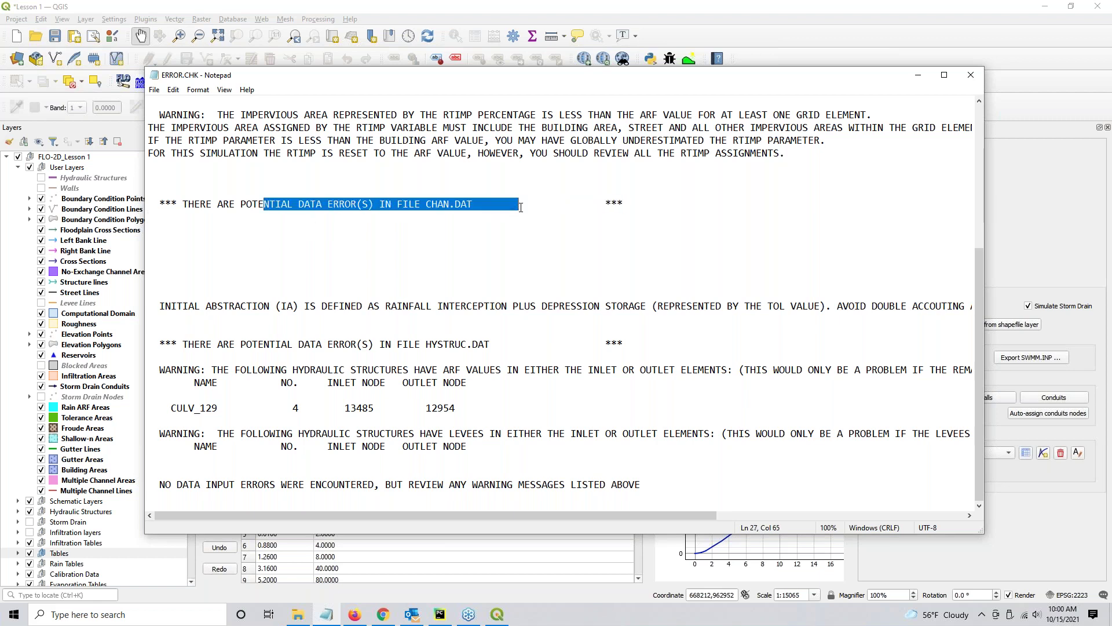
{"action": "left_click", "coordinate": [467, 207]}
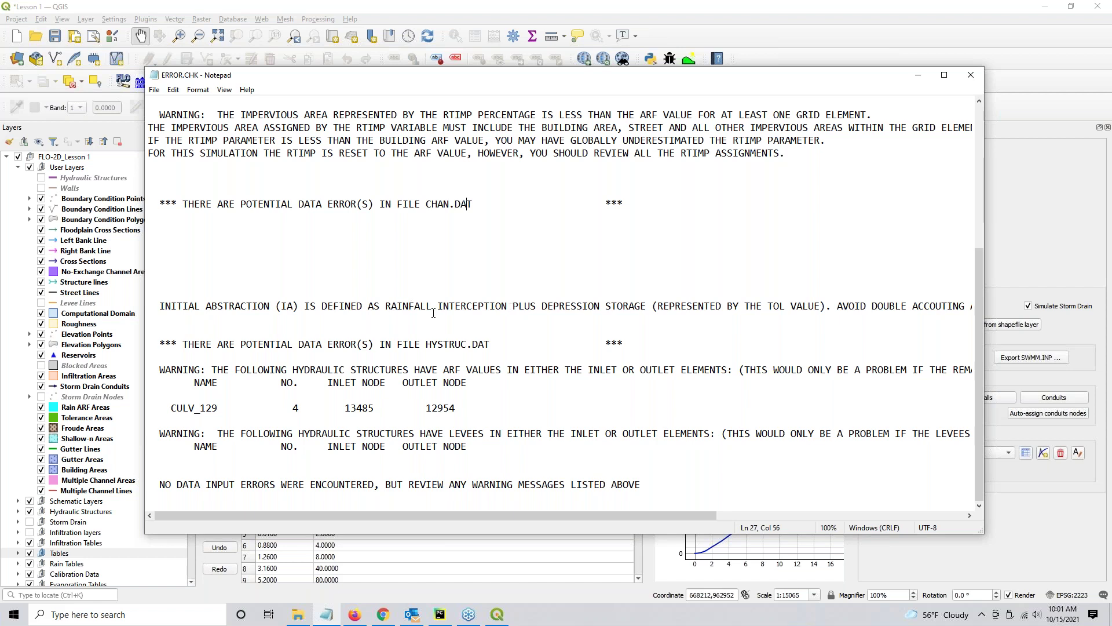
Step: Read the initial abstraction message in ERROR.CHK to its end, then clear ERROR.CHK and the Debug Folder away to return to QGIS
{"action": "left_click_drag", "start_coordinate": [390, 307], "coordinate": [557, 308]}
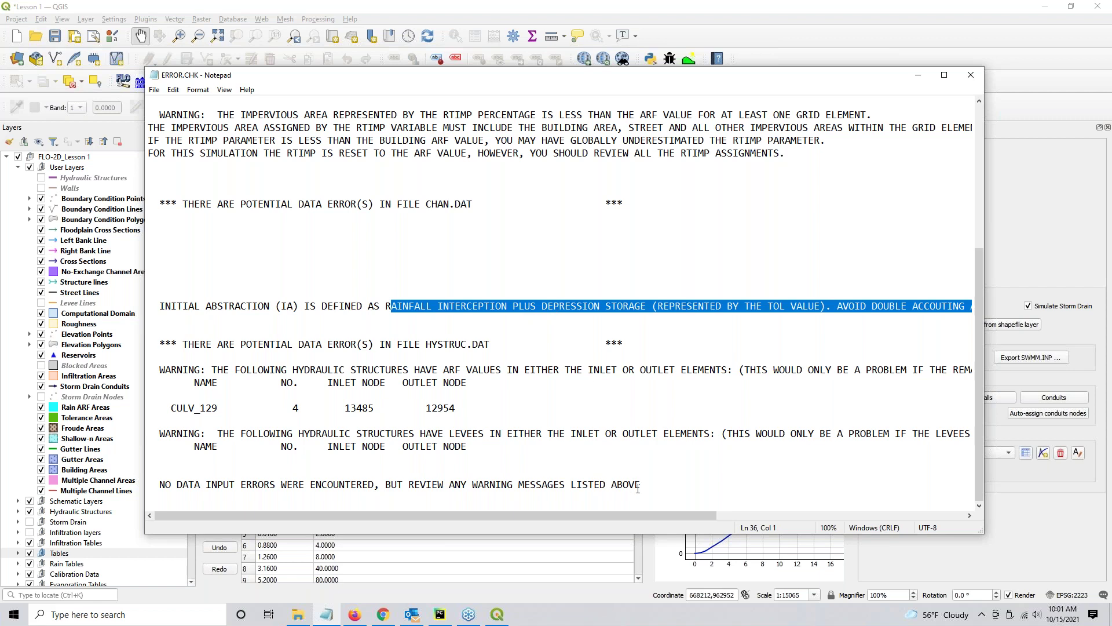
{"action": "left_click_drag", "start_coordinate": [648, 517], "coordinate": [874, 496]}
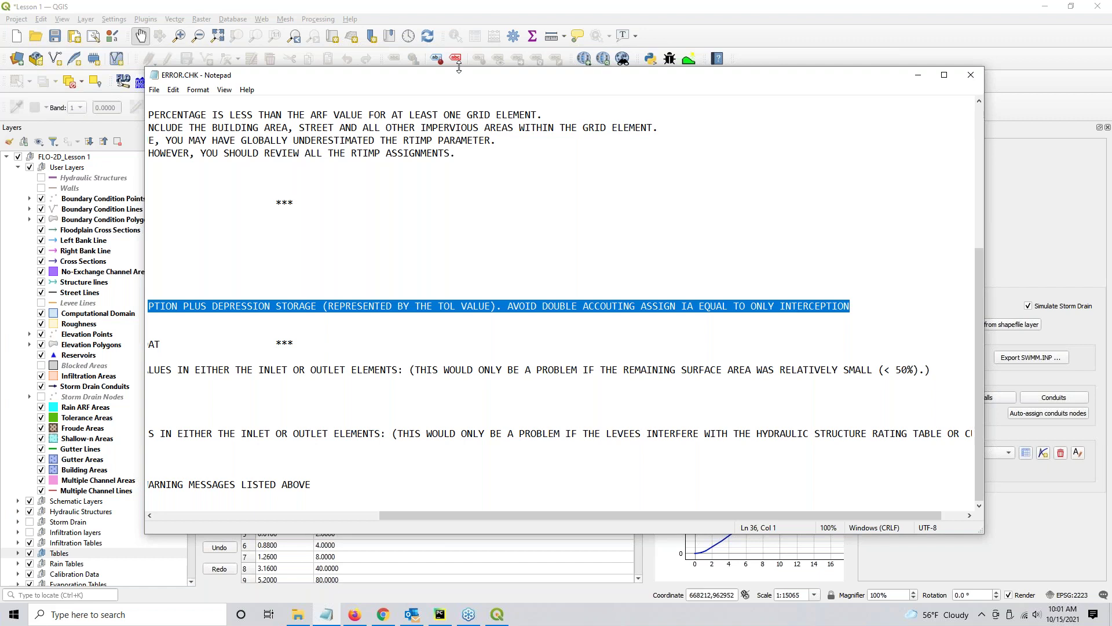
{"action": "key", "text": "alt+F4"}
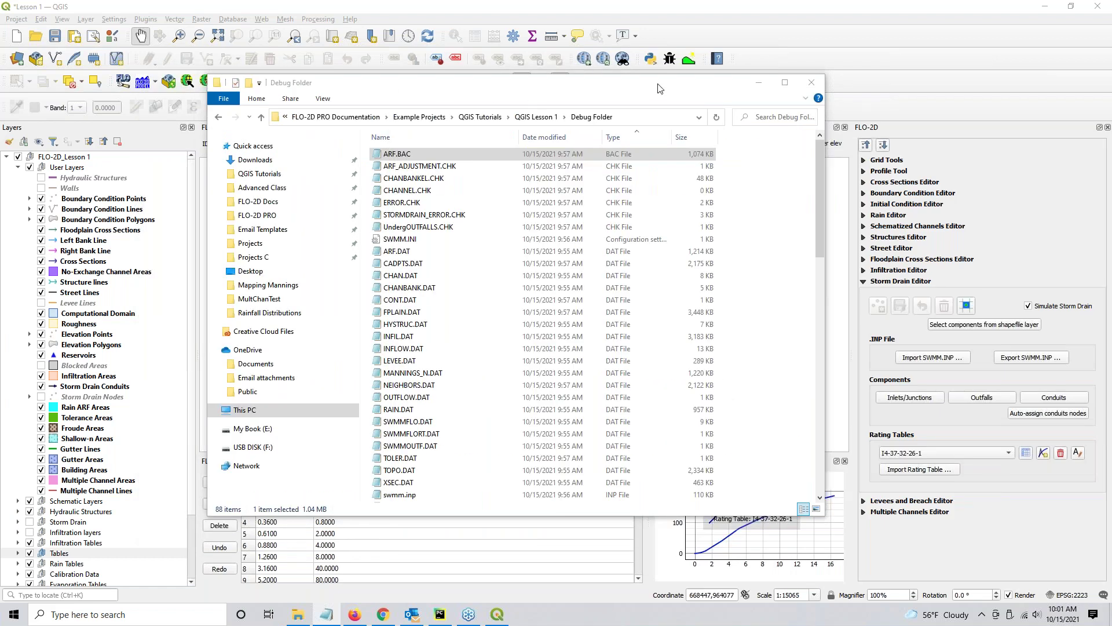
{"action": "left_click", "coordinate": [758, 82]}
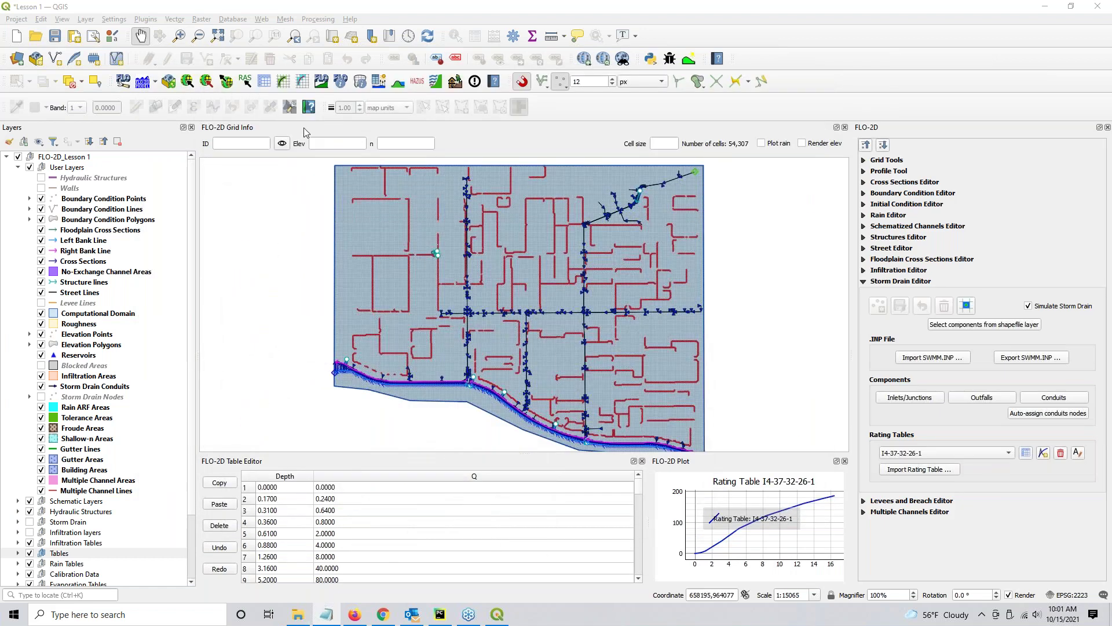
Step: Check the Surface Detention value in the FLO-2D numerical stability parameters (TOLER.DAT) and leave the dialog without saving
{"action": "left_click", "coordinate": [263, 85]}
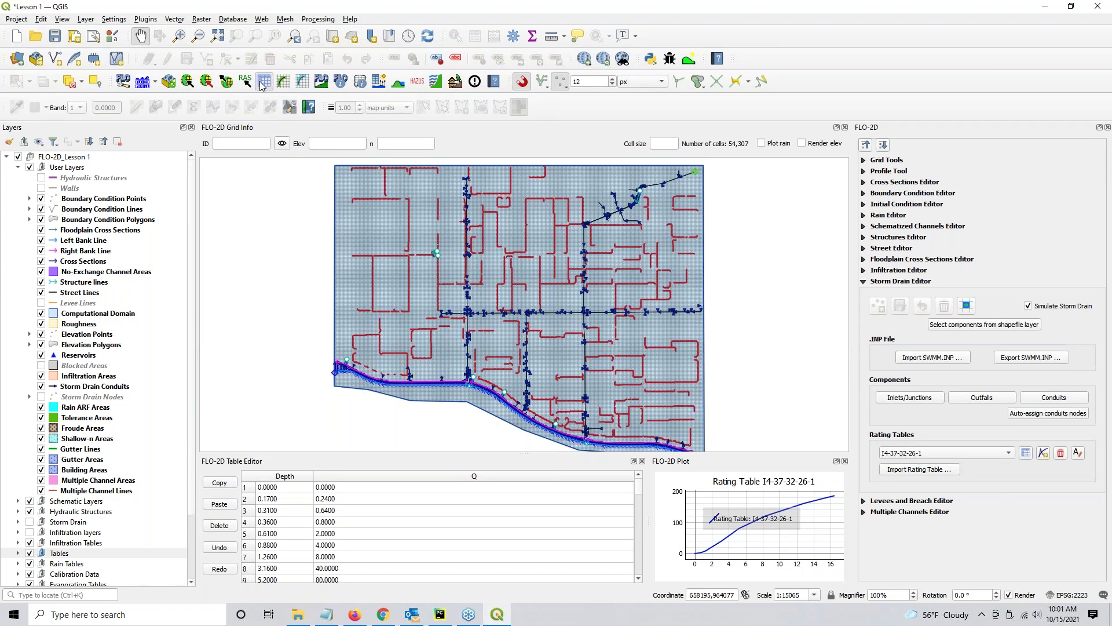
{"action": "left_click", "coordinate": [521, 133]}
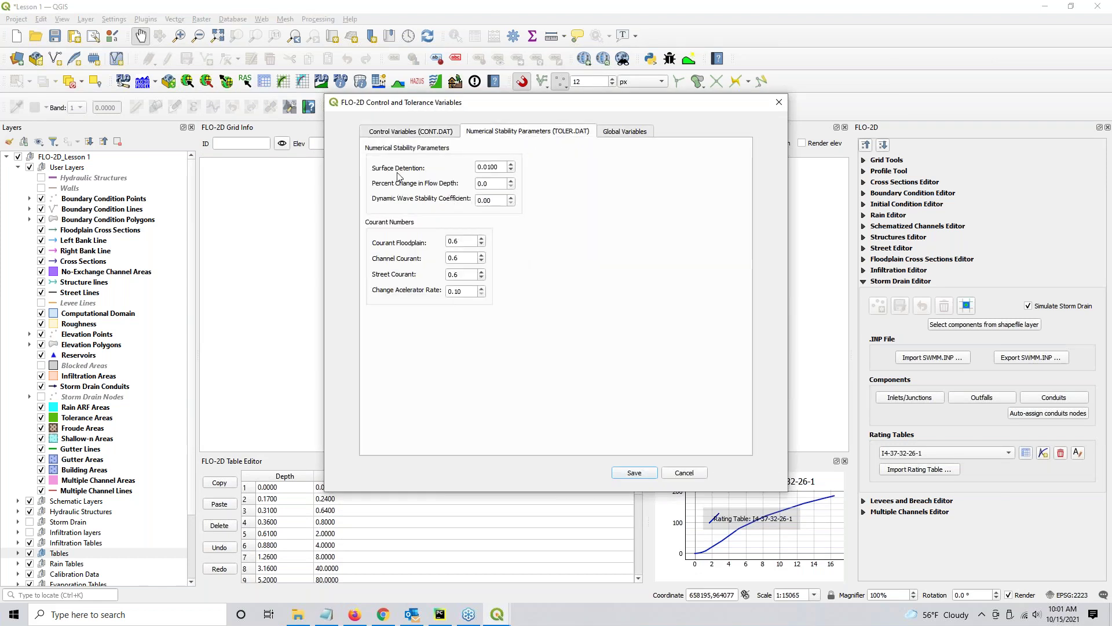
{"action": "left_click_drag", "start_coordinate": [502, 167], "coordinate": [476, 167]}
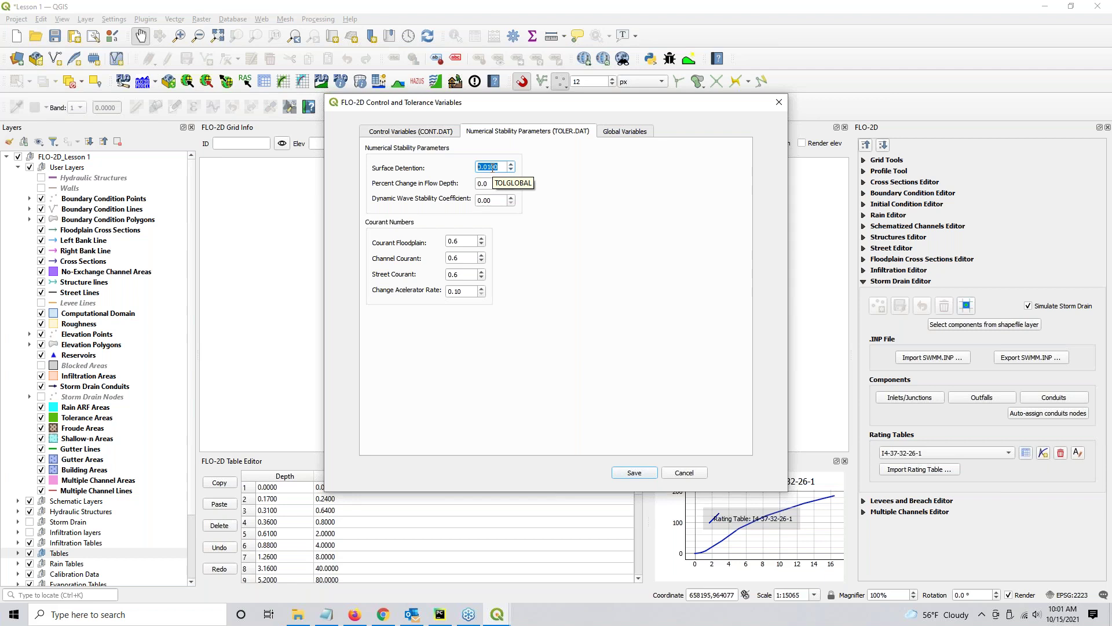
{"action": "left_click", "coordinate": [504, 166]}
{"action": "left_click_drag", "start_coordinate": [505, 167], "coordinate": [474, 165]}
{"action": "double_click", "coordinate": [491, 168]}
{"action": "left_click", "coordinate": [705, 474]}
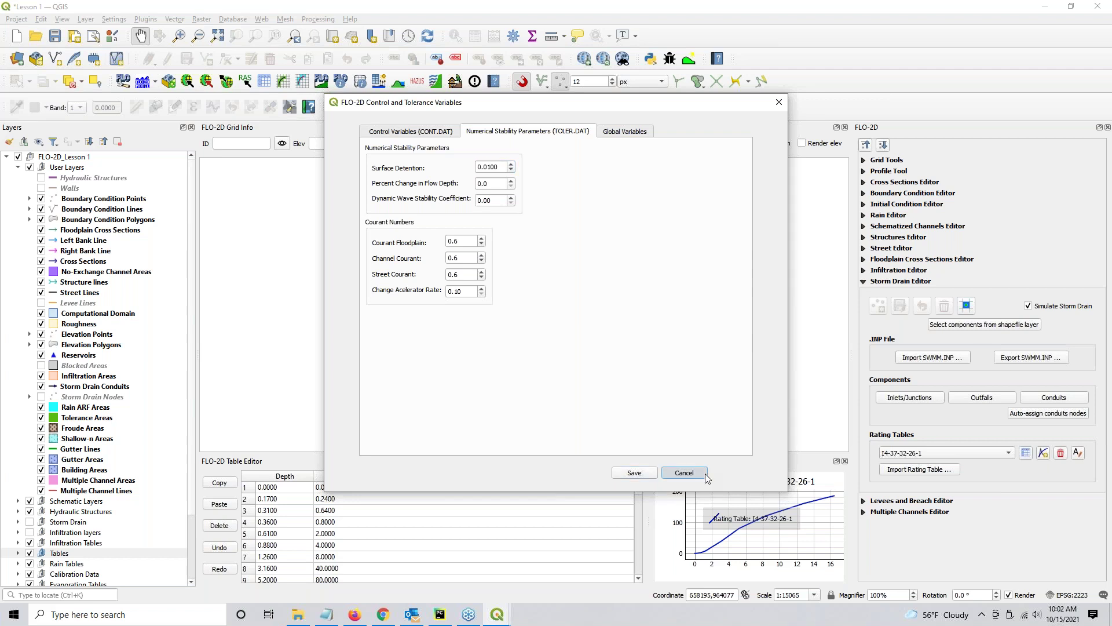
Step: Return to ERROR.CHK, review the HYSTRUC.DAT hydraulic structure warnings, and close the file
{"action": "key", "text": "alt+Tab"}
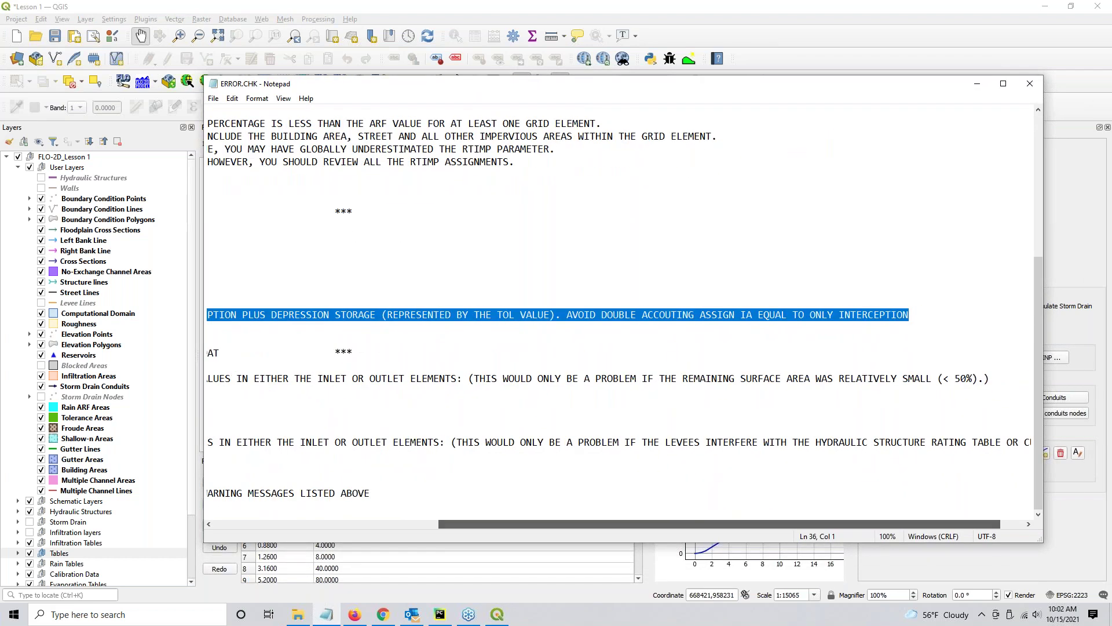
{"action": "left_click", "coordinate": [293, 524]}
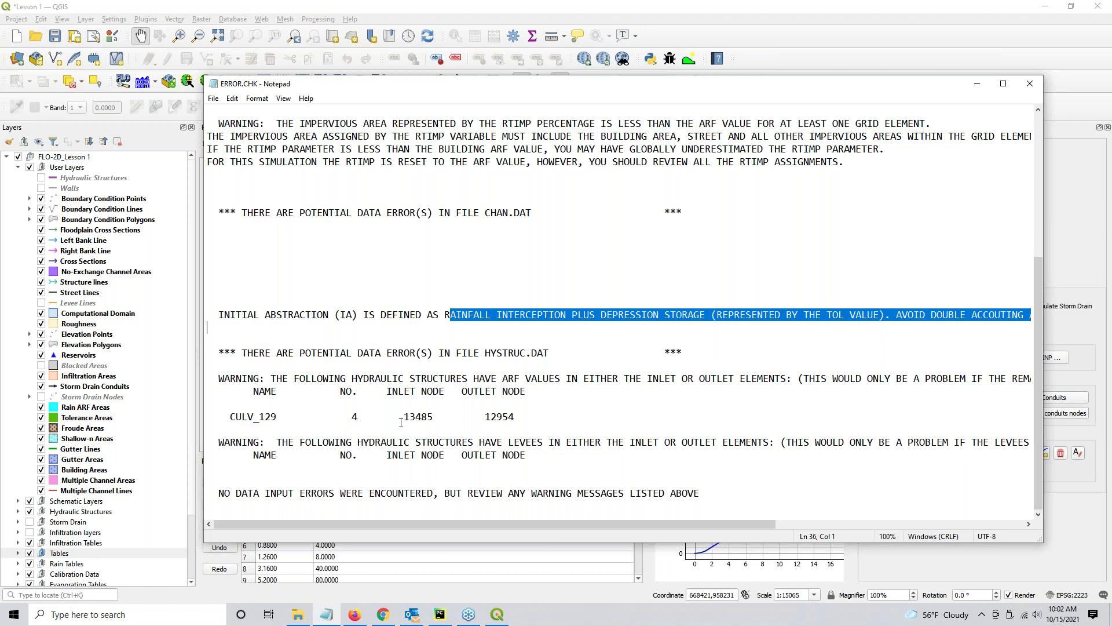
{"action": "left_click", "coordinate": [1036, 84]}
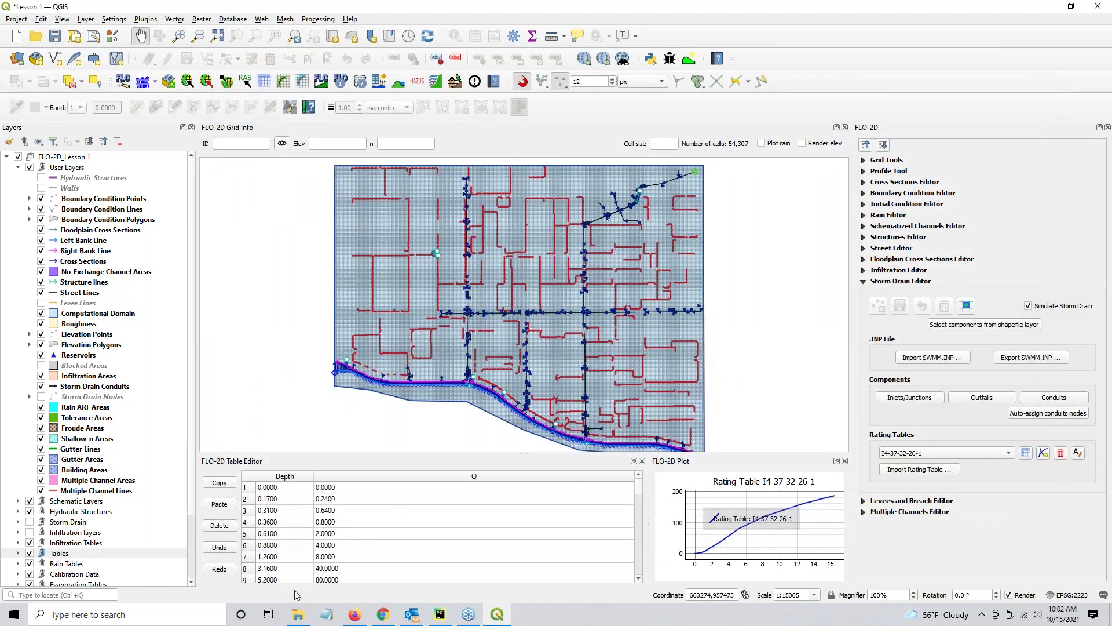
Step: Reopen the Debug Folder and select STORMDRAIN_ERROR.CHK
{"action": "mouse_move", "coordinate": [302, 619]}
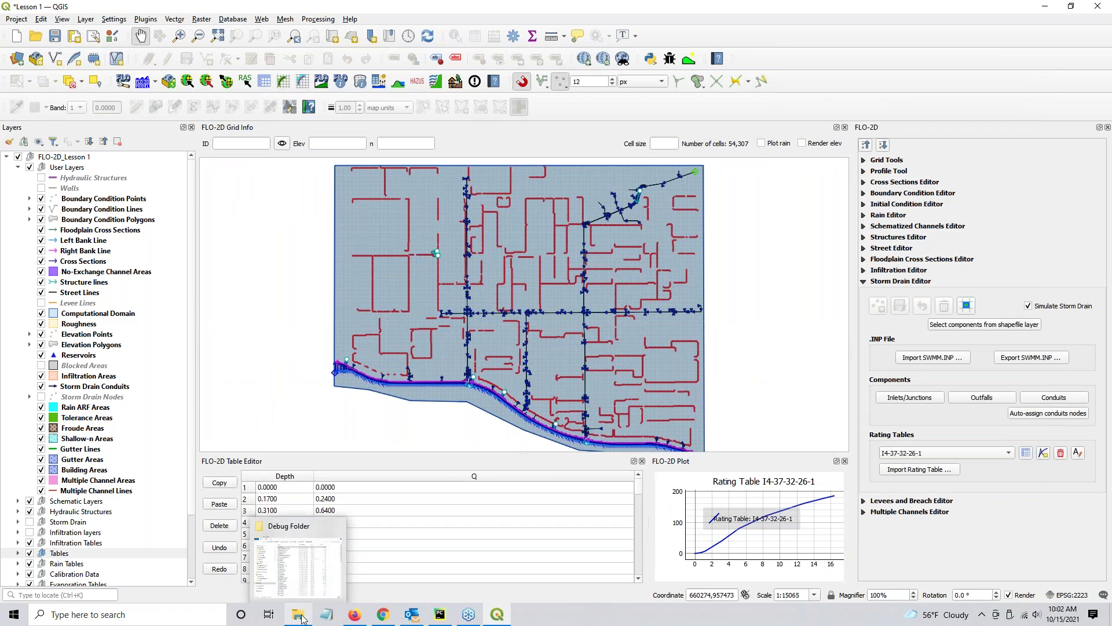
{"action": "left_click", "coordinate": [297, 571]}
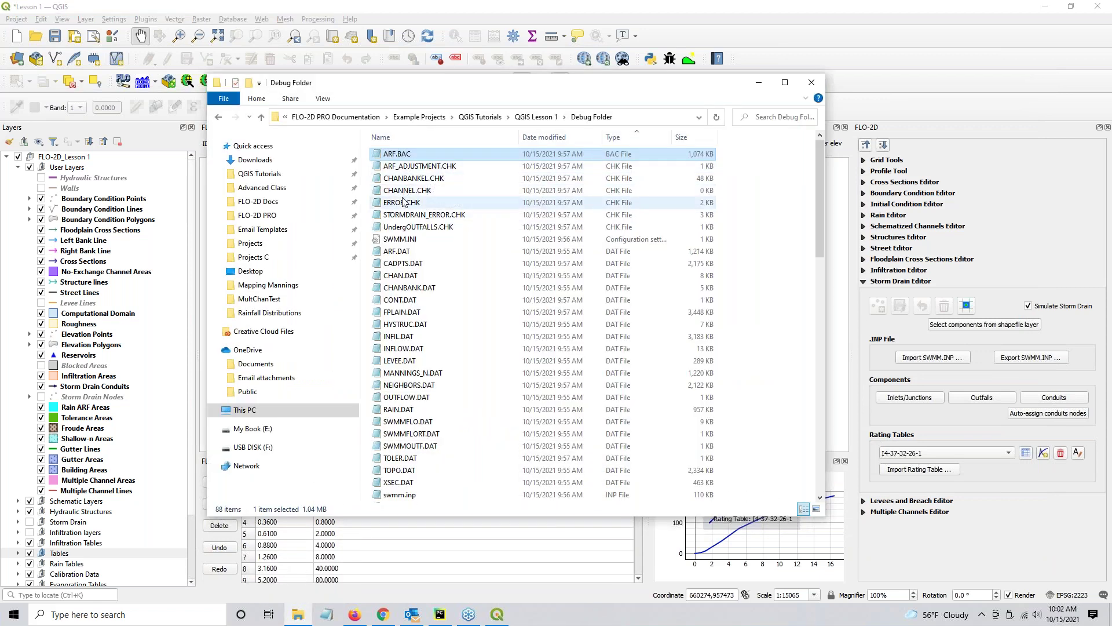
{"action": "left_click", "coordinate": [409, 216]}
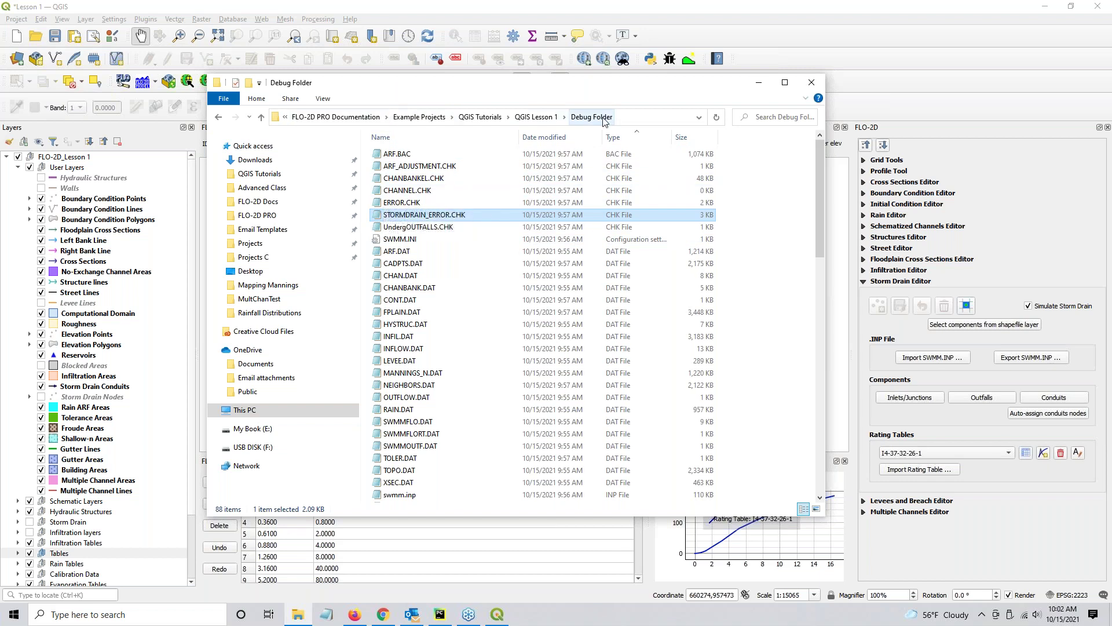
Step: Open the Run FLO-2D model dialog from QGIS and sort the Debug Folder's files by date modified
{"action": "key", "text": "alt+Tab"}
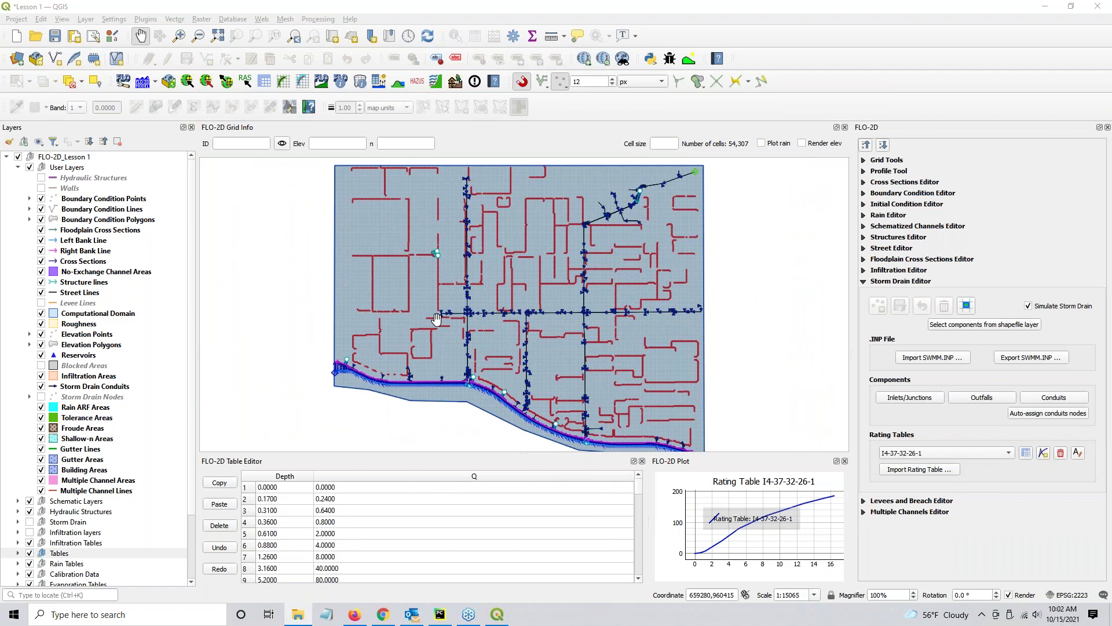
{"action": "left_click", "coordinate": [156, 83]}
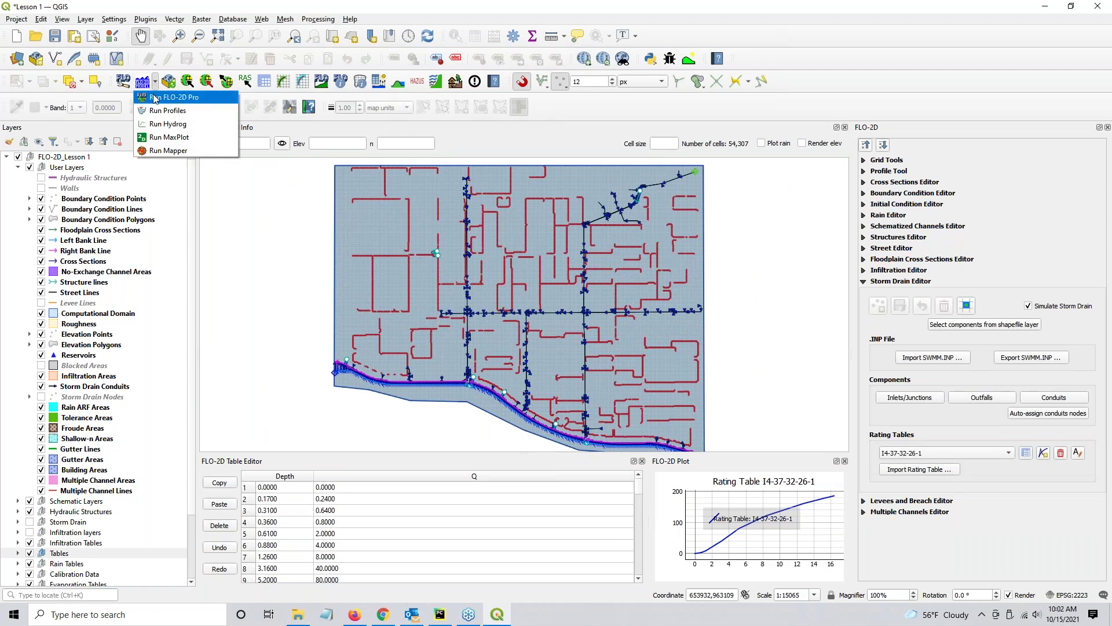
{"action": "left_click", "coordinate": [155, 99]}
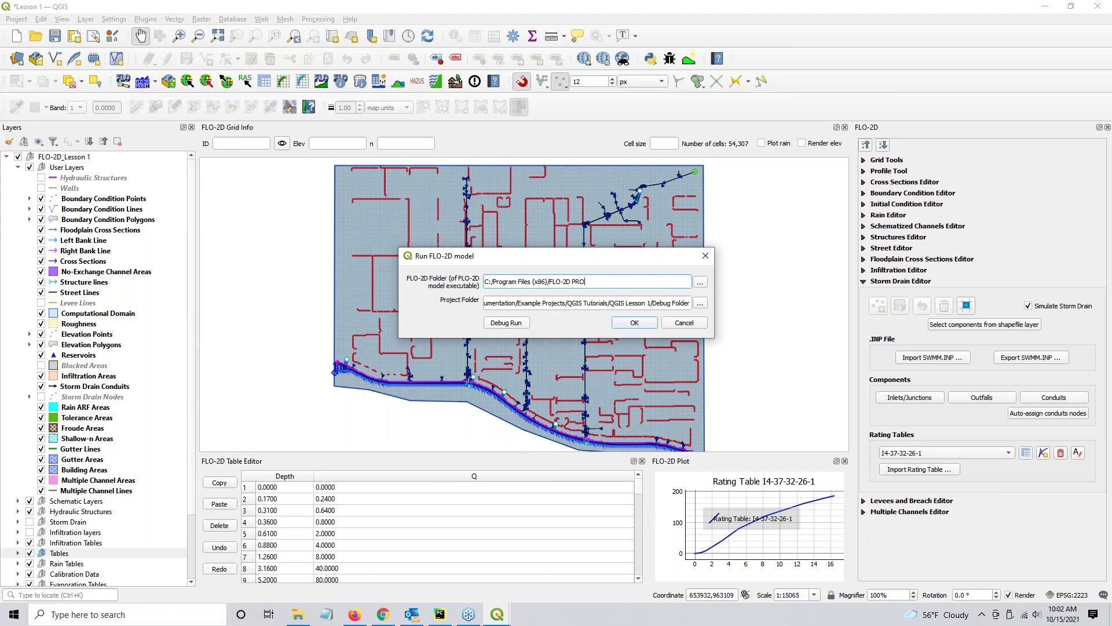
{"action": "left_click", "coordinate": [506, 323]}
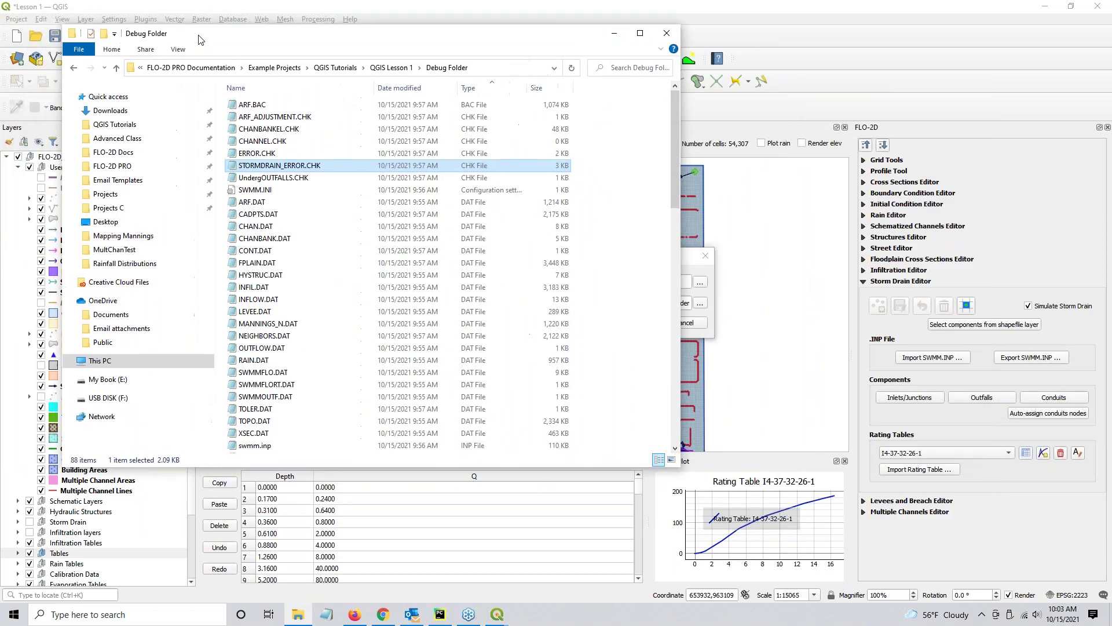
{"action": "left_click", "coordinate": [408, 87]}
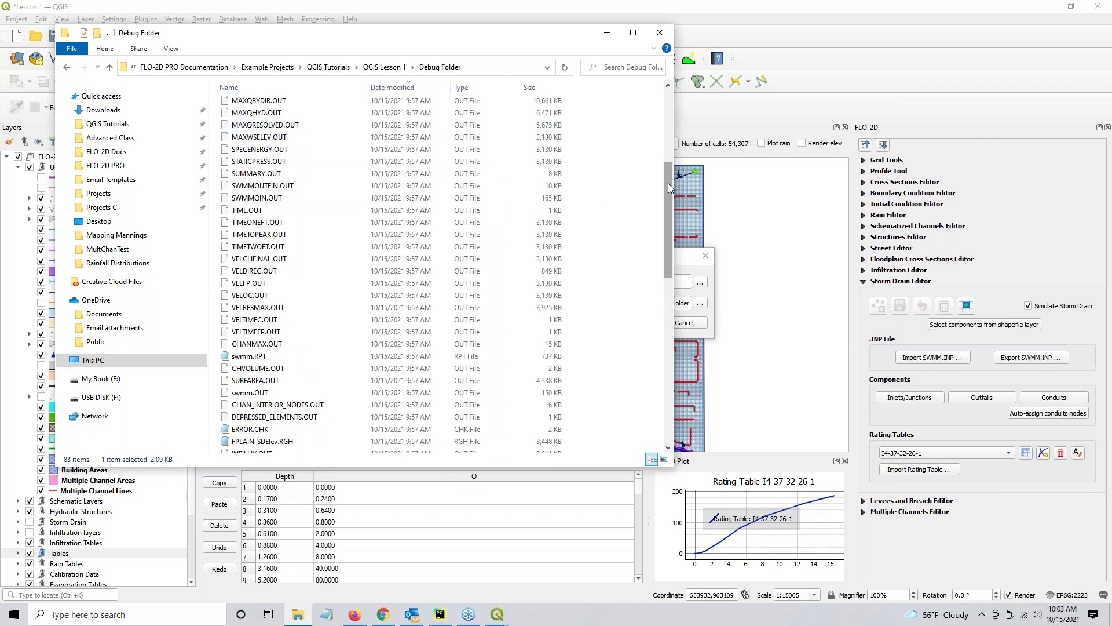
Step: Move the run dialog clear of the Debug Folder and start the FLO-2D simulation with the Debug Folder as project folder
{"action": "left_click", "coordinate": [686, 262]}
{"action": "left_click_drag", "start_coordinate": [686, 262], "coordinate": [961, 200]}
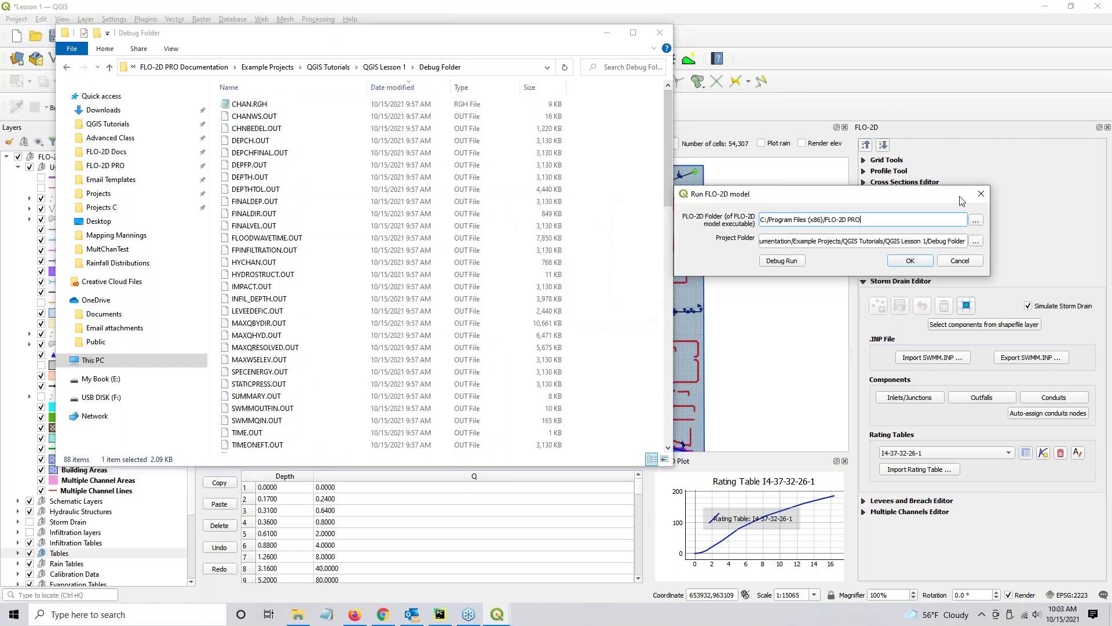
{"action": "left_click", "coordinate": [910, 260]}
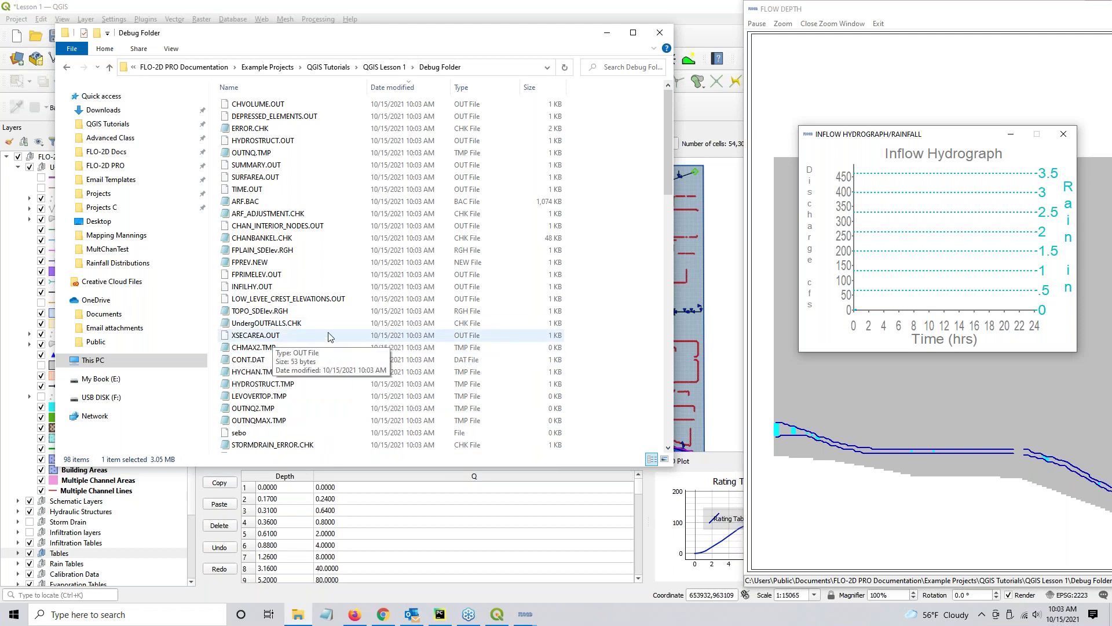
Step: Look through the Debug Folder's date-sorted file list for the check and output files written by the running simulation
{"action": "scroll", "coordinate": [327, 337], "scroll_direction": "down", "scroll_amount": 4}
{"action": "scroll", "coordinate": [328, 337], "scroll_direction": "down", "scroll_amount": 17}
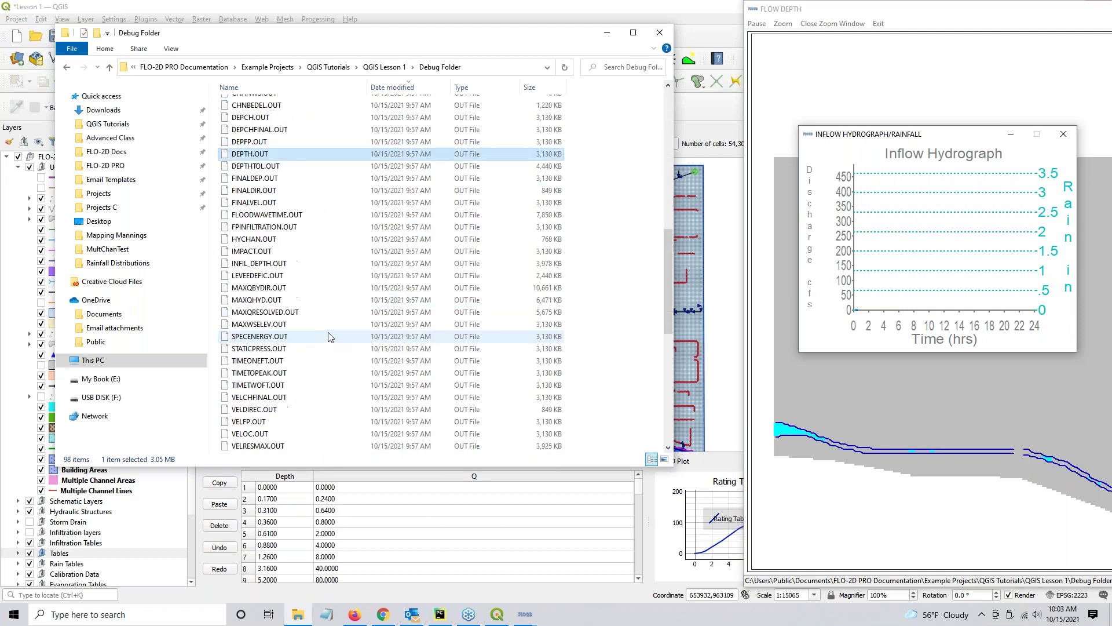
{"action": "scroll", "coordinate": [328, 336], "scroll_direction": "down", "scroll_amount": 1}
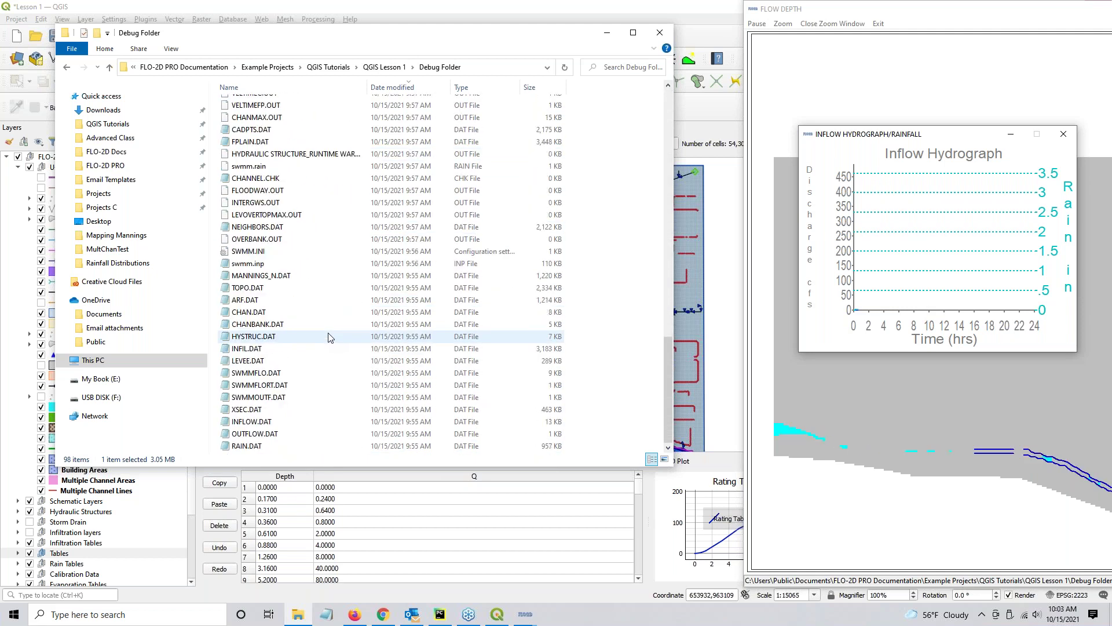
{"action": "scroll", "coordinate": [345, 377], "scroll_direction": "up", "scroll_amount": 17}
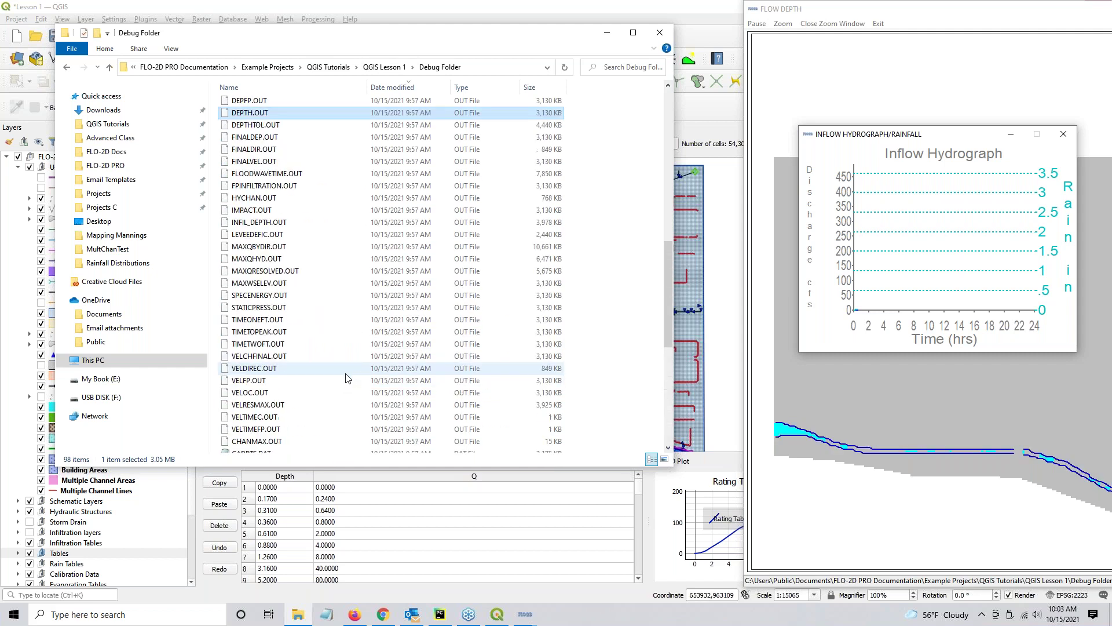
{"action": "scroll", "coordinate": [346, 378], "scroll_direction": "up", "scroll_amount": 4}
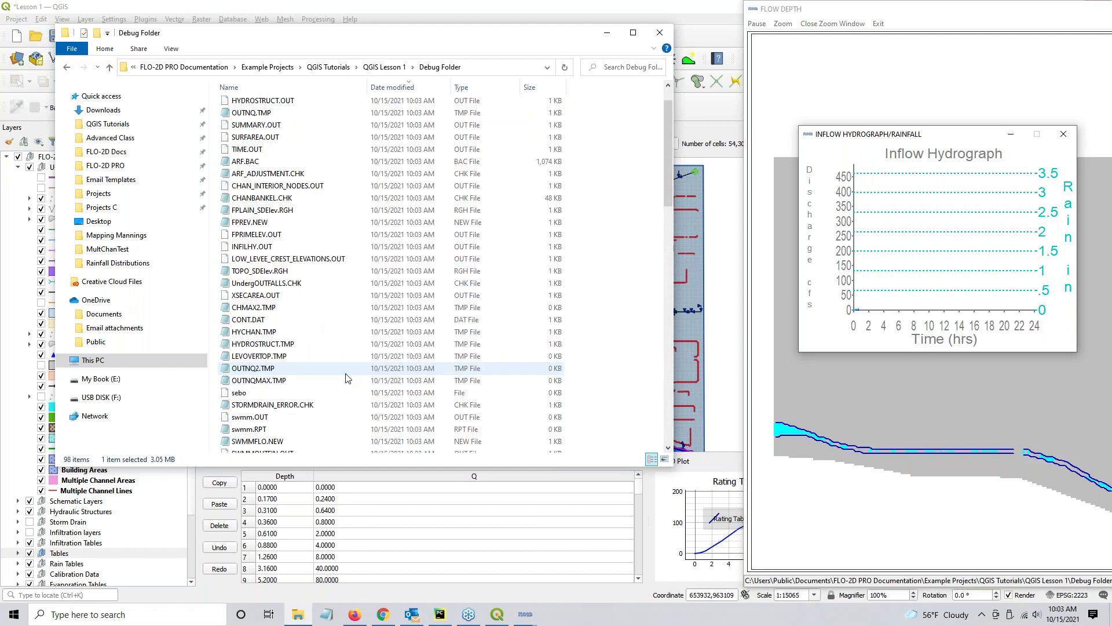
{"action": "scroll", "coordinate": [345, 378], "scroll_direction": "up", "scroll_amount": 1}
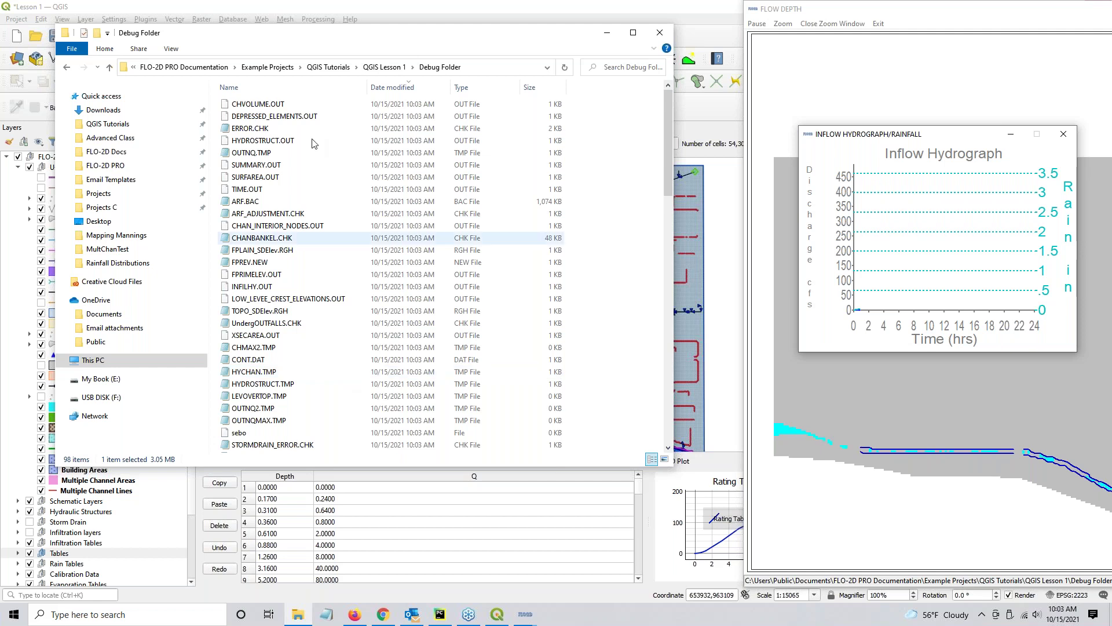
{"action": "scroll", "coordinate": [323, 222], "scroll_direction": "down", "scroll_amount": 2}
{"action": "scroll", "coordinate": [323, 221], "scroll_direction": "down", "scroll_amount": 3}
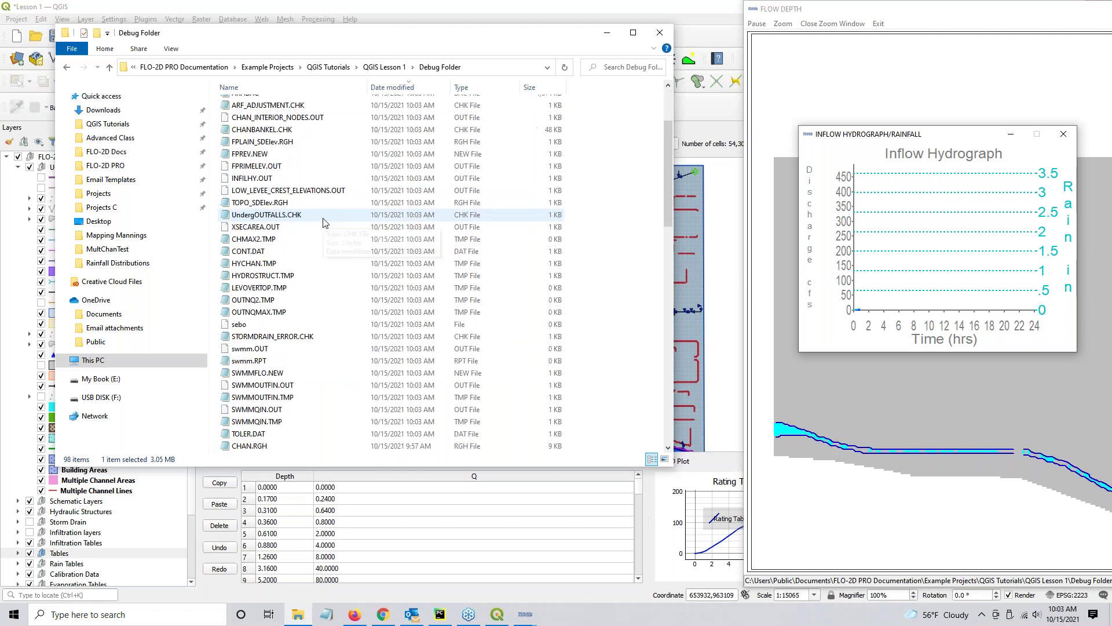
{"action": "scroll", "coordinate": [323, 222], "scroll_direction": "down", "scroll_amount": 8}
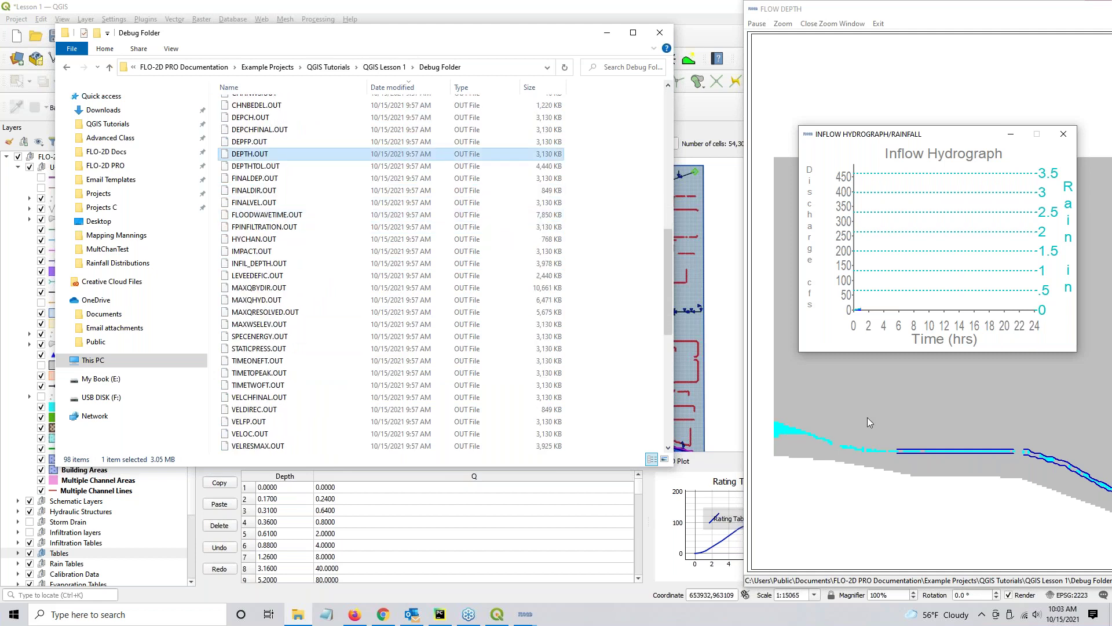
Step: End the running FLO-2D simulation early and return to the Debug Folder once the output data is written
{"action": "left_click", "coordinate": [859, 311]}
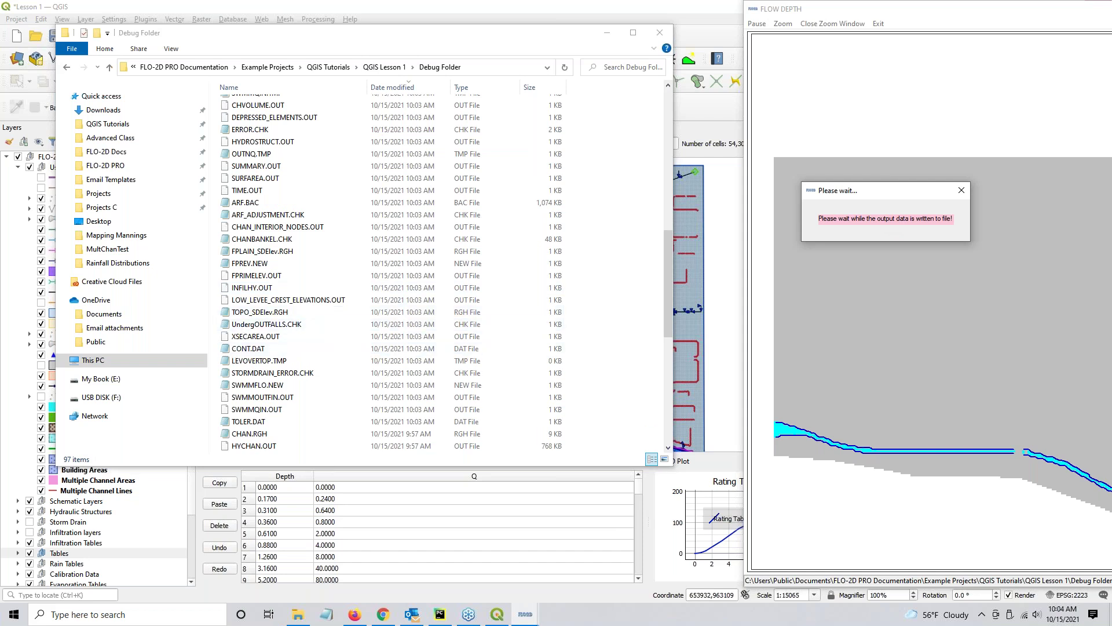
{"action": "left_click", "coordinate": [733, 362]}
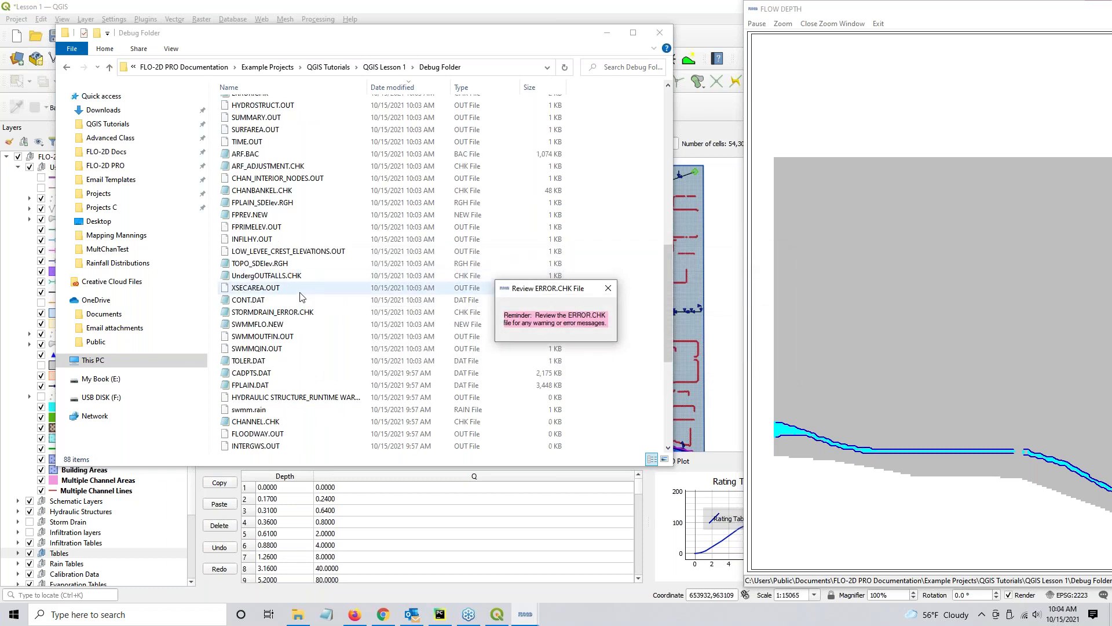
{"action": "left_click", "coordinate": [300, 293]}
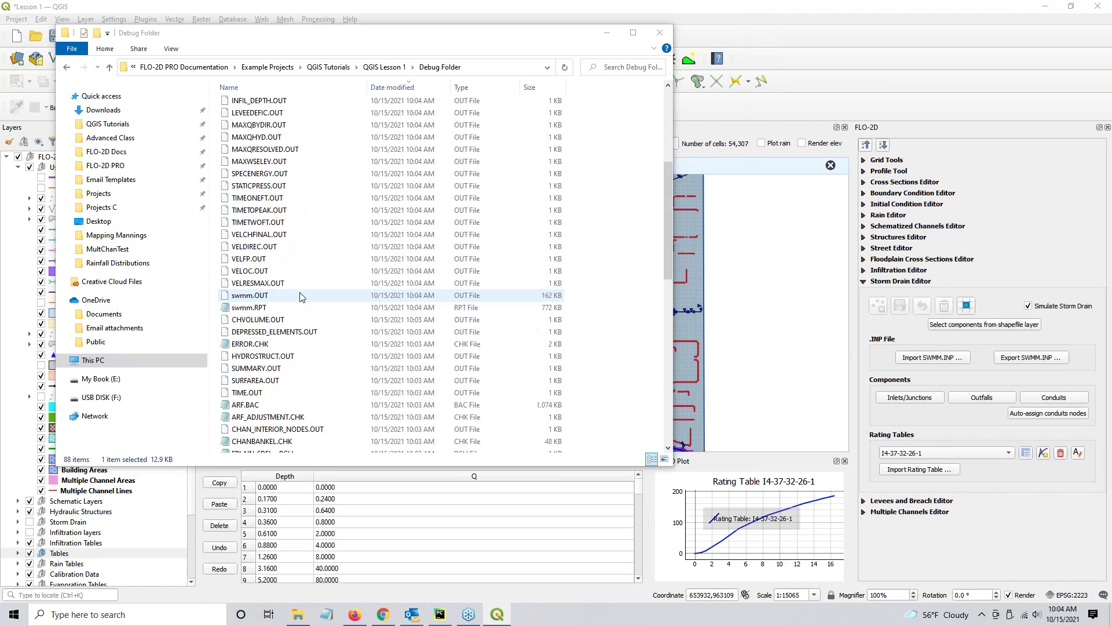
Step: Sort the Debug Folder's contents by file type and look through the DAT, NEW and OUT files
{"action": "scroll", "coordinate": [300, 296], "scroll_direction": "up", "scroll_amount": 9}
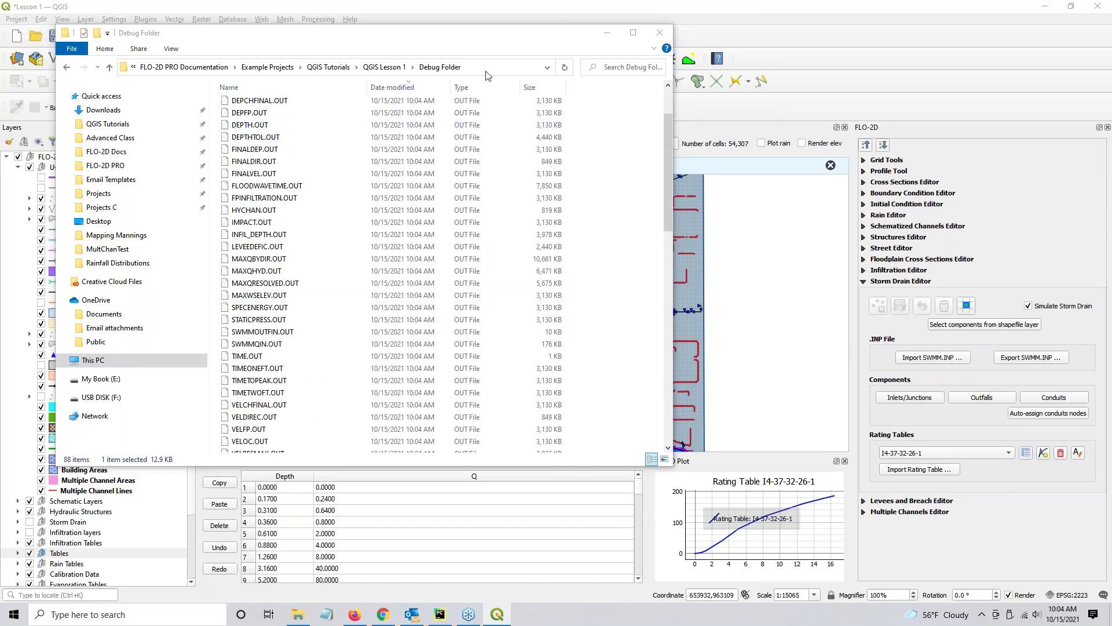
{"action": "left_click", "coordinate": [487, 87]}
{"action": "scroll", "coordinate": [296, 220], "scroll_direction": "down", "scroll_amount": 5}
{"action": "scroll", "coordinate": [292, 215], "scroll_direction": "up", "scroll_amount": 10}
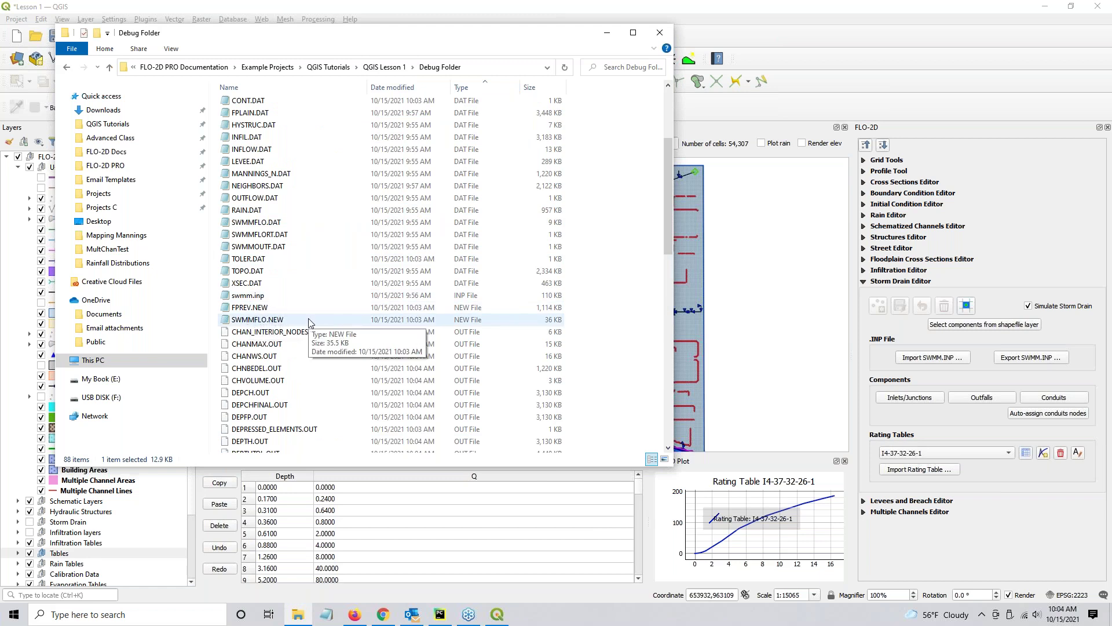
{"action": "scroll", "coordinate": [293, 402], "scroll_direction": "down", "scroll_amount": 4}
{"action": "scroll", "coordinate": [293, 403], "scroll_direction": "down", "scroll_amount": 9}
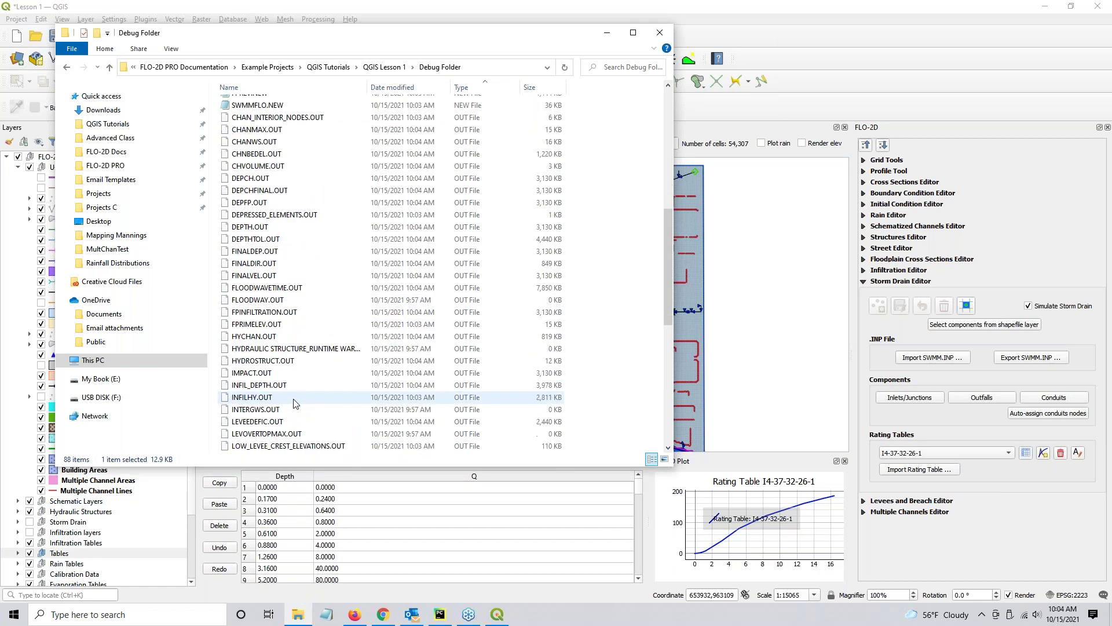
{"action": "scroll", "coordinate": [293, 402], "scroll_direction": "up", "scroll_amount": 13}
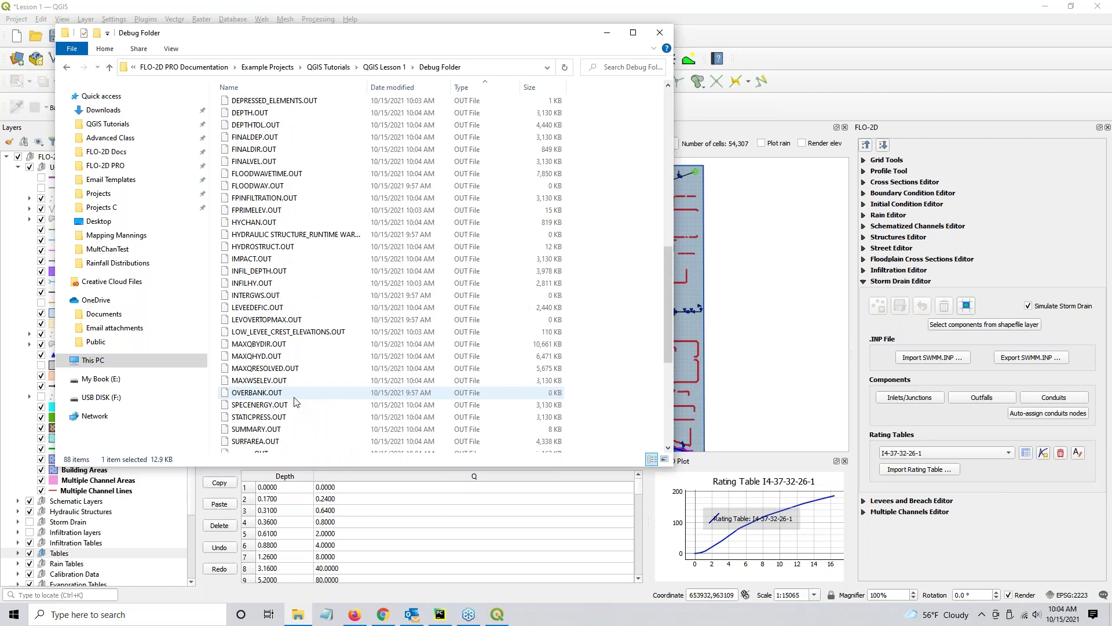
Step: Delete all files from CHAN_INTERIOR_NODES.OUT through swmm.RPT from the Debug Folder
{"action": "left_click", "coordinate": [257, 333]}
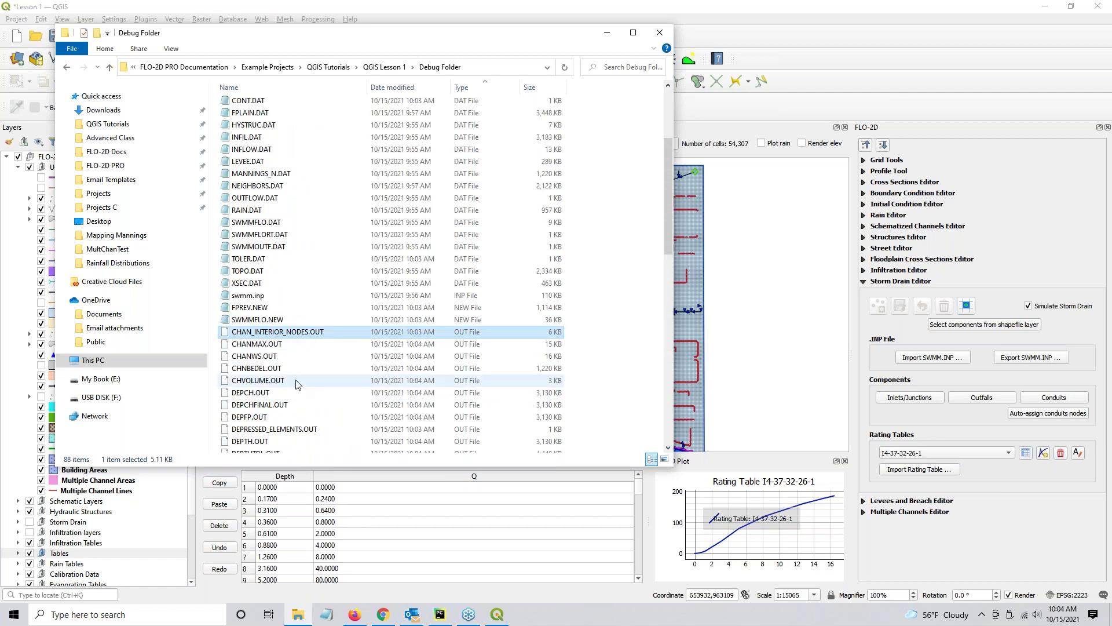
{"action": "scroll", "coordinate": [297, 380], "scroll_direction": "down", "scroll_amount": 19}
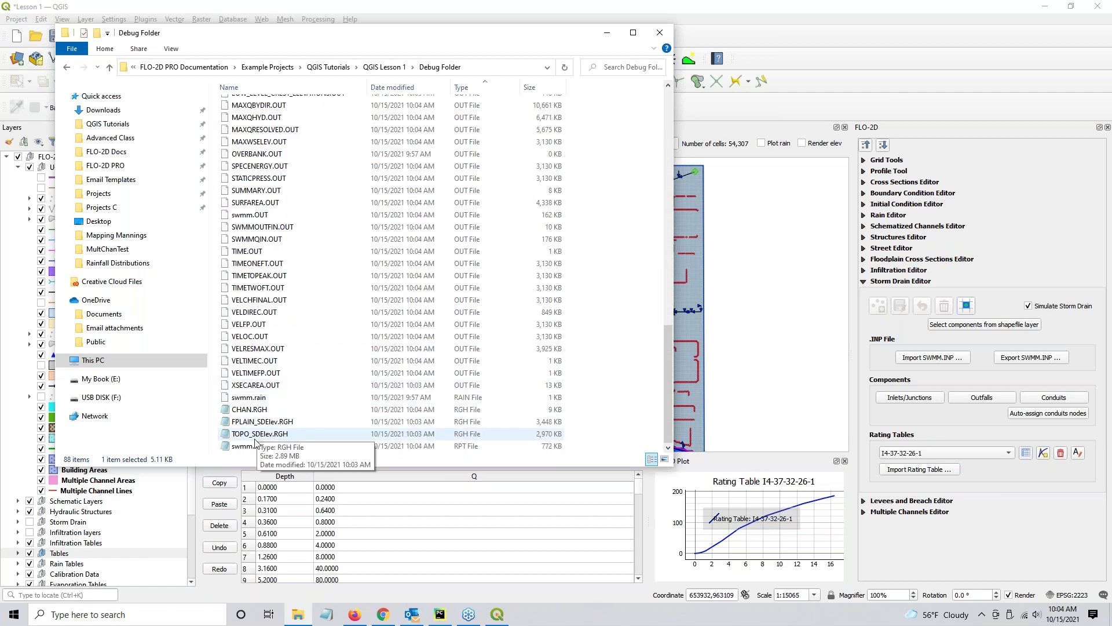
{"action": "left_click", "coordinate": [279, 446], "text": "shift"}
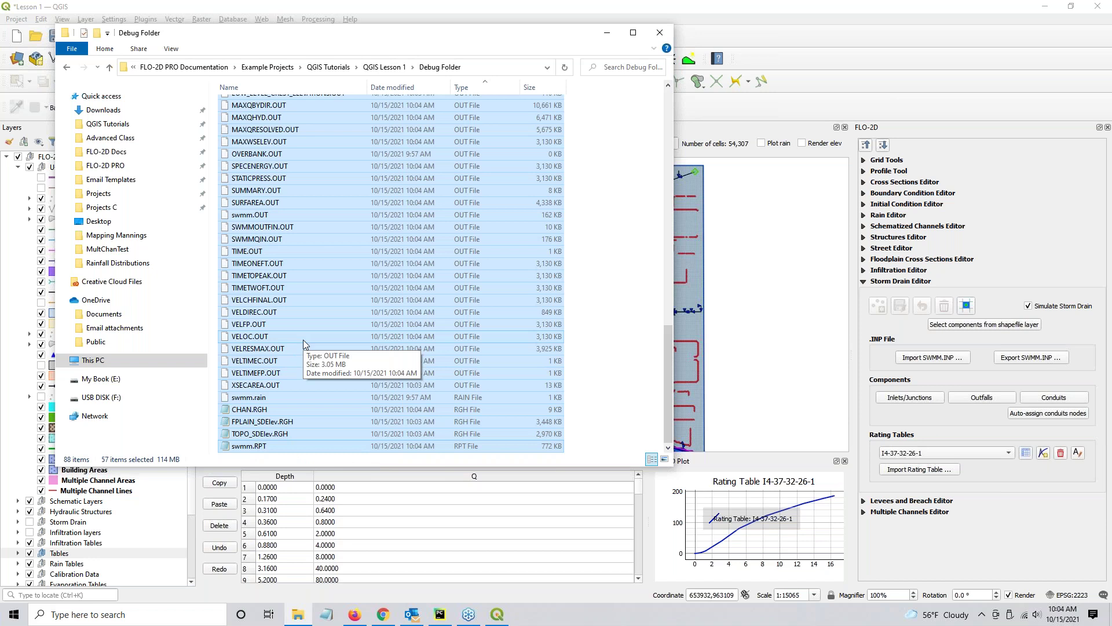
{"action": "scroll", "coordinate": [303, 339], "scroll_direction": "up", "scroll_amount": 12}
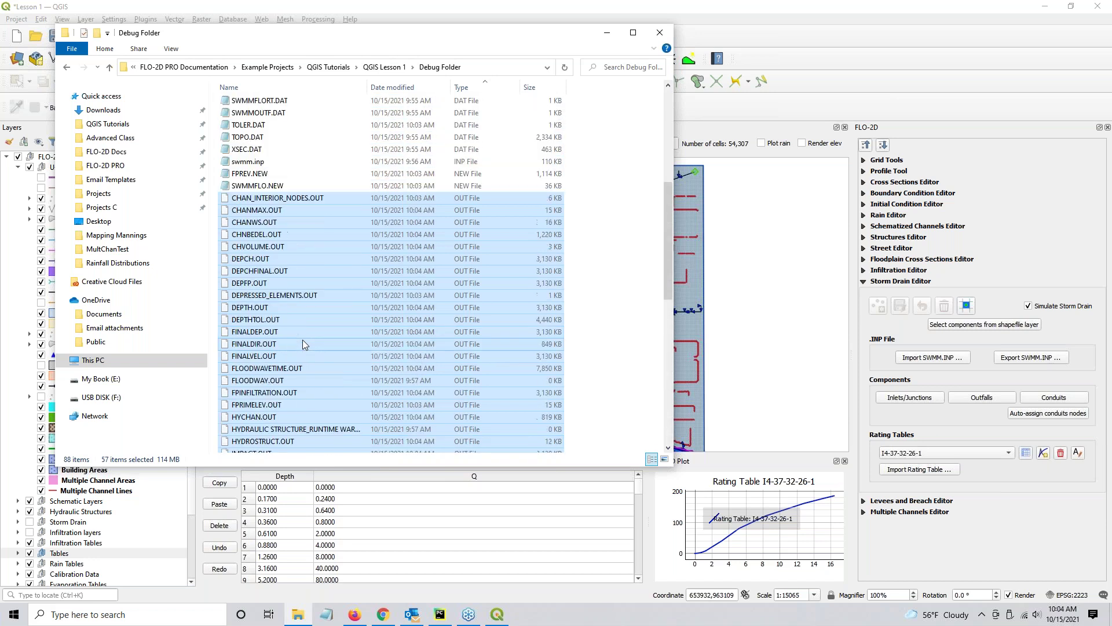
{"action": "scroll", "coordinate": [302, 341], "scroll_direction": "up", "scroll_amount": 6}
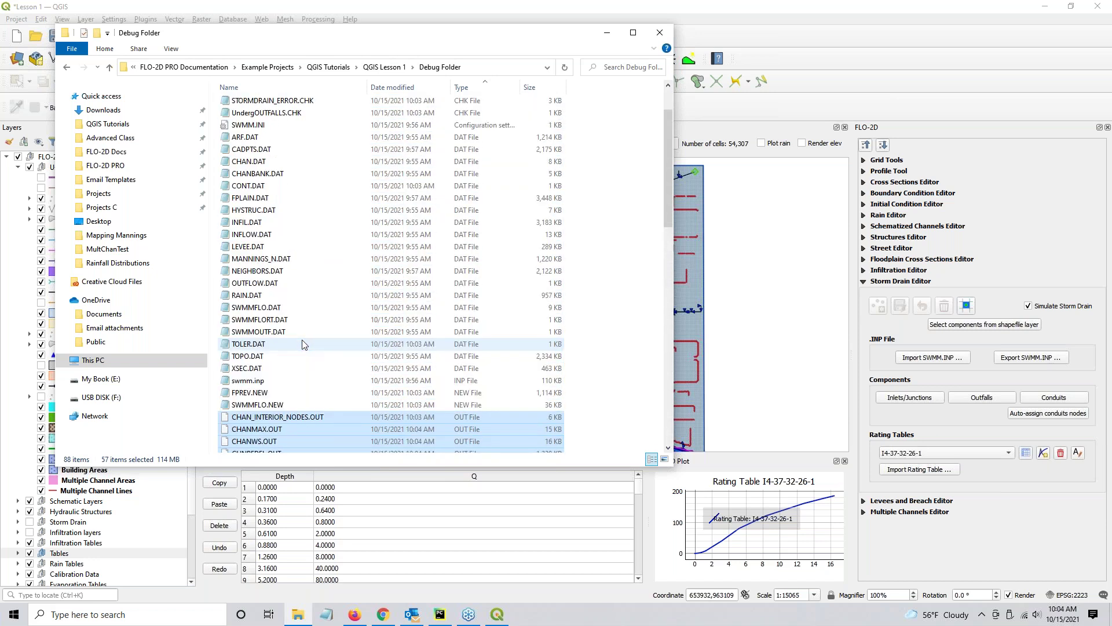
{"action": "key", "text": "Delete"}
Step: Delete ARF.BAC and all CHK files, through UndergOUTFALLS.CHK, from the Debug Folder
{"action": "scroll", "coordinate": [278, 174], "scroll_direction": "up", "scroll_amount": 2}
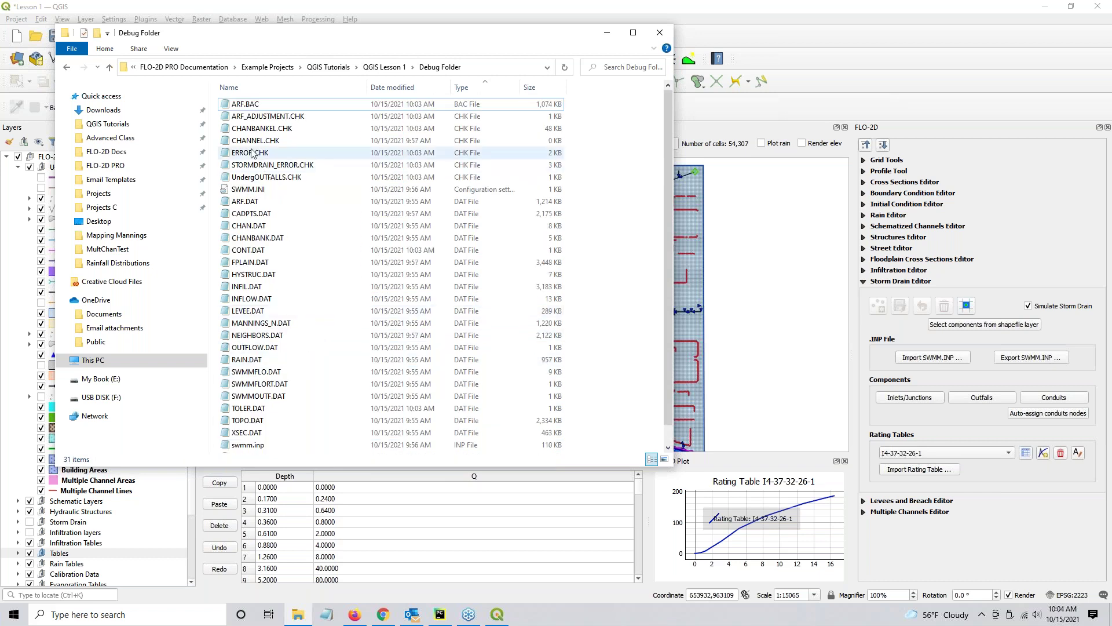
{"action": "left_click", "coordinate": [259, 105]}
{"action": "left_click", "coordinate": [259, 177], "text": "shift"}
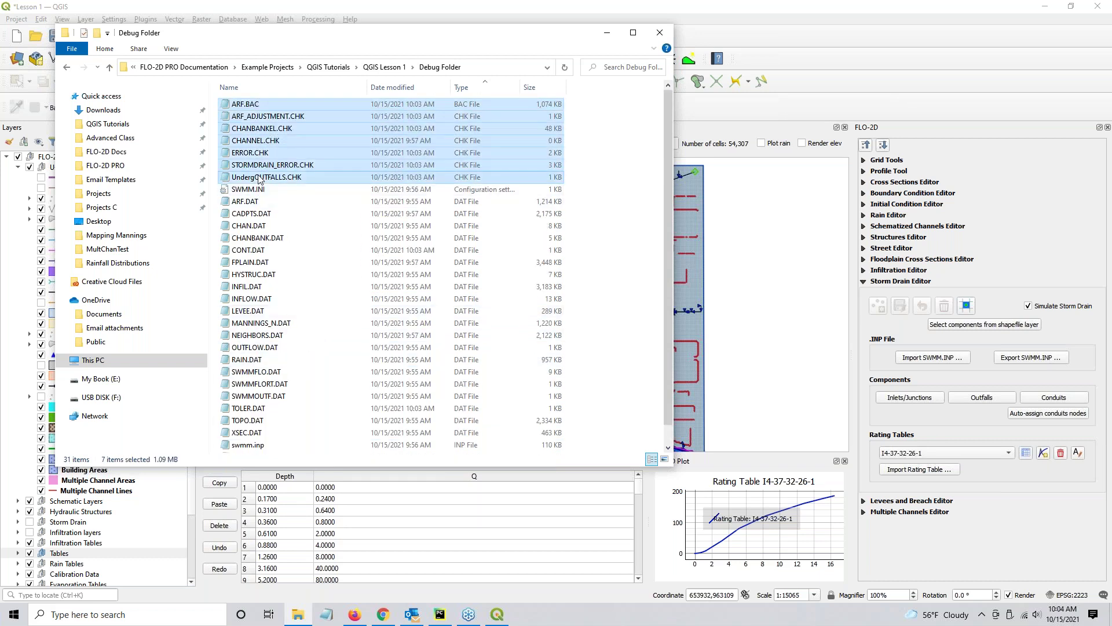
{"action": "key", "text": "Delete"}
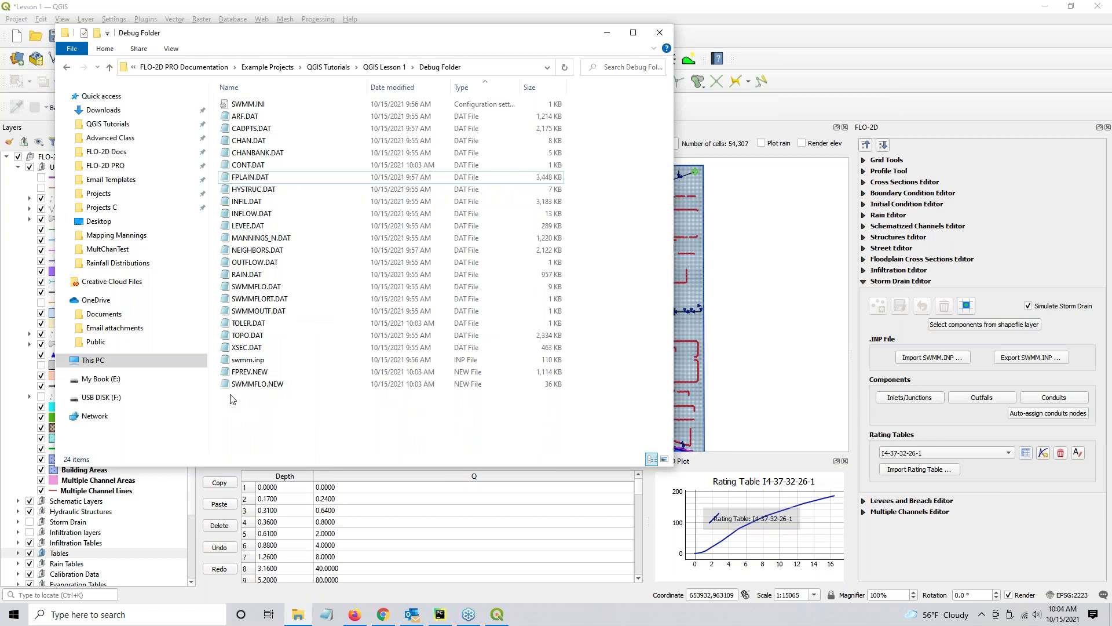
Step: Return to QGIS, dismiss the model-finished message, and request a Debug Run of the Debug Folder project from the Run FLO-2D model dialog
{"action": "left_click_drag", "start_coordinate": [413, 39], "coordinate": [399, 85]}
{"action": "left_click", "coordinate": [752, 27]}
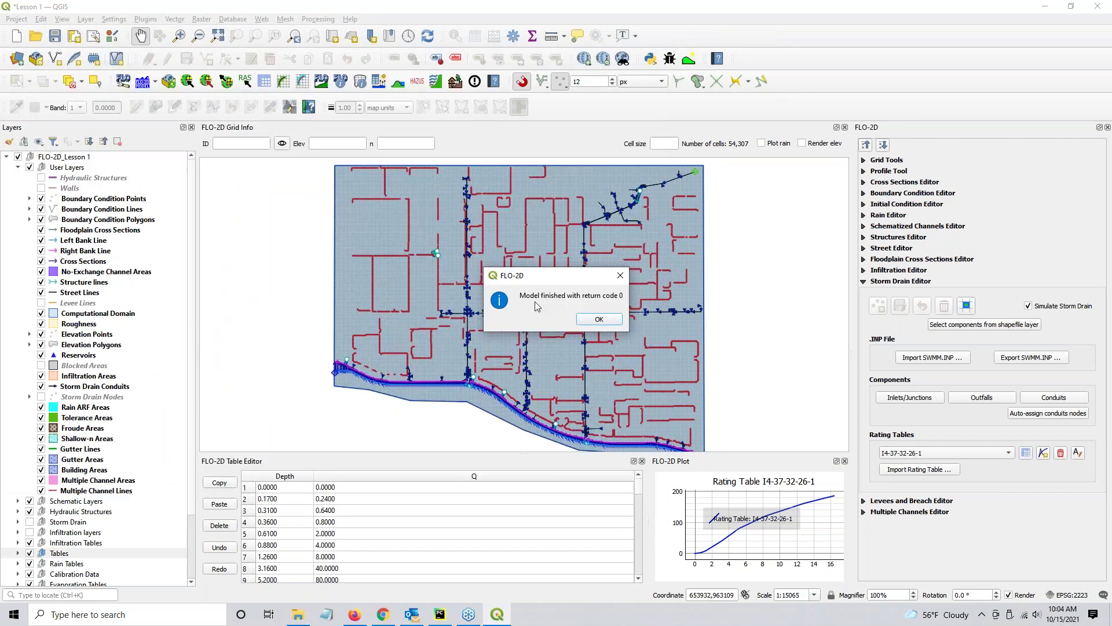
{"action": "left_click", "coordinate": [599, 319]}
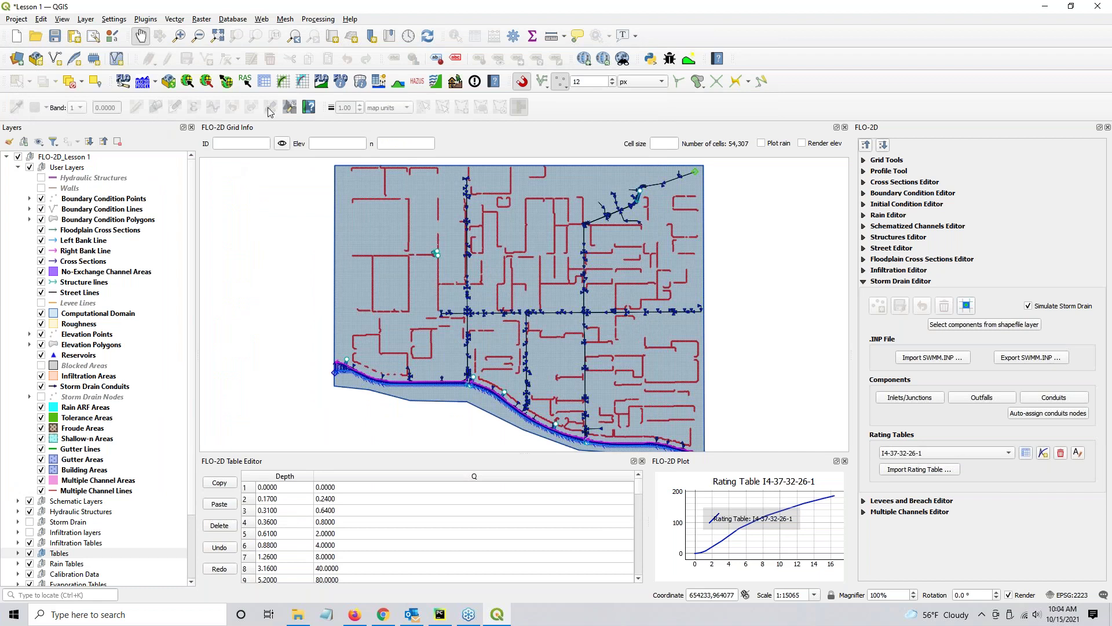
{"action": "left_click", "coordinate": [155, 85]}
{"action": "left_click", "coordinate": [163, 94]}
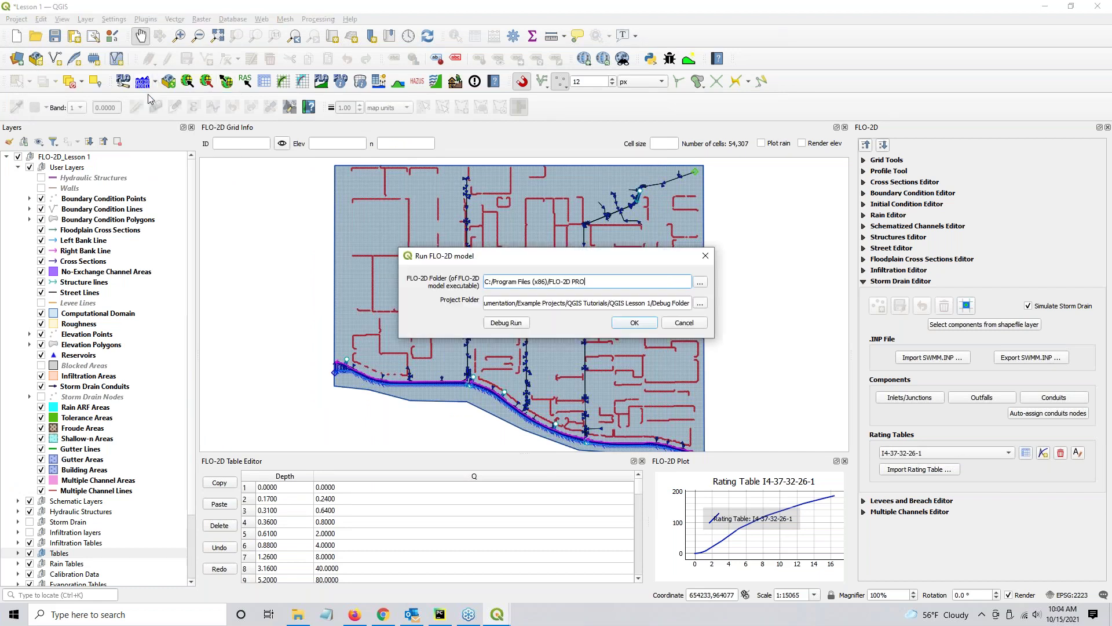
{"action": "left_click", "coordinate": [508, 323]}
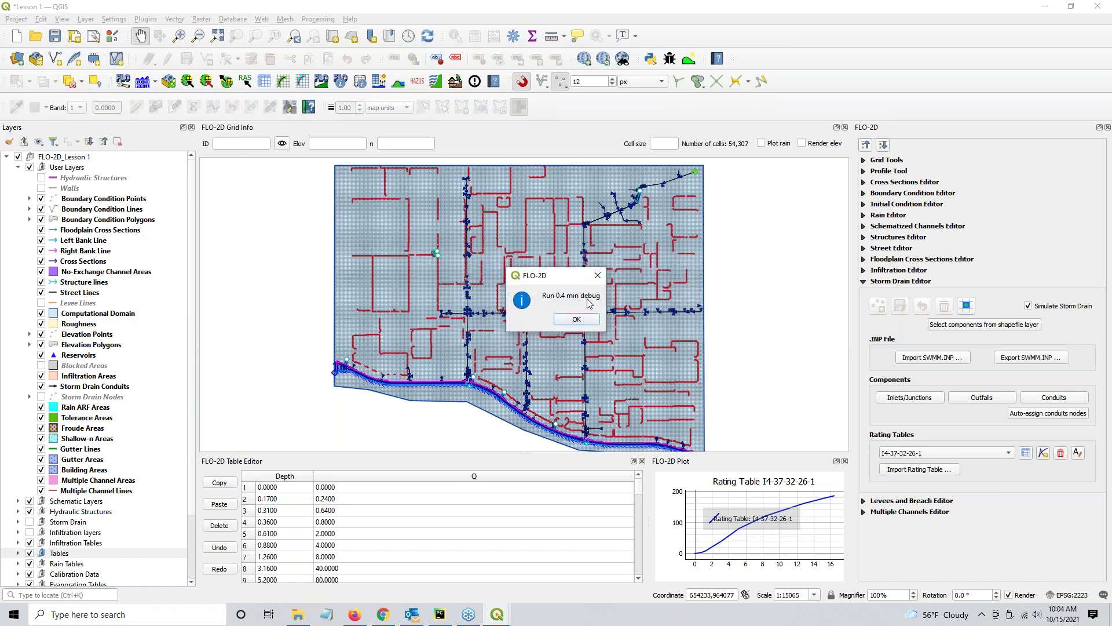
Step: Bring up the Debug Folder, reposition and narrow its window, and confirm the 0.4 min debug run in QGIS
{"action": "left_click", "coordinate": [297, 614]}
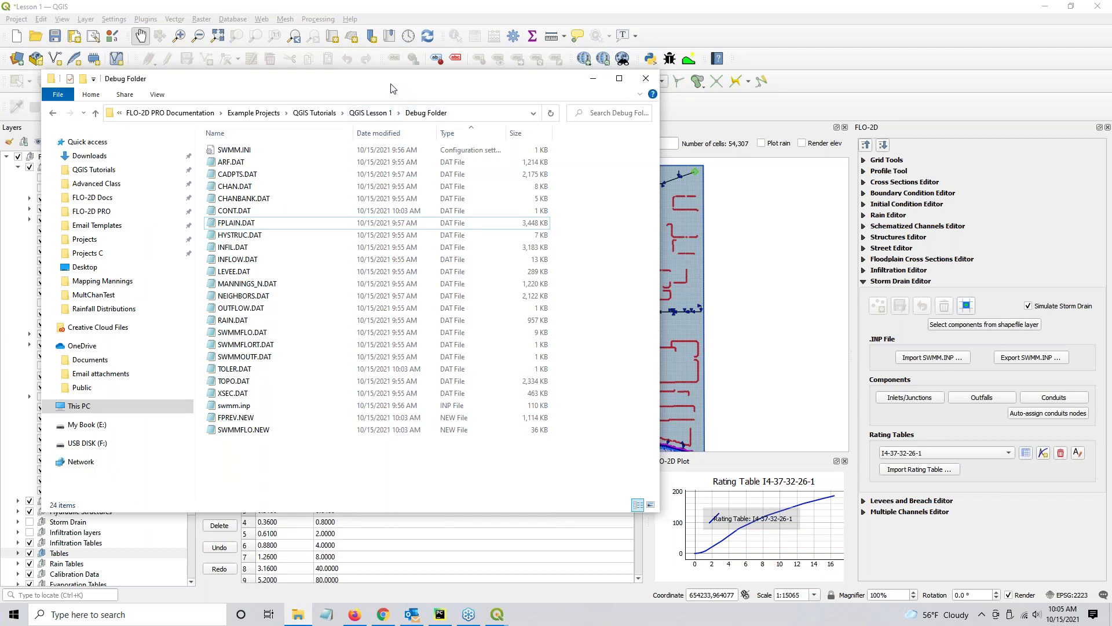
{"action": "left_click_drag", "start_coordinate": [389, 84], "coordinate": [351, 111]}
{"action": "left_click_drag", "start_coordinate": [502, 110], "coordinate": [595, 92]}
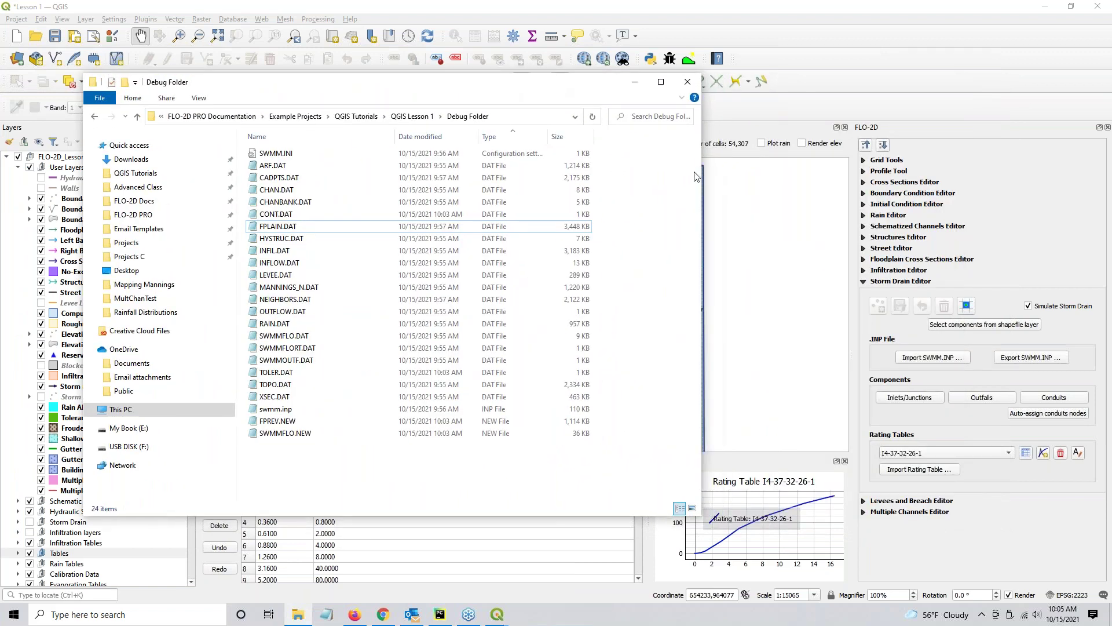
{"action": "left_click_drag", "start_coordinate": [701, 176], "coordinate": [542, 199]}
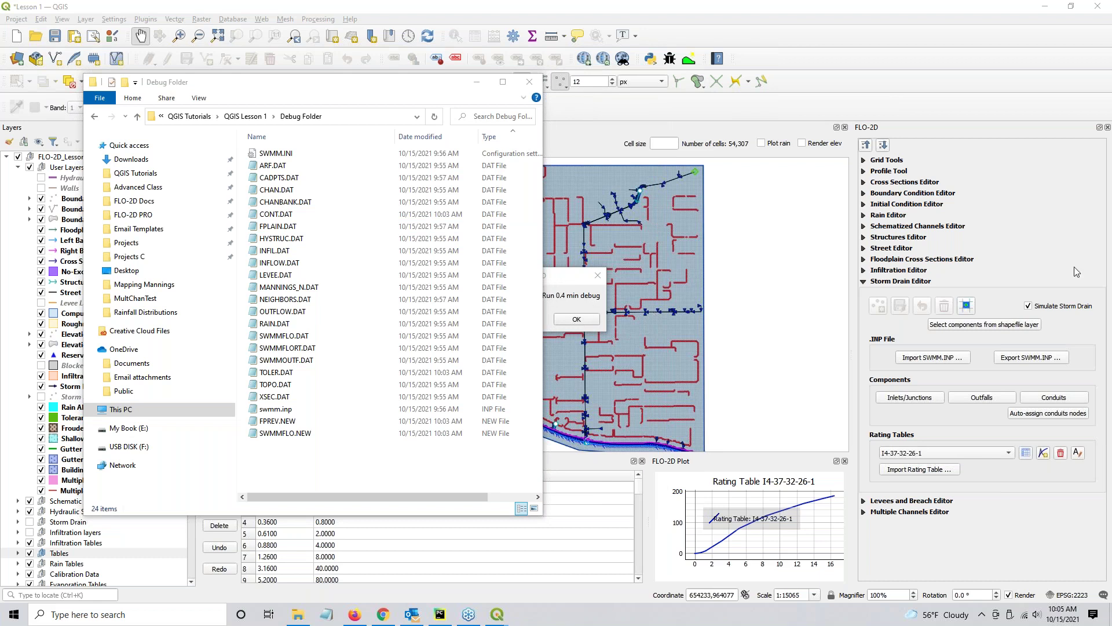
{"action": "left_click", "coordinate": [575, 319]}
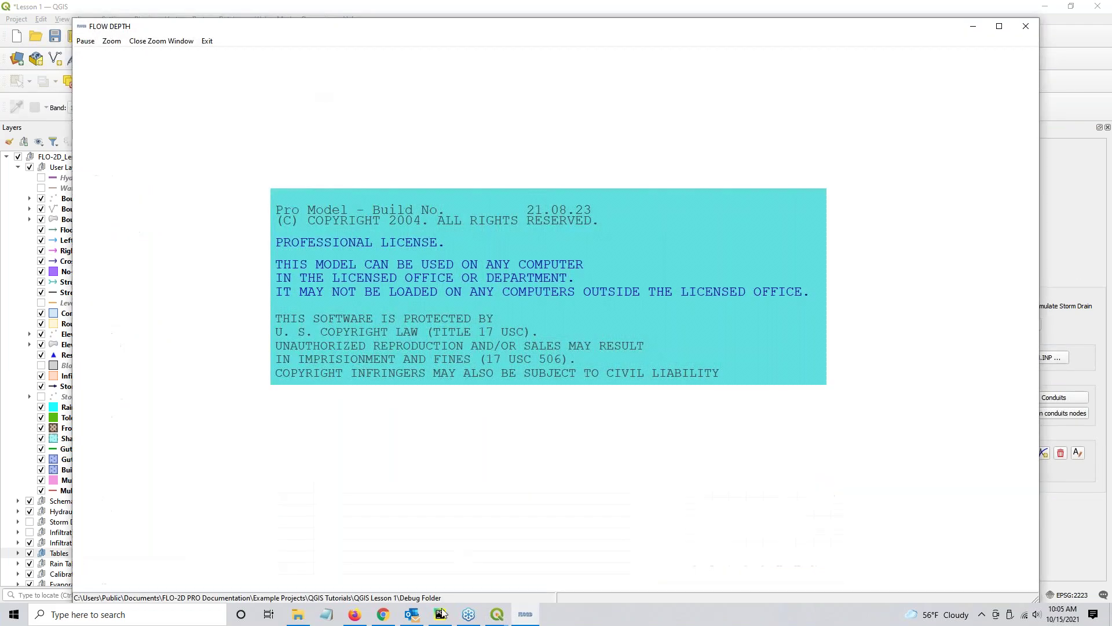
Step: Return to the Debug Folder, point out QGISDEBUG.DAT, and select the debug output file DEBUG_10.15.2021-10. 5.17.OUT
{"action": "left_click", "coordinate": [295, 616]}
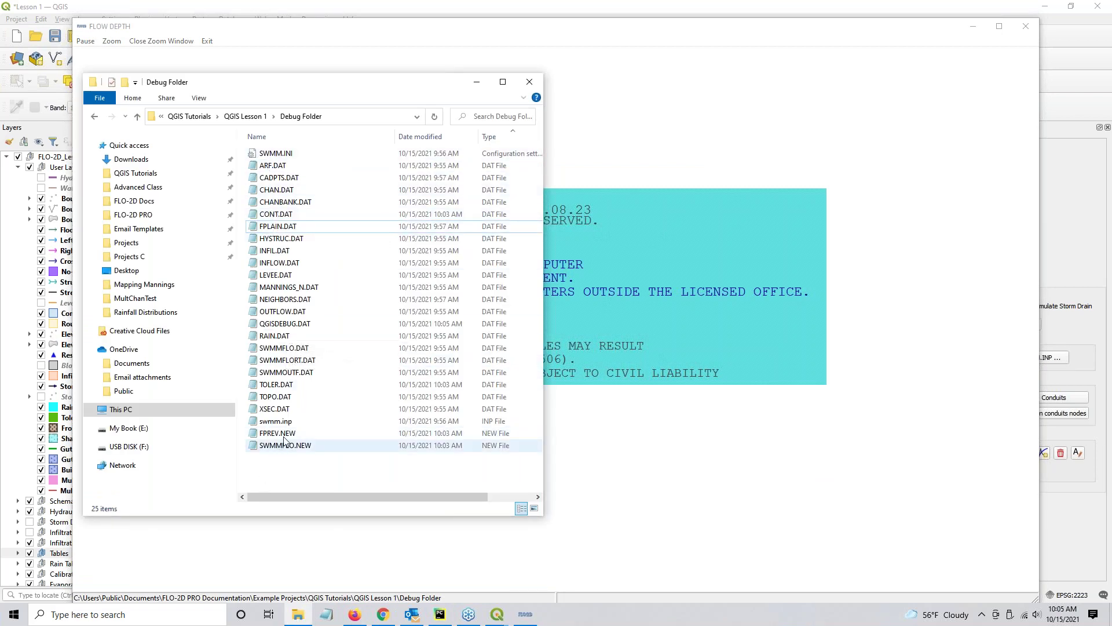
{"action": "left_click", "coordinate": [291, 325]}
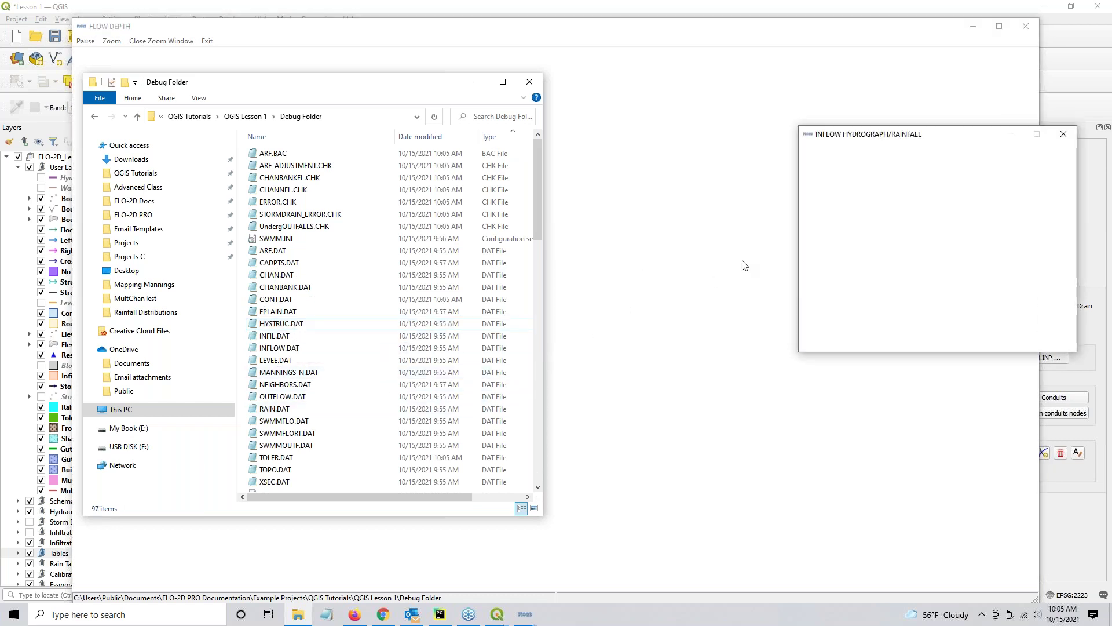
{"action": "left_click_drag", "start_coordinate": [382, 87], "coordinate": [367, 92]}
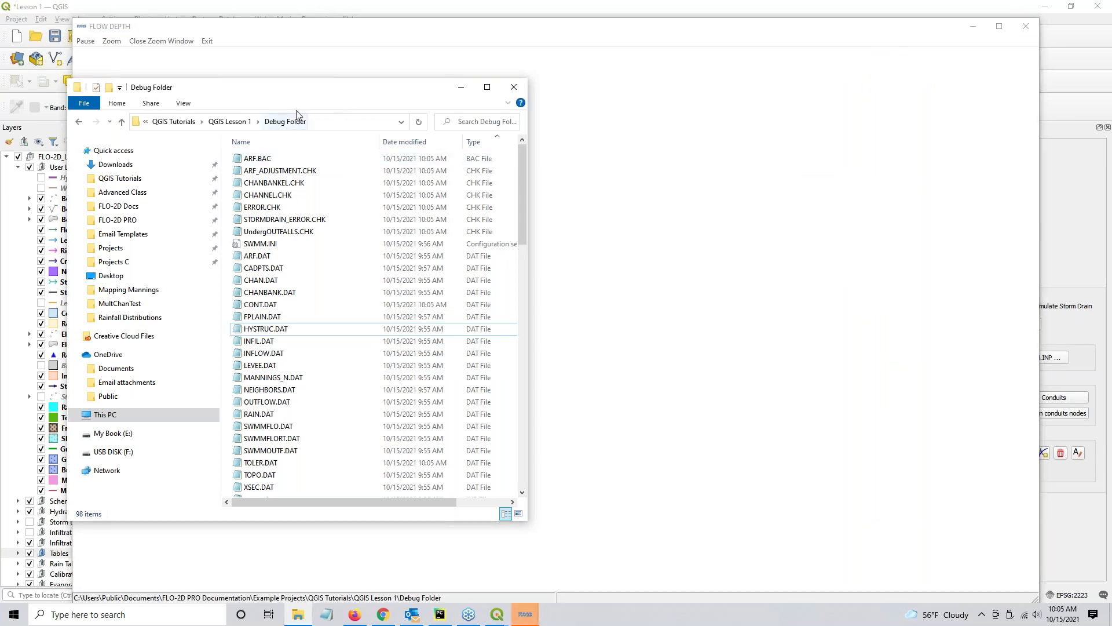
{"action": "left_click", "coordinate": [261, 304]}
{"action": "scroll", "coordinate": [278, 416], "scroll_direction": "down", "scroll_amount": 5}
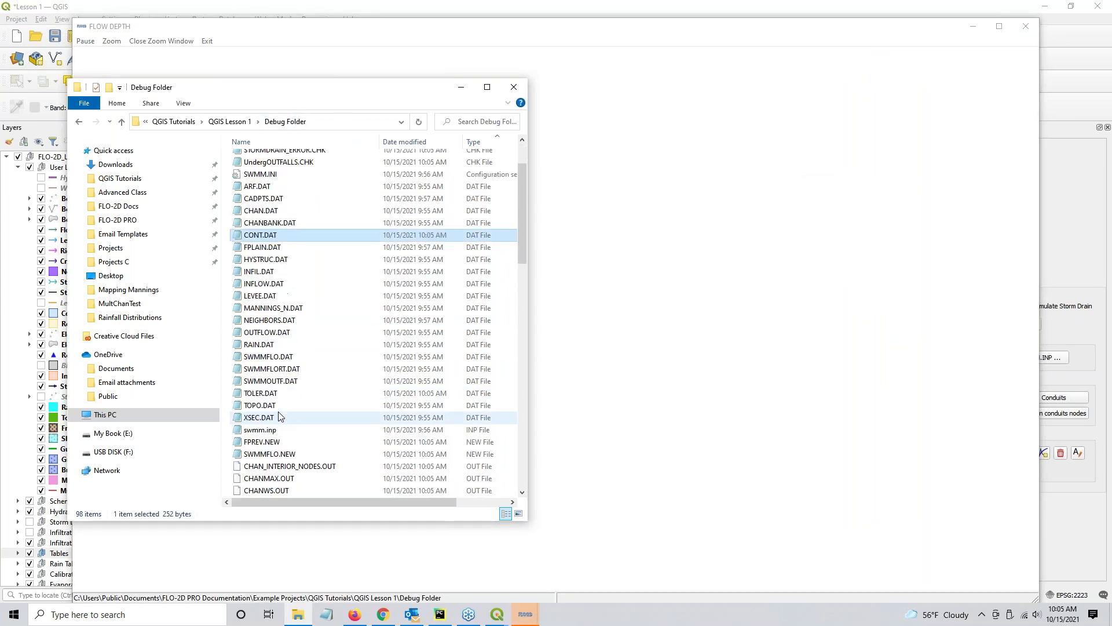
{"action": "left_click", "coordinate": [279, 417]}
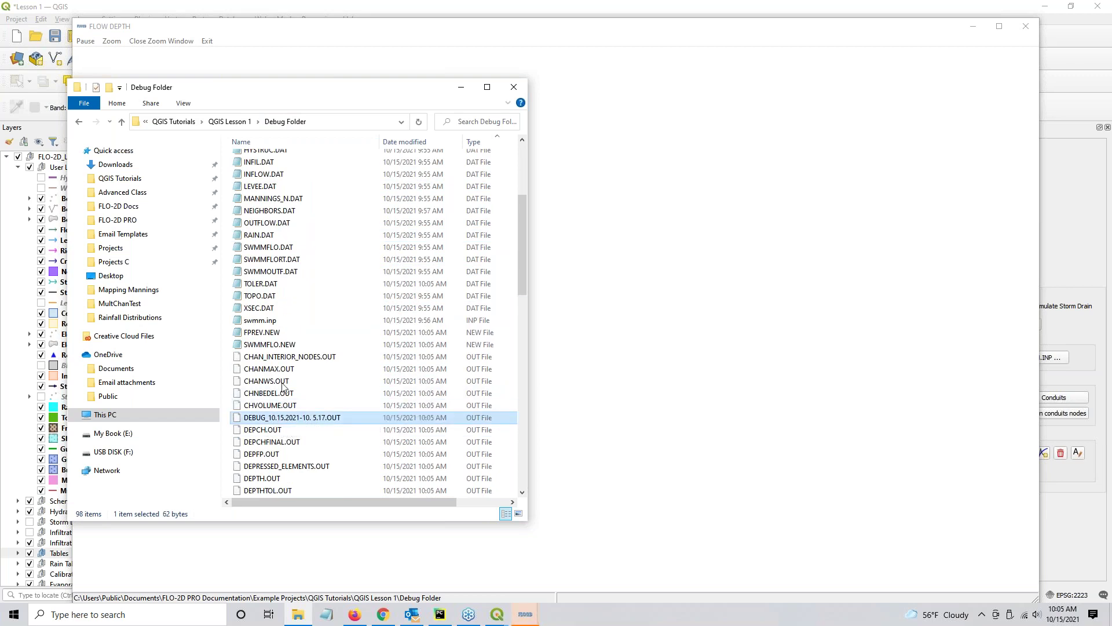
Step: Bring up the model run, dismiss its Fortran run-time error, and acknowledge the failed simulation message in QGIS
{"action": "left_click", "coordinate": [628, 75]}
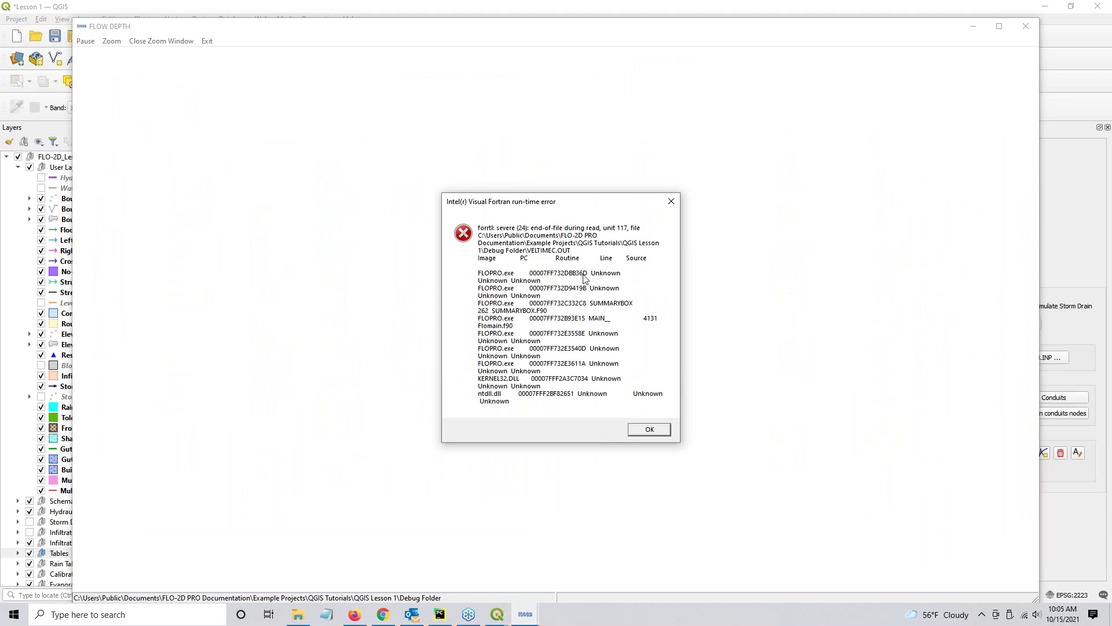
{"action": "left_click", "coordinate": [634, 428]}
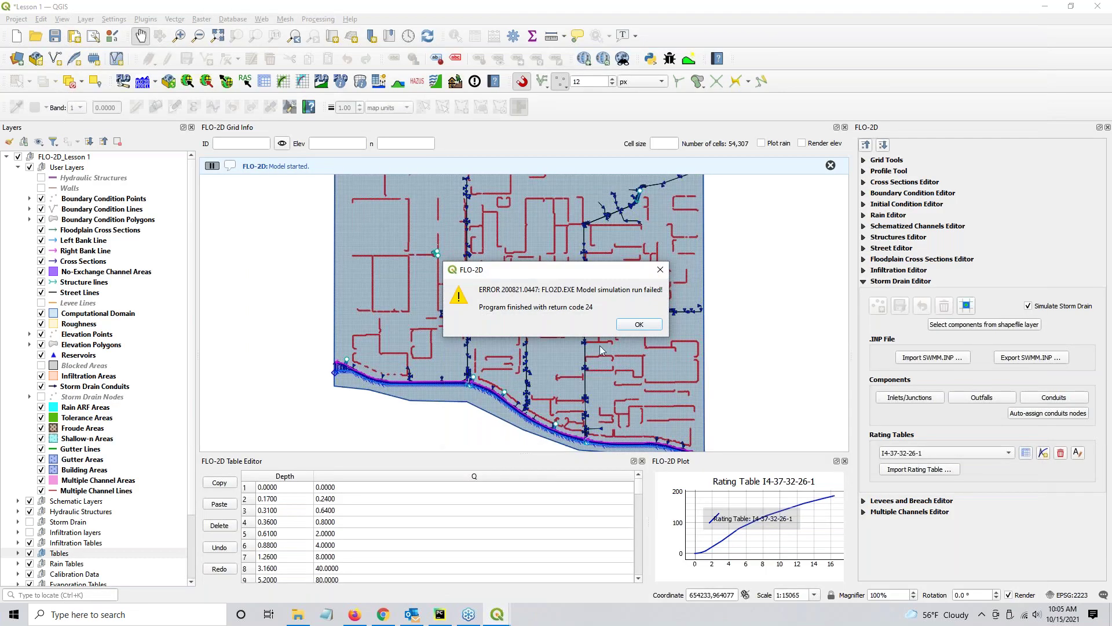
{"action": "left_click", "coordinate": [639, 325]}
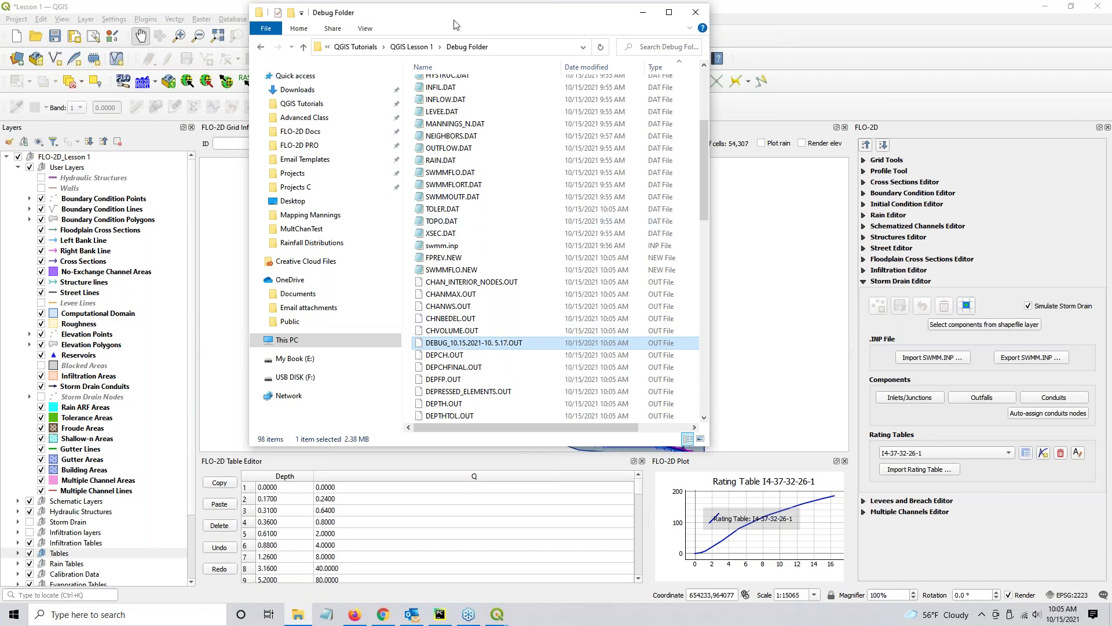
Step: Return to QGIS from the Debug Folder and close the Run FLO-2D model dialog that is still open
{"action": "key", "text": "alt+Tab"}
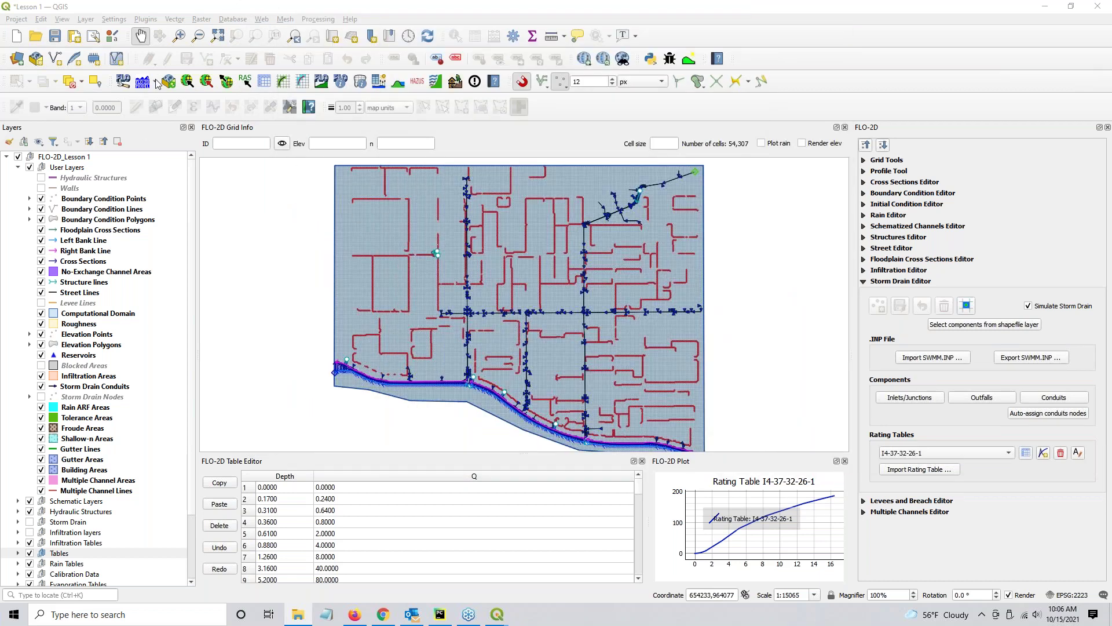
{"action": "left_click", "coordinate": [475, 81]}
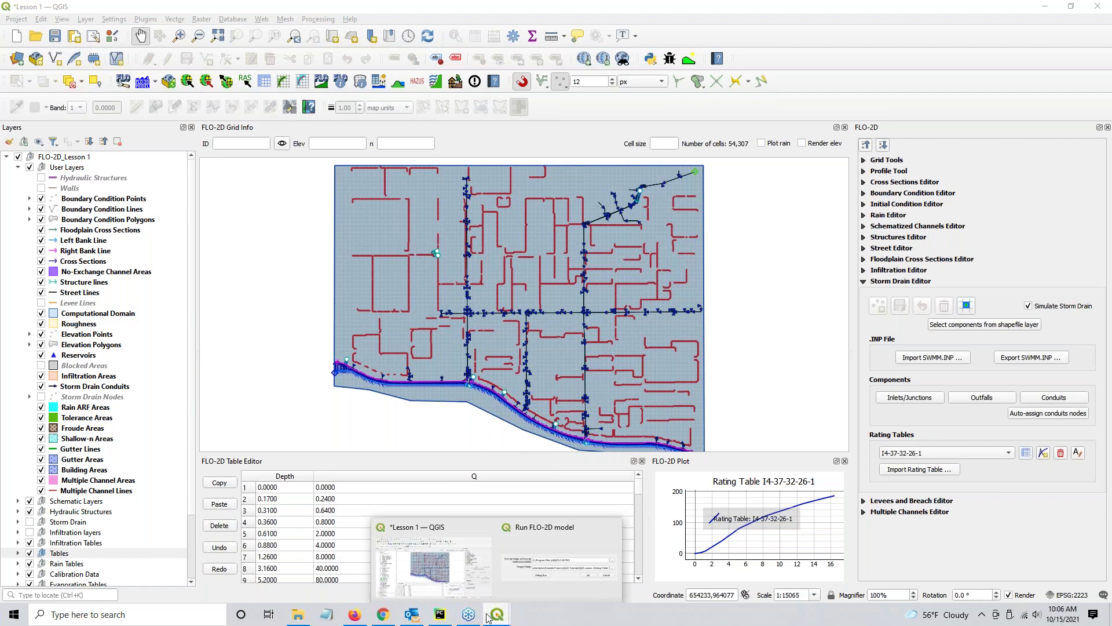
{"action": "left_click", "coordinate": [537, 564]}
{"action": "left_click", "coordinate": [685, 322]}
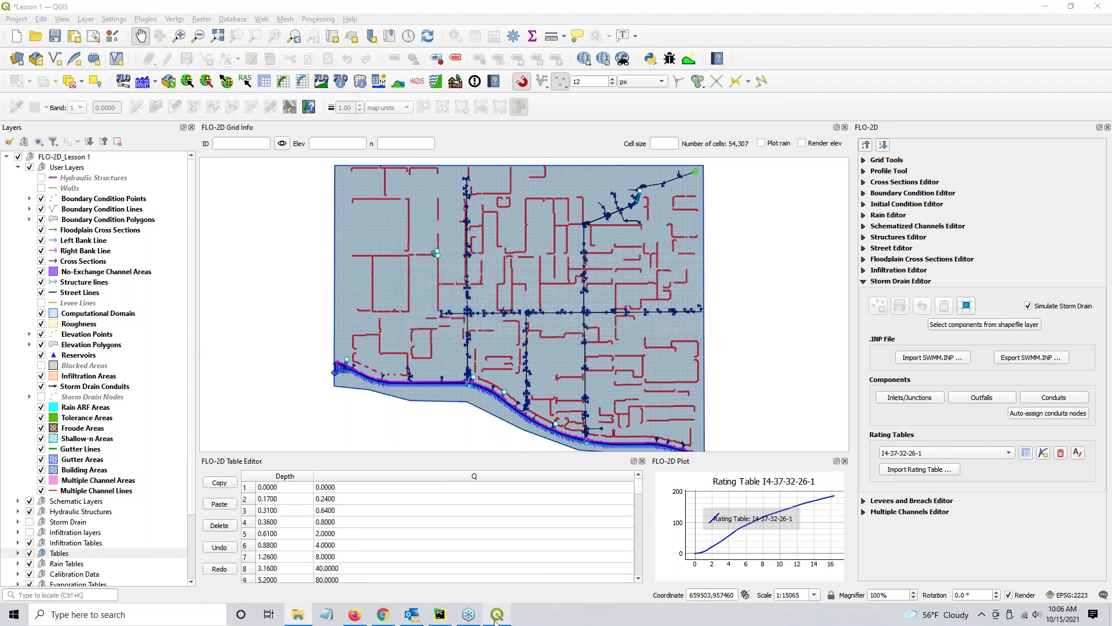
Step: Import DEBUG_10.13.2021-11.53.34.OUT as the warnings and errors source, loading DEPRESSED_ELEMENTS.OUT, CHANBANKEL.CHK and FPRIMELEV.OUT as layers
{"action": "left_click", "coordinate": [474, 82]}
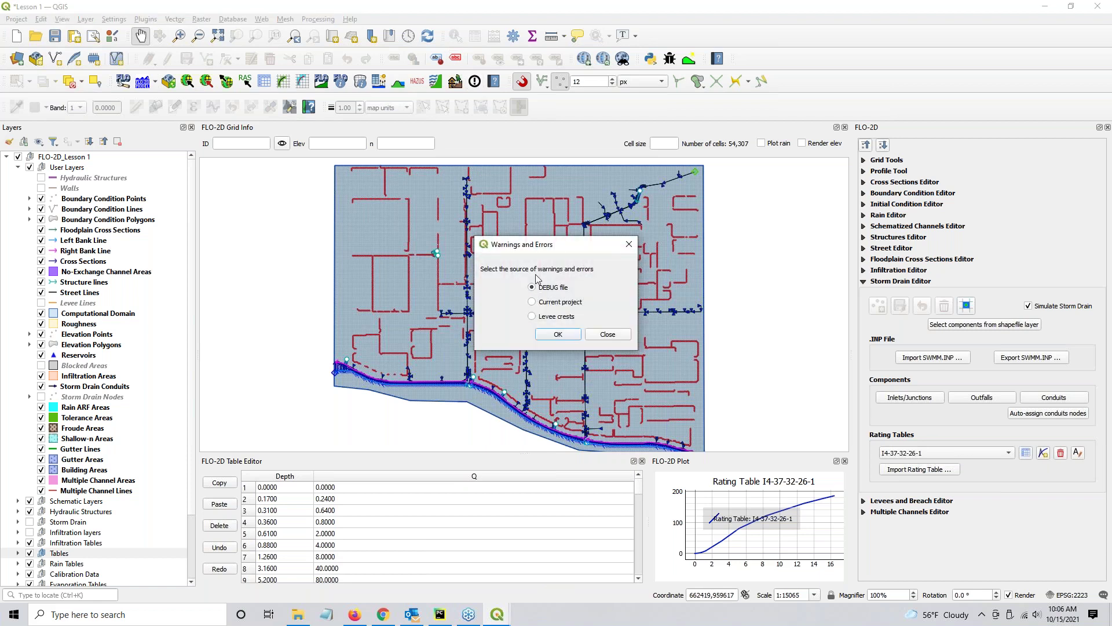
{"action": "left_click", "coordinate": [558, 334]}
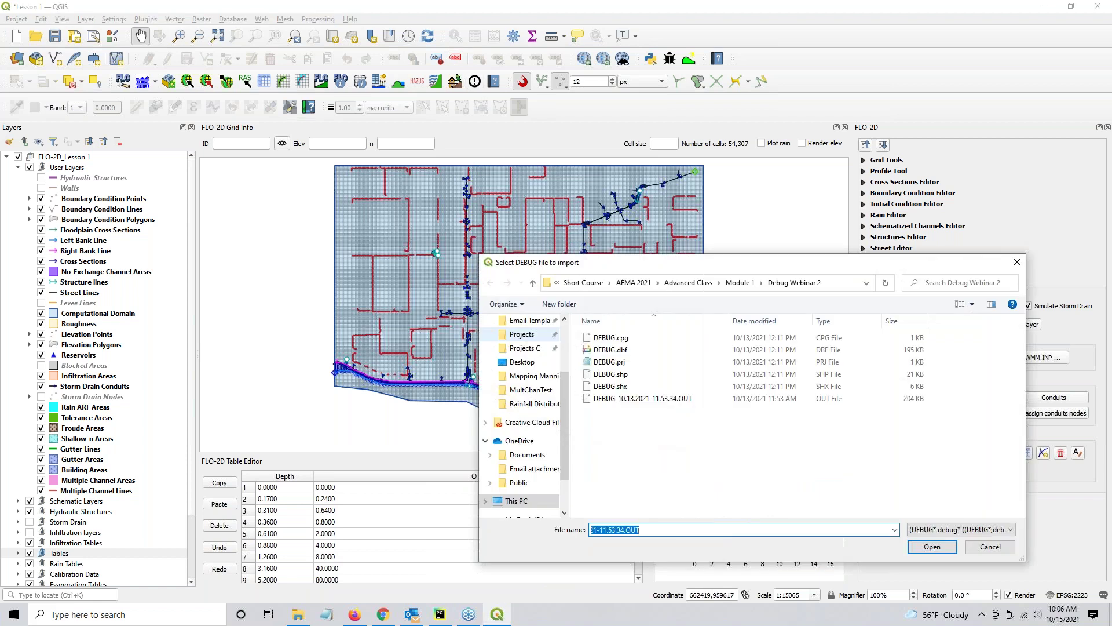
{"action": "left_click", "coordinate": [647, 400]}
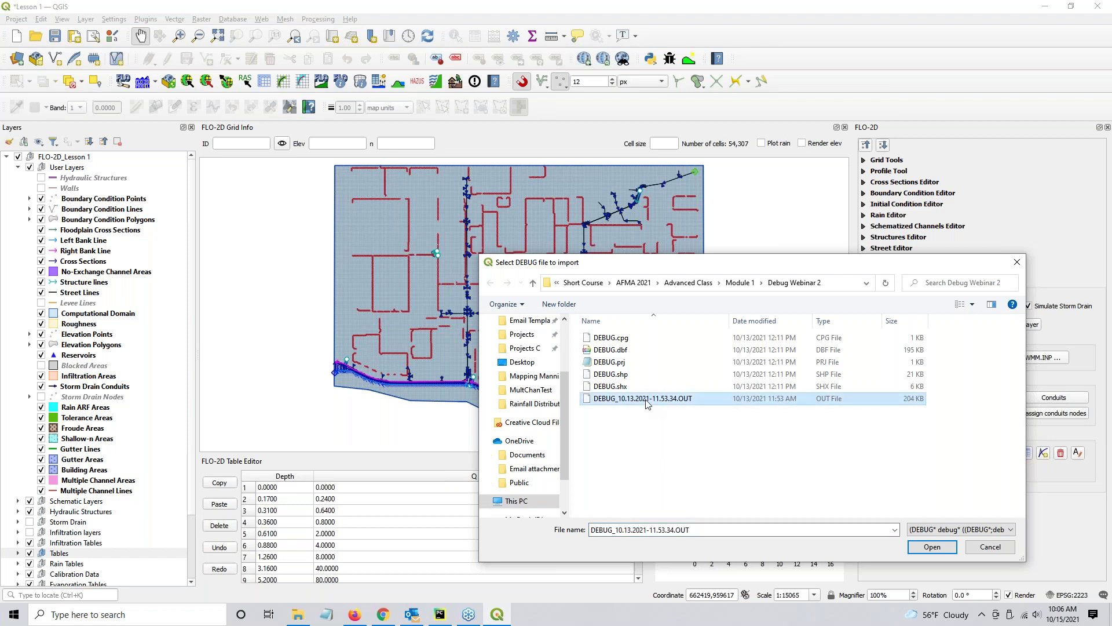
{"action": "left_click", "coordinate": [927, 549]}
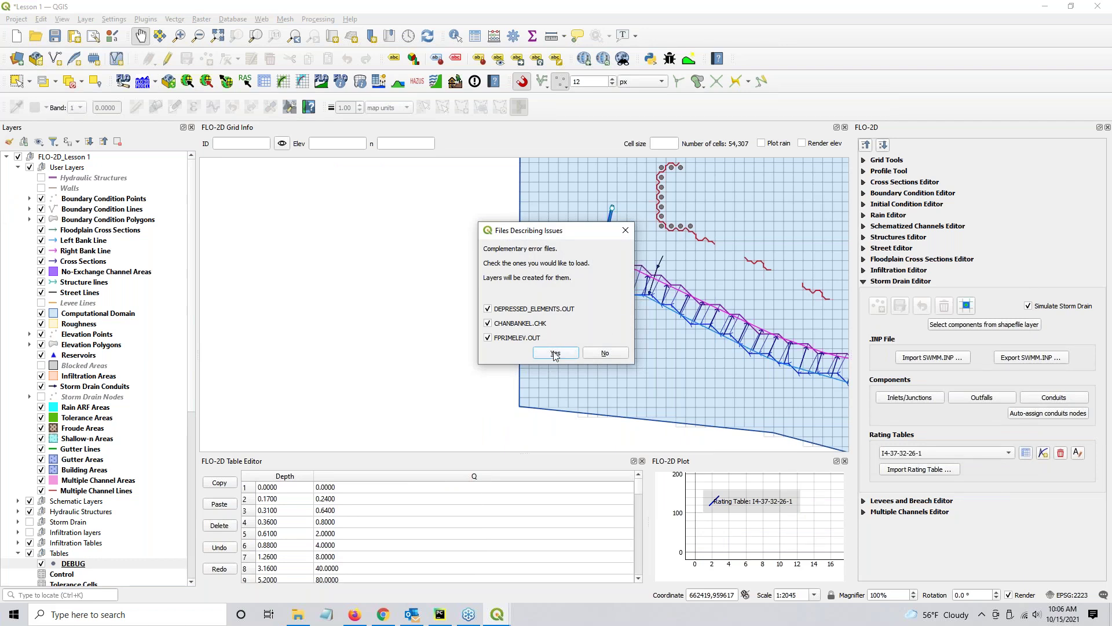
{"action": "left_click", "coordinate": [555, 354]}
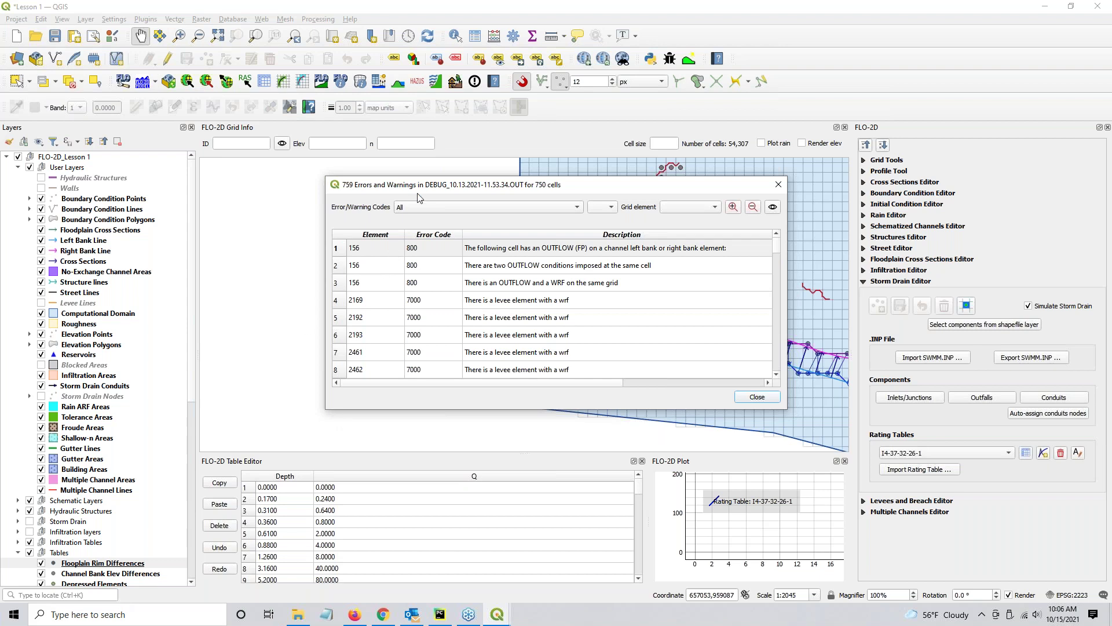
Step: Filter the errors and warnings by the 2000-2999 Hydraulic Structures group, followed by individual codes including 800 and 7000
{"action": "left_click", "coordinate": [563, 210]}
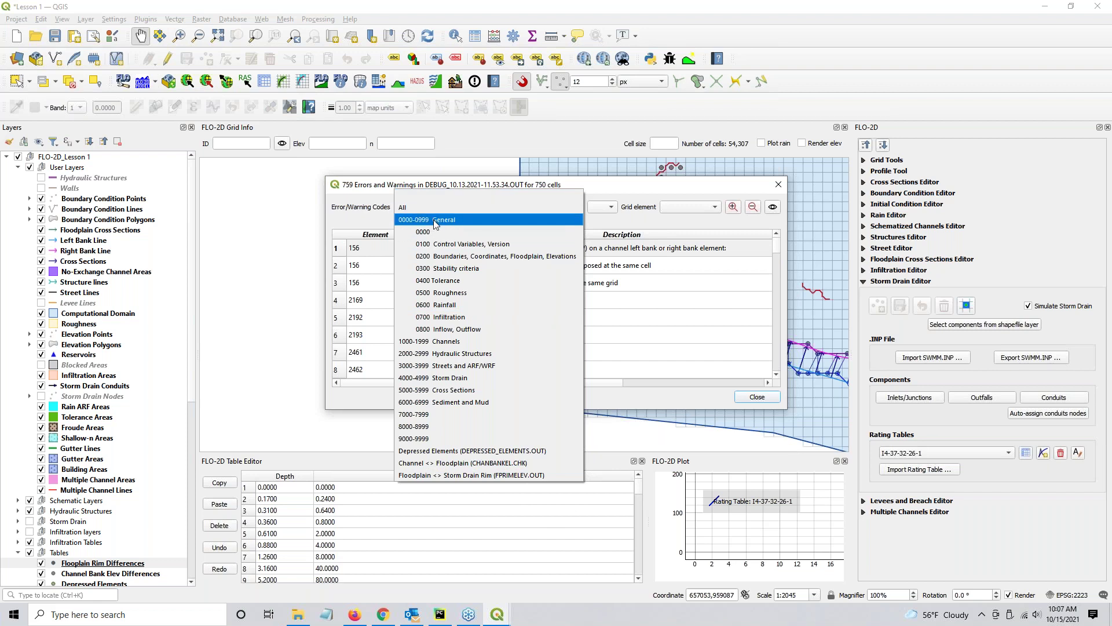
{"action": "left_click", "coordinate": [444, 354]}
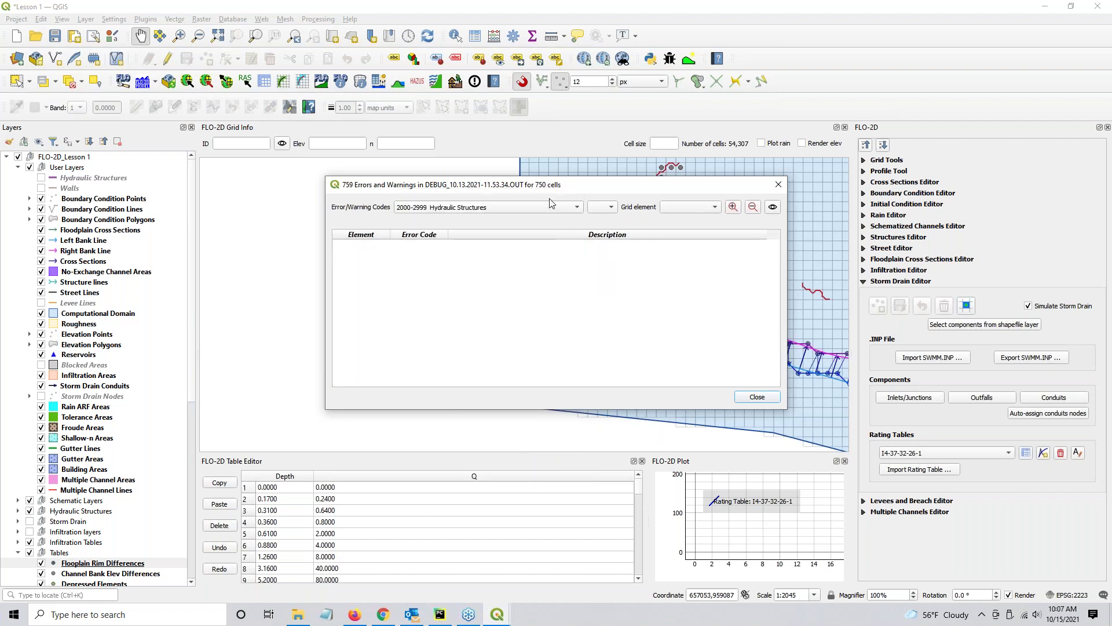
{"action": "left_click", "coordinate": [602, 207]}
{"action": "left_click", "coordinate": [605, 223]}
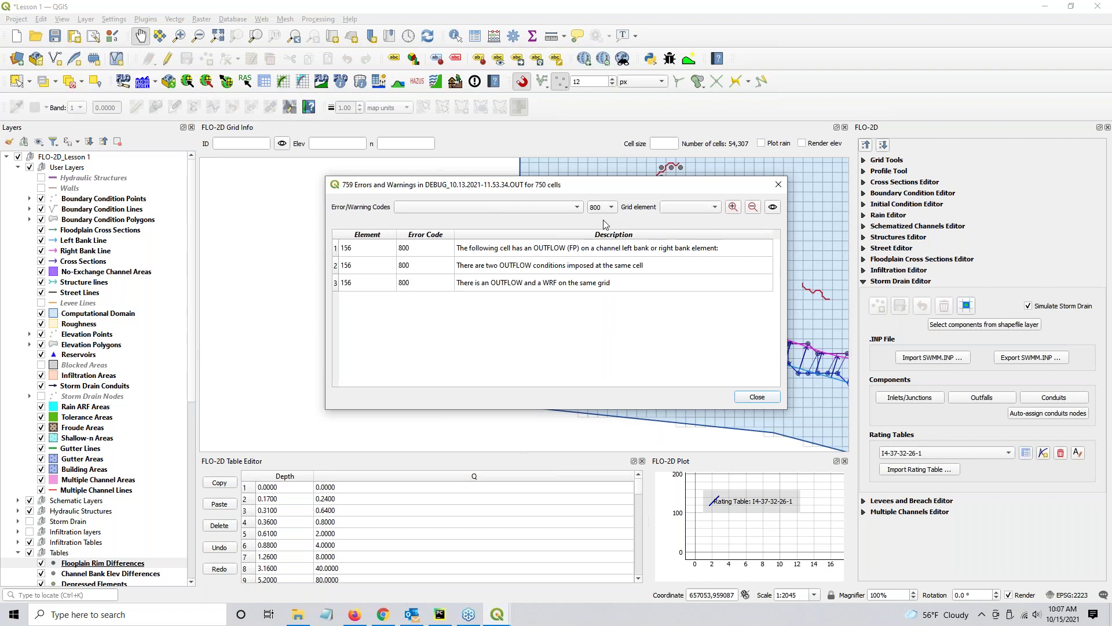
{"action": "left_click", "coordinate": [611, 208]}
{"action": "left_click", "coordinate": [611, 220]}
{"action": "left_click", "coordinate": [609, 207]}
{"action": "left_click", "coordinate": [612, 221]}
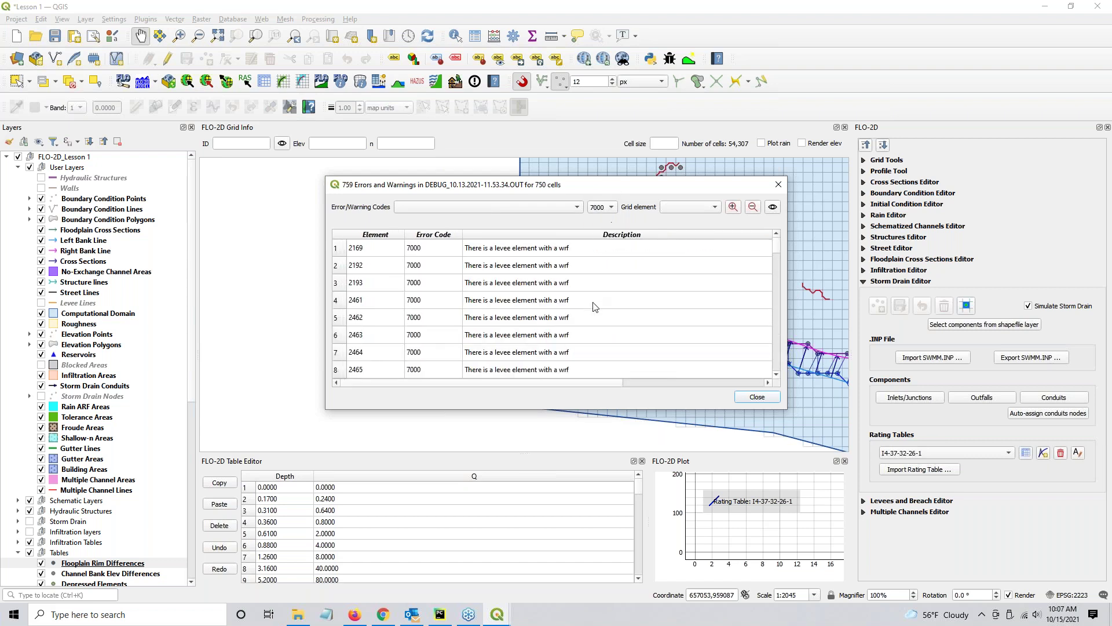
Step: Filter the errors and warnings by code 4000 and review the listed inlet errors
{"action": "left_click", "coordinate": [598, 212]}
{"action": "left_click", "coordinate": [600, 192]}
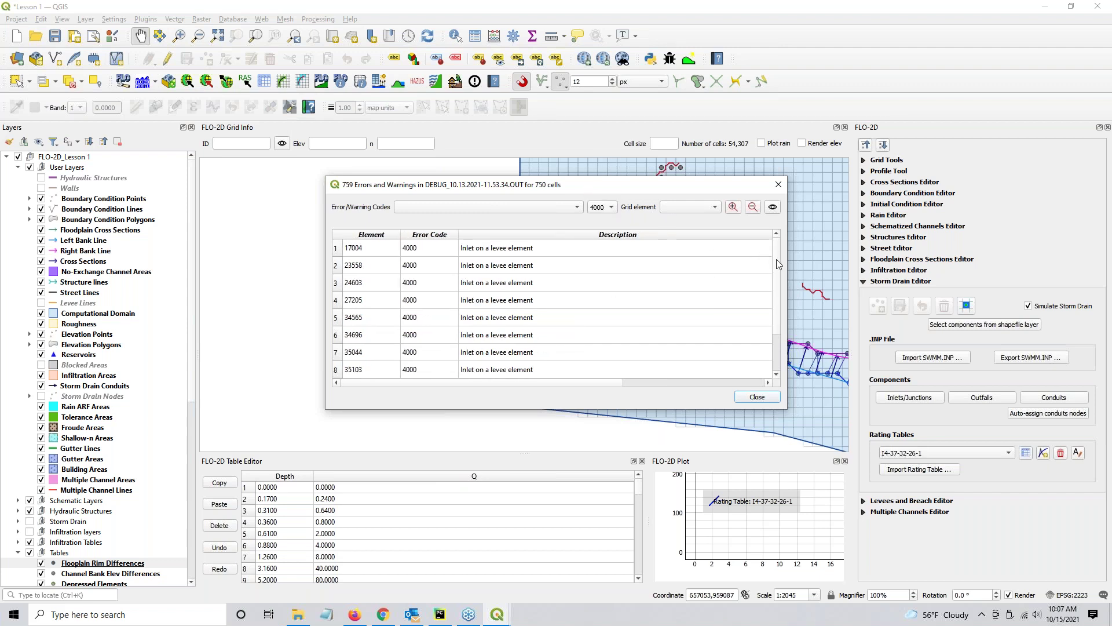
{"action": "scroll", "coordinate": [778, 289], "scroll_direction": "down", "scroll_amount": 1}
{"action": "scroll", "coordinate": [779, 326], "scroll_direction": "up", "scroll_amount": 1}
{"action": "scroll", "coordinate": [777, 295], "scroll_direction": "down", "scroll_amount": 1}
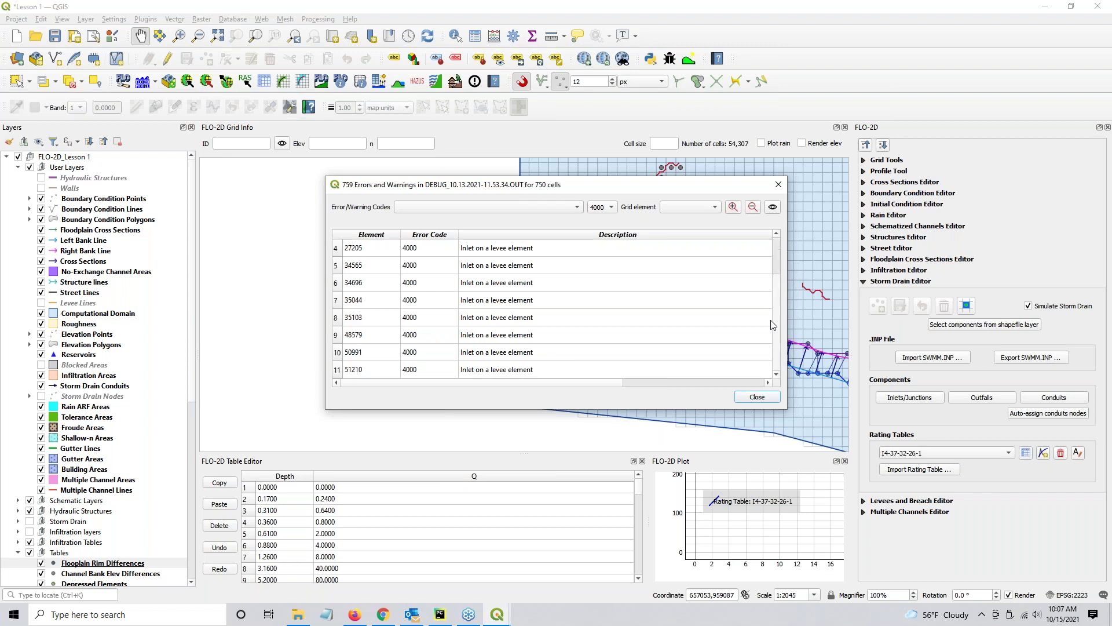
{"action": "scroll", "coordinate": [774, 313], "scroll_direction": "up", "scroll_amount": 1}
{"action": "scroll", "coordinate": [772, 301], "scroll_direction": "down", "scroll_amount": 1}
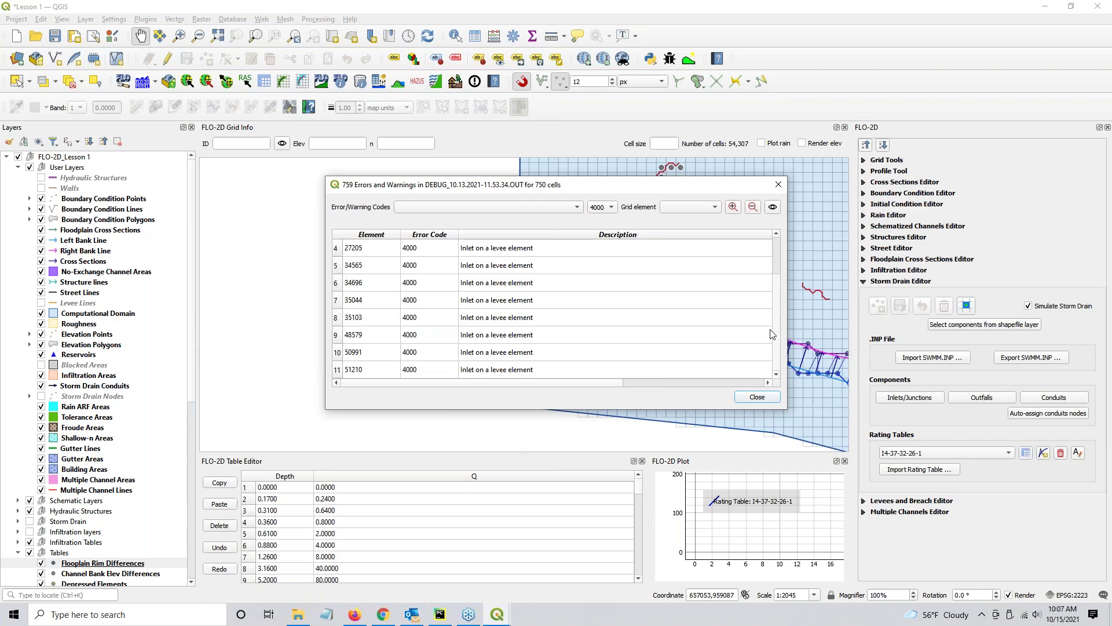
Step: Filter the errors and warnings by code 7000 and review the levee element descriptions to the end of the list
{"action": "left_click", "coordinate": [599, 209]}
{"action": "left_click", "coordinate": [598, 219]}
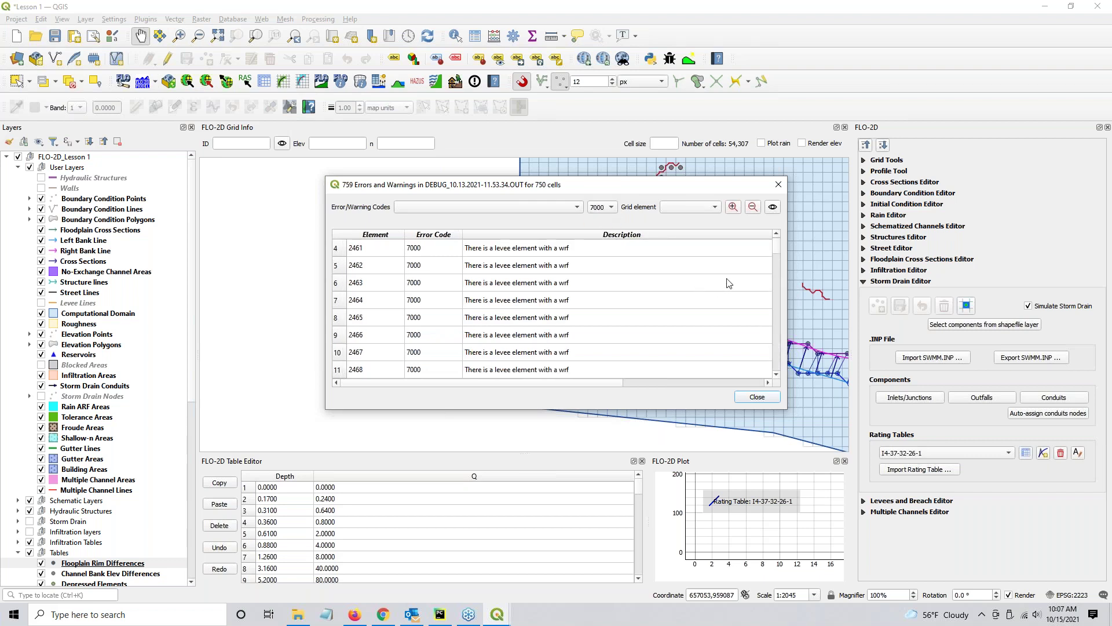
{"action": "mouse_move", "coordinate": [775, 252]}
{"action": "left_mouse_down"}
{"action": "mouse_move", "coordinate": [779, 339]}
{"action": "mouse_move", "coordinate": [781, 257]}
{"action": "mouse_move", "coordinate": [773, 261]}
{"action": "left_mouse_up"}
{"action": "scroll", "coordinate": [580, 339], "scroll_direction": "up", "scroll_amount": 5}
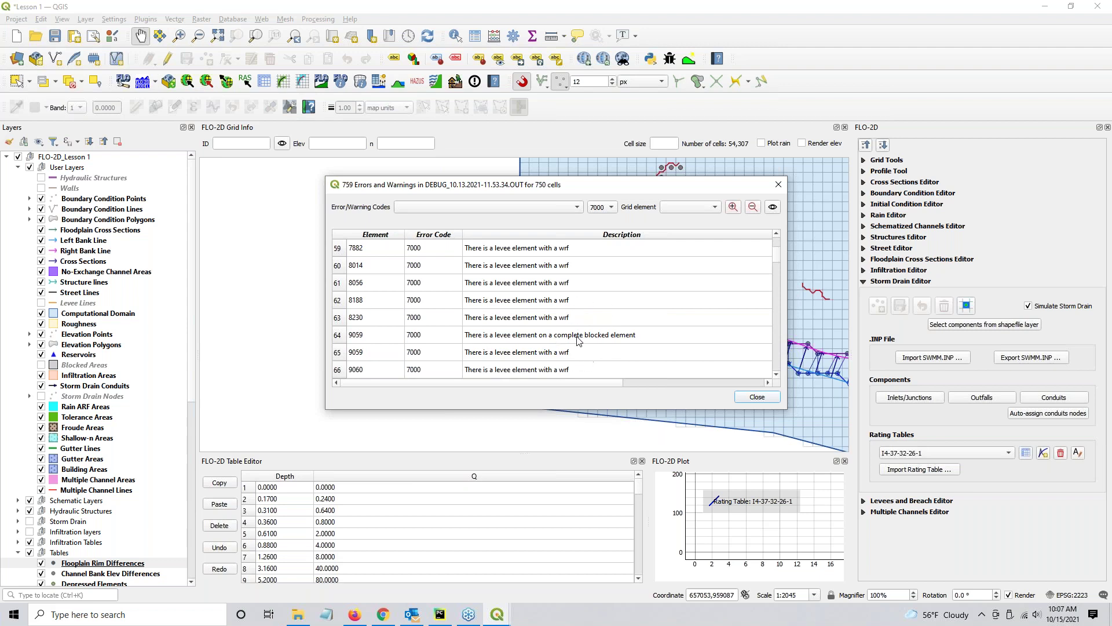
{"action": "left_click_drag", "start_coordinate": [779, 260], "coordinate": [774, 371]}
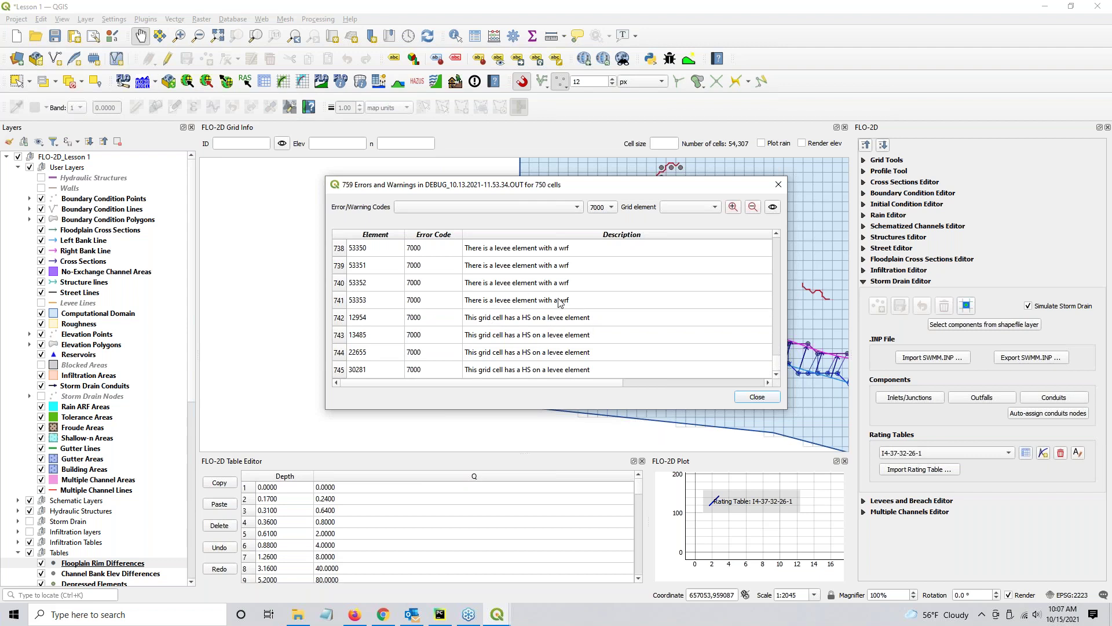
Step: Locate the hydraulic structure on levee errors in rows 742 and 743, uncover the map, and zoom in on the cell of row 743
{"action": "left_click", "coordinate": [523, 324]}
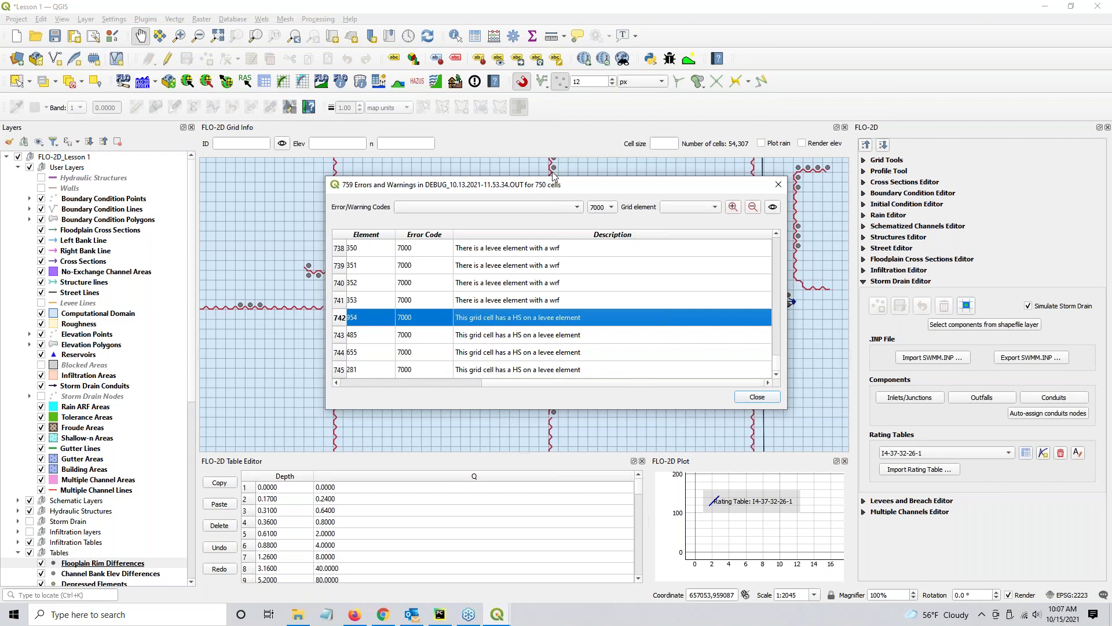
{"action": "left_click_drag", "start_coordinate": [540, 186], "coordinate": [806, 72]}
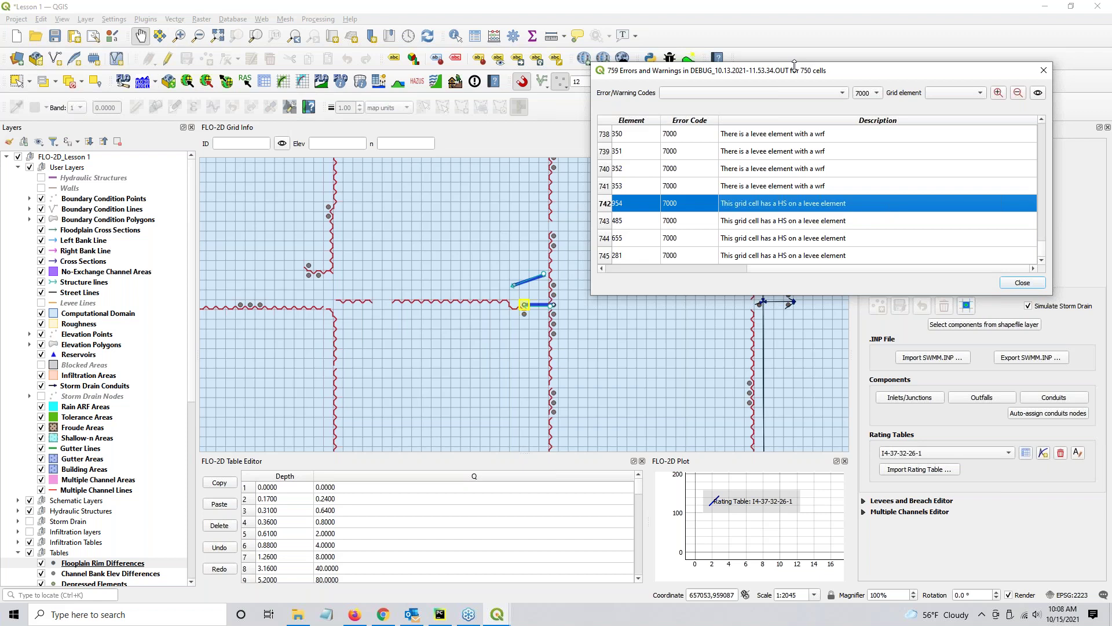
{"action": "left_click", "coordinate": [808, 221]}
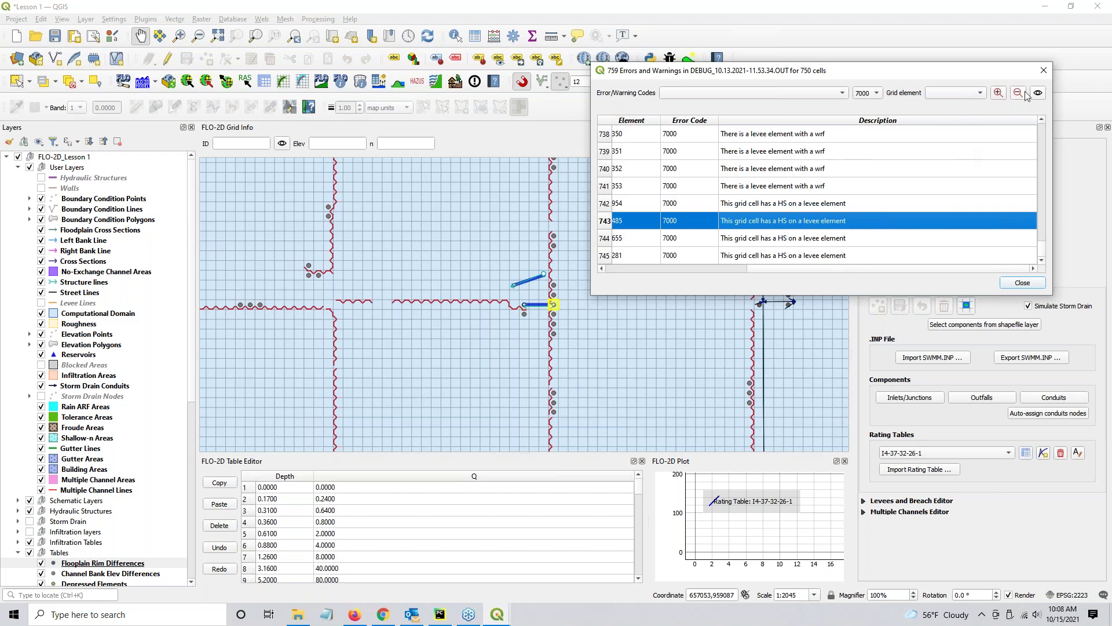
{"action": "left_click", "coordinate": [998, 93]}
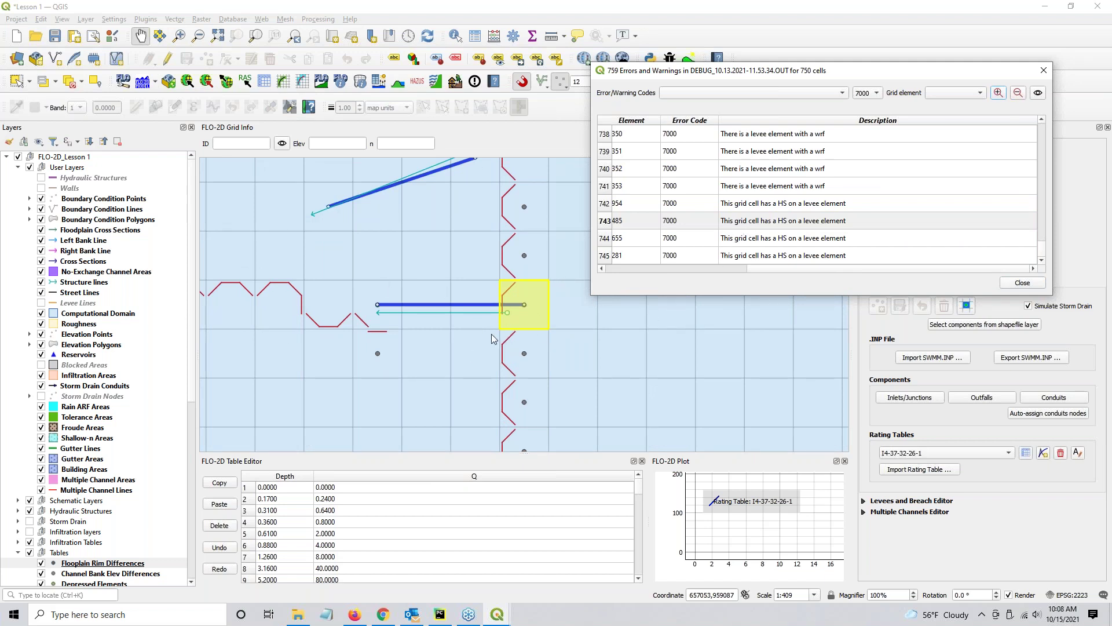
Step: Compare the cells of rows 742 and 743, locate the levee with WRF error in row 733, and close the error list
{"action": "left_click", "coordinate": [765, 212]}
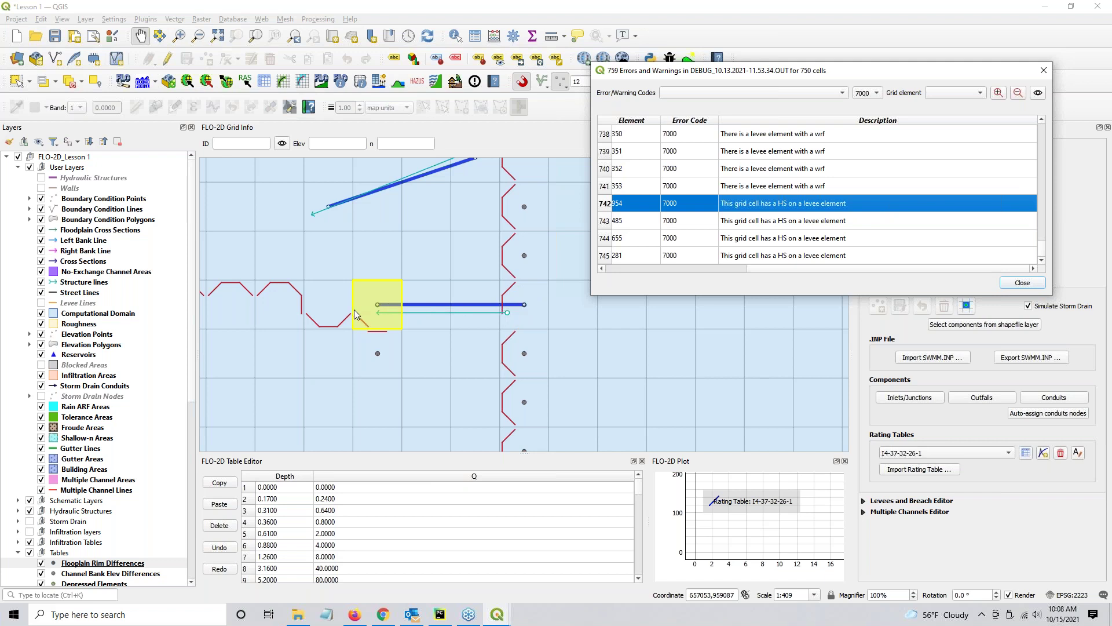
{"action": "left_click", "coordinate": [827, 223]}
{"action": "scroll", "coordinate": [826, 226], "scroll_direction": "up", "scroll_amount": 2}
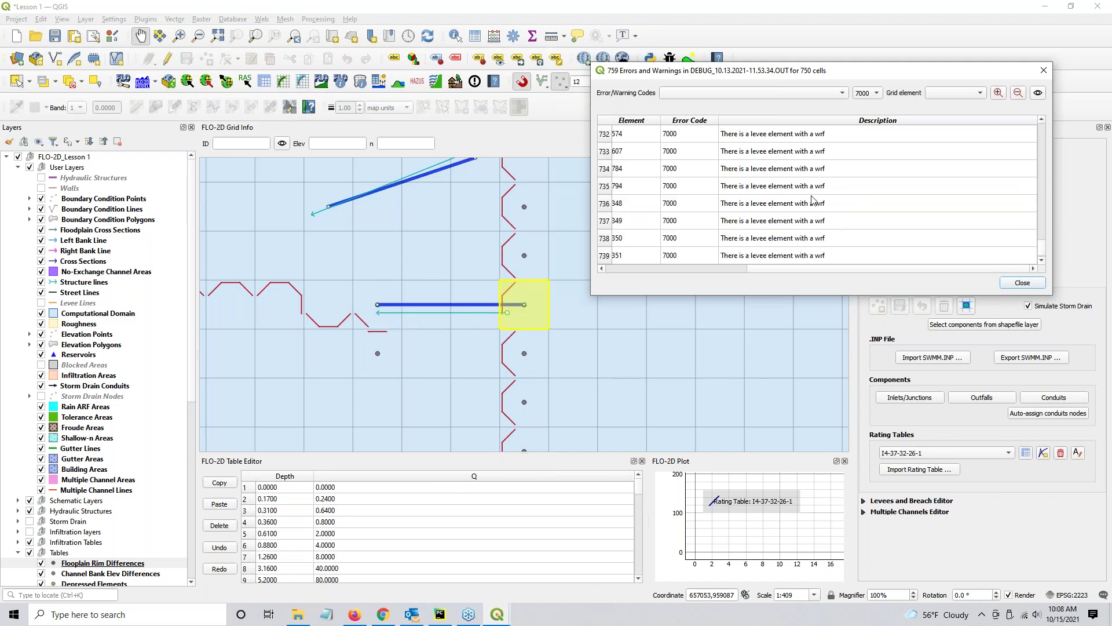
{"action": "left_click", "coordinate": [789, 153]}
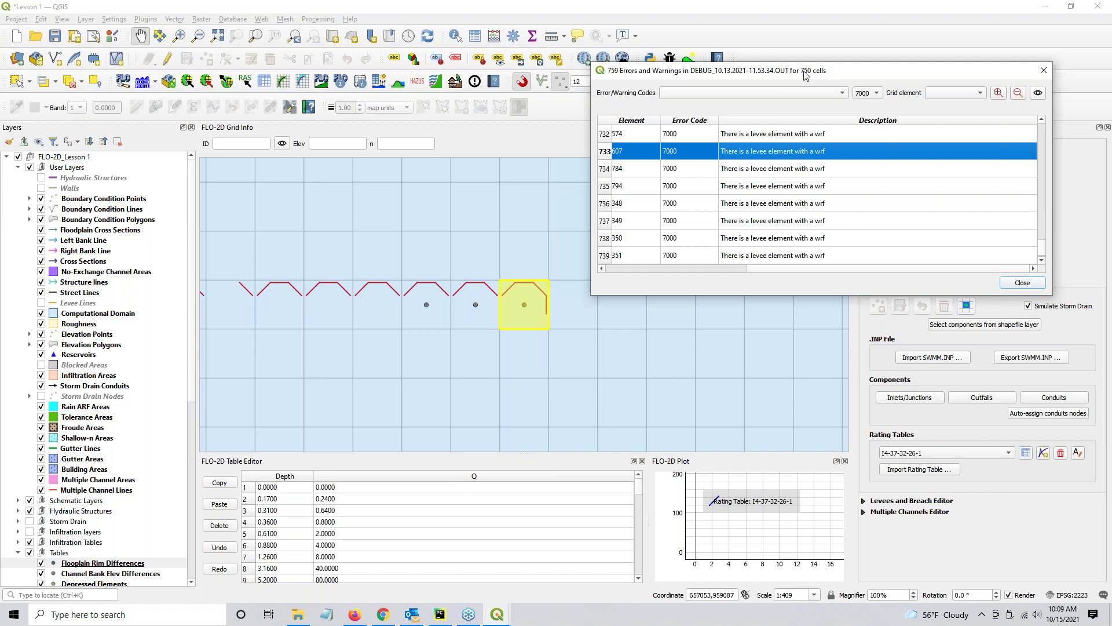
{"action": "left_click_drag", "start_coordinate": [808, 67], "coordinate": [660, 105]}
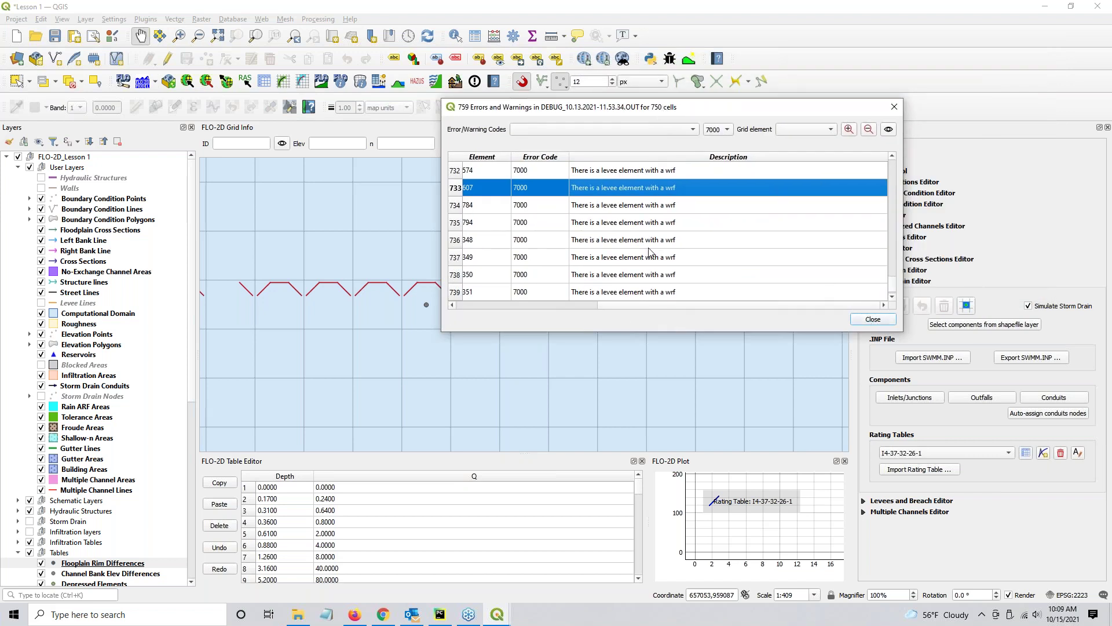
{"action": "left_click", "coordinate": [872, 320]}
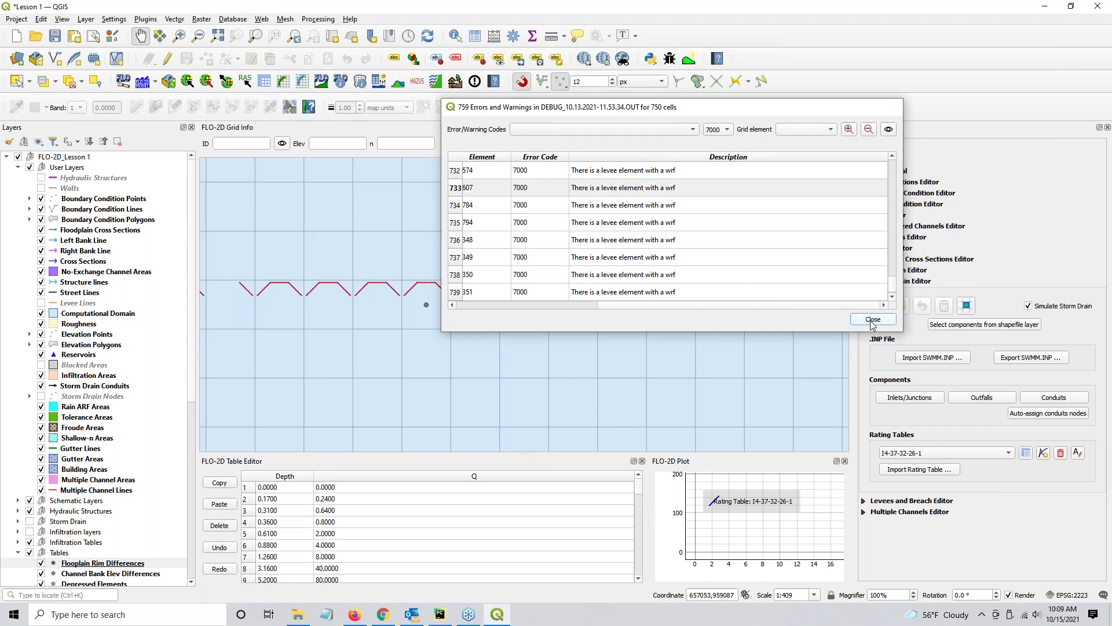
Step: Import DEBUG_10.13.2021-11.53.34.OUT again as the warnings and errors source, including all three complementary error files
{"action": "left_click", "coordinate": [476, 82]}
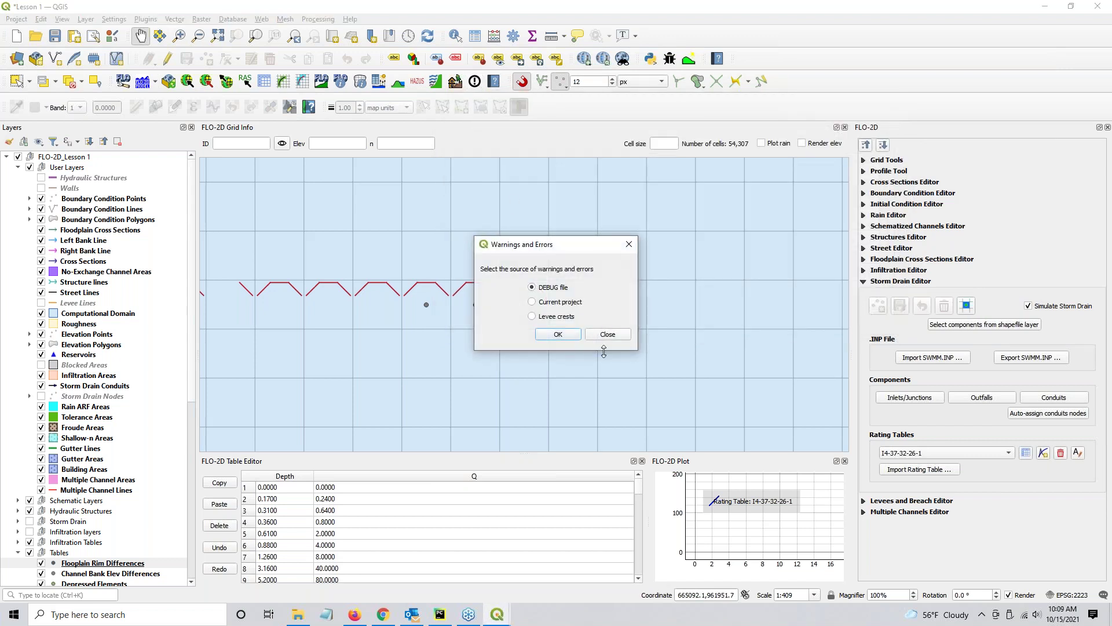
{"action": "left_click", "coordinate": [560, 335]}
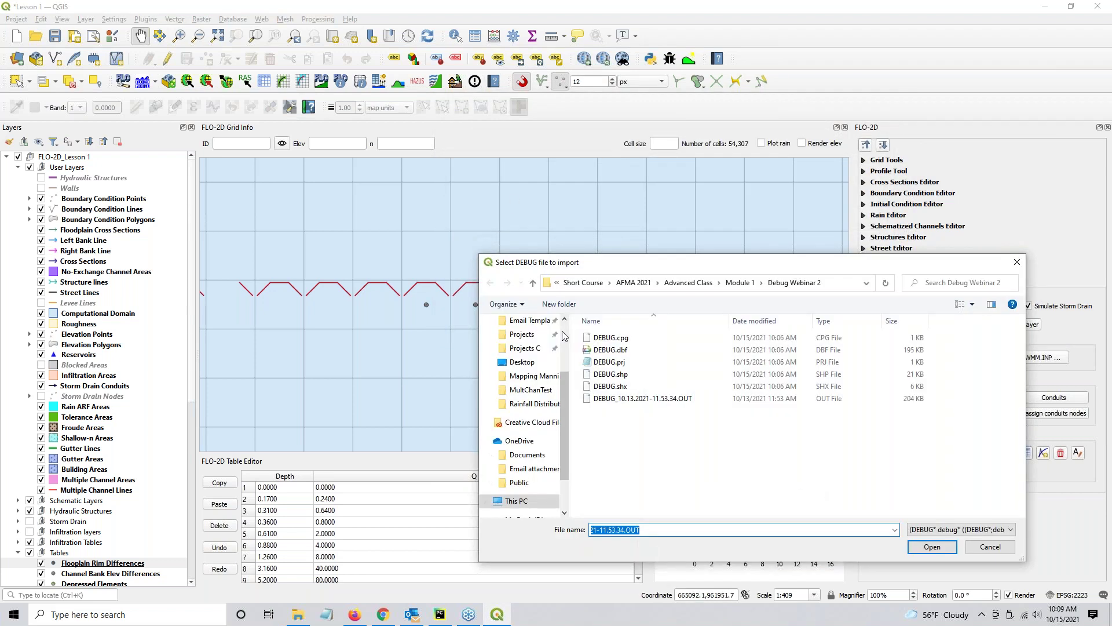
{"action": "double_click", "coordinate": [614, 397]}
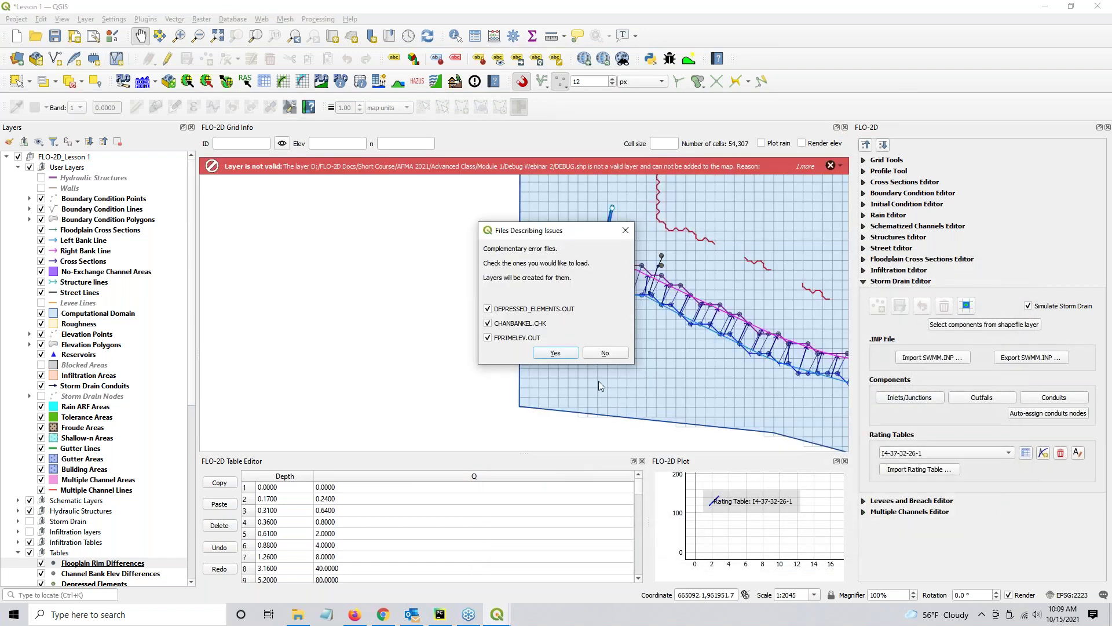
{"action": "left_click", "coordinate": [555, 353]}
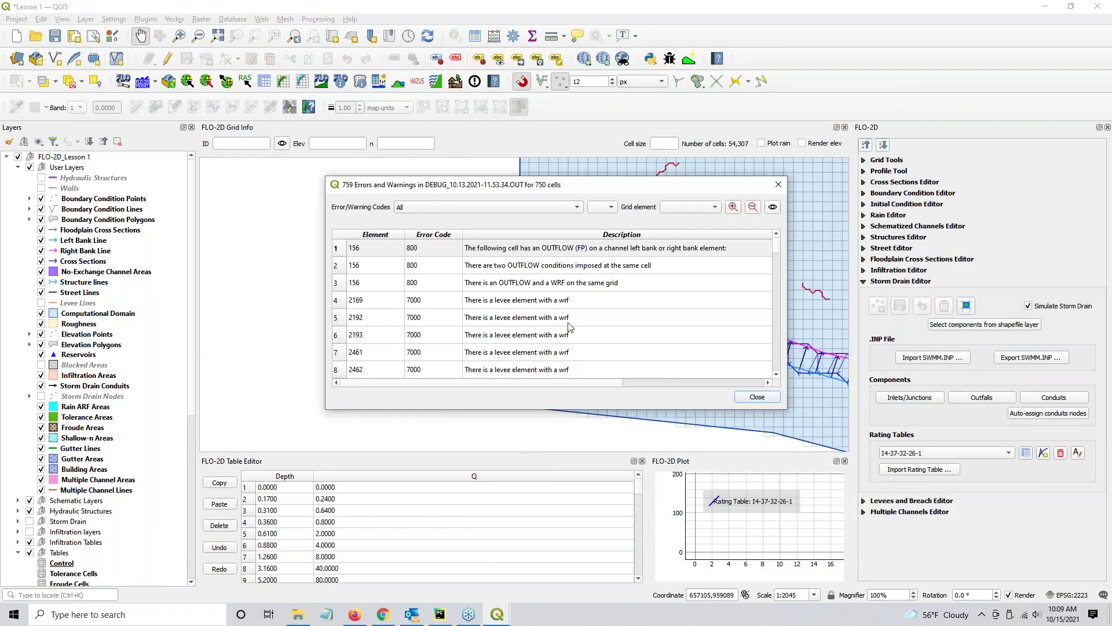
Step: Close the errors and warnings list and examine the Tables group in the layer tree
{"action": "left_click", "coordinate": [757, 397]}
{"action": "scroll", "coordinate": [105, 438], "scroll_direction": "down", "scroll_amount": 7}
{"action": "scroll", "coordinate": [105, 438], "scroll_direction": "down", "scroll_amount": 2}
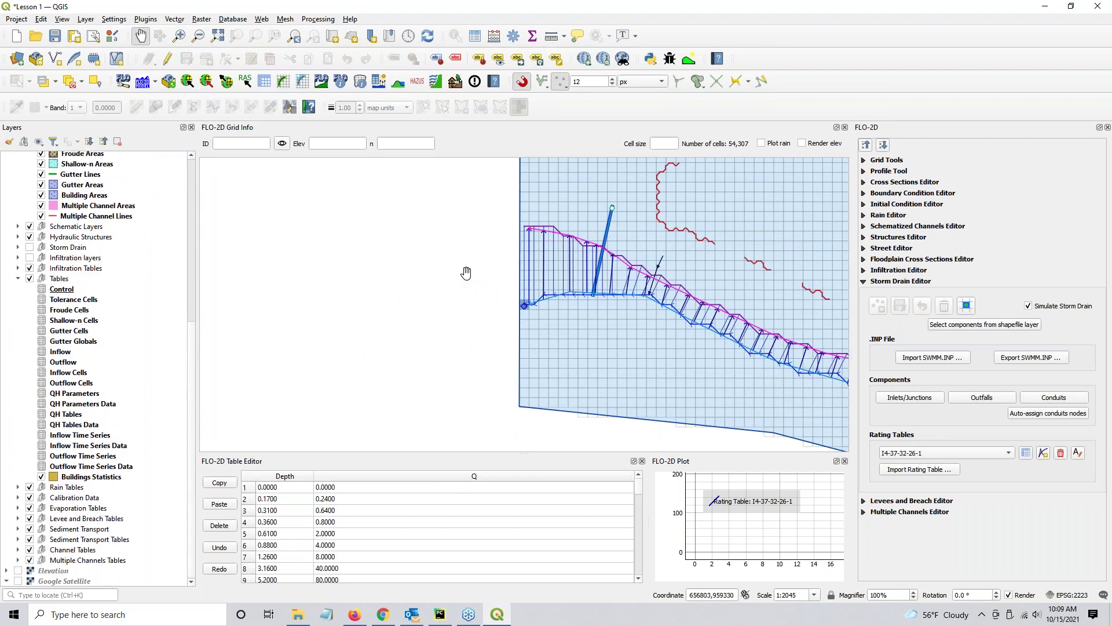
Step: Expand the Schematic Layers group and turn on the ARF_WRF layer over the channel area
{"action": "left_click_drag", "start_coordinate": [700, 325], "coordinate": [497, 304]}
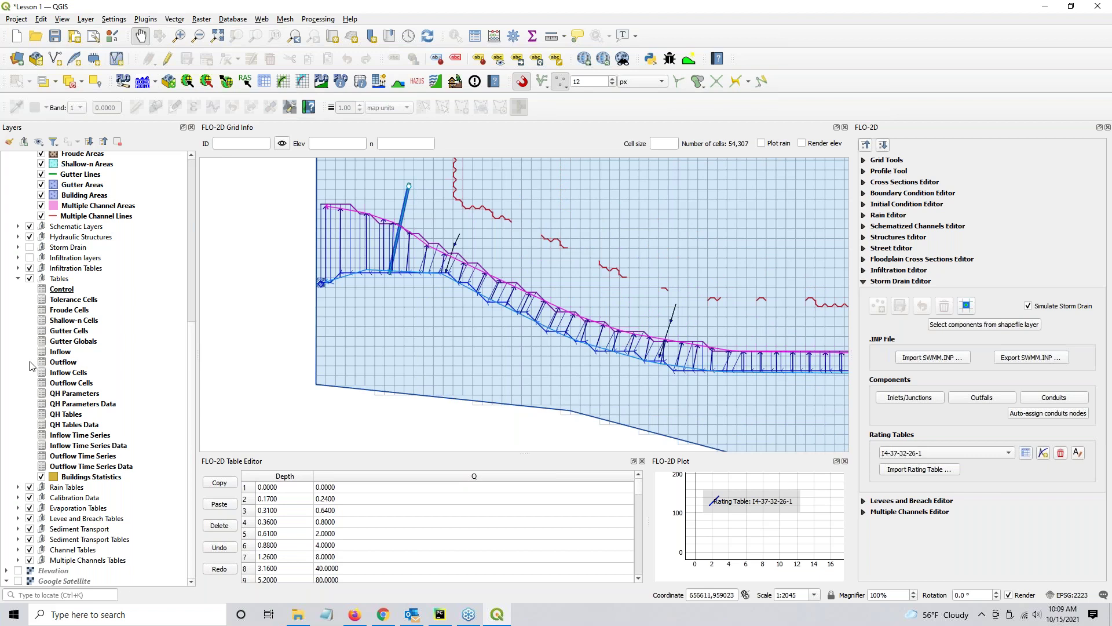
{"action": "left_click", "coordinate": [54, 571]}
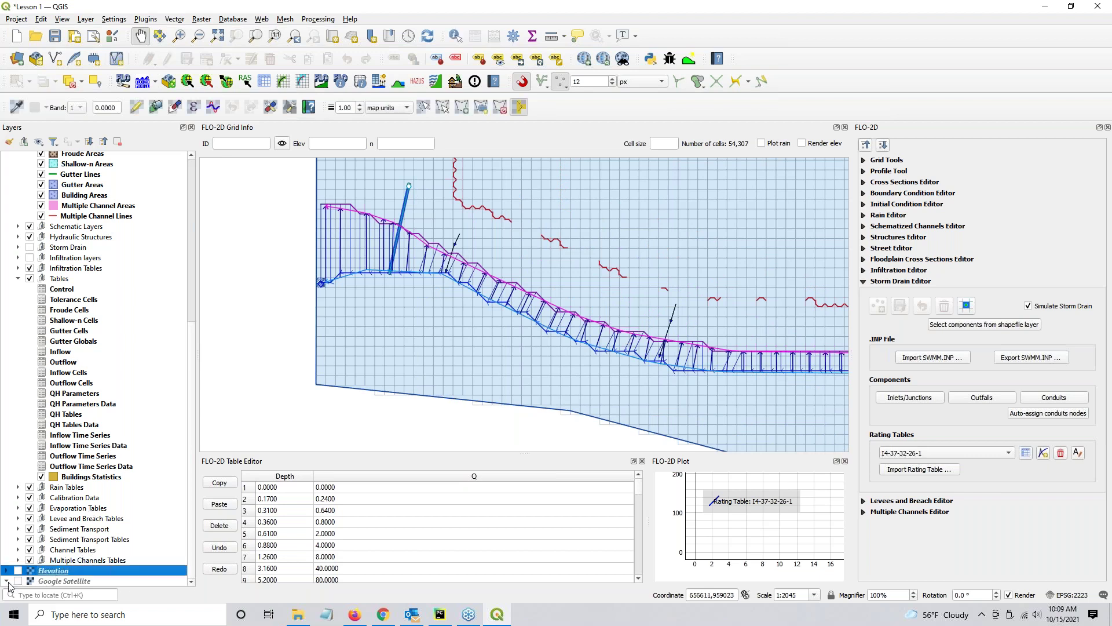
{"action": "left_click", "coordinate": [18, 226]}
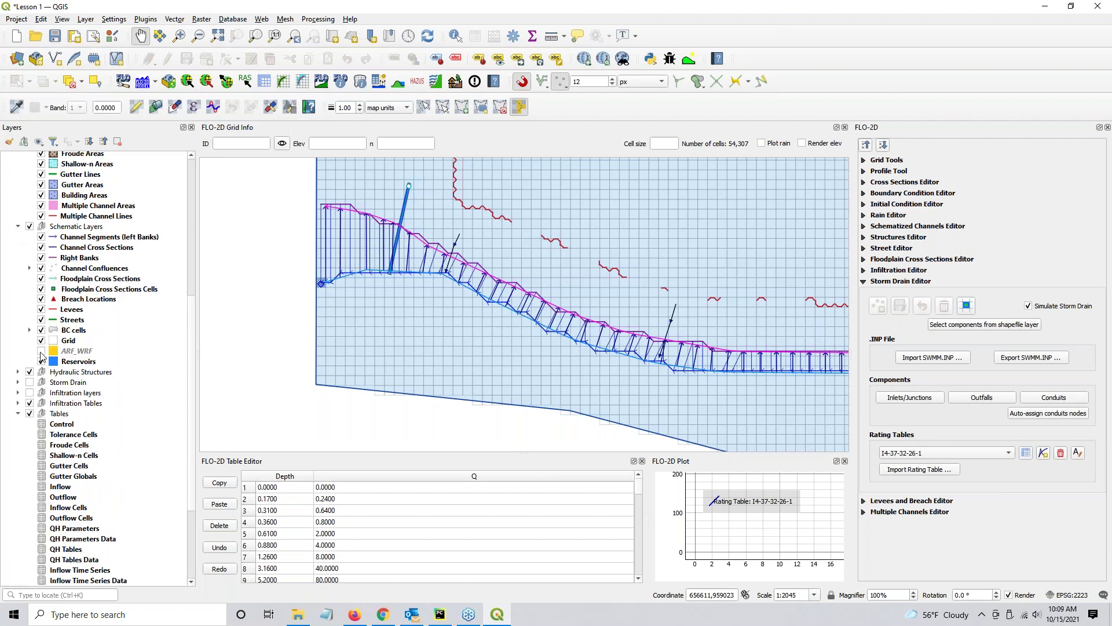
{"action": "left_click", "coordinate": [40, 351]}
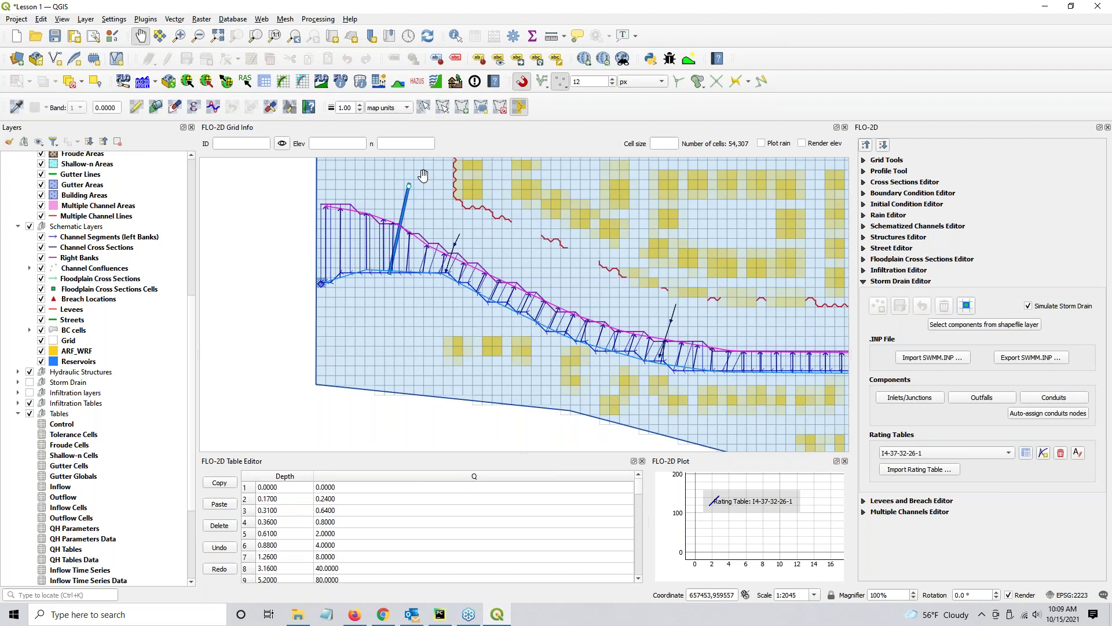
Step: Reimport DEBUG_10.13.2021-11.53.34.OUT as the DEBUG file source, loading DEPRESSED_ELEMENTS.OUT, CHANBANKEL.CHK and FPRIMELEV.OUT
{"action": "left_click", "coordinate": [474, 82]}
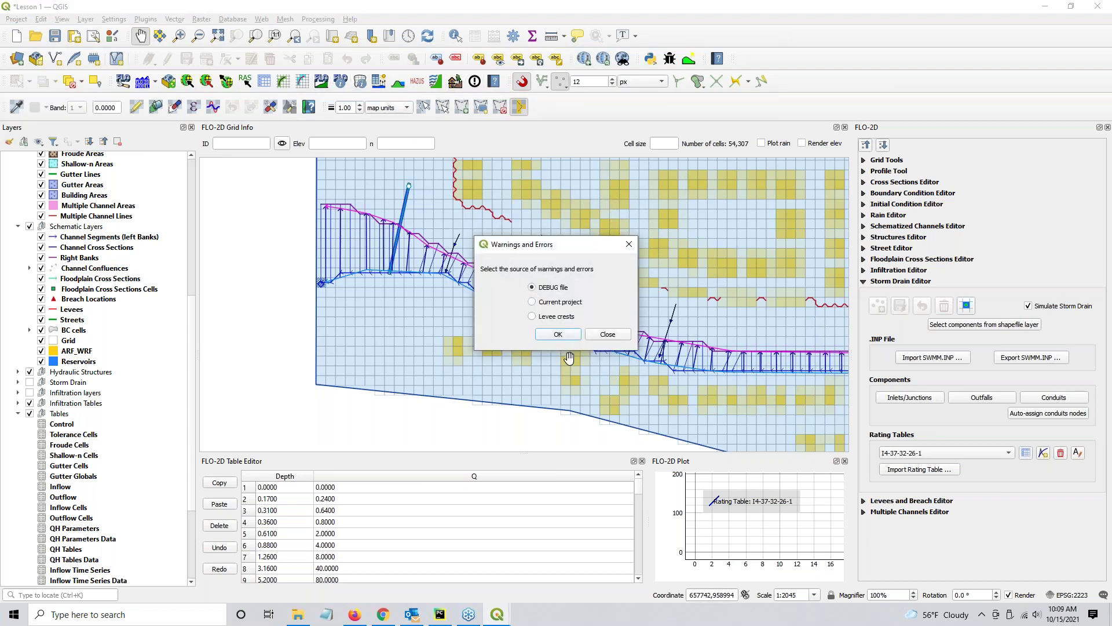
{"action": "left_click", "coordinate": [558, 334]}
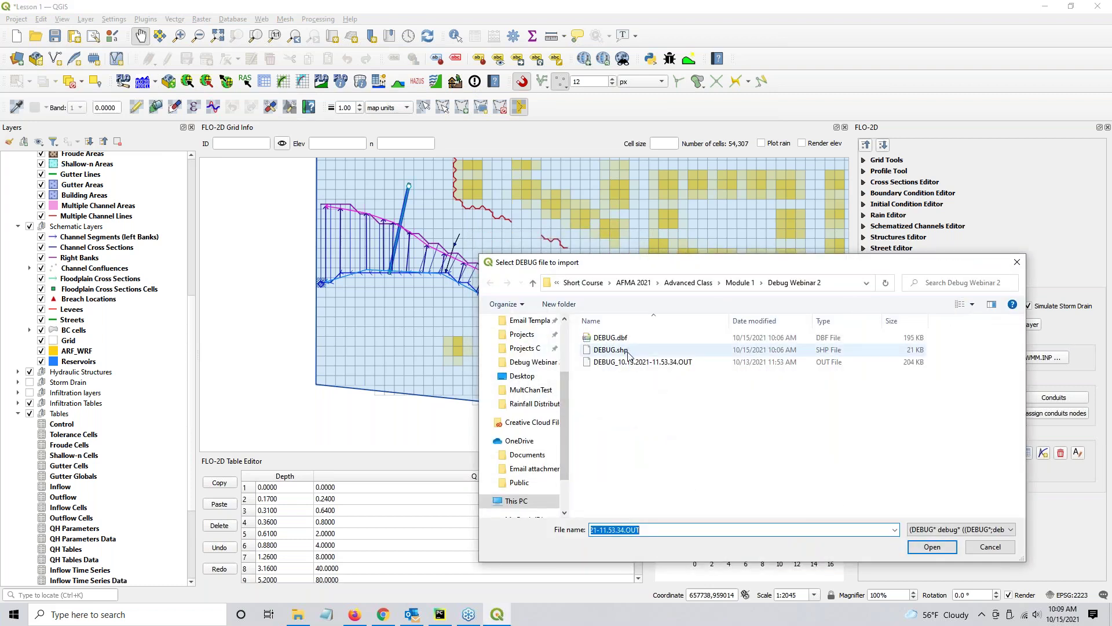
{"action": "double_click", "coordinate": [629, 362]}
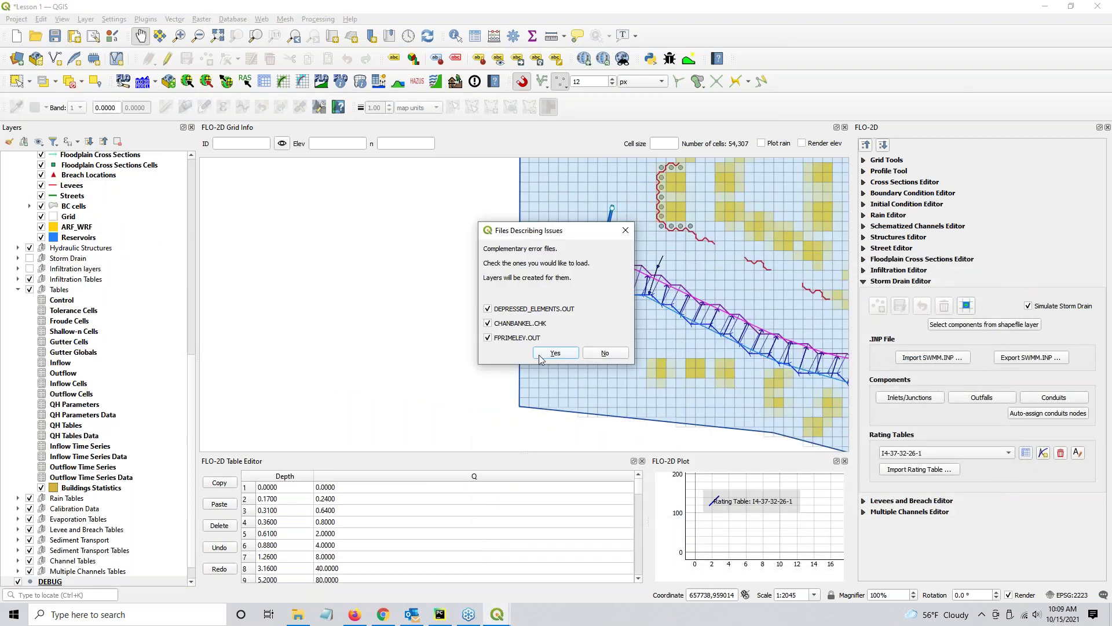
{"action": "left_click", "coordinate": [555, 353]}
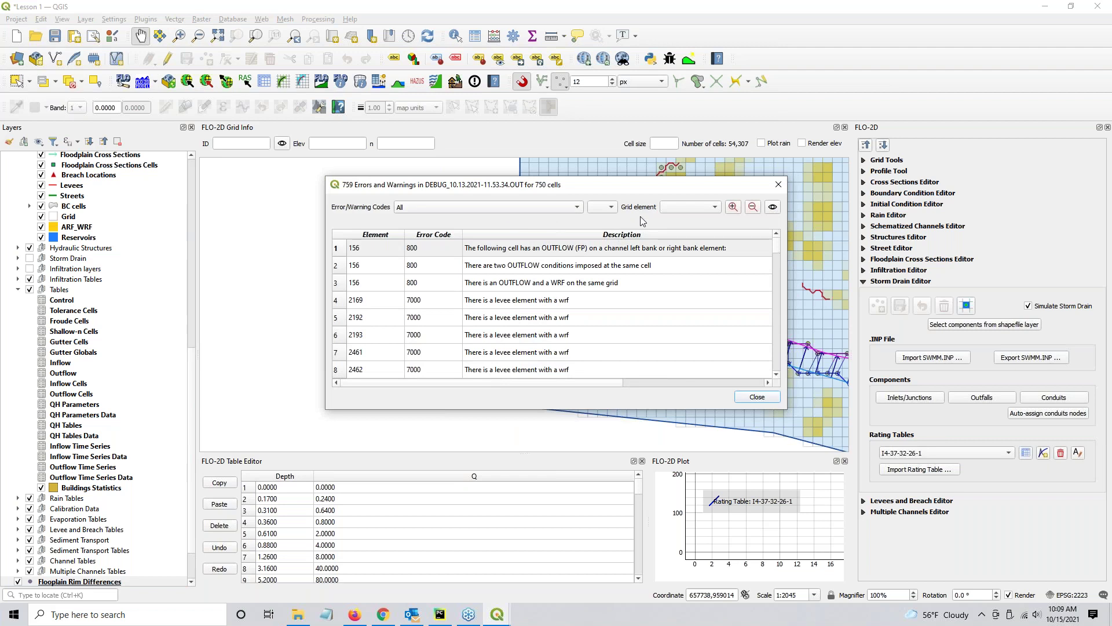
Step: Filter the errors and warnings list to code 7000 and position it clear of the map
{"action": "left_click", "coordinate": [603, 207]}
{"action": "left_click", "coordinate": [602, 231]}
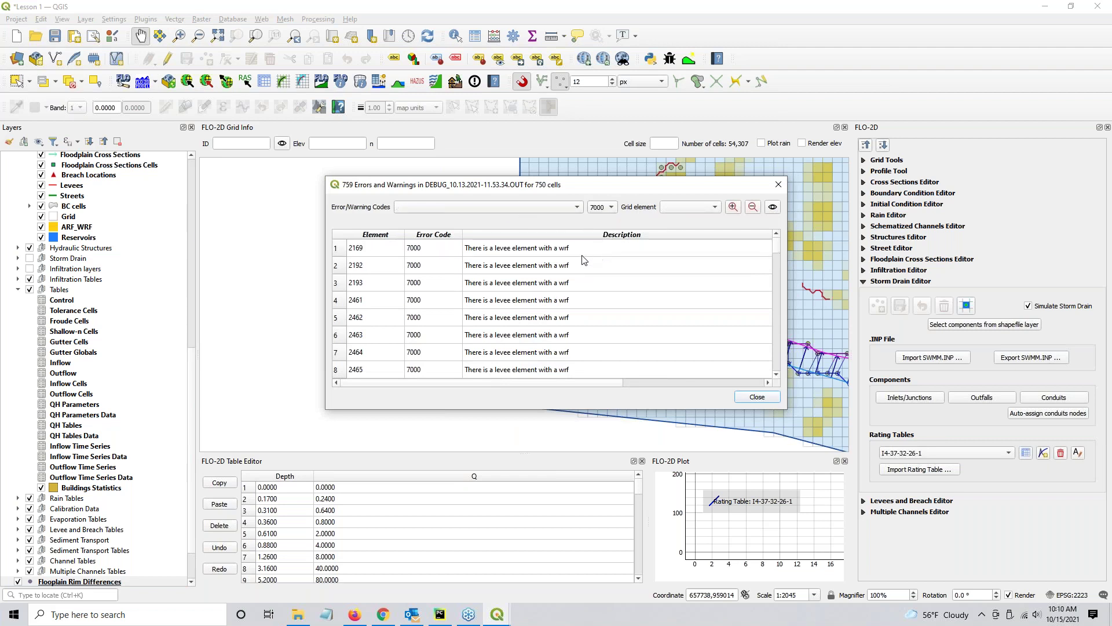
{"action": "left_click", "coordinate": [582, 249]}
{"action": "left_click_drag", "start_coordinate": [585, 177], "coordinate": [881, 55]}
Step: Locate on the map the levee with WRF errors in row 3 and in rows 6 through 10
{"action": "left_click", "coordinate": [792, 145]}
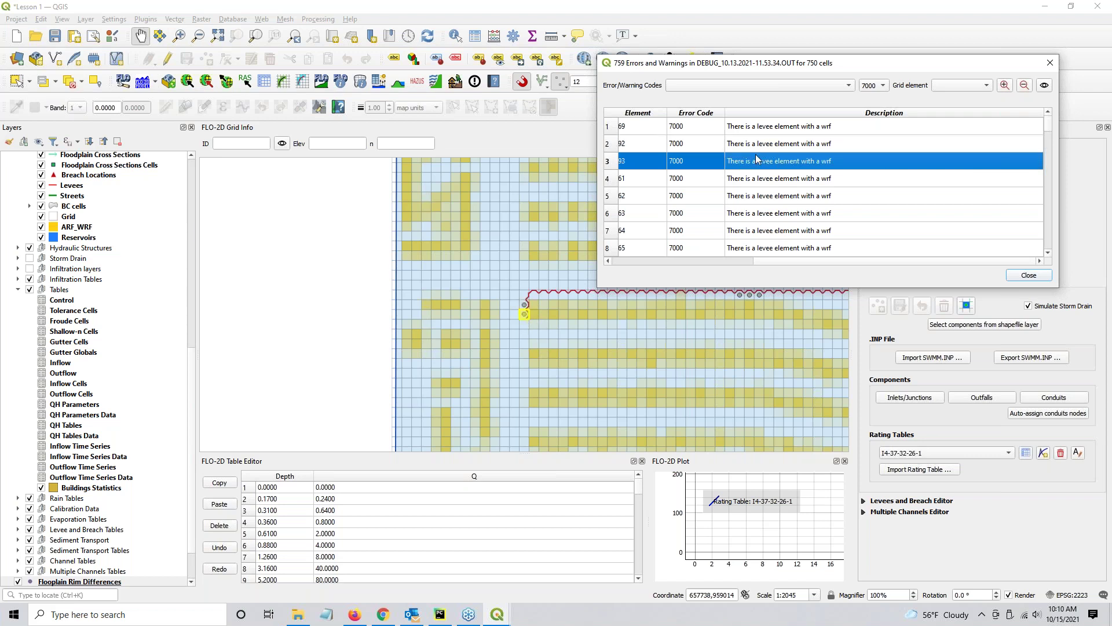
{"action": "left_click", "coordinate": [757, 219]}
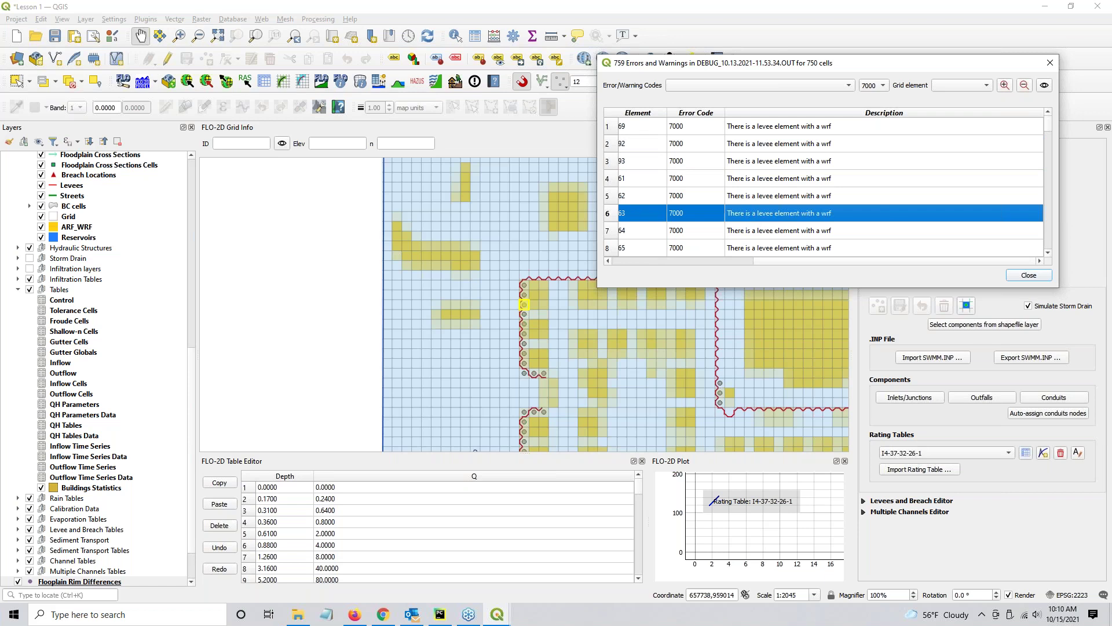
{"action": "left_click", "coordinate": [755, 232]}
{"action": "left_click", "coordinate": [754, 248]}
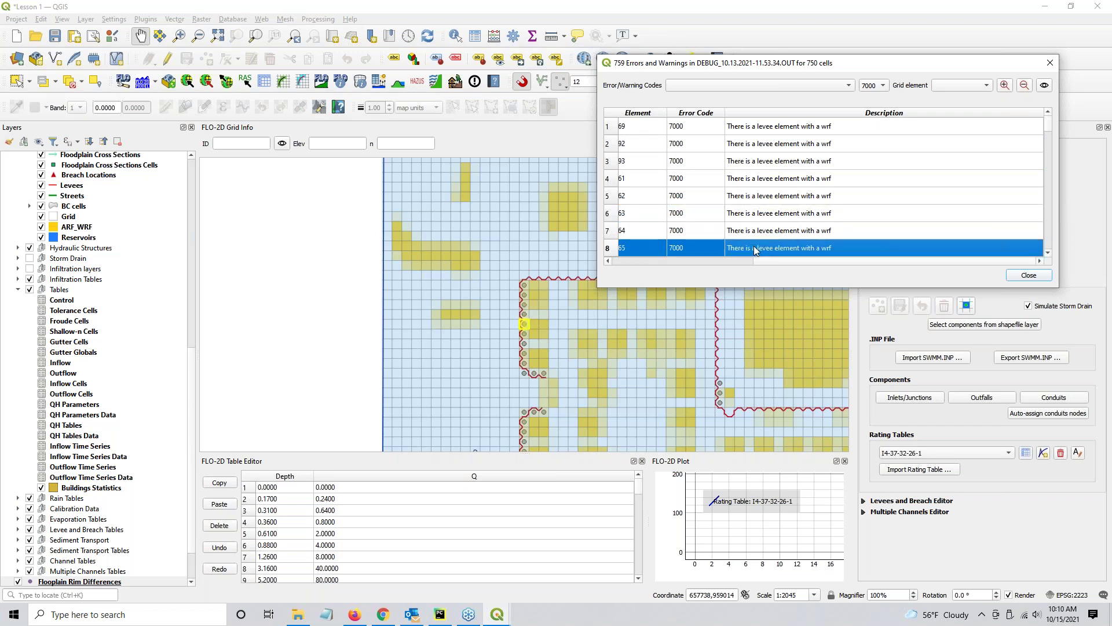
{"action": "left_click", "coordinate": [753, 216]}
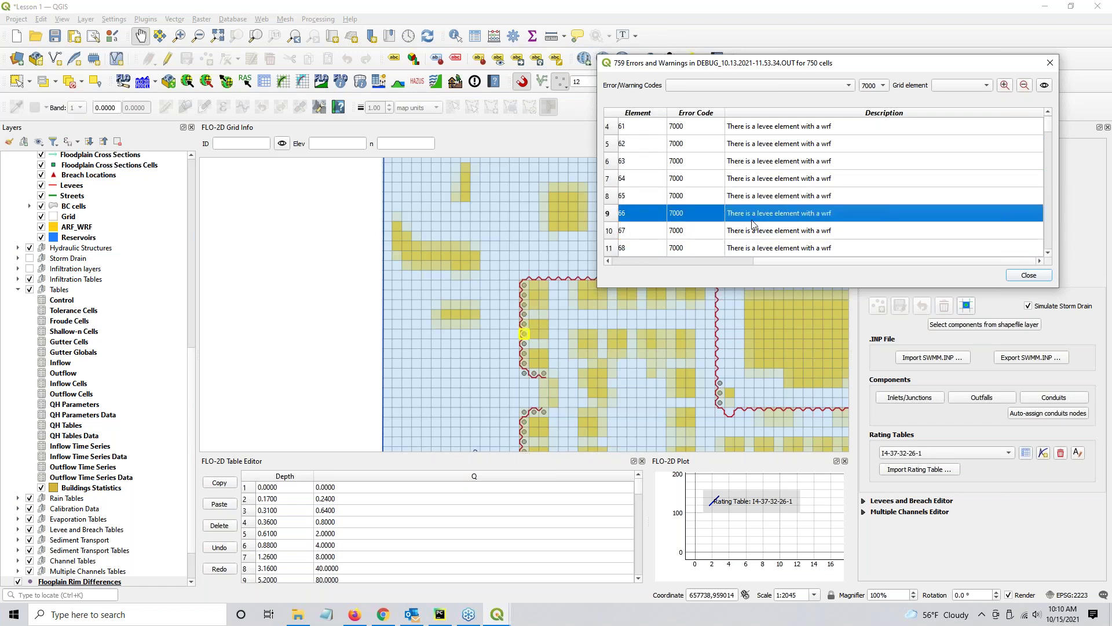
{"action": "left_click", "coordinate": [754, 231]}
Step: Locate on the map the levee on a completely blocked element error in row 64
{"action": "scroll", "coordinate": [755, 229], "scroll_direction": "down", "scroll_amount": 12}
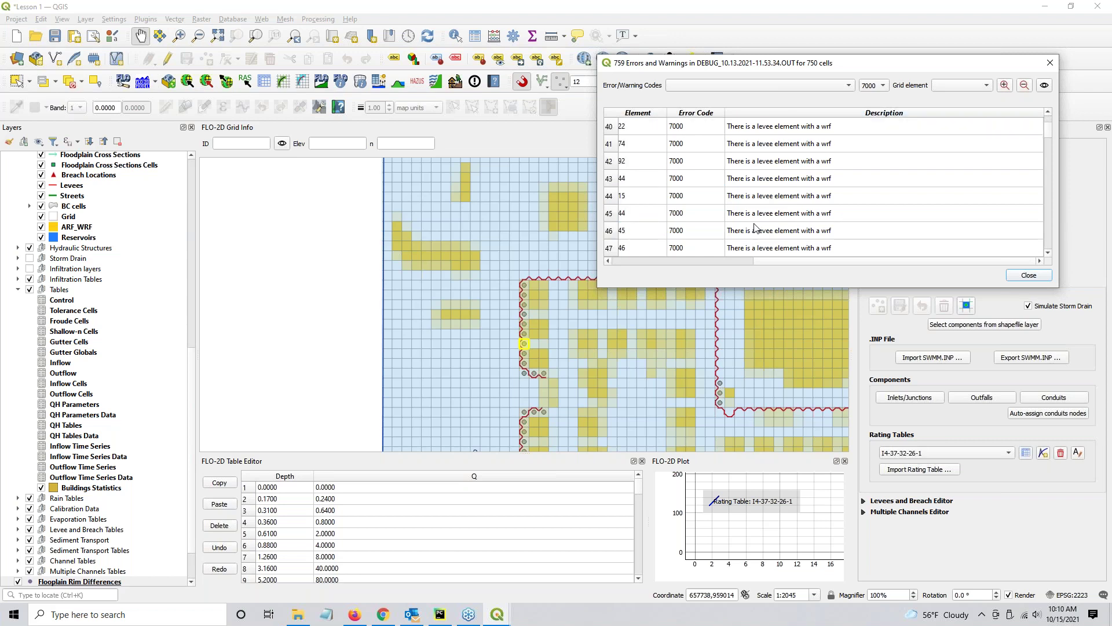
{"action": "scroll", "coordinate": [942, 198], "scroll_direction": "down", "scroll_amount": 7}
{"action": "left_click", "coordinate": [841, 181]}
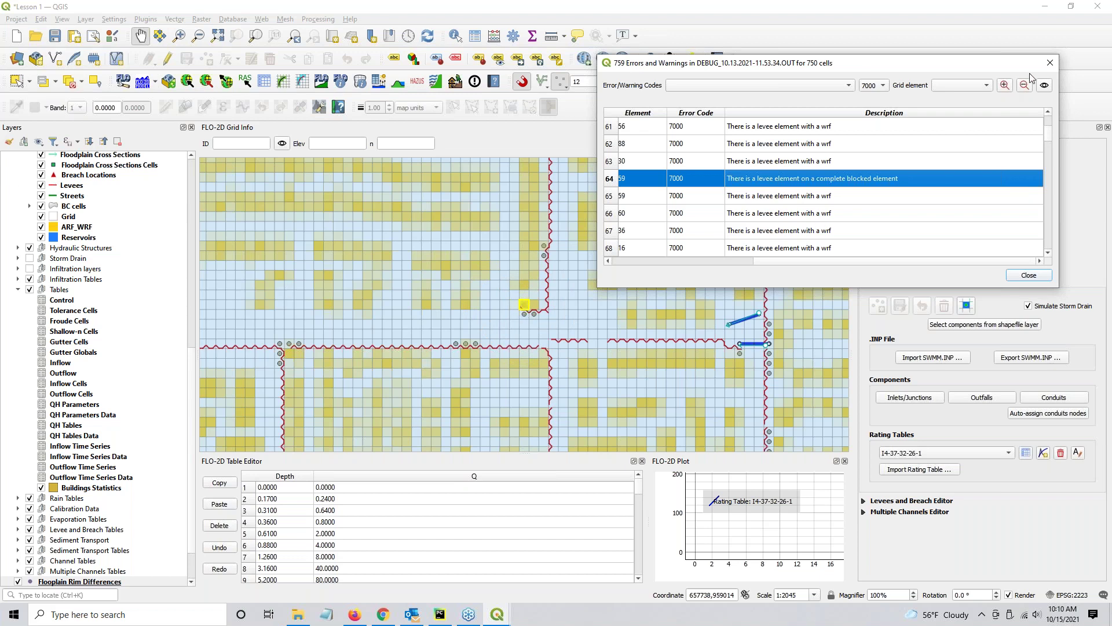
Step: Close the error list and display the Levee Lines layer around the completely blocked cell
{"action": "left_click", "coordinate": [1050, 63]}
{"action": "scroll", "coordinate": [67, 289], "scroll_direction": "up", "scroll_amount": 7}
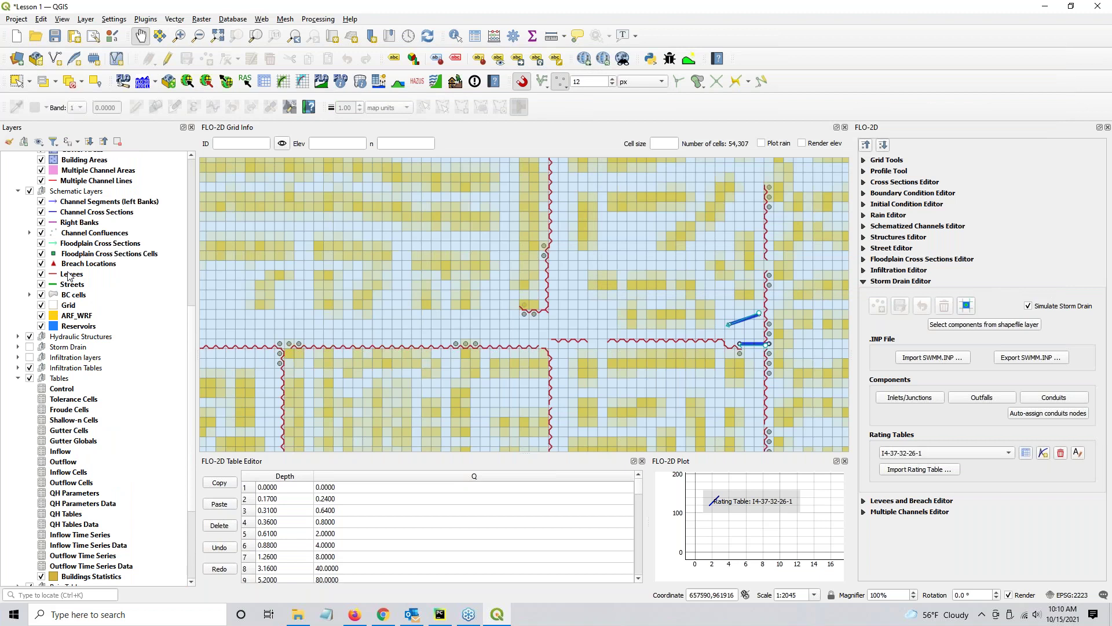
{"action": "scroll", "coordinate": [68, 289], "scroll_direction": "up", "scroll_amount": 4}
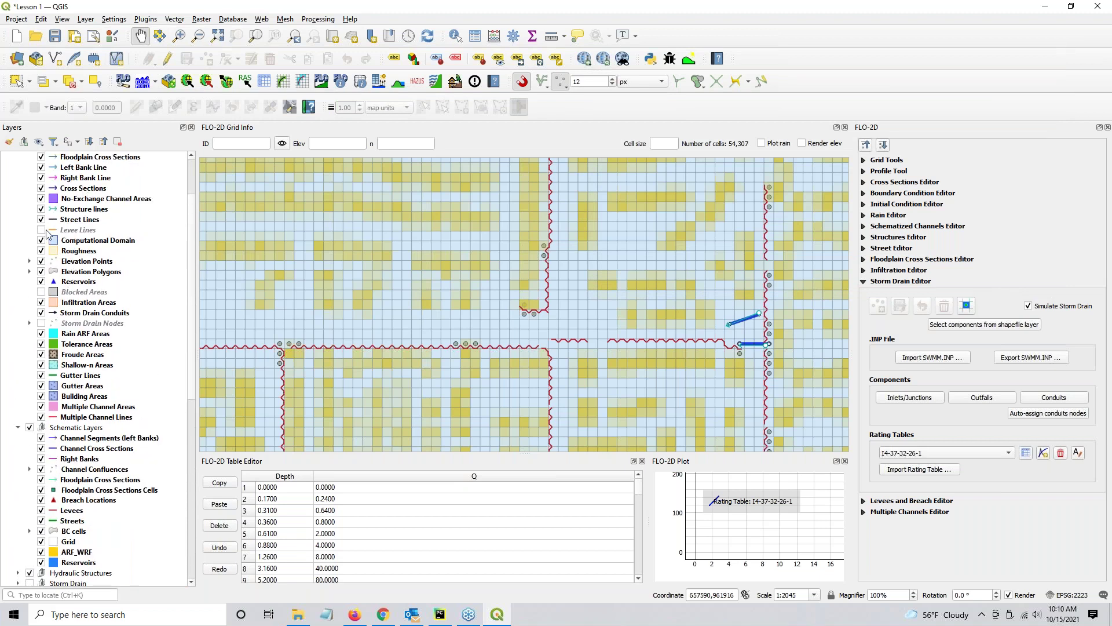
{"action": "scroll", "coordinate": [531, 315], "scroll_direction": "up", "scroll_amount": 3}
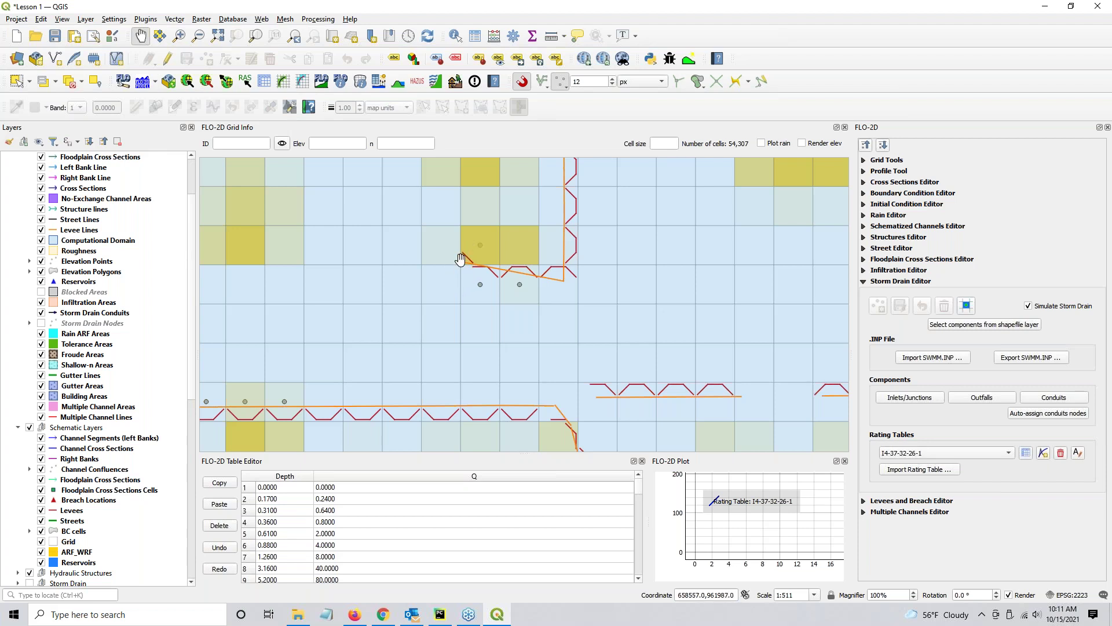
Step: Edit Levee Lines with snapping off, moving the levee's end vertices outside the blocked cell and adjusting the end of the horizontal levee below
{"action": "left_click", "coordinate": [78, 231]}
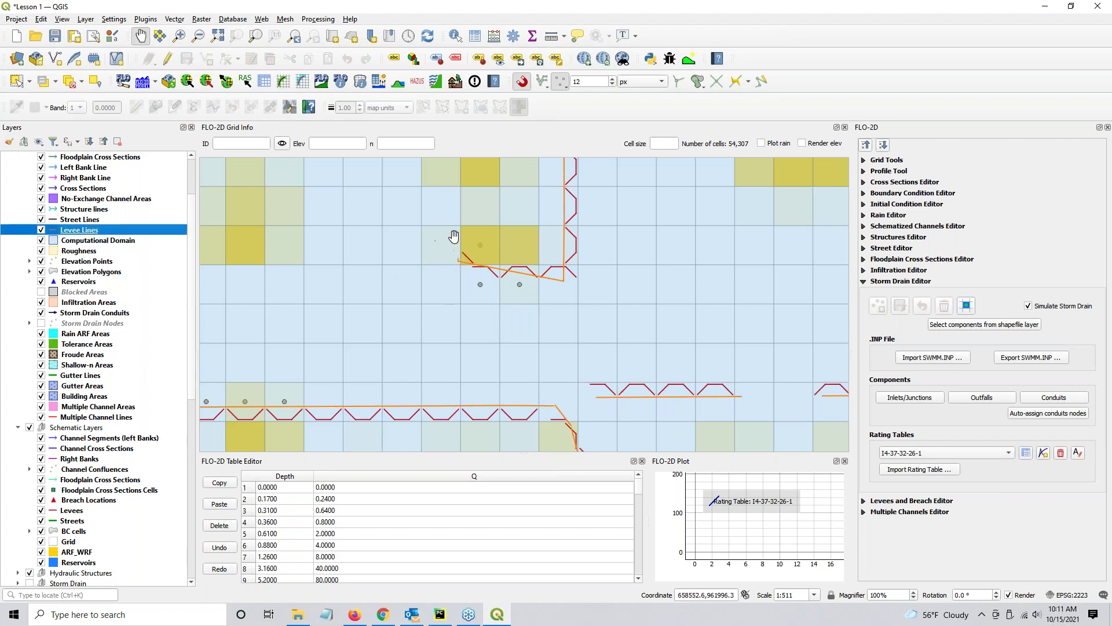
{"action": "left_click", "coordinate": [167, 58]}
{"action": "left_click", "coordinate": [225, 60]}
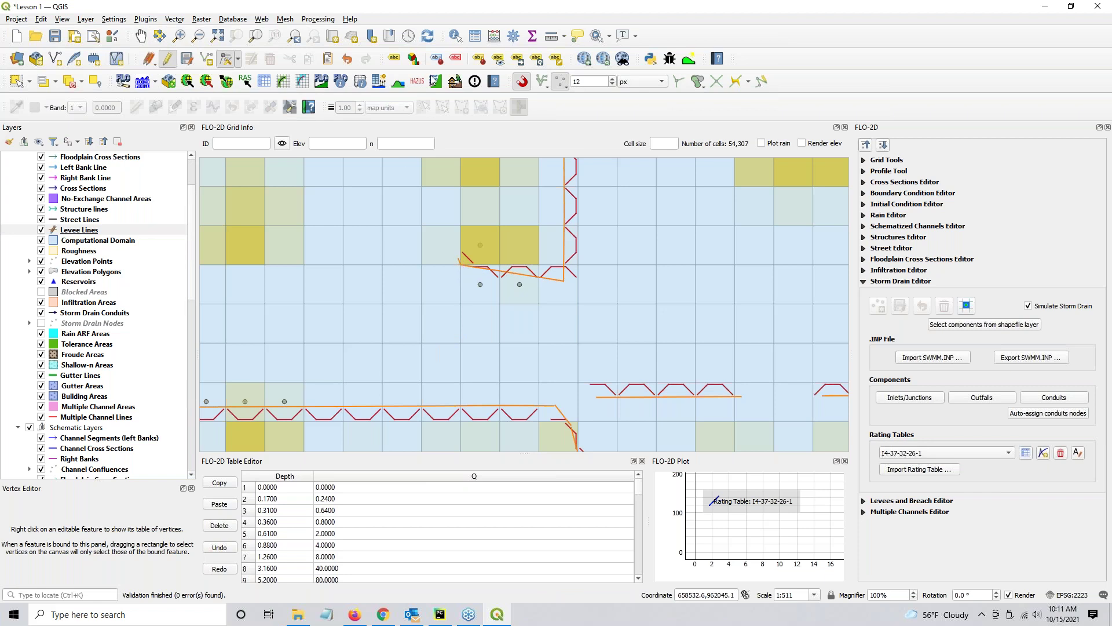
{"action": "left_click", "coordinate": [523, 82]}
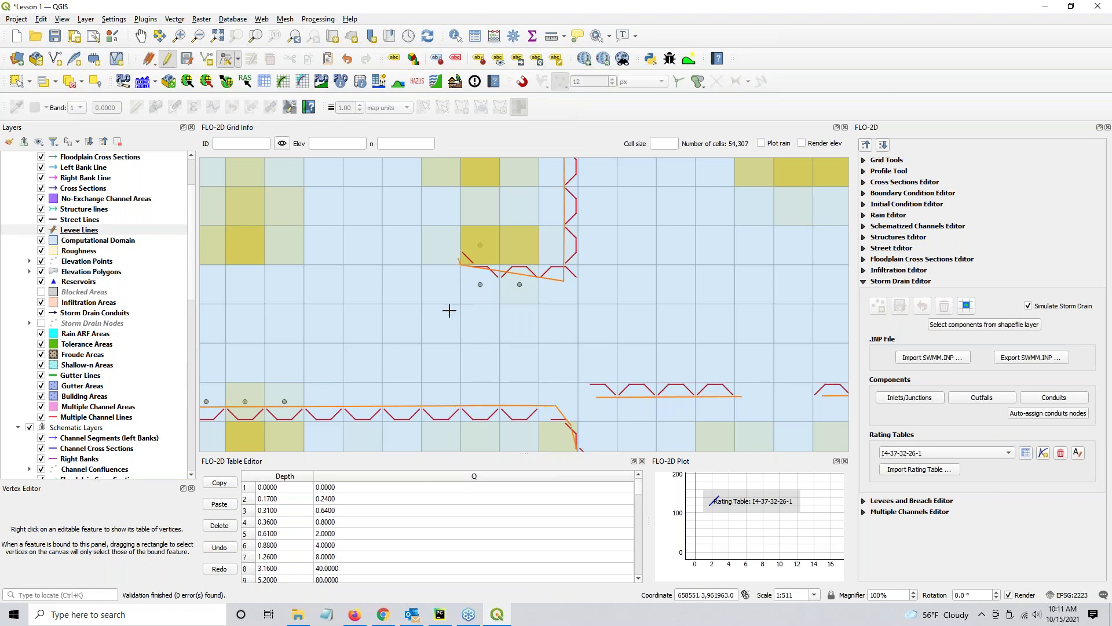
{"action": "left_click", "coordinate": [455, 275]}
{"action": "left_click", "coordinate": [450, 268]}
{"action": "left_click", "coordinate": [547, 410]}
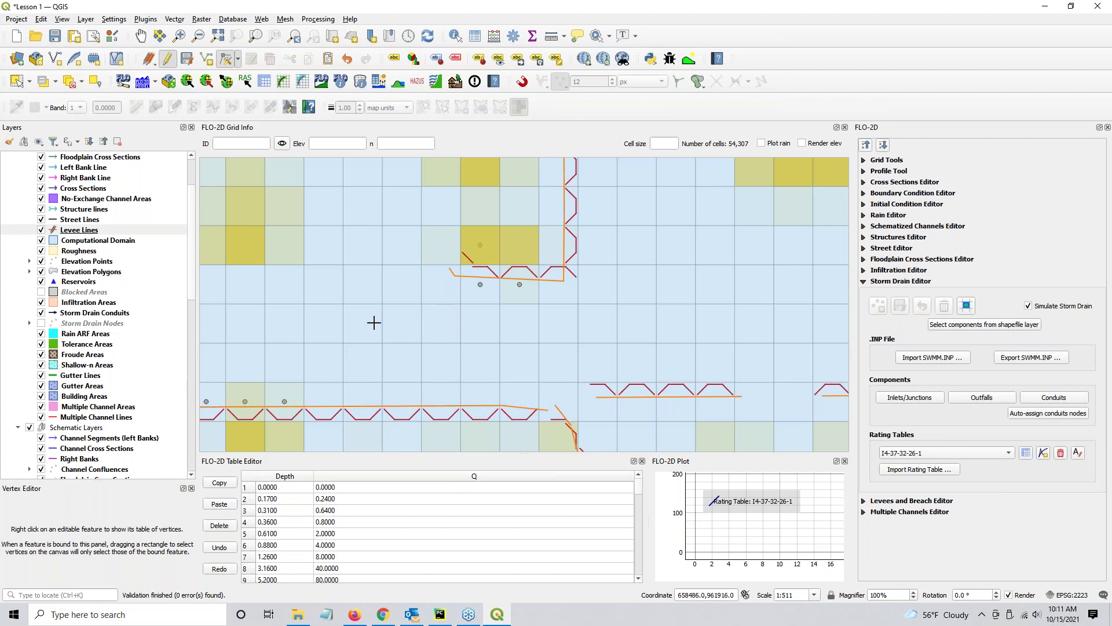
{"action": "scroll", "coordinate": [379, 281], "scroll_direction": "down", "scroll_amount": 1}
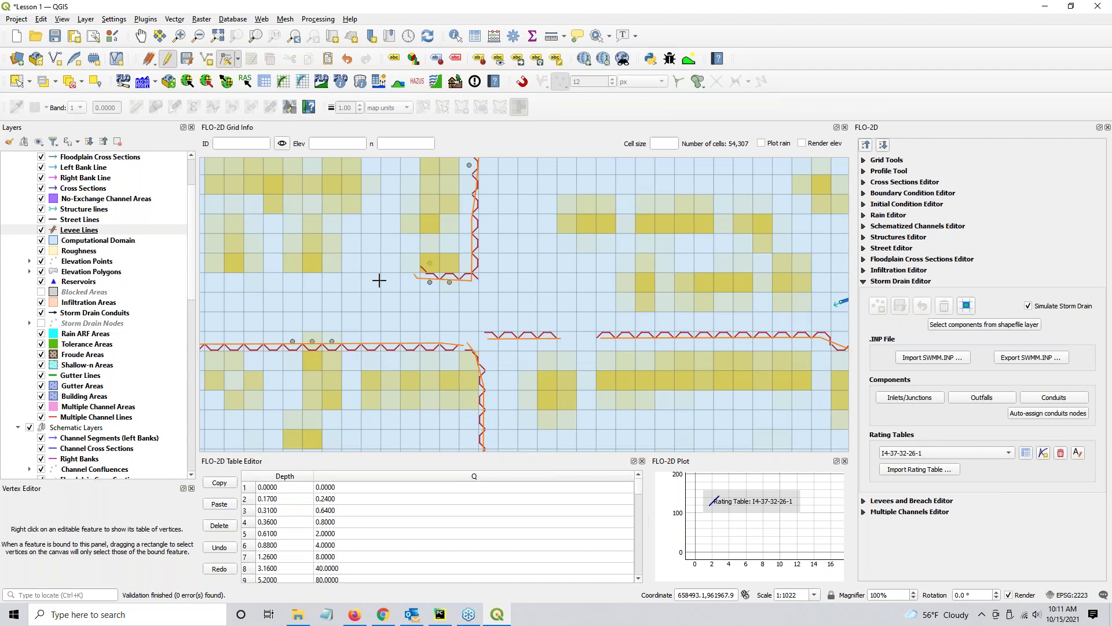
{"action": "scroll", "coordinate": [668, 325], "scroll_direction": "down", "scroll_amount": 1}
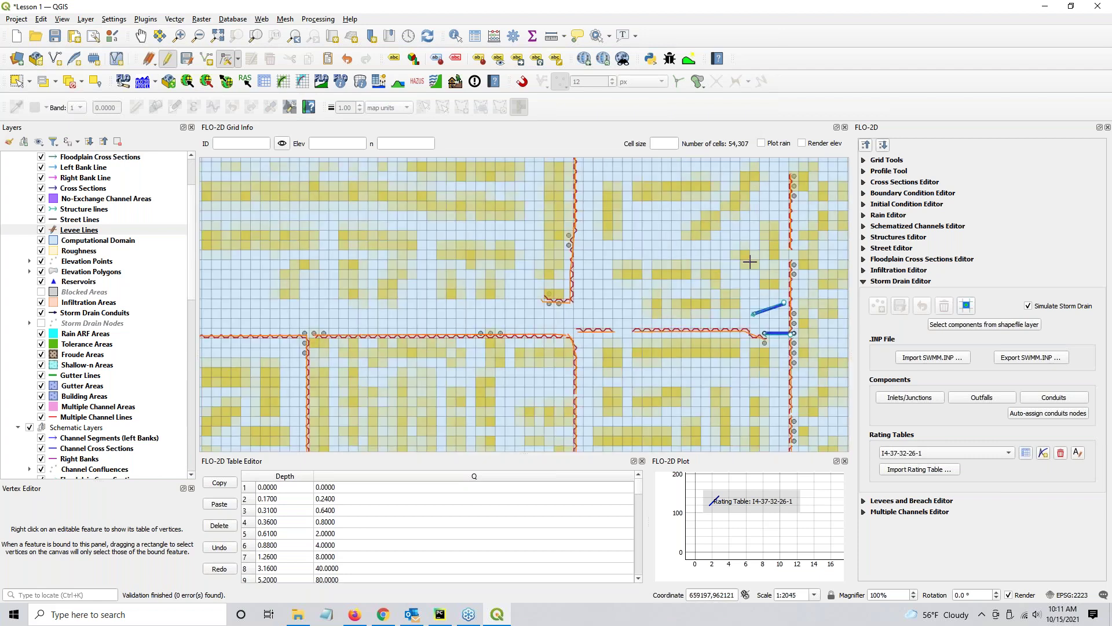
Step: Close the Vertex Editor and open the DEBUG layer's attribute table
{"action": "scroll", "coordinate": [114, 388], "scroll_direction": "down", "scroll_amount": 3}
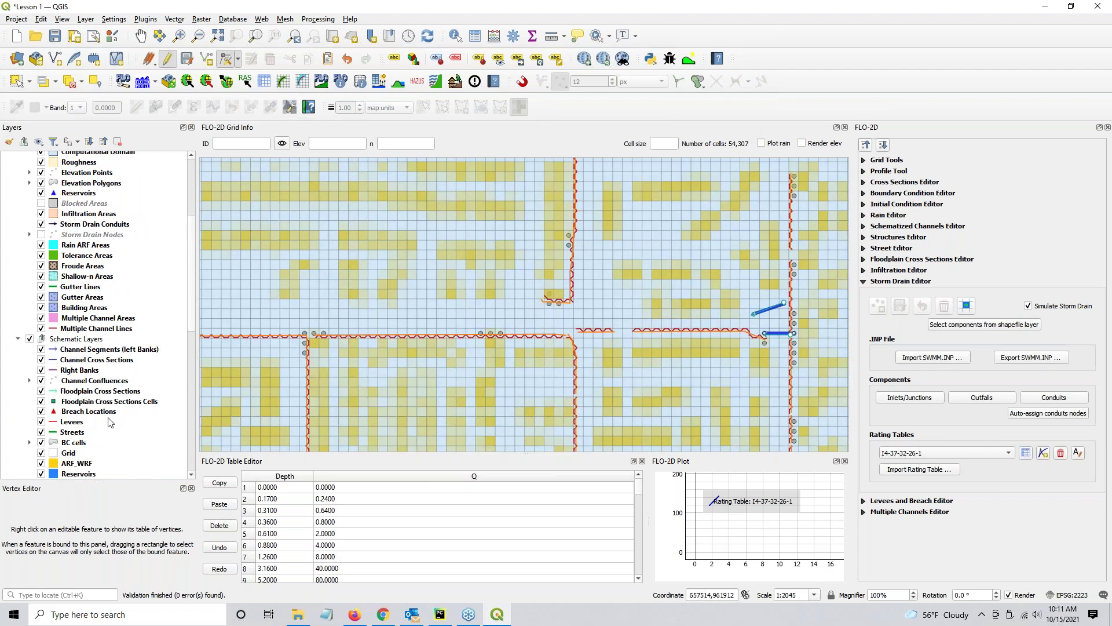
{"action": "left_click", "coordinate": [191, 488]}
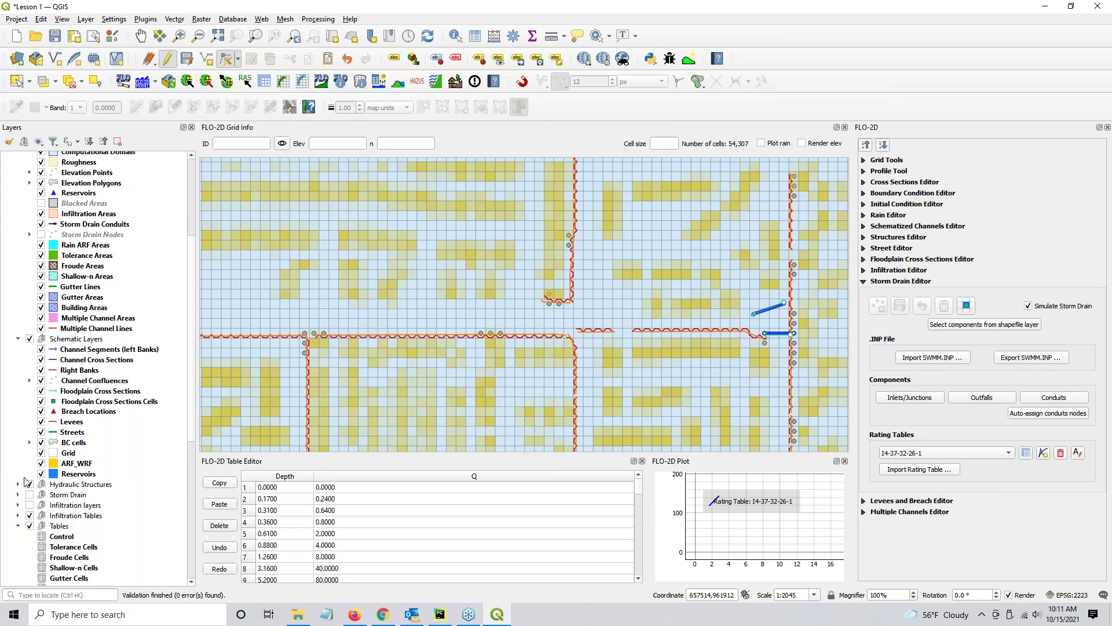
{"action": "scroll", "coordinate": [28, 481], "scroll_direction": "down", "scroll_amount": 6}
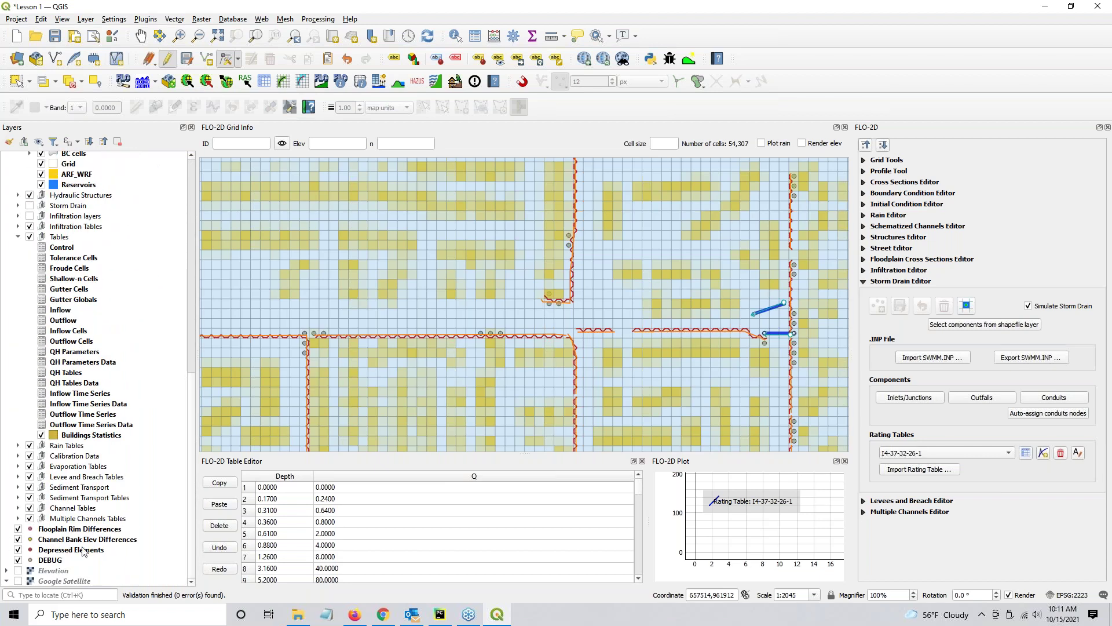
{"action": "right_click", "coordinate": [54, 562]}
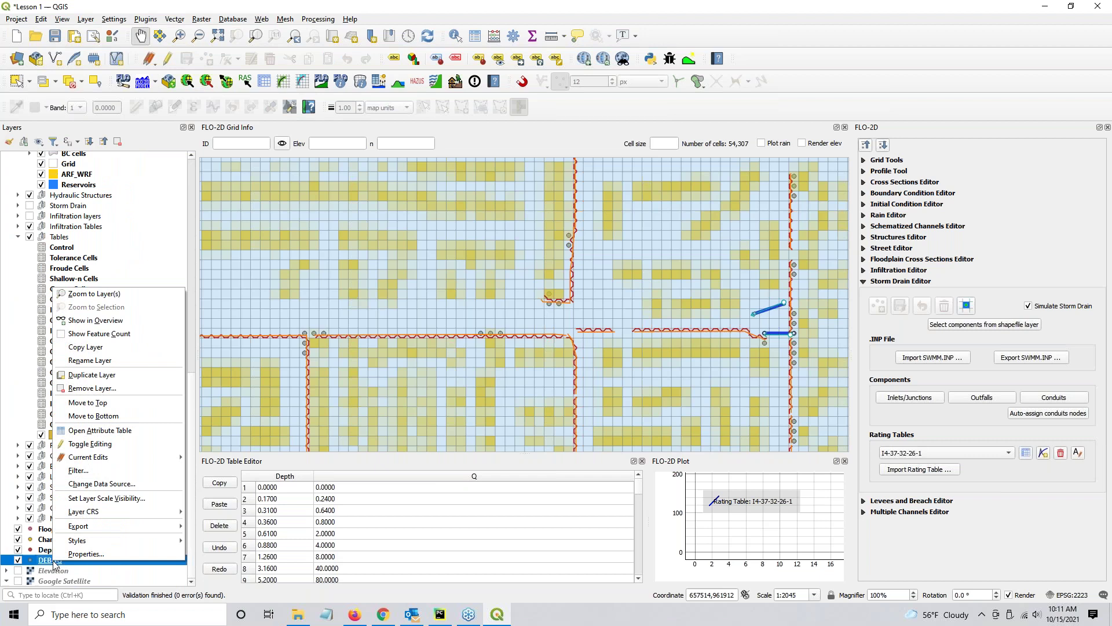
{"action": "left_click", "coordinate": [99, 439]}
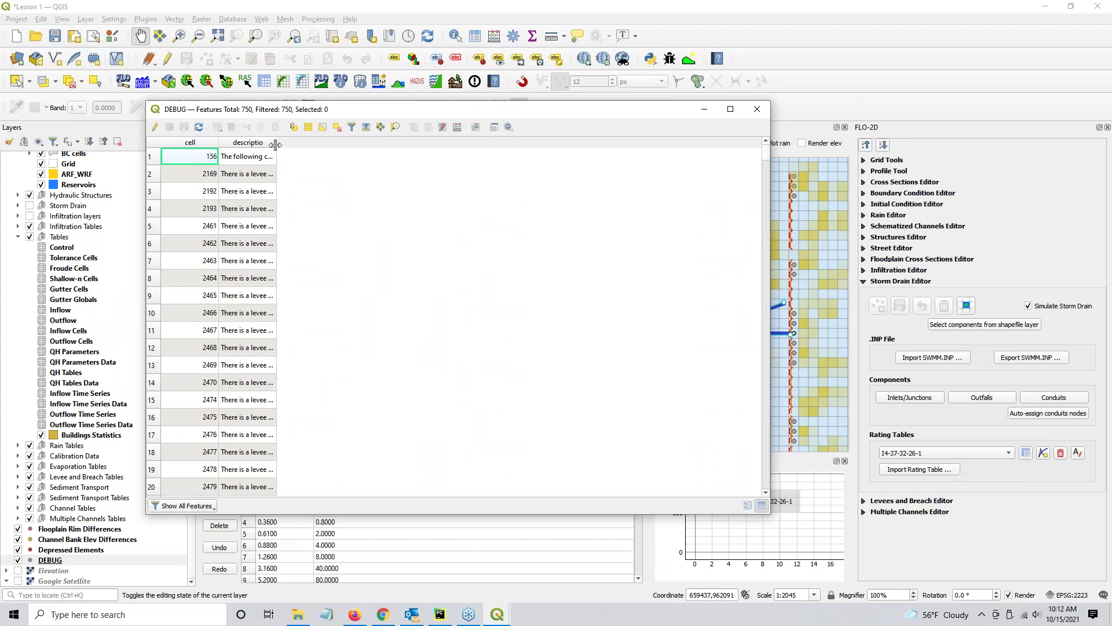
Step: Fit the descriptio column to its contents, sort the table by it, and review the inlet and outflow error rows
{"action": "double_click", "coordinate": [276, 144]}
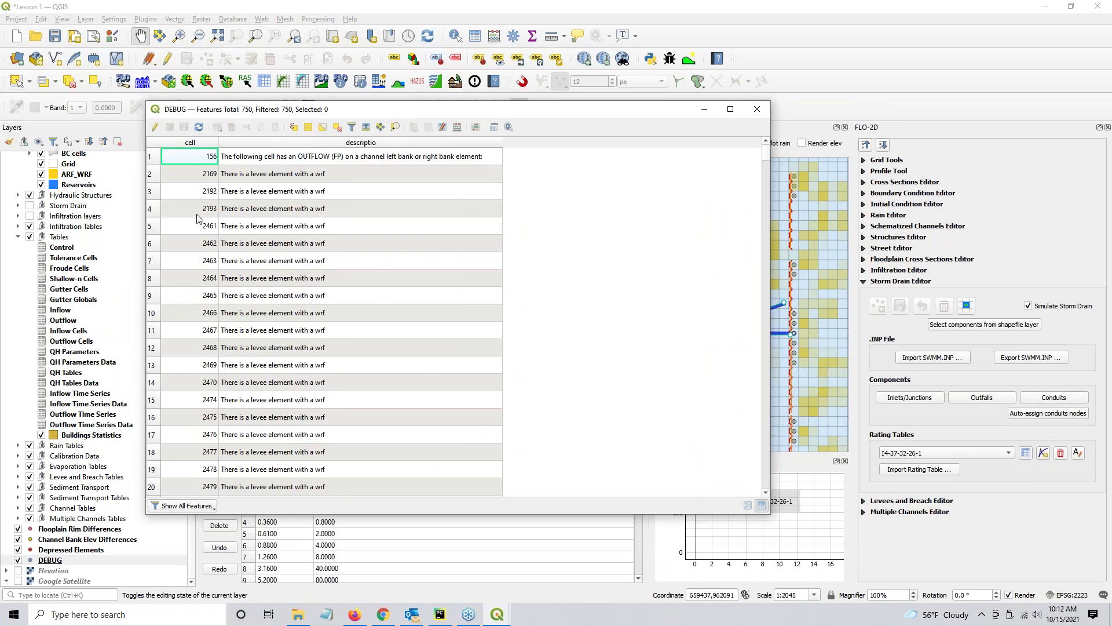
{"action": "left_click", "coordinate": [308, 177]}
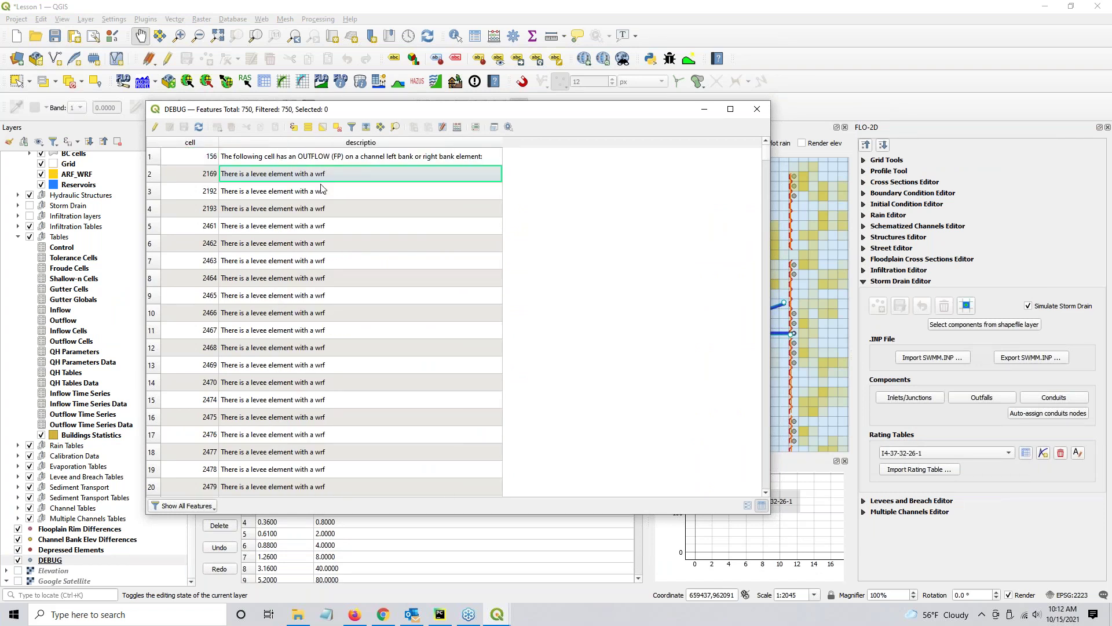
{"action": "left_click_drag", "start_coordinate": [350, 111], "coordinate": [633, 120]}
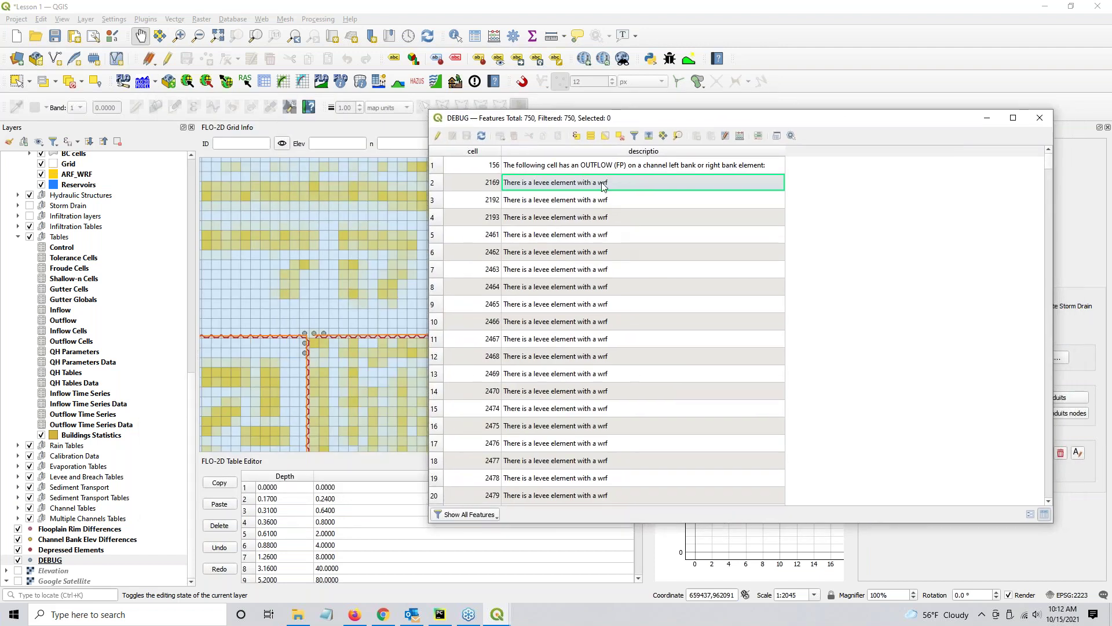
{"action": "left_click", "coordinate": [628, 152]}
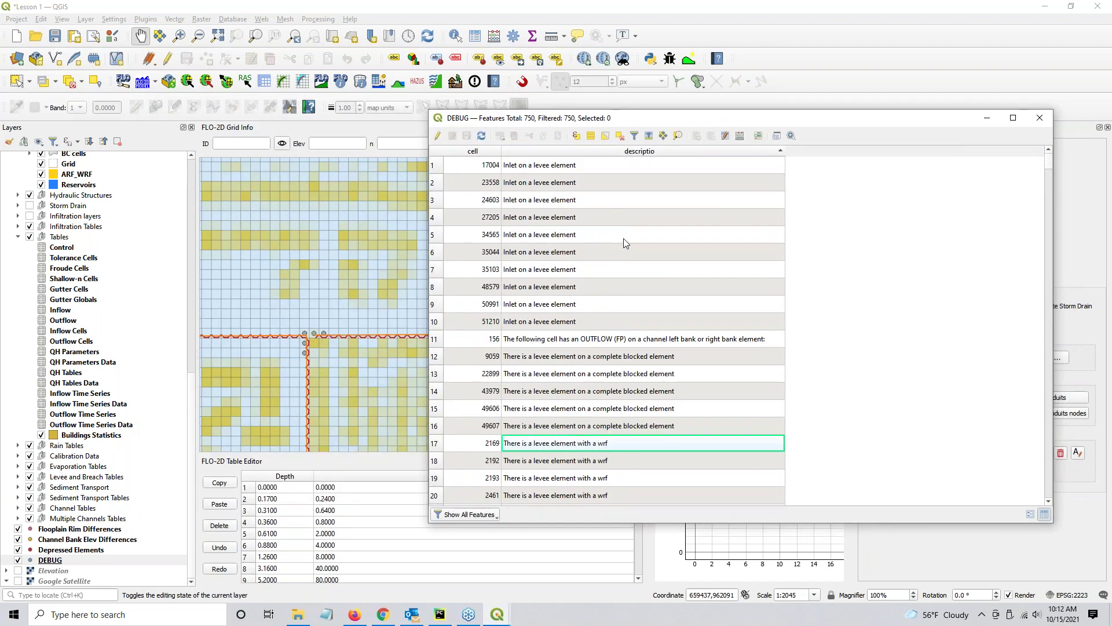
{"action": "left_click", "coordinate": [590, 169]}
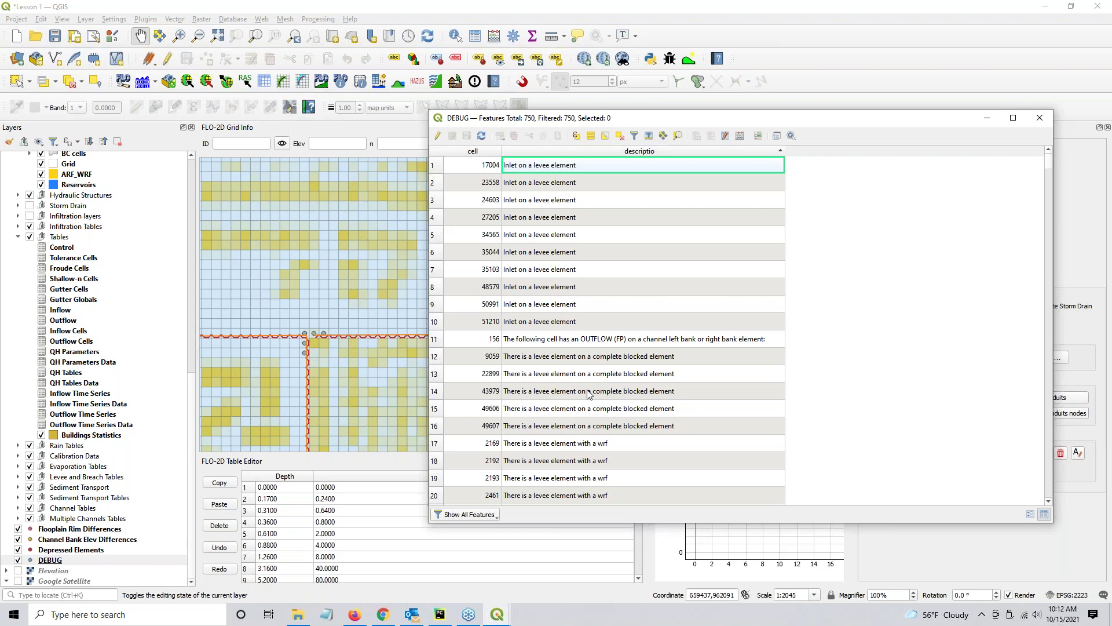
{"action": "left_click", "coordinate": [587, 340]}
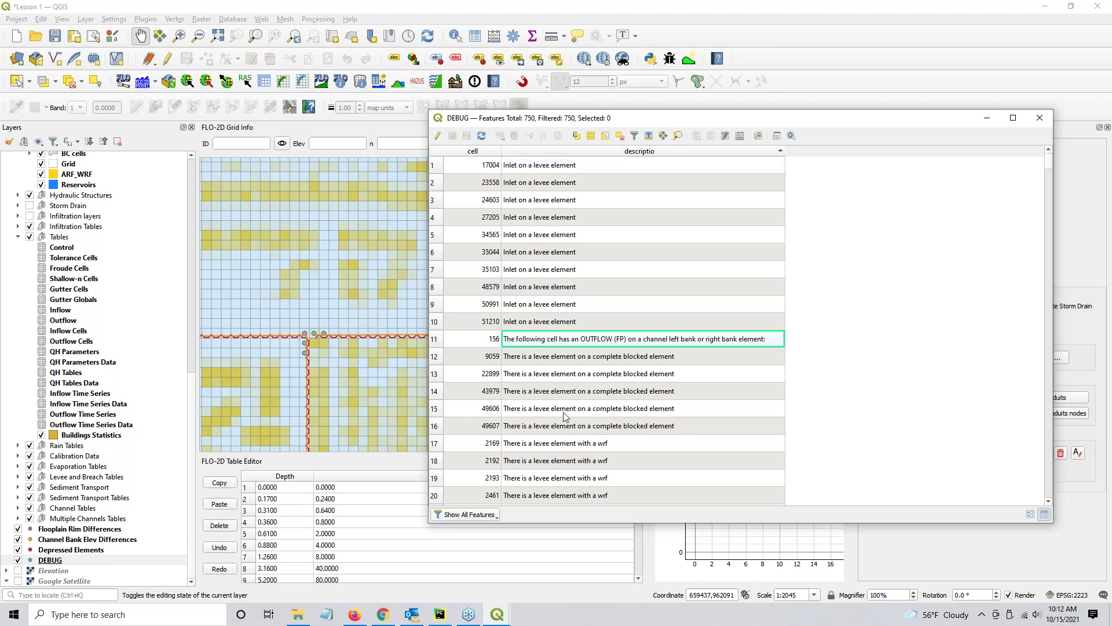
Step: Select all five rows reading "There is a levee element on a complete blocked element" and zoom the map to those cells
{"action": "left_click", "coordinate": [570, 357]}
{"action": "scroll", "coordinate": [569, 388], "scroll_direction": "down", "scroll_amount": 3}
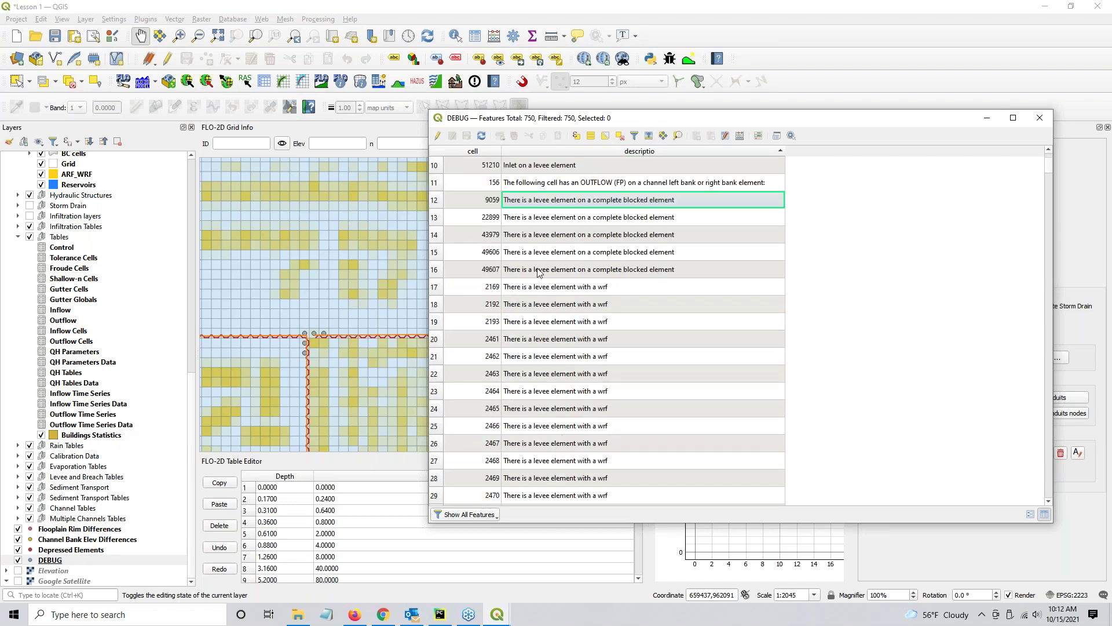
{"action": "left_click", "coordinate": [510, 269]}
{"action": "left_click", "coordinate": [440, 202]}
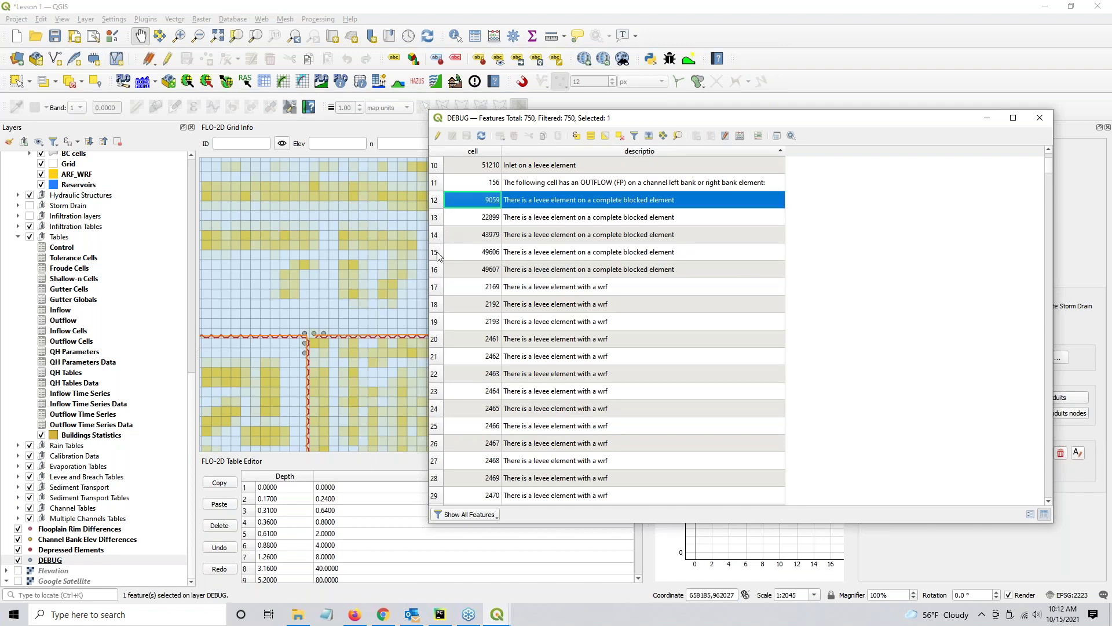
{"action": "left_click", "coordinate": [435, 271], "text": "shift"}
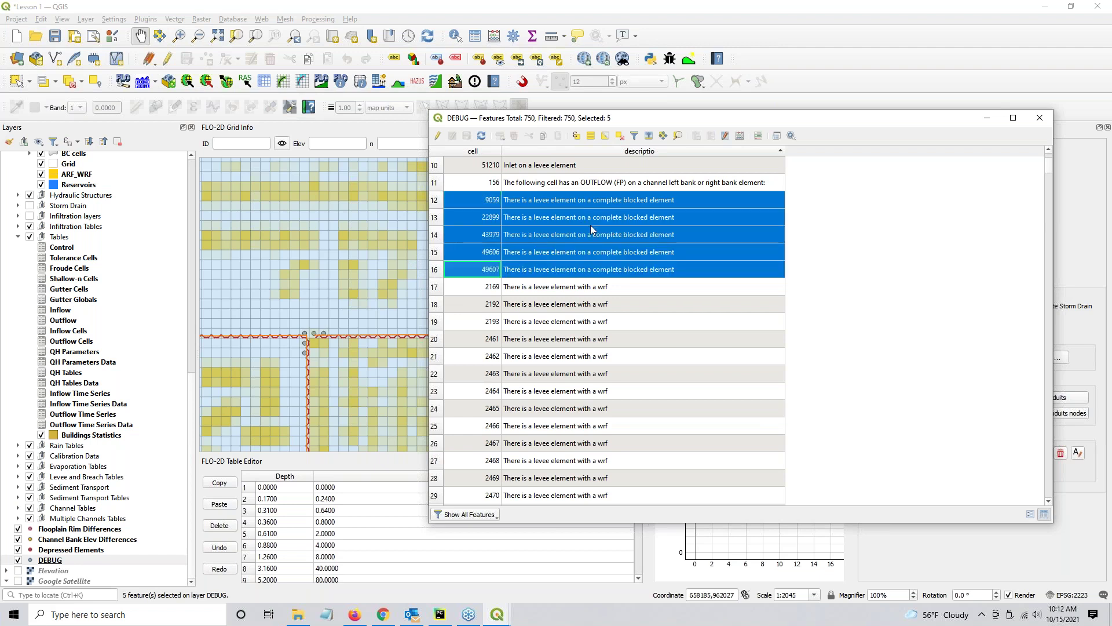
{"action": "left_click", "coordinate": [560, 286]}
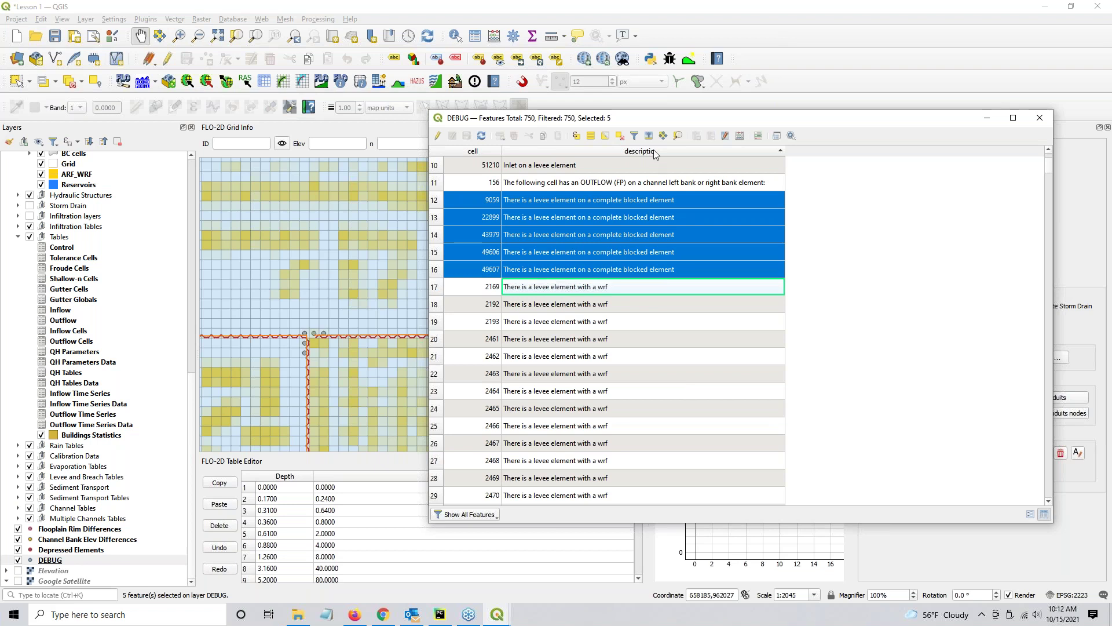
{"action": "left_click", "coordinate": [677, 136]}
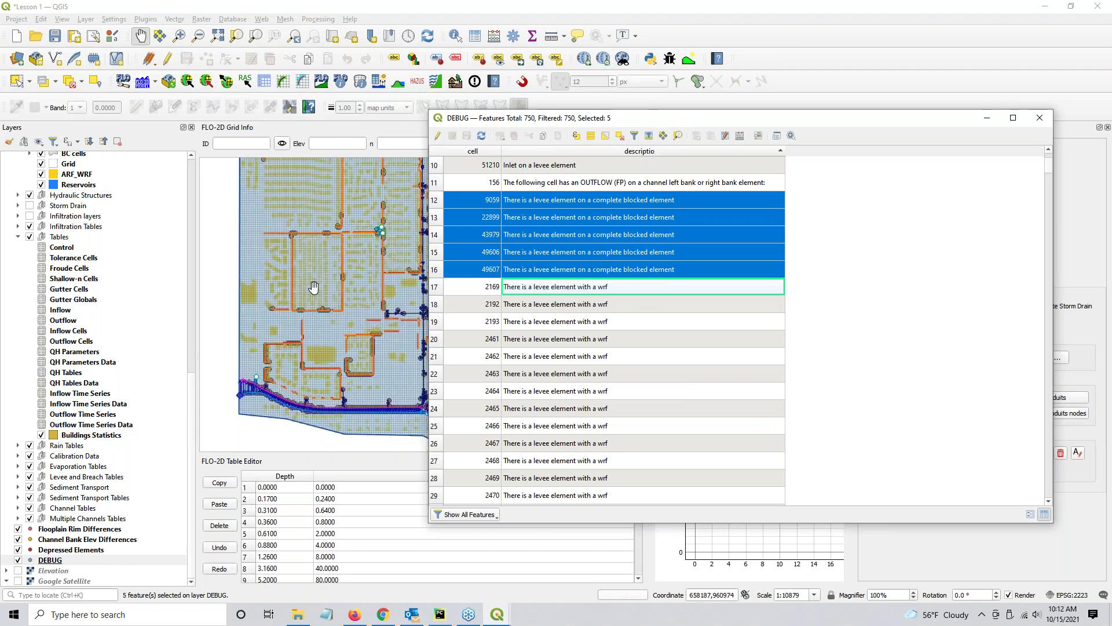
{"action": "scroll", "coordinate": [282, 313], "scroll_direction": "up", "scroll_amount": 4}
{"action": "left_click", "coordinate": [677, 136]}
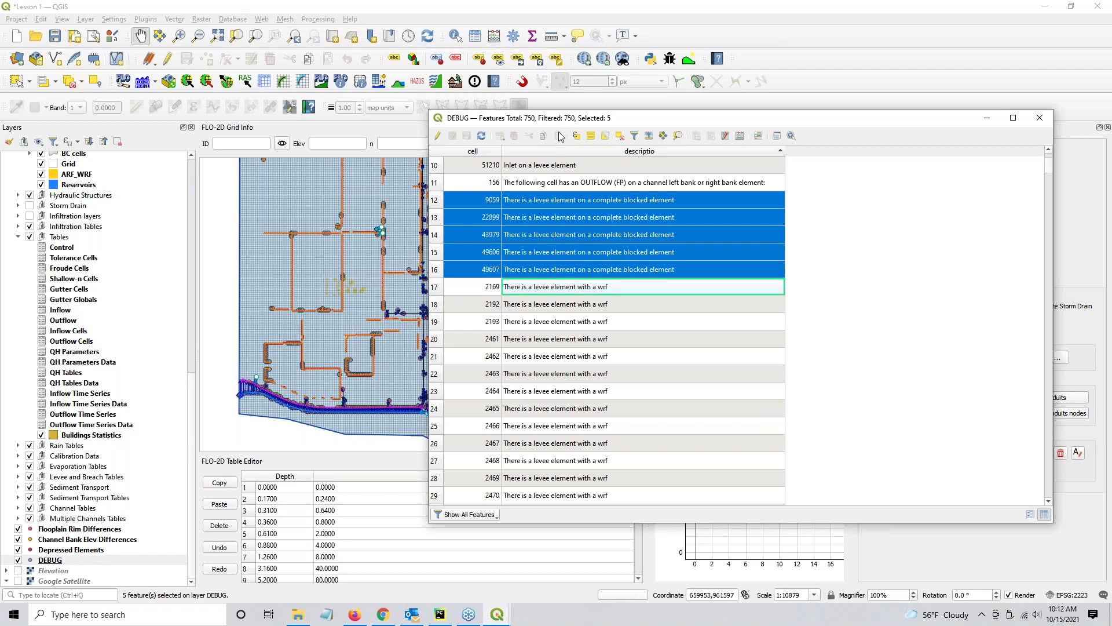
Step: Move the attribute table clear of the map and zoom in turn to completely blocked cells 9059 and 22899
{"action": "left_click_drag", "start_coordinate": [597, 120], "coordinate": [831, 135]}
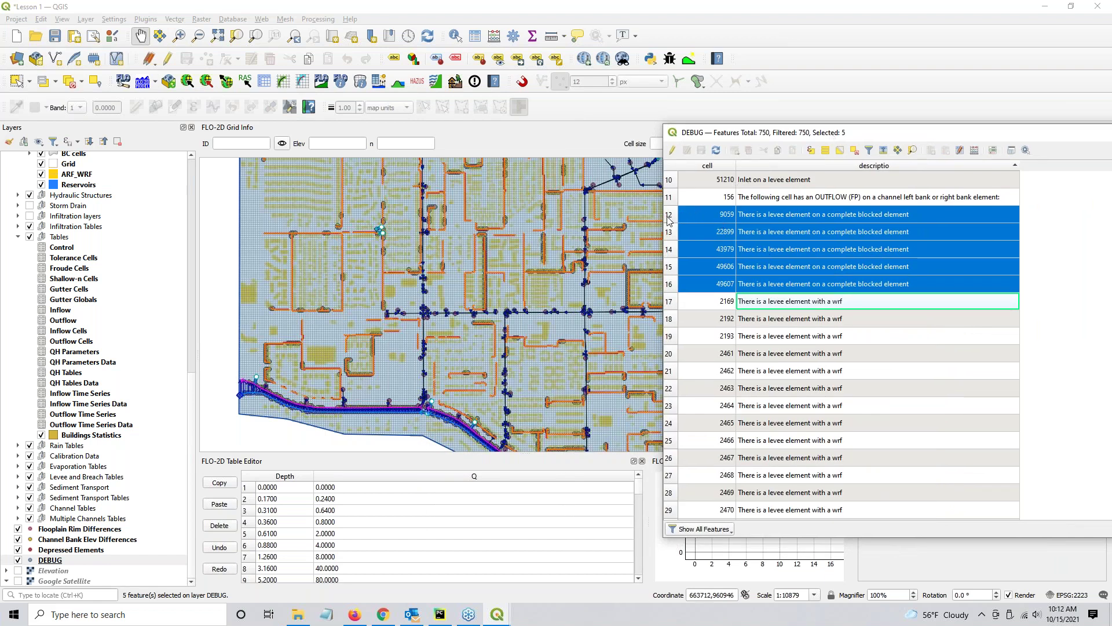
{"action": "left_click", "coordinate": [723, 214]}
{"action": "left_click", "coordinate": [915, 153]}
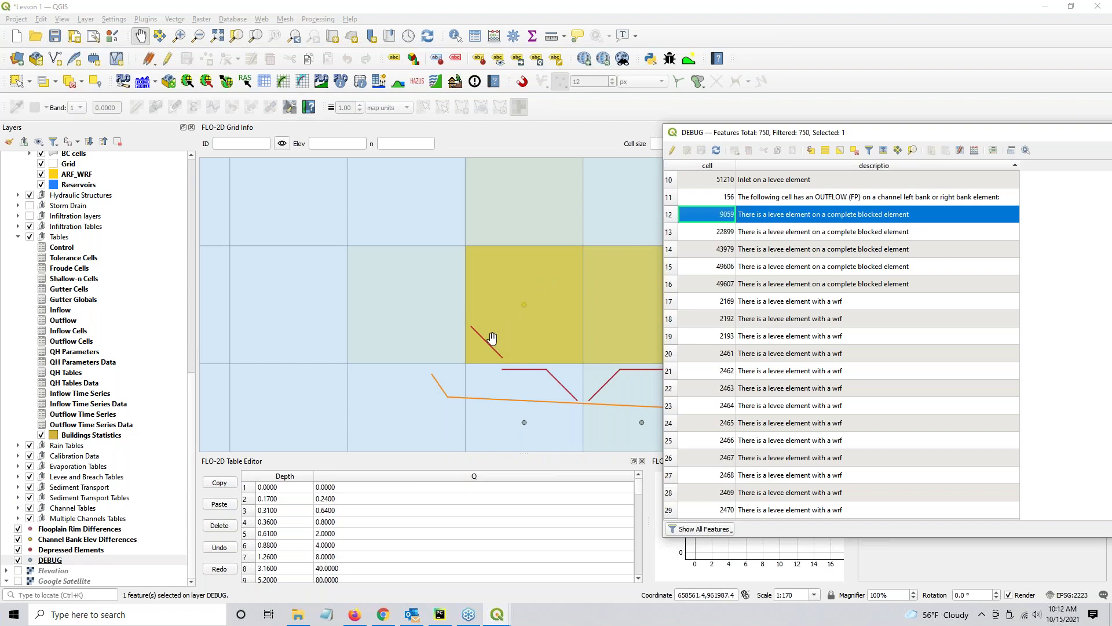
{"action": "left_click", "coordinate": [670, 232]}
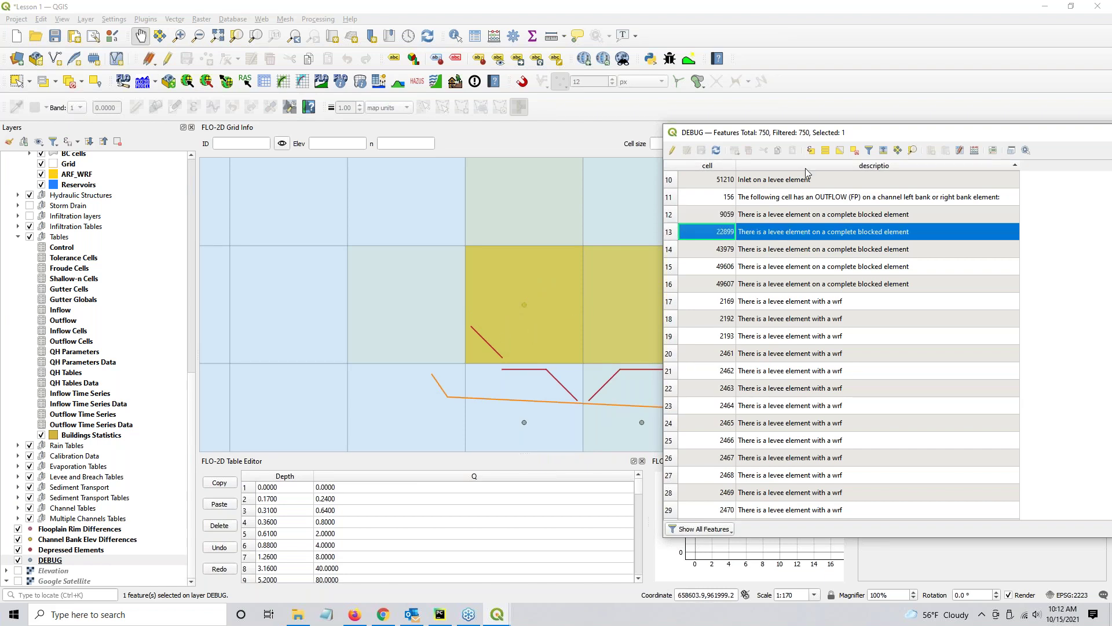
{"action": "left_click", "coordinate": [897, 150]}
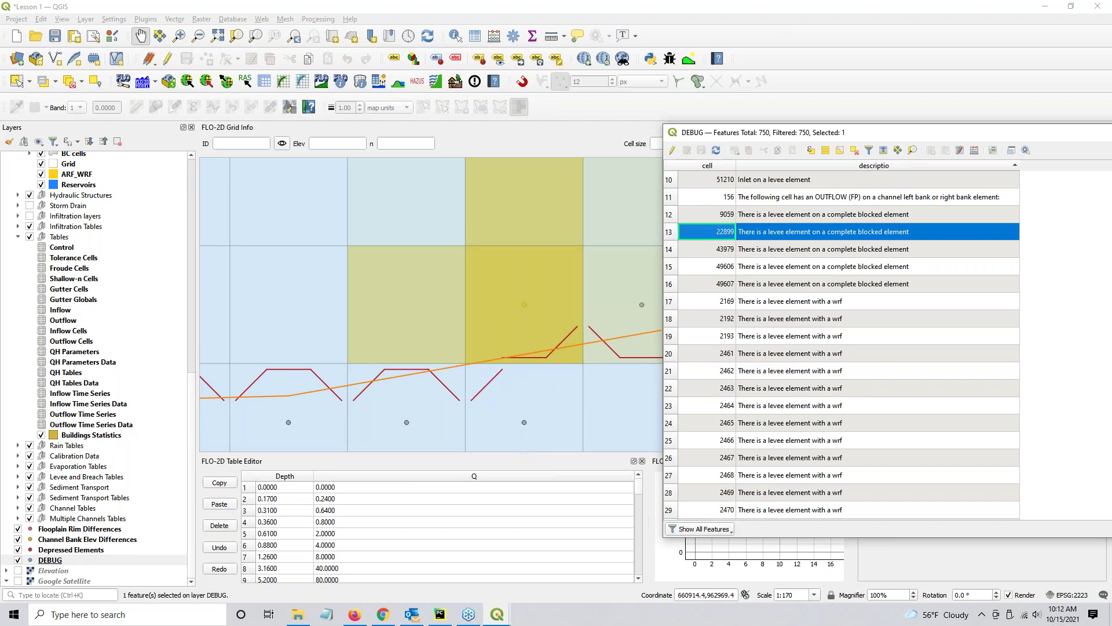
Step: Zoom to completely blocked cell 43979 and inspect the levee line around its corner
{"action": "left_click", "coordinate": [791, 248]}
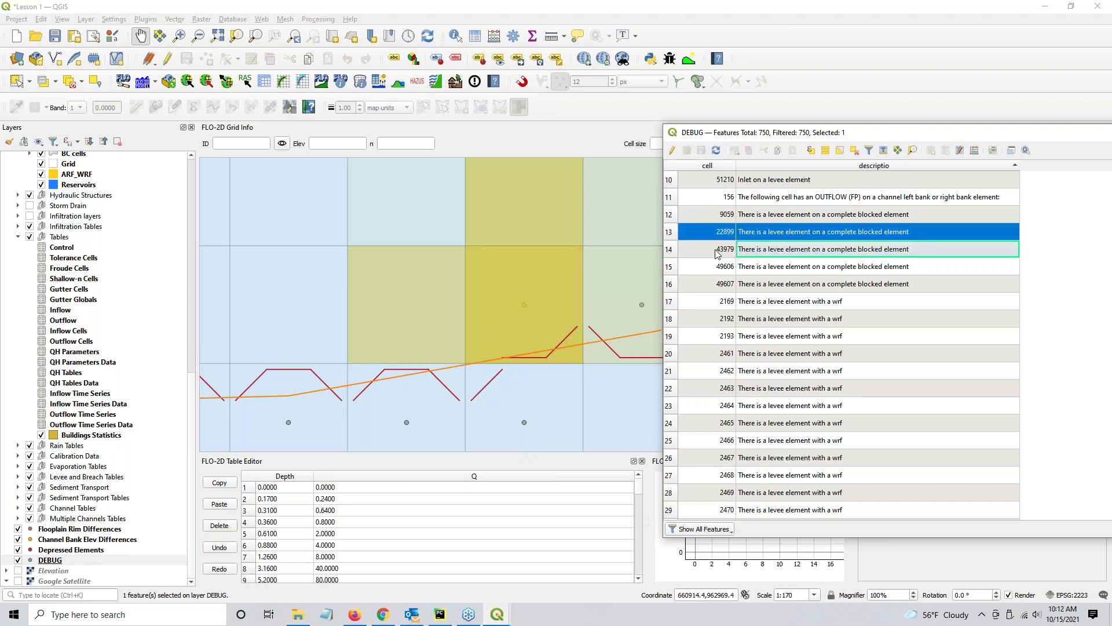
{"action": "left_click", "coordinate": [671, 249]}
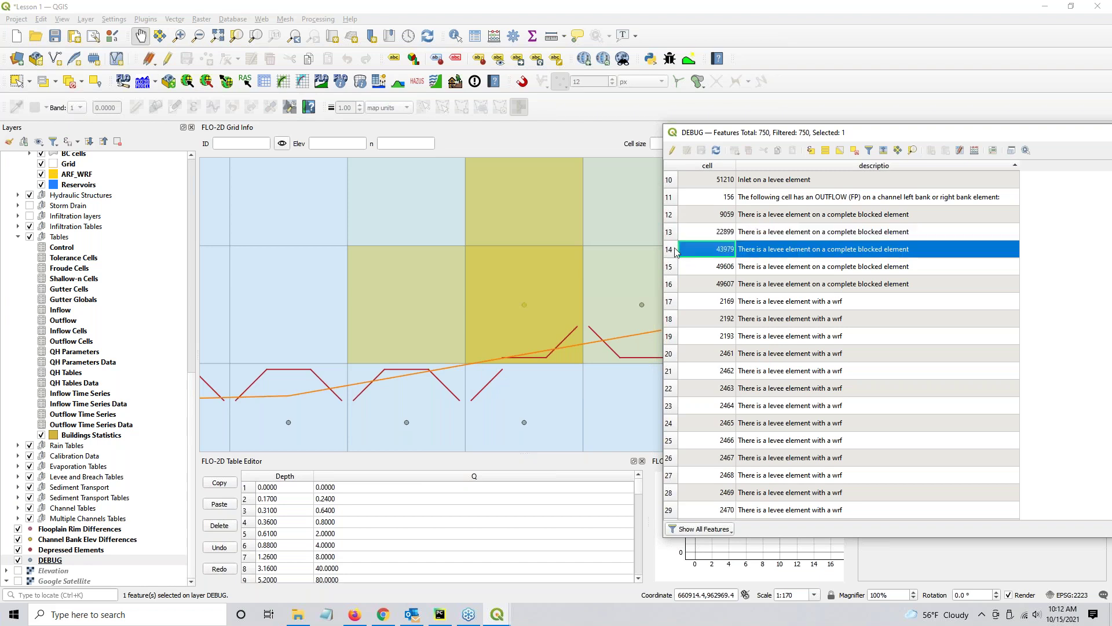
{"action": "left_click", "coordinate": [912, 150]}
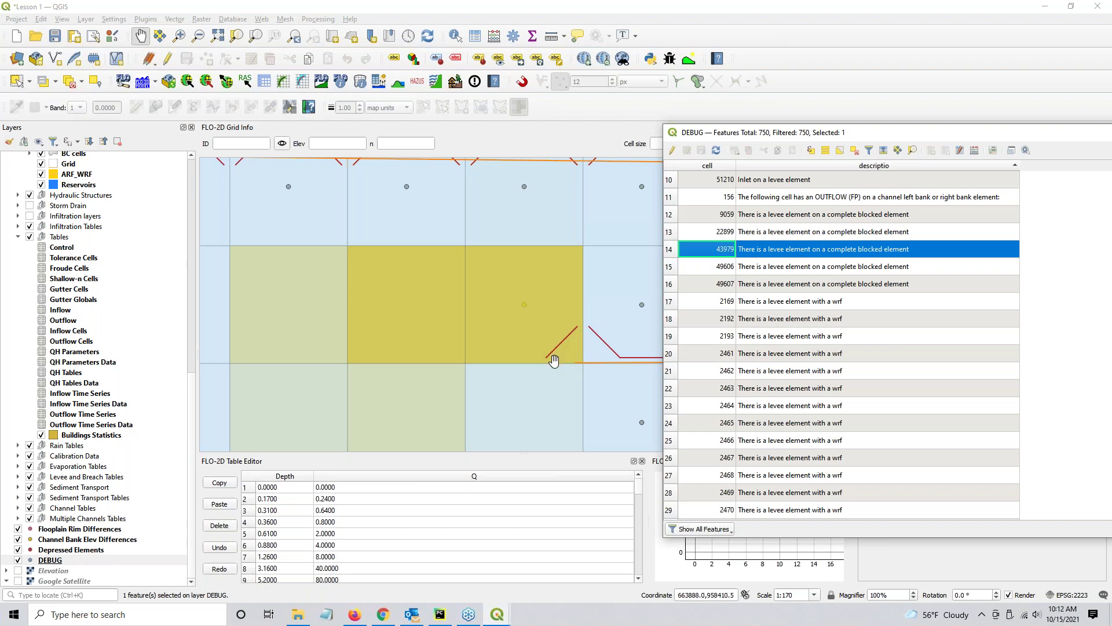
{"action": "left_click", "coordinate": [830, 268]}
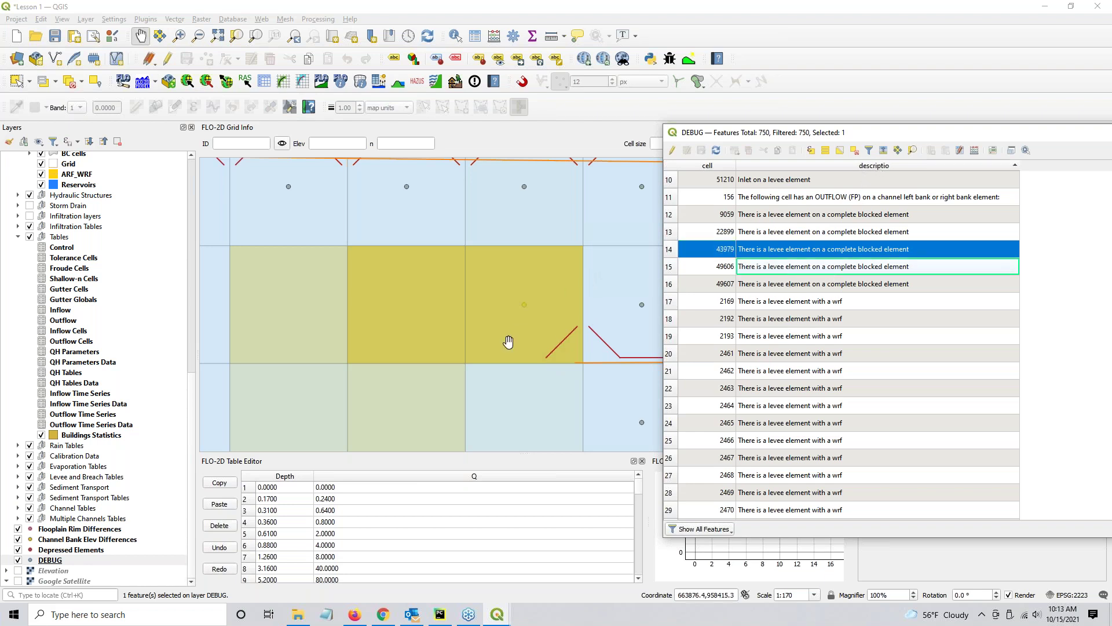
{"action": "key", "text": "ctrl"}
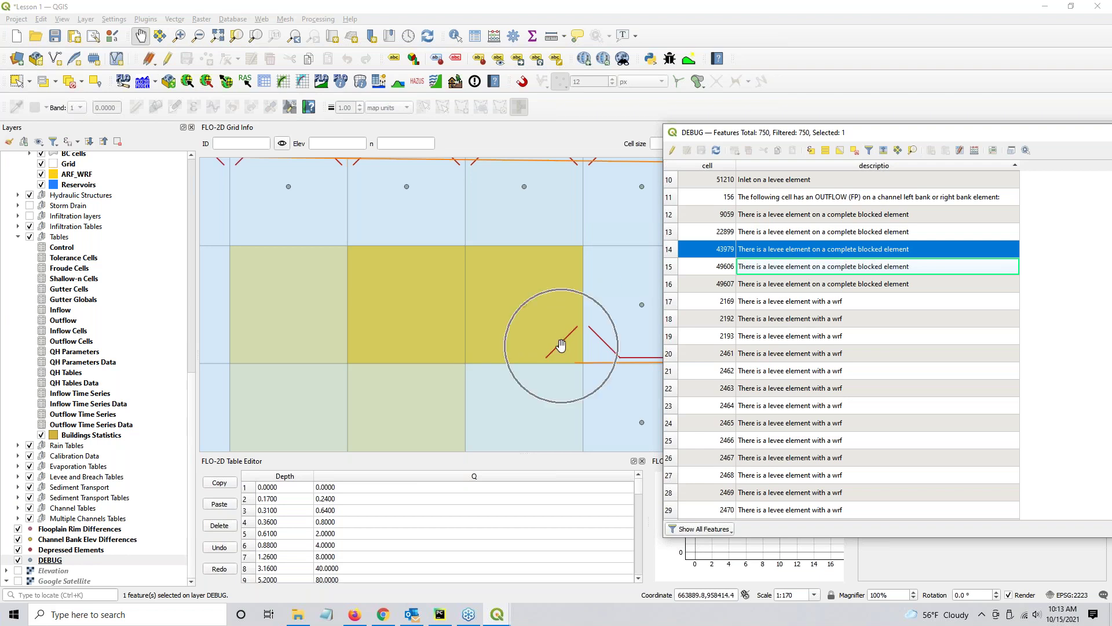
{"action": "scroll", "coordinate": [561, 346], "scroll_direction": "down", "scroll_amount": 1}
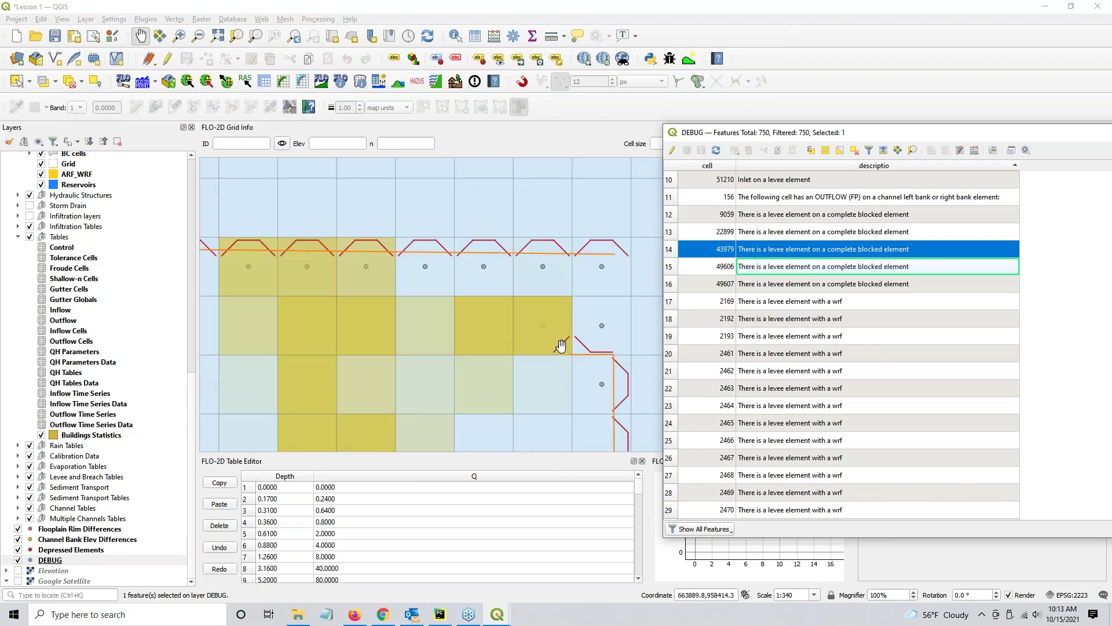
Step: Zoom the map to cell 9406 from the "levee element with a wrf" rows
{"action": "scroll", "coordinate": [815, 322], "scroll_direction": "down", "scroll_amount": 20}
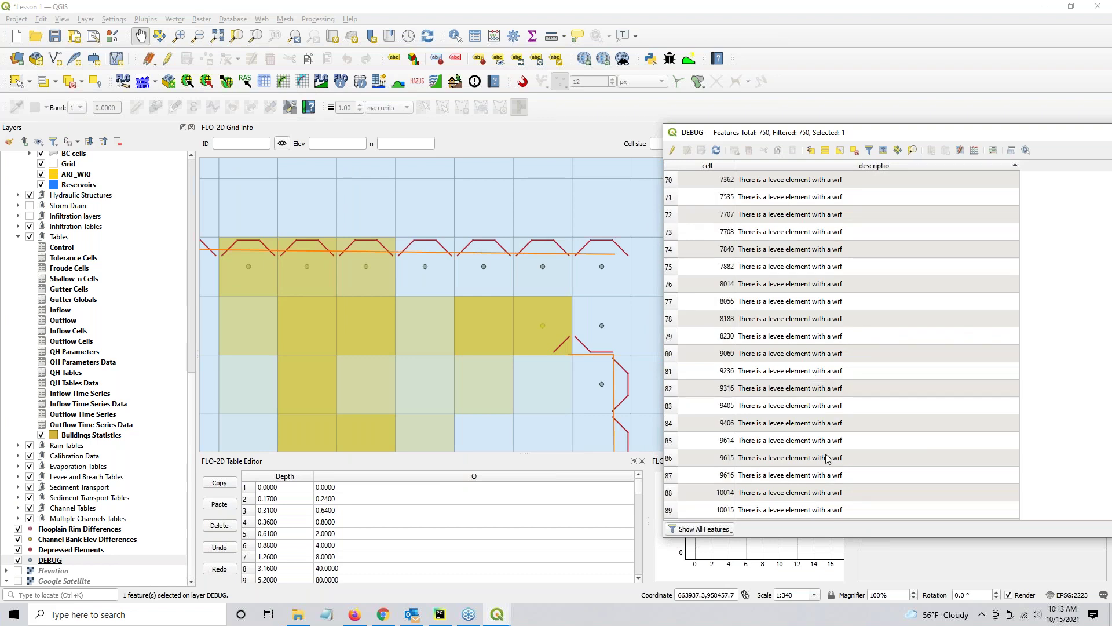
{"action": "left_click", "coordinate": [669, 425]}
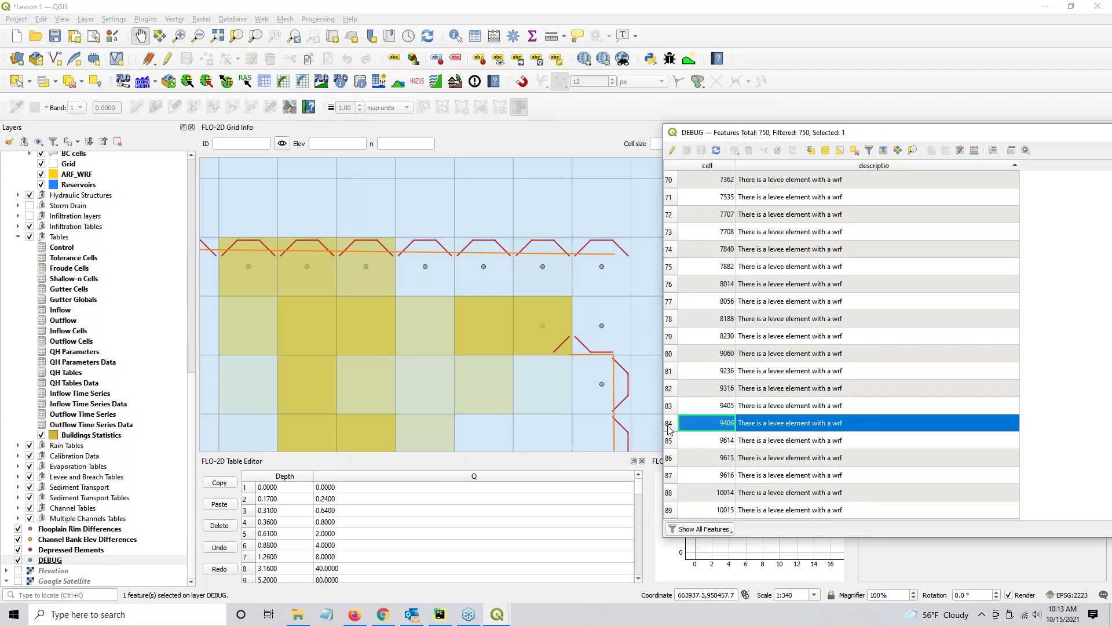
{"action": "left_click", "coordinate": [913, 151]}
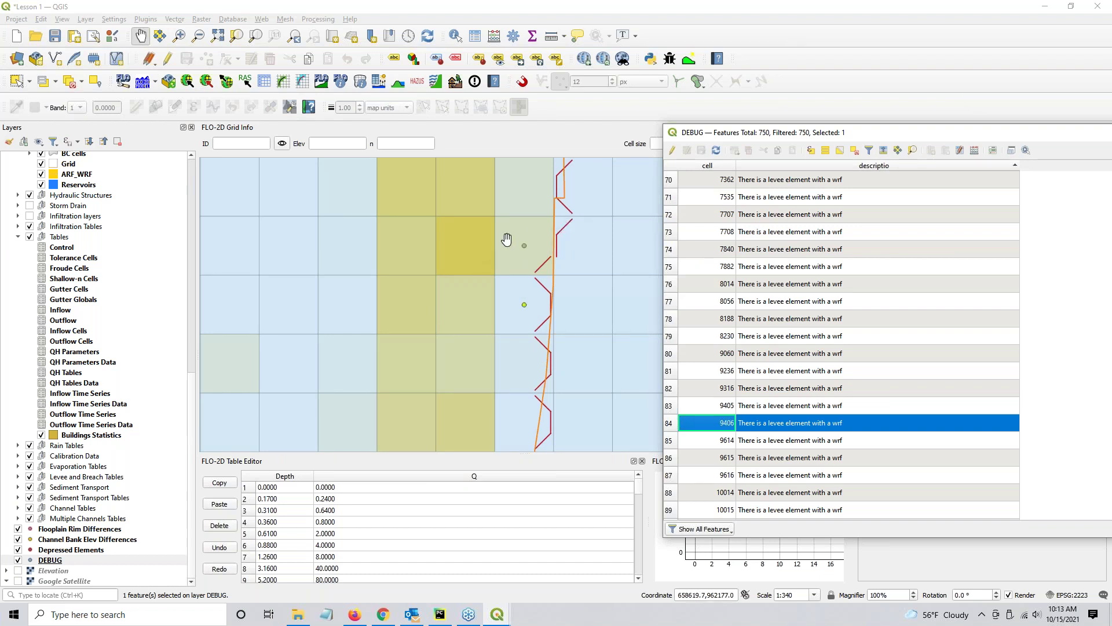
Step: Zoom in turn to cells 10730 and 11084 to examine the levees on elements with width reduction factors
{"action": "scroll", "coordinate": [838, 421], "scroll_direction": "down", "scroll_amount": 7}
{"action": "left_click", "coordinate": [779, 354]}
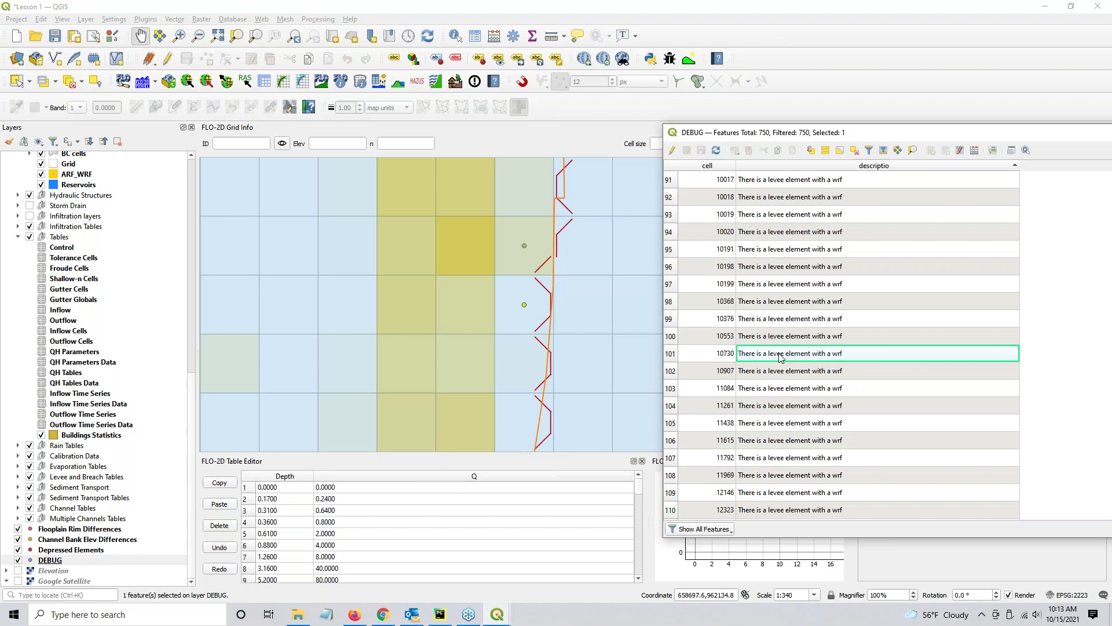
{"action": "left_click", "coordinate": [672, 354]}
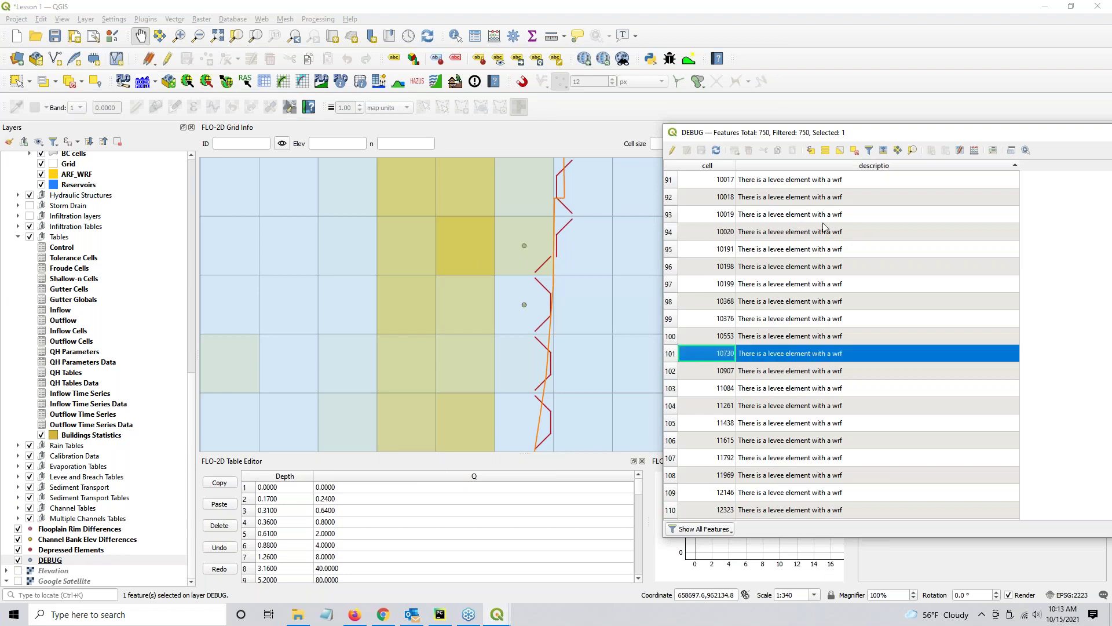
{"action": "left_click", "coordinate": [912, 150]}
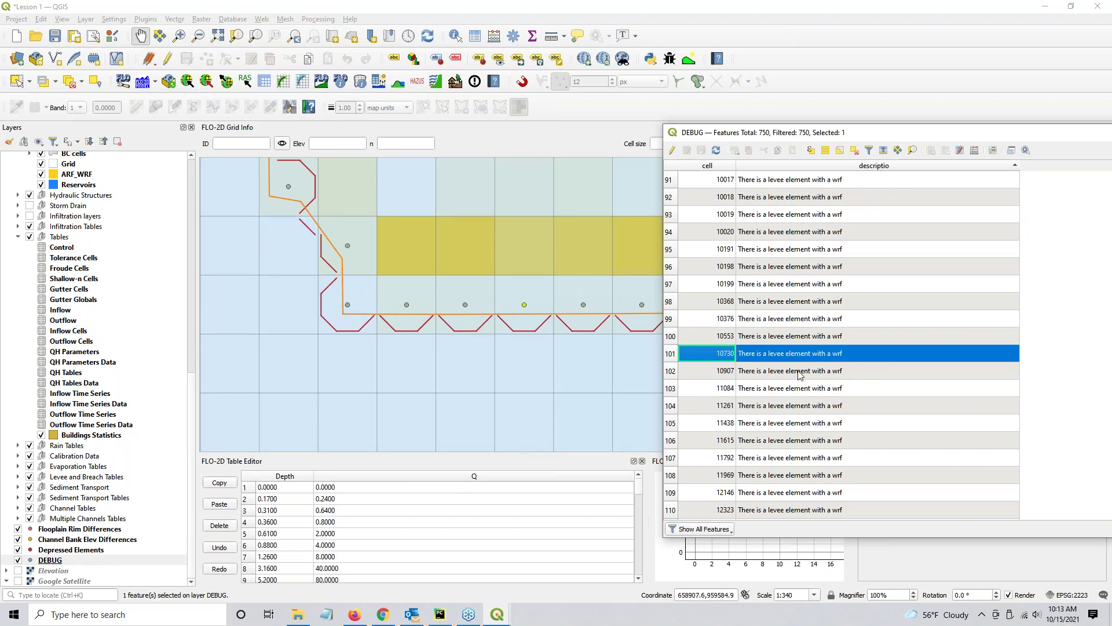
{"action": "left_click", "coordinate": [683, 389]}
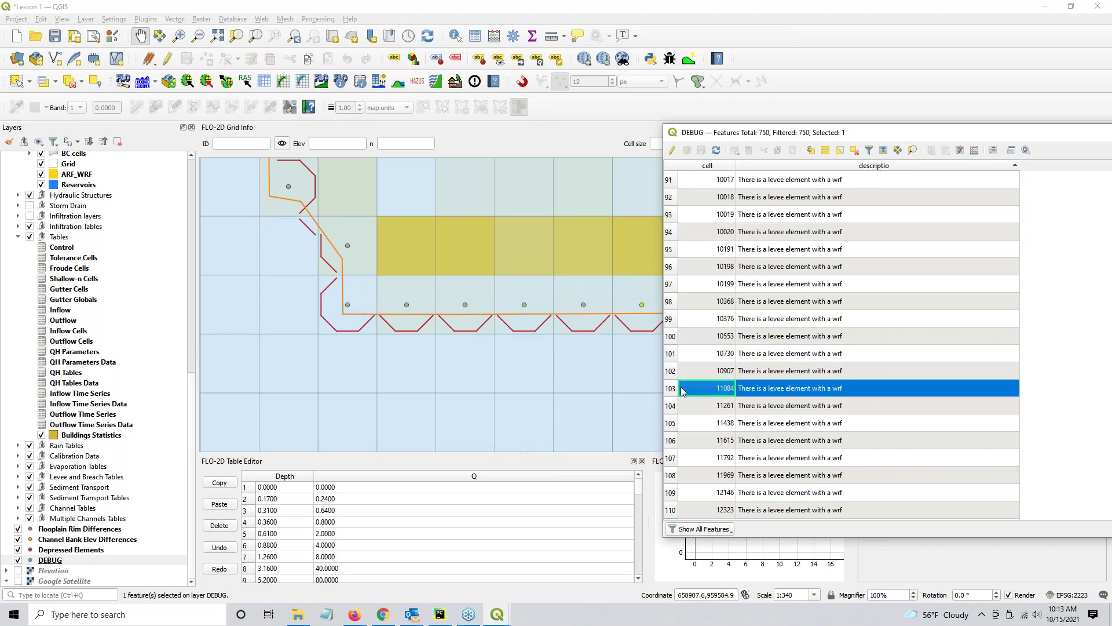
{"action": "left_click", "coordinate": [898, 150]}
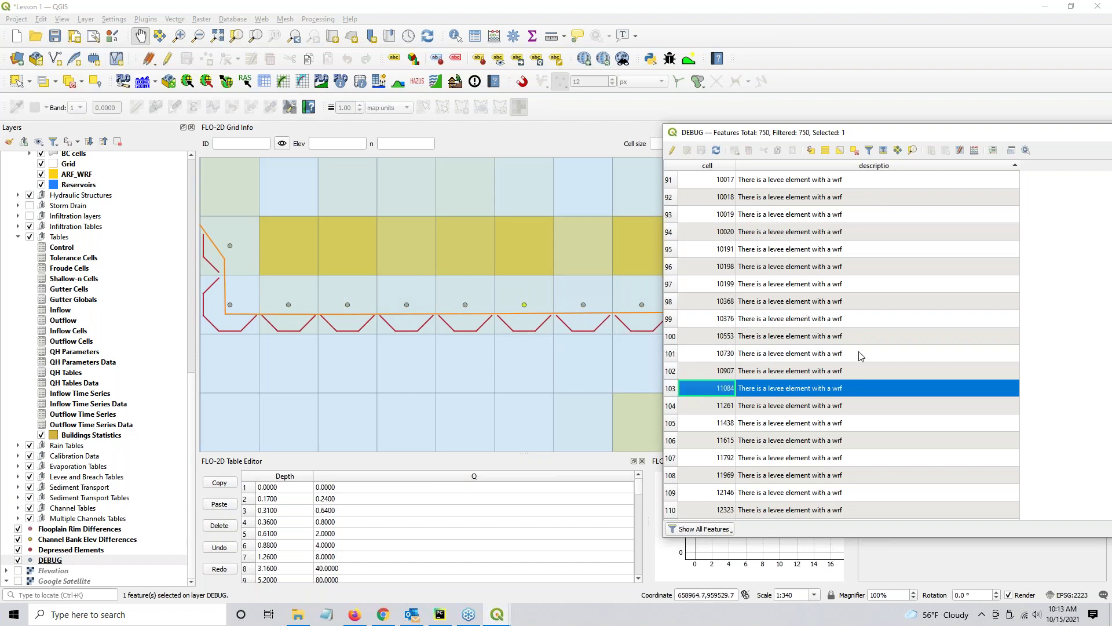
Step: Narrow and reposition the DEBUG attribute table so the map stays in view, and bring up its last rows
{"action": "scroll", "coordinate": [898, 380], "scroll_direction": "up", "scroll_amount": 9}
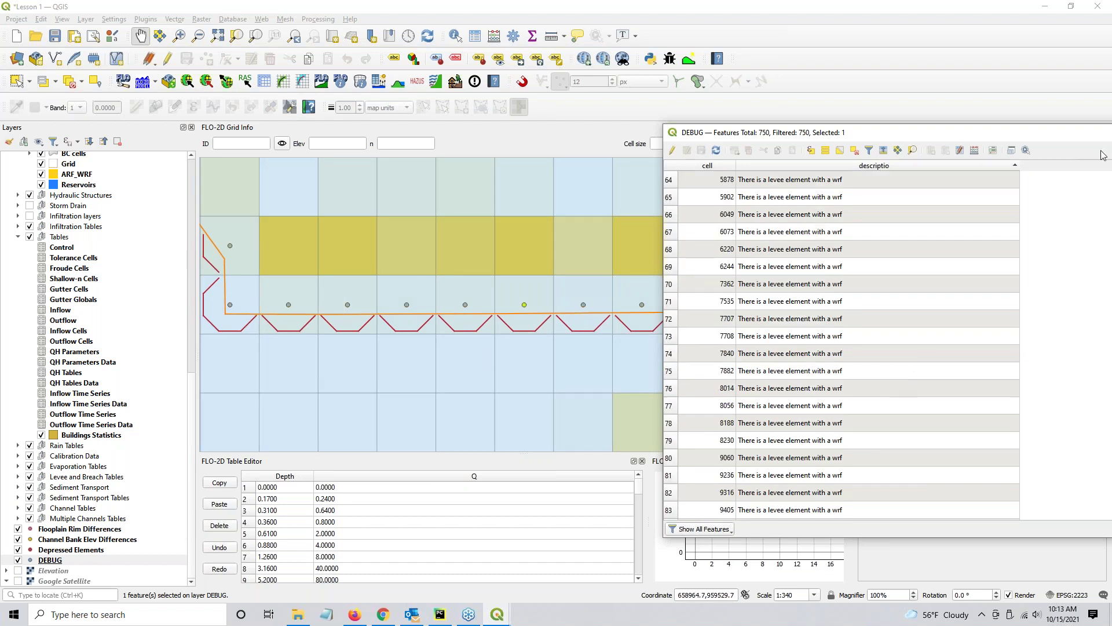
{"action": "left_click_drag", "start_coordinate": [993, 133], "coordinate": [883, 119]}
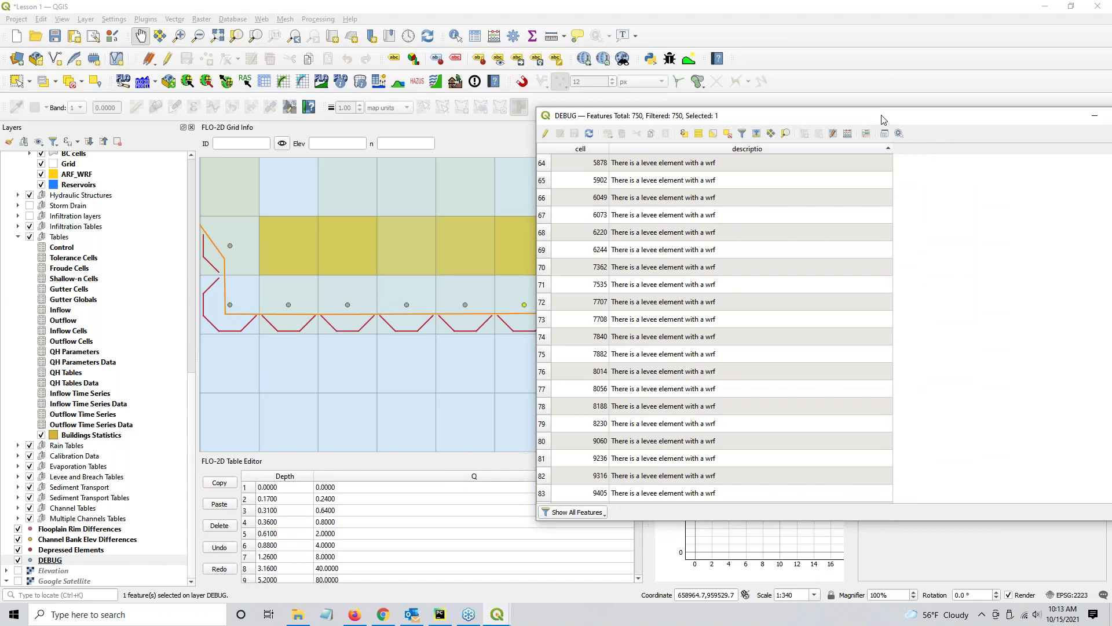
{"action": "left_click_drag", "start_coordinate": [1109, 177], "coordinate": [1003, 178]}
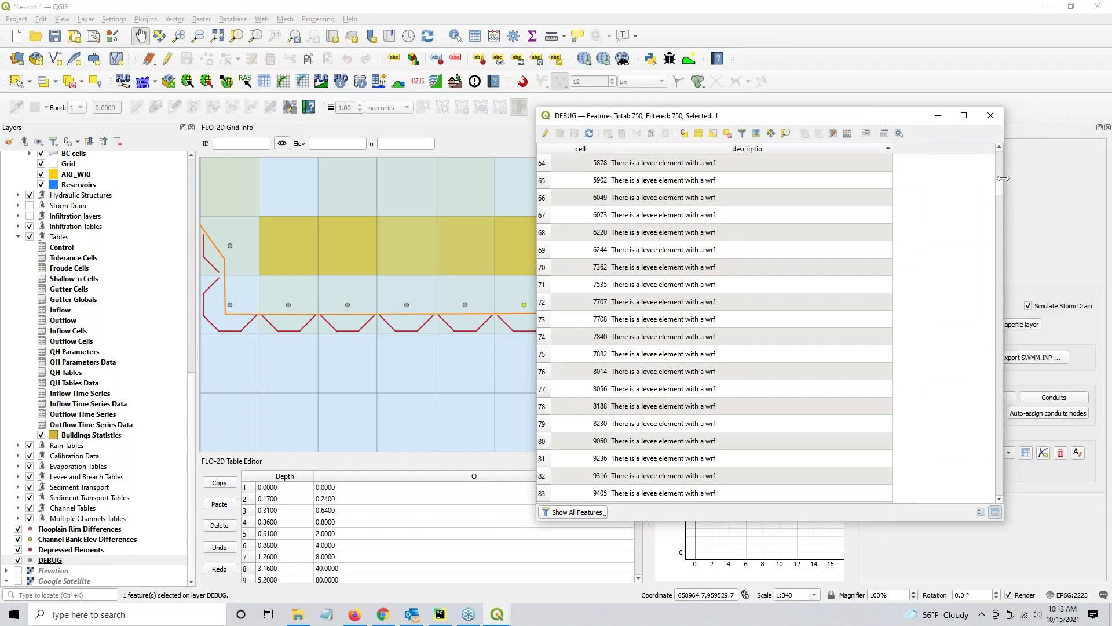
{"action": "left_click_drag", "start_coordinate": [836, 123], "coordinate": [892, 102]}
{"action": "left_click_drag", "start_coordinate": [1055, 165], "coordinate": [1018, 489]}
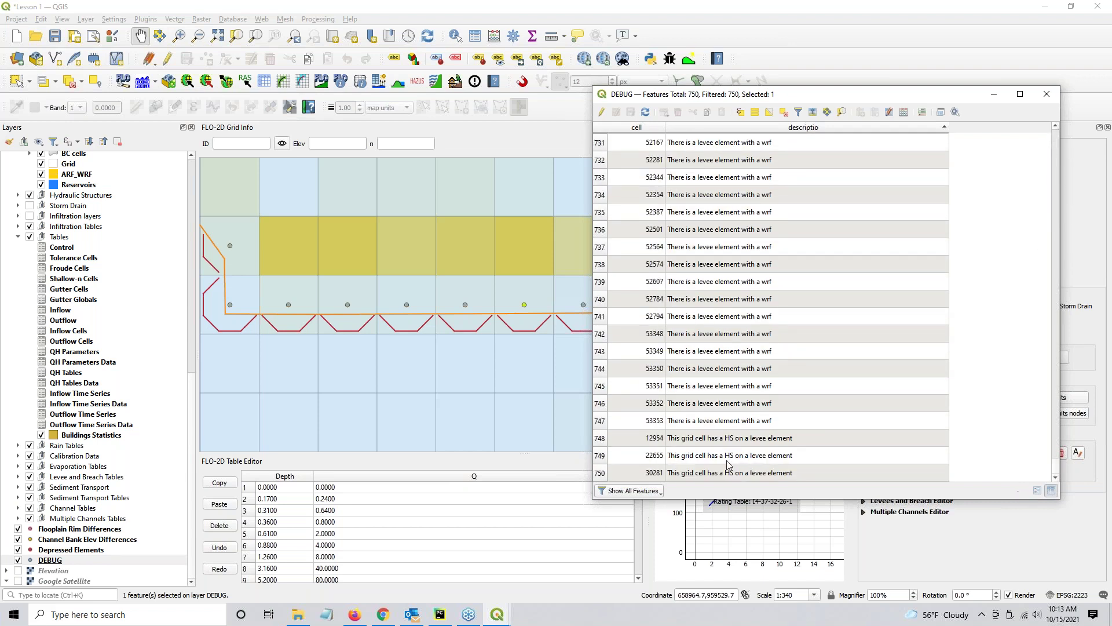
Step: Zoom to cell 12954, flagged for a hydraulic structure on a levee, and display the Google Satellite layer beneath it
{"action": "left_click", "coordinate": [599, 438]}
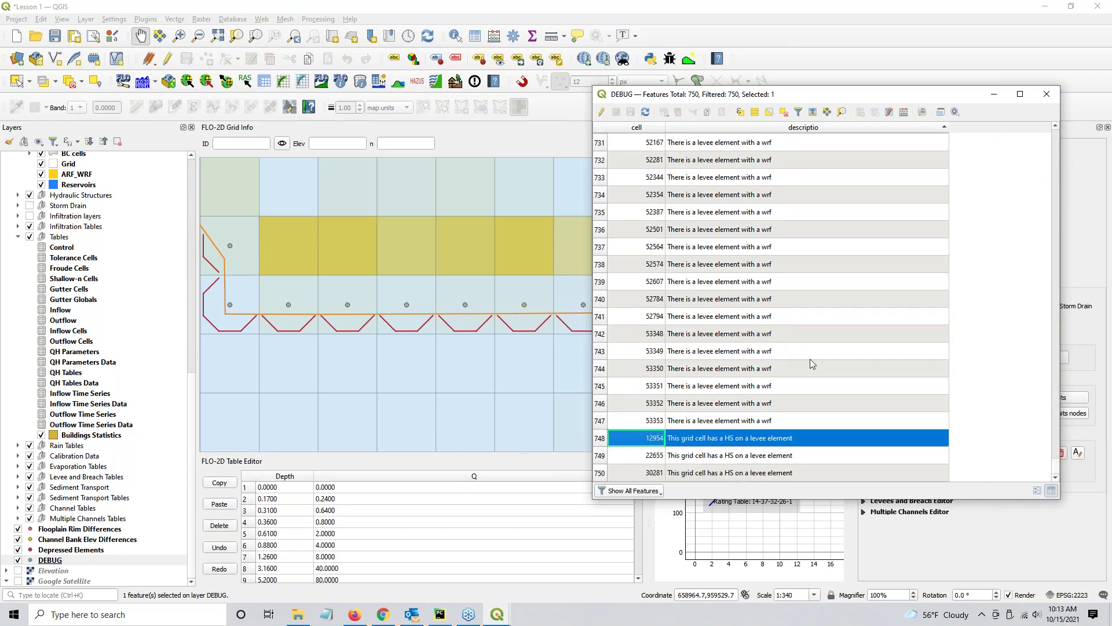
{"action": "left_click", "coordinate": [837, 112]}
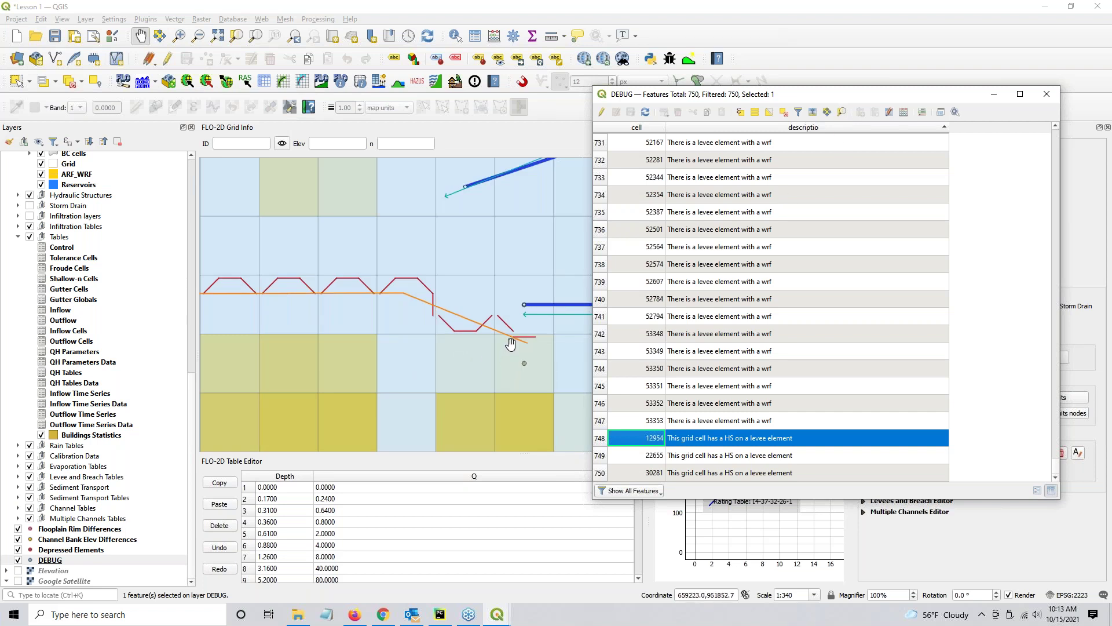
{"action": "left_click_drag", "start_coordinate": [513, 319], "coordinate": [310, 344]}
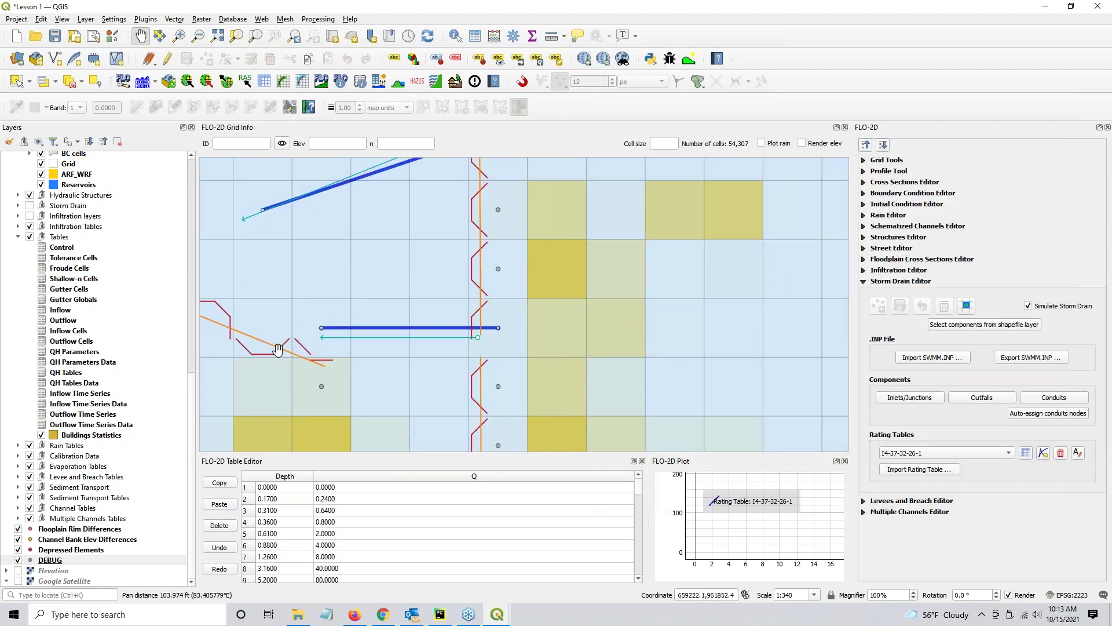
{"action": "left_click", "coordinate": [16, 581]}
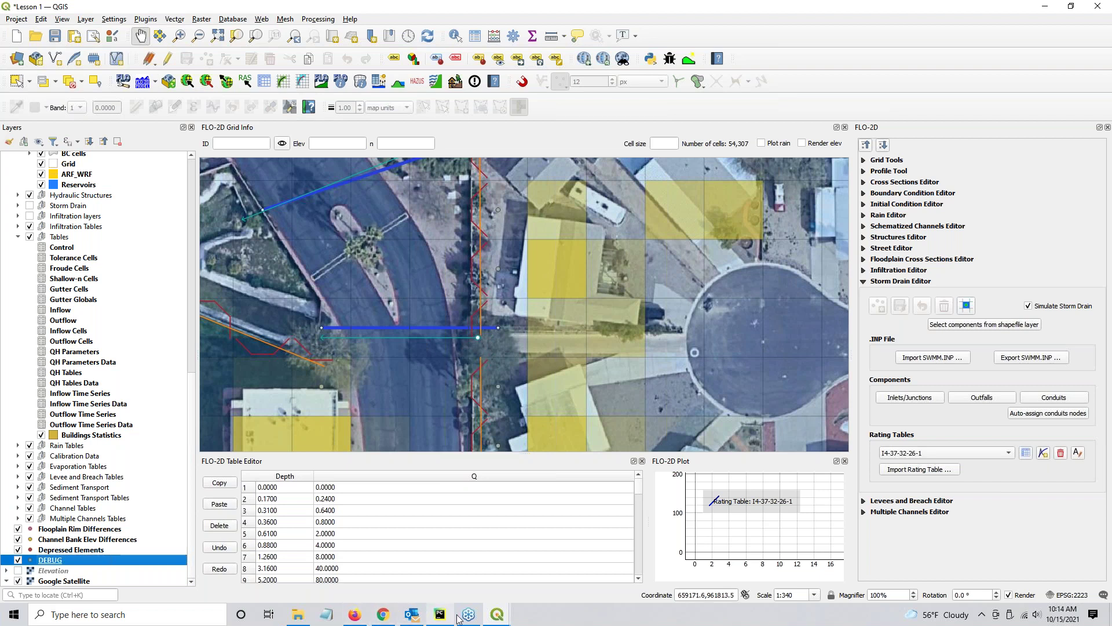
Step: Zoom to cell 22655, flagged for a hydraulic structure on a levee, and clear the DEBUG table from the map
{"action": "left_click", "coordinate": [496, 619]}
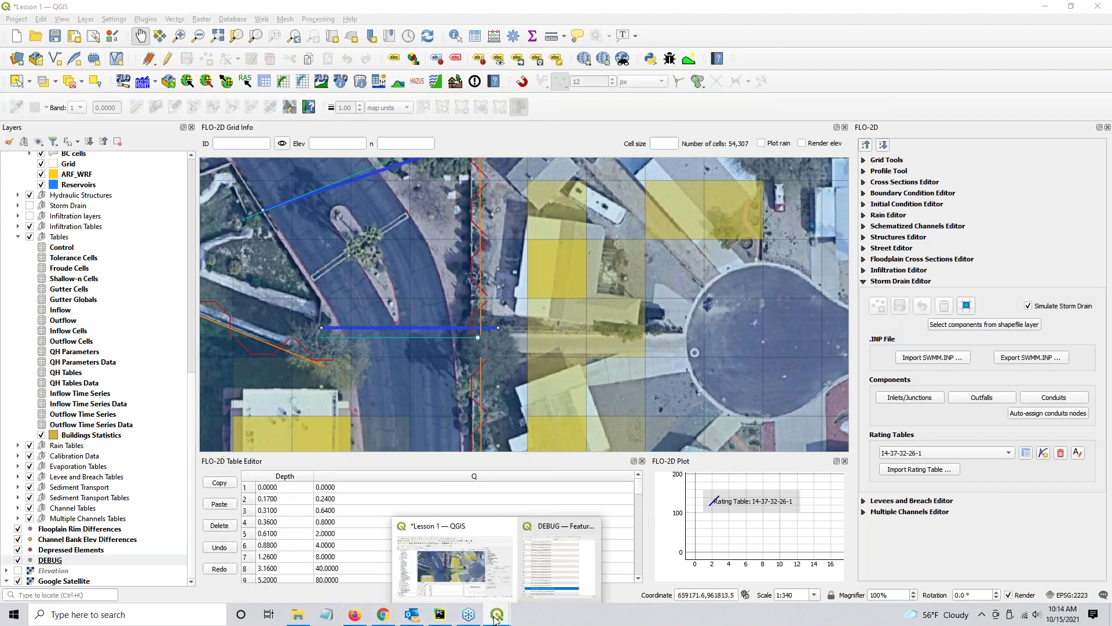
{"action": "left_click", "coordinate": [561, 576]}
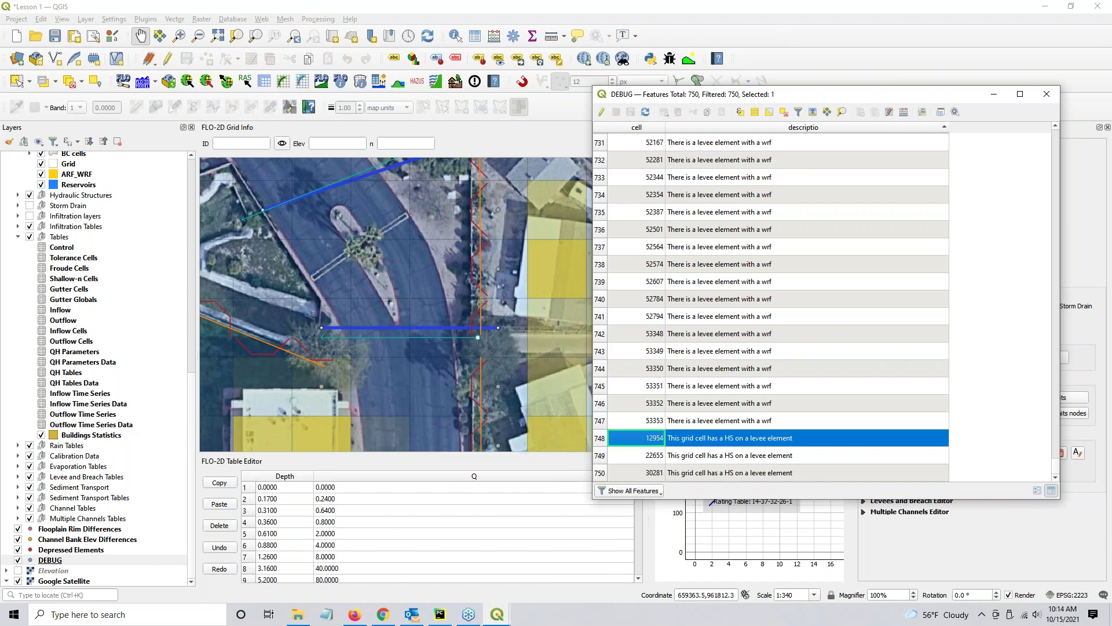
{"action": "left_click", "coordinate": [599, 456]}
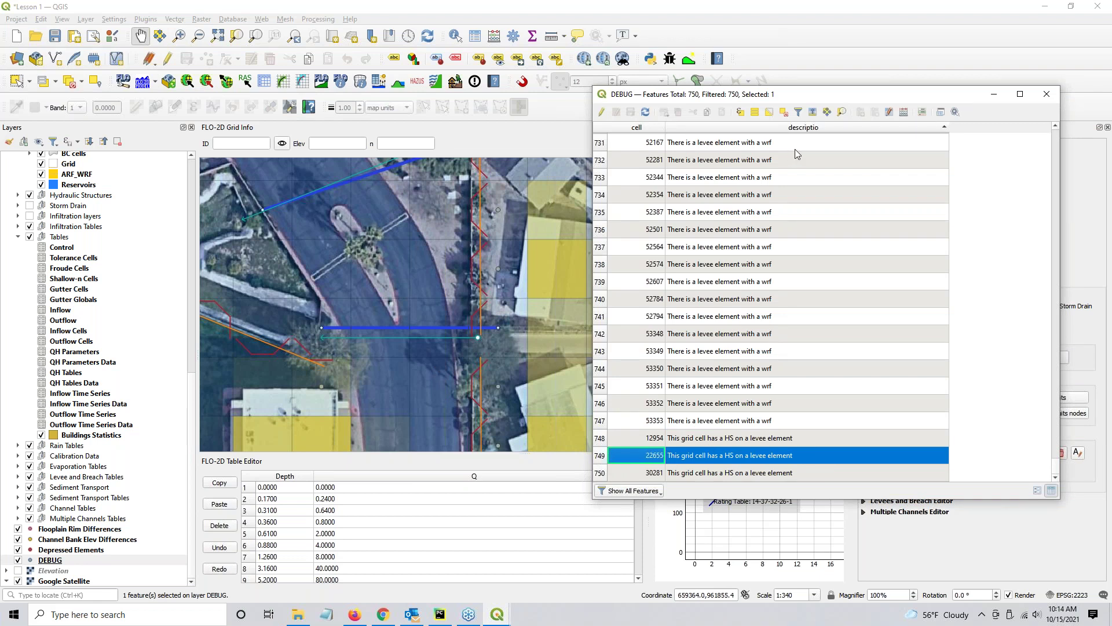
{"action": "left_click", "coordinate": [846, 111]}
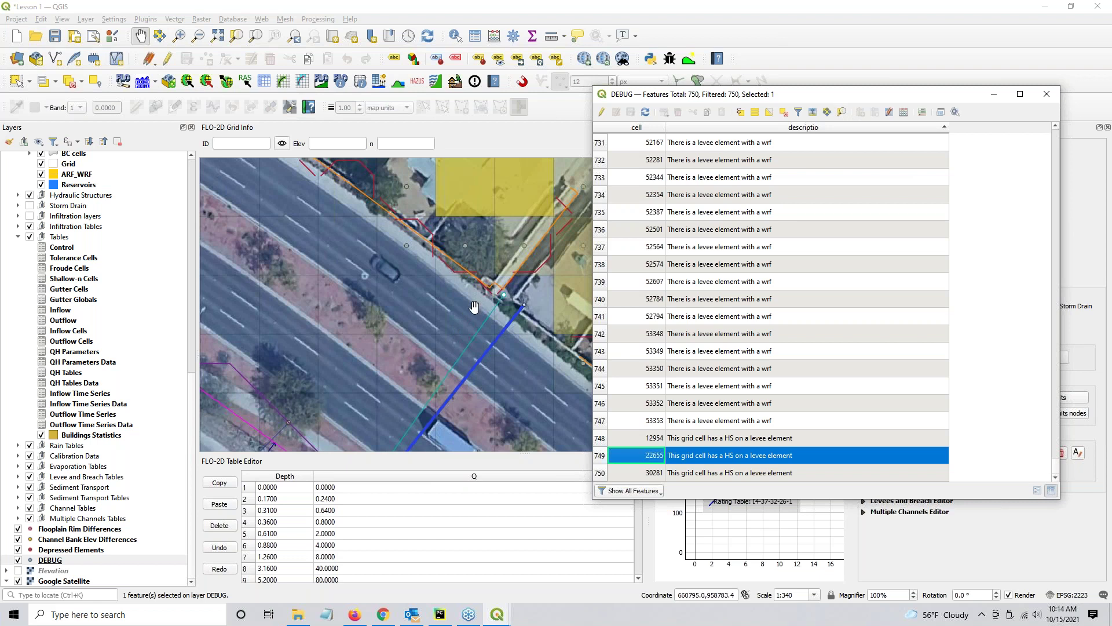
{"action": "left_click_drag", "start_coordinate": [817, 93], "coordinate": [1111, 72]}
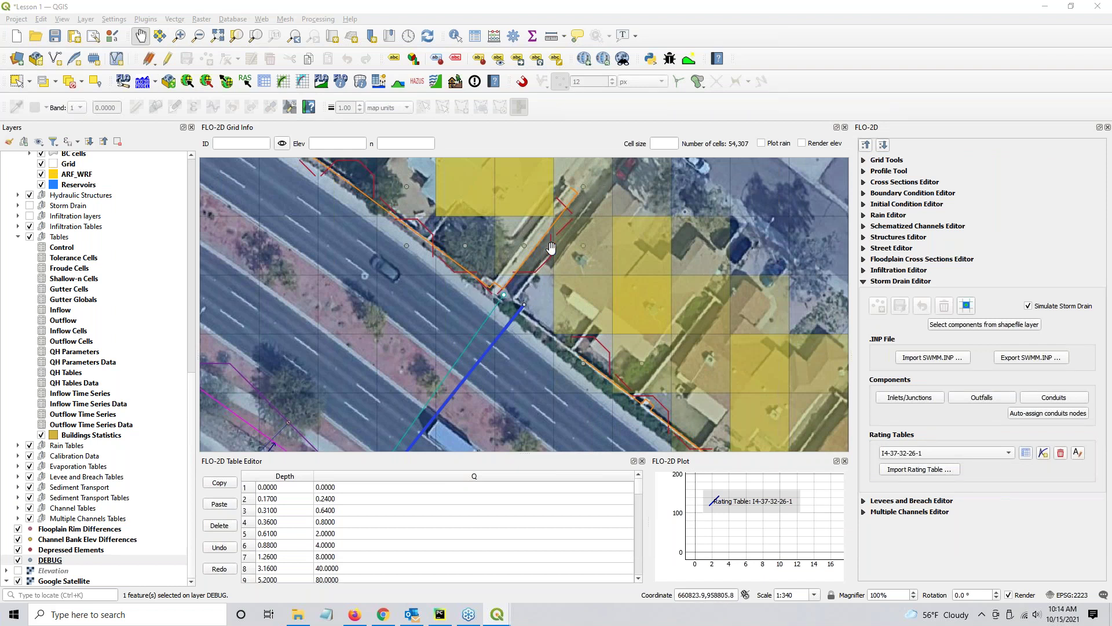
{"action": "left_click_drag", "start_coordinate": [505, 281], "coordinate": [442, 338]}
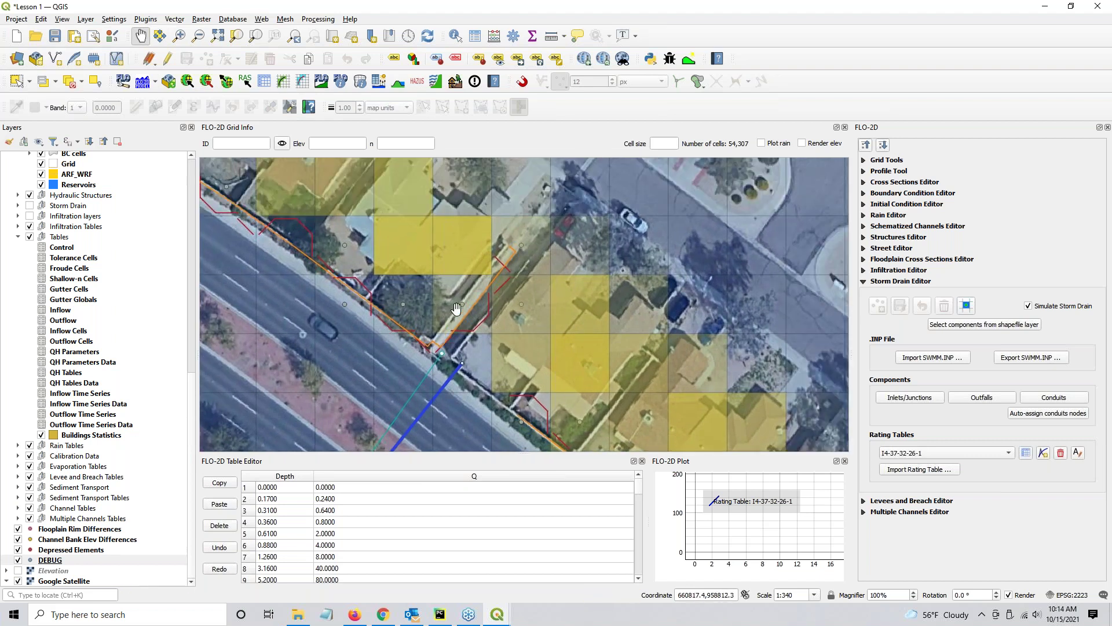
Step: In the Levee Lines layer, move the levee's corner vertices beside the structure inlet back to clear the channel opening at cell 22655
{"action": "scroll", "coordinate": [79, 276], "scroll_direction": "up", "scroll_amount": 3}
{"action": "scroll", "coordinate": [79, 280], "scroll_direction": "up", "scroll_amount": 8}
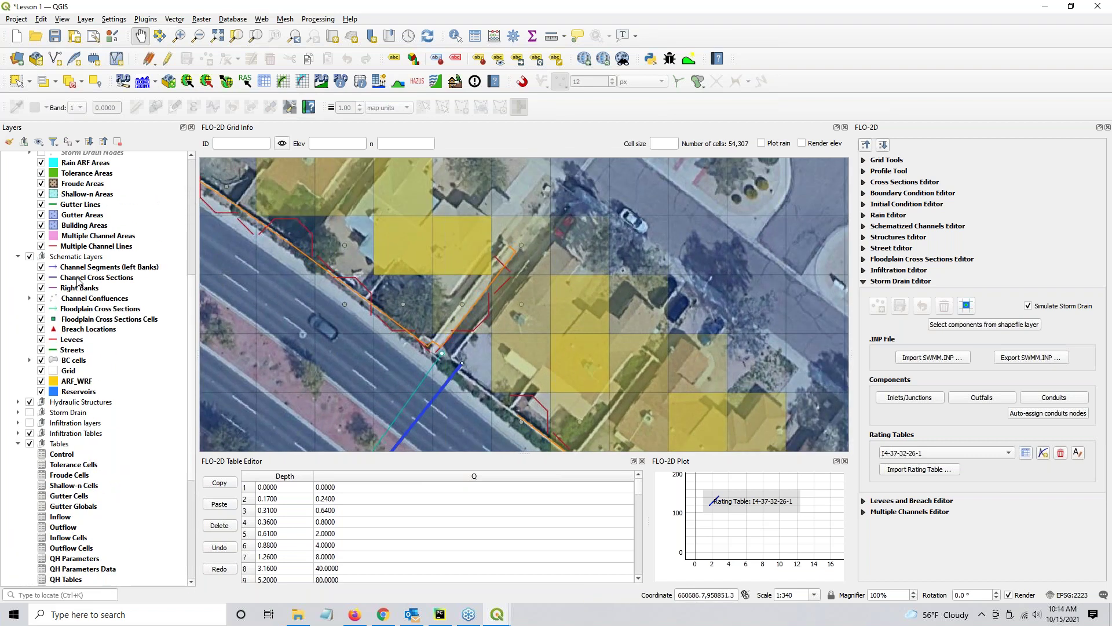
{"action": "left_click", "coordinate": [76, 177]}
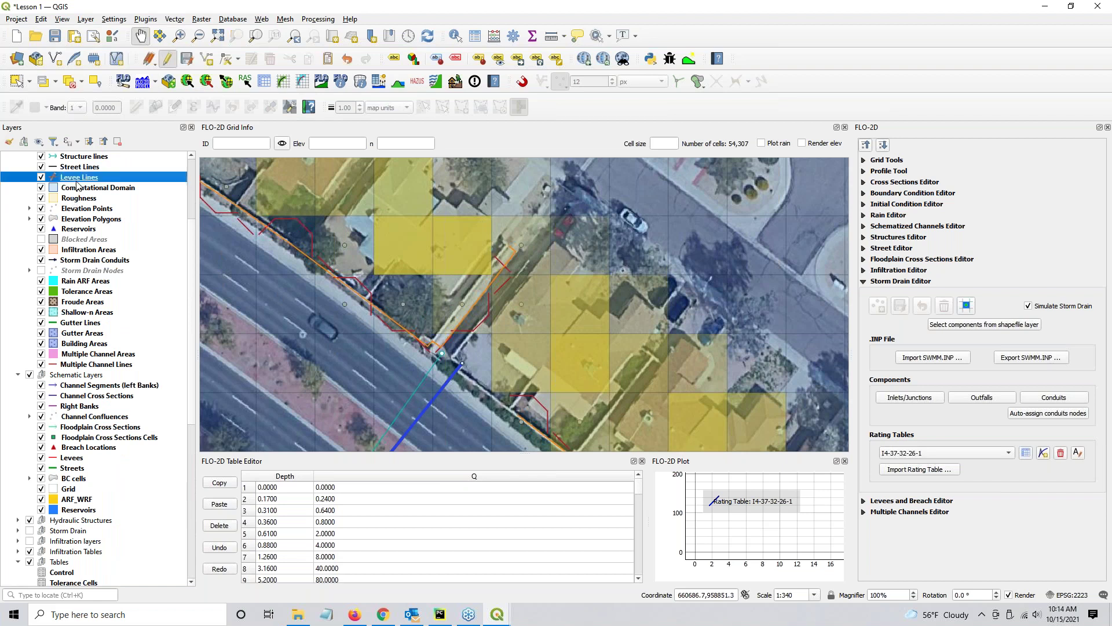
{"action": "left_click", "coordinate": [227, 58]}
{"action": "left_click", "coordinate": [510, 246]}
{"action": "left_click", "coordinate": [517, 251]}
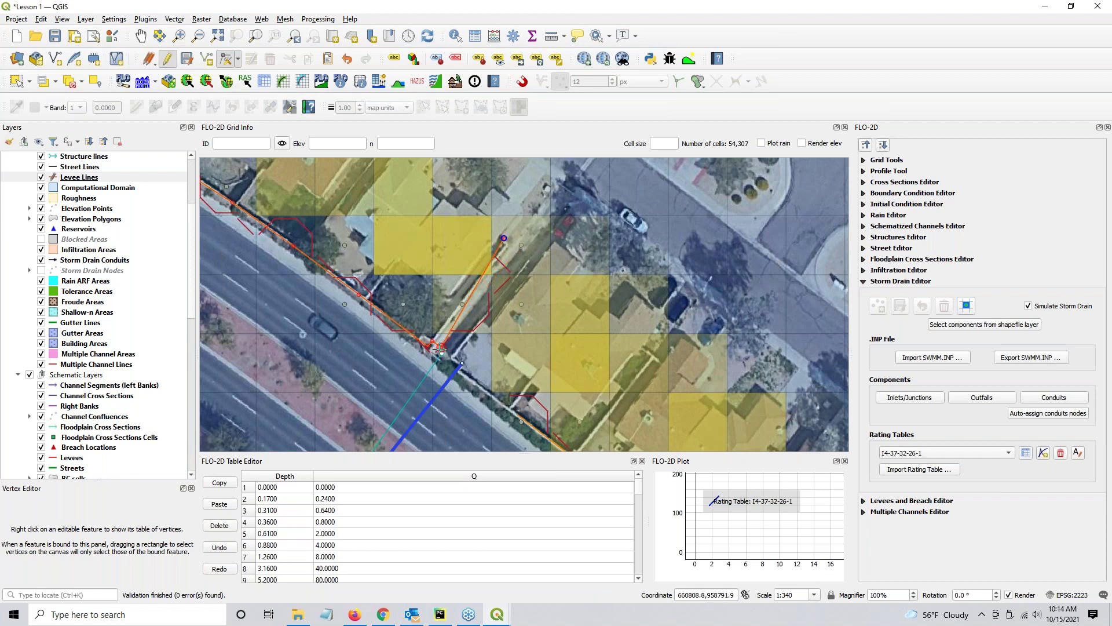
{"action": "left_click_drag", "start_coordinate": [441, 348], "coordinate": [432, 341]}
{"action": "double_click", "coordinate": [451, 299]}
{"action": "left_click_drag", "start_coordinate": [435, 348], "coordinate": [422, 329]}
Step: Save the Levee Lines edits and create schematic layers from the user levees, deleting the duplicated levee direction with the lower crest elevation
{"action": "left_click", "coordinate": [402, 81]}
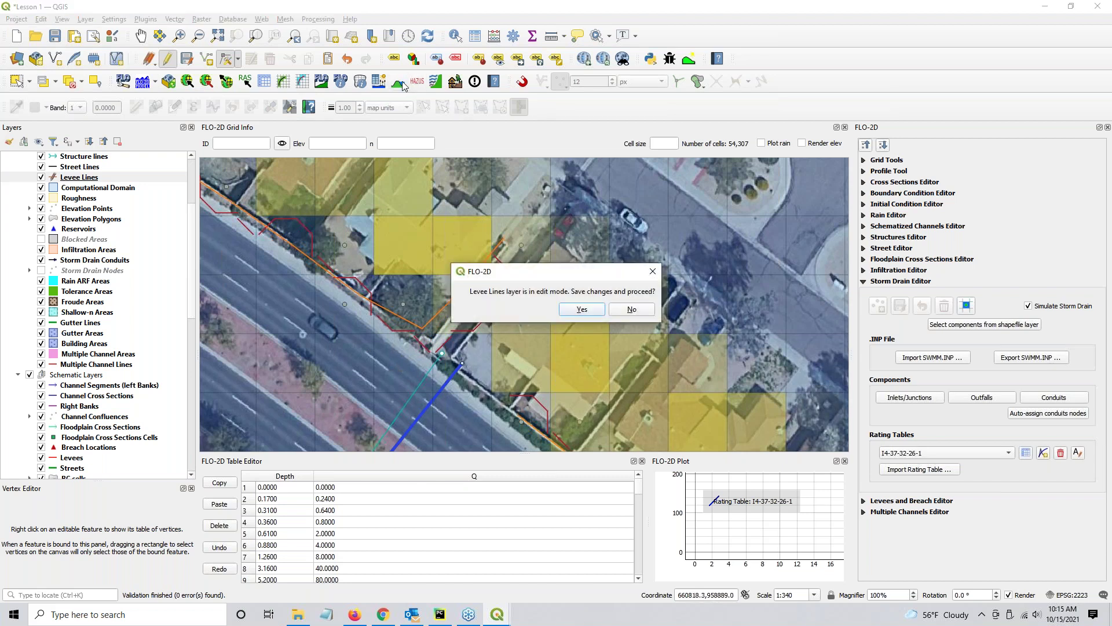
{"action": "left_click", "coordinate": [582, 310]}
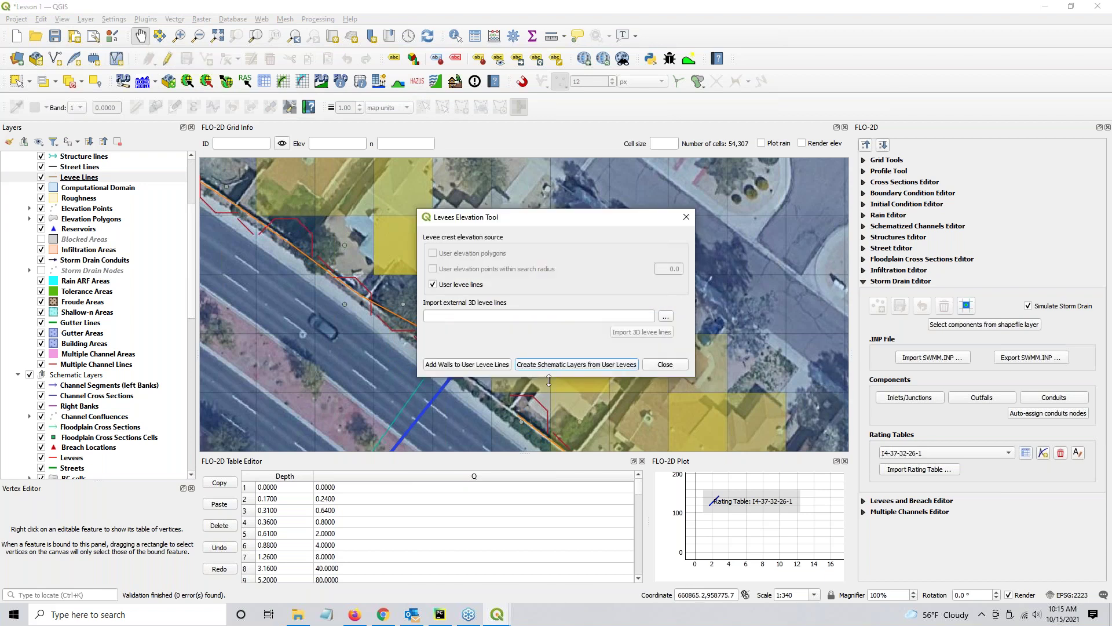
{"action": "left_click", "coordinate": [553, 366]}
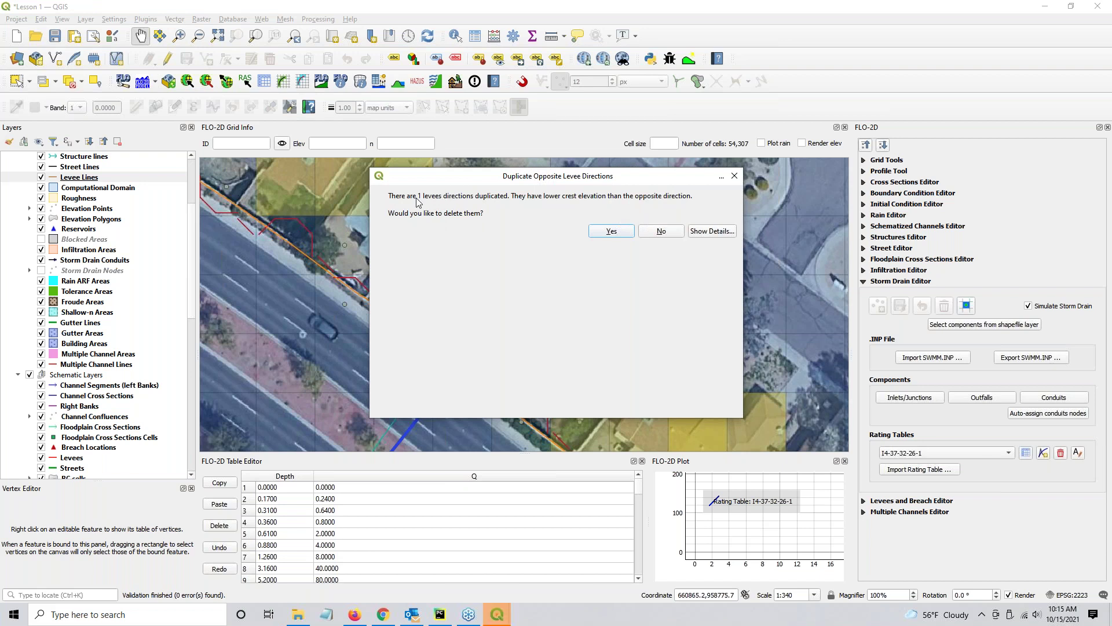
{"action": "left_click", "coordinate": [612, 231]}
{"action": "left_click", "coordinate": [618, 333]}
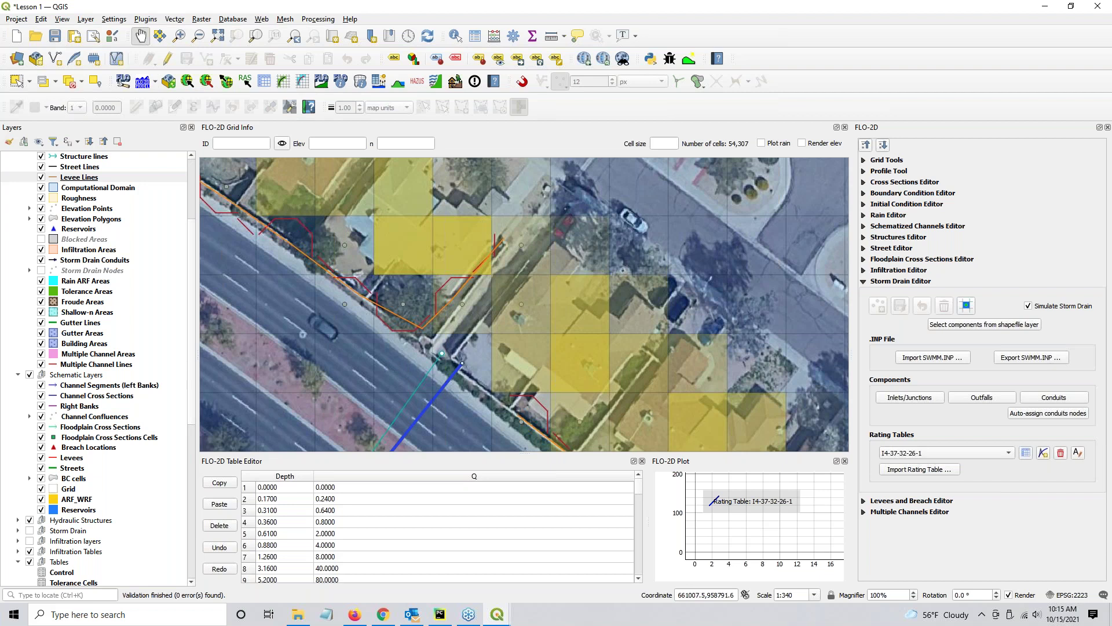
Step: Zoom to cell 30281, the last "HS on a levee element" row, and examine the levees along the channel leading to the structure
{"action": "left_click", "coordinate": [599, 464]}
{"action": "left_click", "coordinate": [549, 464]}
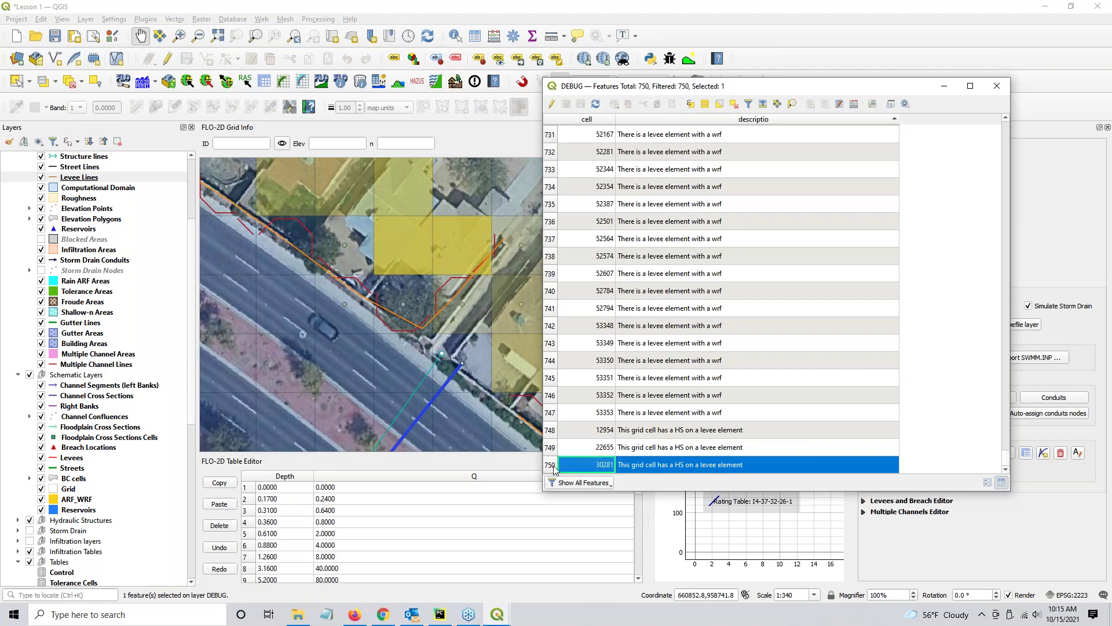
{"action": "left_click", "coordinate": [792, 104]}
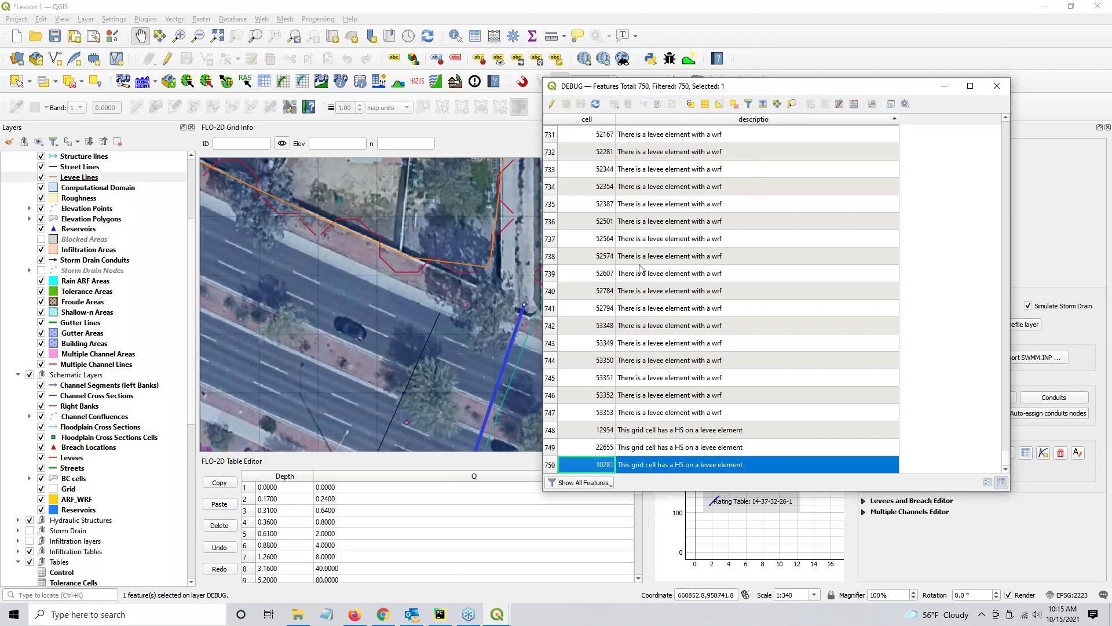
{"action": "left_click_drag", "start_coordinate": [728, 86], "coordinate": [942, 78]}
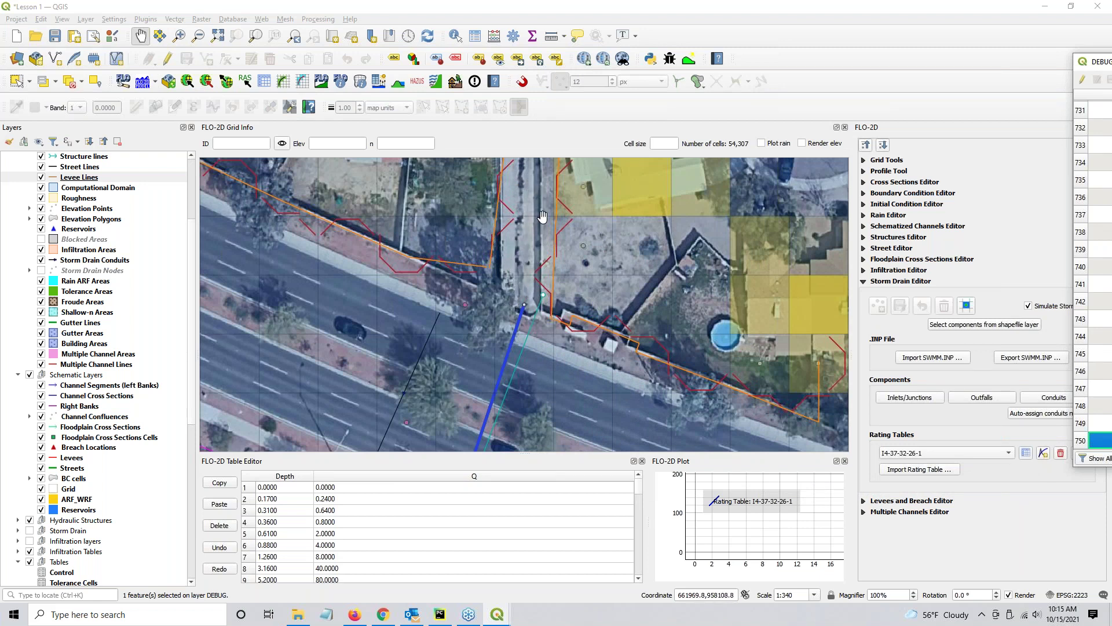
{"action": "left_click_drag", "start_coordinate": [574, 247], "coordinate": [564, 366]}
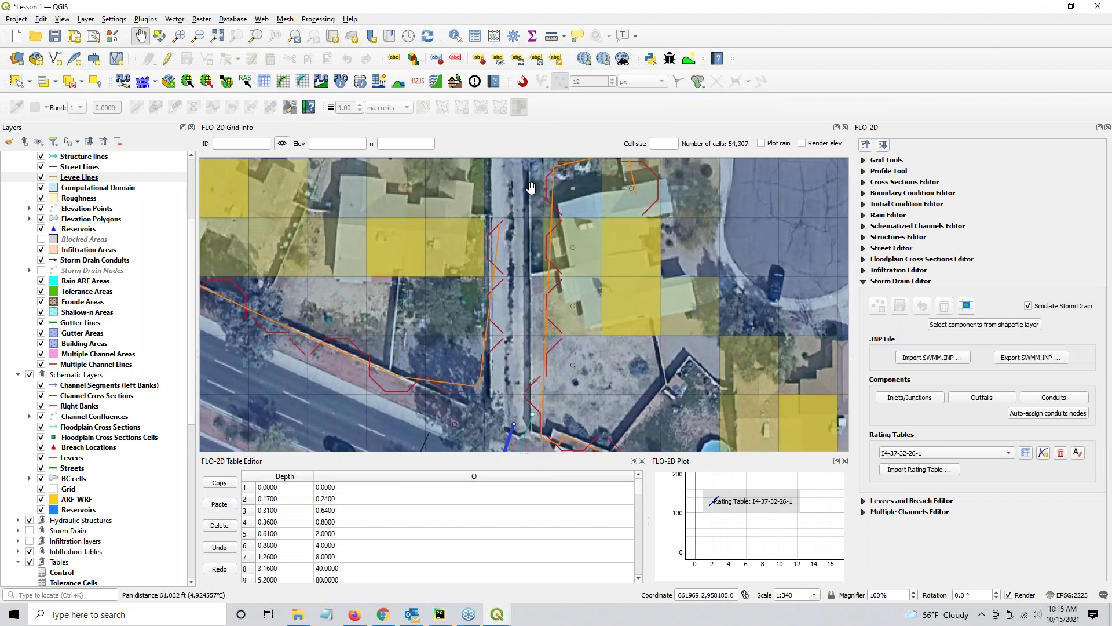
{"action": "left_click_drag", "start_coordinate": [530, 188], "coordinate": [504, 284]}
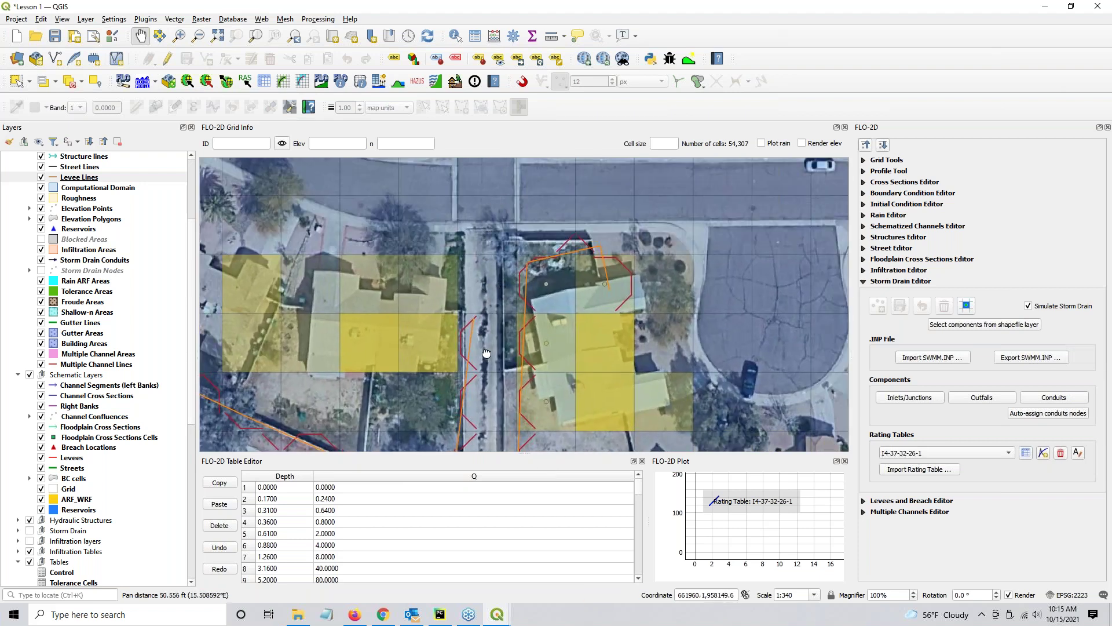
{"action": "left_click_drag", "start_coordinate": [485, 354], "coordinate": [453, 268]}
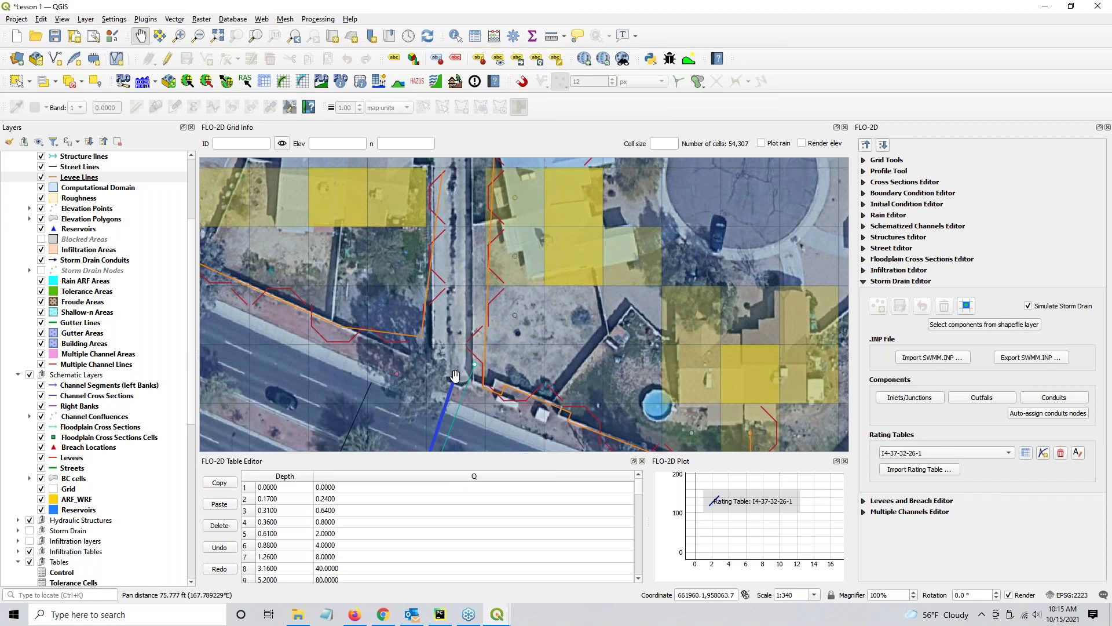
{"action": "left_click_drag", "start_coordinate": [456, 374], "coordinate": [472, 305]}
{"action": "scroll", "coordinate": [472, 305], "scroll_direction": "down", "scroll_amount": 1}
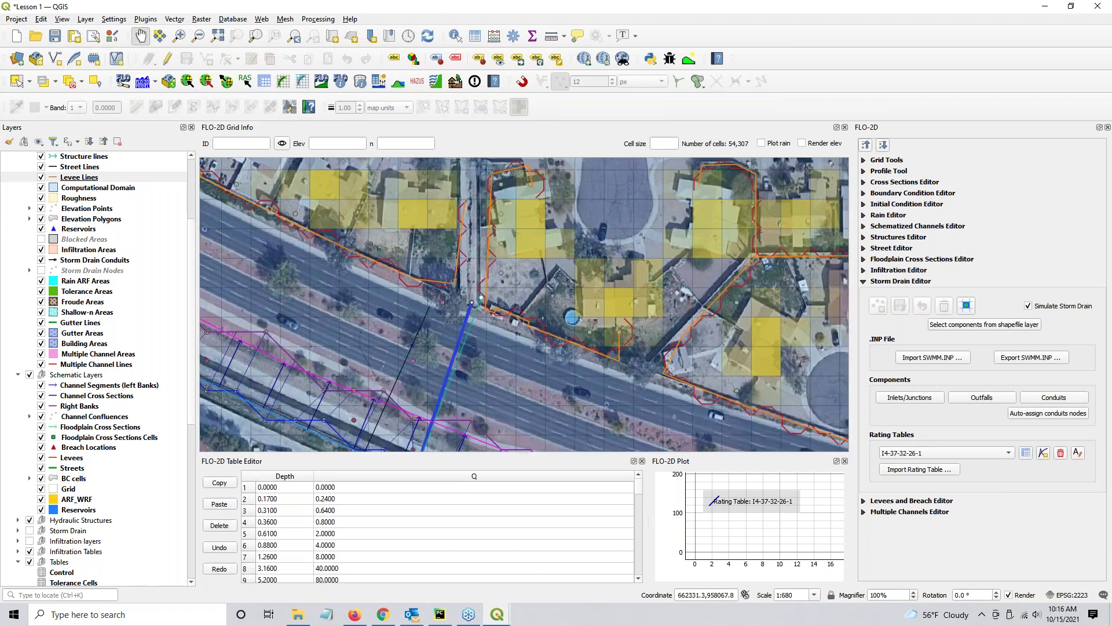
Step: Enable editing on the DEBUG table and add a text field named CorrNotes with a length of 50
{"action": "left_click_drag", "start_coordinate": [1111, 43], "coordinate": [749, 44]}
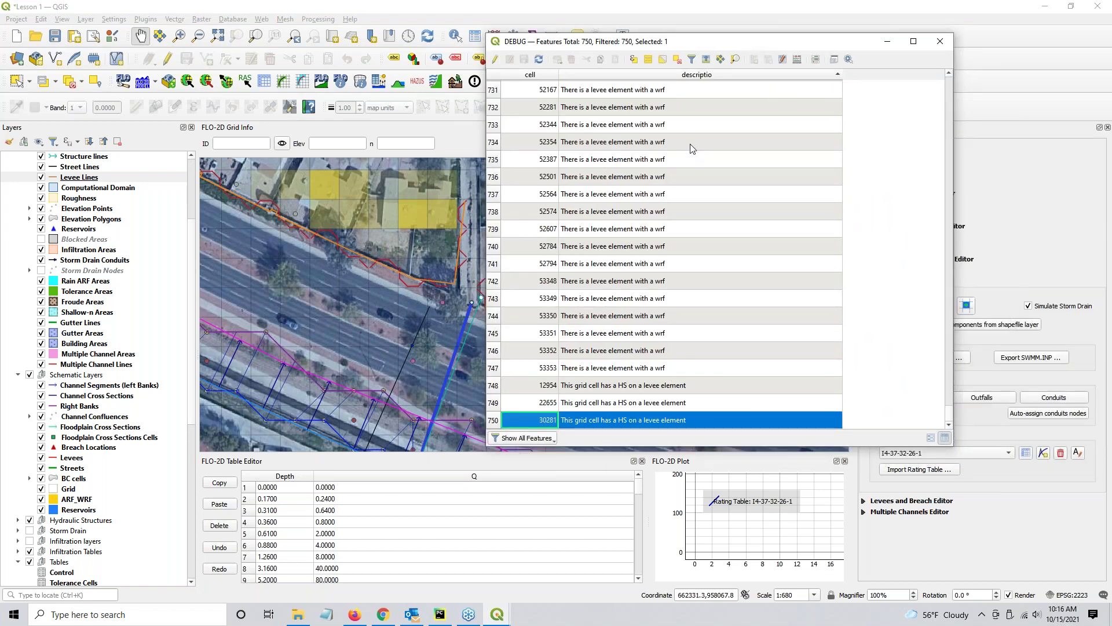
{"action": "left_click", "coordinate": [494, 59]}
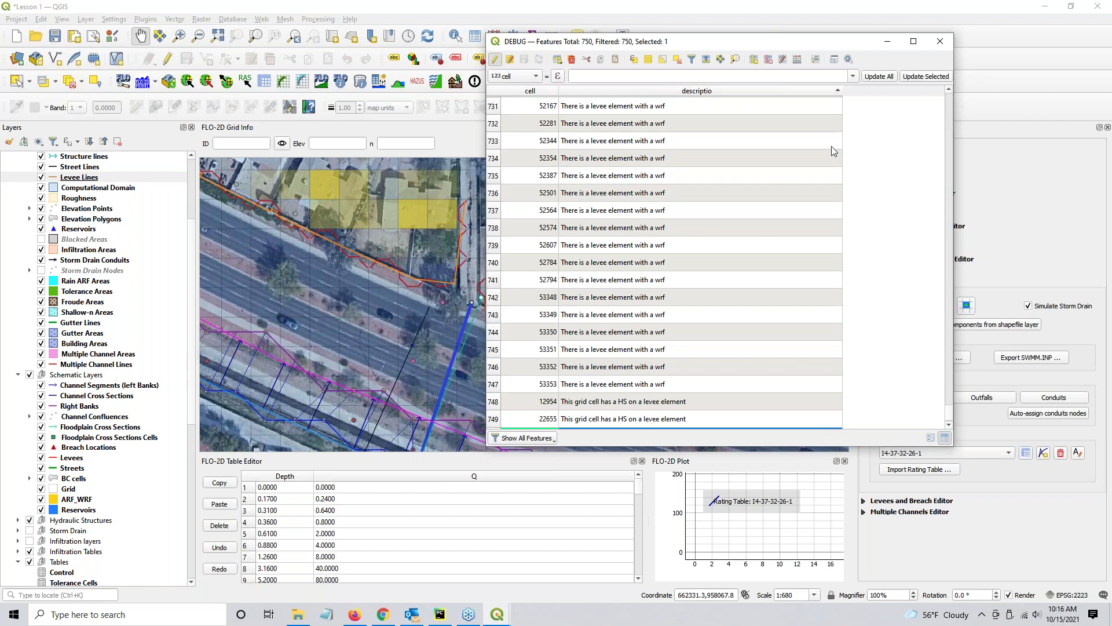
{"action": "left_click", "coordinate": [754, 60]}
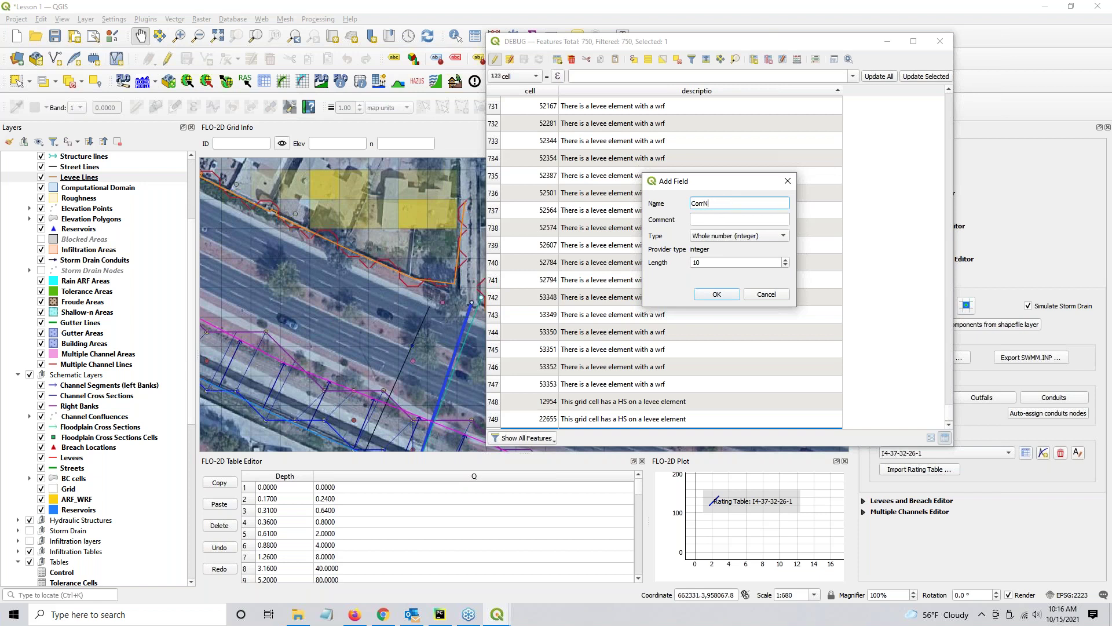
{"action": "left_click", "coordinate": [714, 242]}
{"action": "left_click", "coordinate": [721, 273]}
{"action": "double_click", "coordinate": [696, 262]}
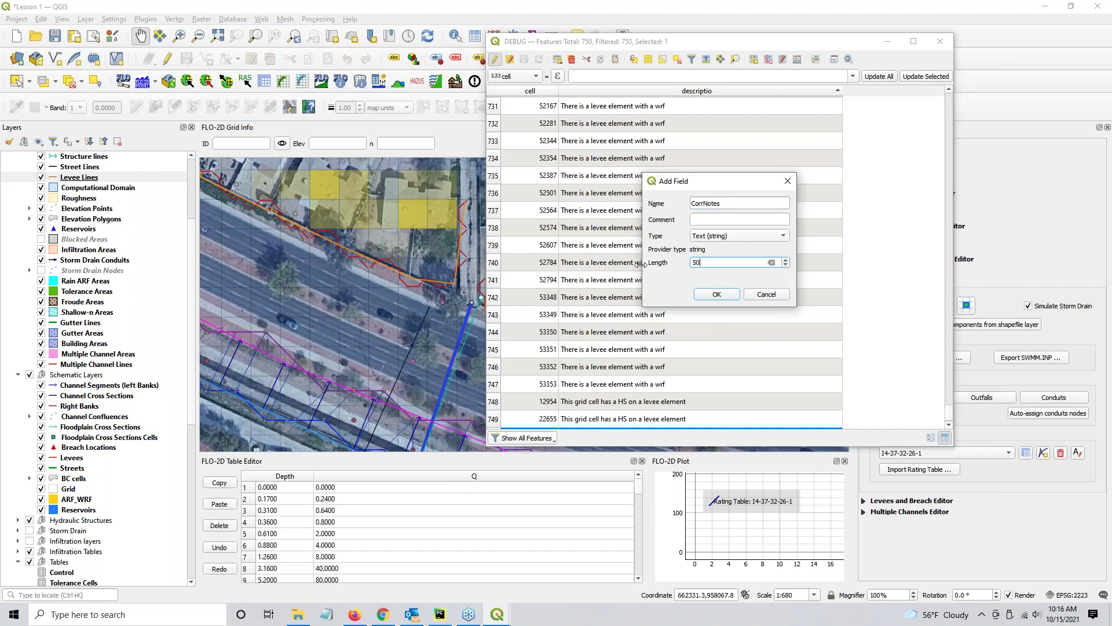
{"action": "left_click", "coordinate": [715, 295]}
Step: Enter the CorrNotes "Adjusted levee so water can get to structure" for cell 22655 and "No adjustment needed" for cell 30281
{"action": "double_click", "coordinate": [864, 106]}
{"action": "scroll", "coordinate": [823, 301], "scroll_direction": "down", "scroll_amount": 1}
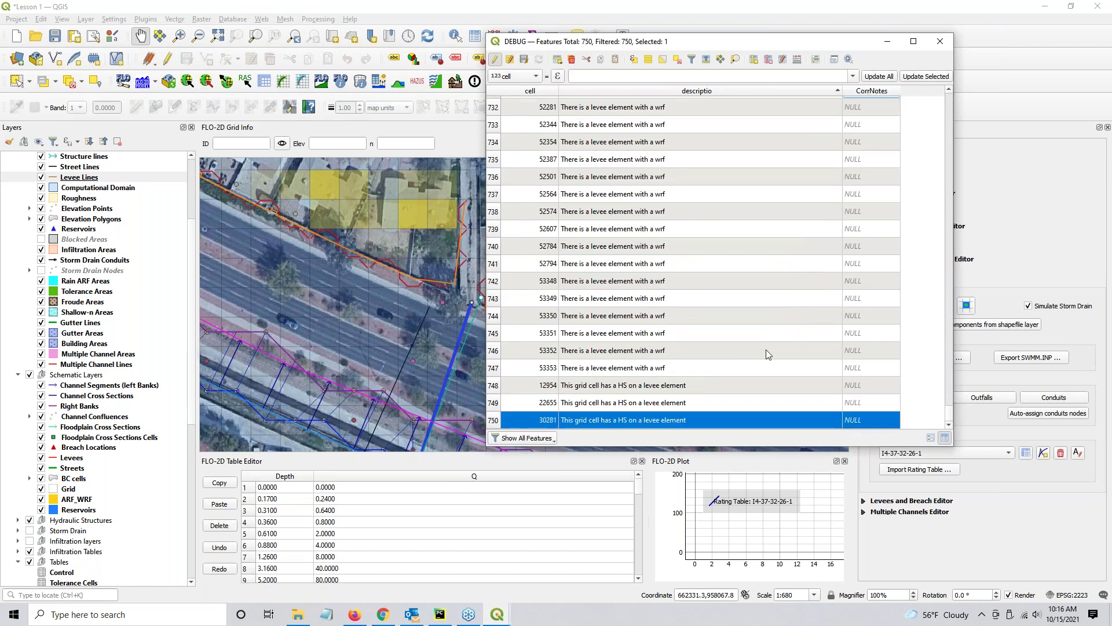
{"action": "double_click", "coordinate": [851, 404]}
{"action": "type", "text": "A"}
{"action": "type", "text": "djusted levee so "}
{"action": "type", "text": "water can get to struc"}
{"action": "type", "text": "ture"}
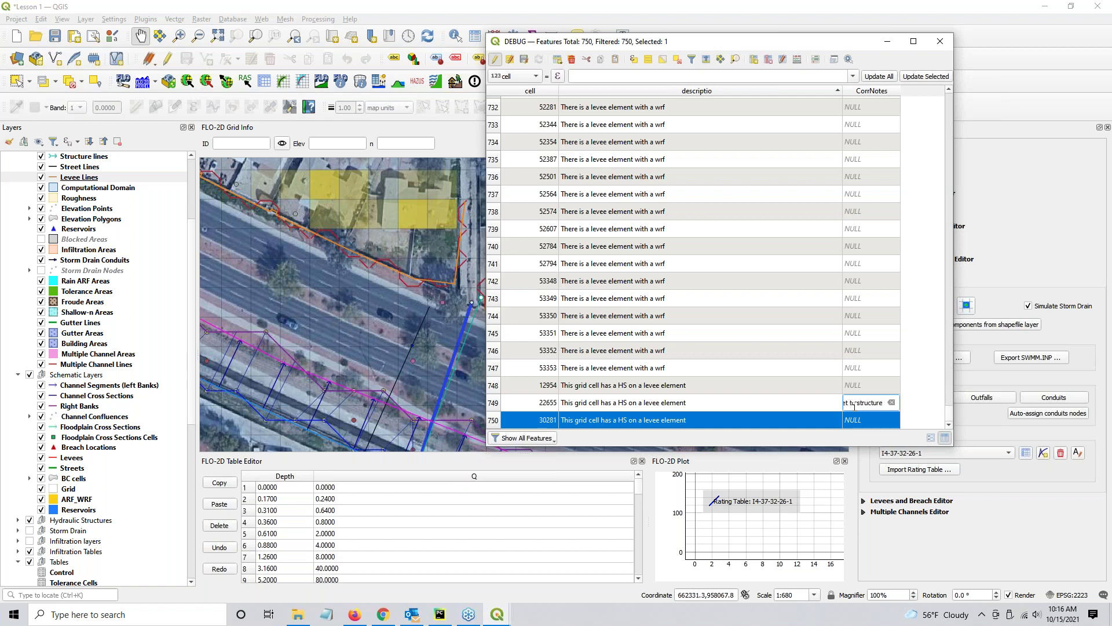
{"action": "left_click", "coordinate": [873, 421]}
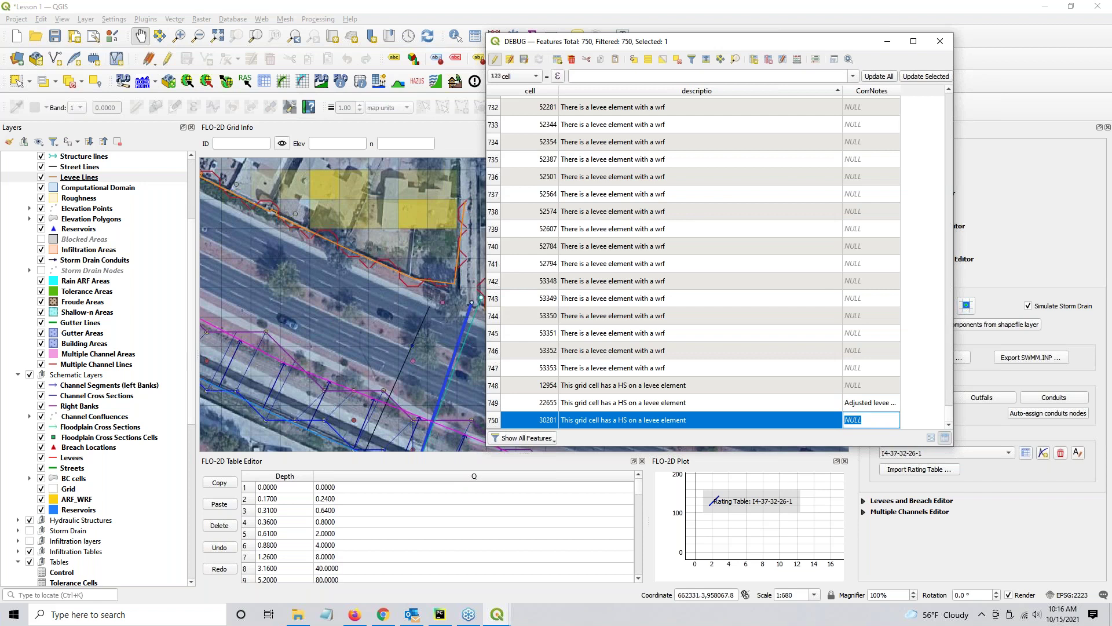
{"action": "type", "text": "No adjustment needed"}
Step: Widen the CorrNotes column to show the notes, then save the DEBUG table edits and end the edit session
{"action": "left_click_drag", "start_coordinate": [843, 92], "coordinate": [786, 93]}
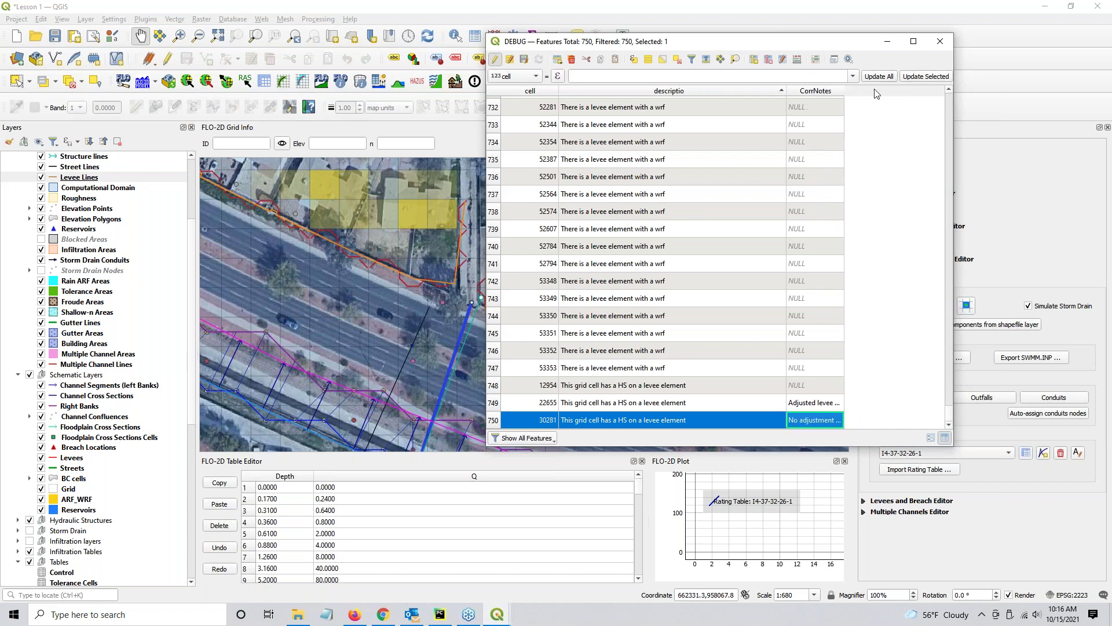
{"action": "double_click", "coordinate": [844, 91]}
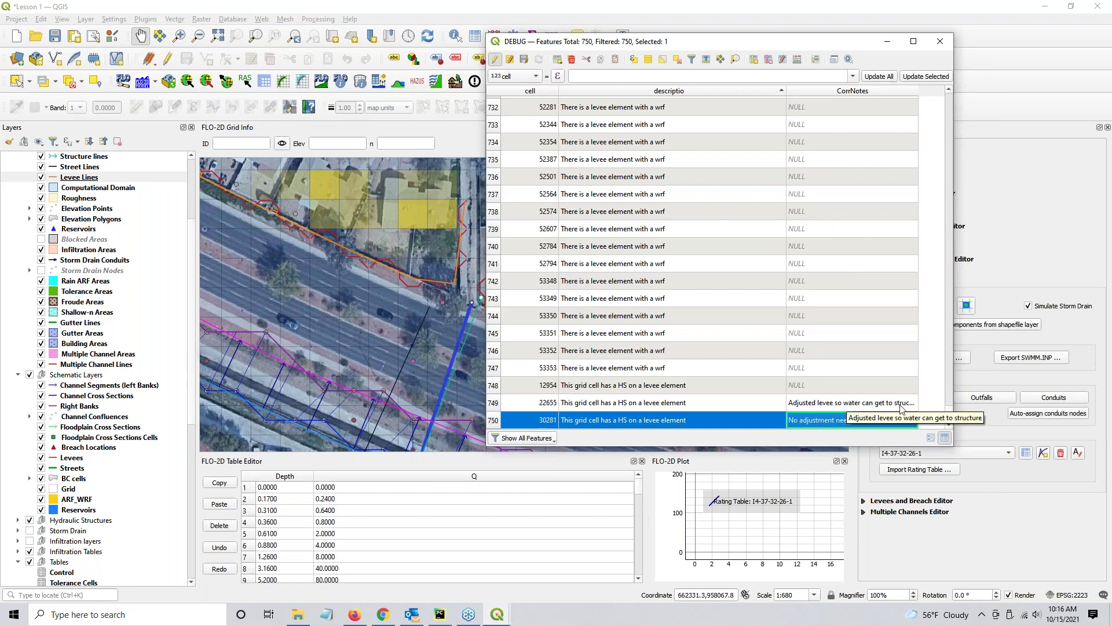
{"action": "double_click", "coordinate": [875, 408]}
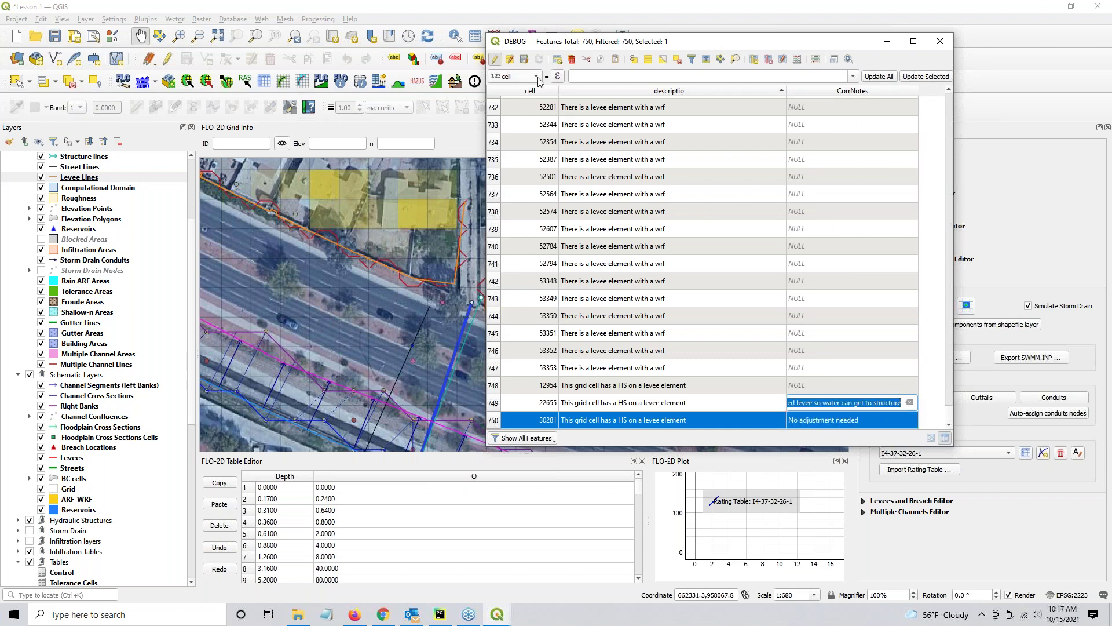
{"action": "left_click", "coordinate": [524, 60]}
{"action": "left_click", "coordinate": [495, 59]}
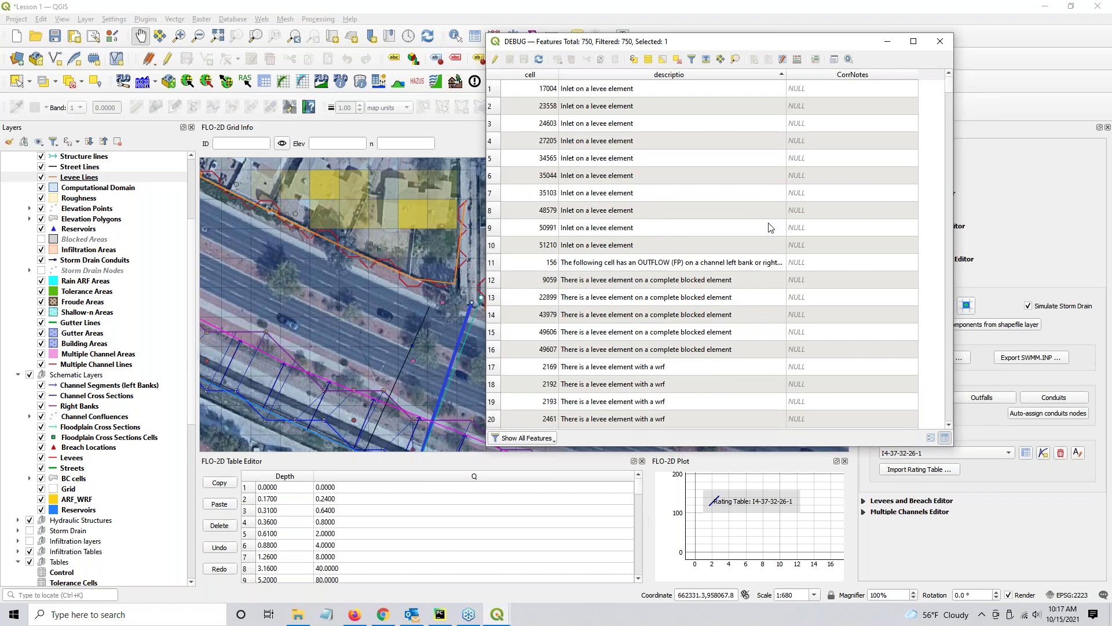
Step: Zoom to cell 17004, the first "Inlet on a levee element" row, and examine the levee beside the storm drain conduit
{"action": "scroll", "coordinate": [737, 293], "scroll_direction": "down", "scroll_amount": 3}
{"action": "scroll", "coordinate": [738, 293], "scroll_direction": "up", "scroll_amount": 3}
{"action": "left_click", "coordinate": [496, 91]}
{"action": "left_click_drag", "start_coordinate": [648, 45], "coordinate": [711, 79]}
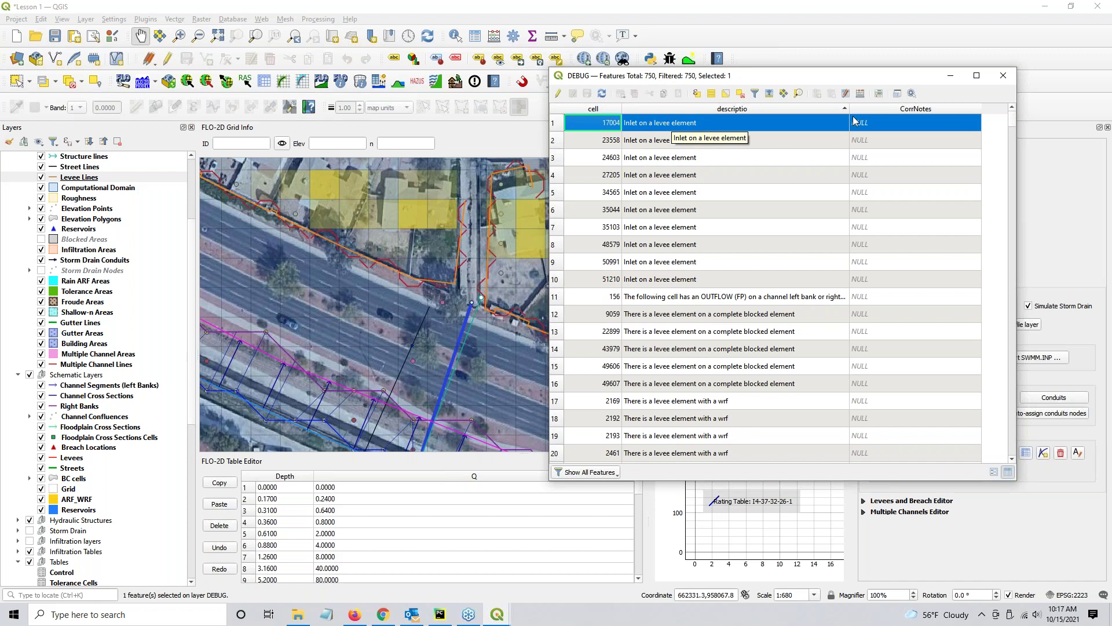
{"action": "left_click", "coordinate": [800, 94]}
{"action": "left_click_drag", "start_coordinate": [794, 77], "coordinate": [1111, 88]}
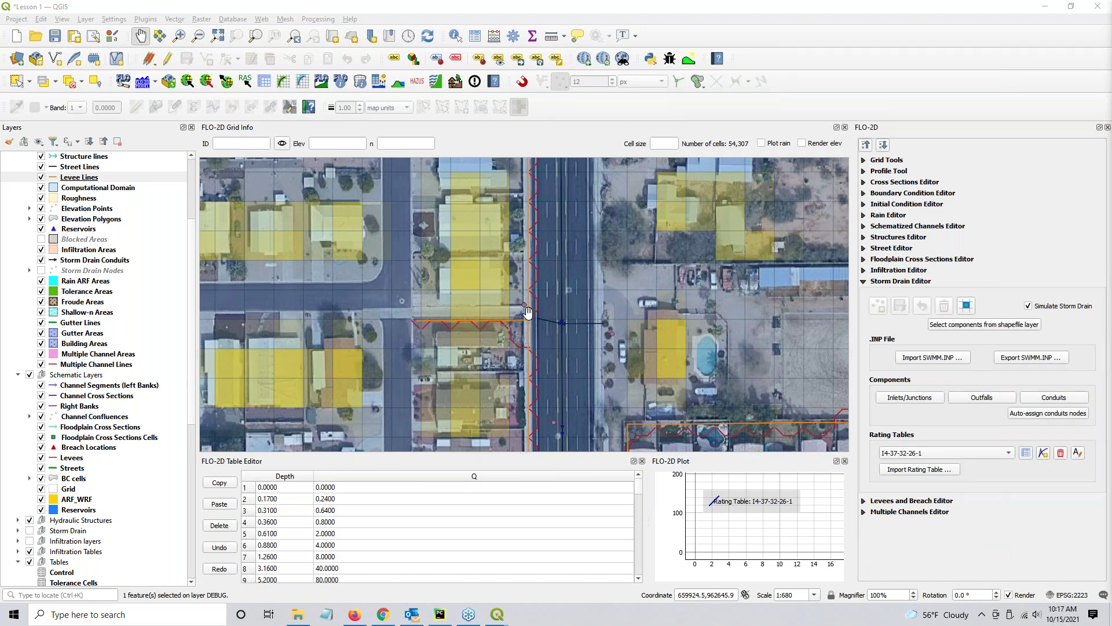
{"action": "scroll", "coordinate": [528, 311], "scroll_direction": "up", "scroll_amount": 2}
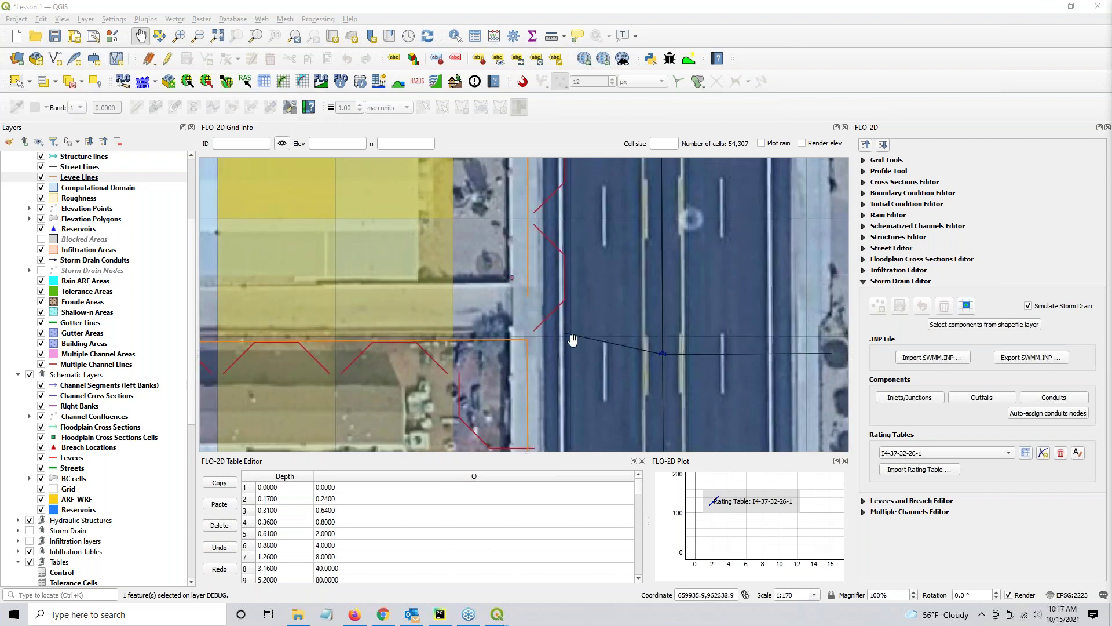
{"action": "left_click_drag", "start_coordinate": [384, 320], "coordinate": [353, 264]}
{"action": "scroll", "coordinate": [142, 279], "scroll_direction": "up", "scroll_amount": 4}
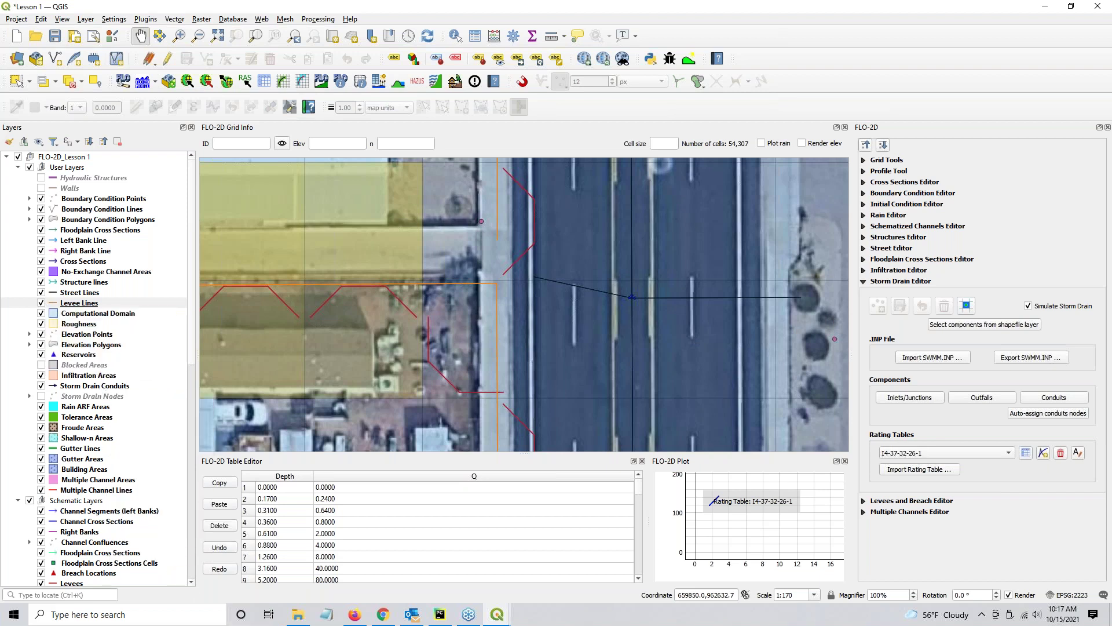
Step: Switch to File Explorer and open the Storm Drain Shapefiles Lesson 3 folder inside QGIS Lesson 3
{"action": "left_click", "coordinate": [297, 614]}
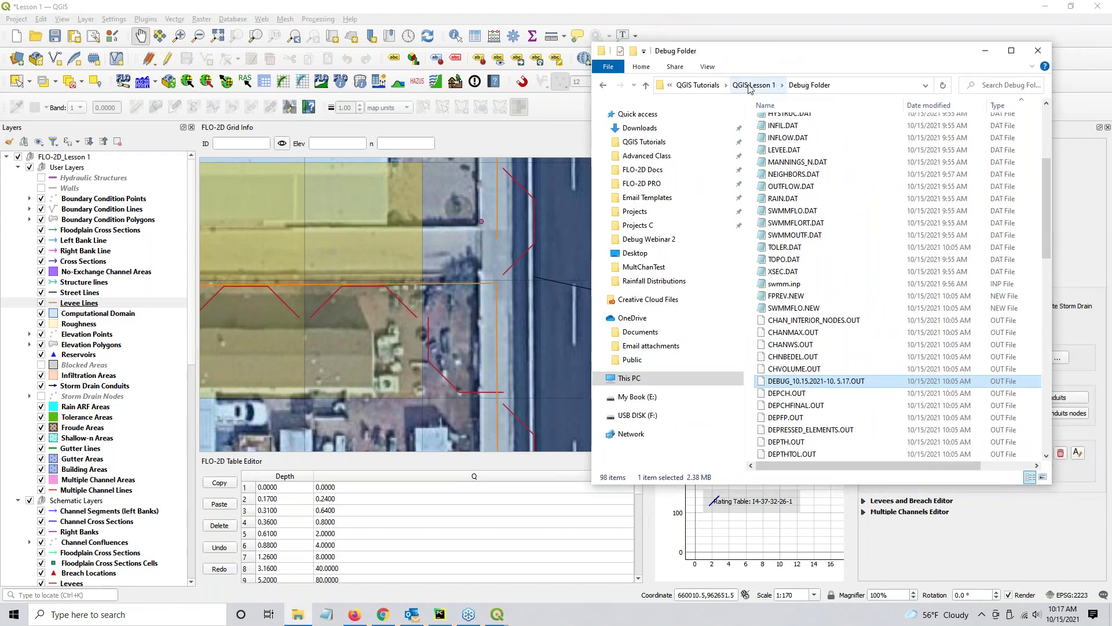
{"action": "left_click", "coordinate": [726, 85]}
{"action": "left_click", "coordinate": [751, 138]}
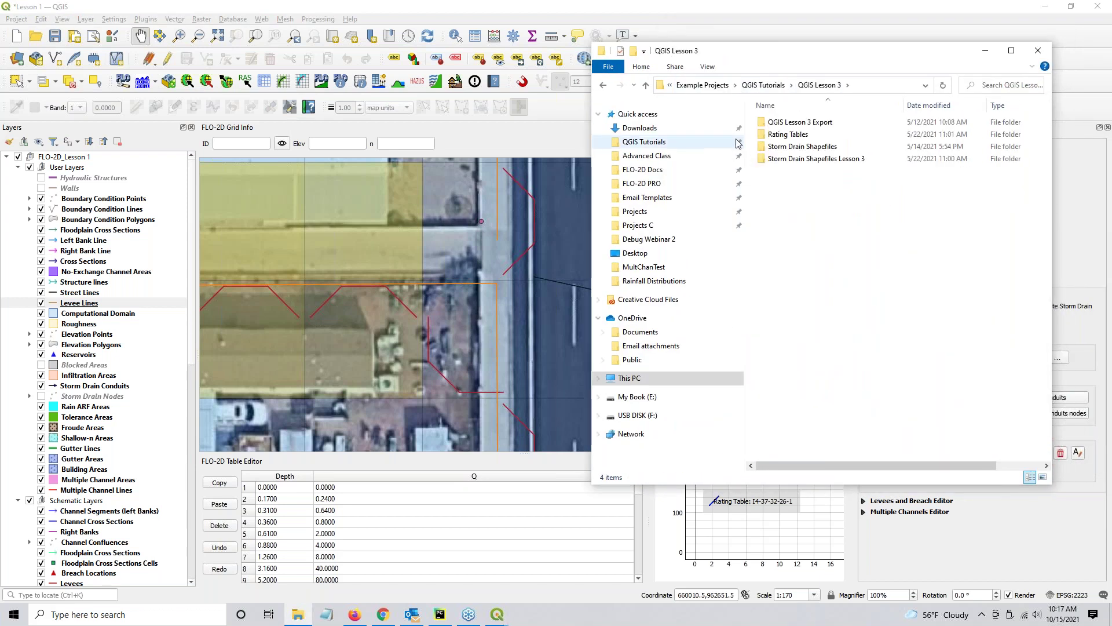
{"action": "double_click", "coordinate": [819, 160]}
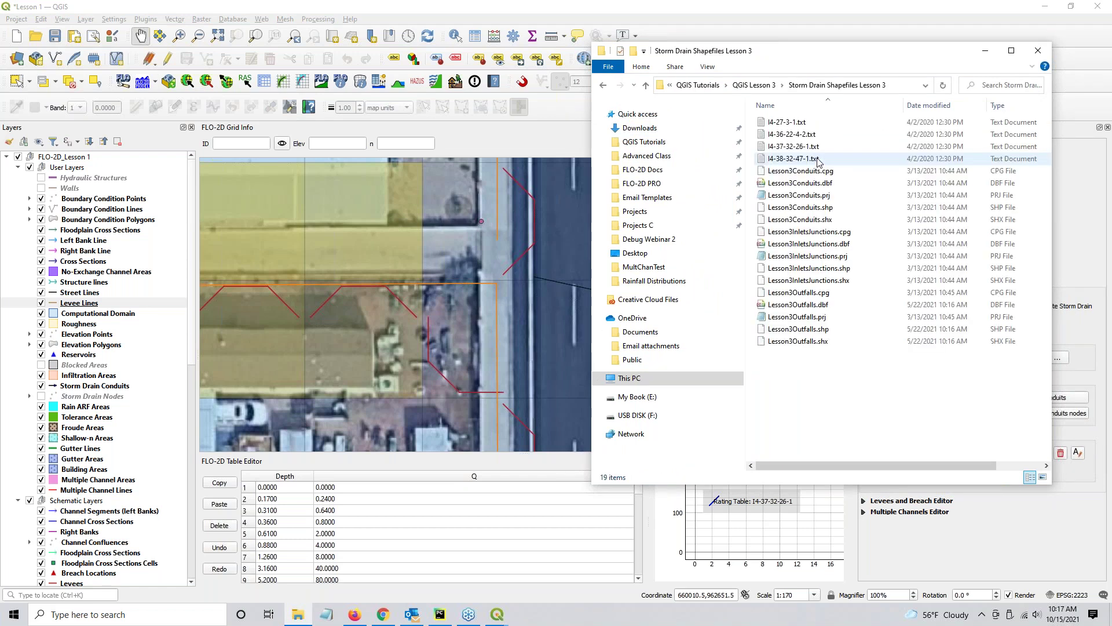
Step: Add Lesson3Conduits.shp, Lesson3InletsJunctions.shp and Lesson3Outfalls.shp to QGIS above the Hydraulic Structures layer in User Layers
{"action": "left_click", "coordinate": [826, 207]}
{"action": "left_click", "coordinate": [839, 268], "text": "ctrl"}
{"action": "left_click", "coordinate": [811, 328], "text": "ctrl"}
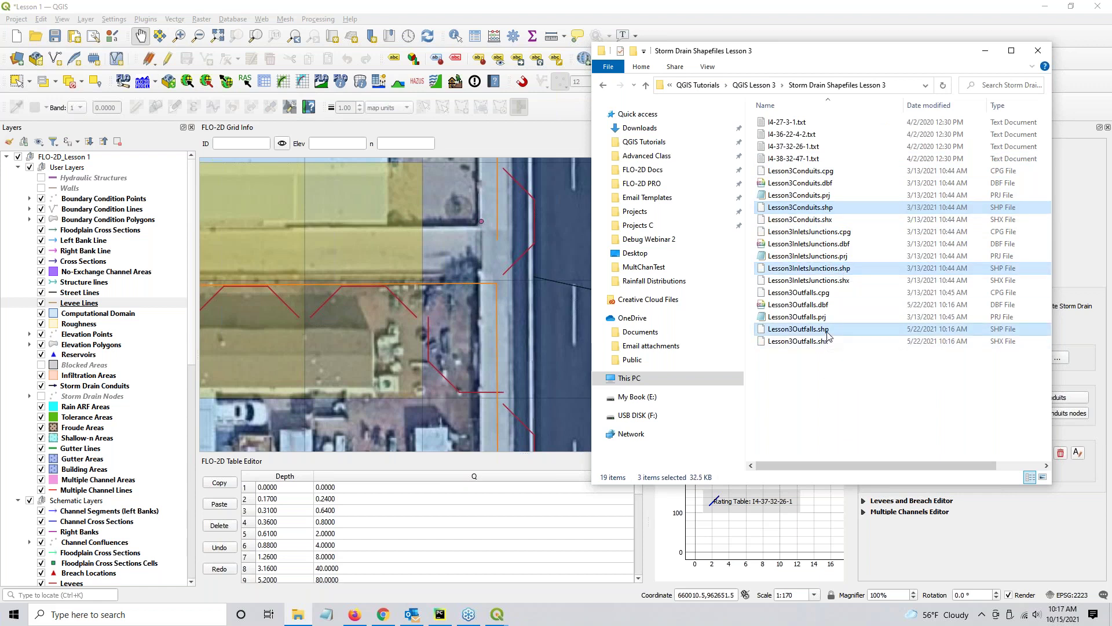
{"action": "left_click", "coordinate": [82, 179]}
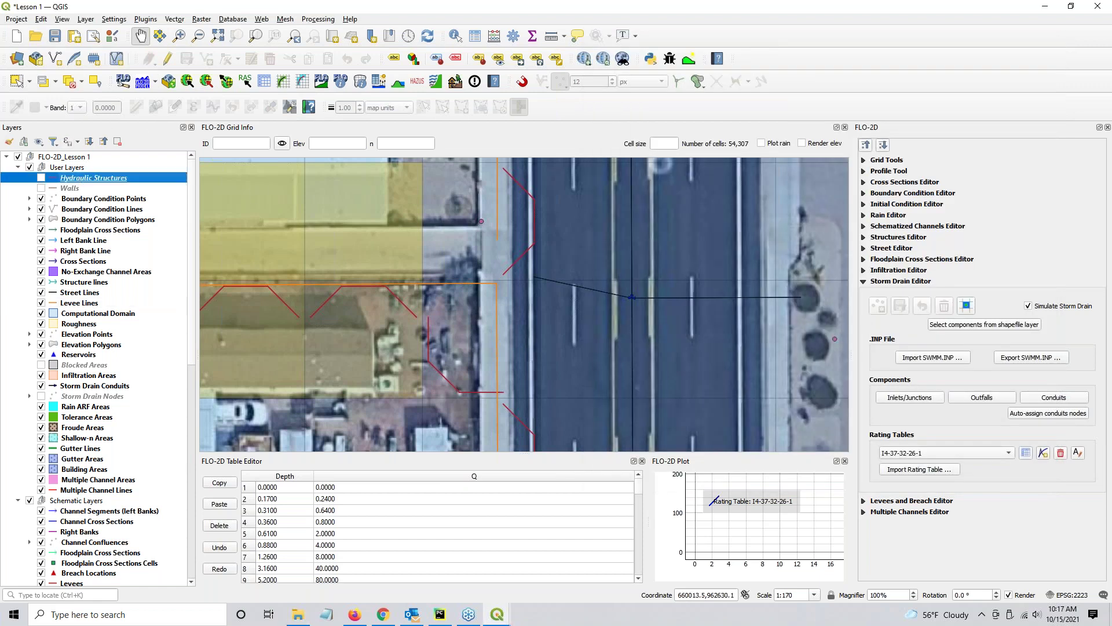
{"action": "left_click", "coordinate": [298, 614]}
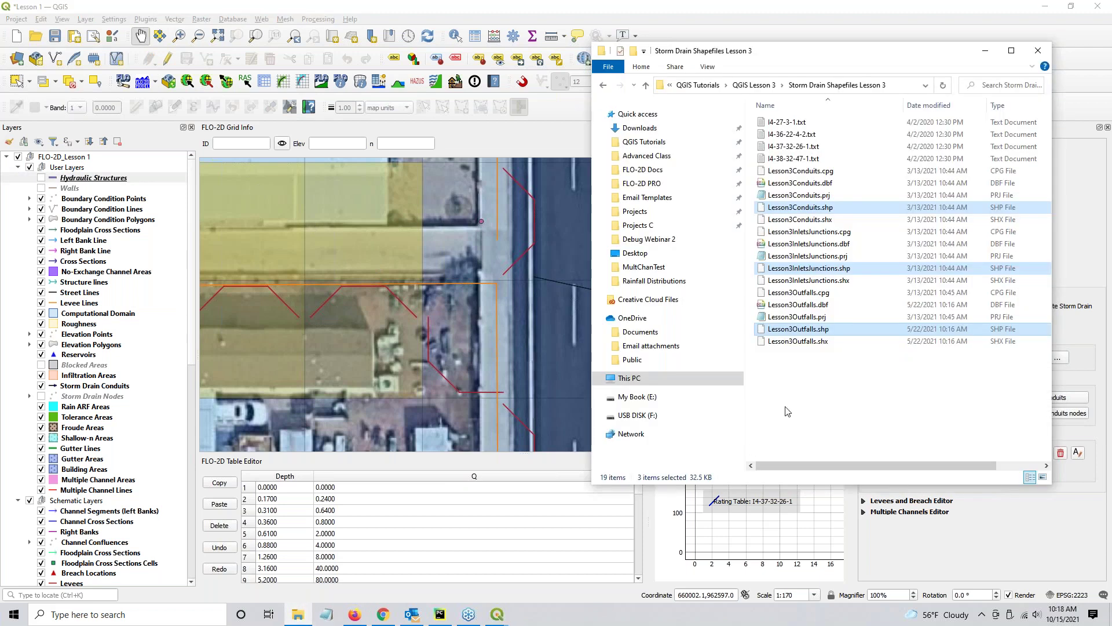
{"action": "left_click_drag", "start_coordinate": [812, 331], "coordinate": [448, 321]}
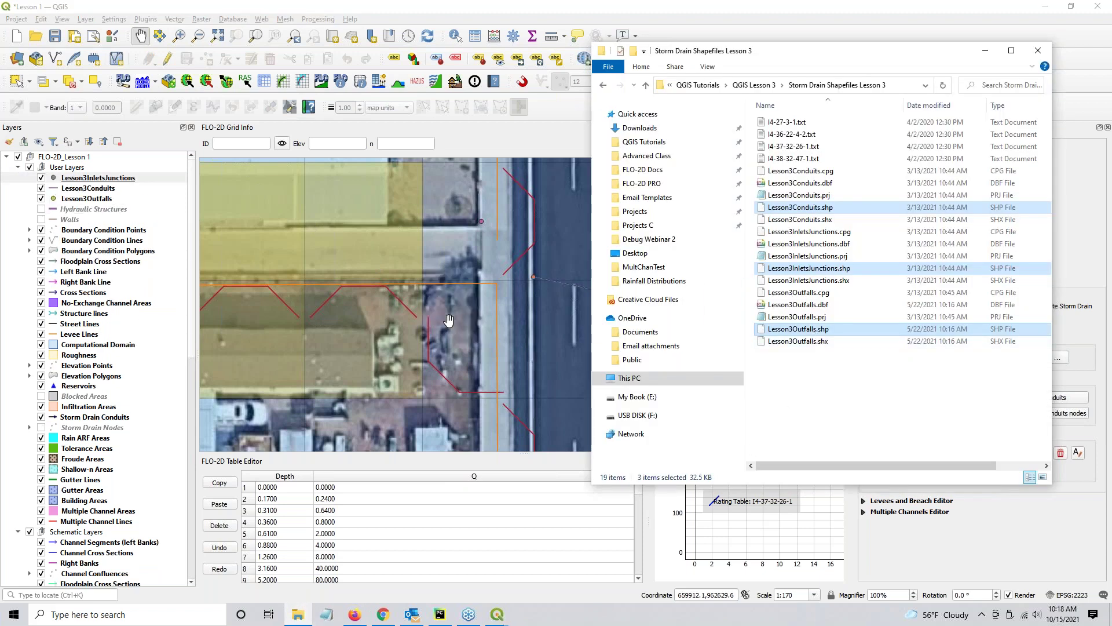
{"action": "left_click", "coordinate": [983, 52]}
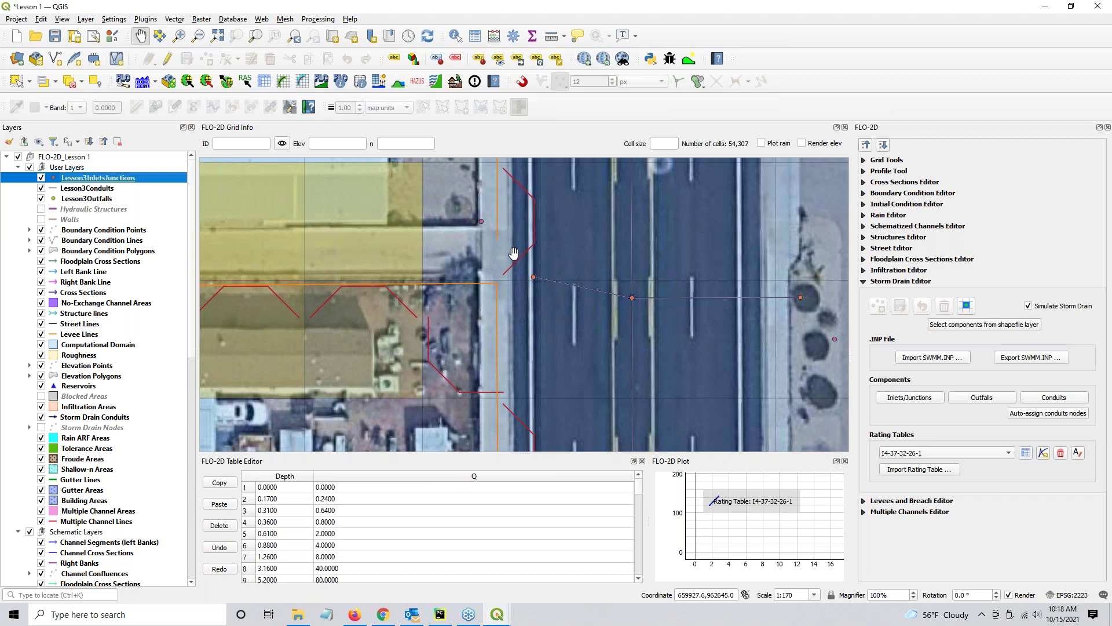
Step: Query the grid element on the road north of the inlet and examine the levee alignment around the storm drain
{"action": "key", "text": "alt+Tab"}
{"action": "left_click_drag", "start_coordinate": [486, 158], "coordinate": [500, 238]}
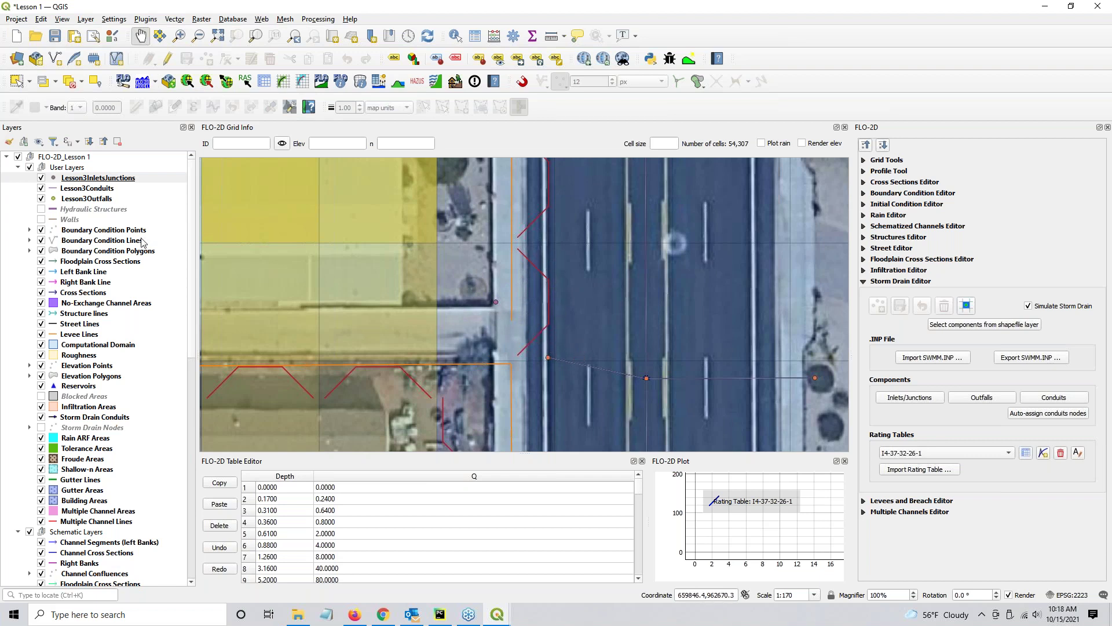
{"action": "left_click", "coordinate": [83, 178]}
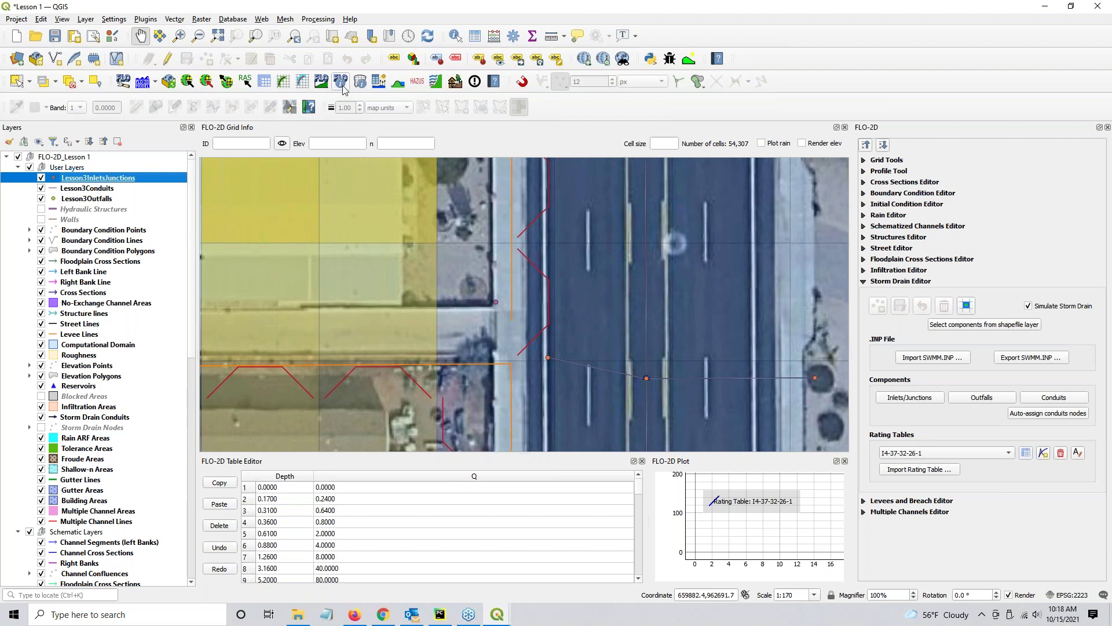
{"action": "left_click", "coordinate": [360, 82]}
{"action": "left_click", "coordinate": [591, 293]}
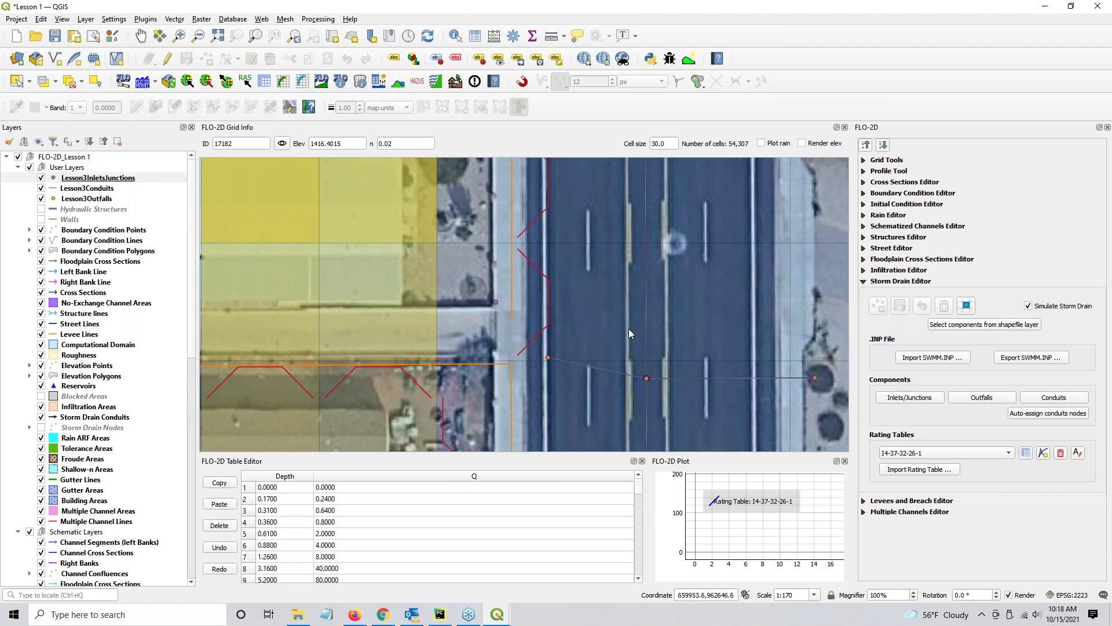
{"action": "left_click", "coordinate": [574, 294]}
{"action": "scroll", "coordinate": [505, 310], "scroll_direction": "down", "scroll_amount": 1}
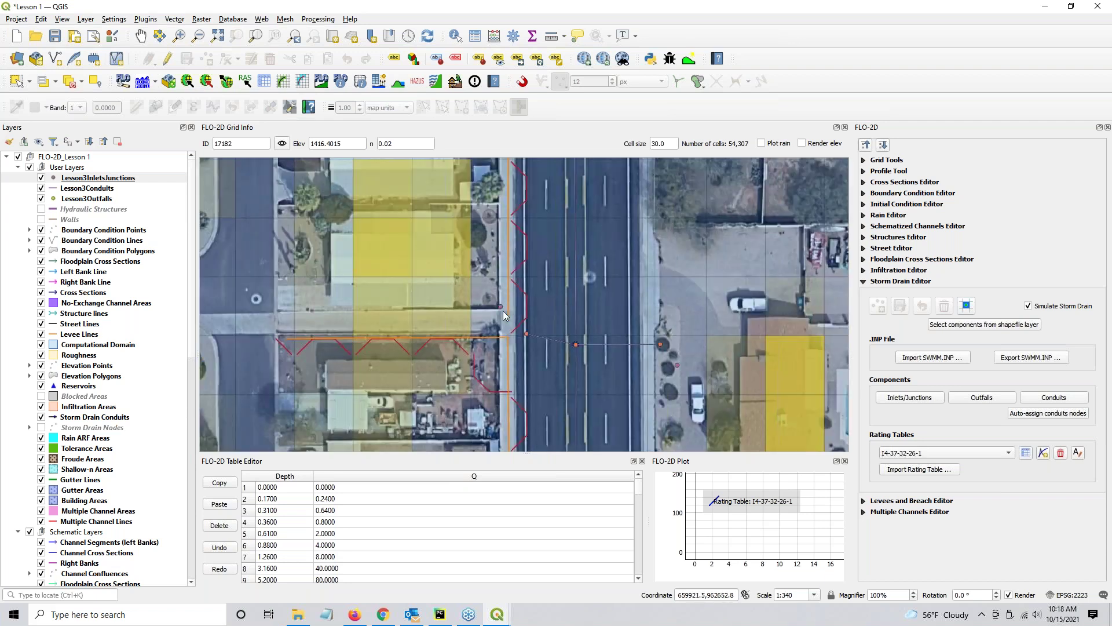
{"action": "scroll", "coordinate": [516, 339], "scroll_direction": "down", "scroll_amount": 2}
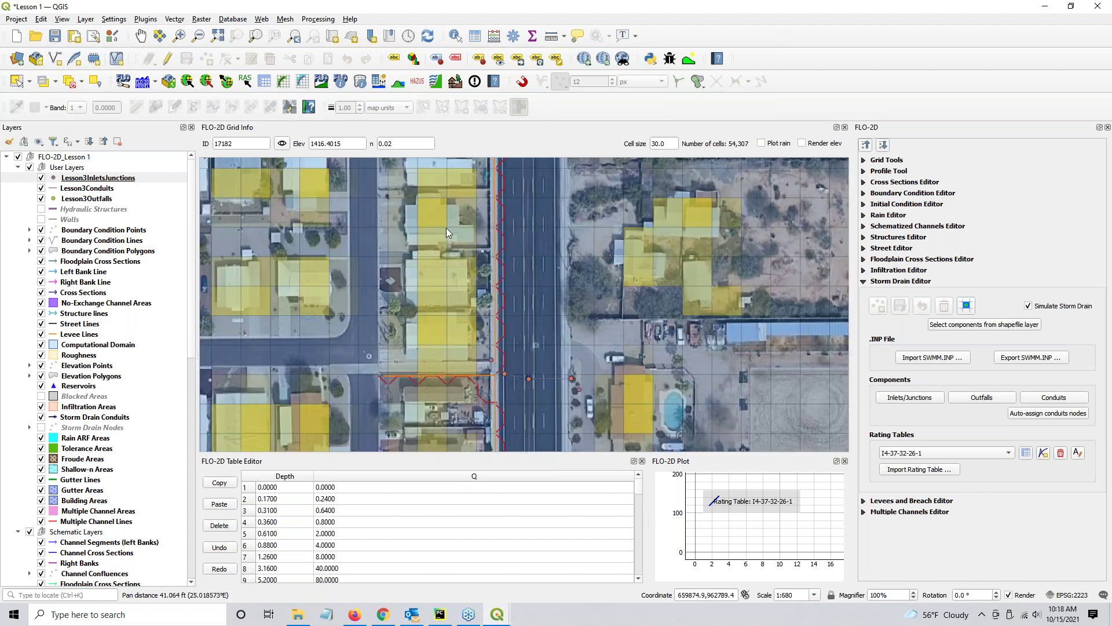
{"action": "scroll", "coordinate": [442, 231], "scroll_direction": "up", "scroll_amount": 1}
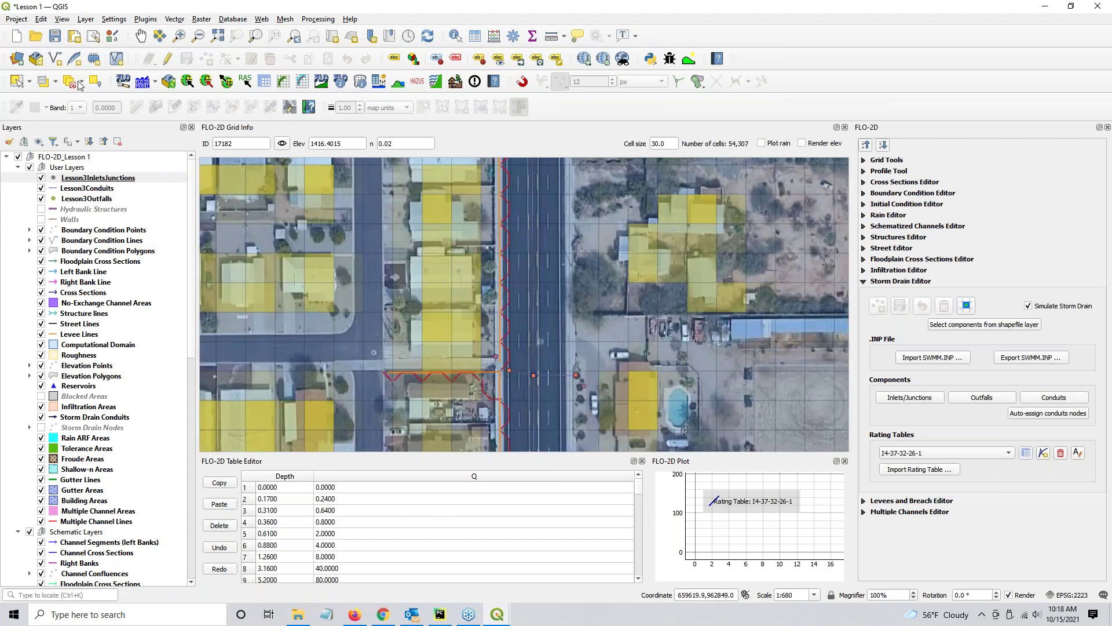
{"action": "left_click", "coordinate": [169, 60]}
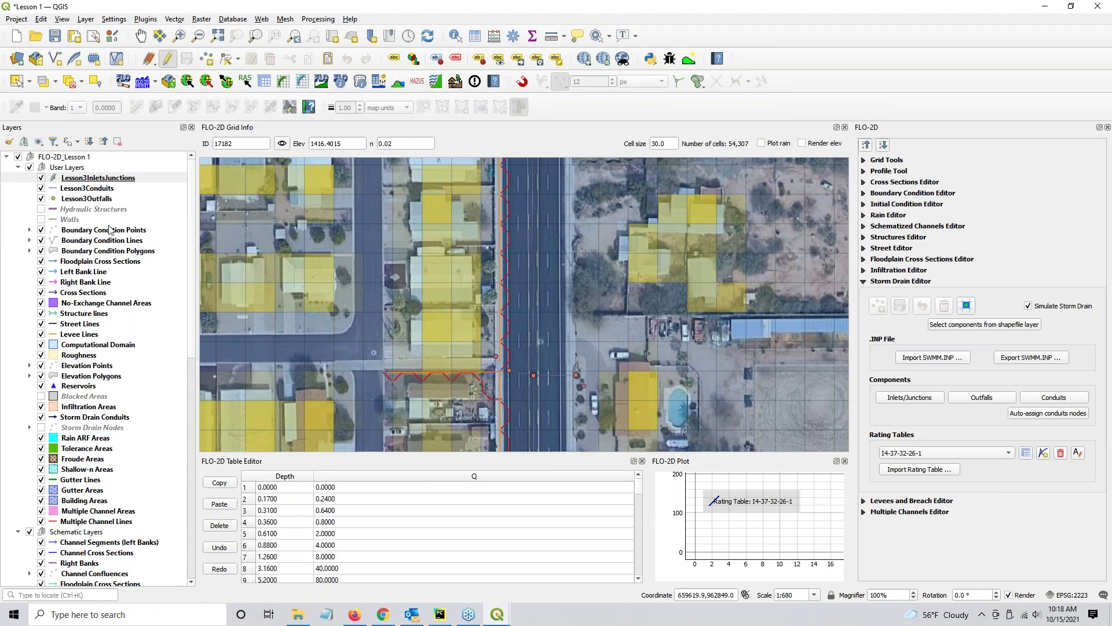
{"action": "left_click", "coordinate": [167, 59]}
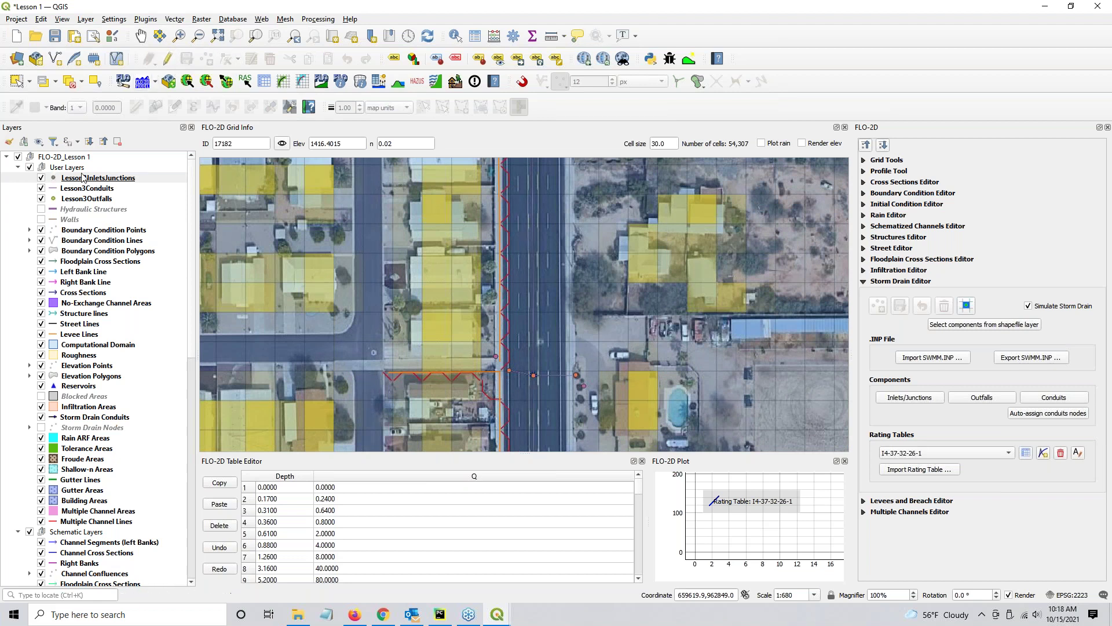
{"action": "left_click", "coordinate": [49, 220]}
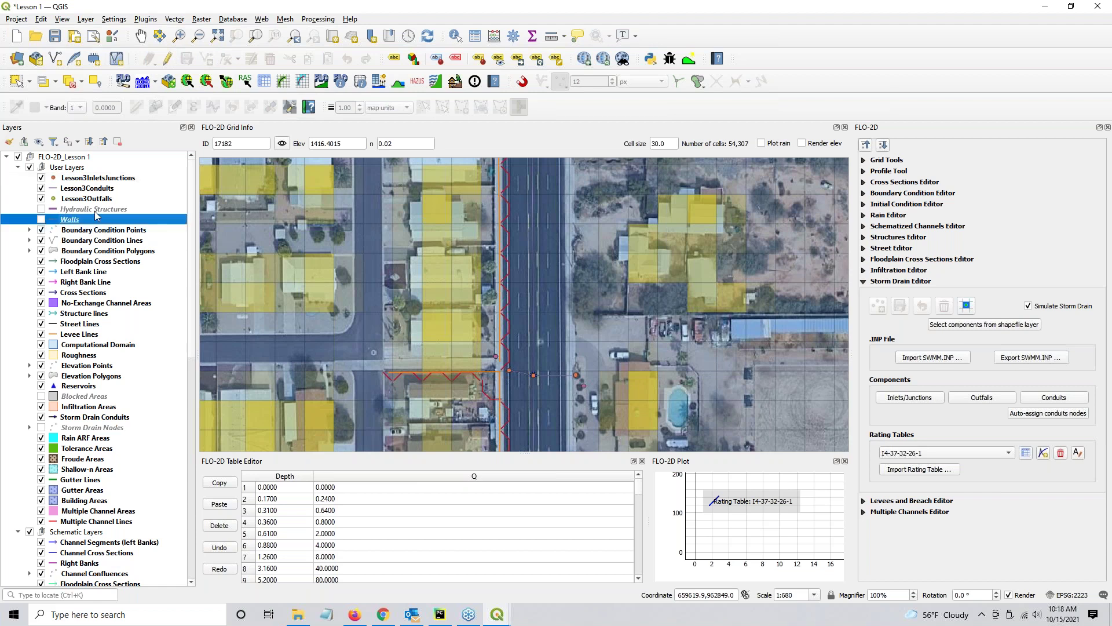
Step: Edit the Levee Lines layer to shift the levee north of the inlet west, away from the street, and save the edits
{"action": "left_click", "coordinate": [79, 334]}
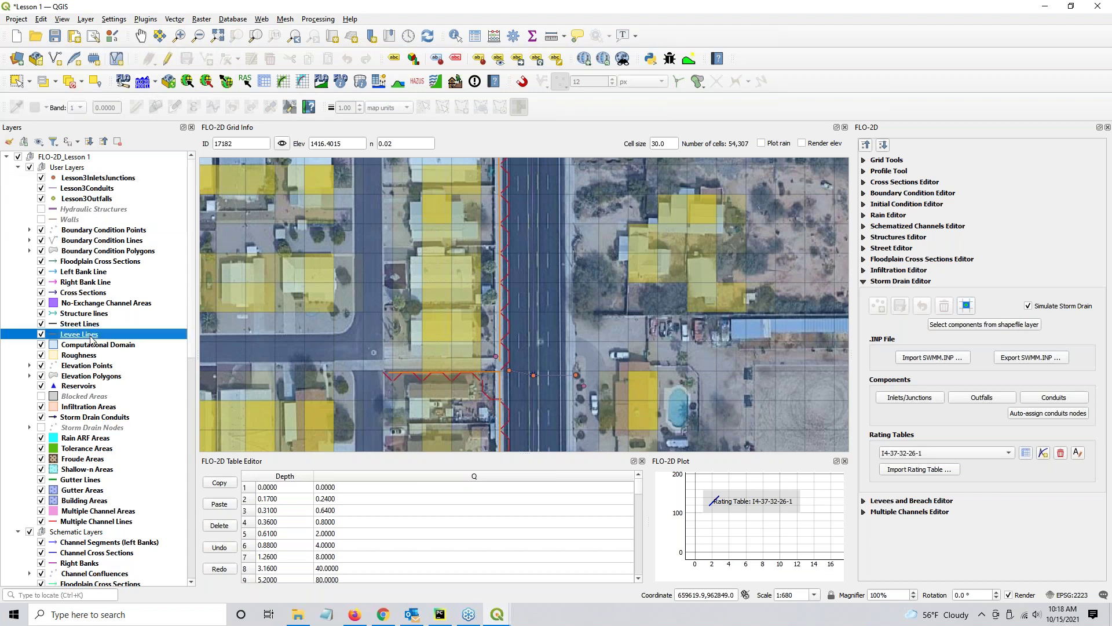
{"action": "left_click", "coordinate": [167, 60]}
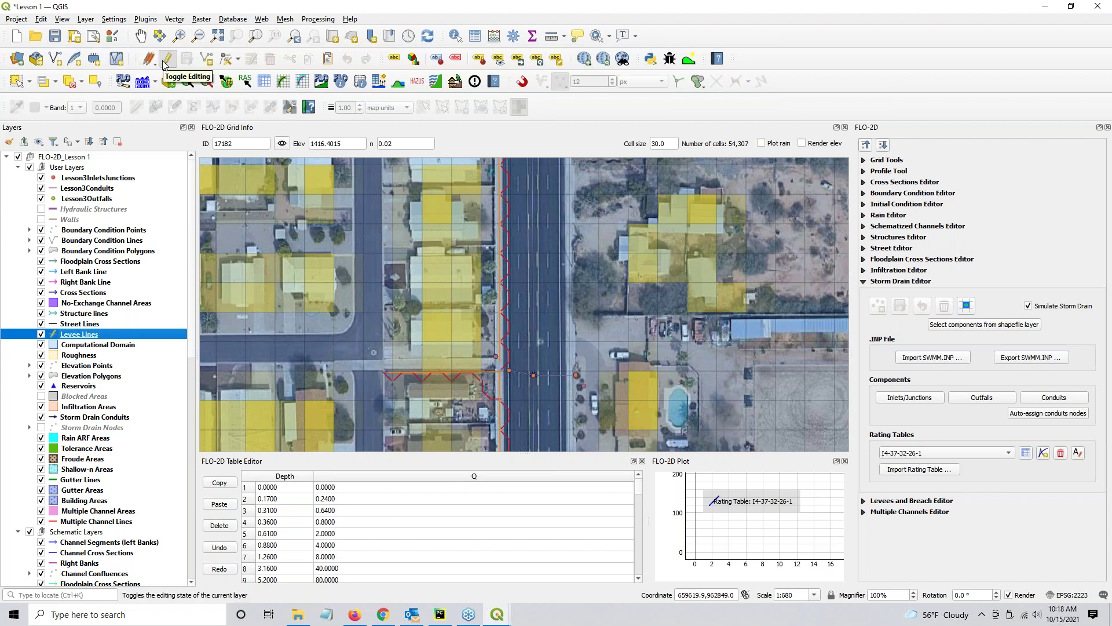
{"action": "left_click", "coordinate": [223, 60]}
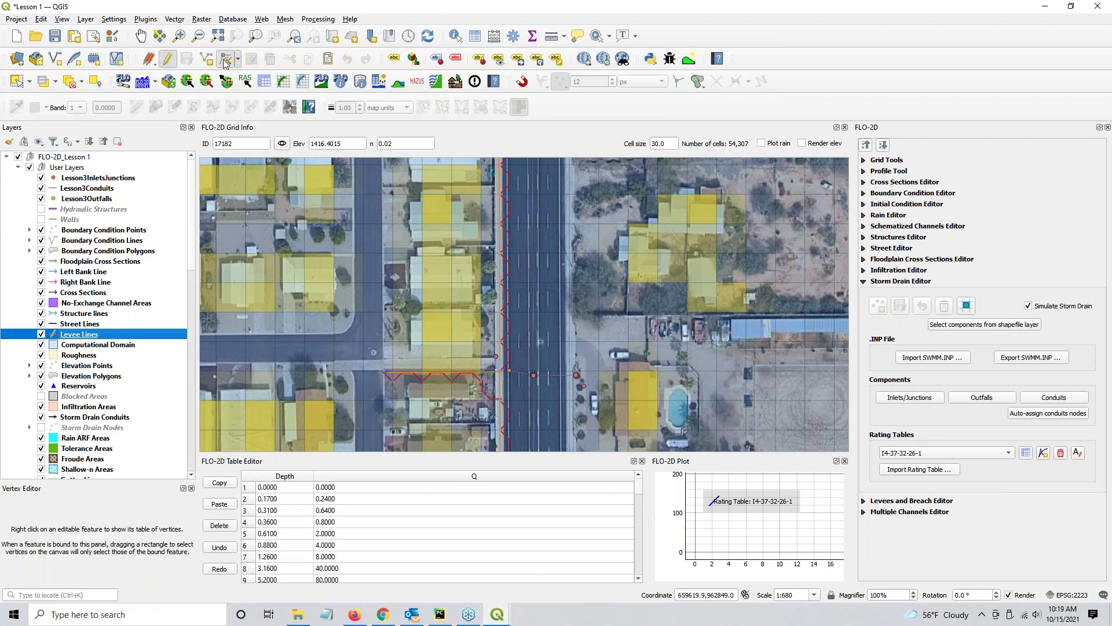
{"action": "left_click", "coordinate": [494, 269]}
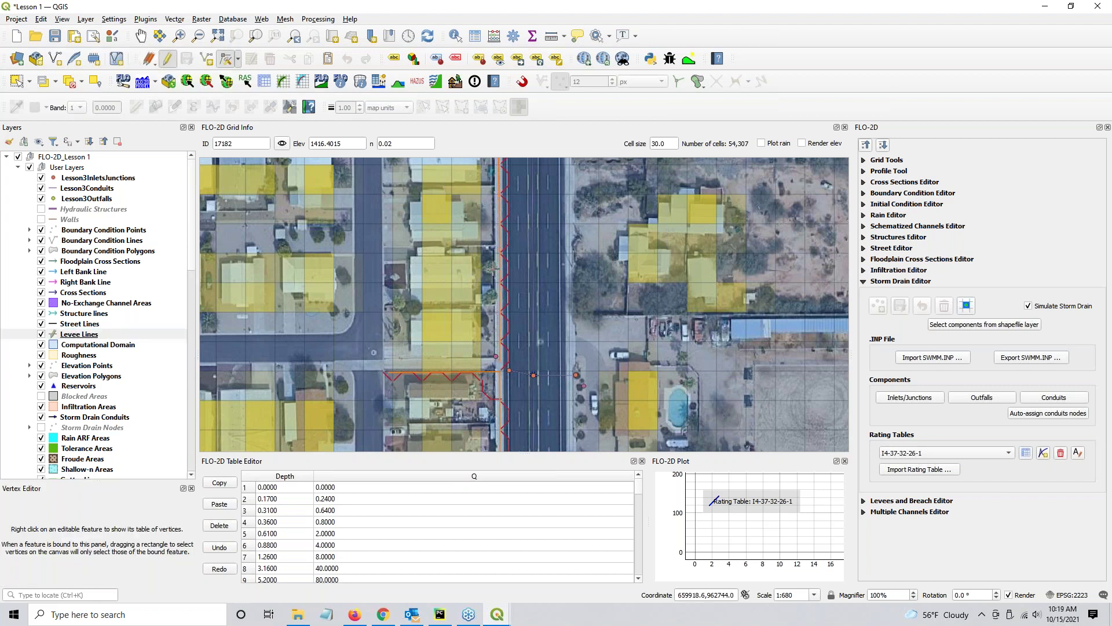
{"action": "left_click", "coordinate": [489, 268]}
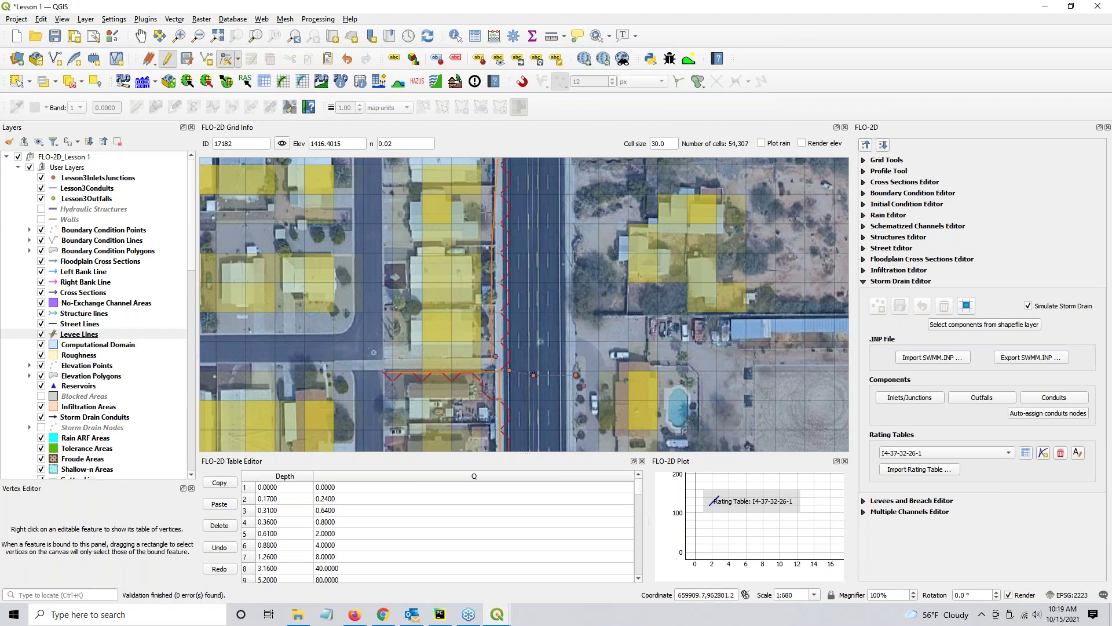
{"action": "left_click_drag", "start_coordinate": [577, 268], "coordinate": [548, 384]}
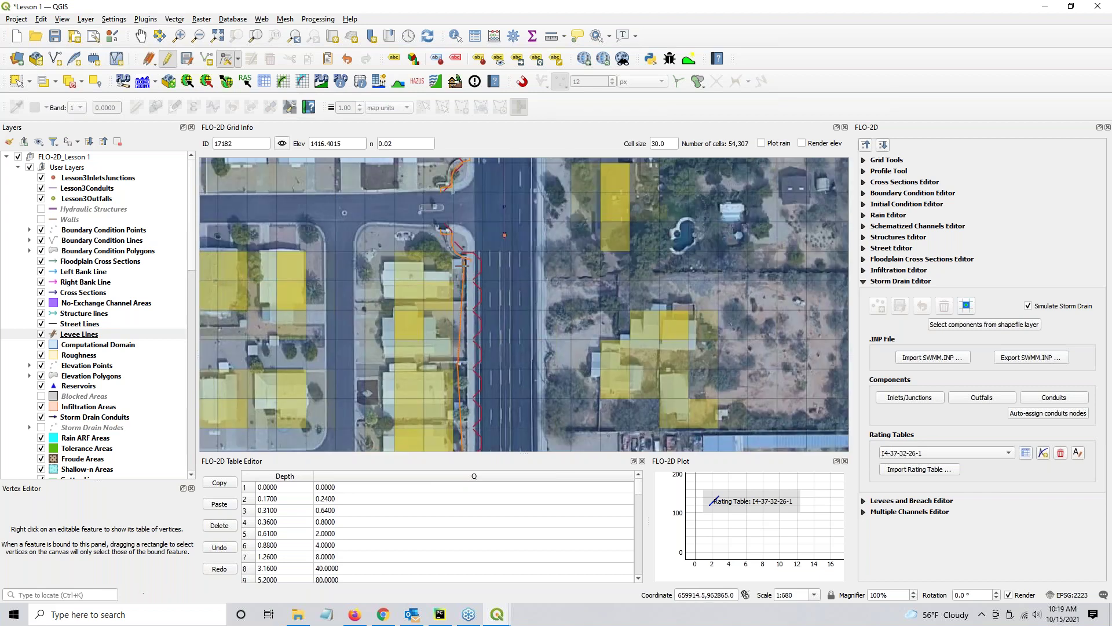
{"action": "left_click_drag", "start_coordinate": [513, 341], "coordinate": [558, 178]}
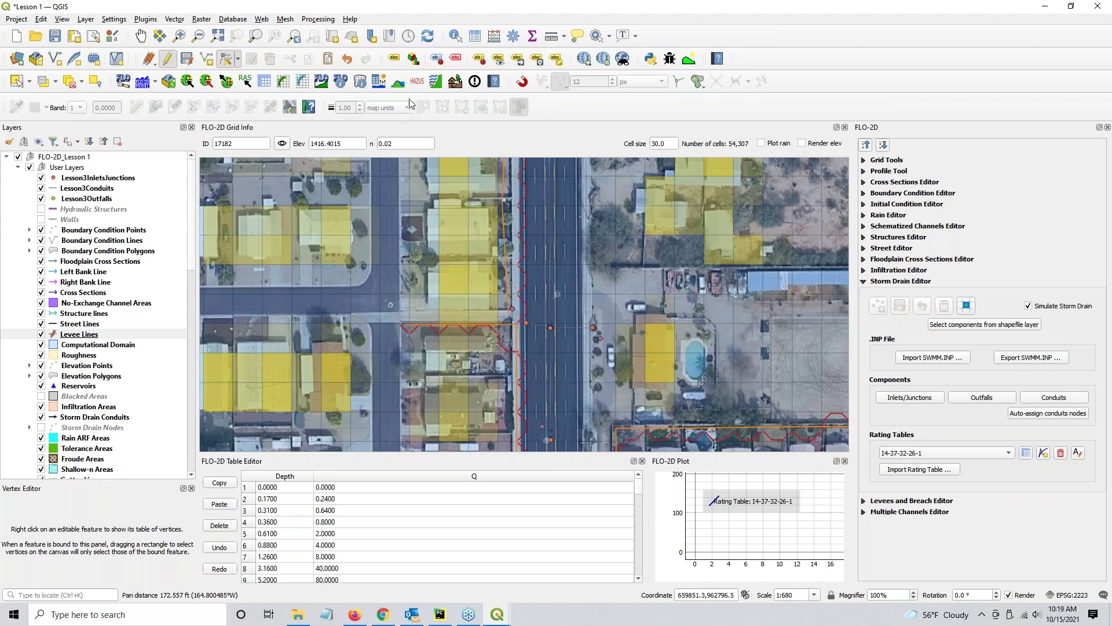
{"action": "left_click", "coordinate": [167, 61]}
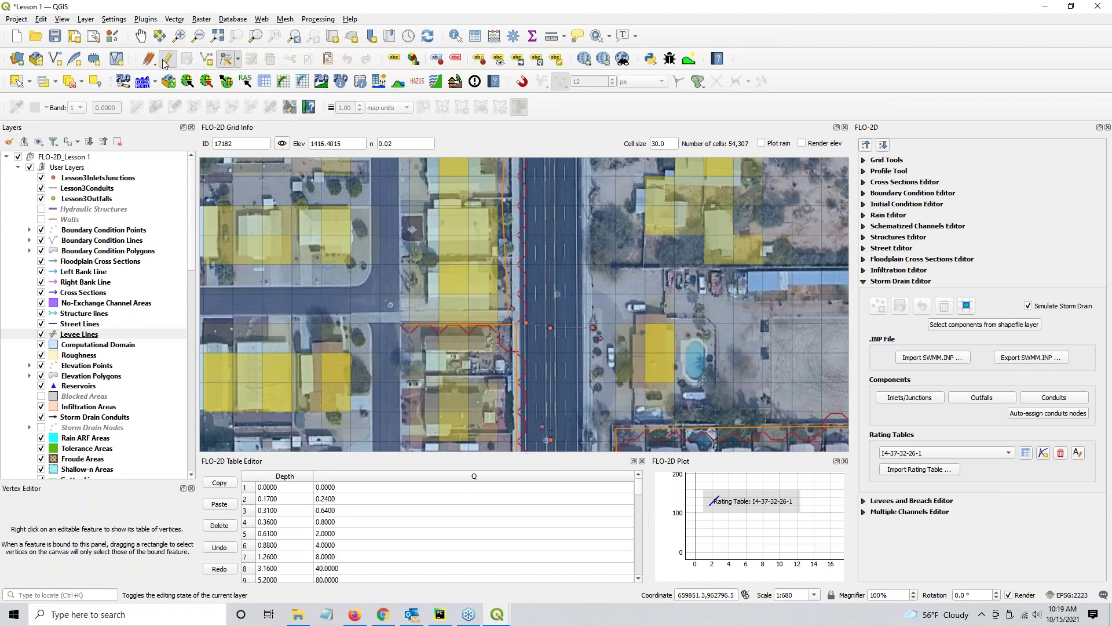
Step: Create the schematic levee layers from the user levee lines and delete the duplicated opposite levee directions
{"action": "left_click", "coordinate": [399, 81]}
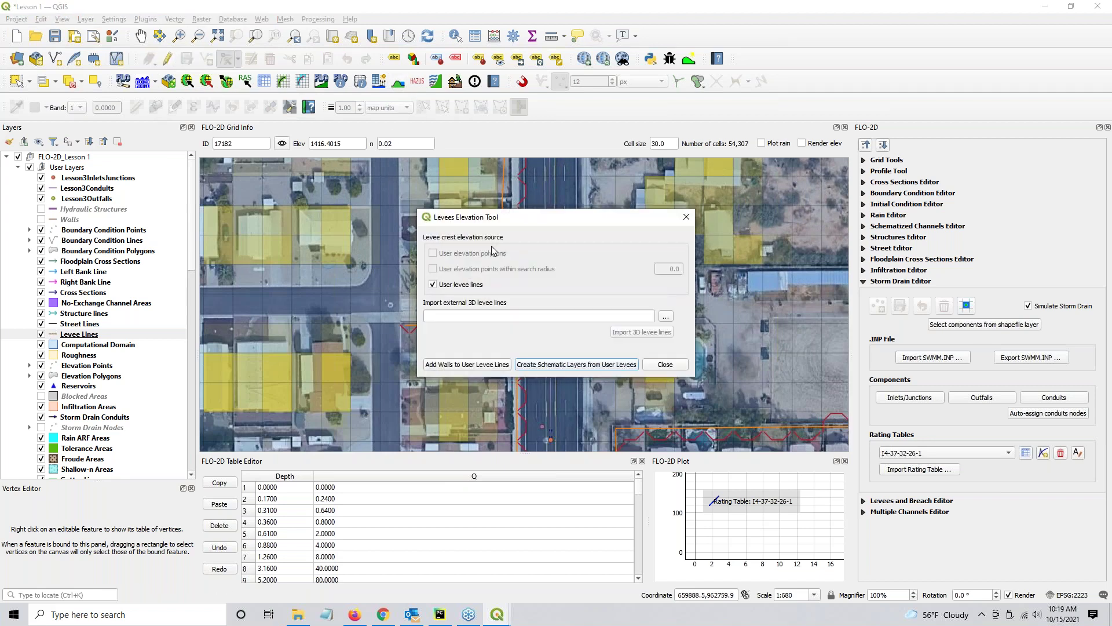
{"action": "left_click", "coordinate": [575, 365]}
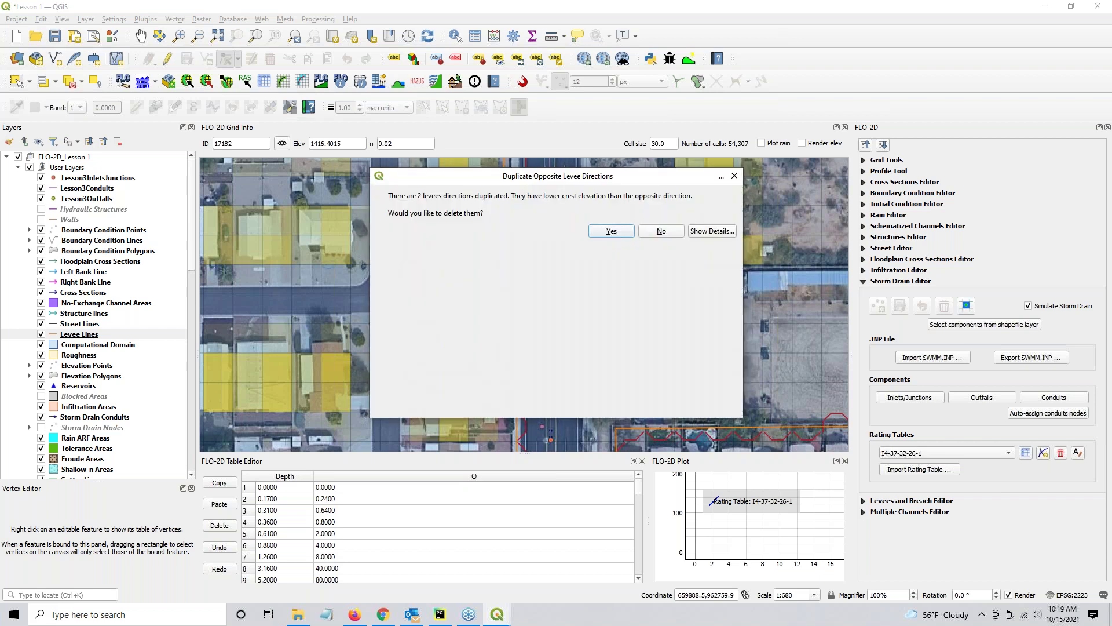
{"action": "left_click", "coordinate": [595, 231]}
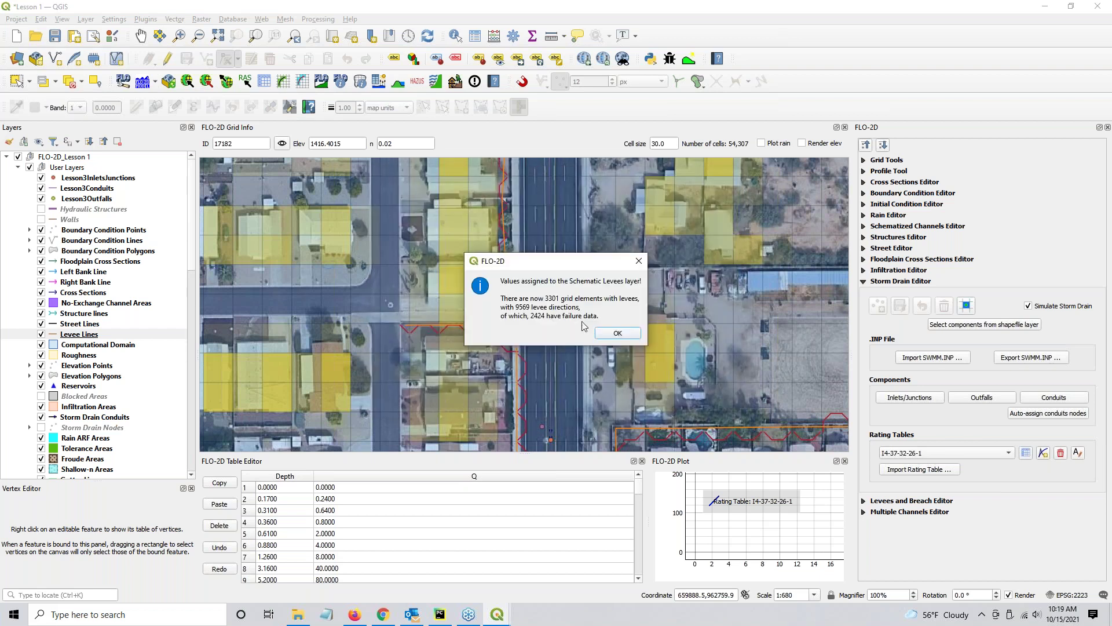
{"action": "left_click", "coordinate": [615, 333]}
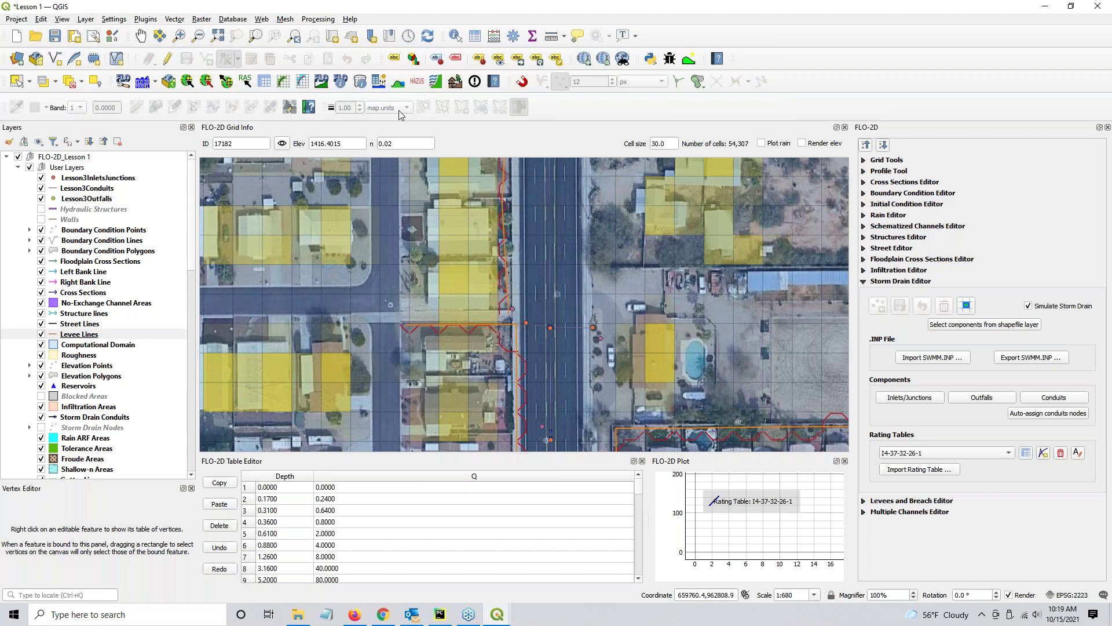
{"action": "left_click", "coordinate": [398, 85]}
Step: Put the Lesson3InletsJunctions and Lesson3Conduits layers in edit mode and move the inlet beside the levee corner slightly east into the street
{"action": "scroll", "coordinate": [519, 302], "scroll_direction": "up", "scroll_amount": 1}
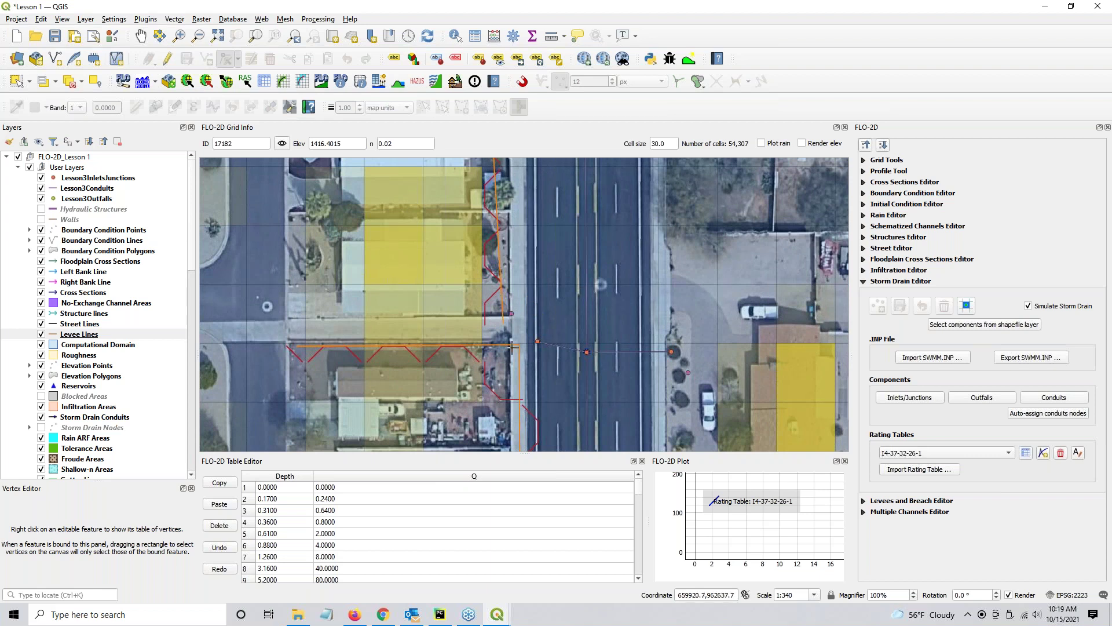
{"action": "scroll", "coordinate": [536, 343], "scroll_direction": "up", "scroll_amount": 1}
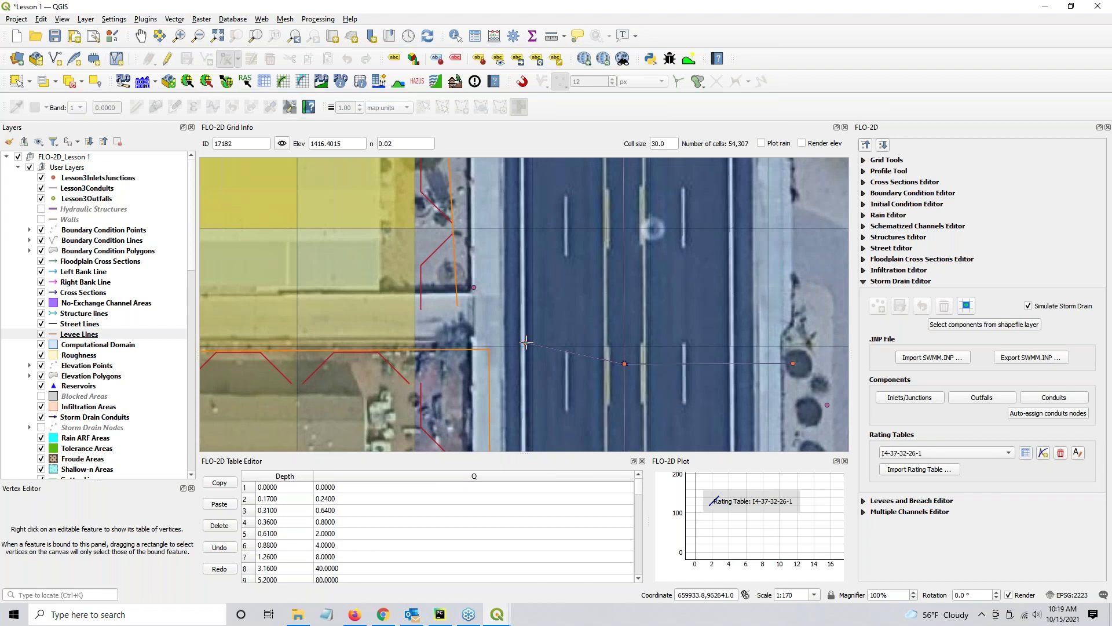
{"action": "left_click", "coordinate": [81, 179]}
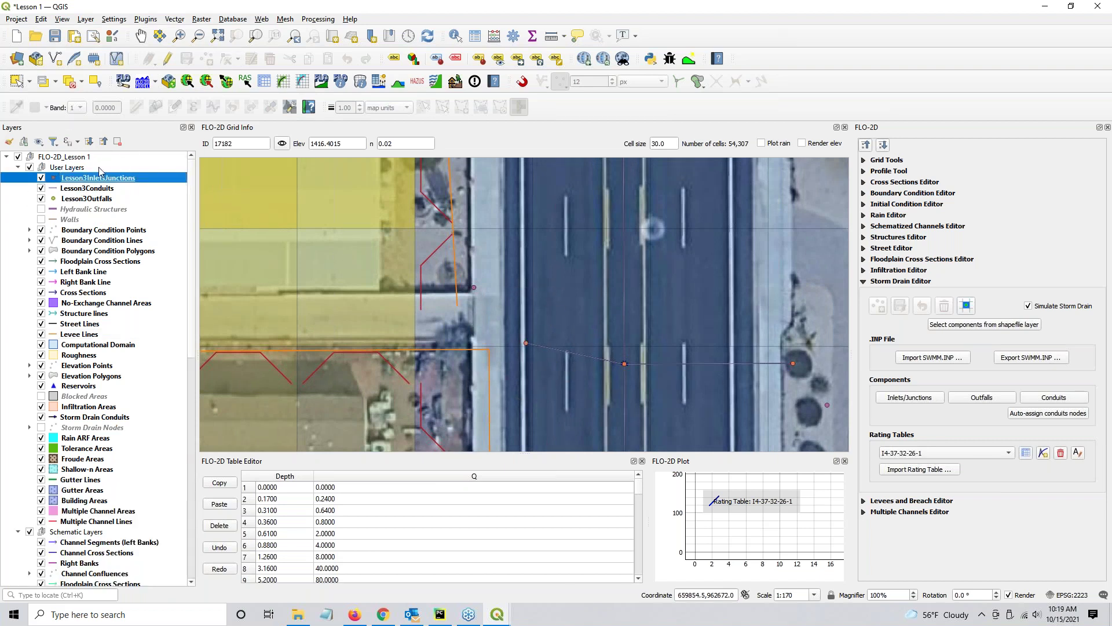
{"action": "left_click", "coordinate": [168, 59]}
{"action": "left_click", "coordinate": [232, 60]}
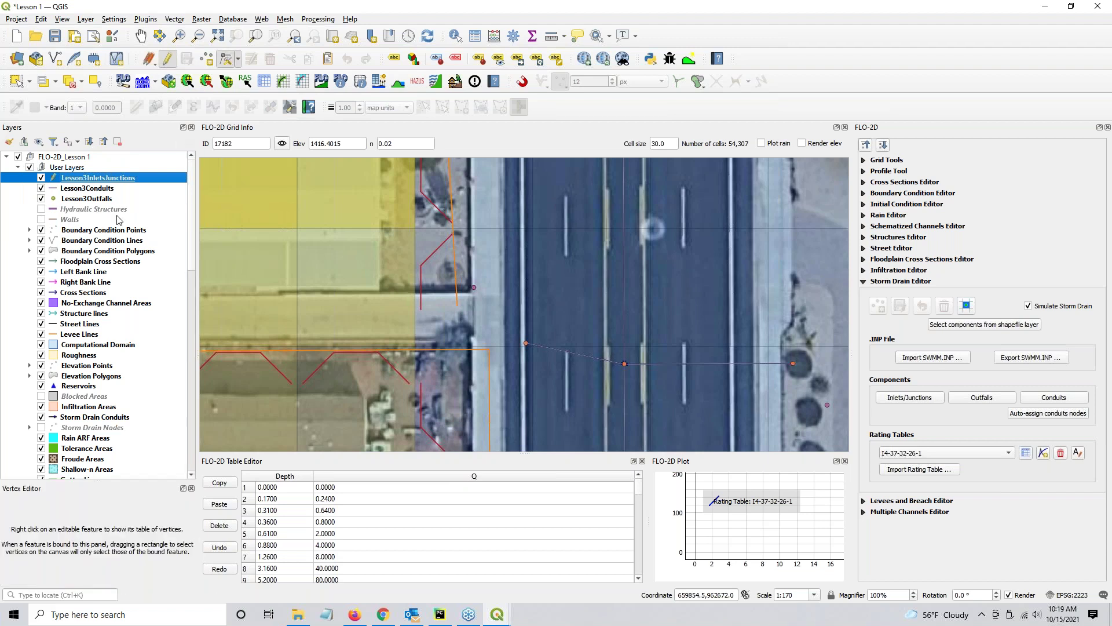
{"action": "left_click", "coordinate": [110, 189]}
{"action": "left_click", "coordinate": [168, 60]}
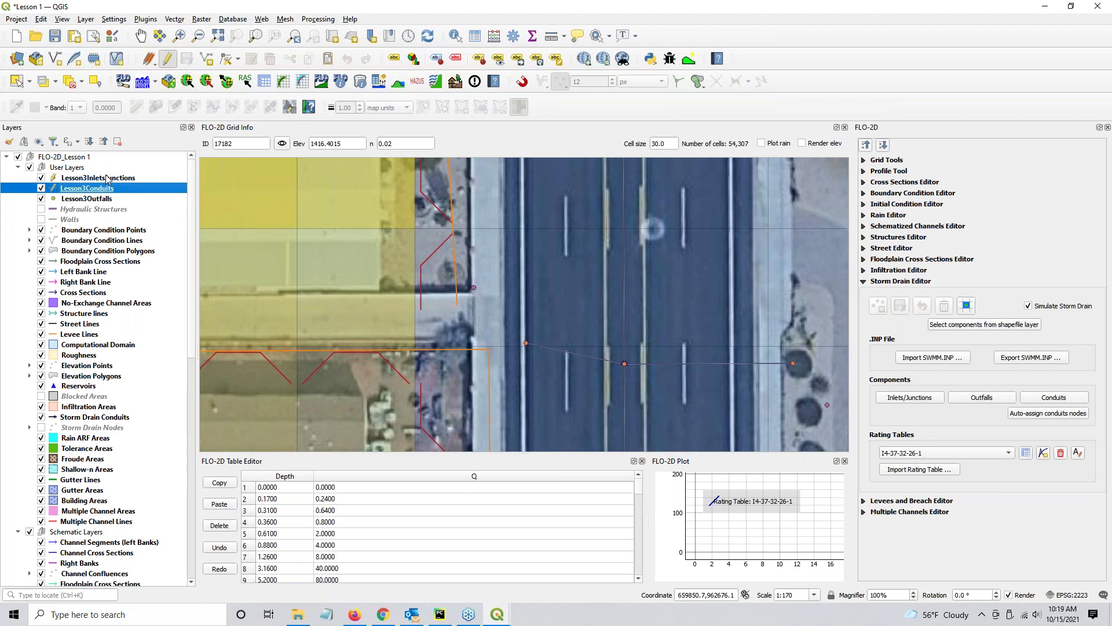
{"action": "left_click", "coordinate": [105, 177]}
{"action": "left_click", "coordinate": [231, 61]}
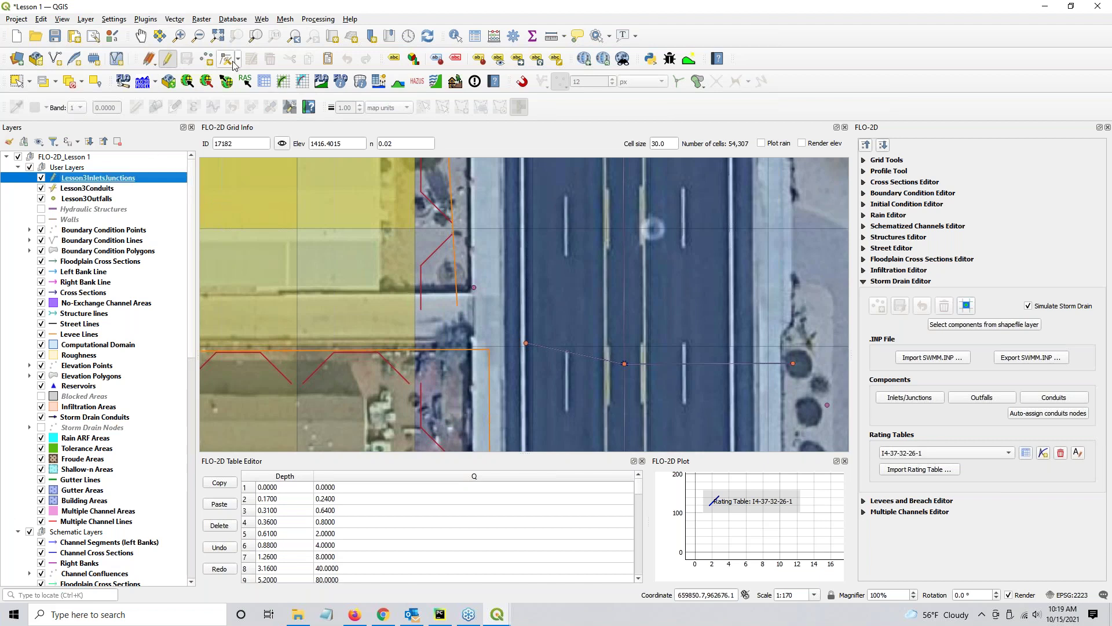
{"action": "left_click", "coordinate": [524, 343]}
{"action": "left_click", "coordinate": [538, 339]}
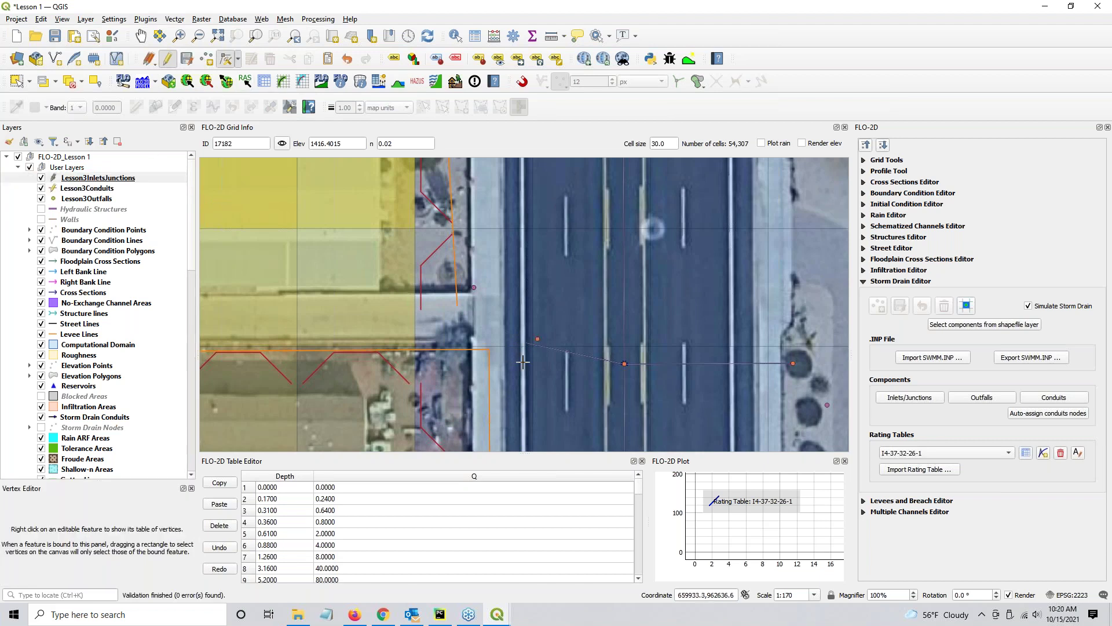
Step: Enable snapping, move the west end of the connected conduit onto the relocated inlet, and save the Lesson3Conduits edits
{"action": "left_click", "coordinate": [73, 189]}
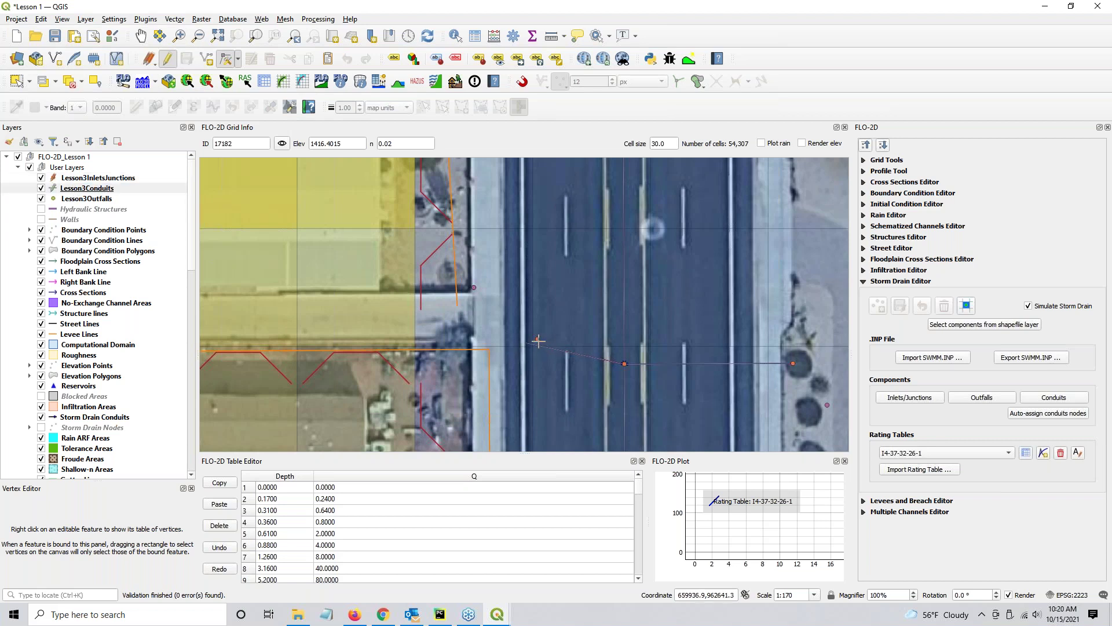
{"action": "left_click", "coordinate": [522, 81]}
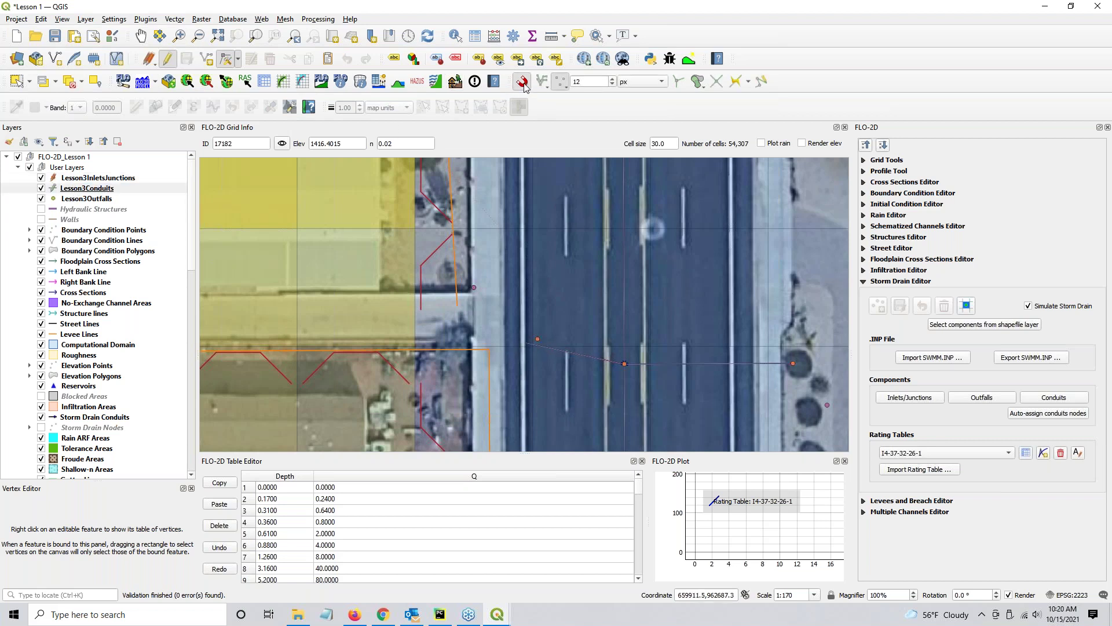
{"action": "left_click", "coordinate": [538, 338]}
{"action": "left_click", "coordinate": [189, 60]}
{"action": "left_click", "coordinate": [168, 60]}
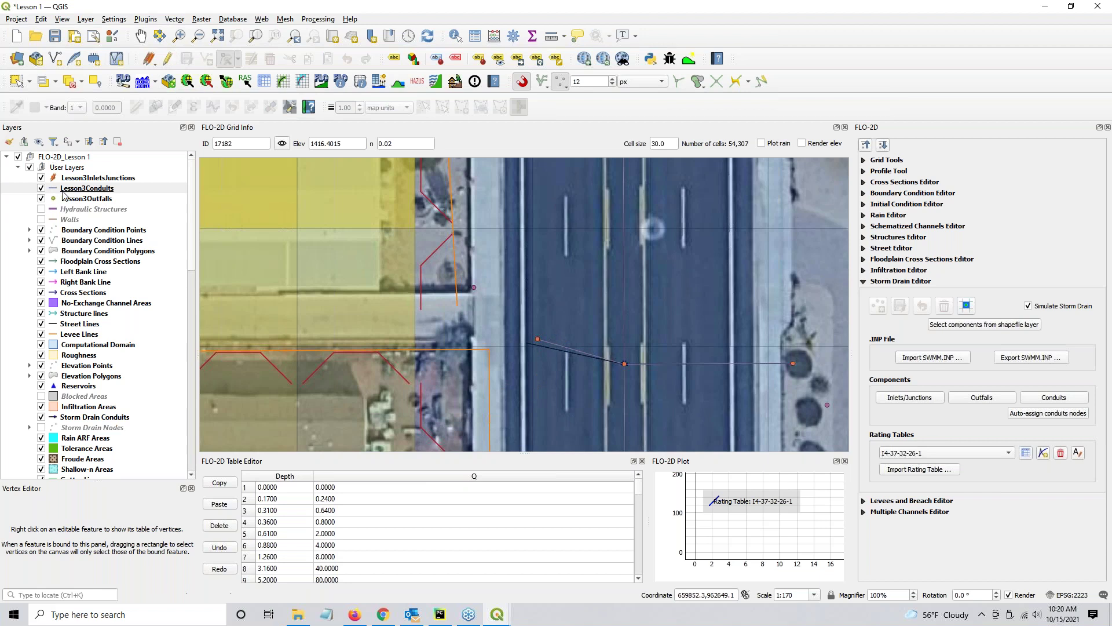
Step: Save the Lesson3InletsJunctions edits and end editing of that layer
{"action": "left_click", "coordinate": [93, 178]}
{"action": "left_click", "coordinate": [167, 60]}
{"action": "left_click", "coordinate": [168, 59]}
{"action": "left_click", "coordinate": [565, 315]}
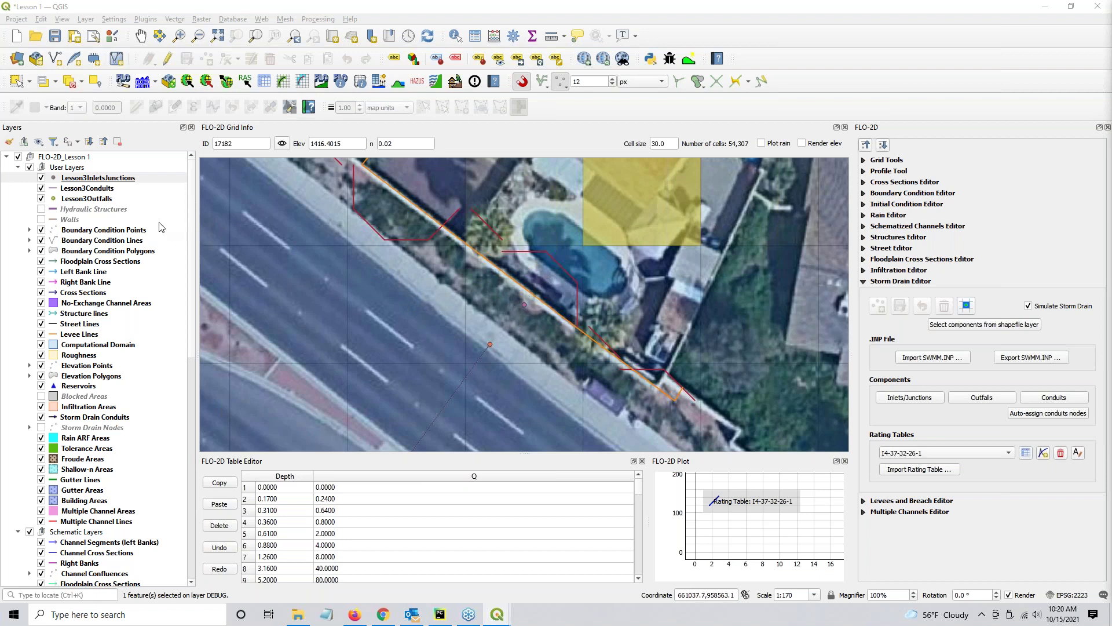
Step: Edit Lesson3InletsJunctions to move the inlet beside the diagonal road northwest into the neighbouring grid element, away from the levee
{"action": "left_click", "coordinate": [78, 178]}
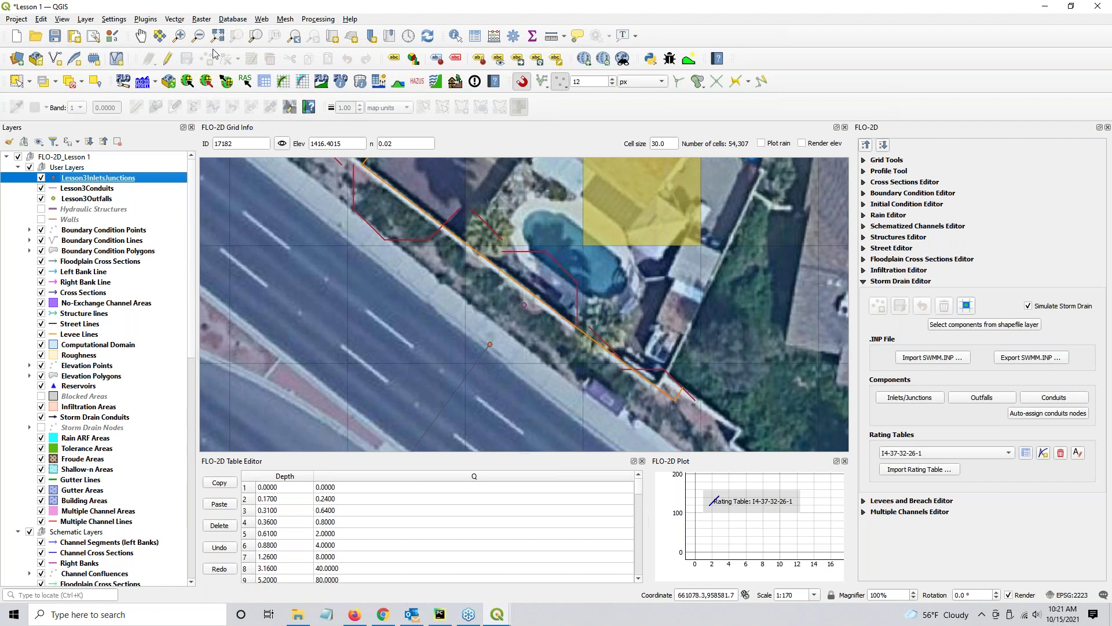
{"action": "left_click", "coordinate": [167, 59]}
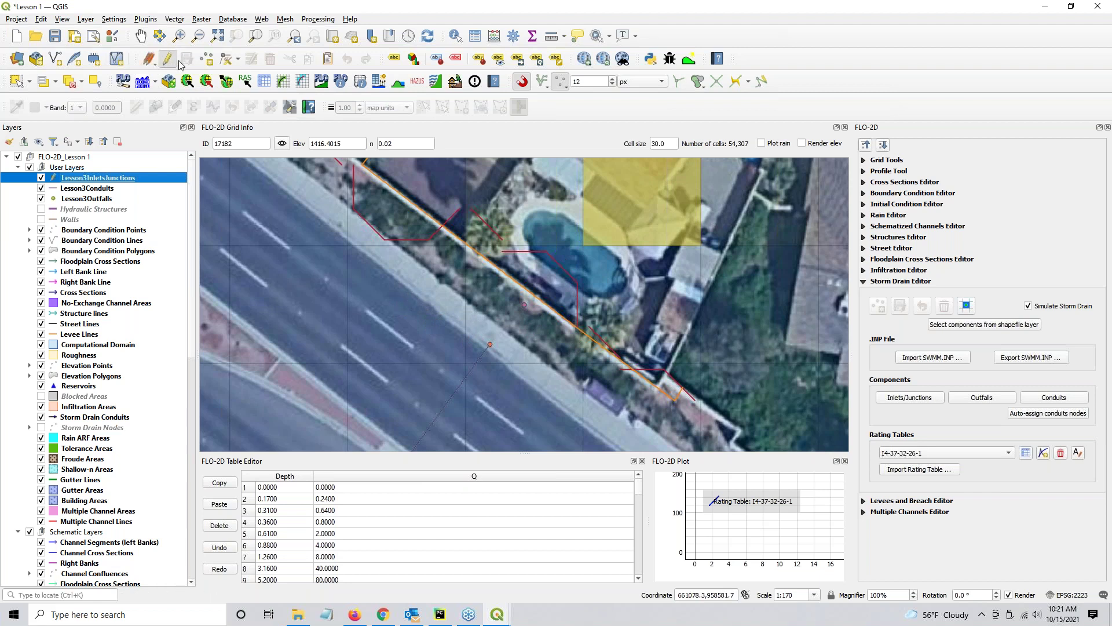
{"action": "left_click", "coordinate": [224, 59]}
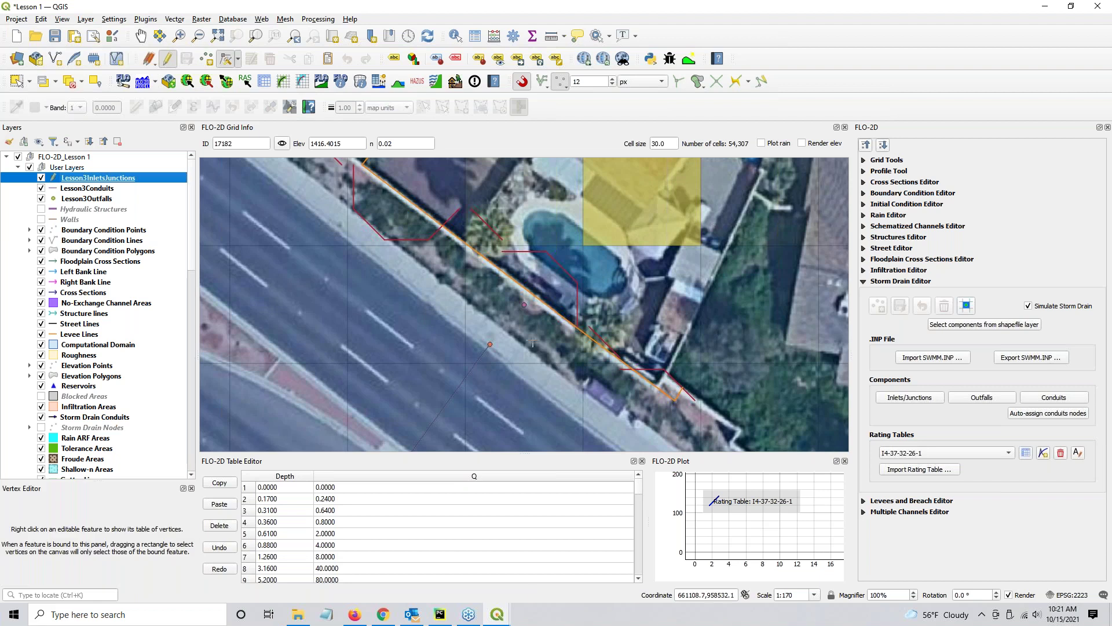
{"action": "left_click", "coordinate": [490, 345]}
{"action": "left_click", "coordinate": [450, 322]}
Step: Snap the connected conduit's upper end to the relocated inlet in Lesson3Conduits and save the storm drain layer edits
{"action": "left_click", "coordinate": [97, 188]}
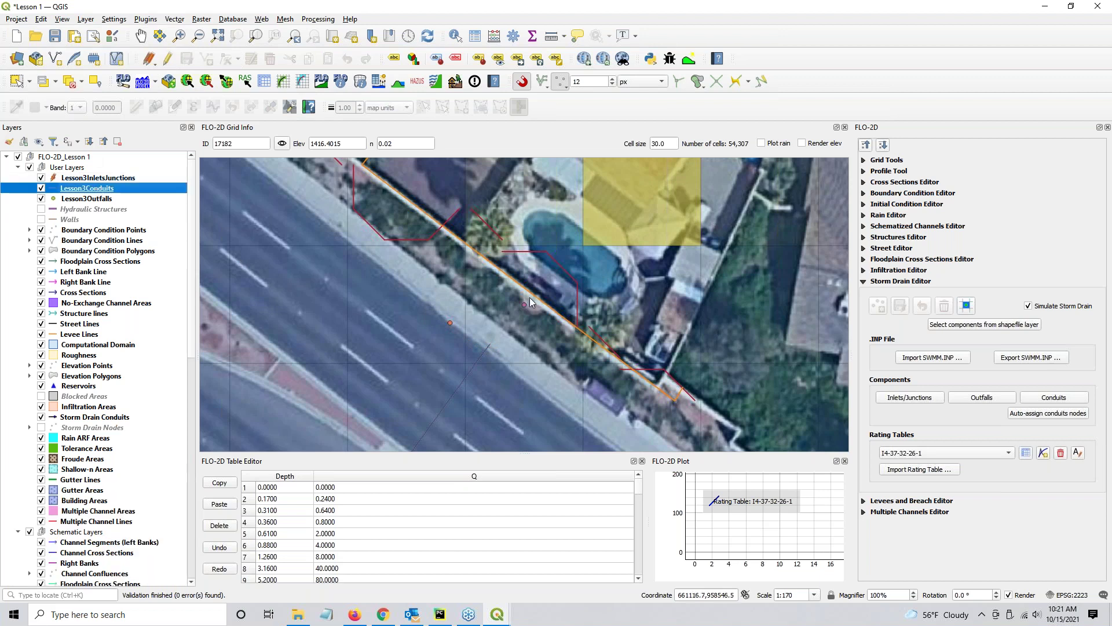
{"action": "left_click", "coordinate": [226, 58]}
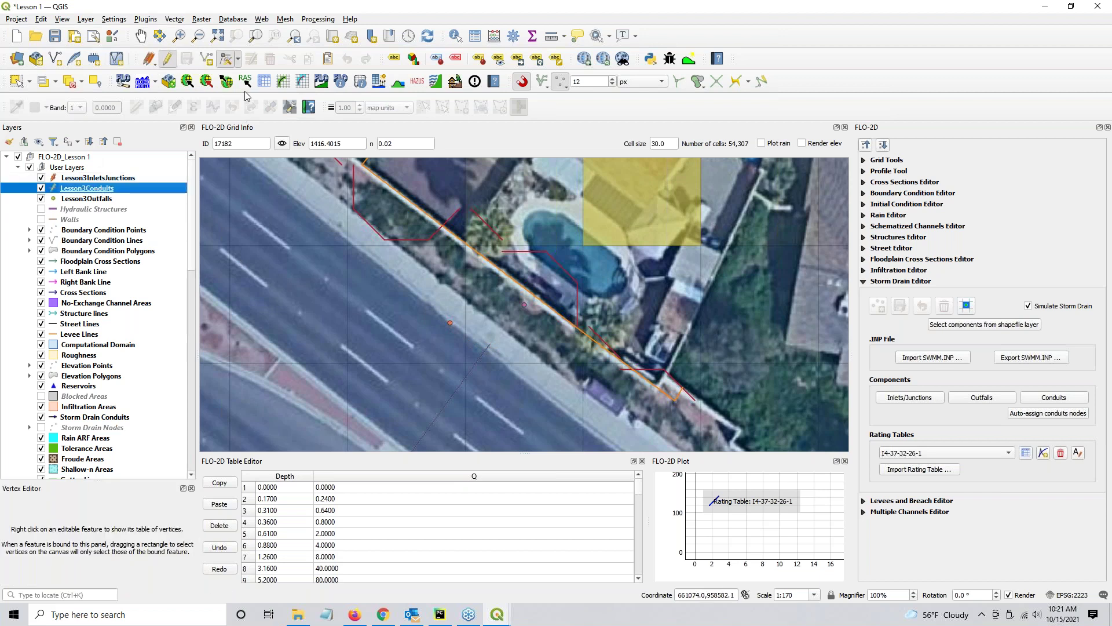
{"action": "left_click", "coordinate": [494, 344]}
{"action": "left_click", "coordinate": [450, 323]}
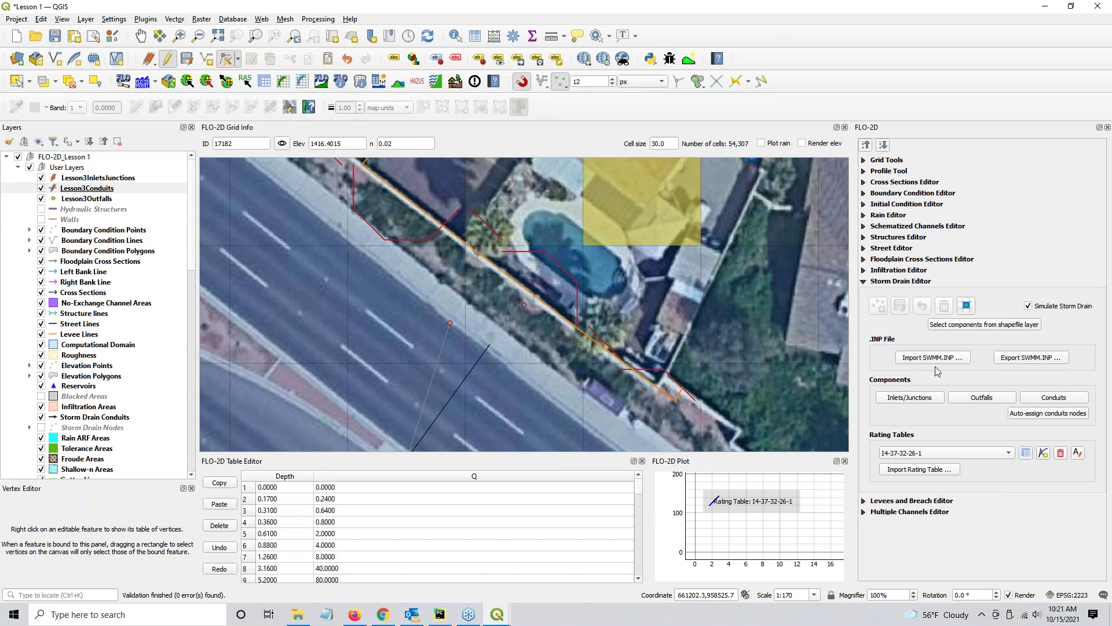
{"action": "left_click", "coordinate": [166, 59]}
{"action": "left_click", "coordinate": [83, 179]}
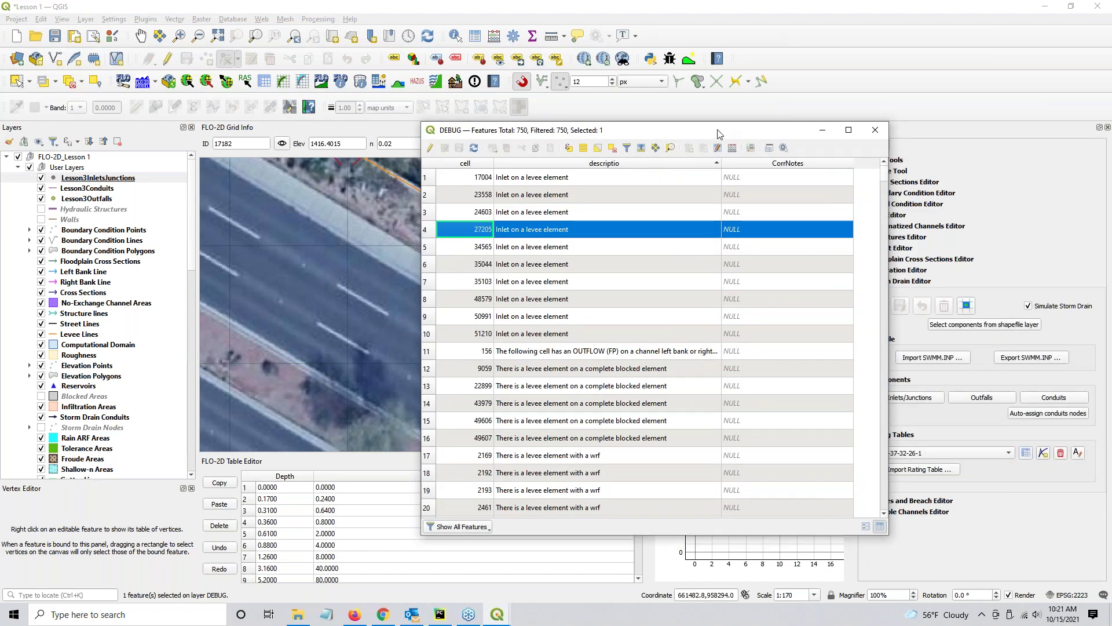
Step: Put both storm drain layers in edit mode and move the conduit's east end near the levee southwest to the street edge
{"action": "left_click_drag", "start_coordinate": [717, 131], "coordinate": [1109, 121]}
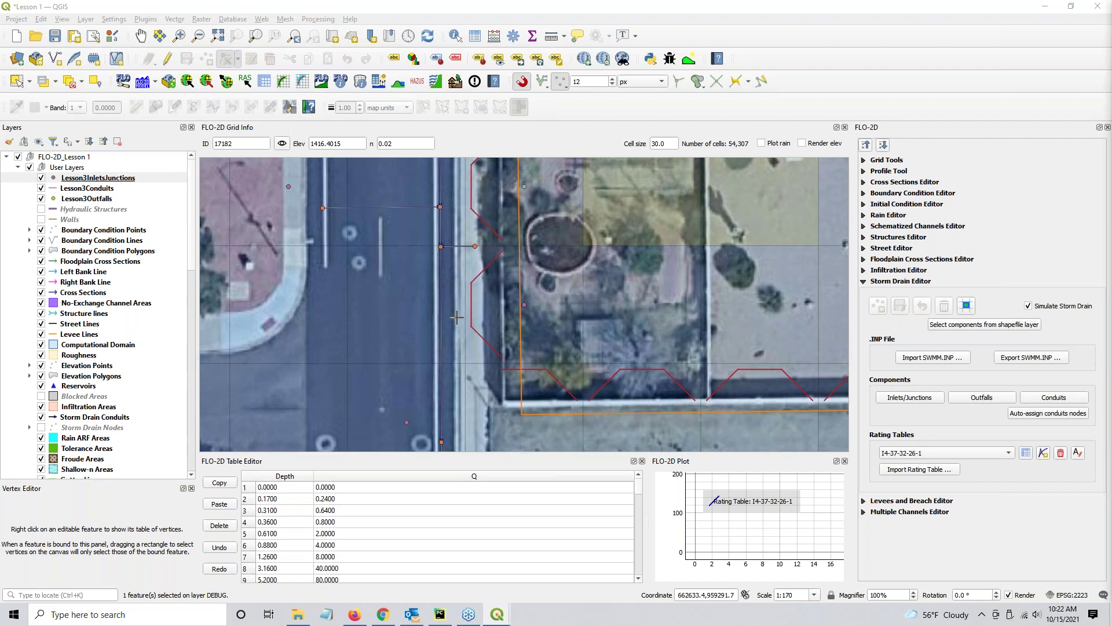
{"action": "mouse_move", "coordinate": [452, 325]}
{"action": "left_mouse_down"}
{"action": "mouse_move", "coordinate": [463, 283]}
{"action": "mouse_move", "coordinate": [453, 310]}
{"action": "left_mouse_up"}
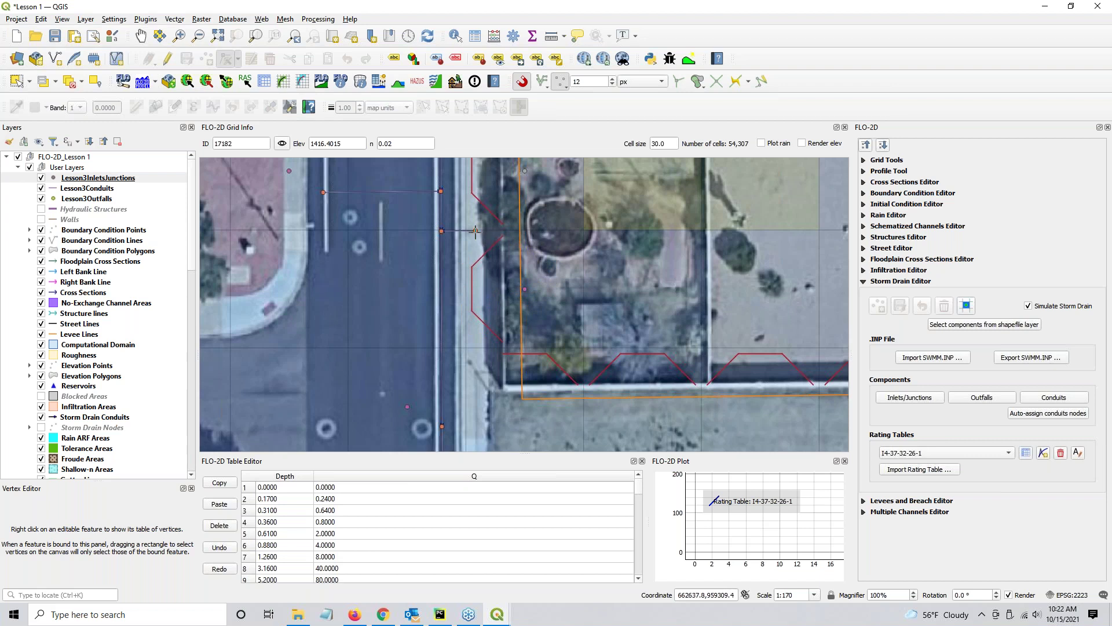
{"action": "left_click", "coordinate": [69, 180]}
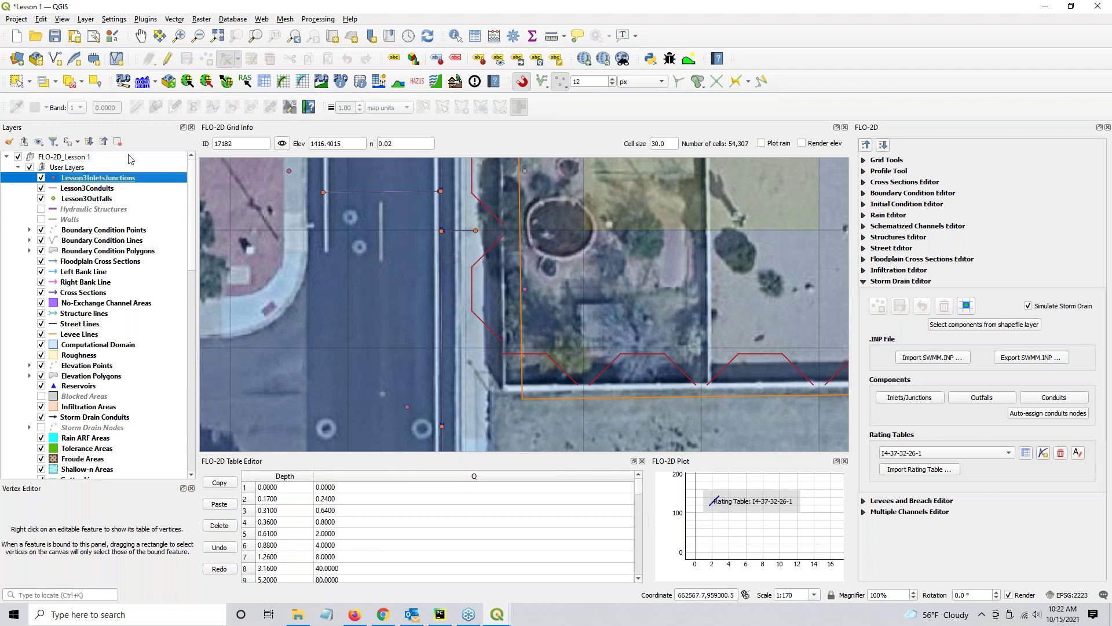
{"action": "left_click", "coordinate": [169, 59]}
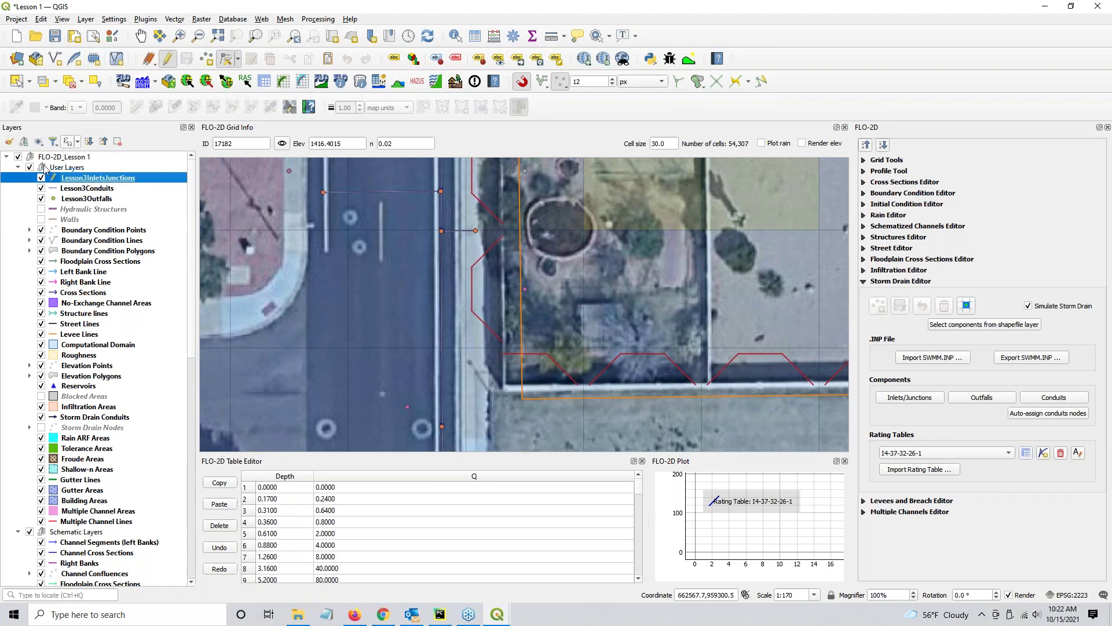
{"action": "left_click", "coordinate": [81, 189]}
{"action": "left_click", "coordinate": [167, 58]}
{"action": "left_click", "coordinate": [226, 58]}
{"action": "left_click", "coordinate": [476, 231]}
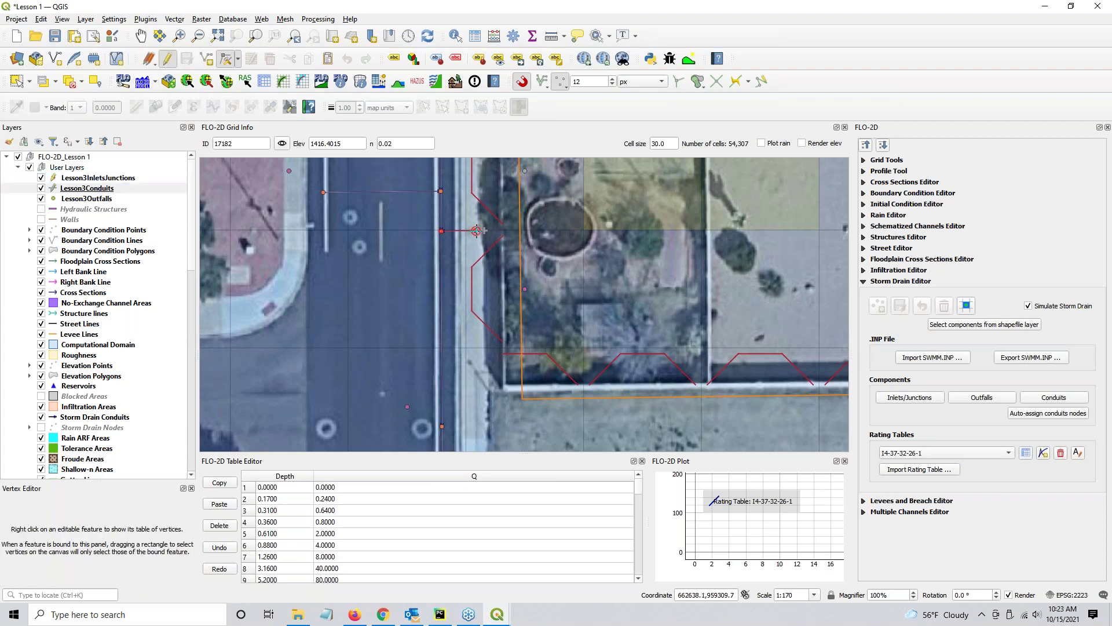
{"action": "left_click", "coordinate": [455, 263]}
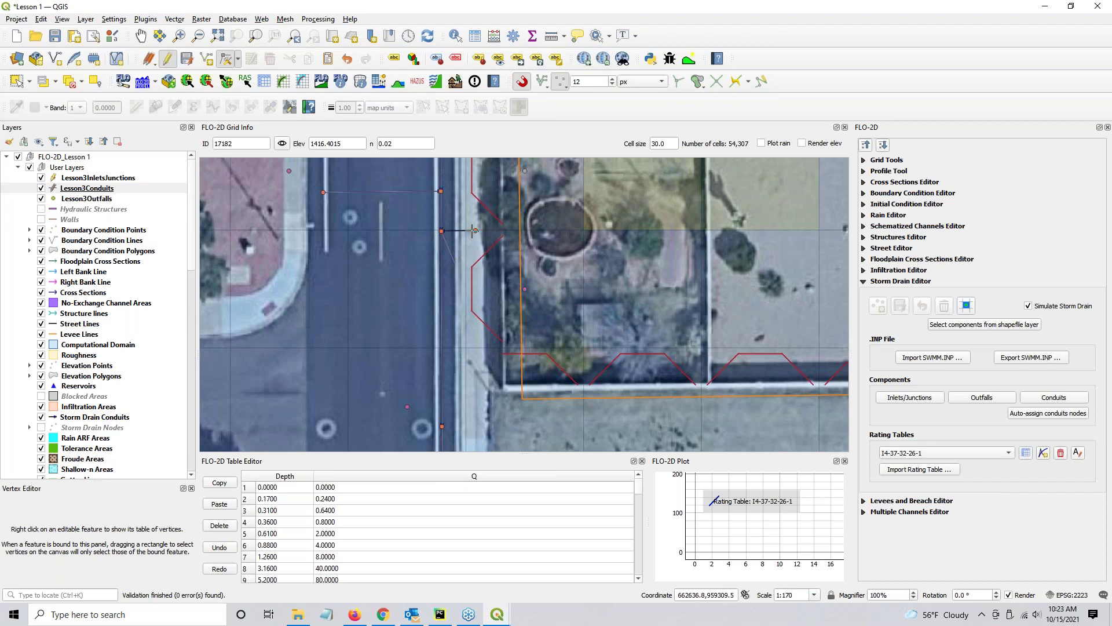
Step: Move the matching inlet in Lesson3InletsJunctions onto the conduit's new end at the street edge
{"action": "left_click", "coordinate": [67, 187]}
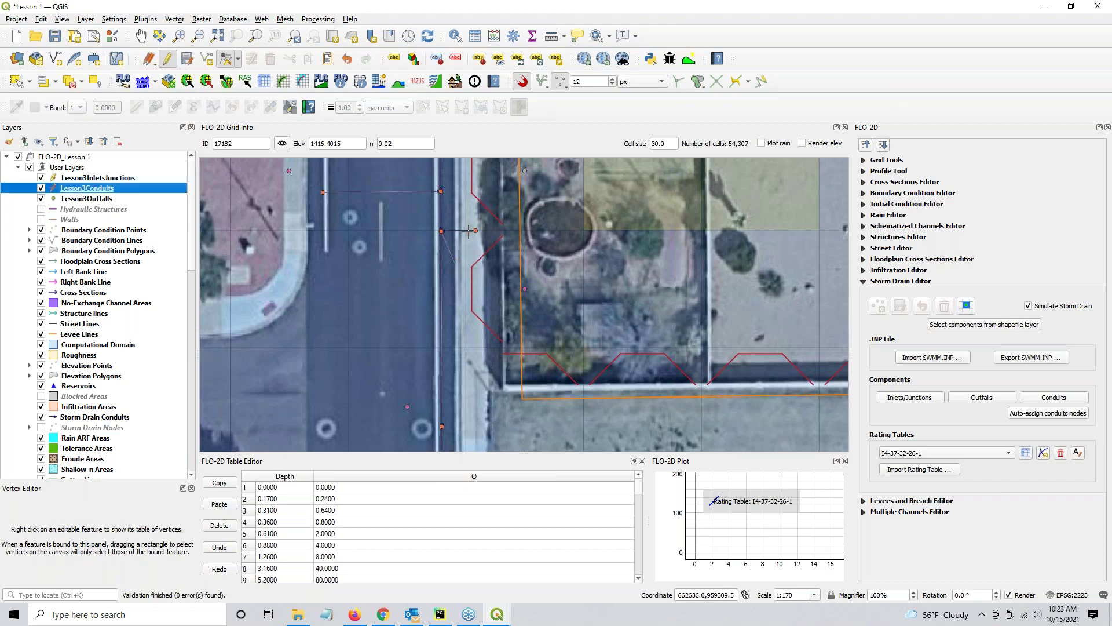
{"action": "left_click", "coordinate": [92, 178]}
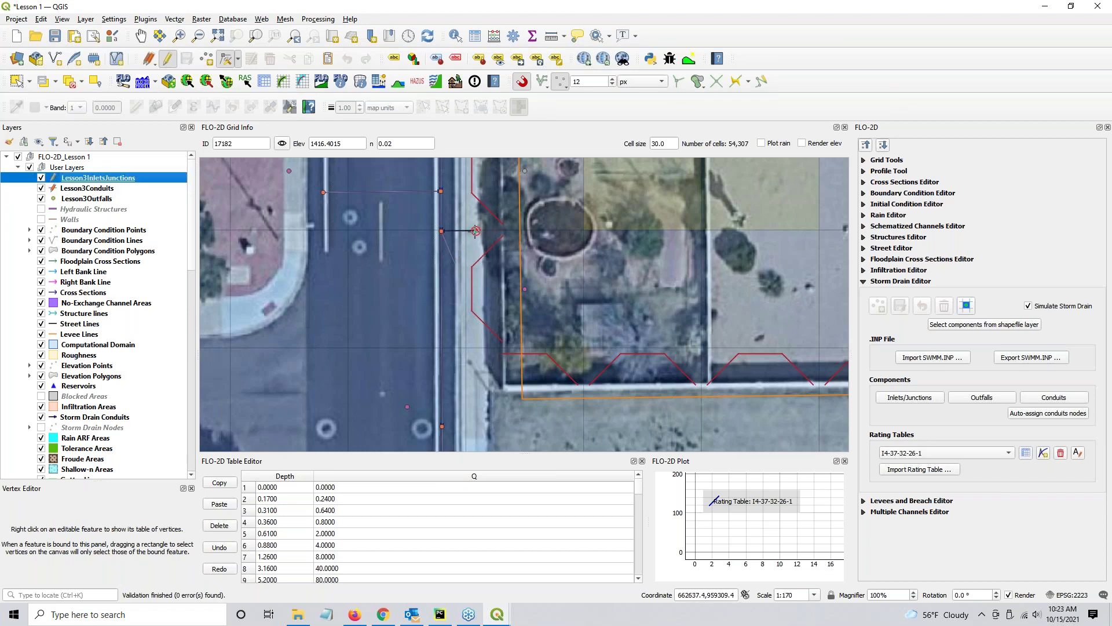
{"action": "left_click", "coordinate": [475, 231]}
{"action": "left_click", "coordinate": [454, 263]}
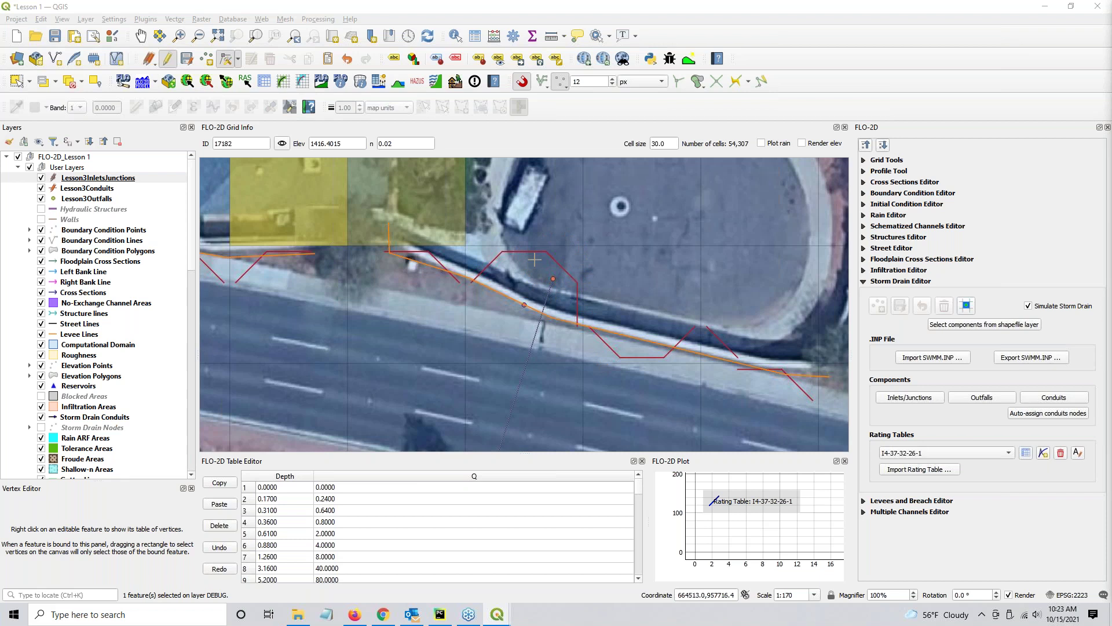
Step: Show the Walls layer and edit Levee Lines to shift the levee south of the cul-de-sac toward the street, past the inlet's grid element
{"action": "left_click", "coordinate": [41, 221]}
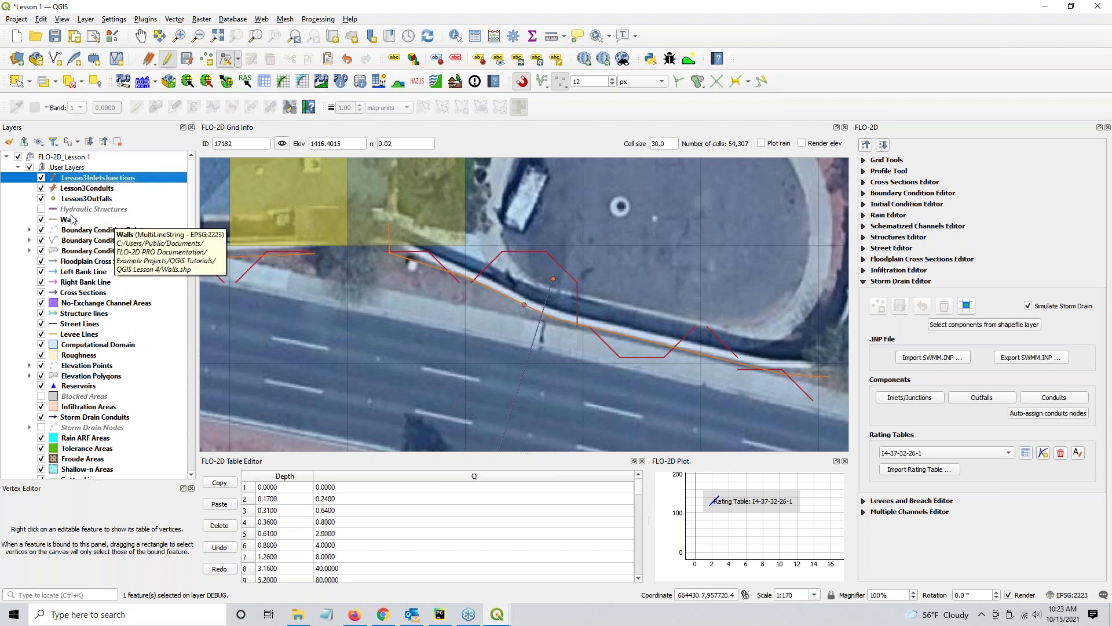
{"action": "left_click", "coordinate": [81, 335]}
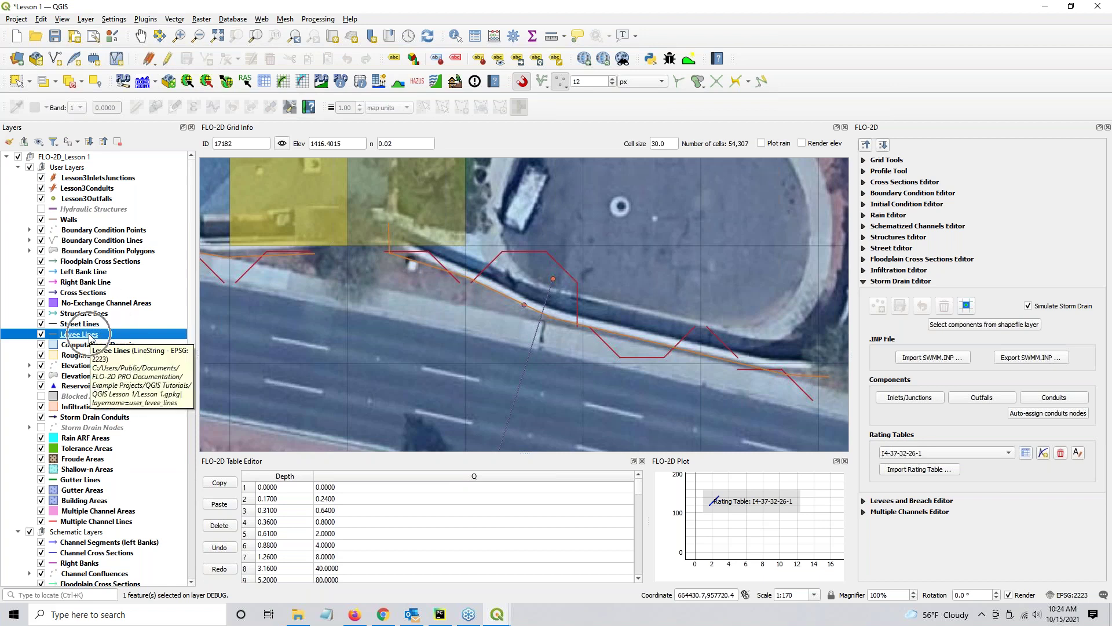
{"action": "left_click", "coordinate": [64, 220]}
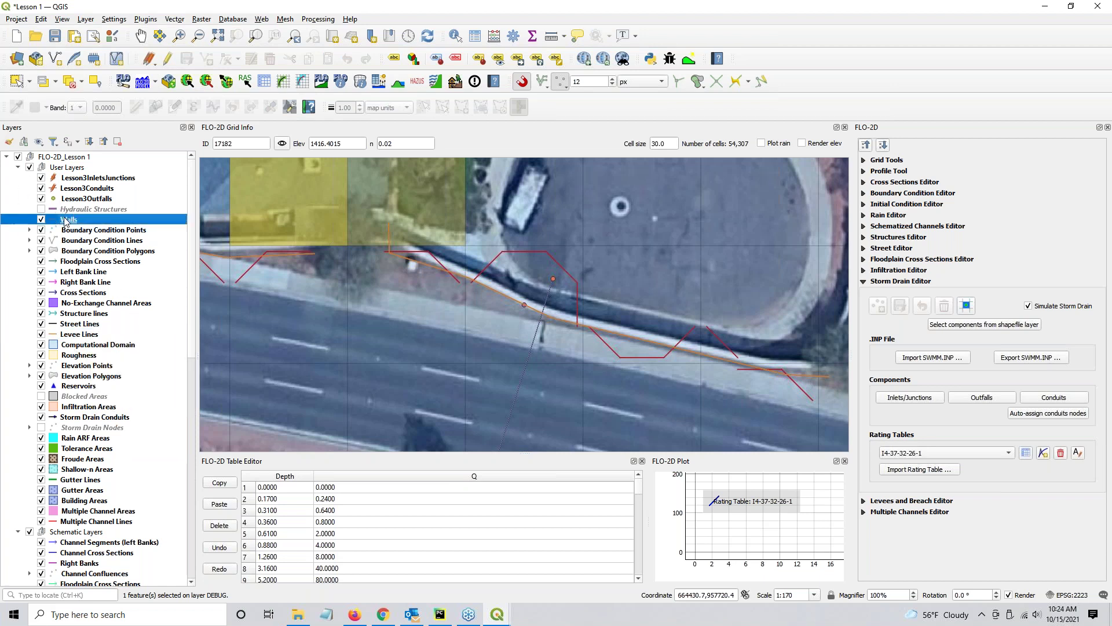
{"action": "left_click", "coordinate": [61, 335]}
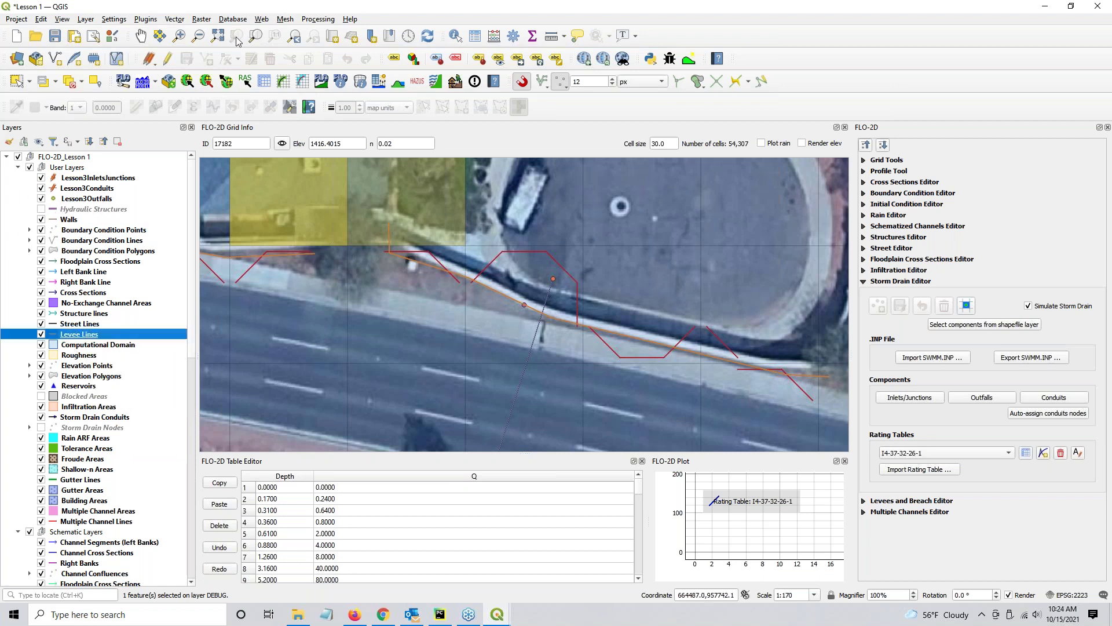
{"action": "left_click", "coordinate": [168, 59]}
{"action": "left_click", "coordinate": [227, 59]}
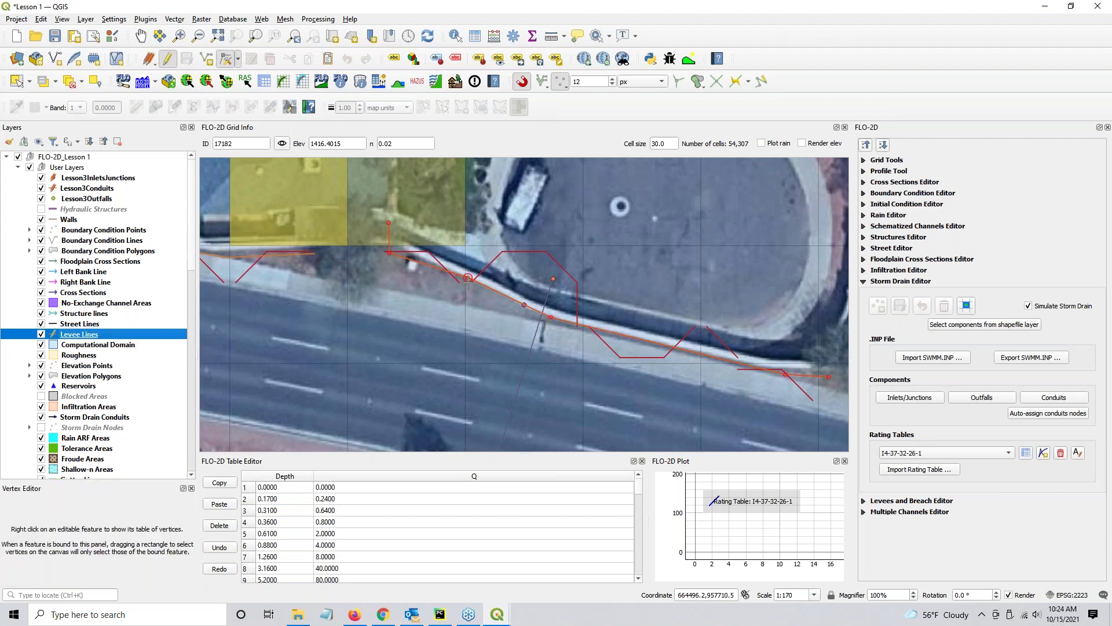
{"action": "left_click", "coordinate": [467, 282]}
{"action": "left_click", "coordinate": [461, 320]}
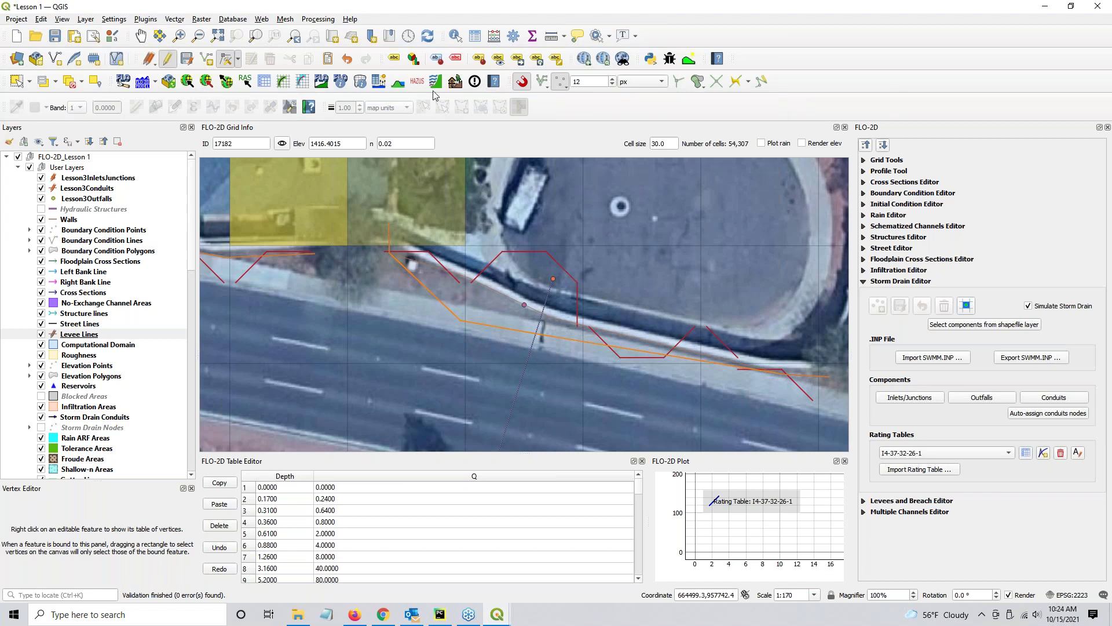
Step: Save the Levee Lines edits and create schematic layers from the user levees, deleting the duplicated opposite levee directions
{"action": "left_click", "coordinate": [398, 81]}
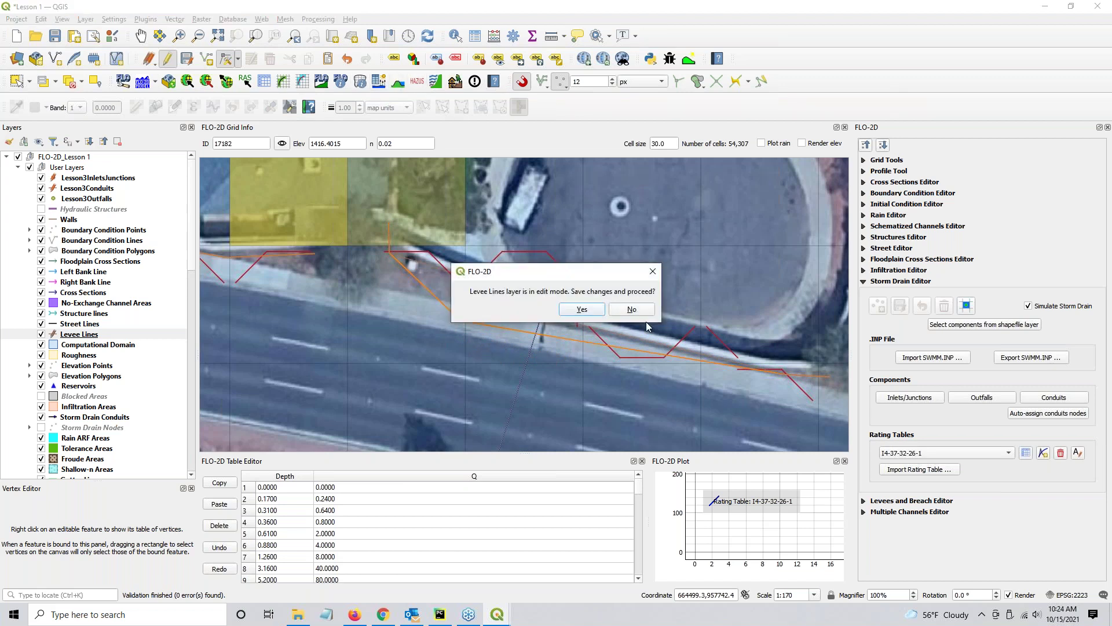
{"action": "left_click", "coordinate": [597, 311]}
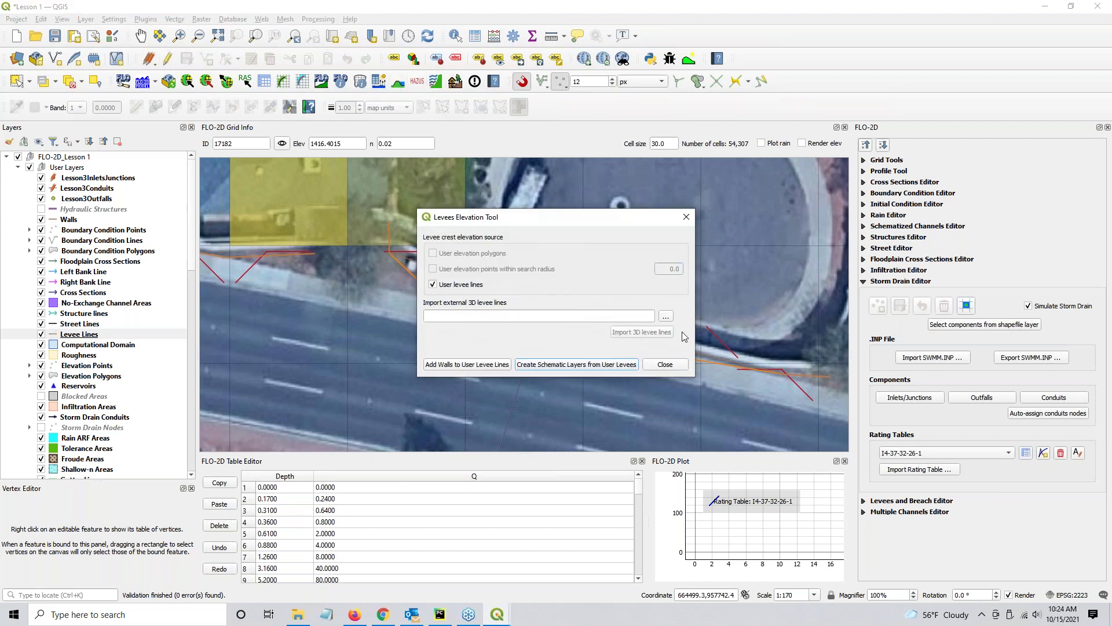
{"action": "left_click", "coordinate": [554, 364]}
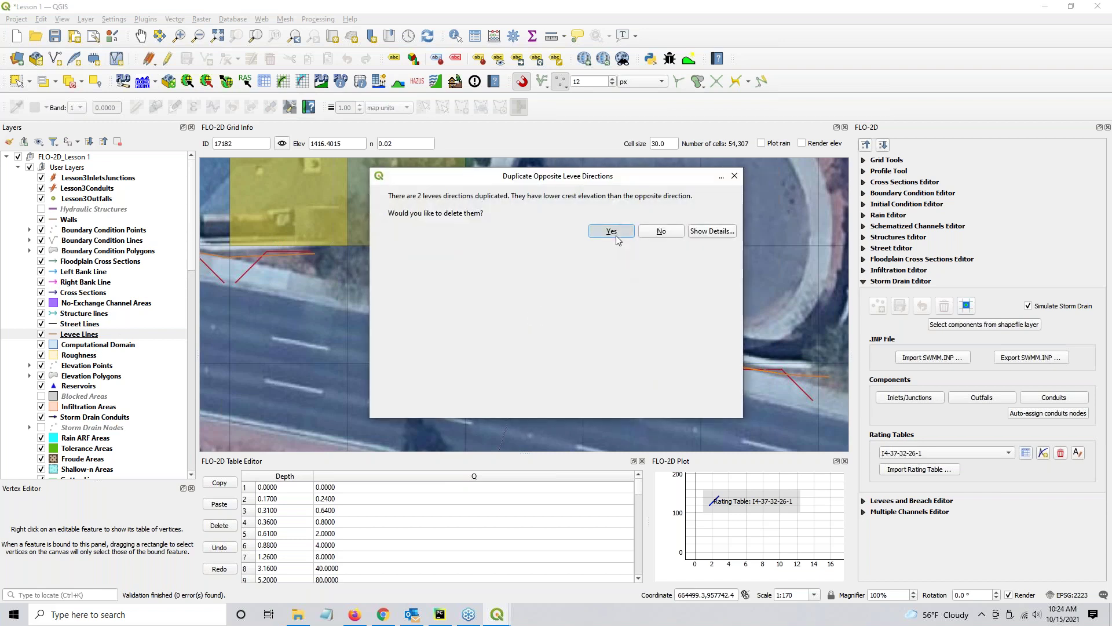
{"action": "left_click", "coordinate": [613, 232]}
{"action": "left_click", "coordinate": [630, 336]}
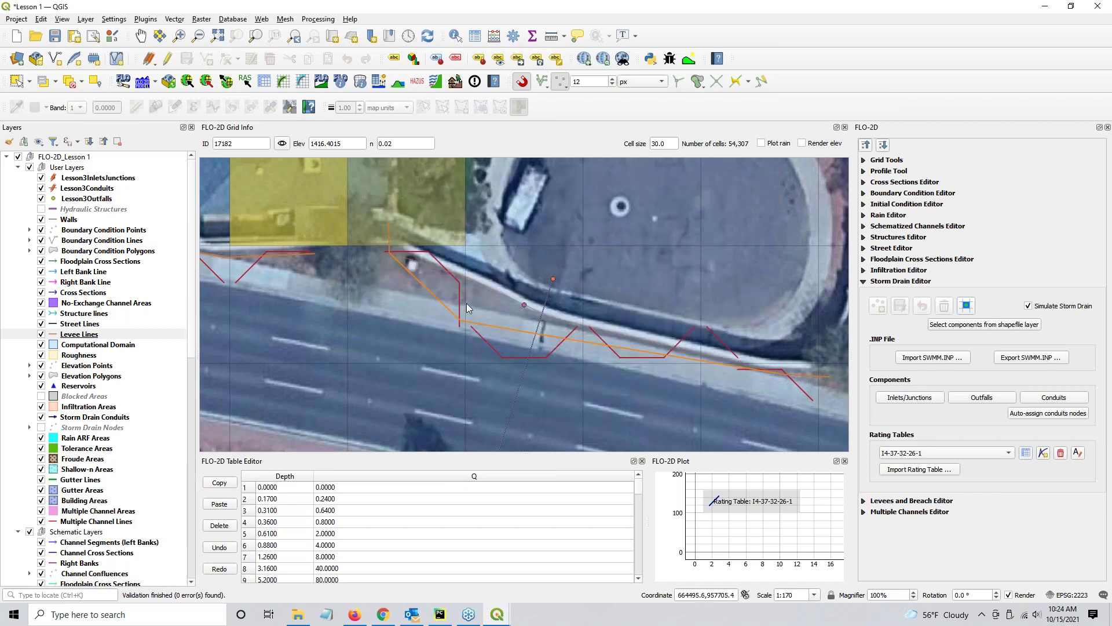
Step: Put Levee Lines in edit mode and move the levee vertices near the next cul-de-sac's southeast curb north, away from the street
{"action": "left_click", "coordinate": [552, 279]}
{"action": "scroll", "coordinate": [549, 317], "scroll_direction": "down", "scroll_amount": 1}
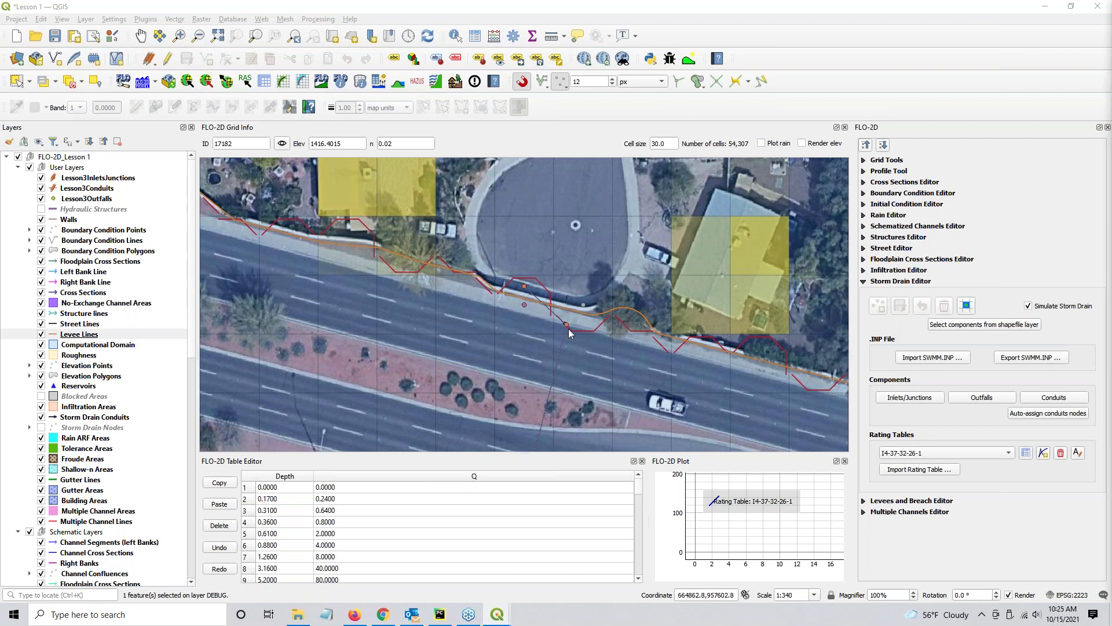
{"action": "scroll", "coordinate": [562, 328], "scroll_direction": "up", "scroll_amount": 1}
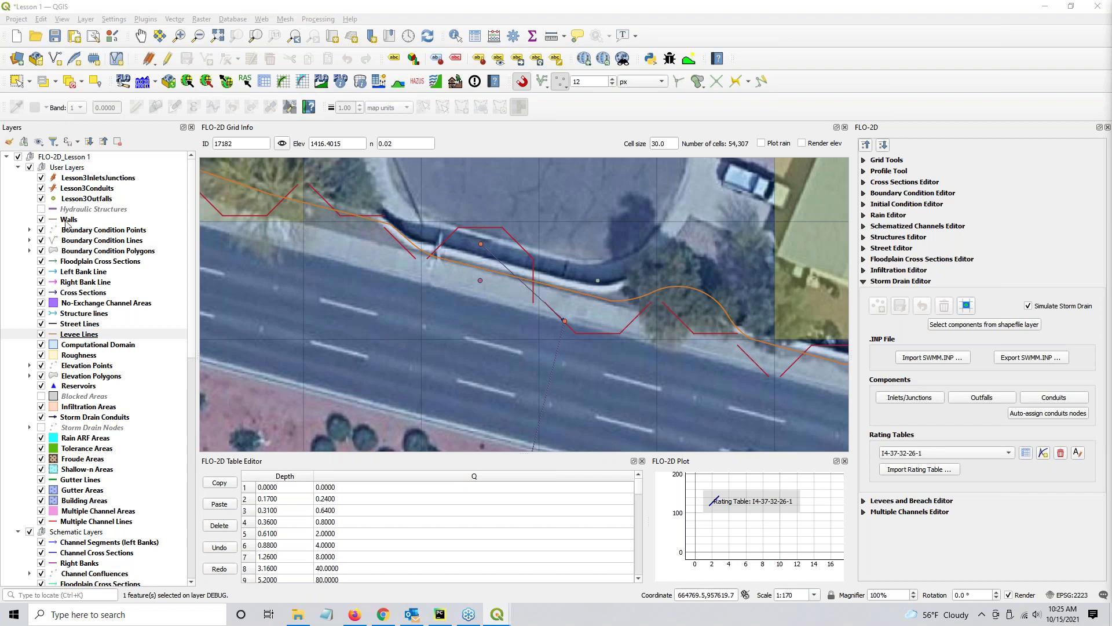
{"action": "left_click", "coordinate": [68, 336]}
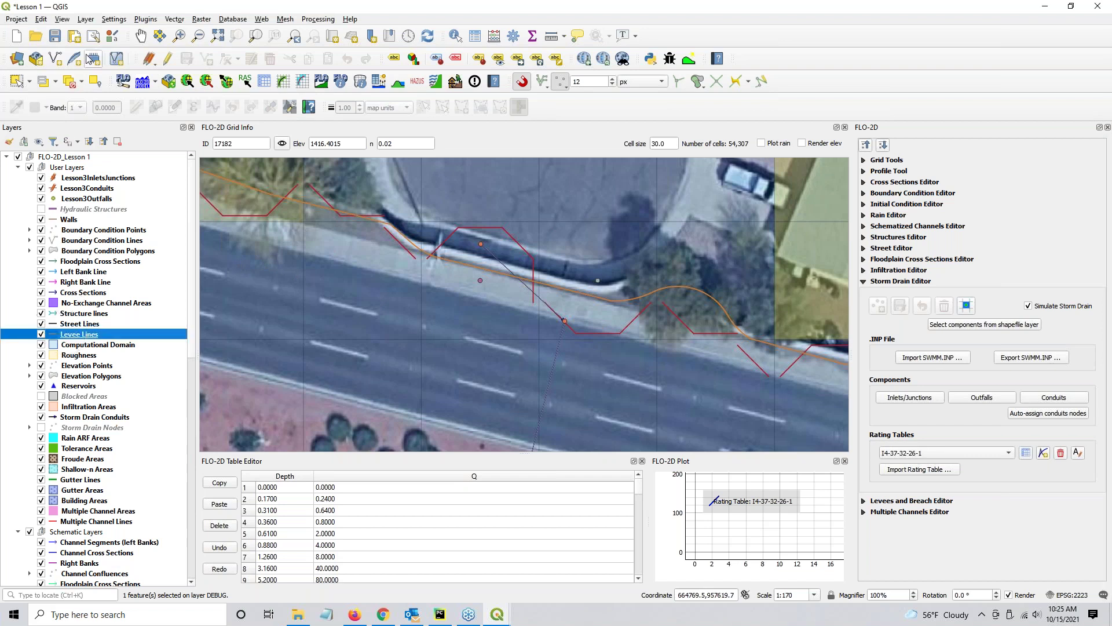
{"action": "left_click", "coordinate": [165, 59]}
{"action": "left_click", "coordinate": [225, 59]}
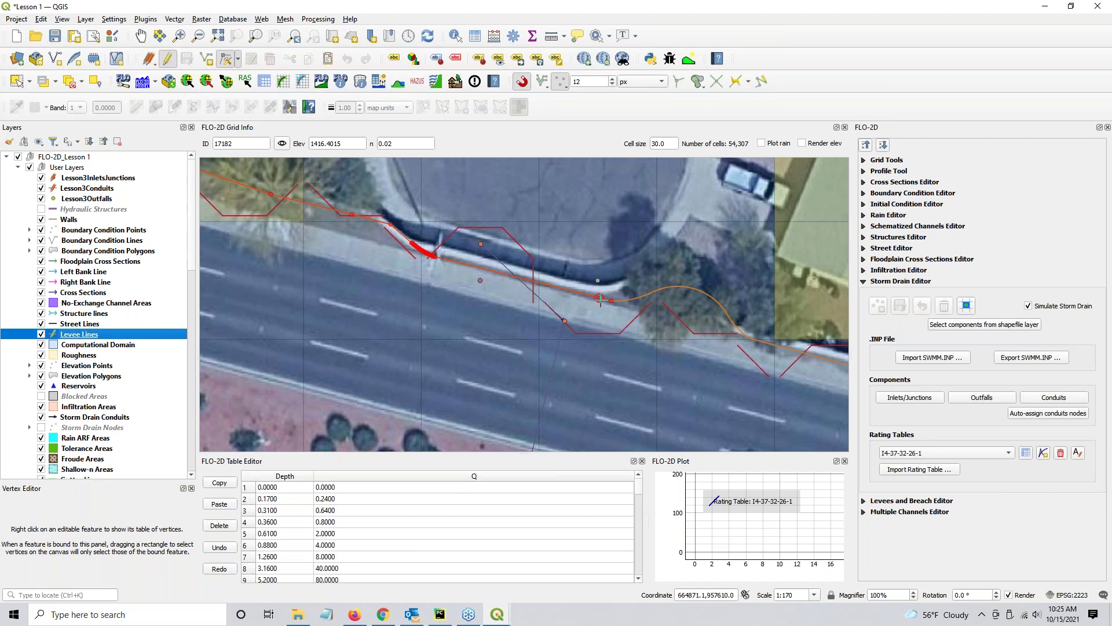
{"action": "left_click", "coordinate": [611, 302]}
{"action": "left_click", "coordinate": [605, 273]}
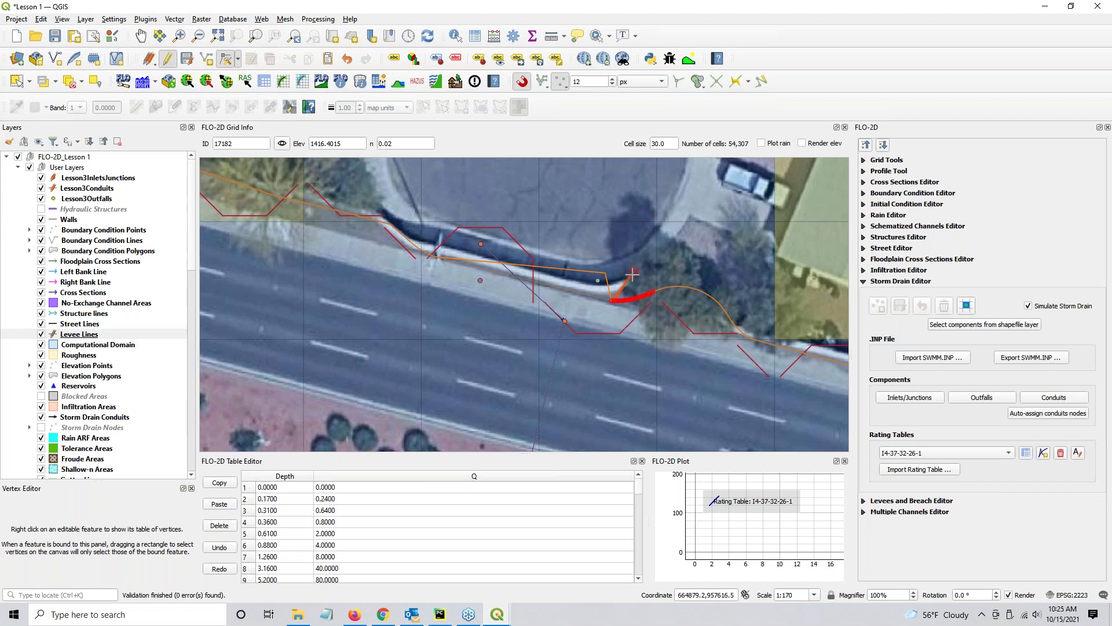
{"action": "key", "text": "Escape"}
{"action": "left_click", "coordinate": [610, 273]}
{"action": "left_click", "coordinate": [609, 273]}
Step: Move the inlet in Lesson3InletsJunctions north into the cul-de-sac and shift the connected Lesson3Conduits end to the inlet's new position
{"action": "left_click", "coordinate": [80, 178]}
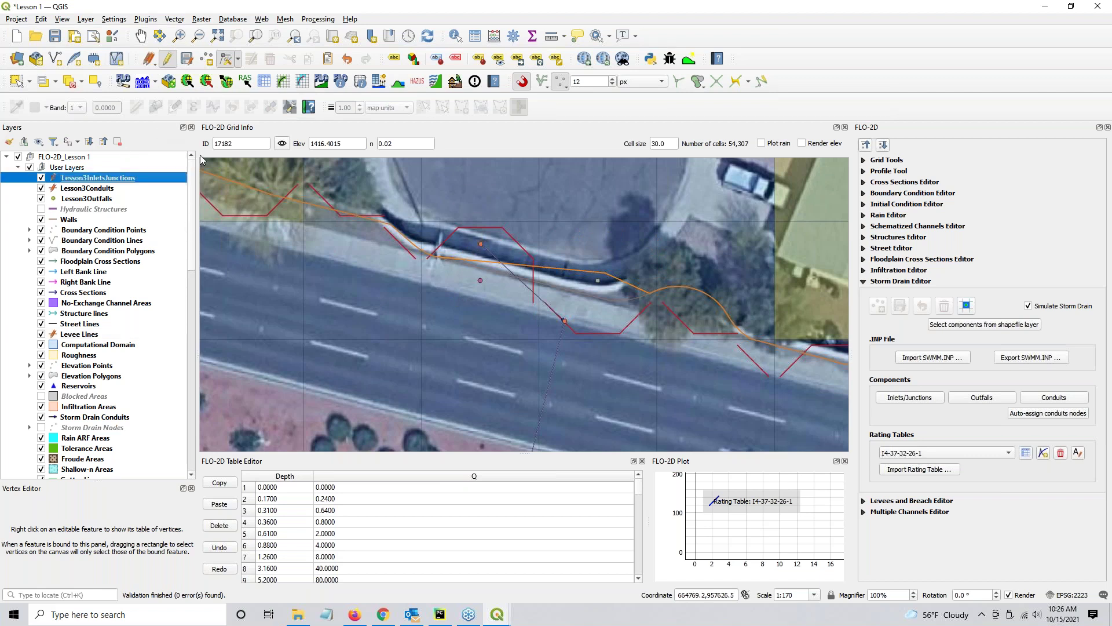
{"action": "left_click", "coordinate": [481, 245]}
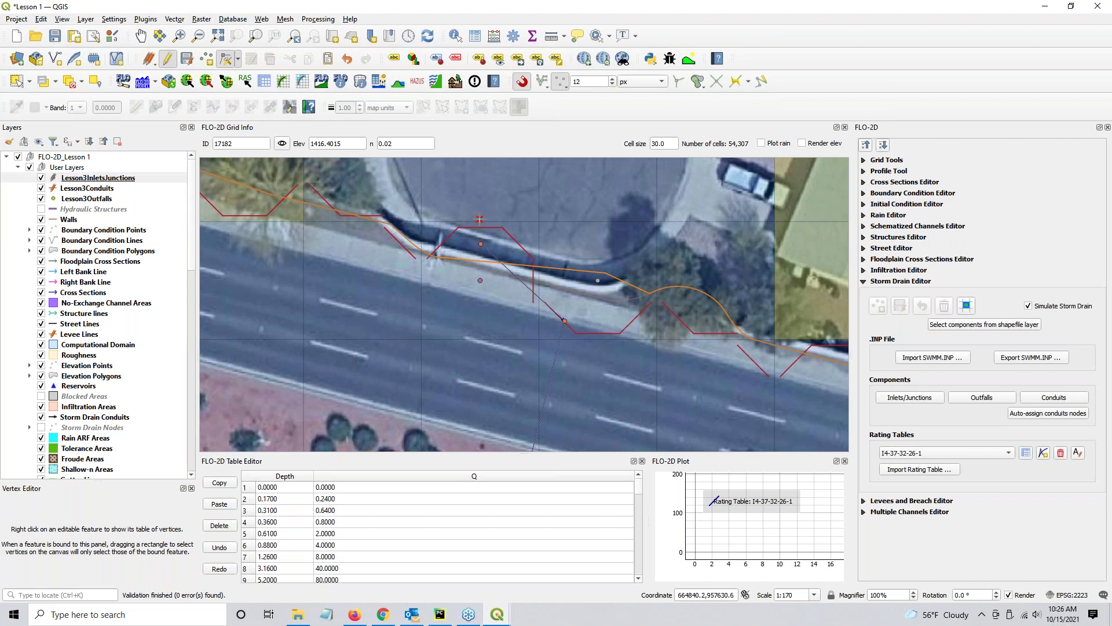
{"action": "left_click", "coordinate": [74, 189]}
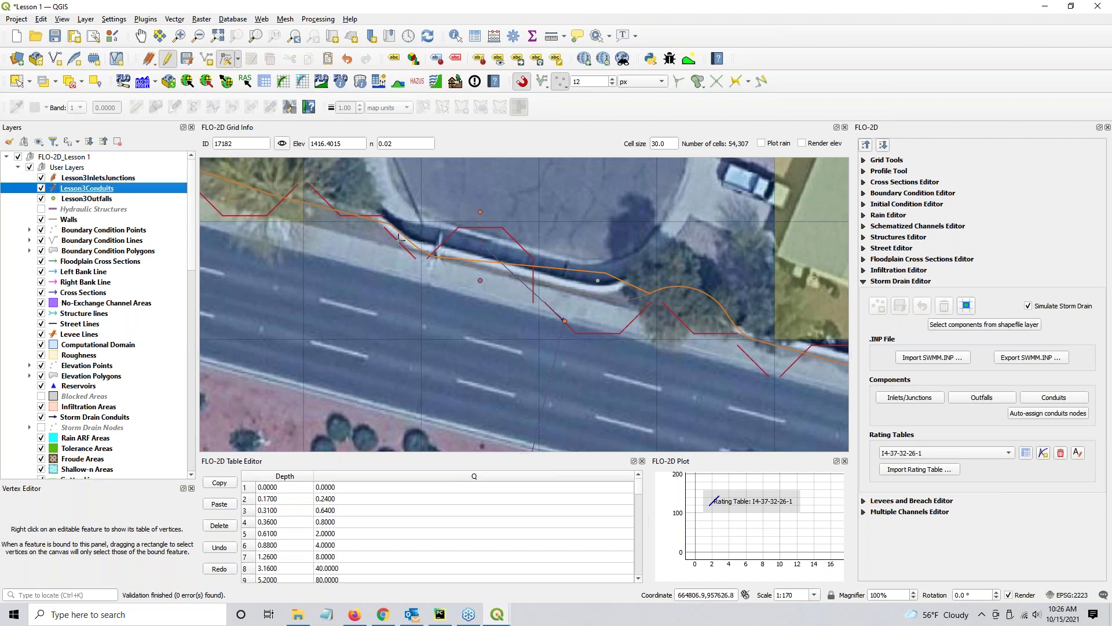
{"action": "left_click", "coordinate": [482, 245]}
{"action": "left_click", "coordinate": [480, 212]}
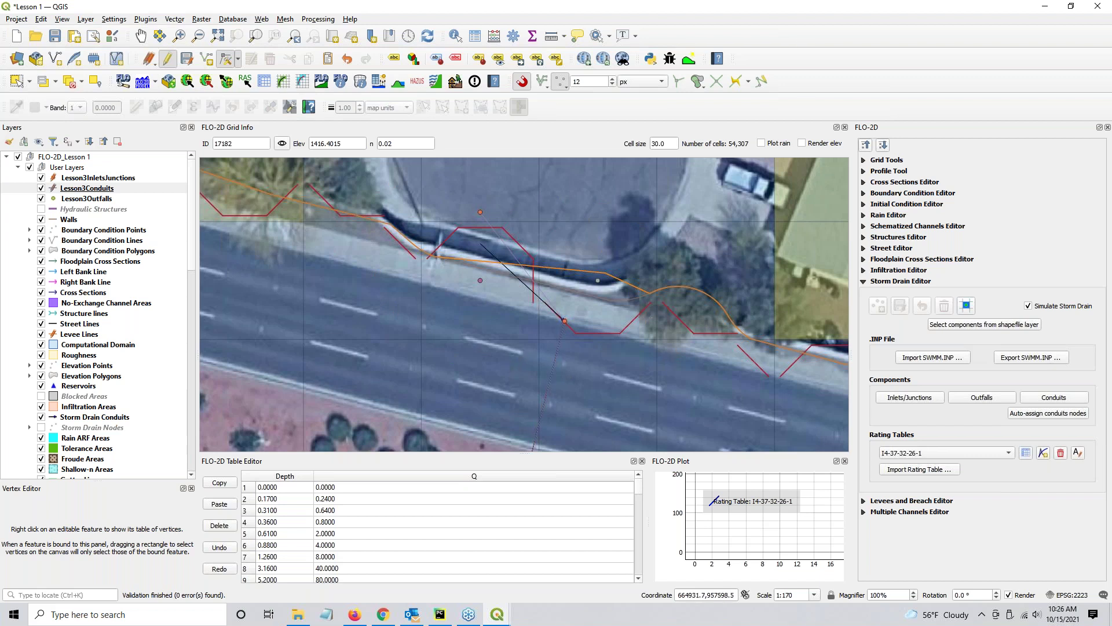
{"action": "left_click", "coordinate": [597, 280]}
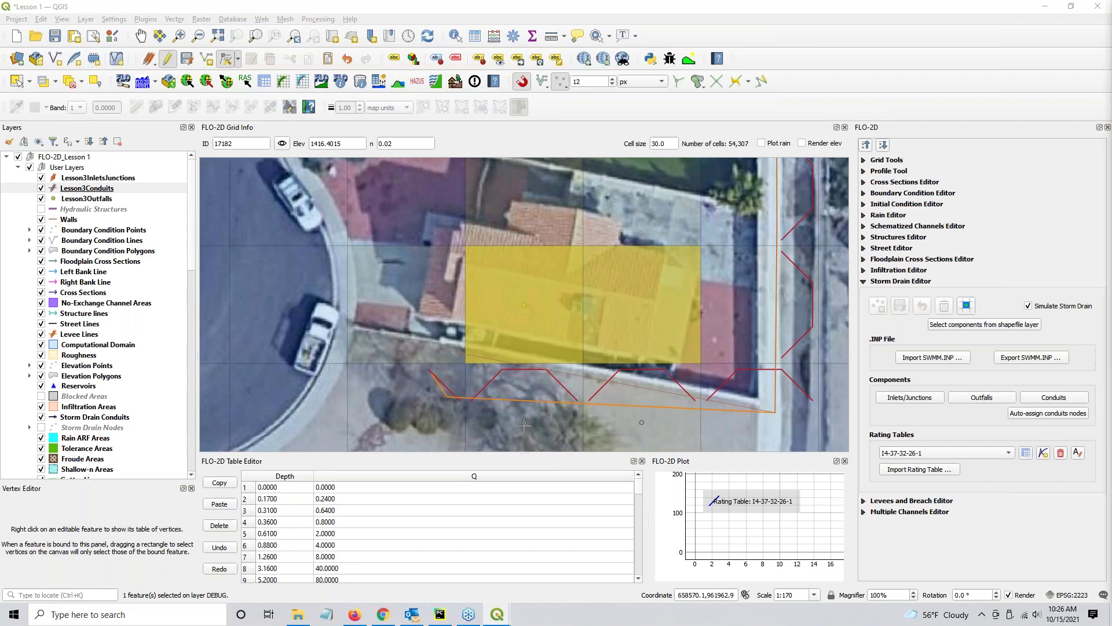
Step: Locate the DEBUG errors for levees on completely blocked elements and move the levee's east end by the pool south to the perimeter wall
{"action": "key", "text": "alt+Tab"}
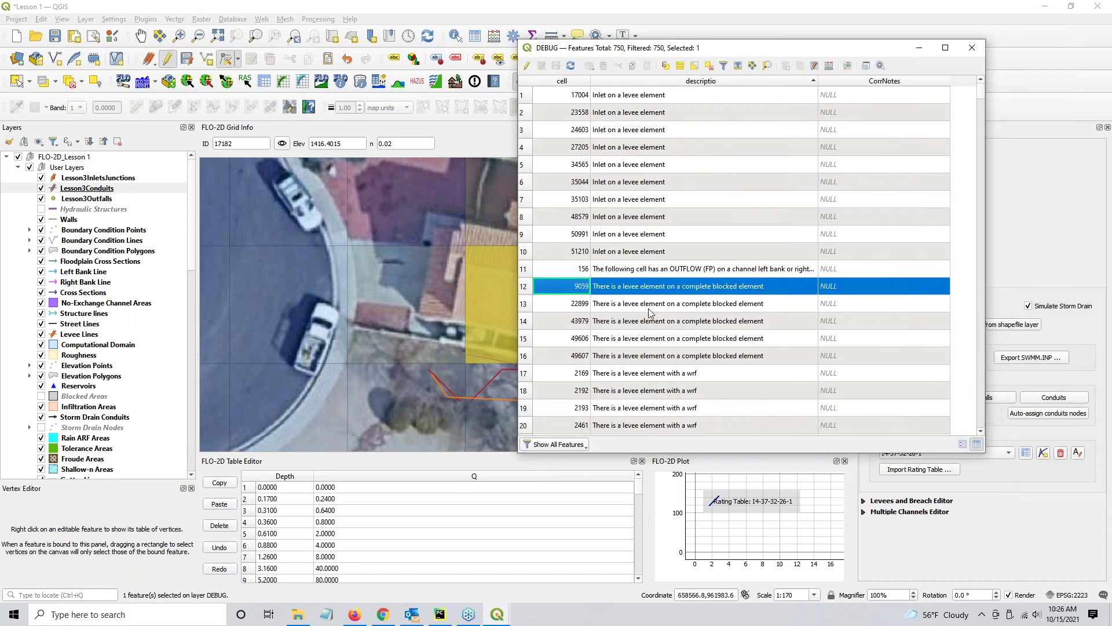
{"action": "key", "text": "alt+Tab"}
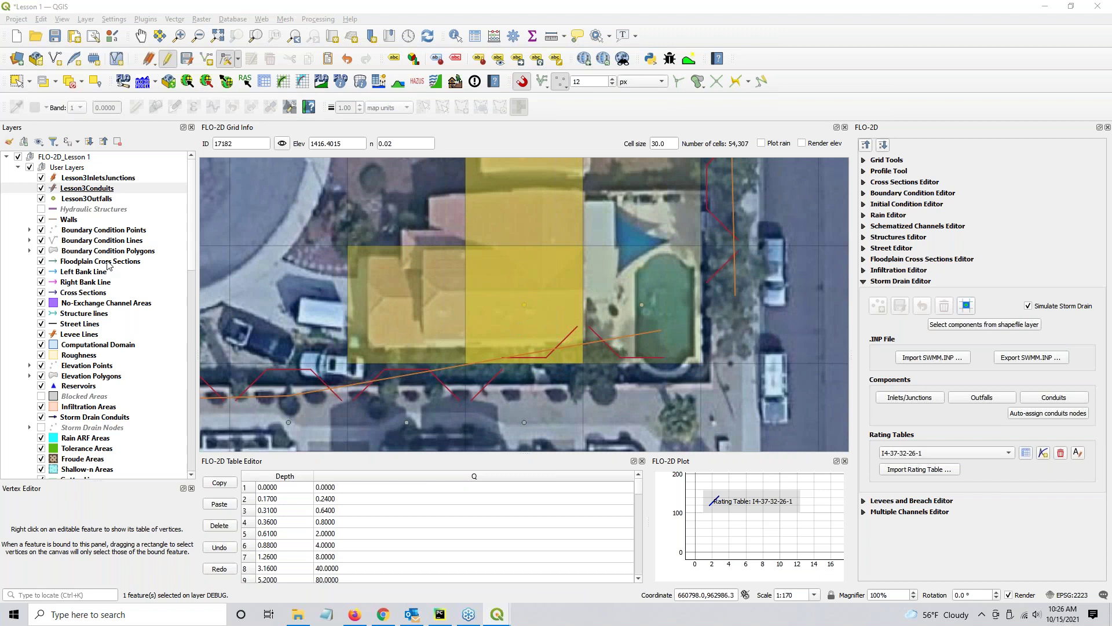
{"action": "left_click", "coordinate": [78, 335]}
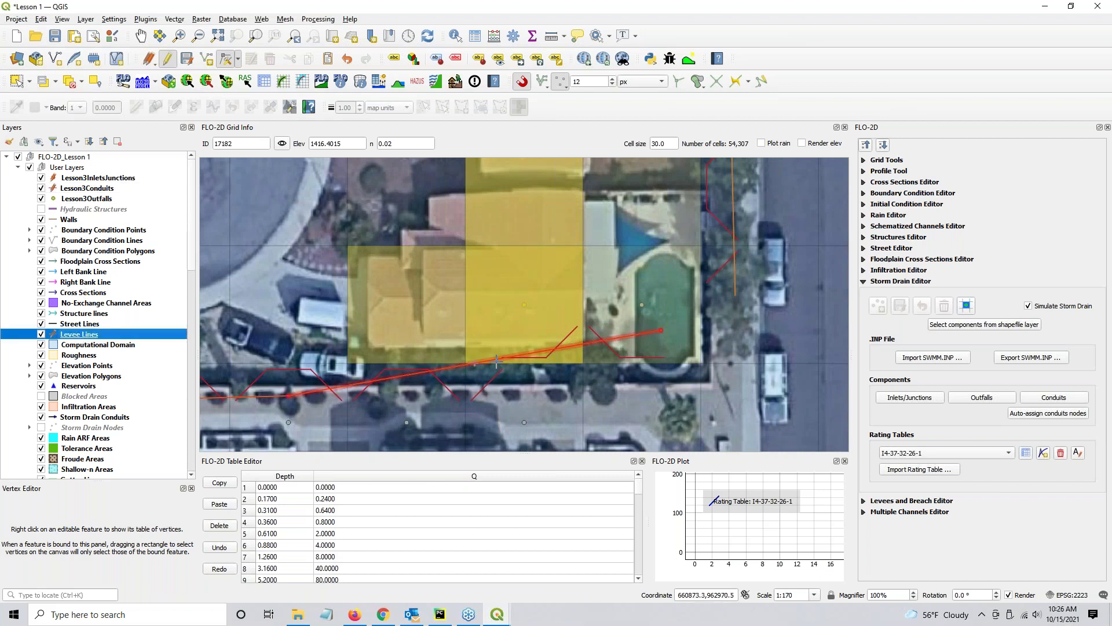
{"action": "left_click", "coordinate": [661, 330]}
{"action": "left_click", "coordinate": [688, 390]}
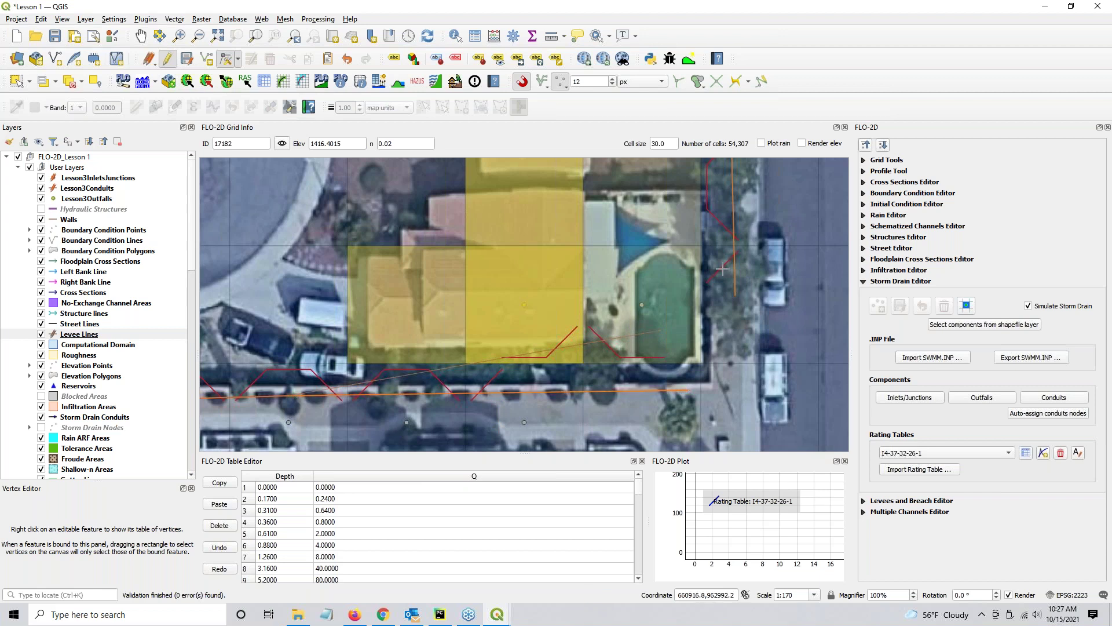
Step: Extend the levee along the side street south toward the property corner and stretch the southern levee's east end to meet it
{"action": "left_click", "coordinate": [733, 351]}
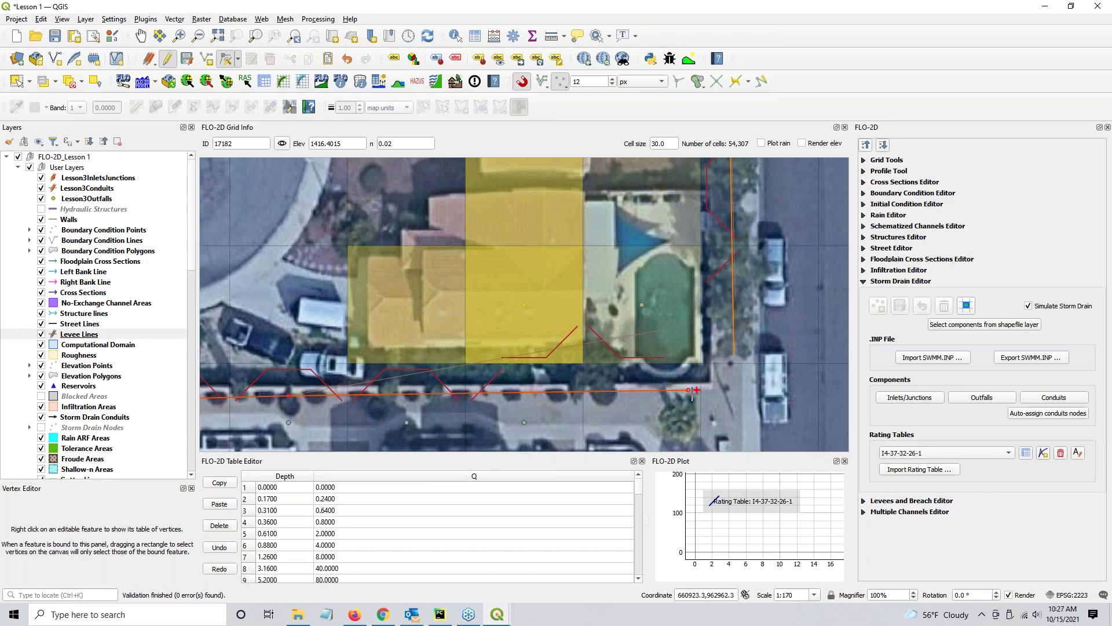
{"action": "left_click", "coordinate": [719, 392]}
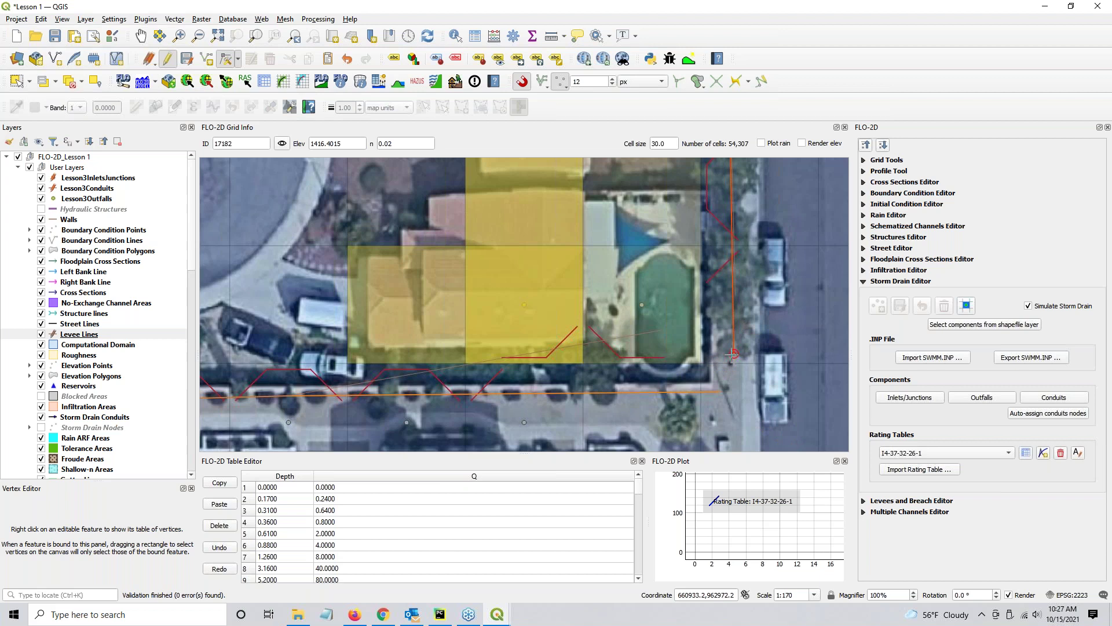
{"action": "left_click", "coordinate": [722, 382]}
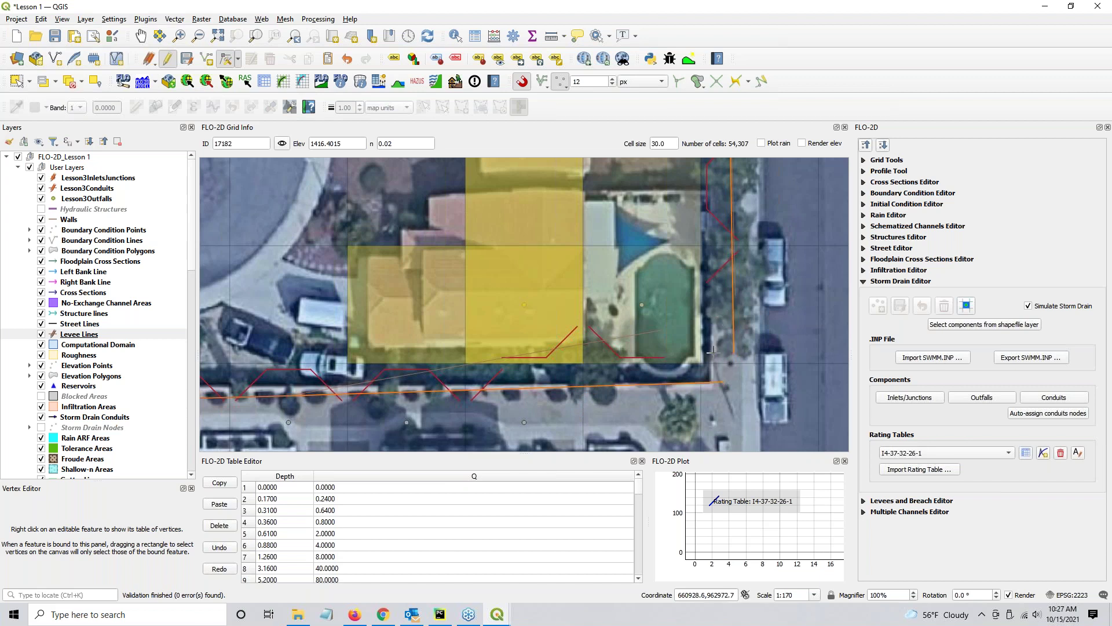
{"action": "left_click", "coordinate": [734, 354]}
{"action": "left_click", "coordinate": [724, 353]}
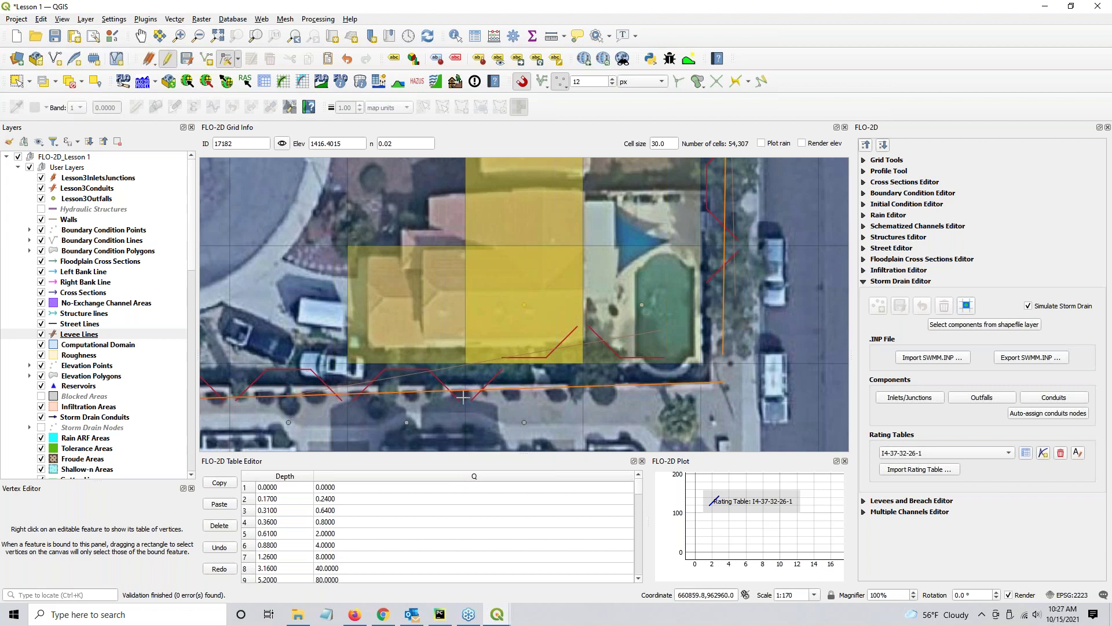
Step: At the next blocked-element error, pull the levee's west end just east of the blocked building cell and adjust its corner vertex
{"action": "left_click", "coordinate": [595, 394]}
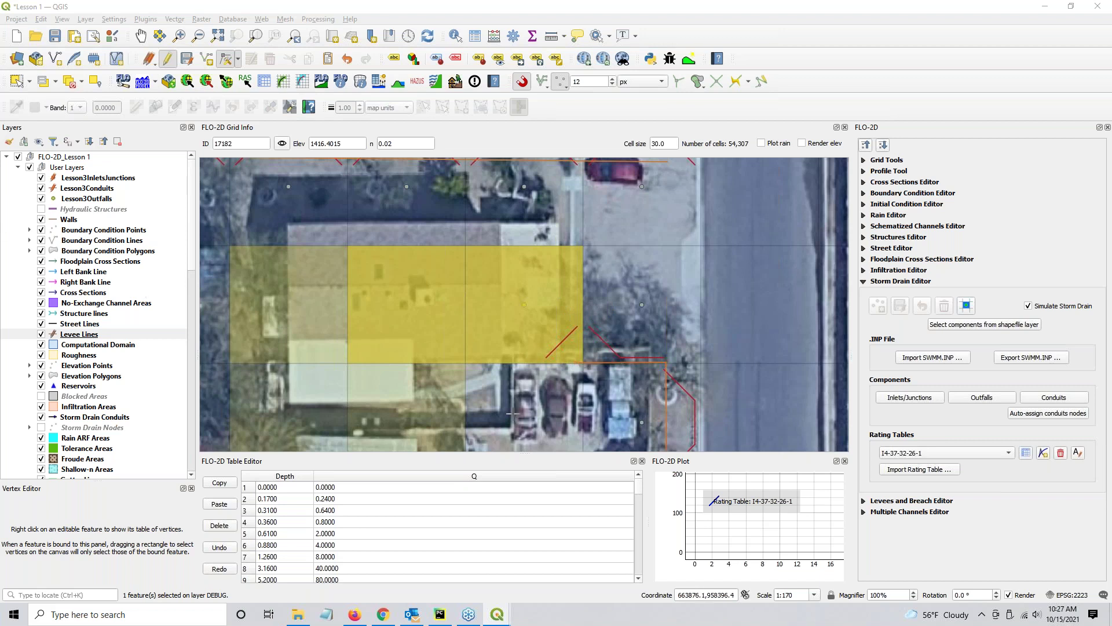
{"action": "left_click", "coordinate": [575, 364]}
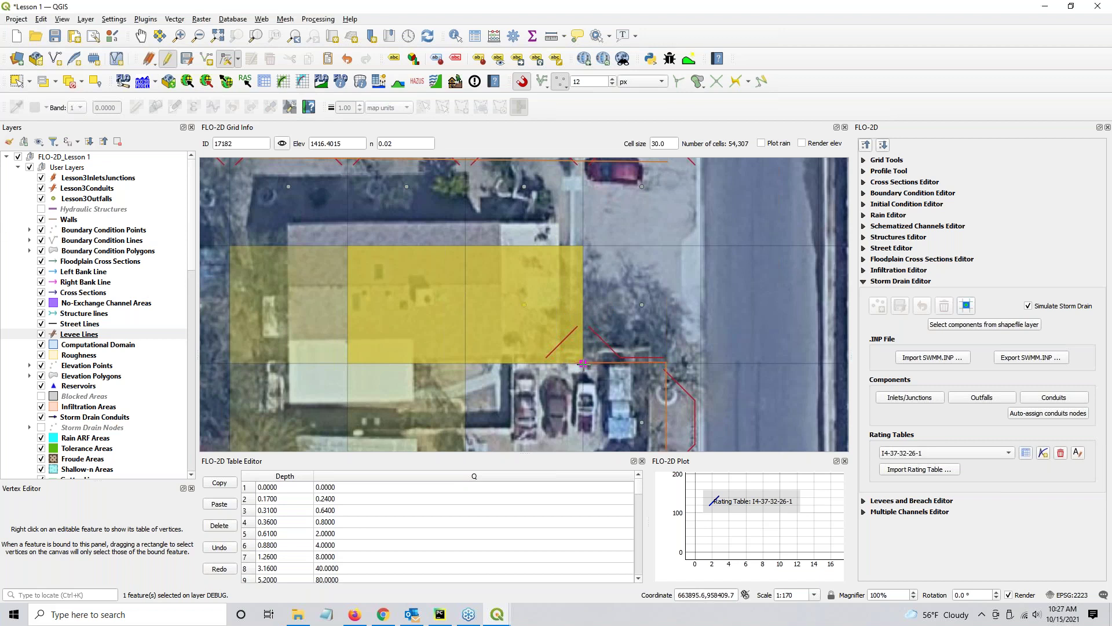
{"action": "left_click", "coordinate": [592, 359]}
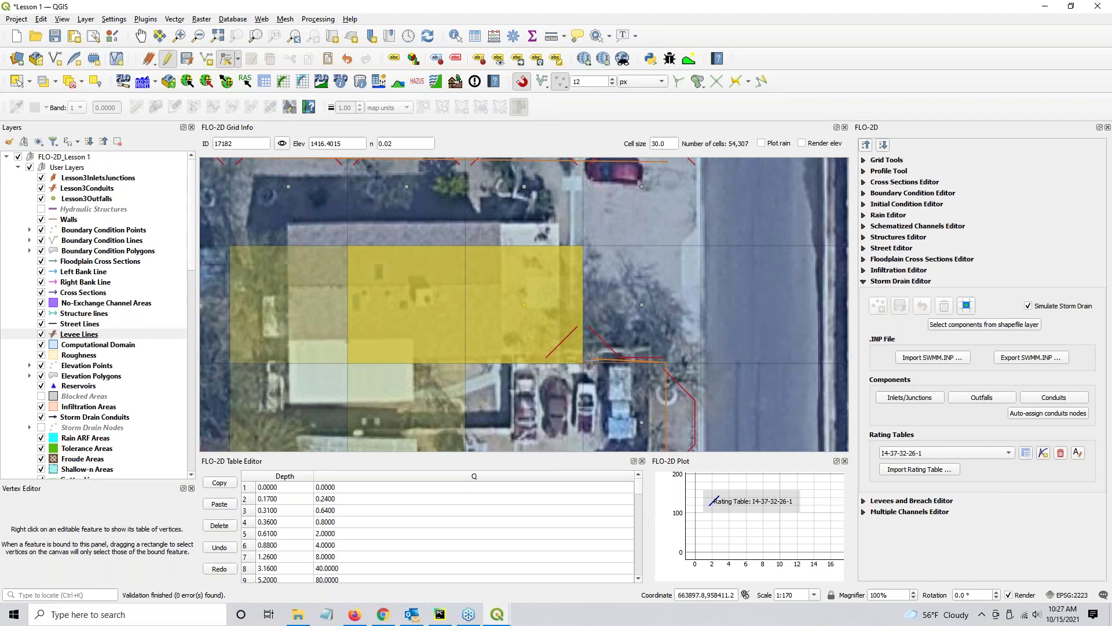
{"action": "left_click", "coordinate": [664, 358]}
{"action": "scroll", "coordinate": [408, 369], "scroll_direction": "down", "scroll_amount": 2}
{"action": "scroll", "coordinate": [407, 369], "scroll_direction": "up", "scroll_amount": 2}
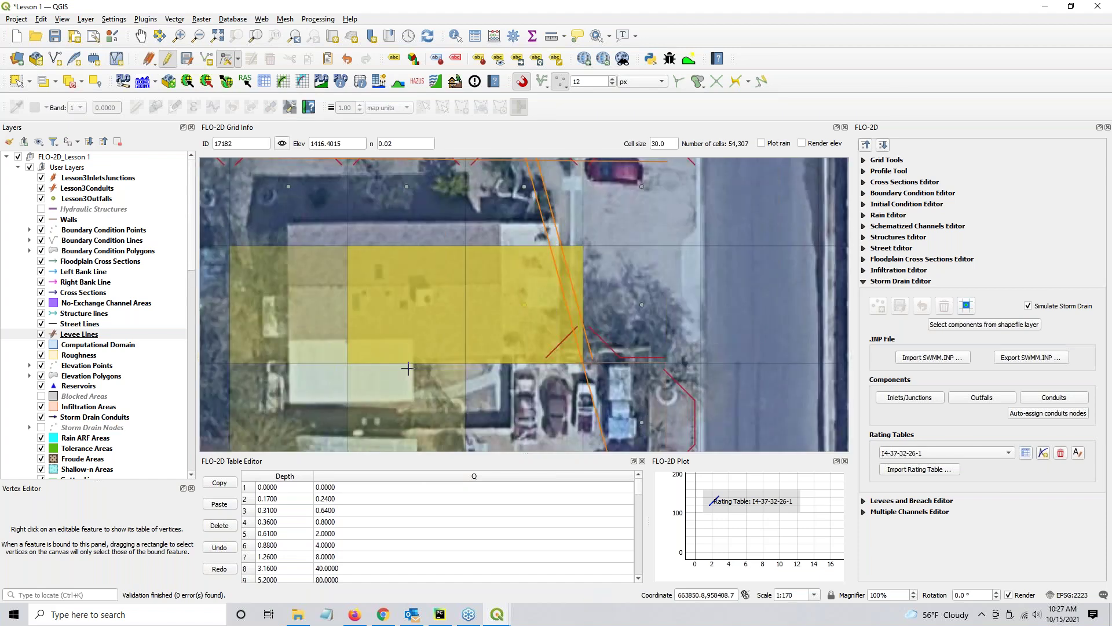
Step: Undo the last levee vertex move and realign the levee line's corner vertices with the wall behind the parked cars
{"action": "key", "text": "ctrl+z"}
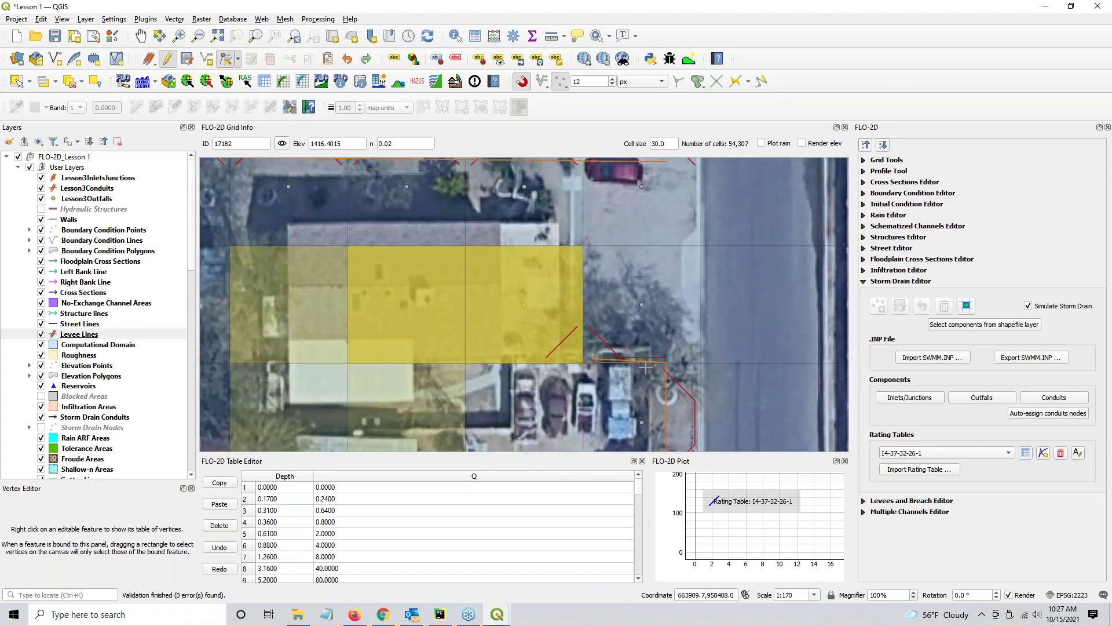
{"action": "left_click", "coordinate": [667, 359]}
{"action": "left_click", "coordinate": [671, 351]}
{"action": "left_click", "coordinate": [592, 352]}
{"action": "left_click", "coordinate": [673, 352]}
Step: Move the next levee line vertex farther south along the street-side wall to straighten the line
{"action": "scroll", "coordinate": [649, 350], "scroll_direction": "down", "scroll_amount": 1}
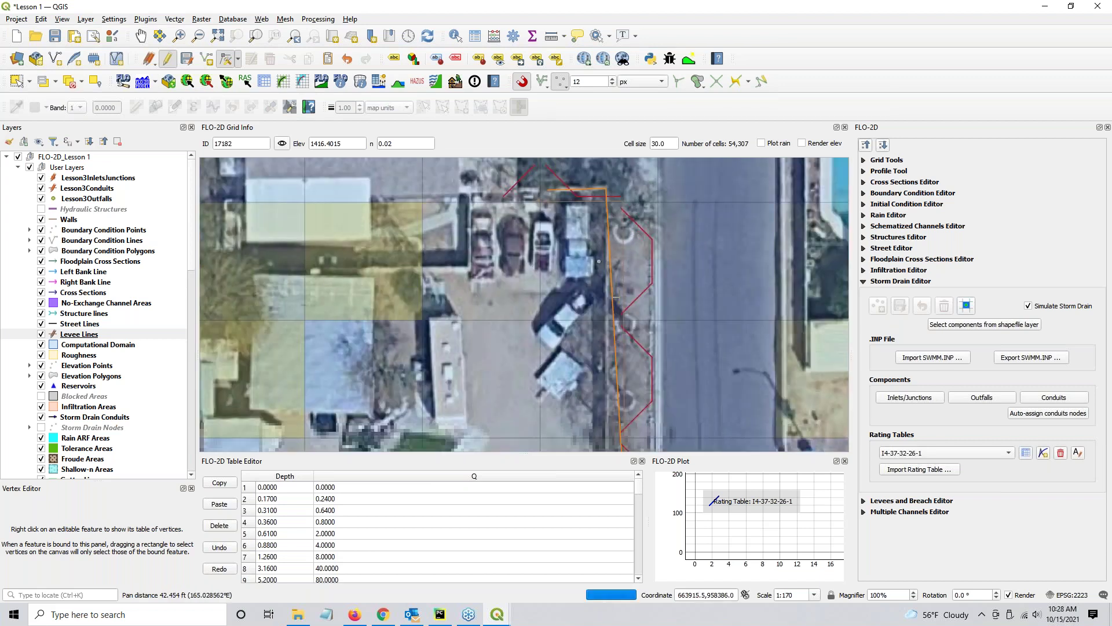
{"action": "left_click_drag", "start_coordinate": [500, 400], "coordinate": [582, 238]}
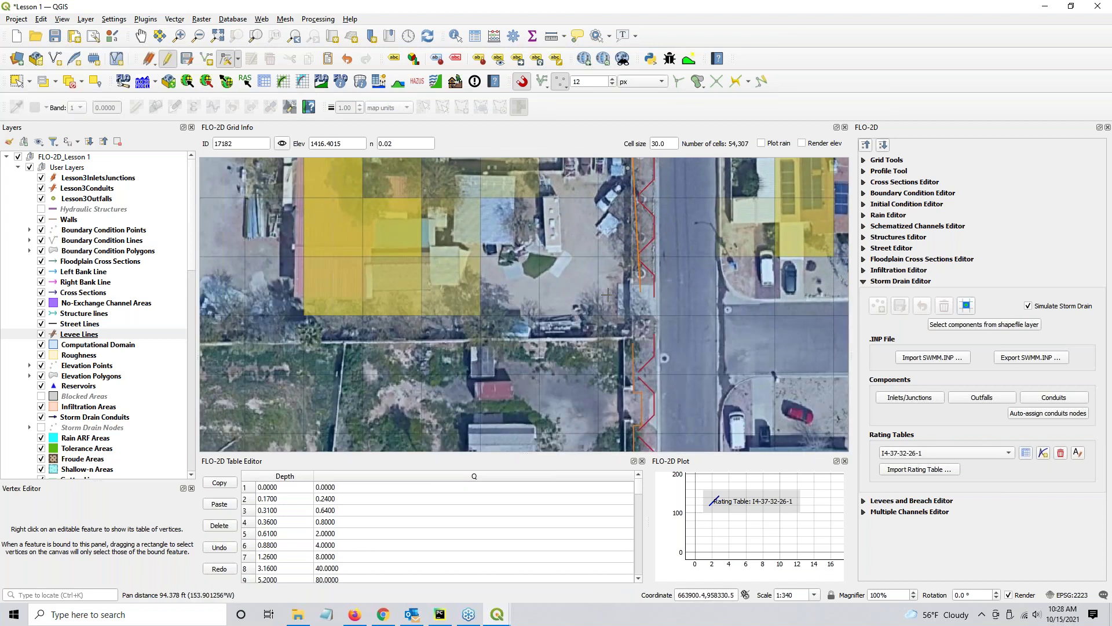
{"action": "left_click", "coordinate": [641, 291]}
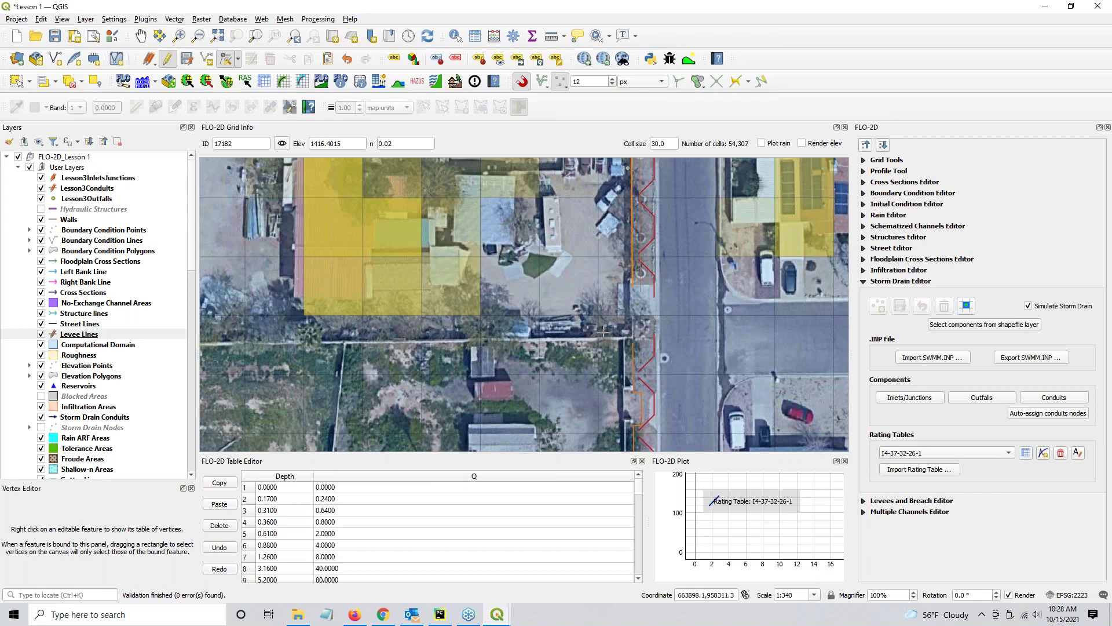
Step: Move the levee line's corner vertex beside the swimming pool outward to the northeast corner of the yard wall
{"action": "scroll", "coordinate": [647, 266], "scroll_direction": "down", "scroll_amount": 1}
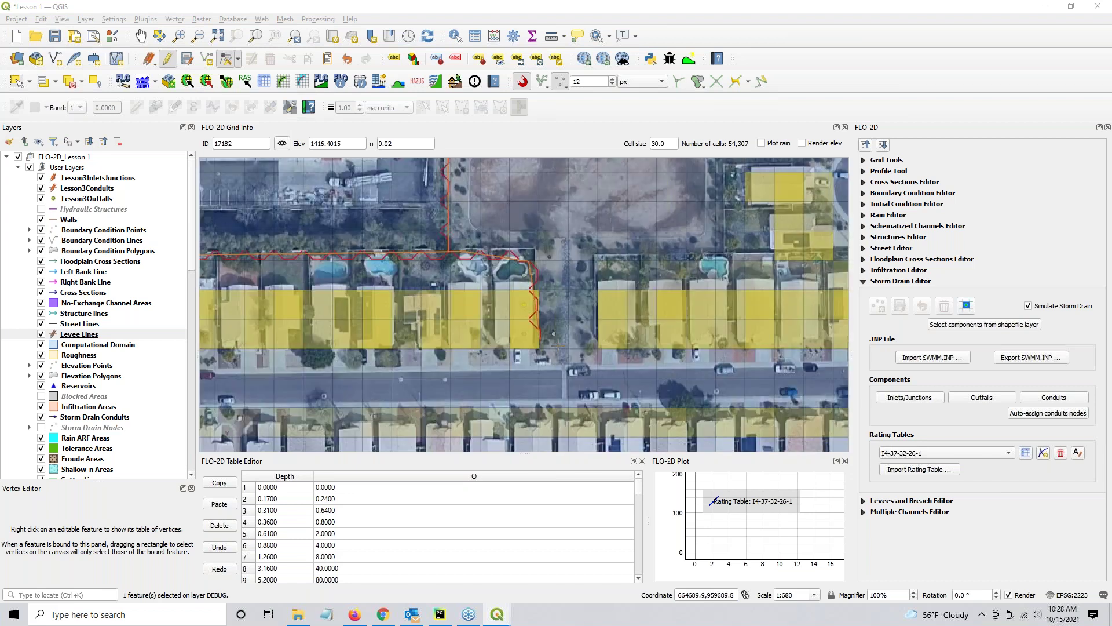
{"action": "scroll", "coordinate": [570, 323], "scroll_direction": "up", "scroll_amount": 1}
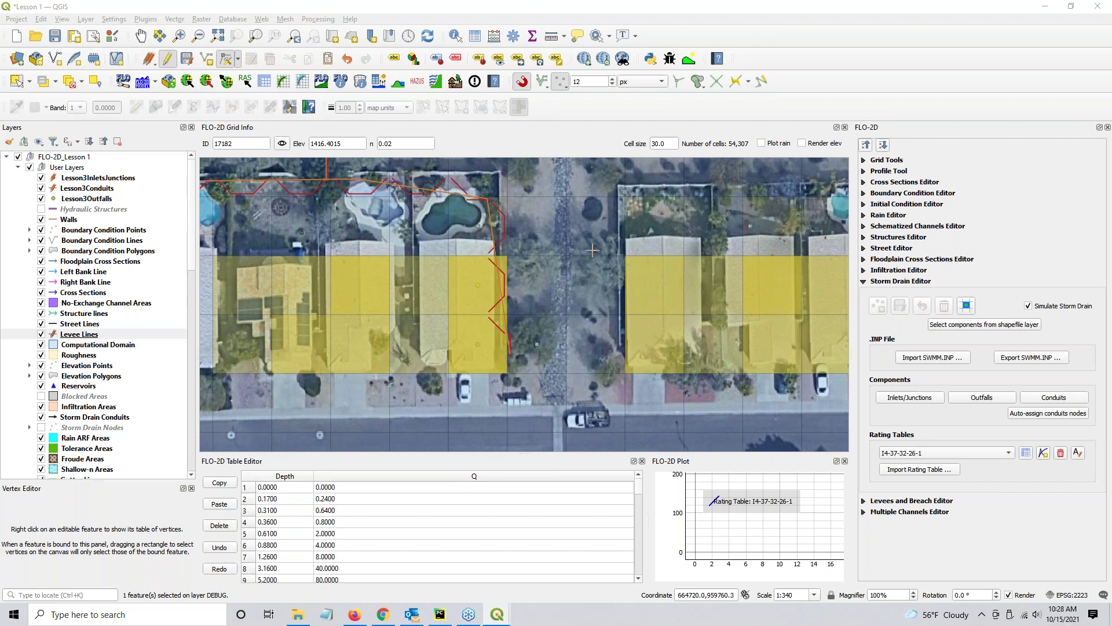
{"action": "left_click_drag", "start_coordinate": [493, 193], "coordinate": [503, 237]}
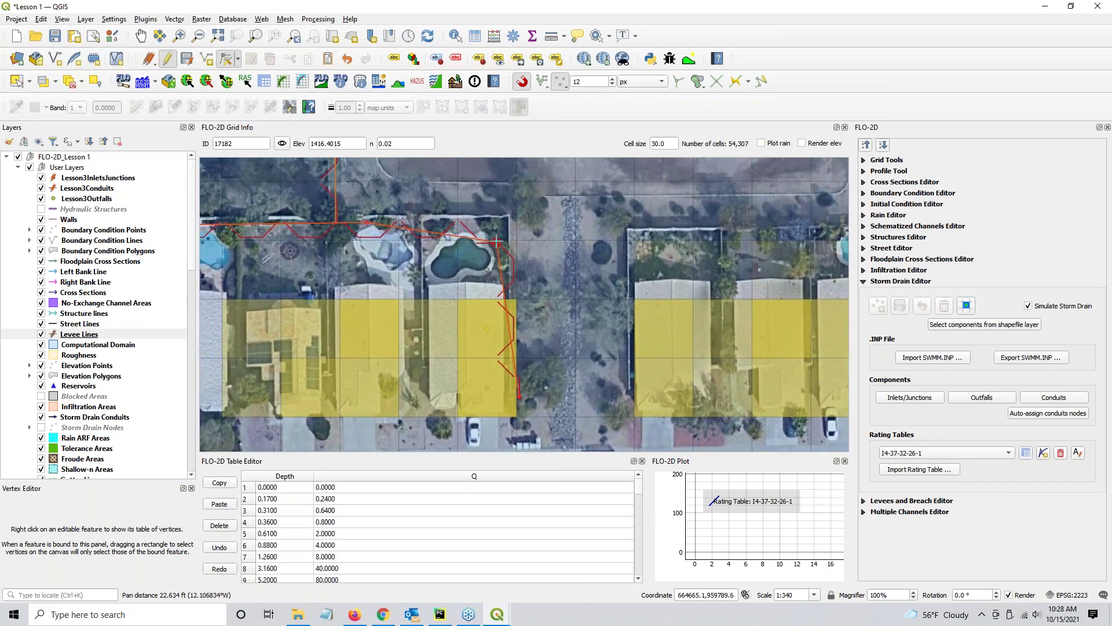
{"action": "left_click", "coordinate": [509, 213]}
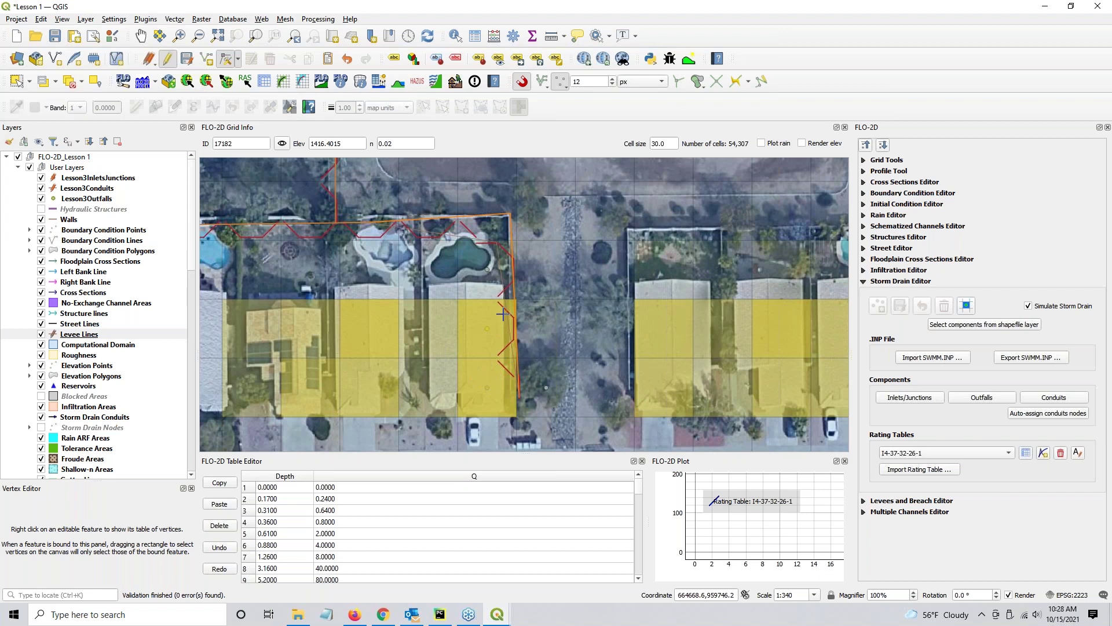
{"action": "left_click", "coordinate": [510, 213]}
{"action": "left_click", "coordinate": [518, 211]}
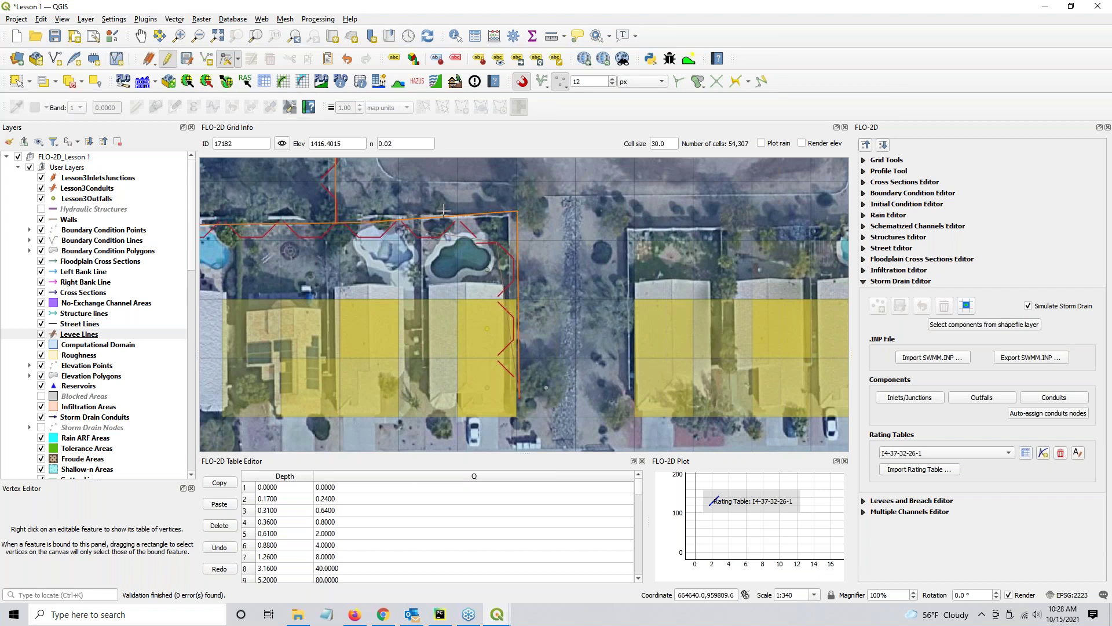
Step: Disable snapping and shift the levee line's corner and southern end vertices slightly east, outside the yellow building cells
{"action": "left_click", "coordinate": [522, 82]}
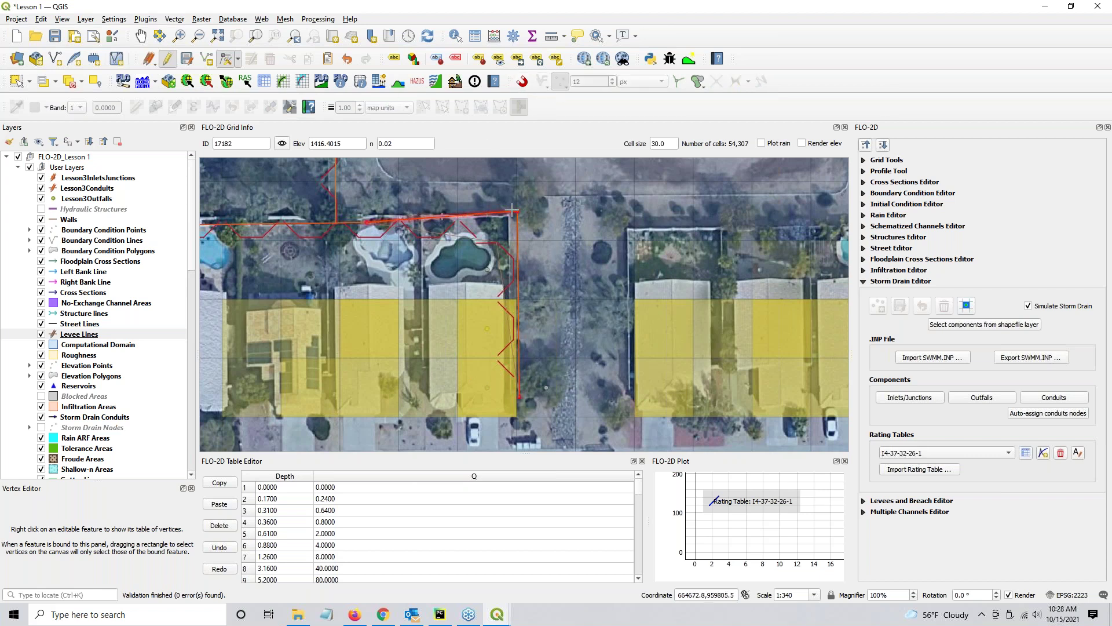
{"action": "left_click", "coordinate": [520, 212]}
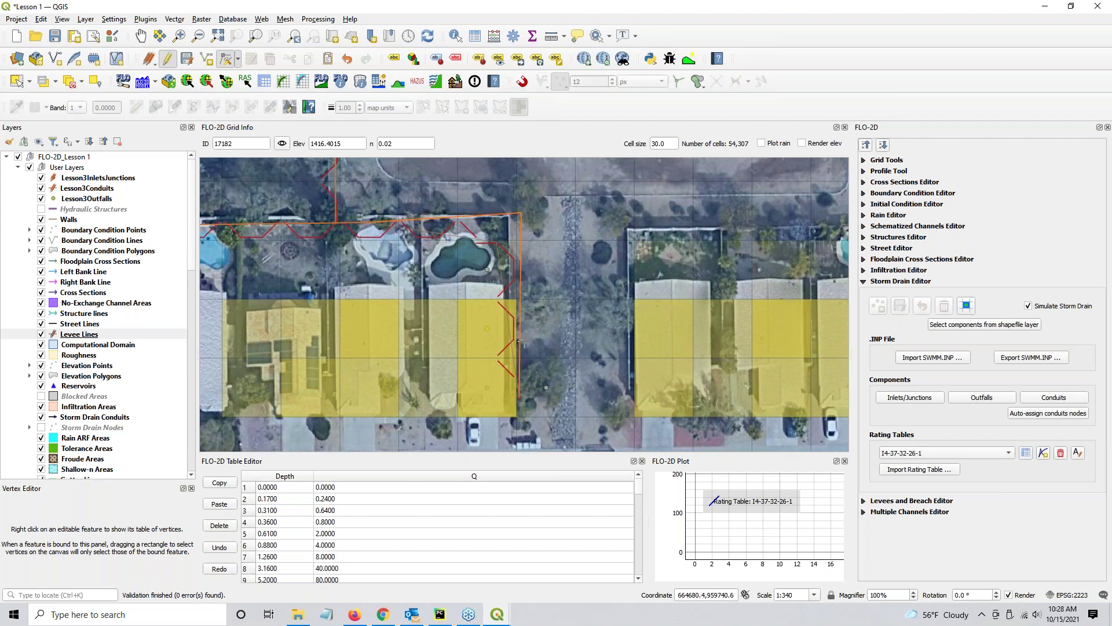
{"action": "left_click", "coordinate": [522, 397]}
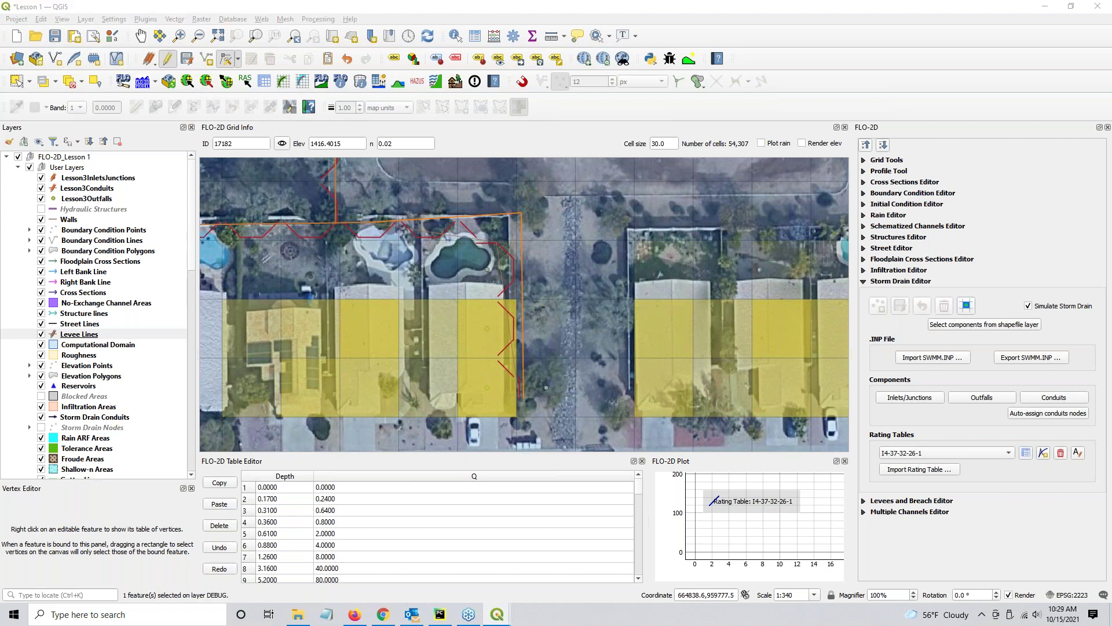
Step: Save the Levee Lines edits and create the schematic layers from the user levees with the Levees Elevation Tool
{"action": "left_click_drag", "start_coordinate": [407, 438], "coordinate": [443, 355]}
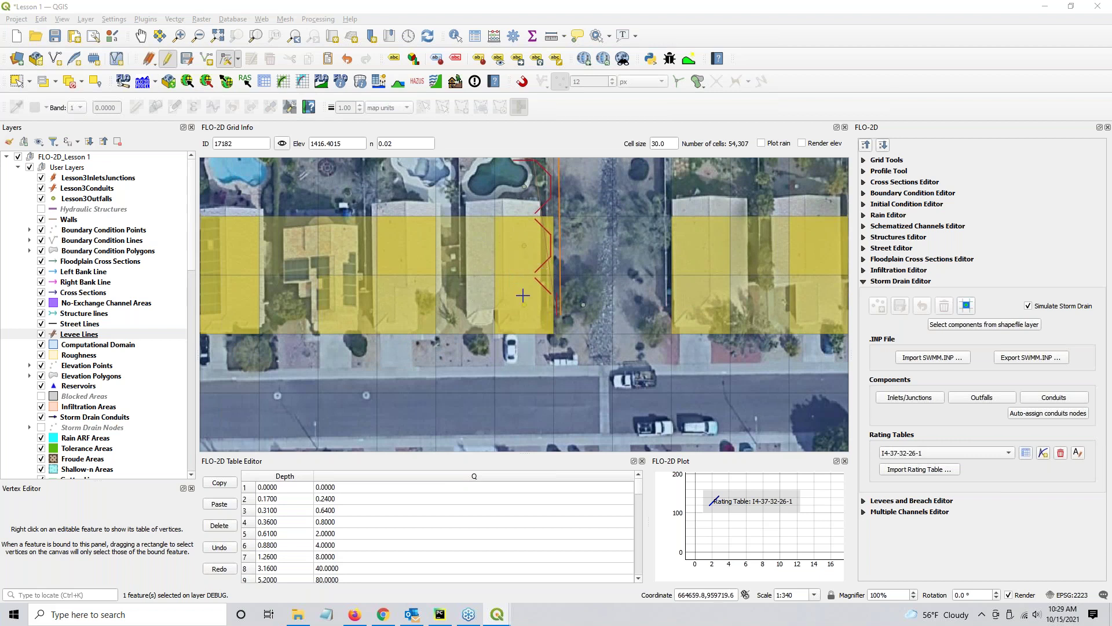
{"action": "left_click", "coordinate": [558, 290]}
{"action": "left_click", "coordinate": [398, 81]}
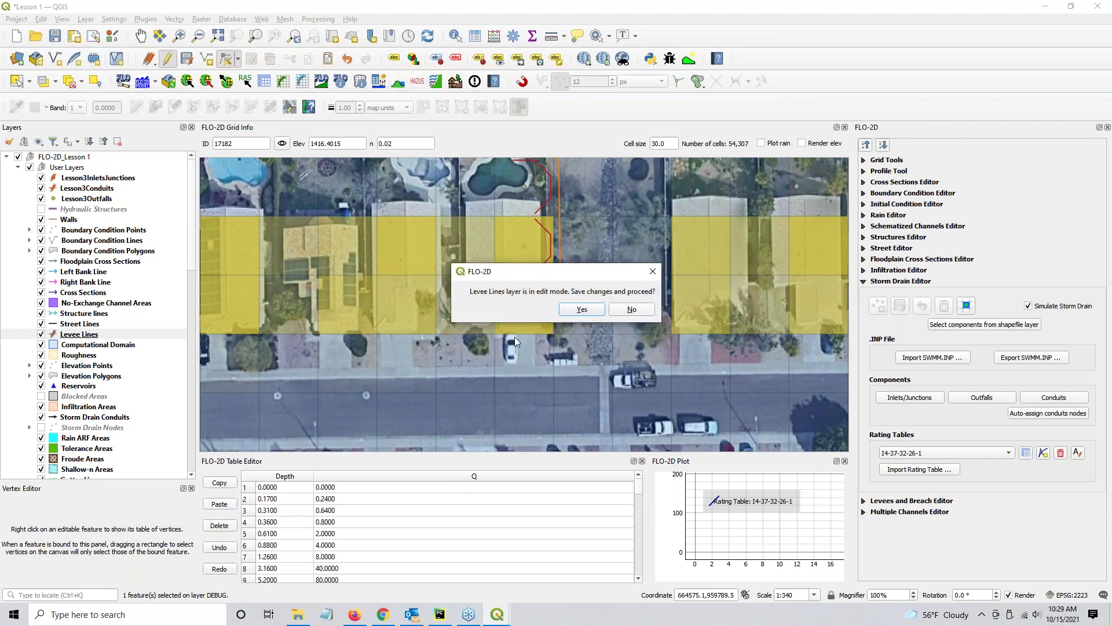
{"action": "left_click", "coordinate": [584, 311]}
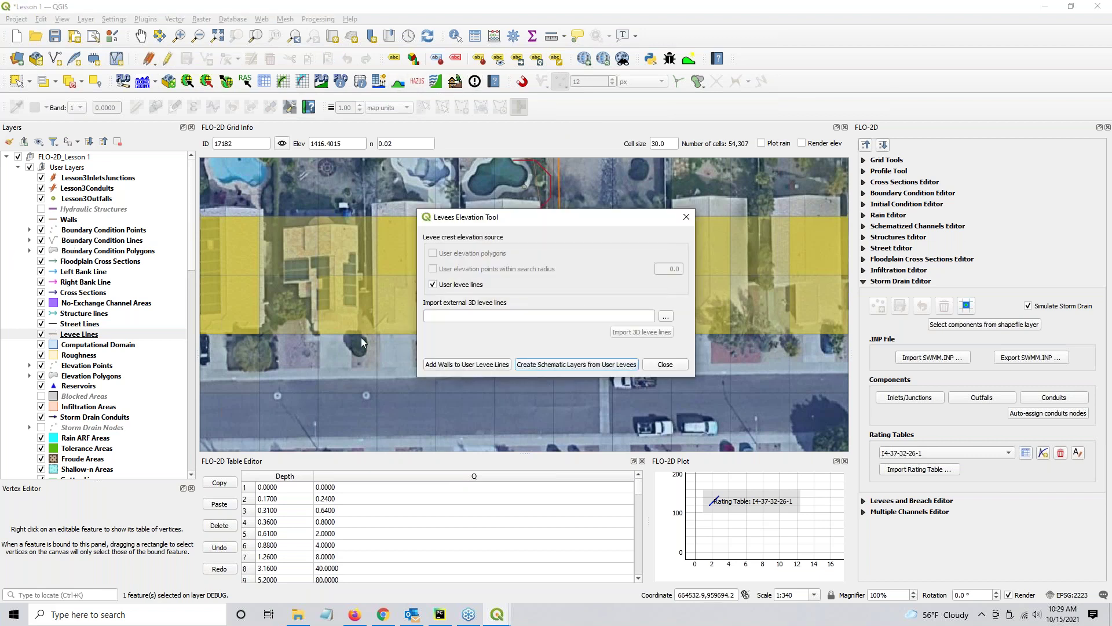
{"action": "left_click", "coordinate": [554, 365]}
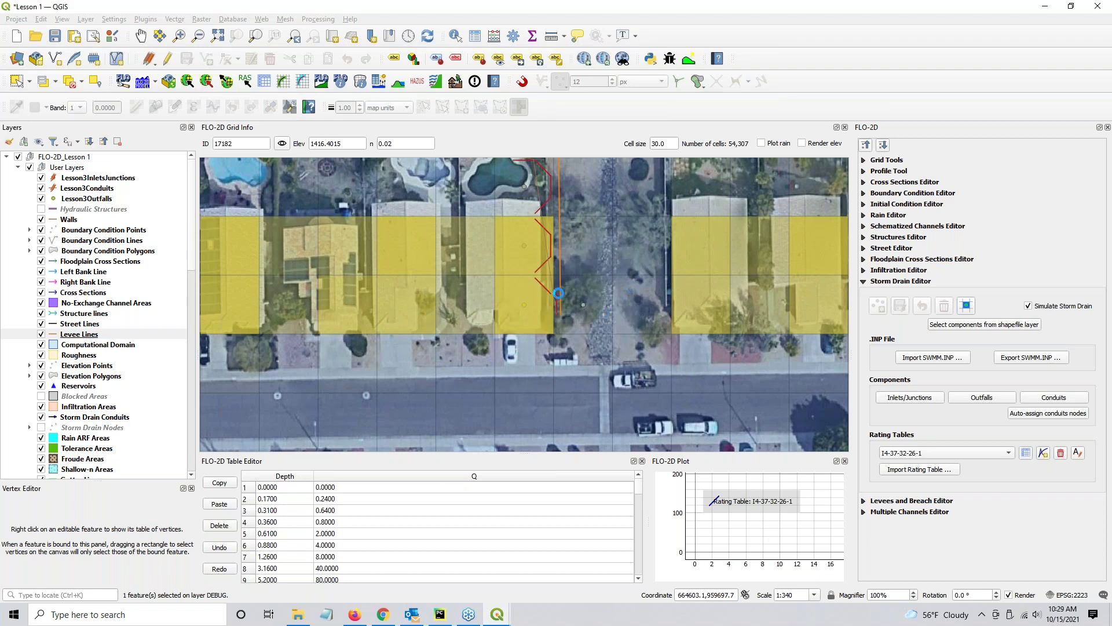
{"action": "left_click", "coordinate": [613, 233]}
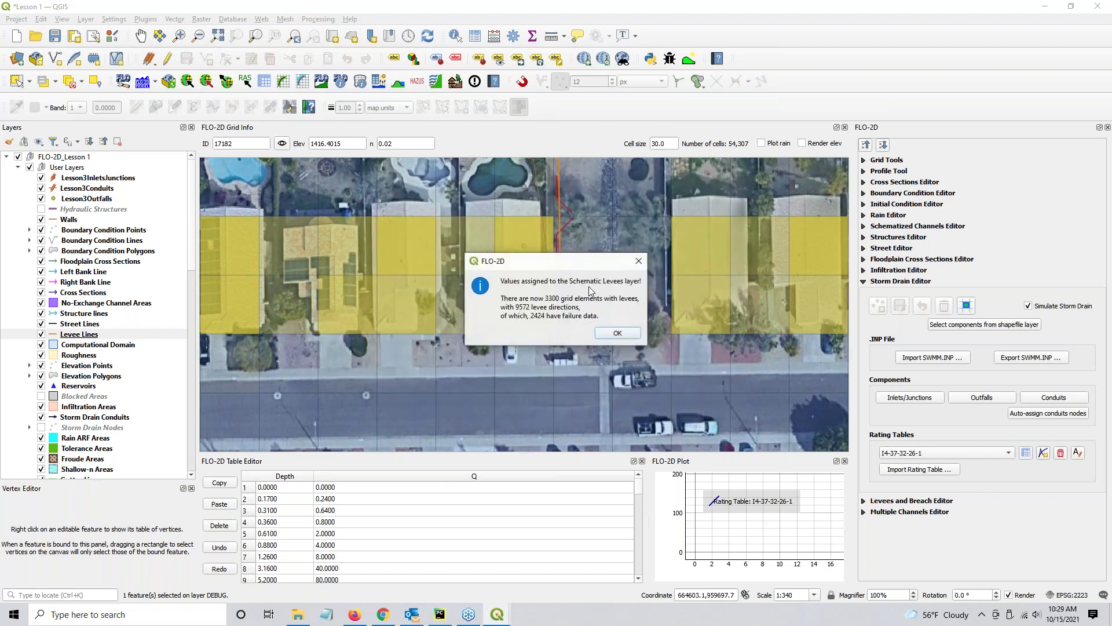
{"action": "left_click", "coordinate": [618, 334]}
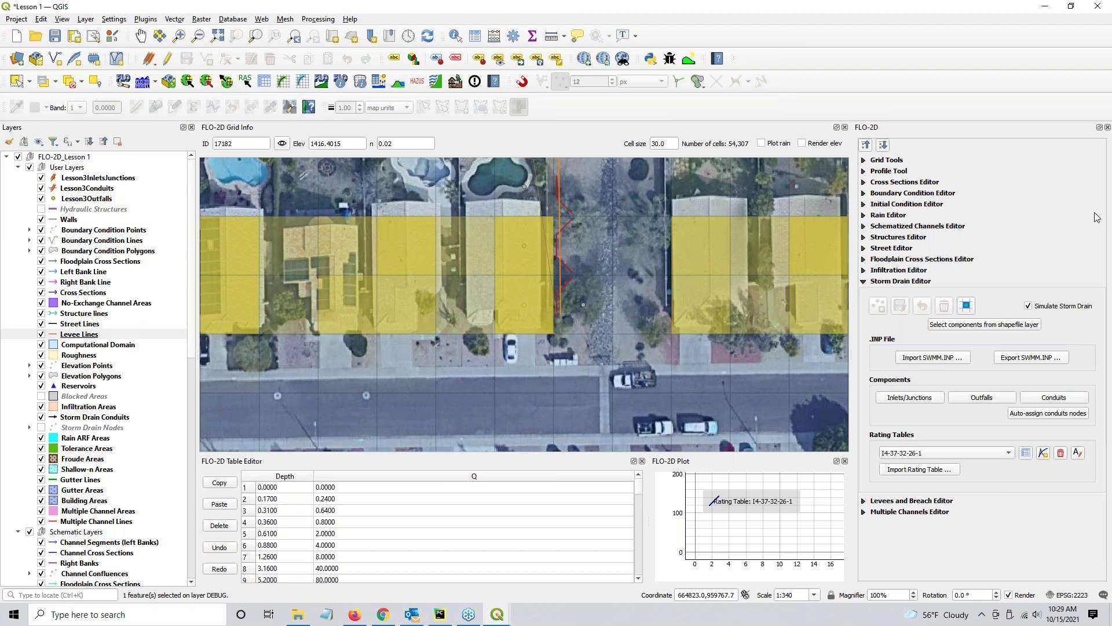
Step: Select cell 2804 in the DEBUG attribute table and bring it into view on the map
{"action": "key", "text": "alt+Tab"}
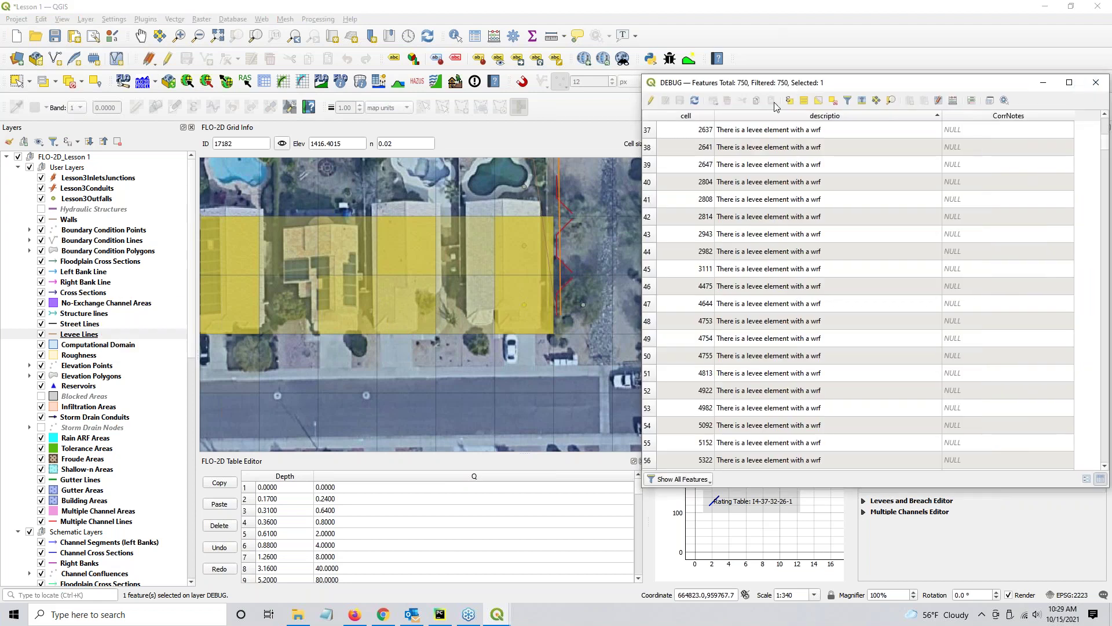
{"action": "left_click", "coordinate": [765, 184]}
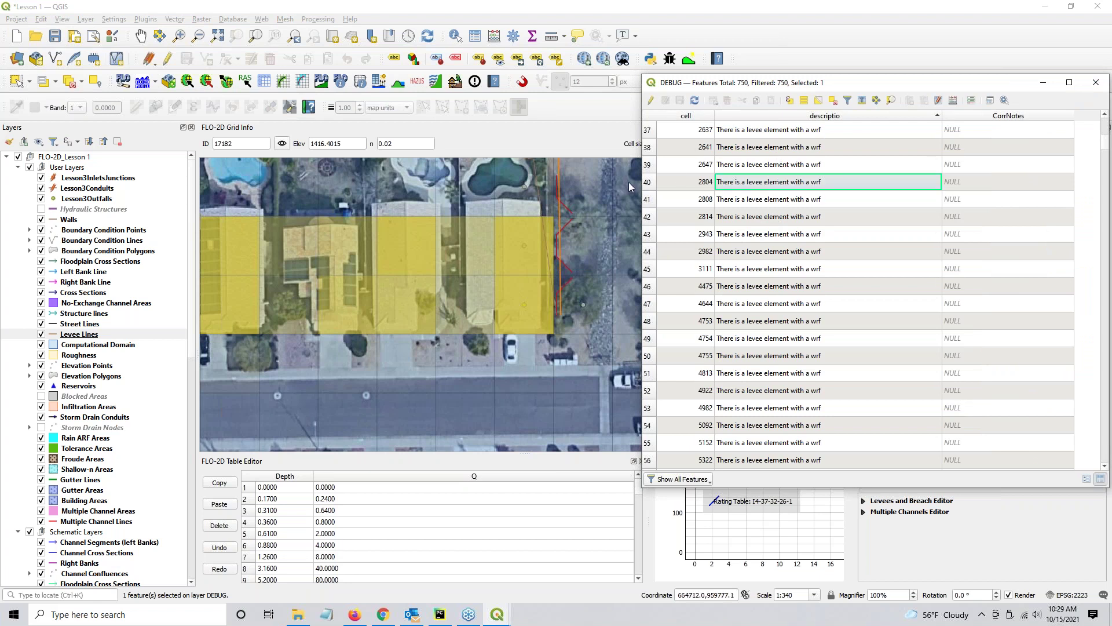
{"action": "left_click", "coordinate": [650, 182]}
{"action": "left_click", "coordinate": [891, 101]}
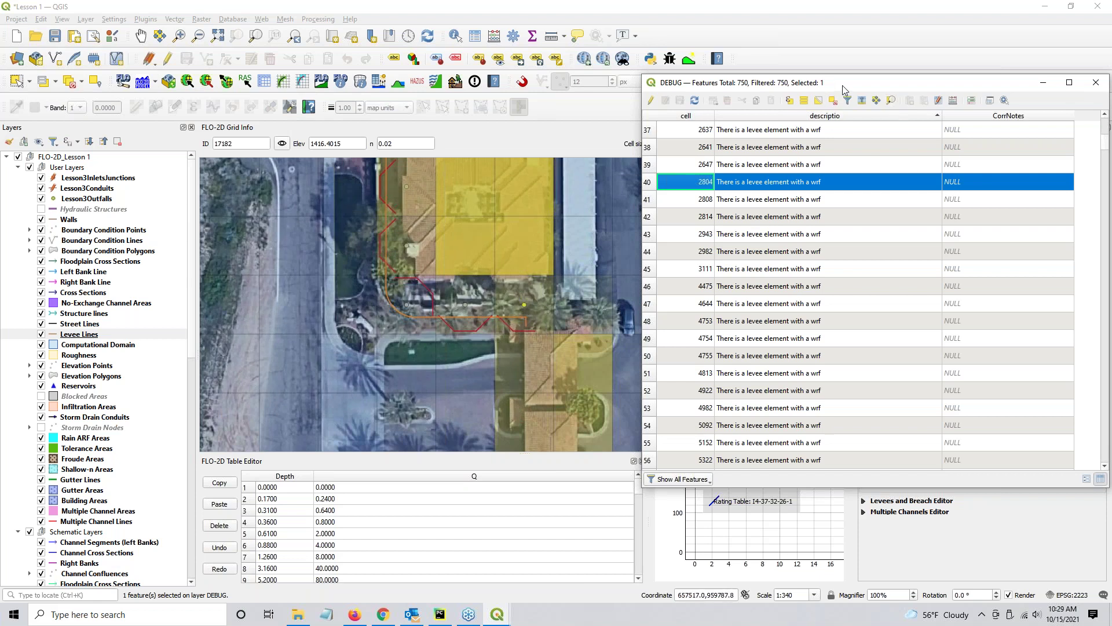
Step: Look through the conflict entries in the DEBUG attribute table, return to the first rows and close the table
{"action": "left_click", "coordinate": [1096, 82]}
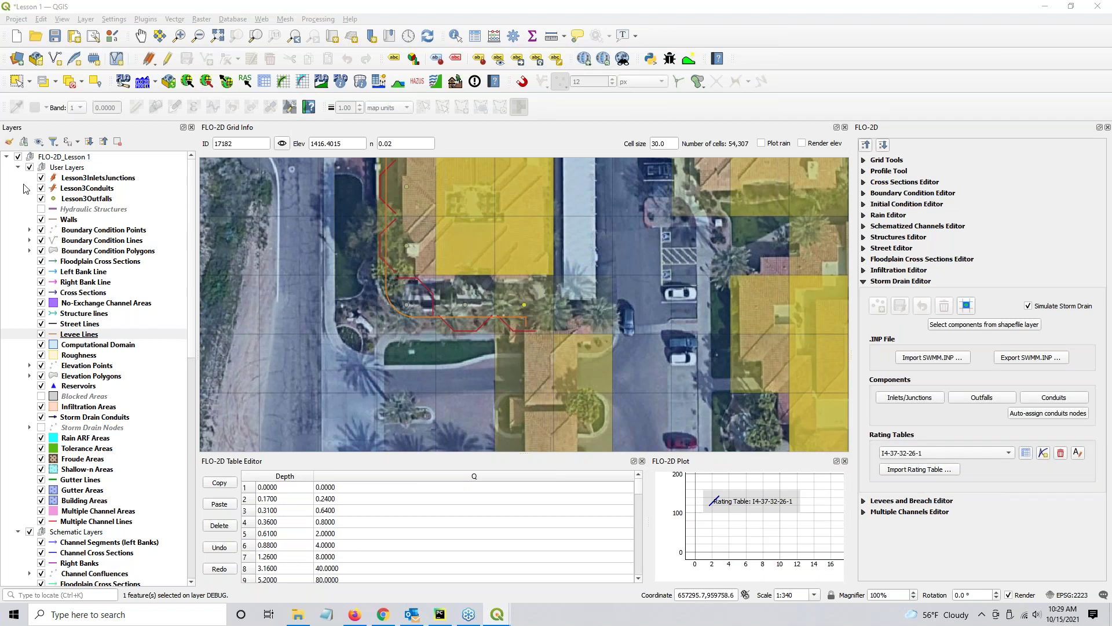
{"action": "left_click_drag", "start_coordinate": [1111, 125], "coordinate": [590, 60]}
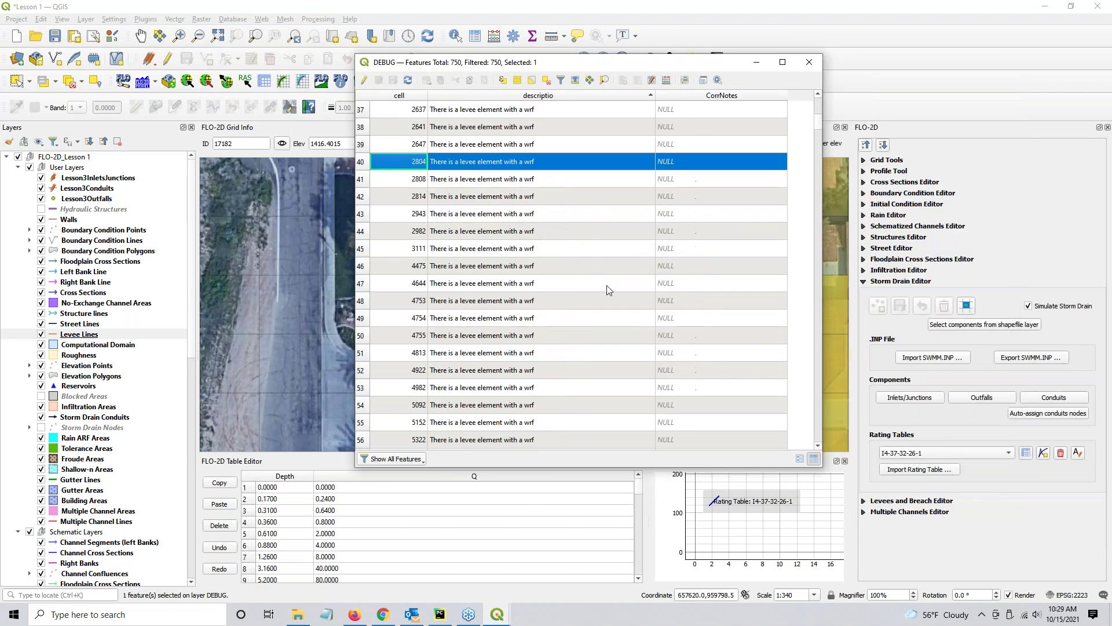
{"action": "scroll", "coordinate": [594, 276], "scroll_direction": "down", "scroll_amount": 3}
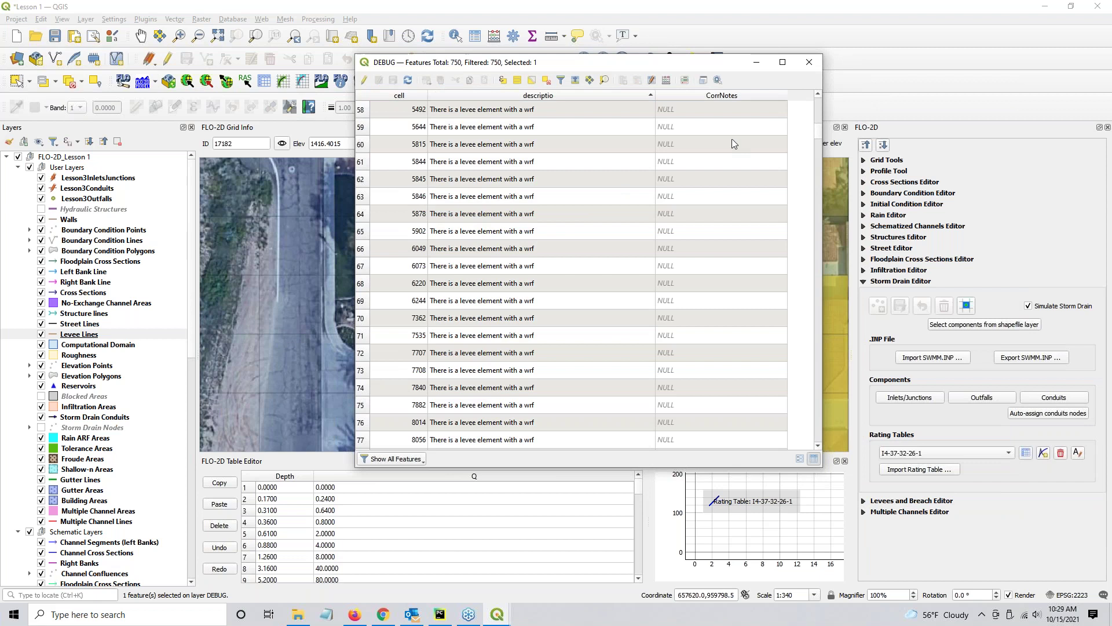
{"action": "left_click_drag", "start_coordinate": [818, 131], "coordinate": [818, 100]}
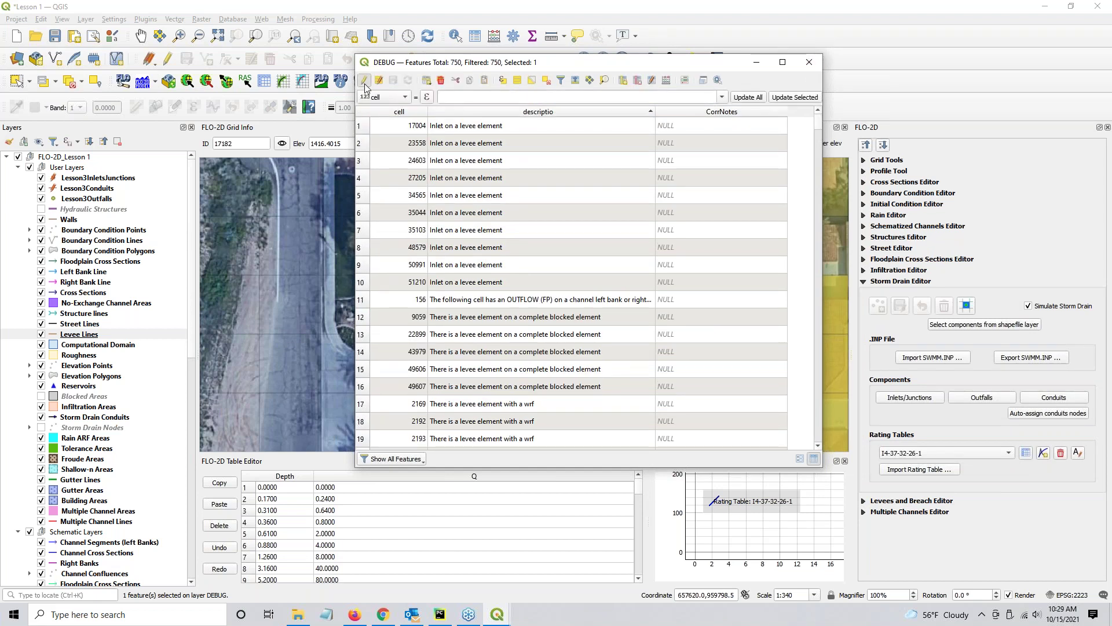
{"action": "left_click", "coordinate": [806, 62]}
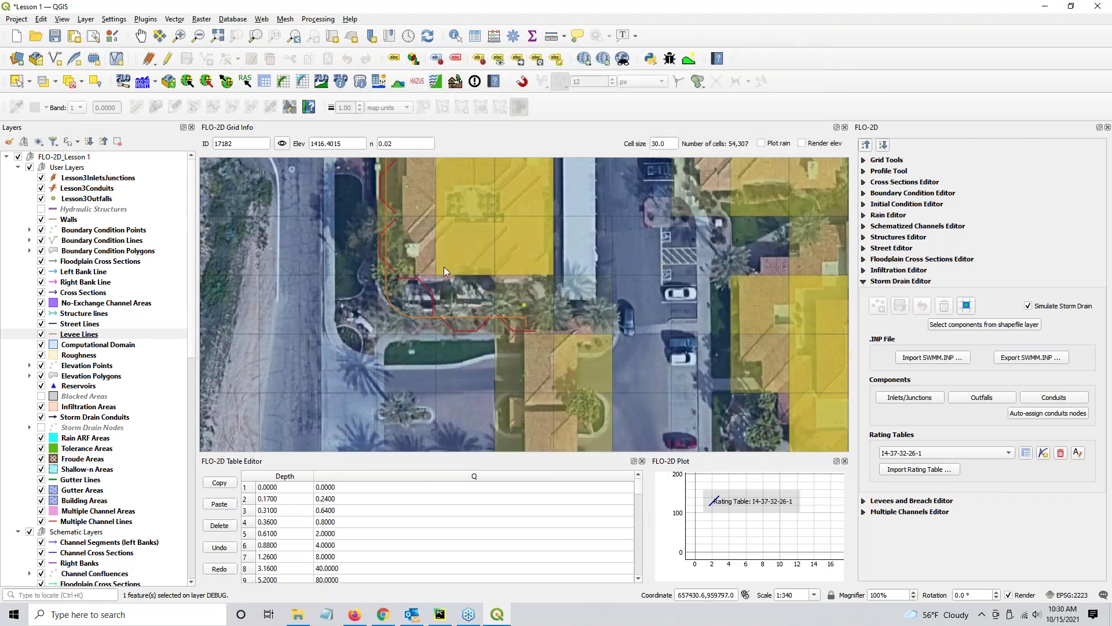
Step: Select the Lesson3InletsJunctions and Lesson3Conduits layers and save their edits
{"action": "left_click", "coordinate": [85, 180]}
{"action": "left_click", "coordinate": [85, 187], "text": "ctrl"}
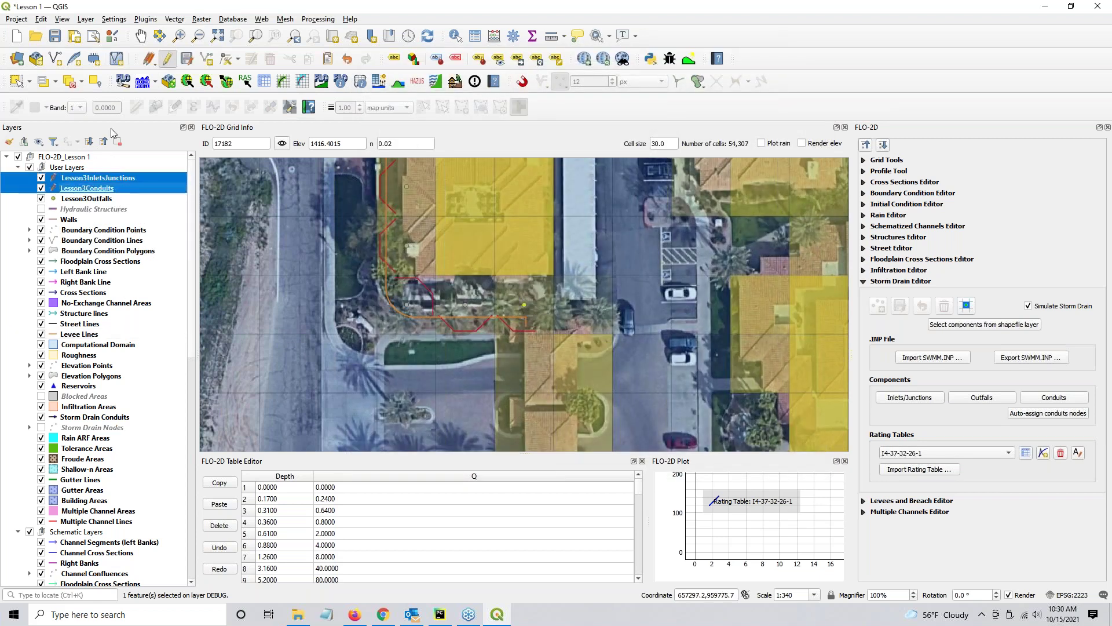
{"action": "left_click", "coordinate": [104, 179]}
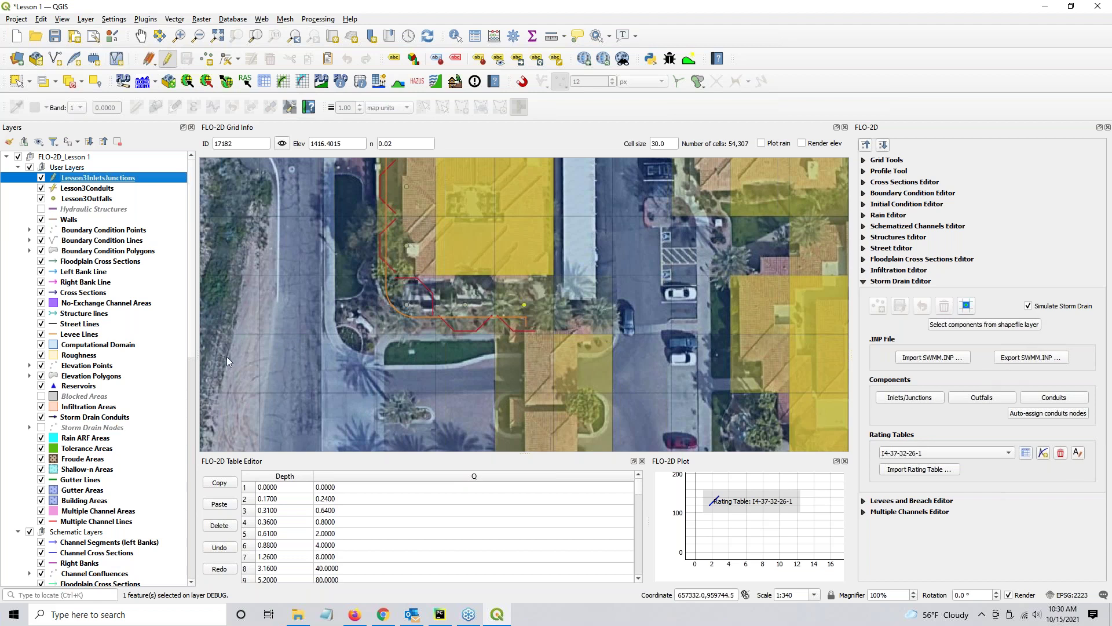
Step: Go through the DEBUG, Depressed Elements, Channel Bank Elev Differences and Flooplain Rim Differences layers, and open the attribute table of Depressed Elements
{"action": "scroll", "coordinate": [44, 354], "scroll_direction": "down", "scroll_amount": 13}
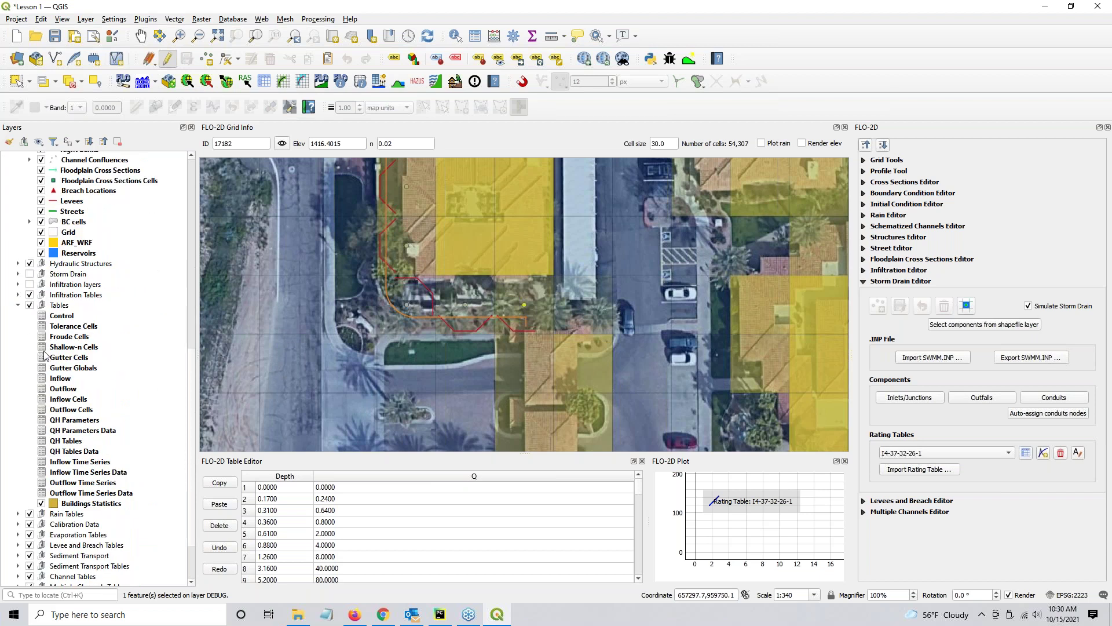
{"action": "scroll", "coordinate": [45, 354], "scroll_direction": "down", "scroll_amount": 3}
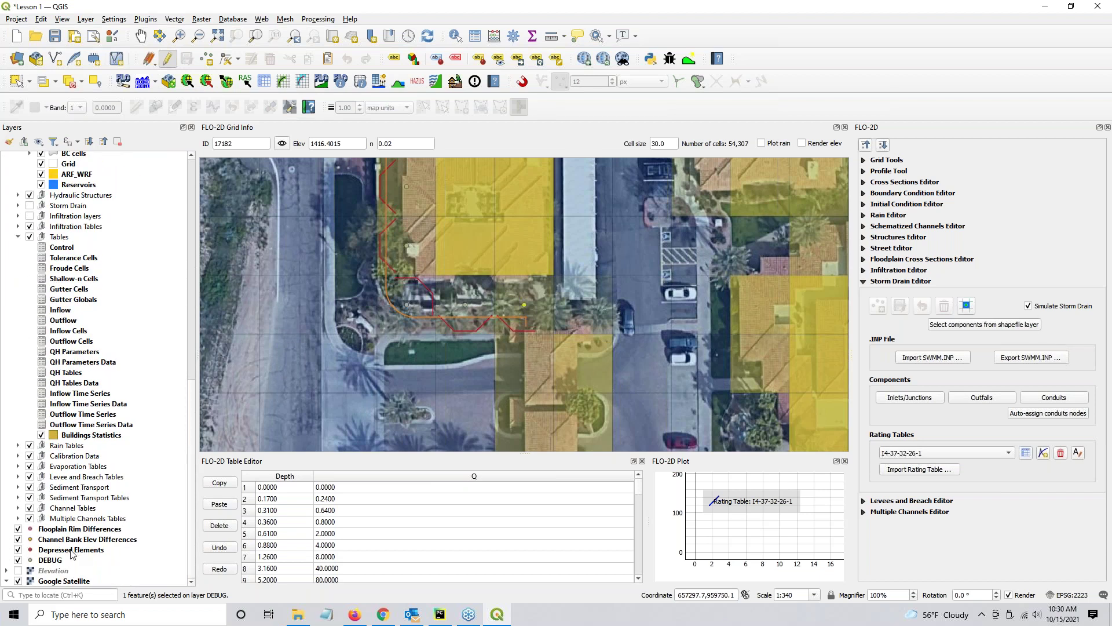
{"action": "left_click", "coordinate": [54, 558]}
{"action": "left_click", "coordinate": [55, 553]}
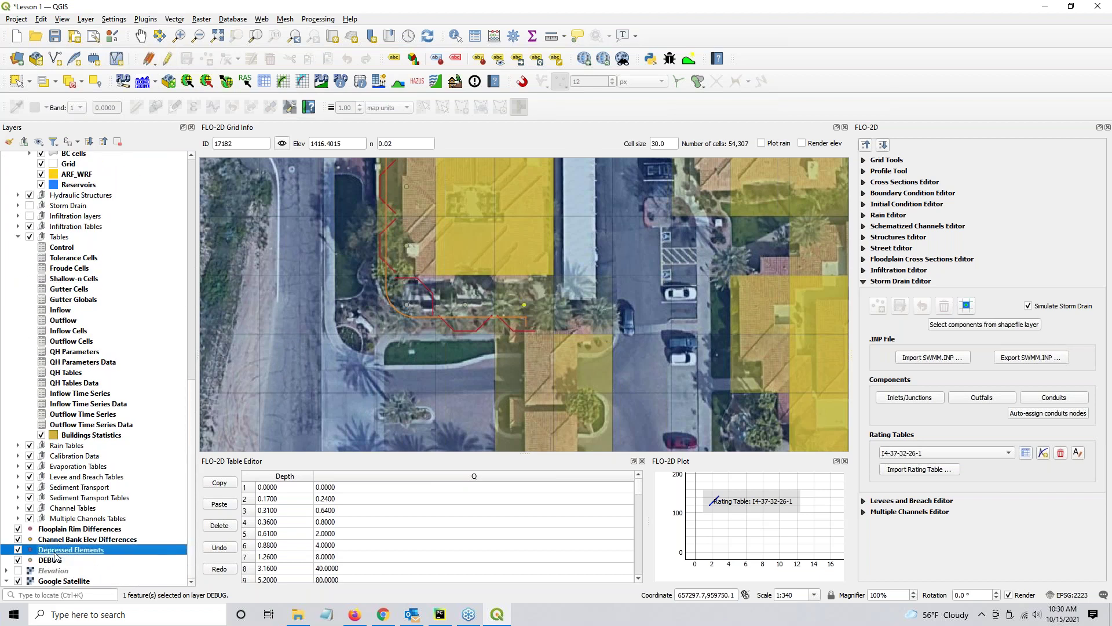
{"action": "left_click", "coordinate": [58, 541]}
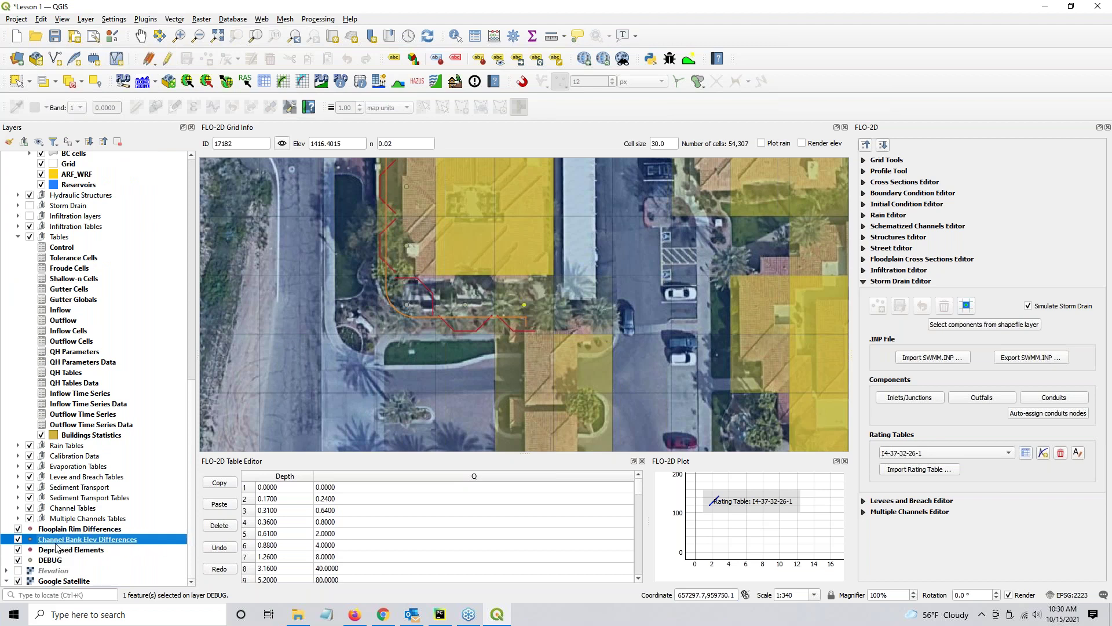
{"action": "left_click", "coordinate": [59, 530]}
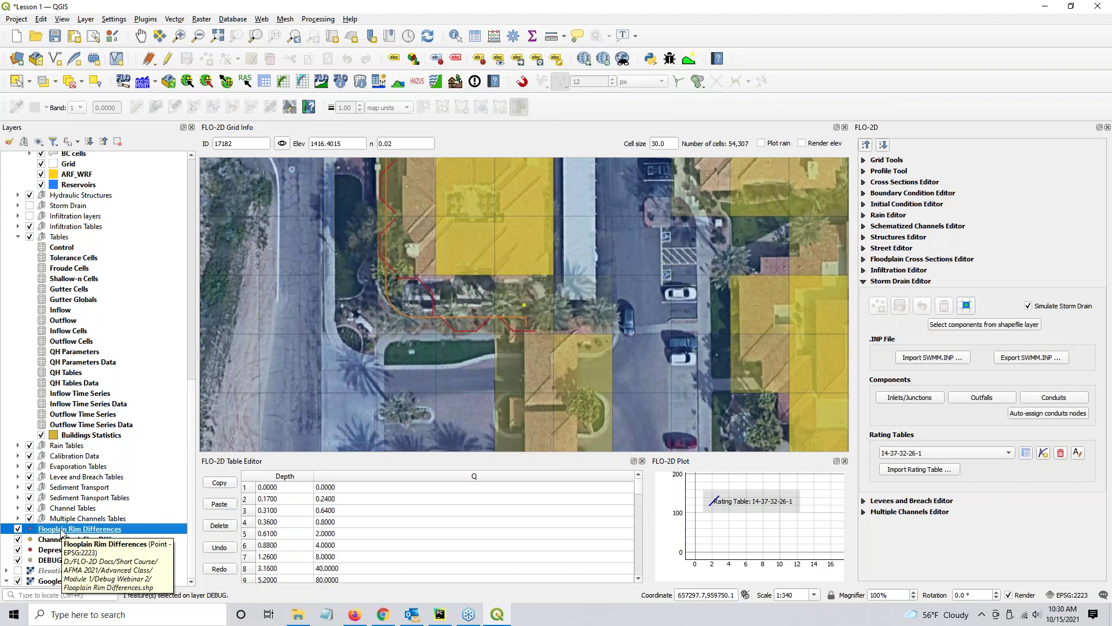
{"action": "right_click", "coordinate": [54, 551]}
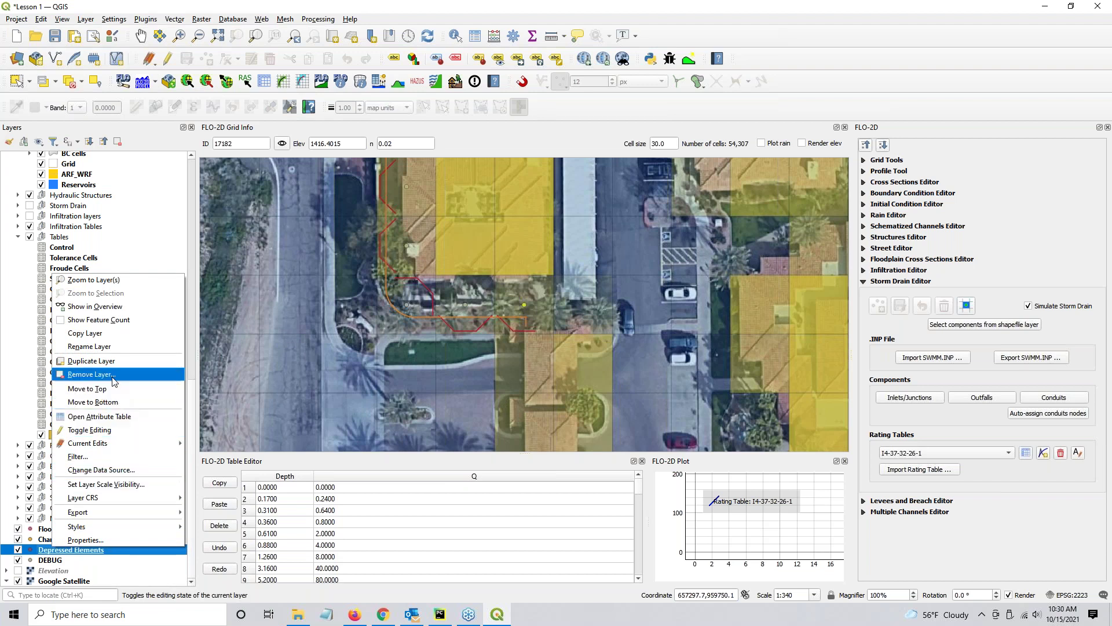
{"action": "left_click", "coordinate": [113, 417]}
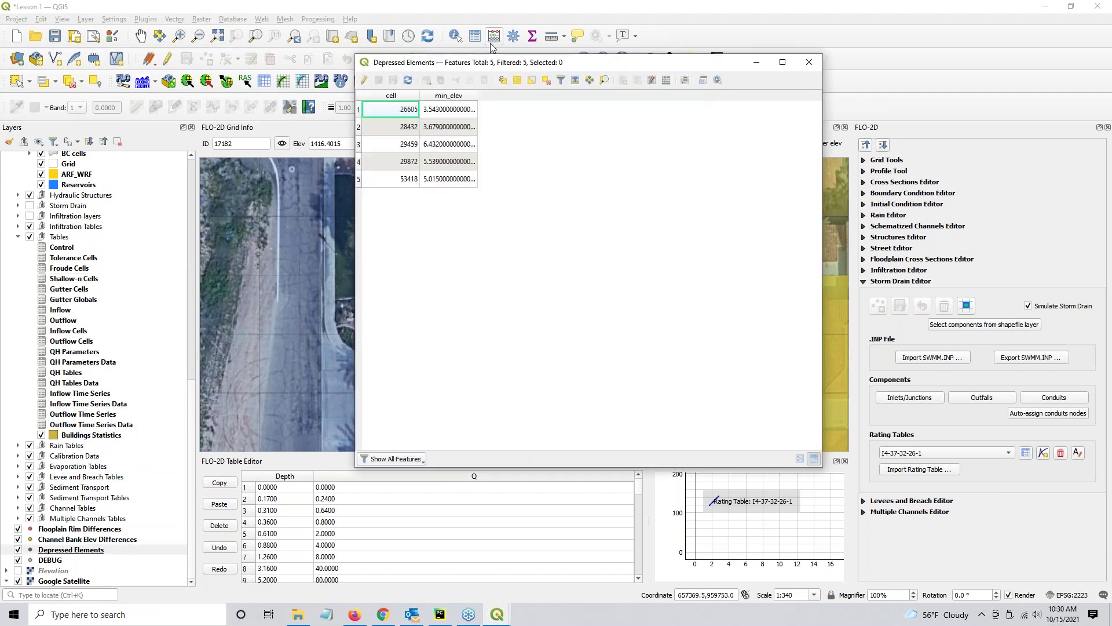
Step: Select cells 26605 and 28432 one after the other in the Depressed Elements table and bring each into view on the map
{"action": "left_click_drag", "start_coordinate": [542, 66], "coordinate": [956, 197]}
{"action": "left_click", "coordinate": [792, 244]}
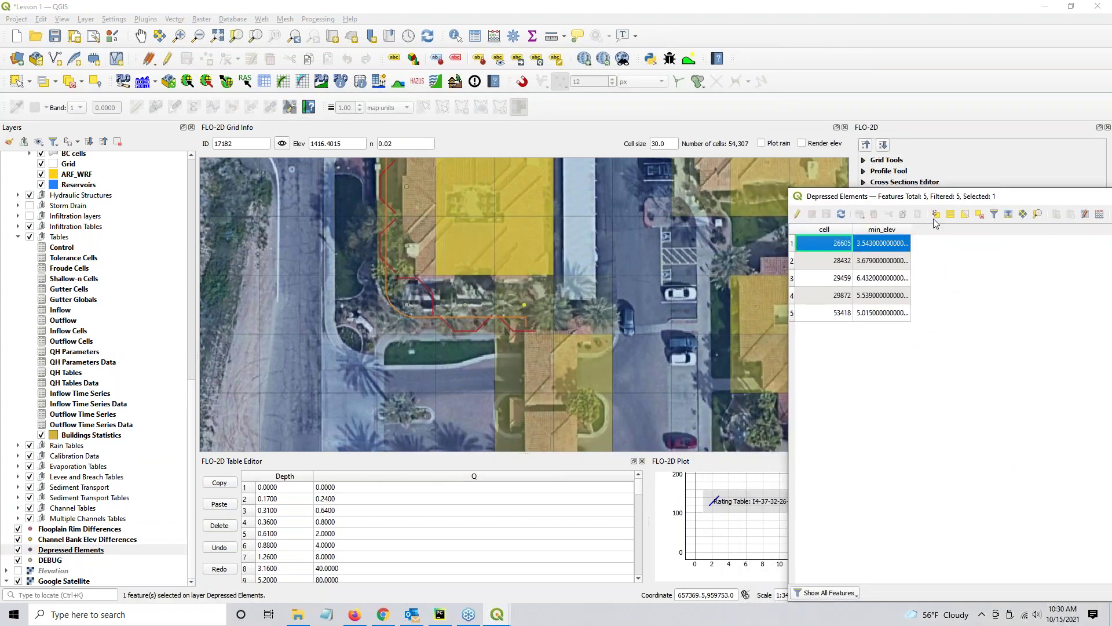
{"action": "left_click", "coordinate": [1037, 214]}
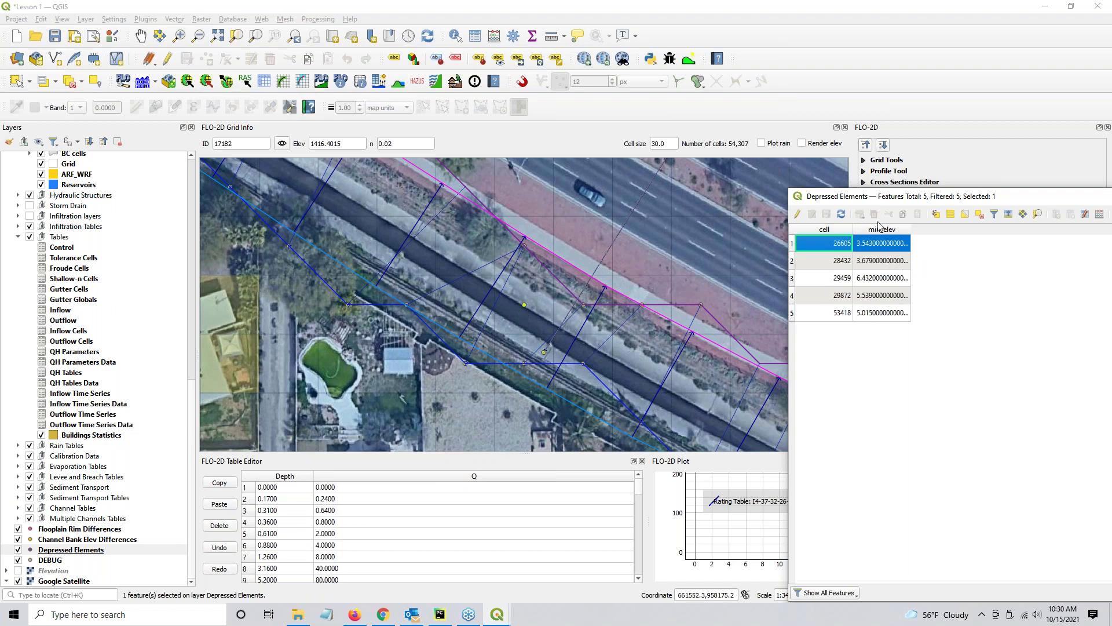
{"action": "left_click", "coordinate": [797, 266]}
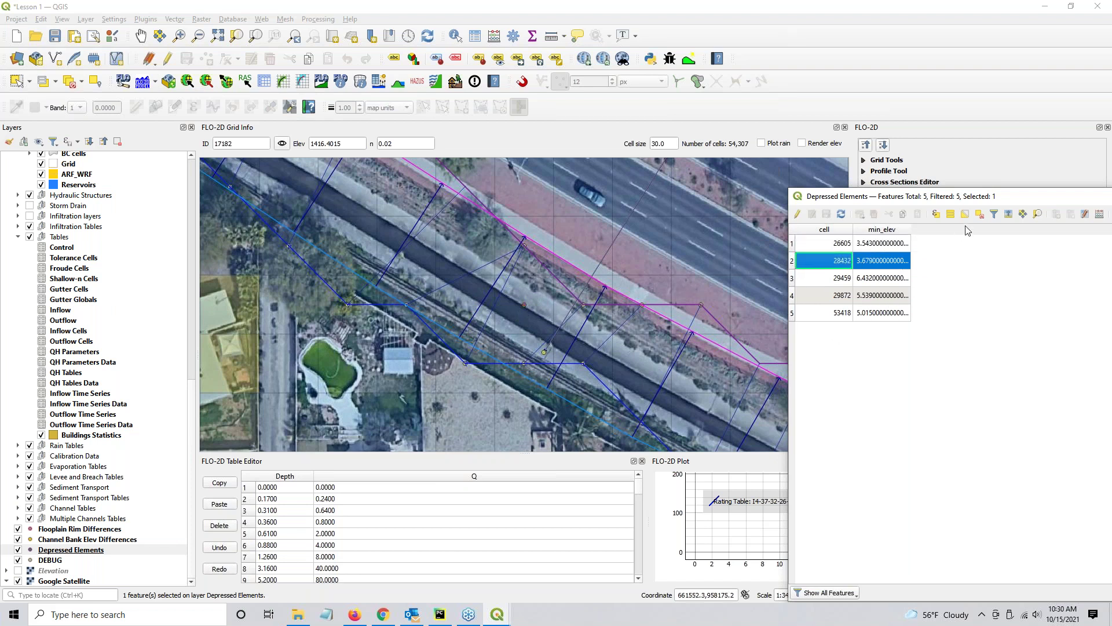
{"action": "left_click", "coordinate": [1036, 217]}
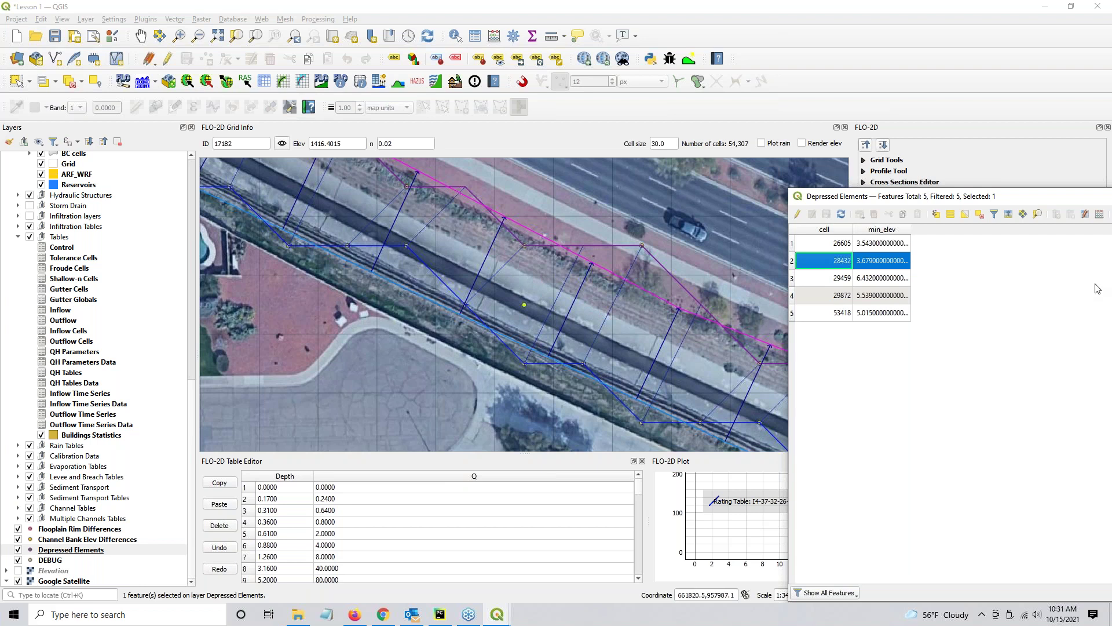
{"action": "left_click", "coordinate": [527, 393]}
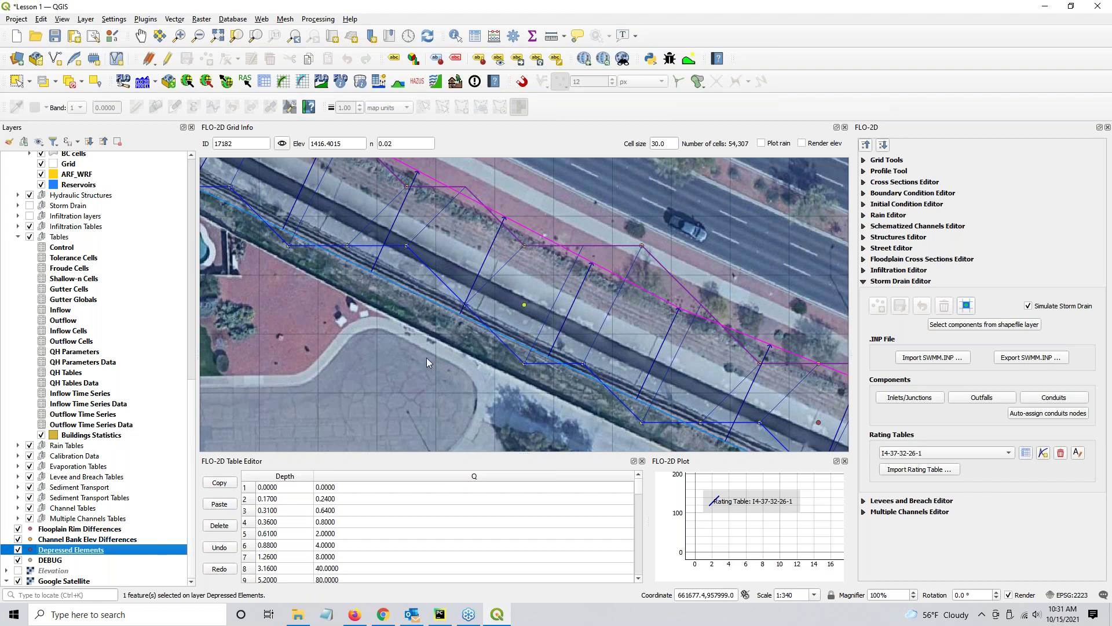
Step: Open the Channel Bank Elev Differences attribute table, sort it by difference in ascending order and look through the entries
{"action": "left_click", "coordinate": [72, 540]}
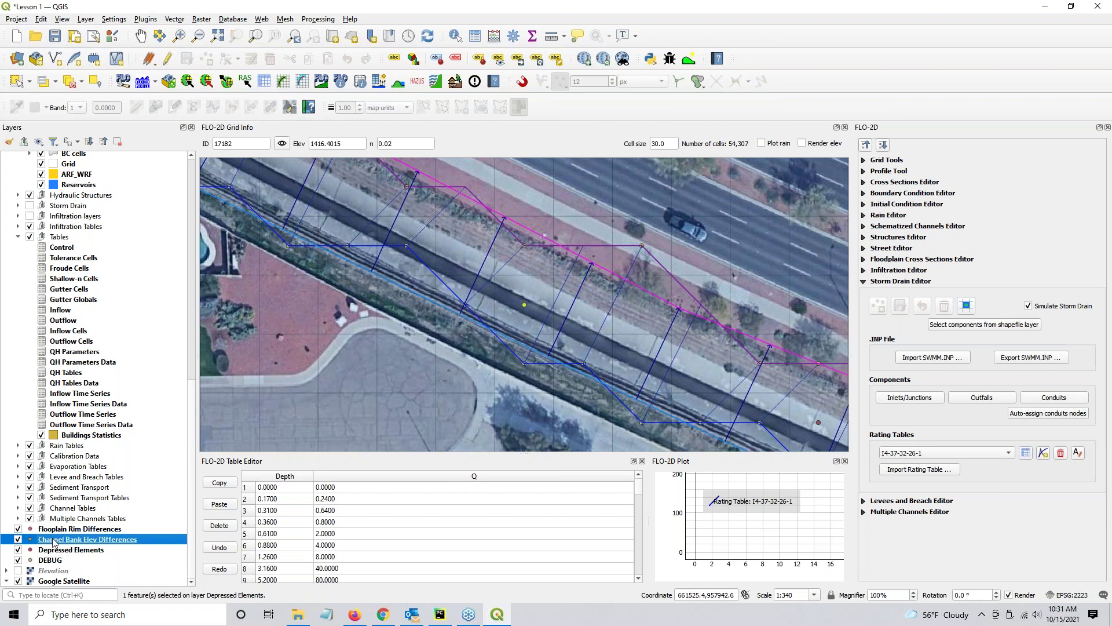
{"action": "right_click", "coordinate": [66, 539]}
{"action": "left_click", "coordinate": [98, 408]}
{"action": "left_click_drag", "start_coordinate": [908, 204], "coordinate": [439, 127]}
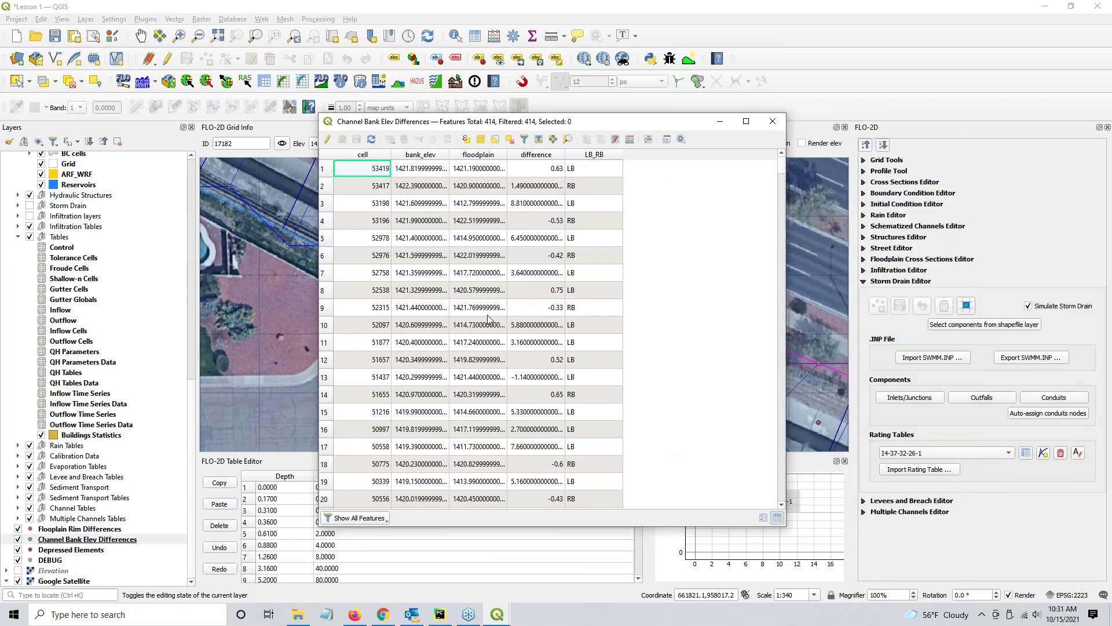
{"action": "left_click", "coordinate": [122, 542]}
{"action": "left_click", "coordinate": [550, 154]}
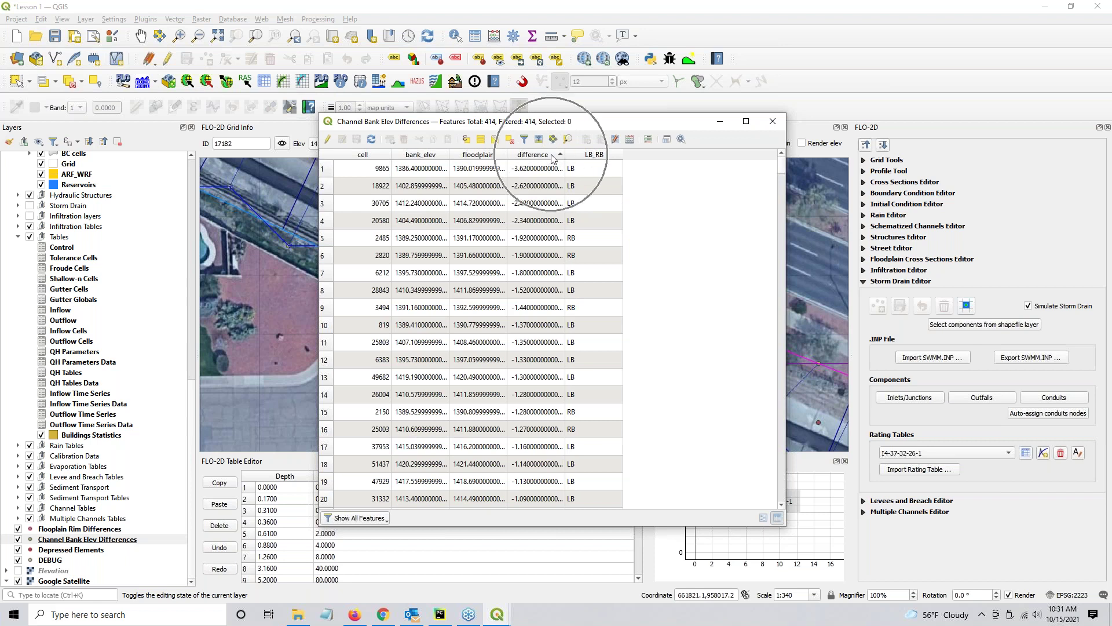
{"action": "scroll", "coordinate": [534, 291], "scroll_direction": "down", "scroll_amount": 2}
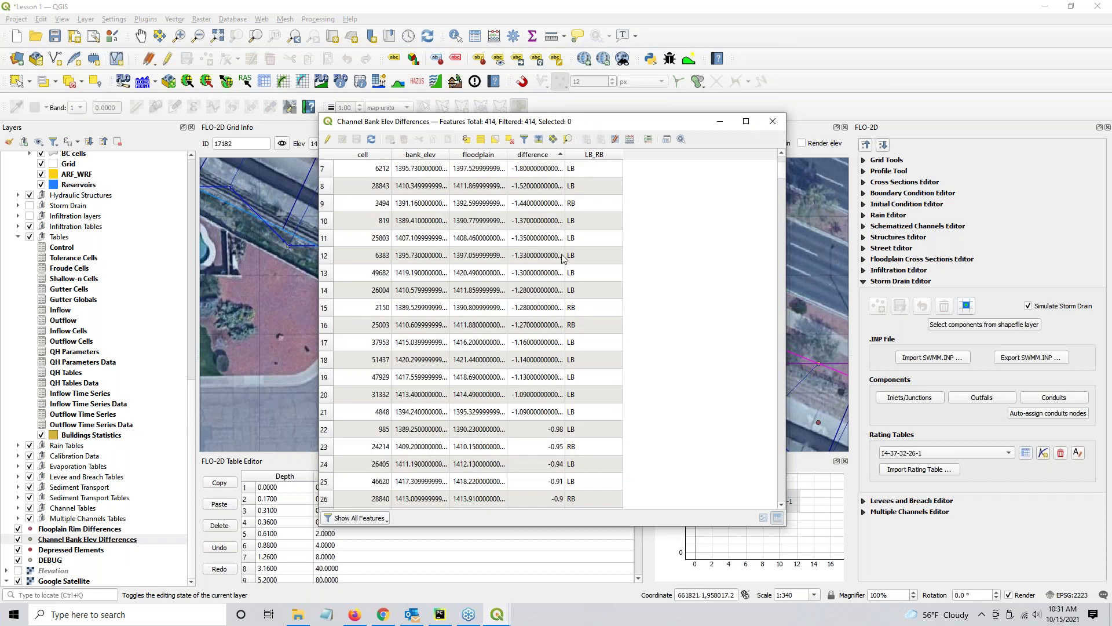
{"action": "left_click_drag", "start_coordinate": [781, 176], "coordinate": [799, 431]}
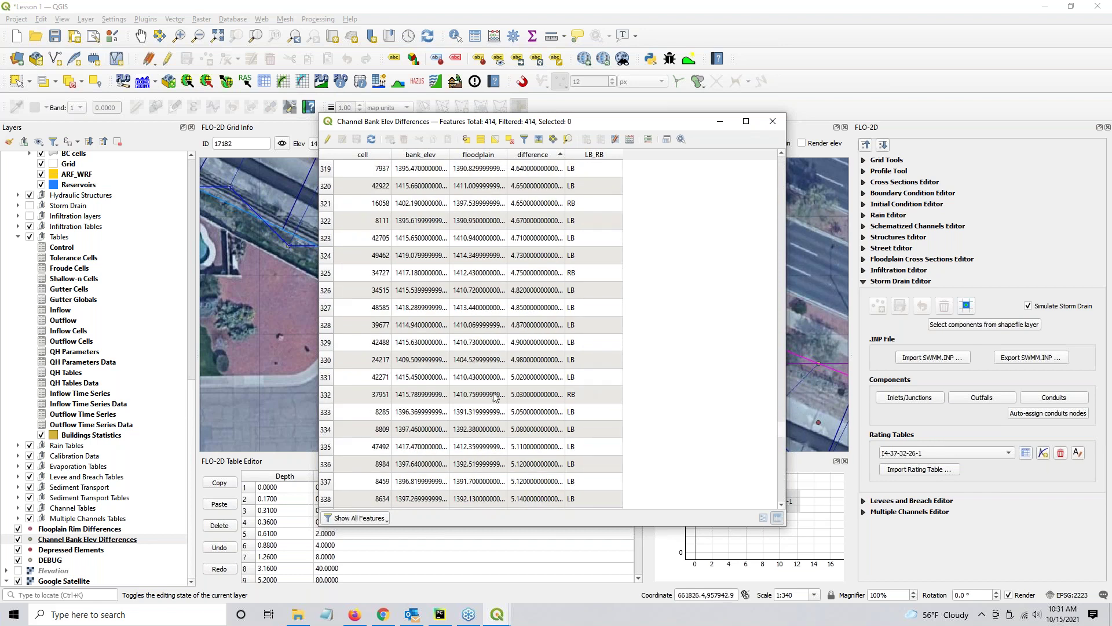
Step: Enable editing on Channel Bank Elev Differences and delete all entries with a difference below 5
{"action": "left_click", "coordinate": [327, 139]}
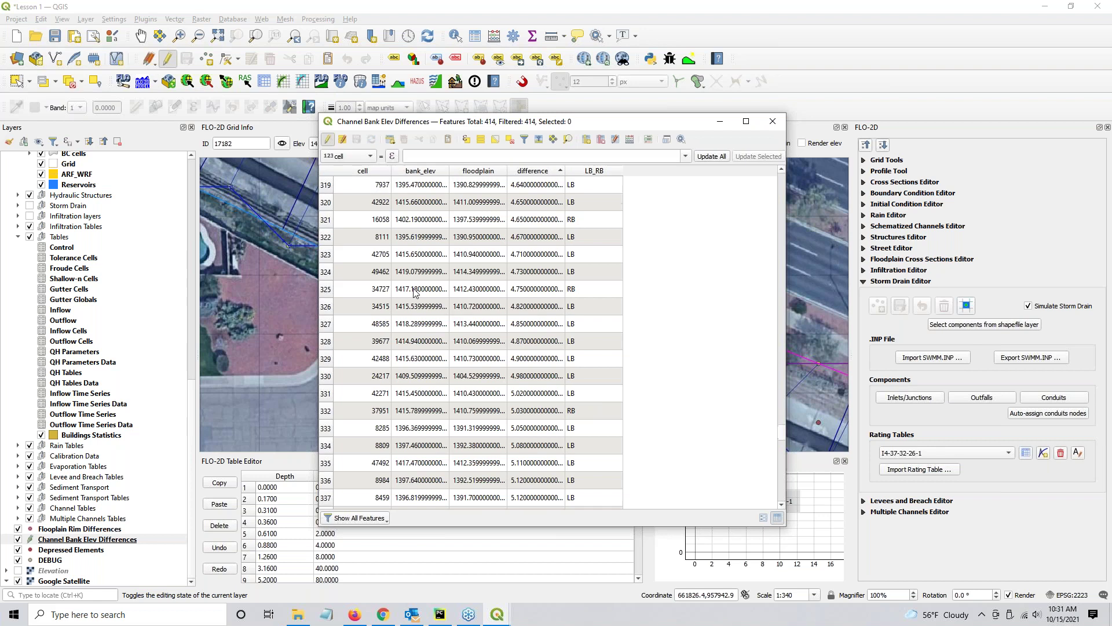
{"action": "left_click", "coordinate": [326, 377]}
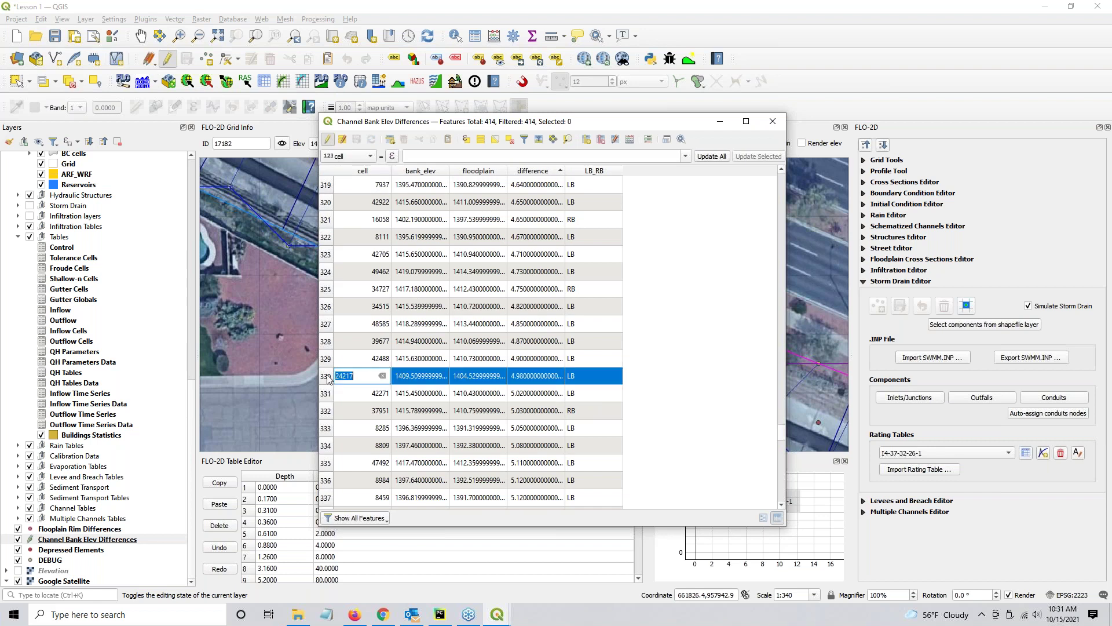
{"action": "scroll", "coordinate": [752, 393], "scroll_direction": "up", "scroll_amount": 5}
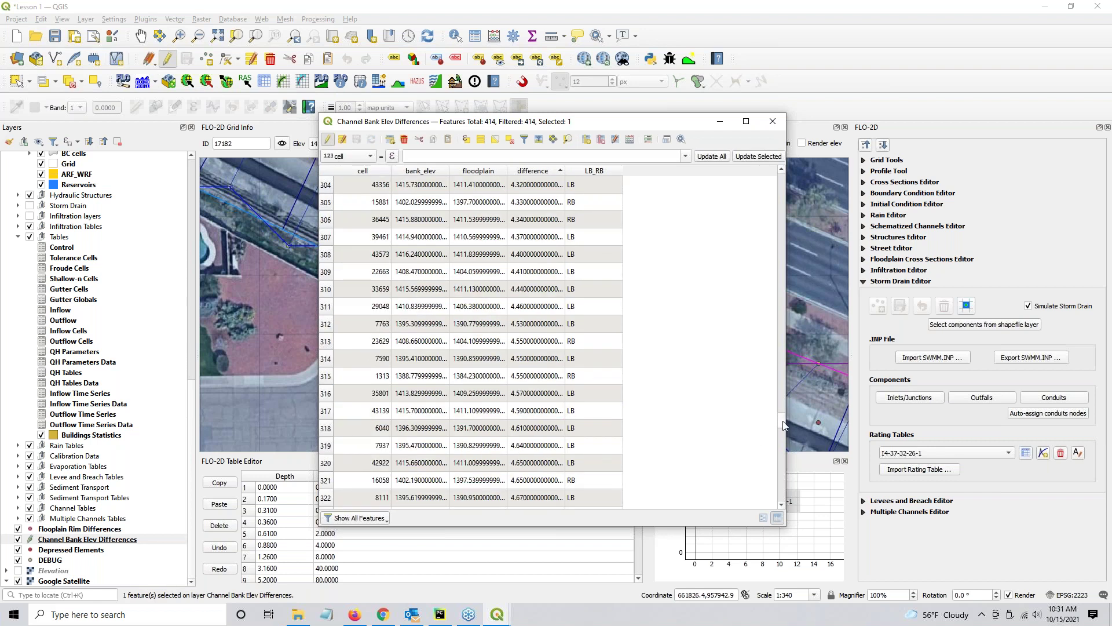
{"action": "left_click_drag", "start_coordinate": [783, 426], "coordinate": [782, 174]}
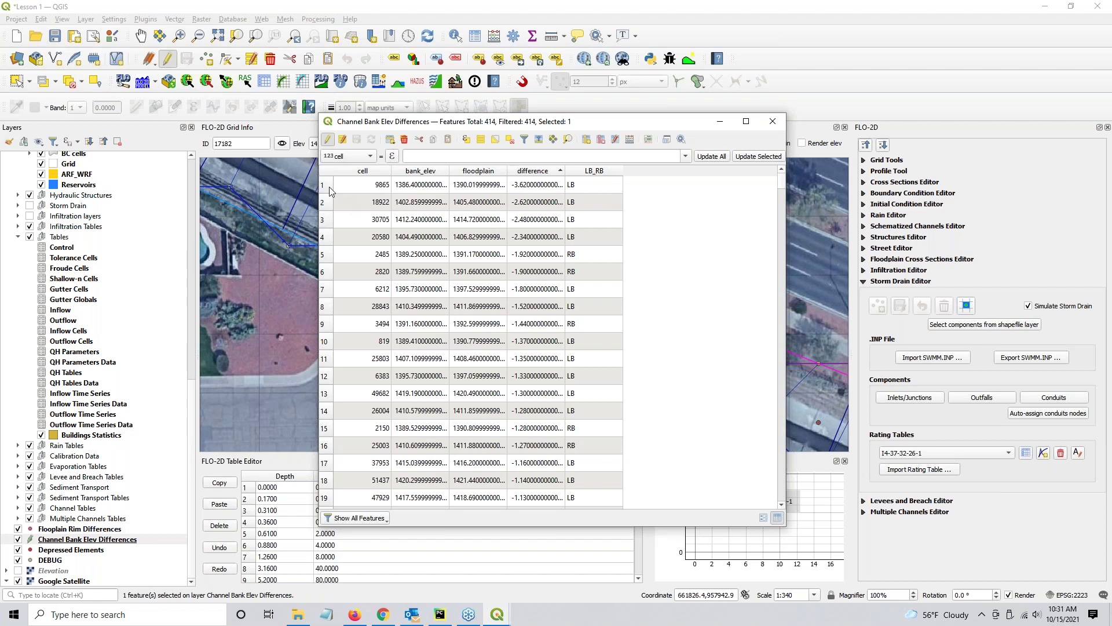
{"action": "left_click", "coordinate": [326, 185], "text": "shift"}
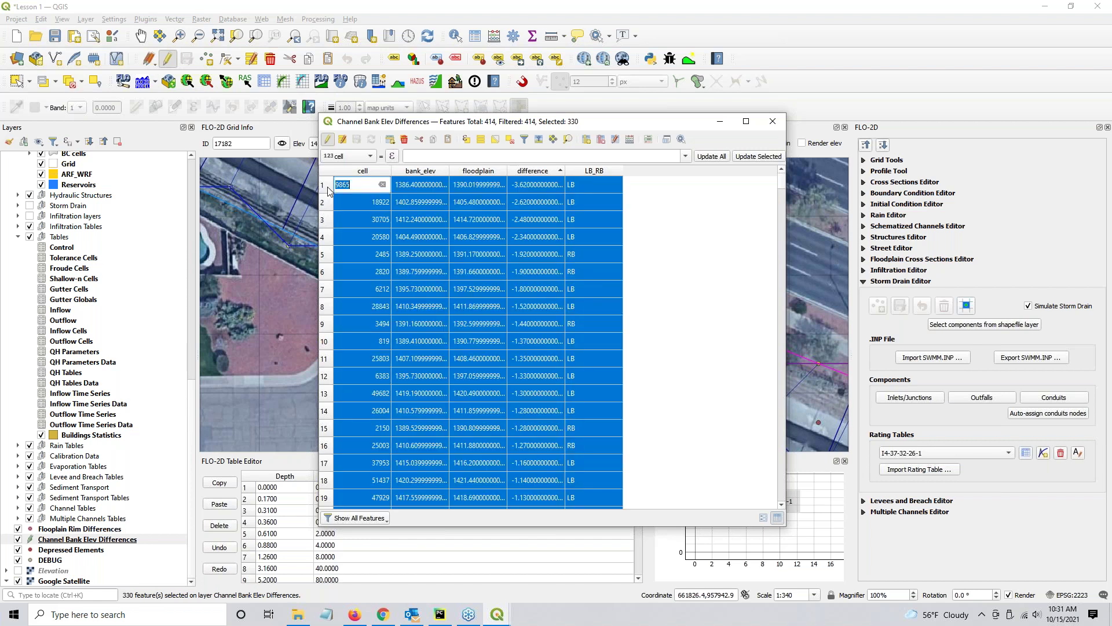
{"action": "left_click", "coordinate": [405, 140]}
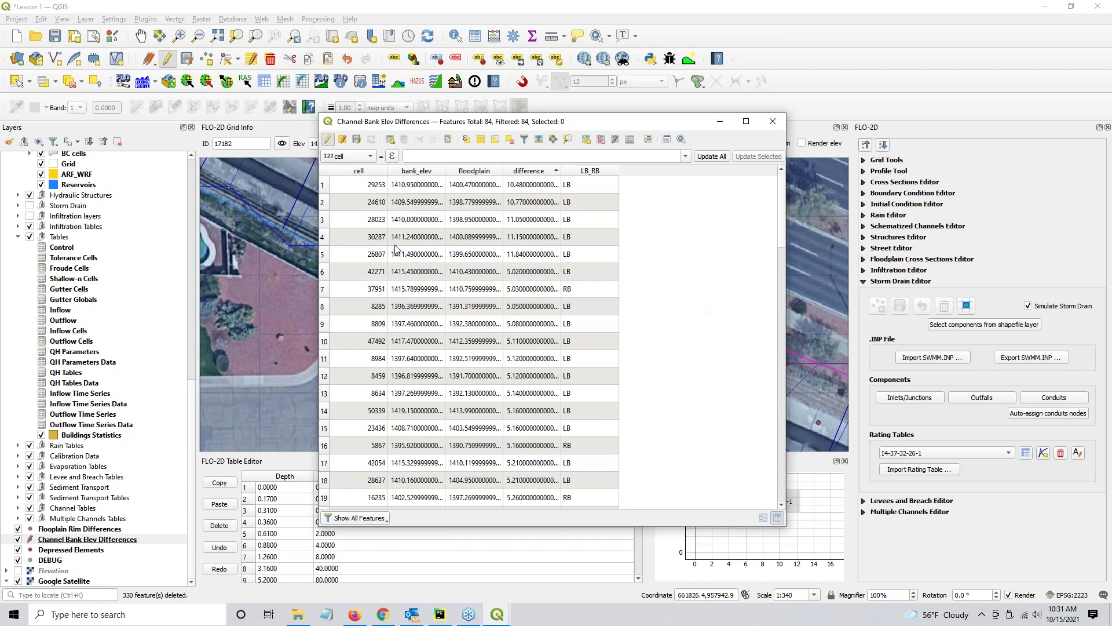
Step: Sort the remaining channel bank entries by difference in descending order
{"action": "left_click_drag", "start_coordinate": [783, 244], "coordinate": [787, 210]}
{"action": "left_click", "coordinate": [515, 171]}
{"action": "left_click", "coordinate": [516, 171]}
{"action": "left_click", "coordinate": [515, 171]}
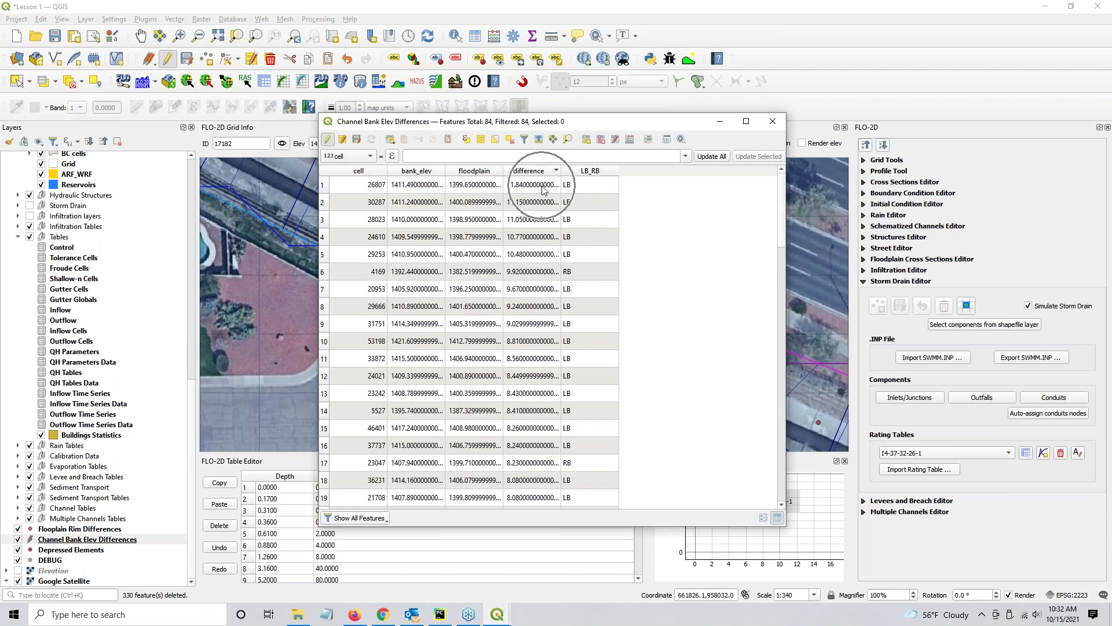
Step: Select cell 26807 in the Channel Bank Elev Differences table, bring it into view and move the table off the map
{"action": "left_click_drag", "start_coordinate": [520, 122], "coordinate": [819, 143]}
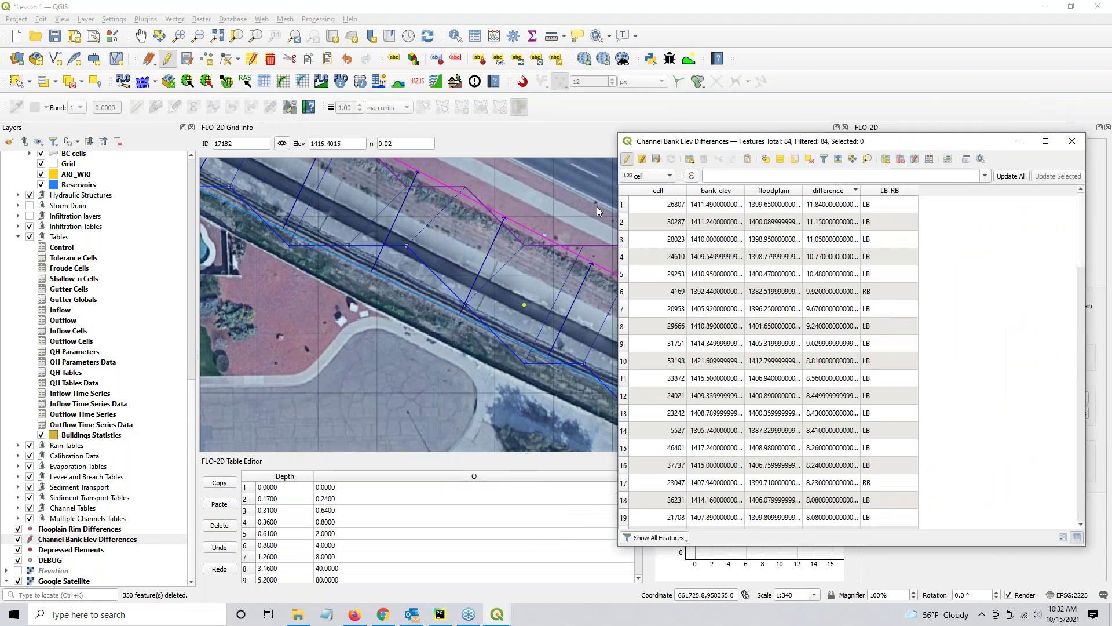
{"action": "left_click", "coordinate": [623, 205]}
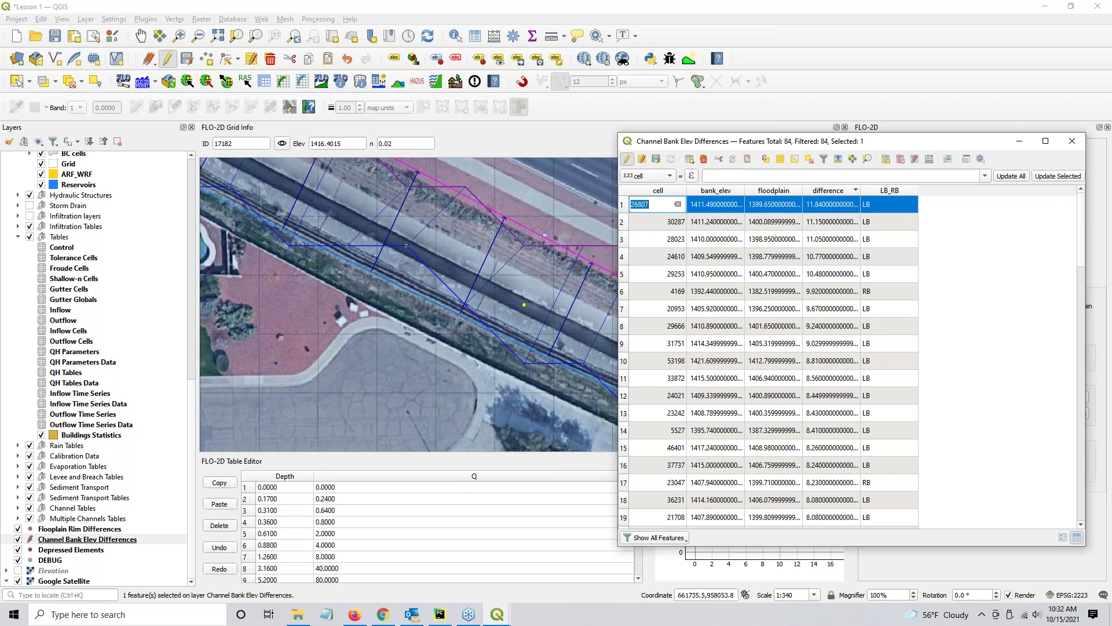
{"action": "left_click", "coordinate": [867, 158]}
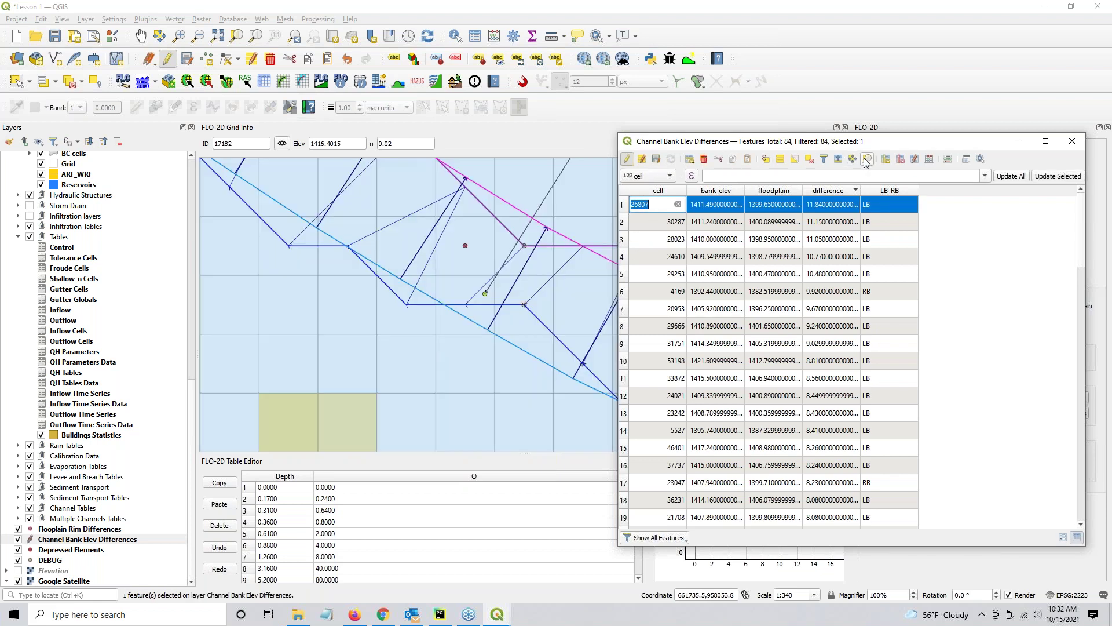
{"action": "left_click_drag", "start_coordinate": [658, 135], "coordinate": [1111, 164]}
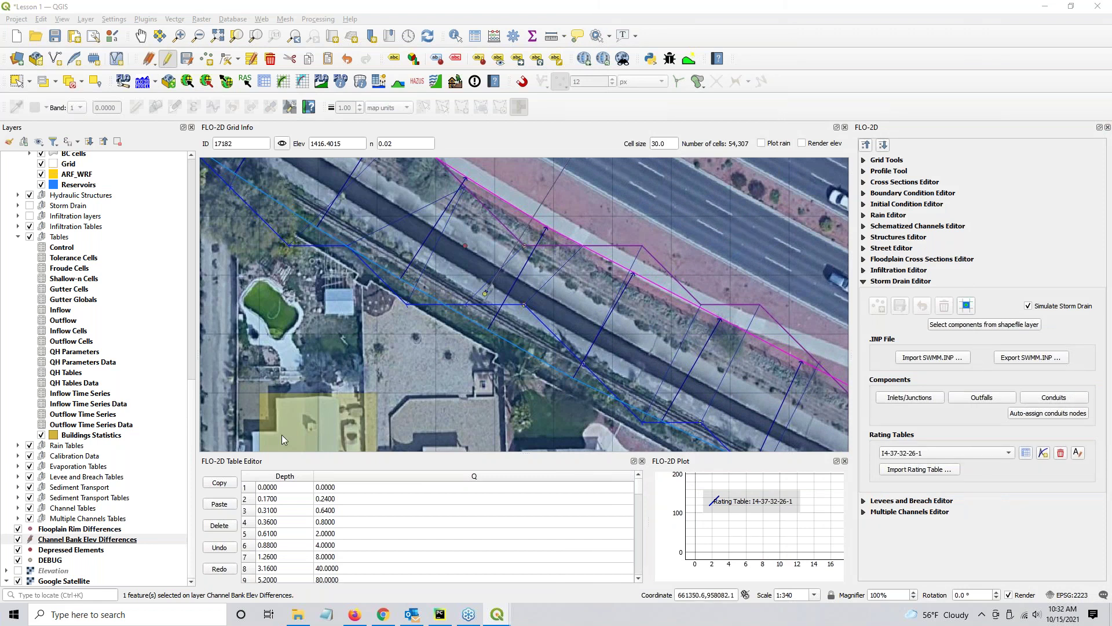
Step: Hide the Flooplain Rim Differences, Depressed Elements, DEBUG and Google Satellite layers
{"action": "left_click", "coordinate": [18, 529]}
{"action": "left_click", "coordinate": [18, 550]}
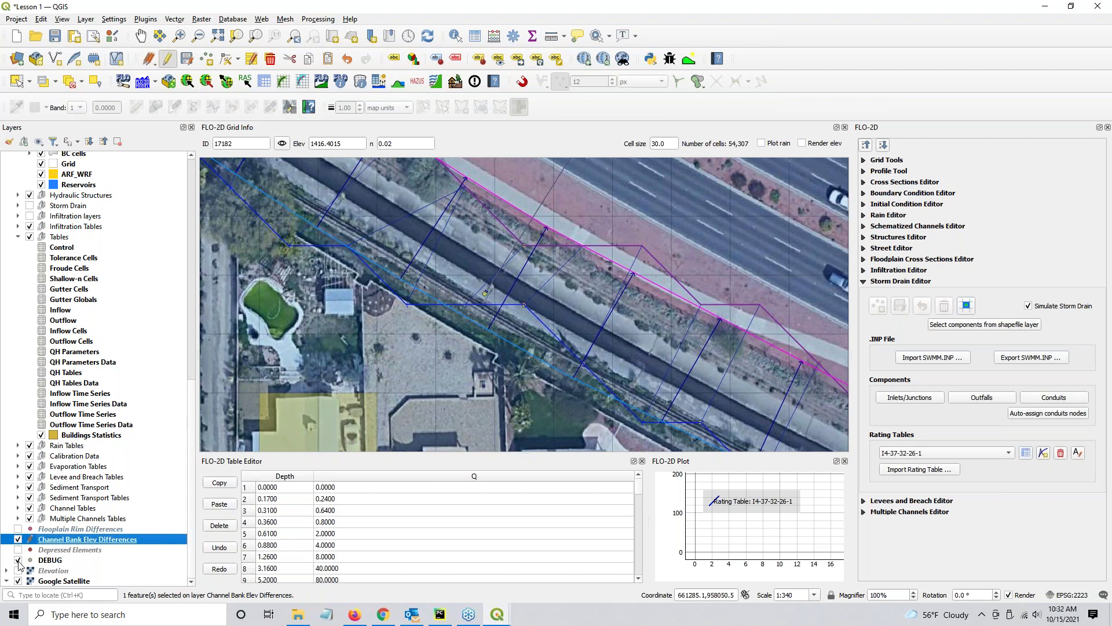
{"action": "left_click", "coordinate": [18, 560]}
{"action": "left_click", "coordinate": [18, 581]}
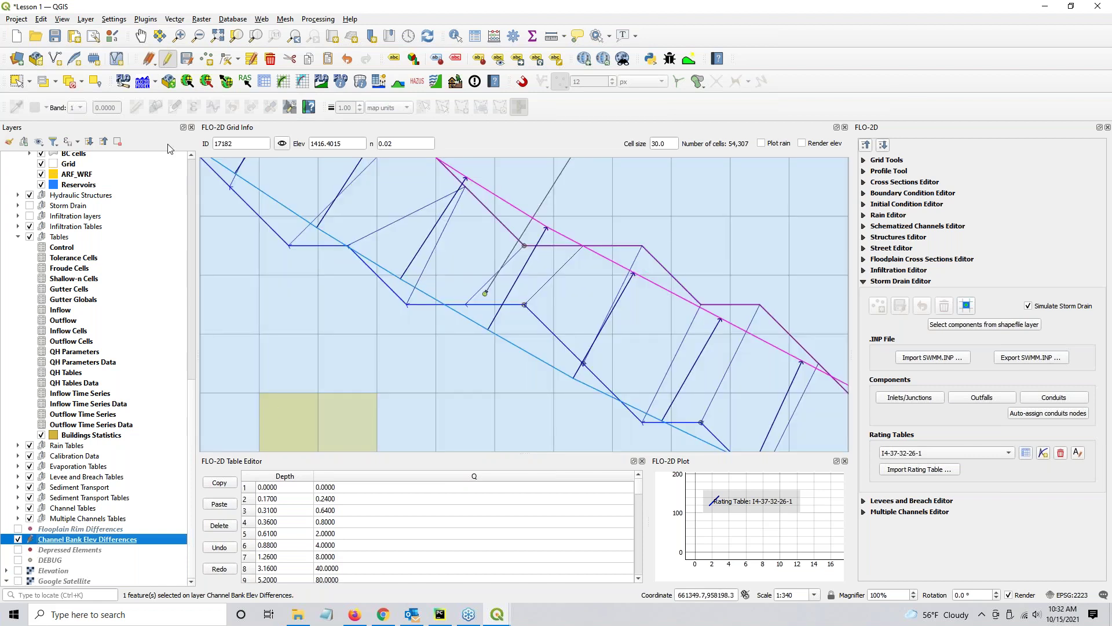
Step: Hide the Left Bank Line, Right Bank Line and Cross Sections layers in the User Layers group
{"action": "scroll", "coordinate": [94, 231], "scroll_direction": "up", "scroll_amount": 8}
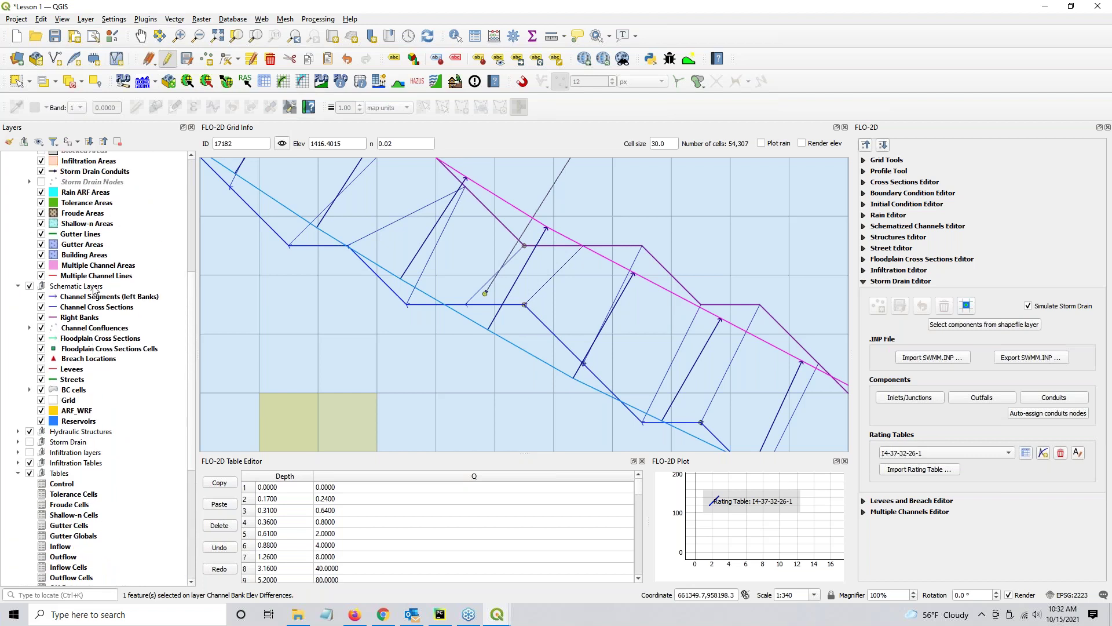
{"action": "scroll", "coordinate": [96, 289], "scroll_direction": "up", "scroll_amount": 4}
{"action": "scroll", "coordinate": [95, 290], "scroll_direction": "up", "scroll_amount": 4}
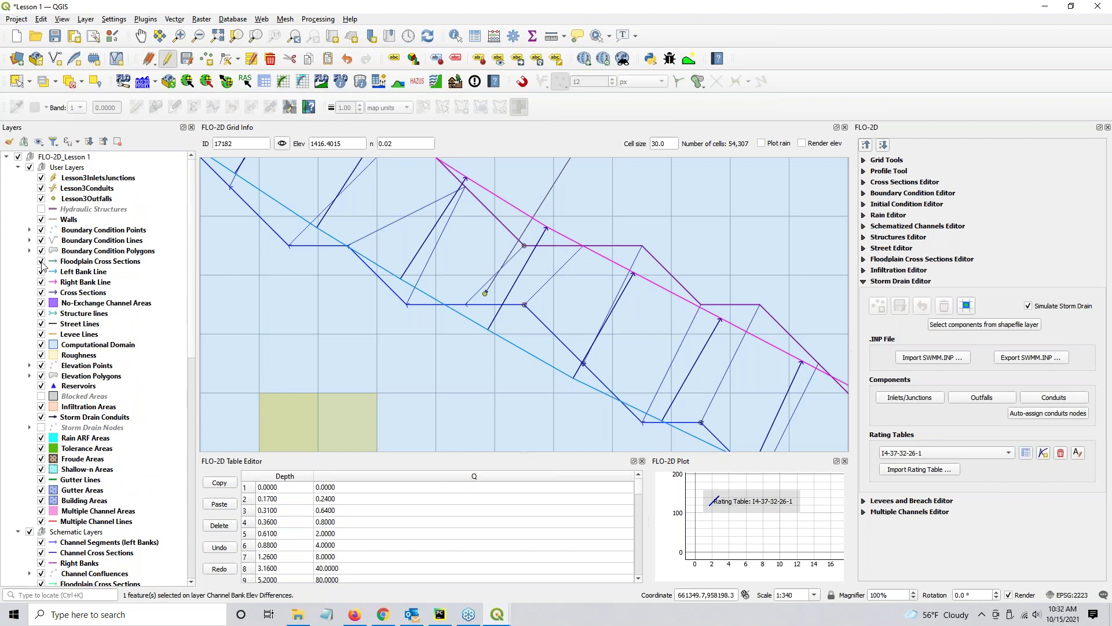
{"action": "left_click", "coordinate": [42, 271]}
{"action": "left_click", "coordinate": [41, 281]}
{"action": "left_click", "coordinate": [41, 292]}
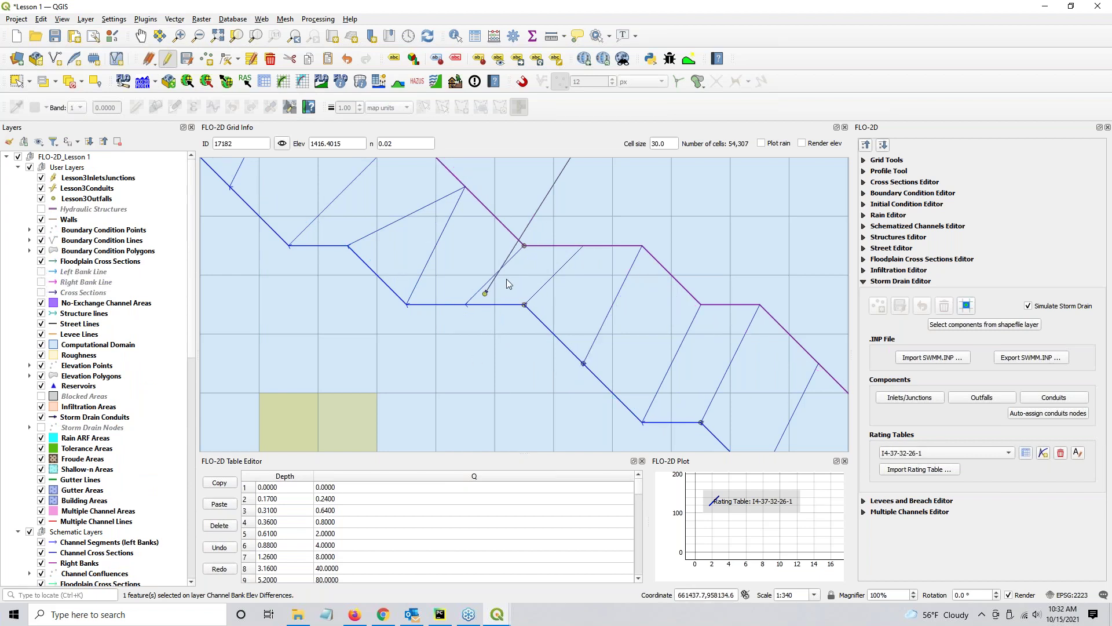
Step: Show the Elevation layer and set its symbology render type to Hillshade
{"action": "scroll", "coordinate": [146, 456], "scroll_direction": "down", "scroll_amount": 15}
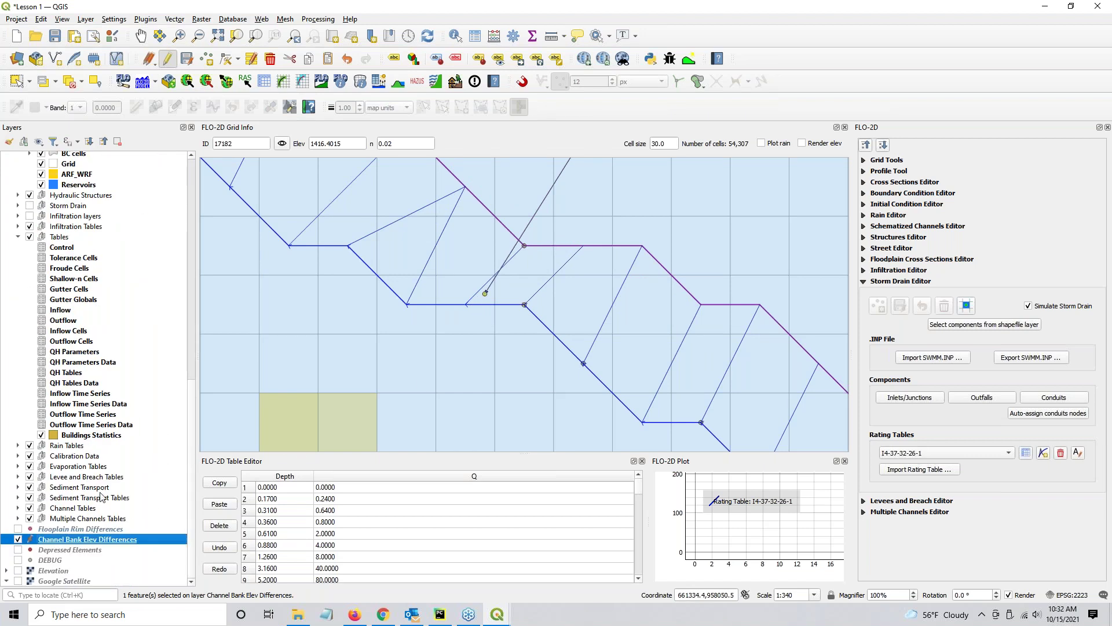
{"action": "left_click", "coordinate": [18, 570]}
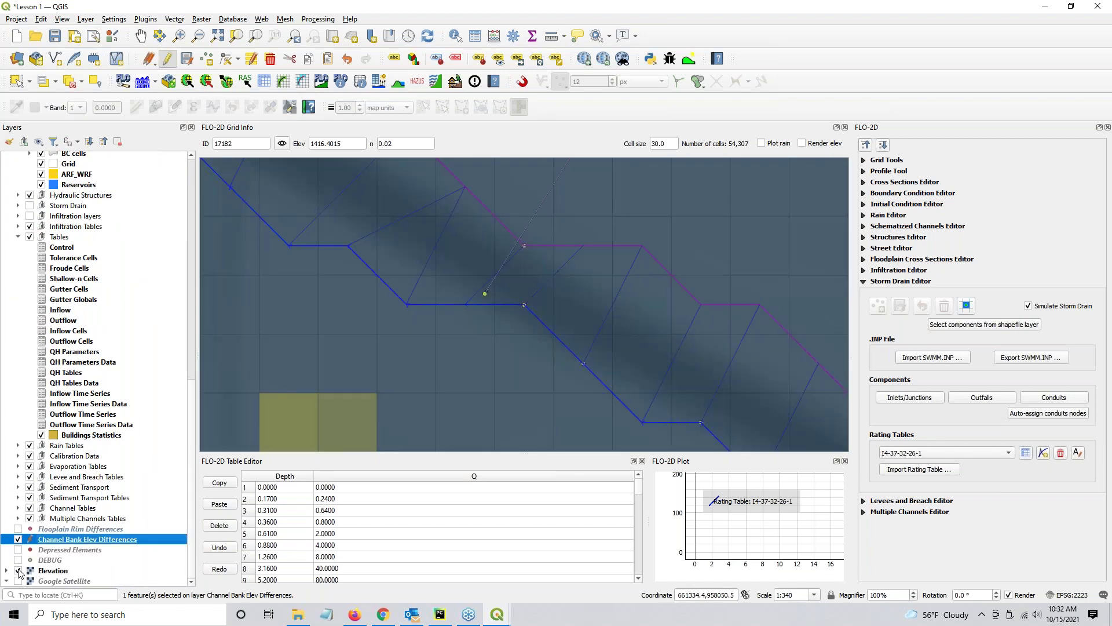
{"action": "double_click", "coordinate": [52, 571]}
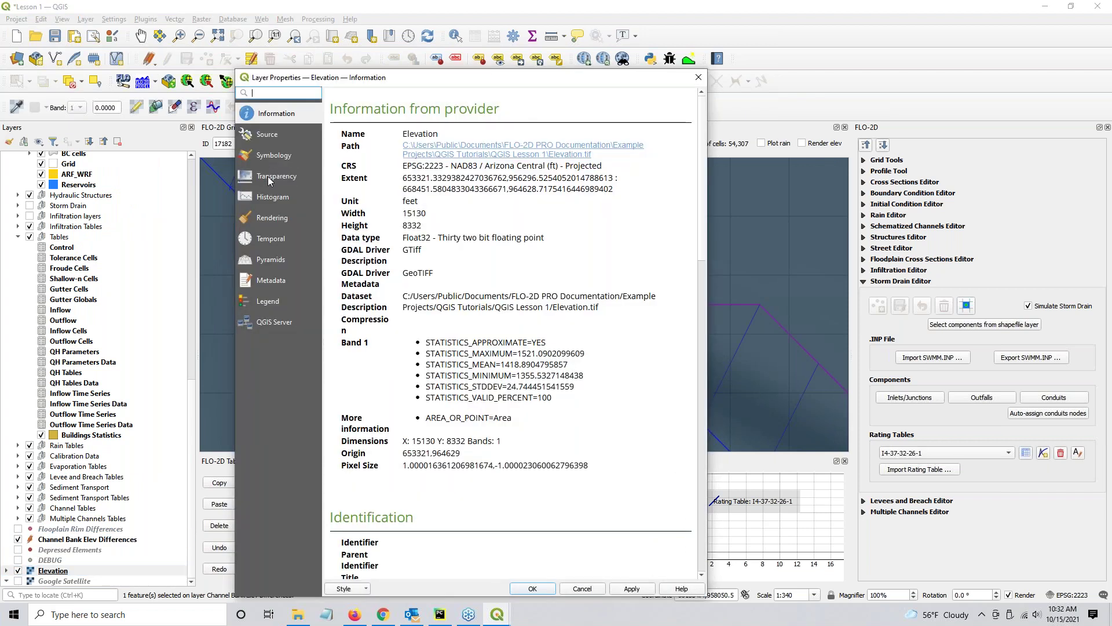
{"action": "left_click", "coordinate": [273, 155]}
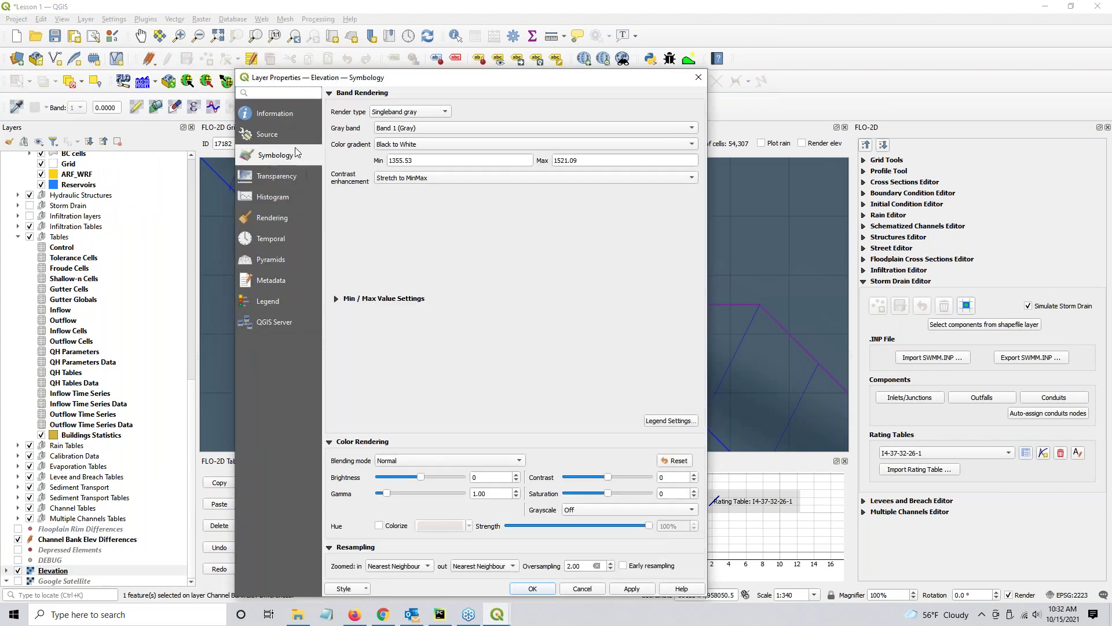
{"action": "left_click", "coordinate": [400, 112]}
{"action": "left_click", "coordinate": [405, 137]}
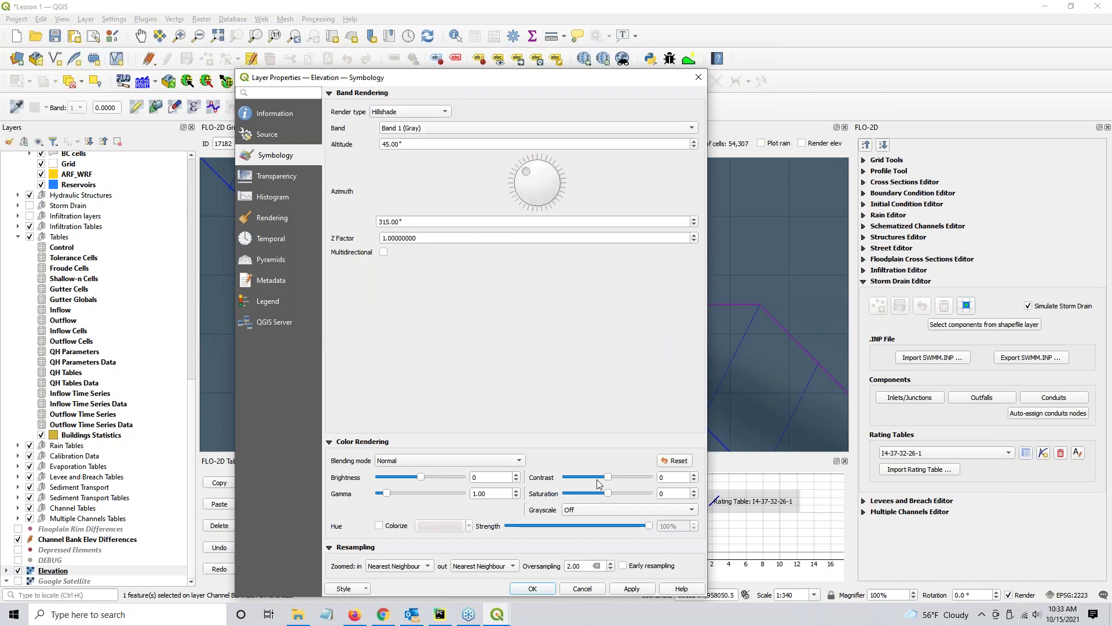
{"action": "left_click", "coordinate": [638, 586]}
{"action": "left_click", "coordinate": [533, 588]}
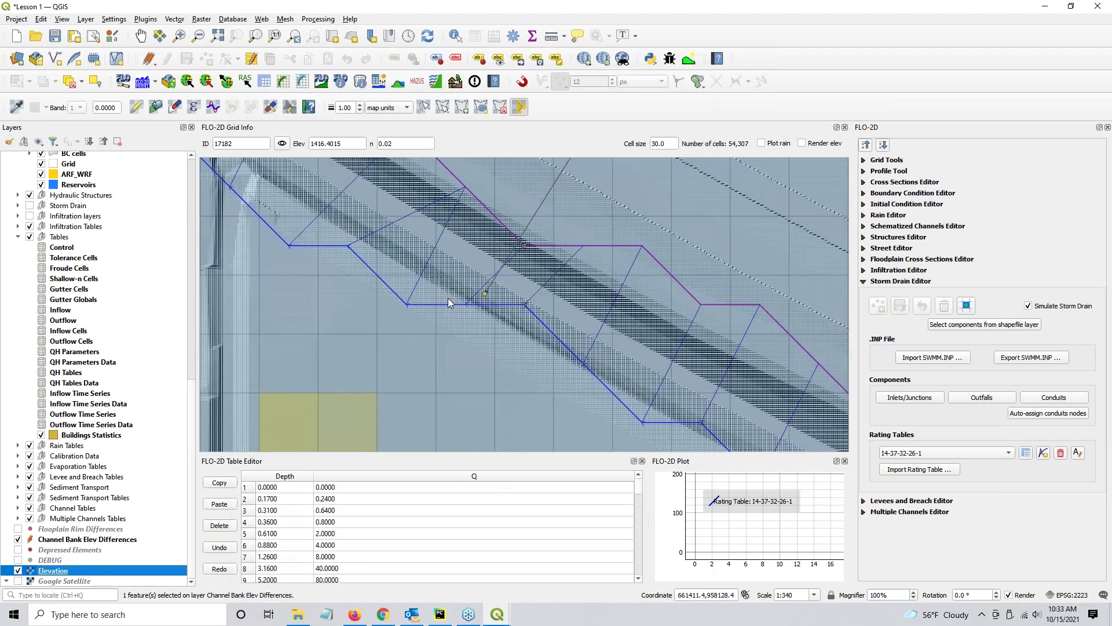
Step: Examine the channel bank alignment against the hillshade around cell 26807, hide the Elevation layer and show Google Satellite
{"action": "scroll", "coordinate": [442, 325], "scroll_direction": "down", "scroll_amount": 2}
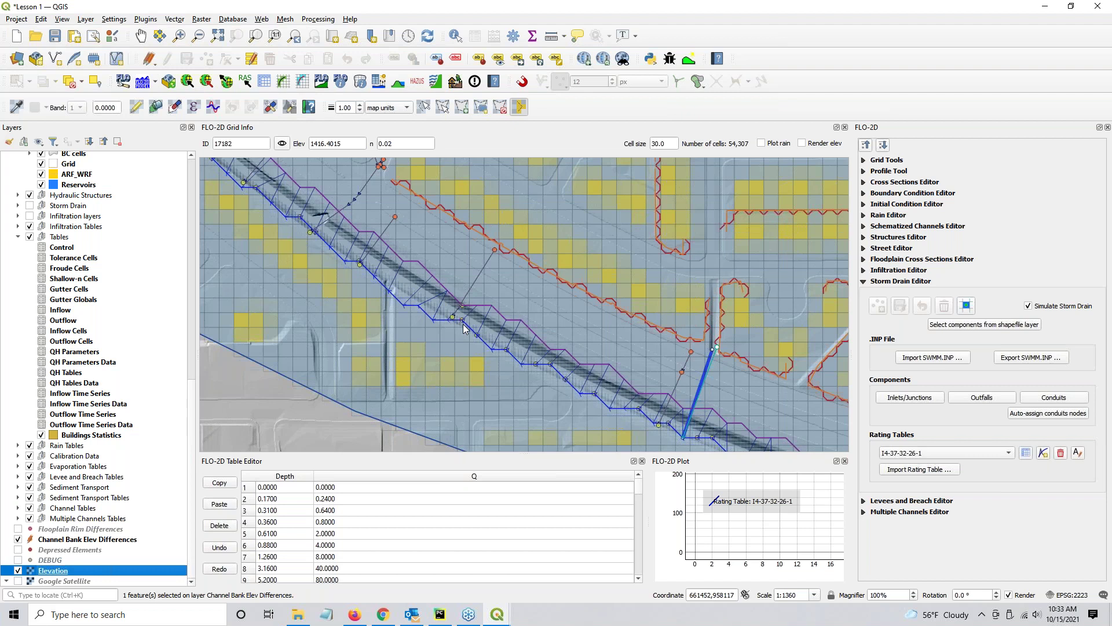
{"action": "scroll", "coordinate": [463, 327], "scroll_direction": "up", "scroll_amount": 1}
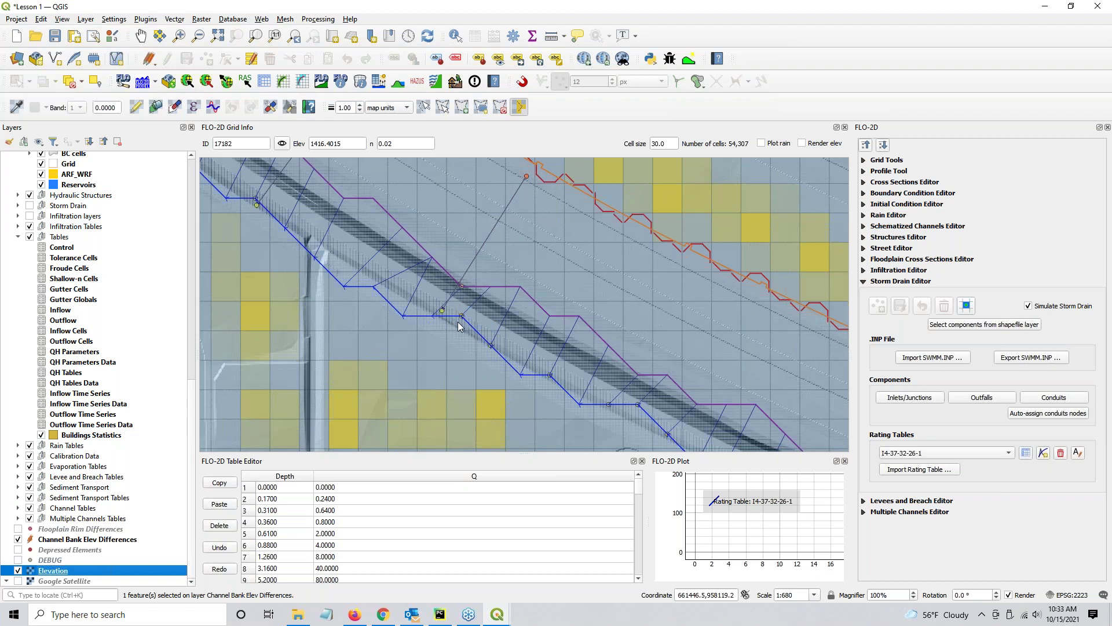
{"action": "left_click", "coordinate": [460, 316]}
{"action": "left_click", "coordinate": [18, 570]}
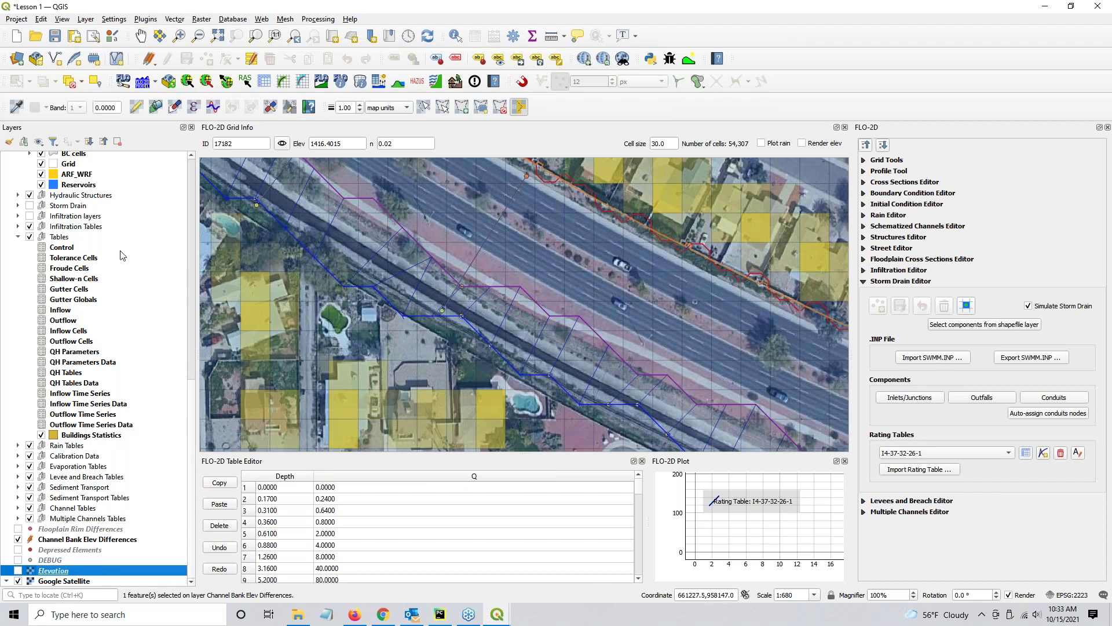
Step: Show the Left Bank Line, Right Bank Line and Cross Sections layers in the User Layers group
{"action": "scroll", "coordinate": [61, 212], "scroll_direction": "up", "scroll_amount": 3}
{"action": "scroll", "coordinate": [61, 213], "scroll_direction": "up", "scroll_amount": 8}
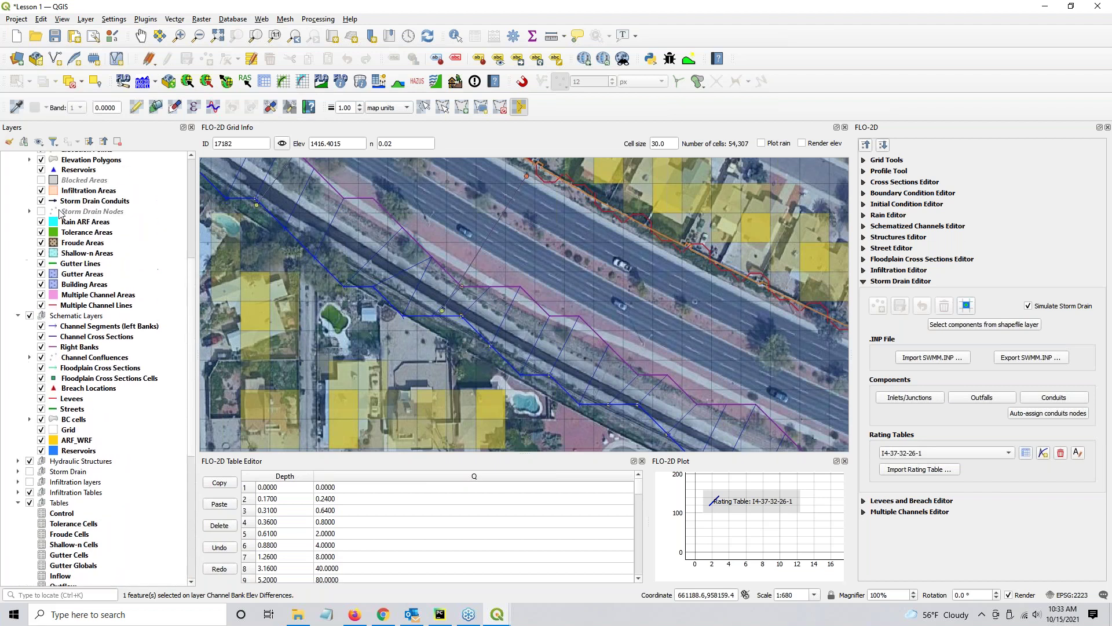
{"action": "scroll", "coordinate": [51, 302], "scroll_direction": "up", "scroll_amount": 4}
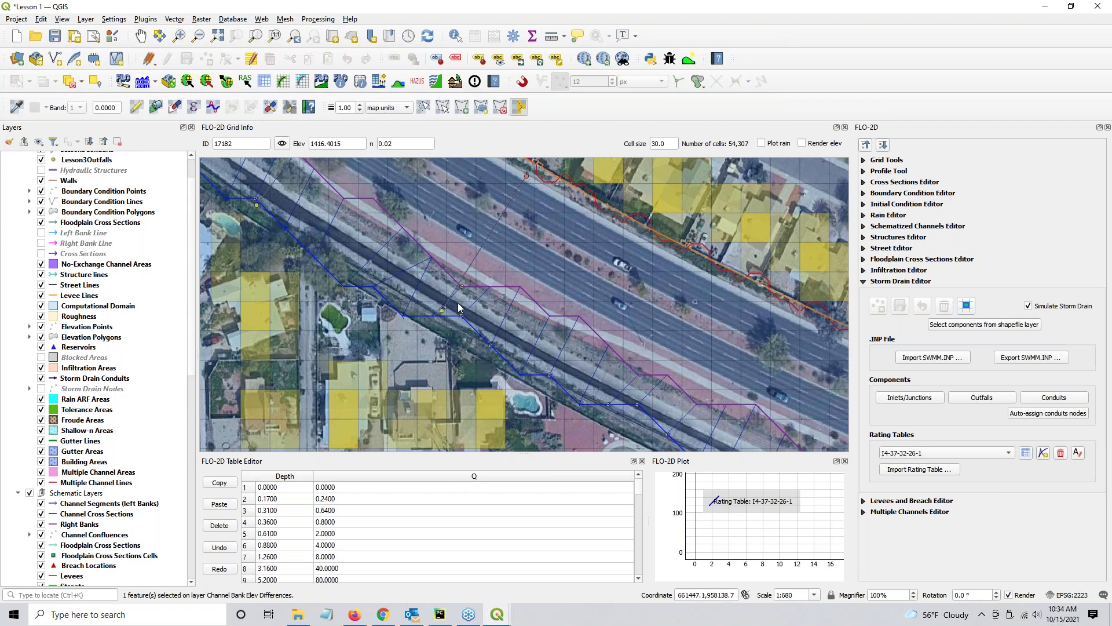
{"action": "left_click", "coordinate": [42, 233]}
{"action": "left_click", "coordinate": [42, 244]}
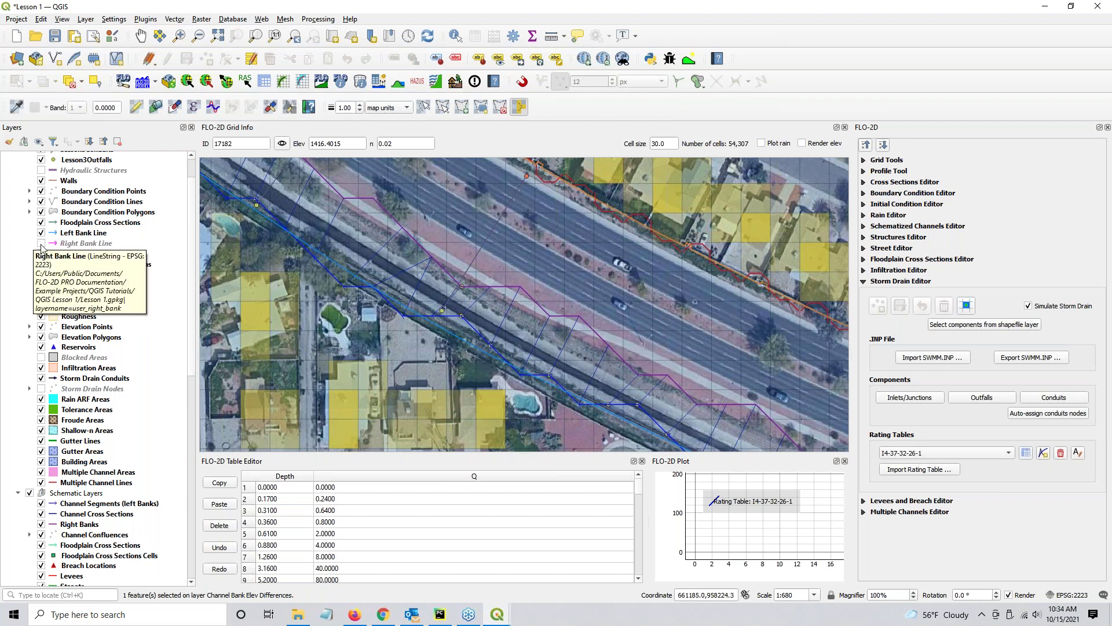
{"action": "left_click", "coordinate": [41, 254]}
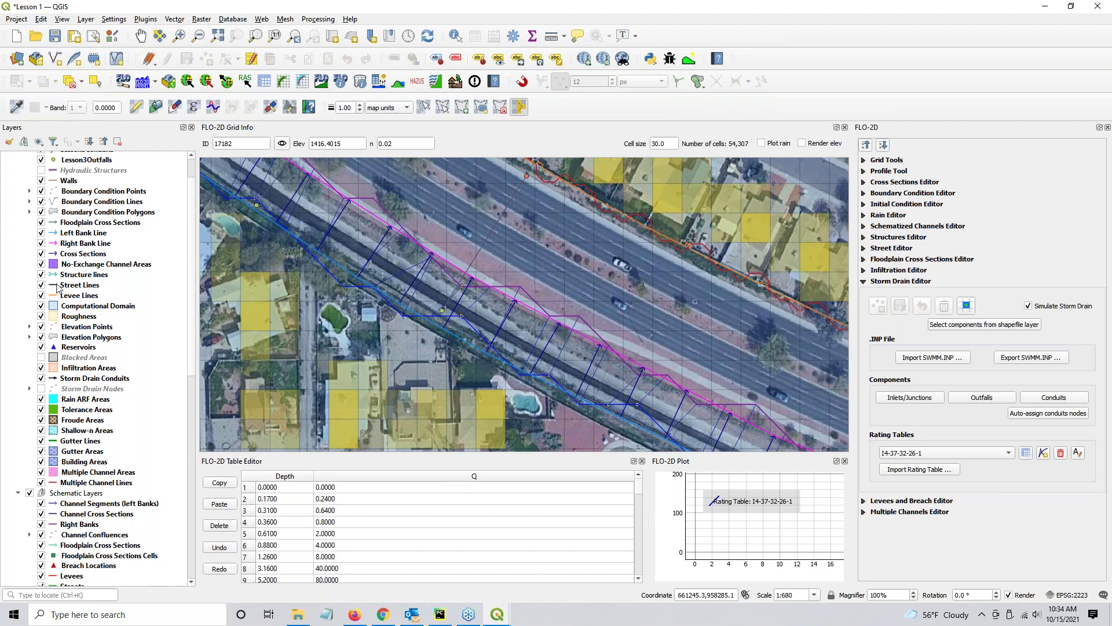
Step: Enable editing on the Left Bank Line and Cross Sections layers and activate the Vertex Tool for all layers
{"action": "left_click", "coordinate": [80, 233]}
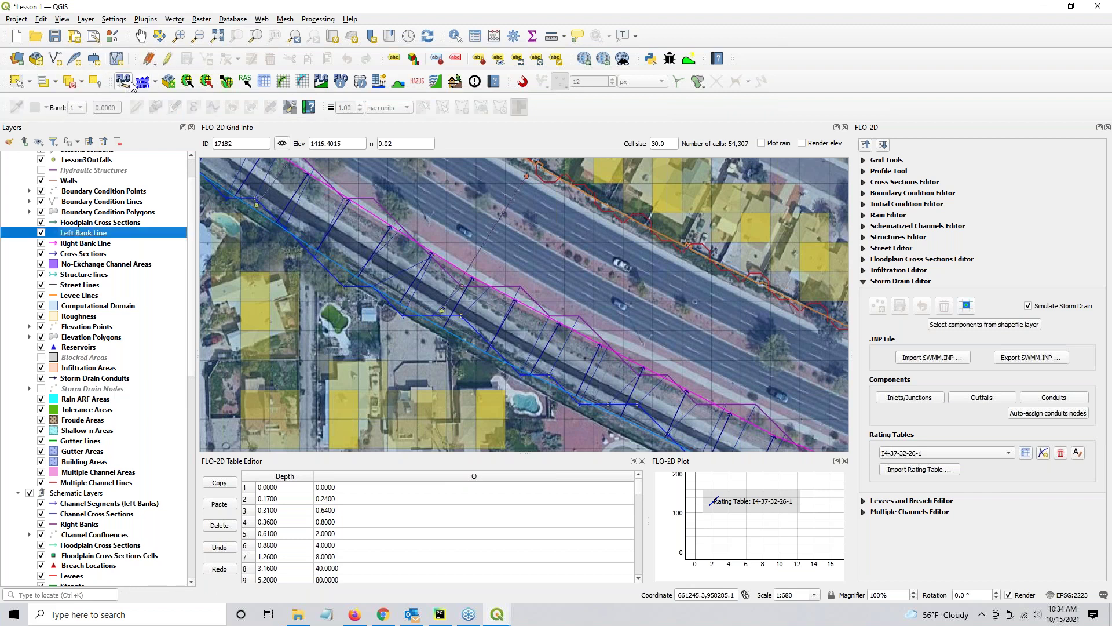
{"action": "left_click", "coordinate": [166, 59]}
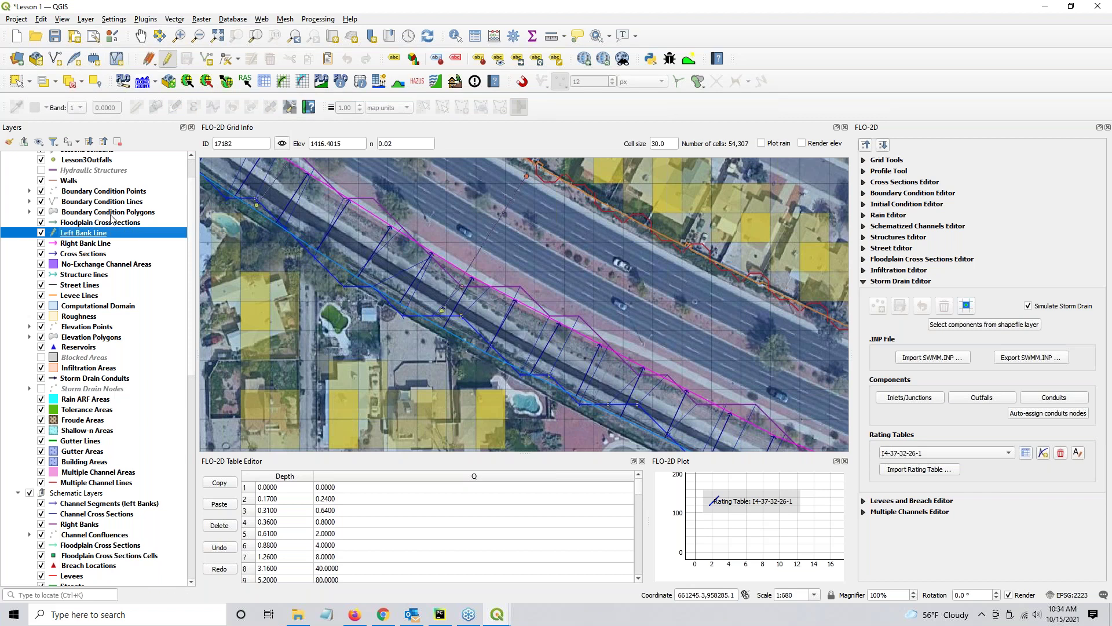
{"action": "left_click", "coordinate": [100, 256]}
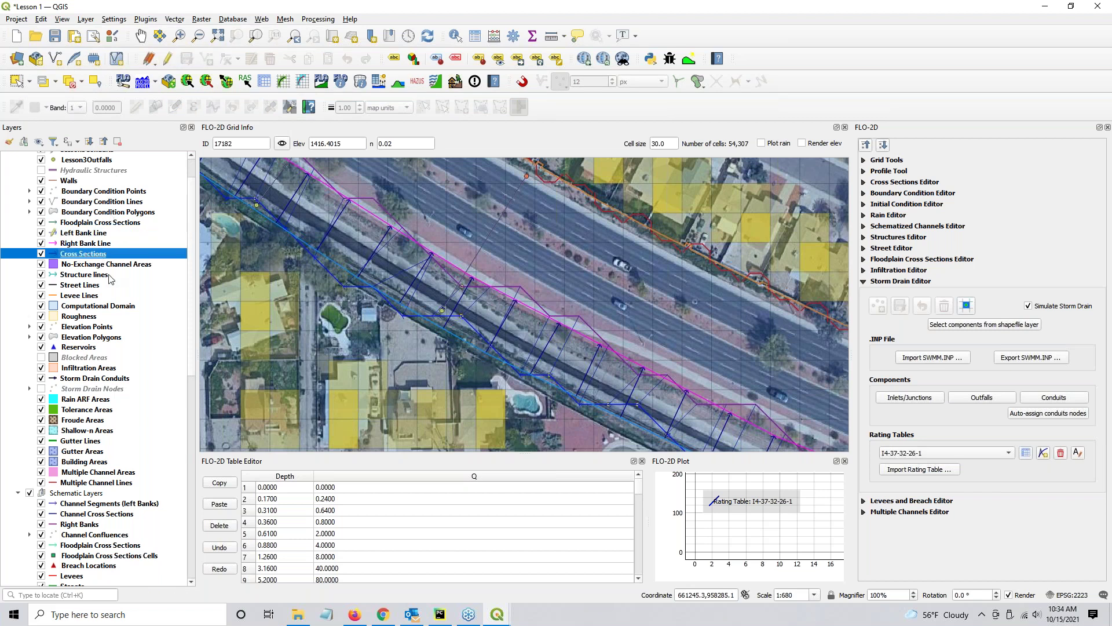
{"action": "left_click", "coordinate": [167, 58]}
{"action": "left_click", "coordinate": [238, 59]}
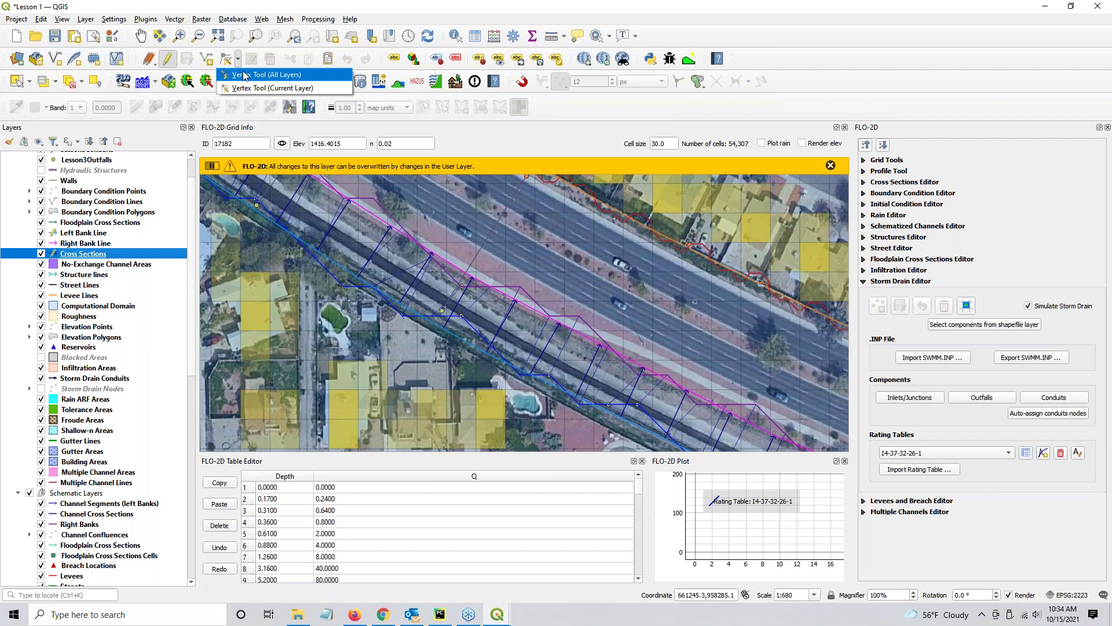
{"action": "left_click", "coordinate": [255, 74]}
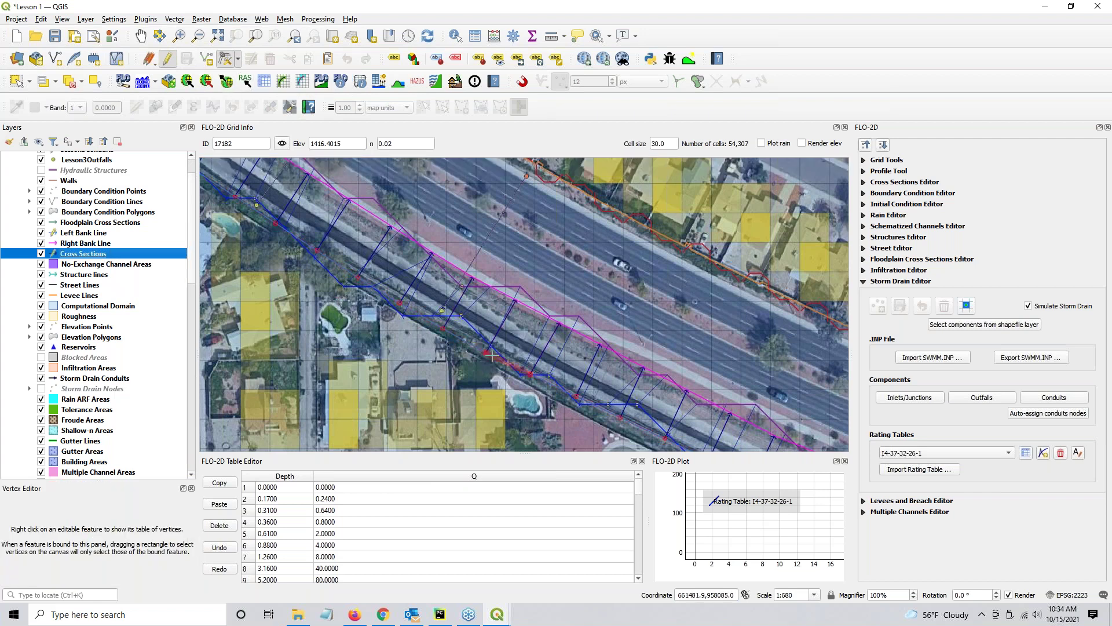
Step: Adjust the left bank line vertices near cell 26807 toward the houses beside the channel
{"action": "left_click", "coordinate": [465, 341]}
{"action": "left_click", "coordinate": [464, 342]}
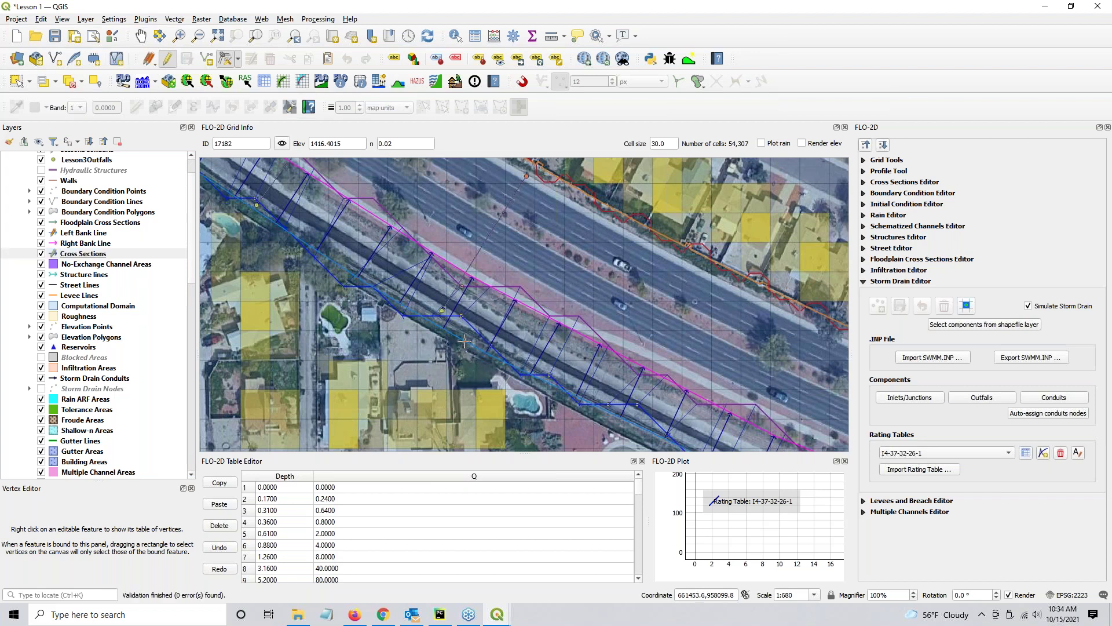
{"action": "left_click", "coordinate": [465, 344]}
Step: Schematize the channels from the Cross Sections Editor and close the channel segment summary
{"action": "left_click", "coordinate": [863, 227]}
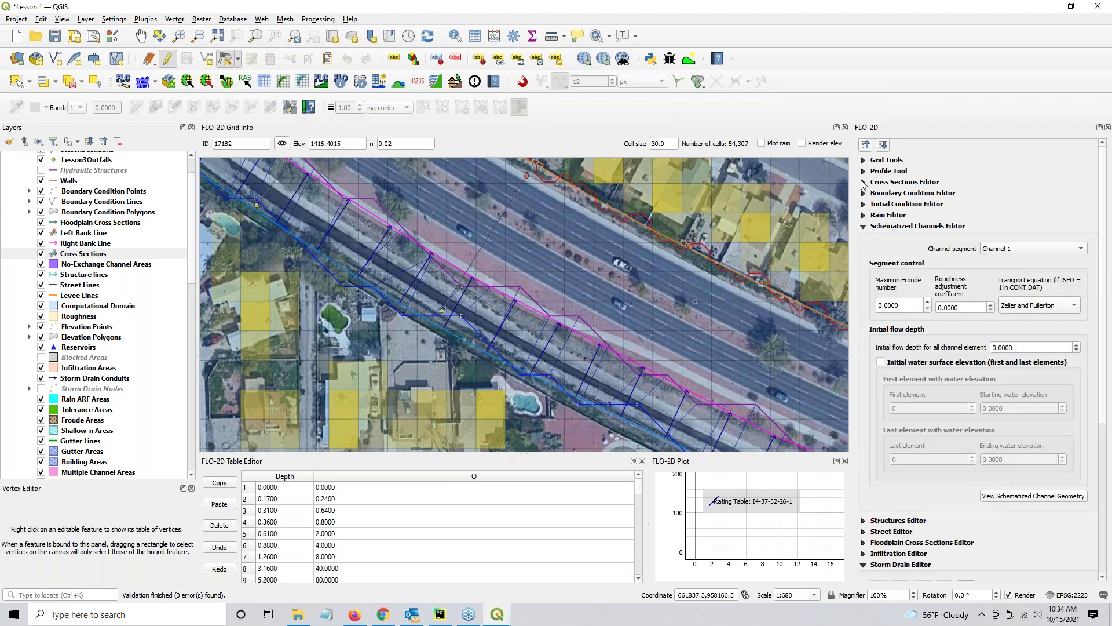
{"action": "left_click", "coordinate": [863, 182]}
{"action": "left_click", "coordinate": [882, 254]}
{"action": "left_click", "coordinate": [621, 316]}
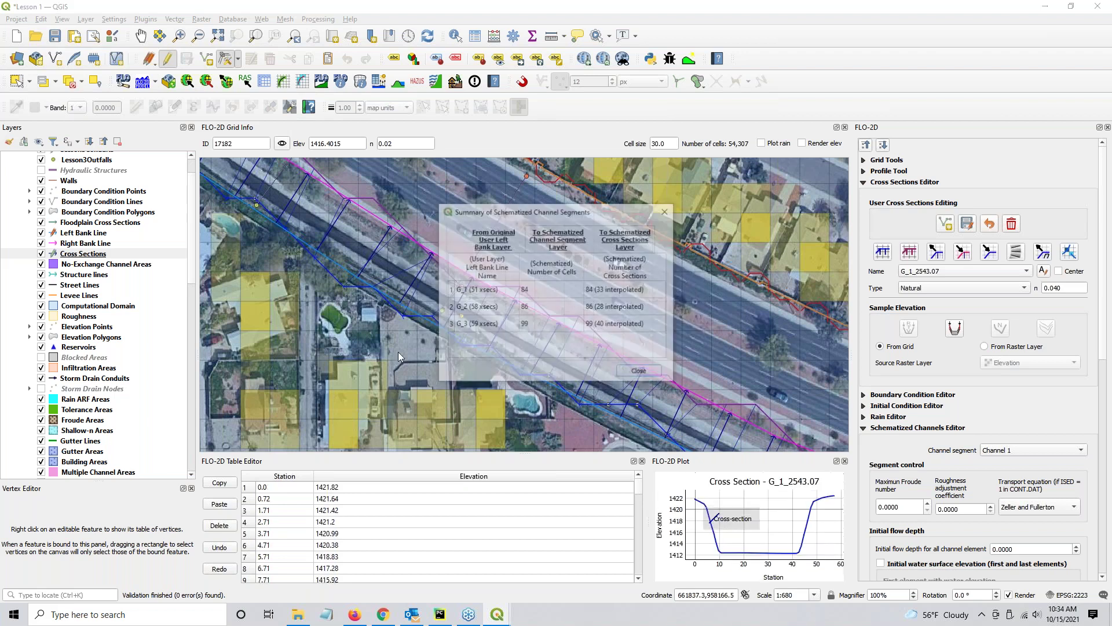
{"action": "left_click", "coordinate": [640, 372]}
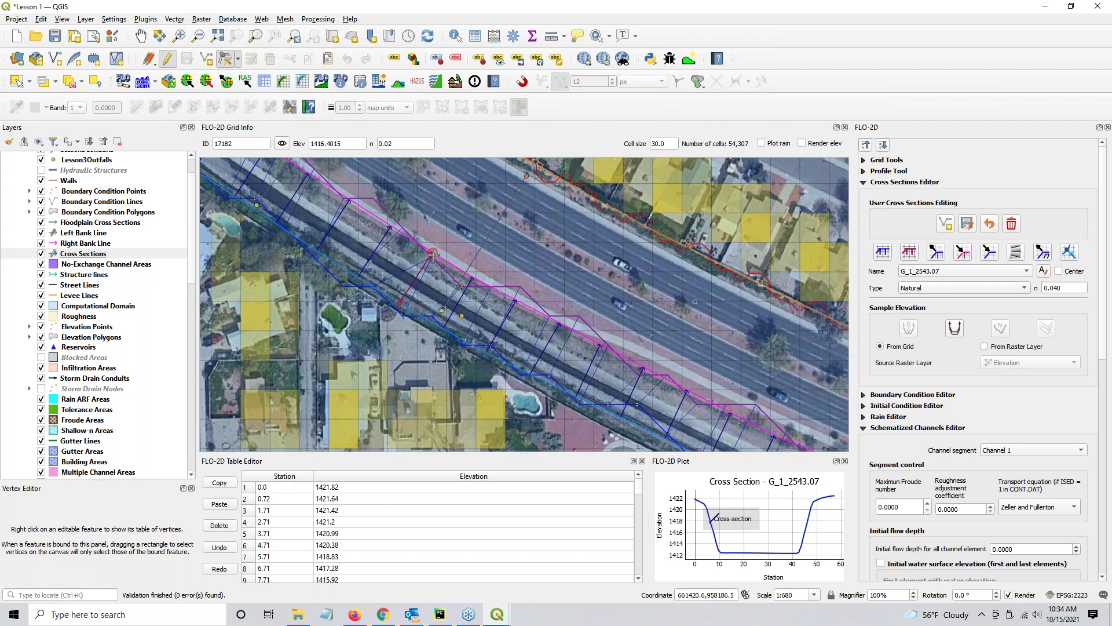
Step: Enable editing on the Right Bank Line layer and activate the Vertex Tool
{"action": "left_click", "coordinate": [455, 290]}
{"action": "left_click", "coordinate": [69, 244]}
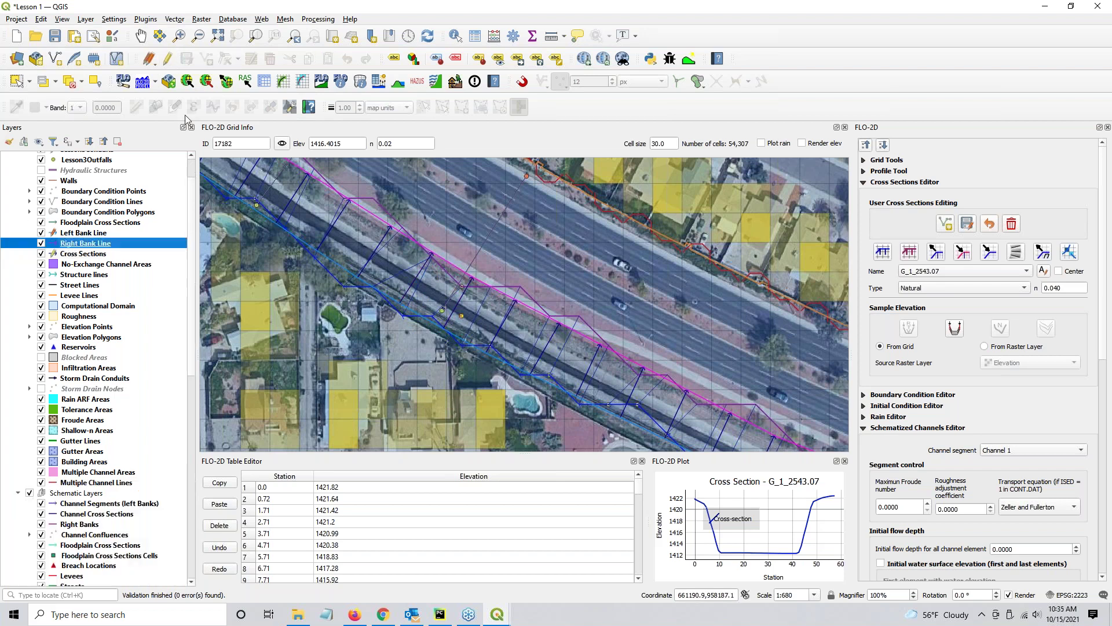
{"action": "left_click", "coordinate": [167, 59]}
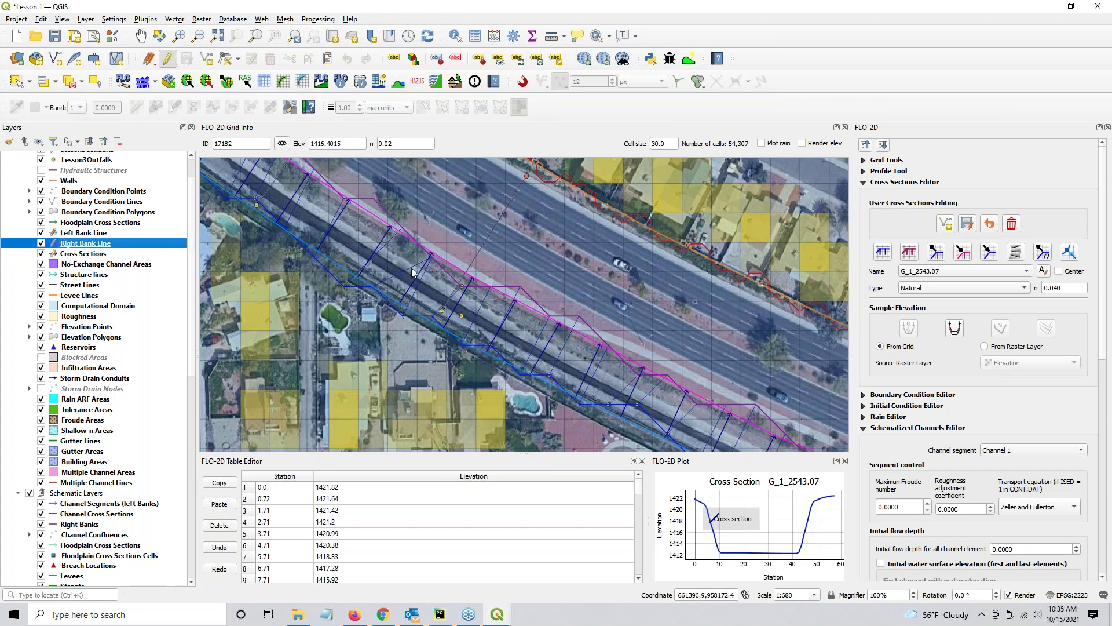
{"action": "key", "text": "ctrl"}
{"action": "left_click", "coordinate": [226, 58]}
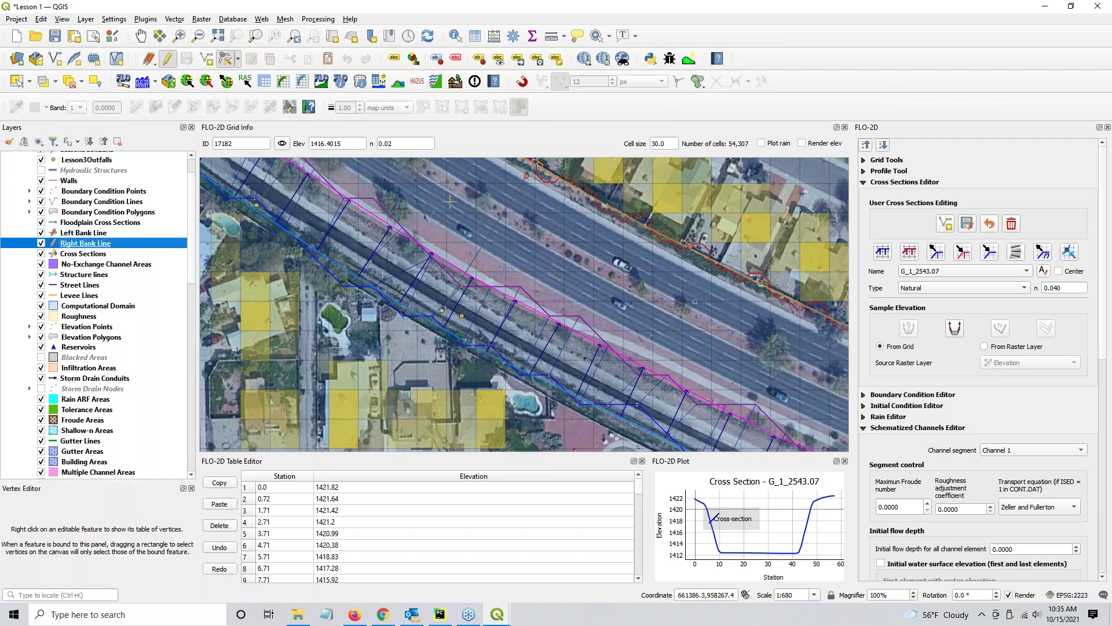
Step: Adjust the right bank line near cell 26807 and schematize the channels again
{"action": "left_click", "coordinate": [453, 265]}
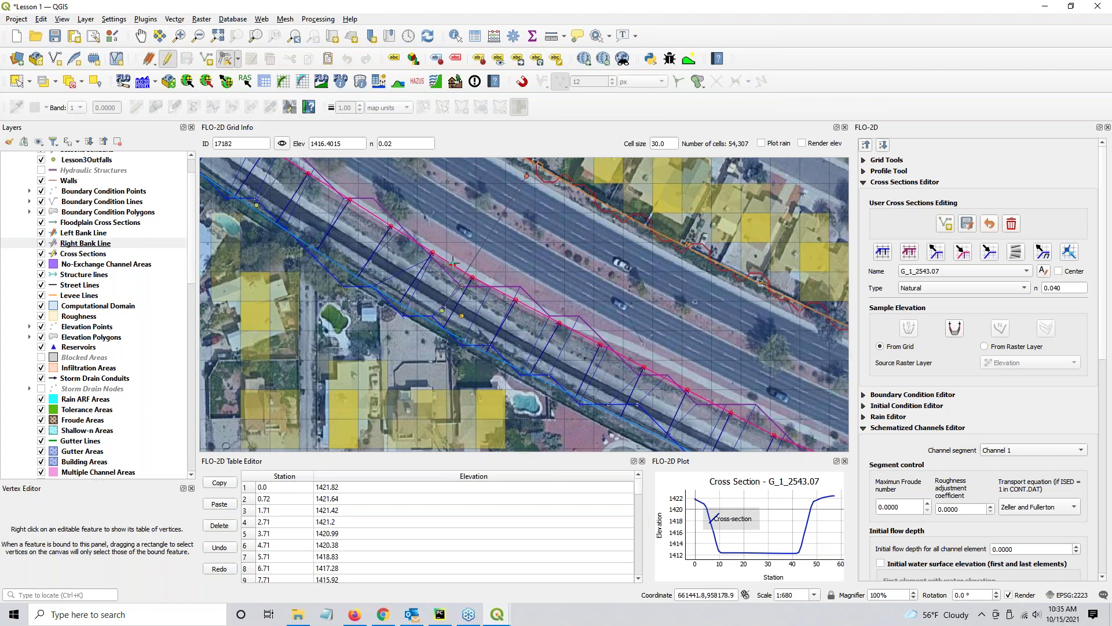
{"action": "left_click", "coordinate": [459, 286]}
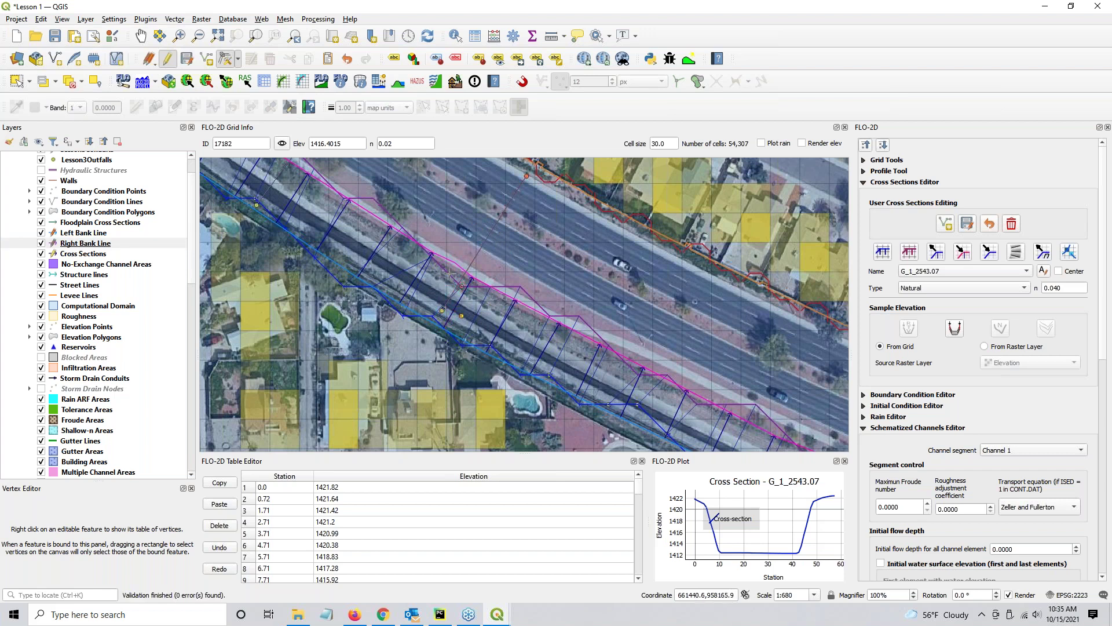
{"action": "left_click", "coordinate": [882, 252]}
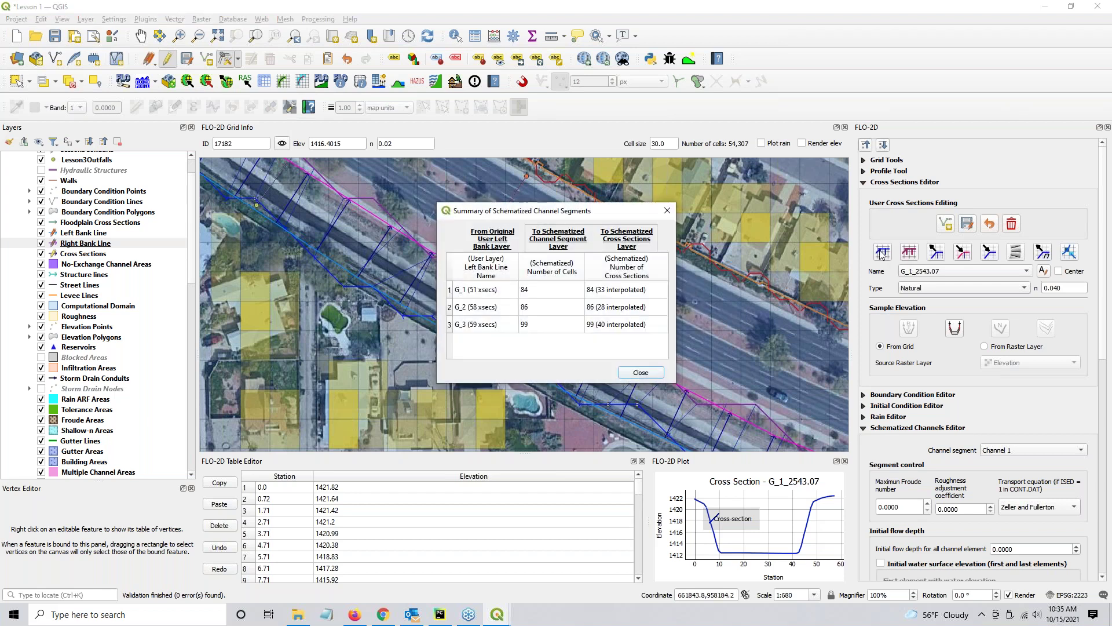
{"action": "left_click", "coordinate": [640, 372]}
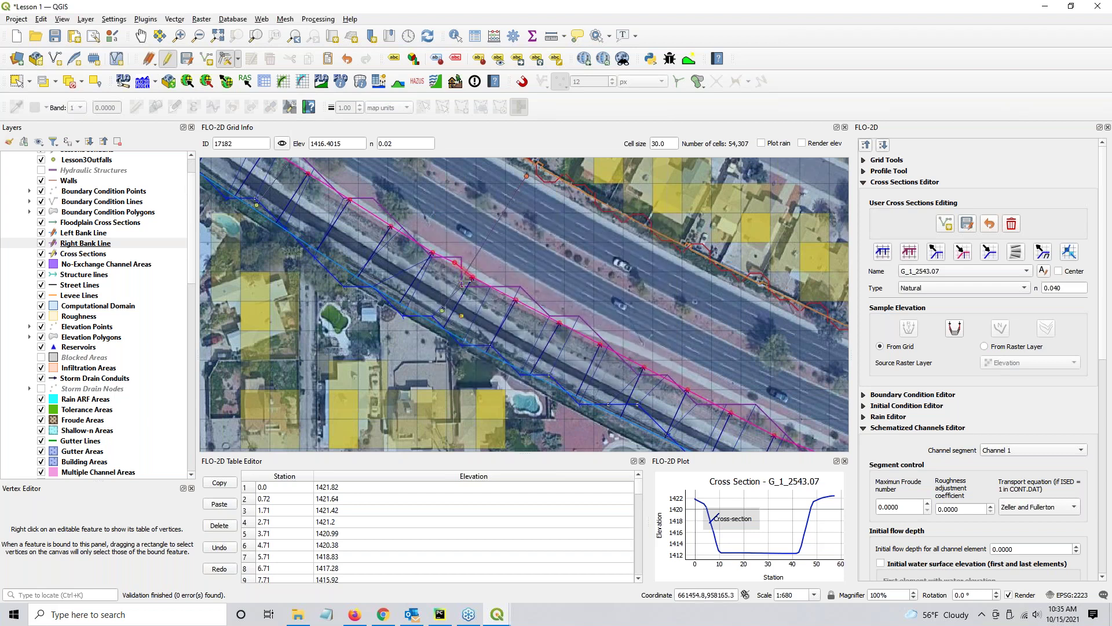
Step: Move the right bank end of the cross section near cell 26807 toward the road and re-schematize the channels
{"action": "left_click", "coordinate": [467, 268]}
{"action": "left_click", "coordinate": [883, 252]}
{"action": "key", "text": "Return"}
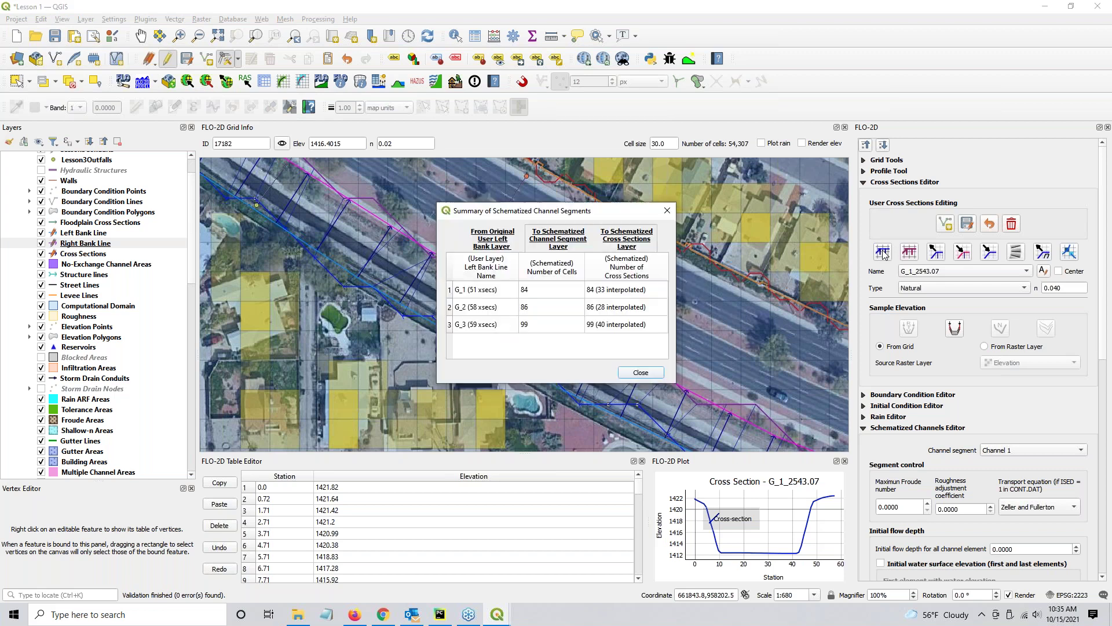
{"action": "key", "text": "Return"}
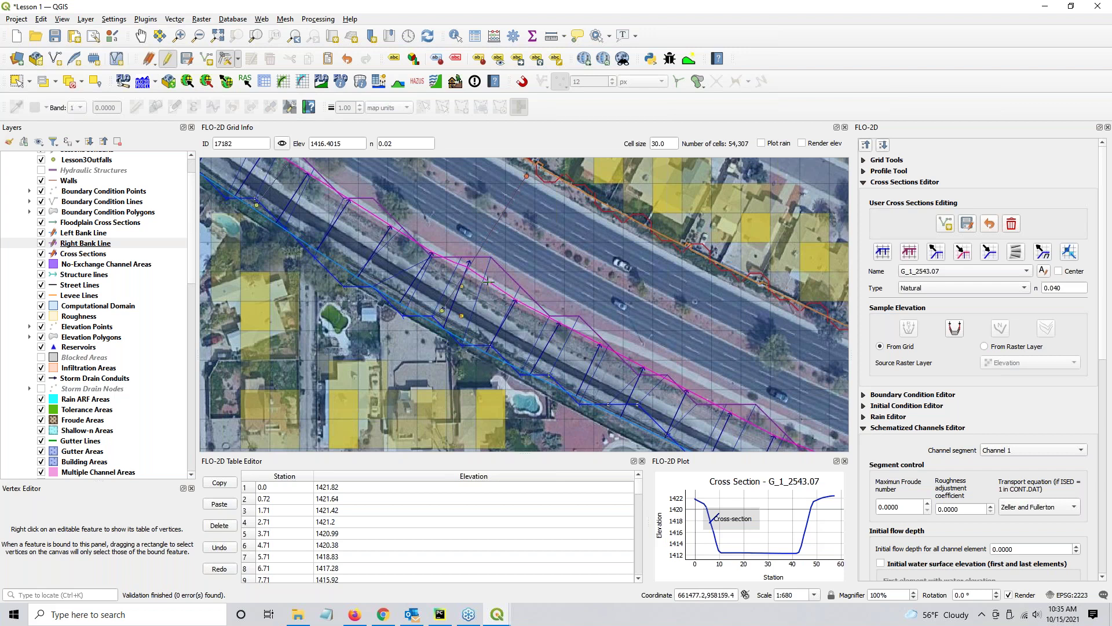
{"action": "left_click", "coordinate": [883, 255]}
{"action": "left_click", "coordinate": [621, 313]}
{"action": "left_click", "coordinate": [641, 370]}
Step: Select cell 30287 in the Channel Bank Elev Differences table, zoom to it and move the table off the map
{"action": "left_click_drag", "start_coordinate": [890, 138], "coordinate": [711, 137]}
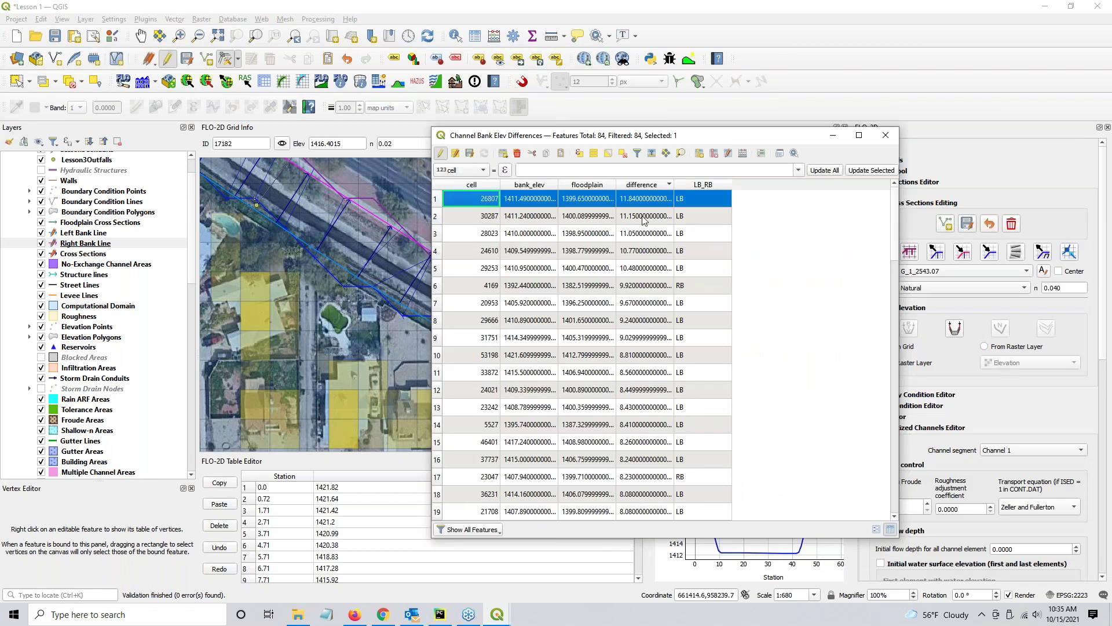
{"action": "key", "text": "Down"}
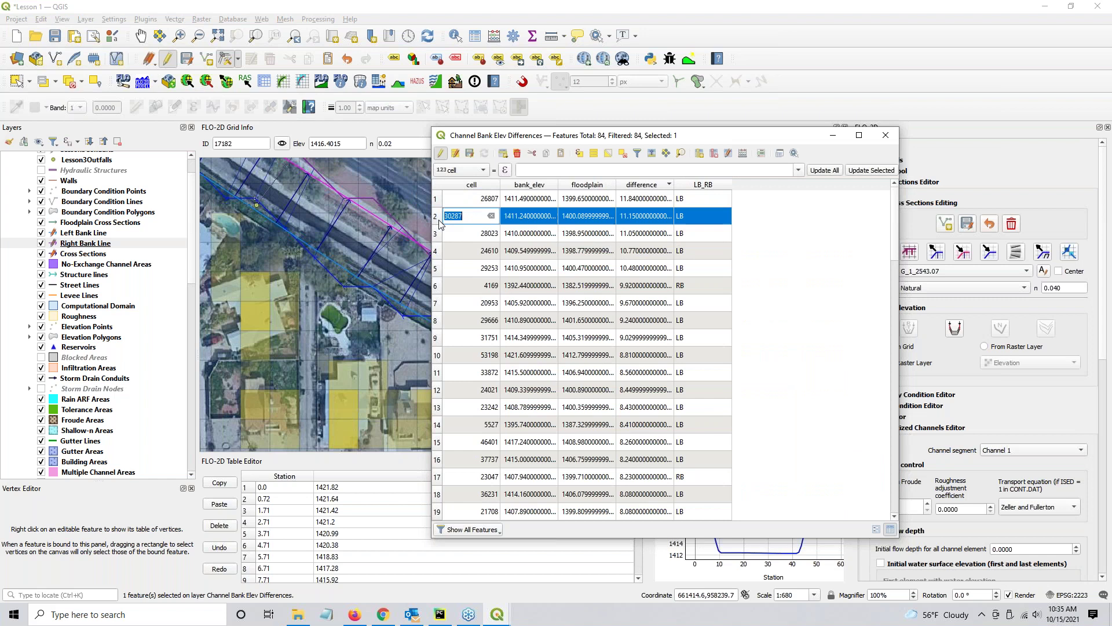
{"action": "left_click", "coordinate": [680, 153]}
{"action": "left_click_drag", "start_coordinate": [533, 135], "coordinate": [1111, 145]}
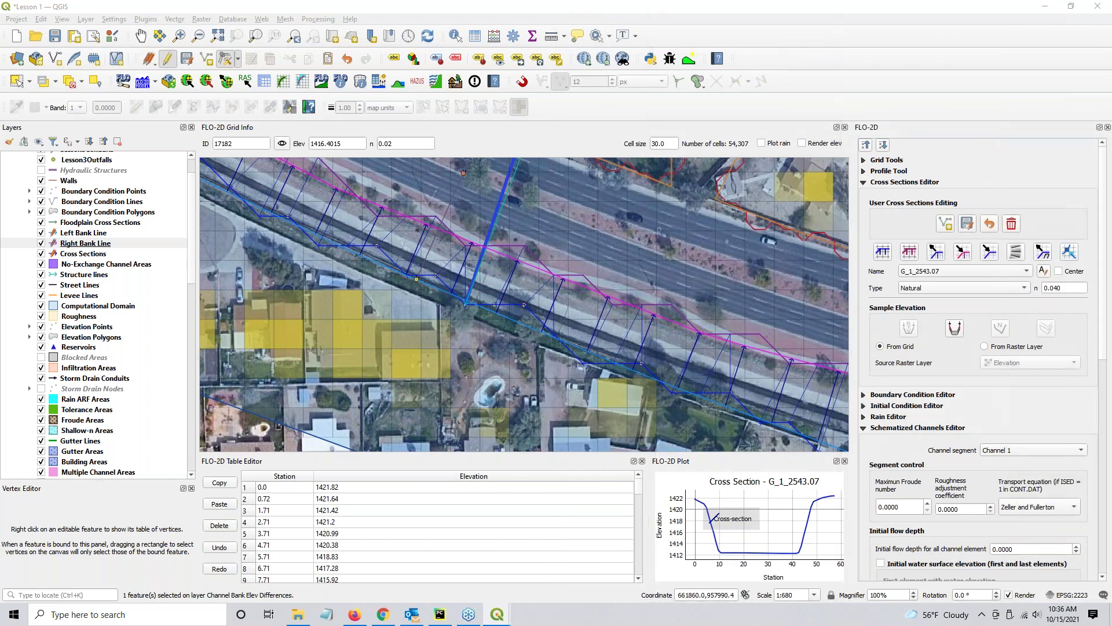
Step: Re-schematize the channels and check the bank lines near cell 30287
{"action": "key", "text": "ctrl"}
{"action": "key", "text": "ctrl"}
{"action": "key", "text": "ctrl"}
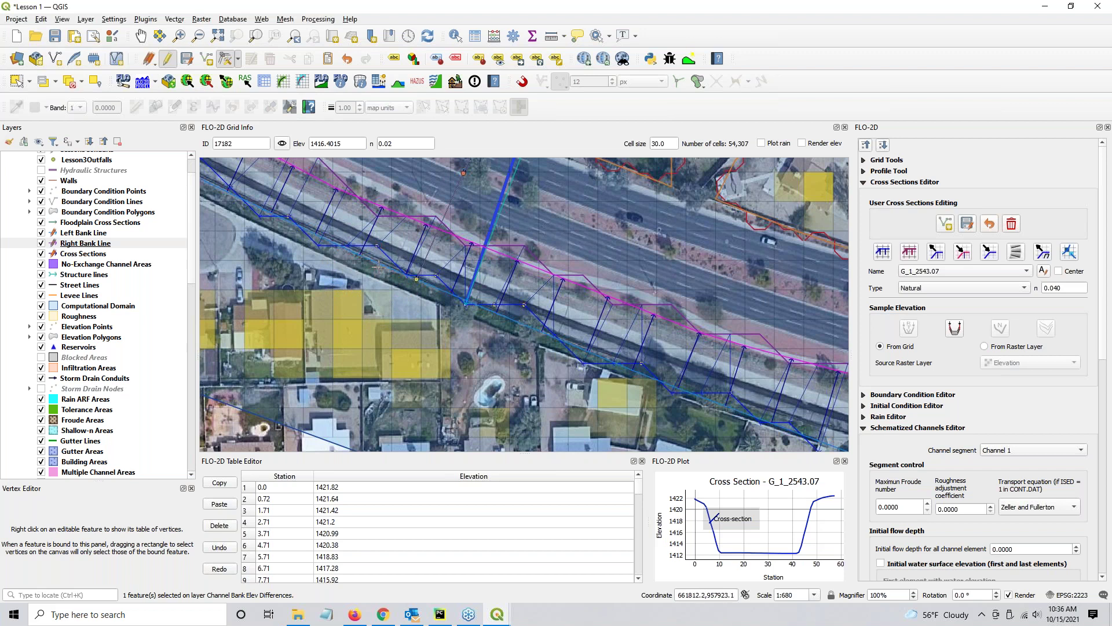
{"action": "left_click", "coordinate": [882, 252]}
{"action": "left_click", "coordinate": [672, 332]}
{"action": "key", "text": "Return"}
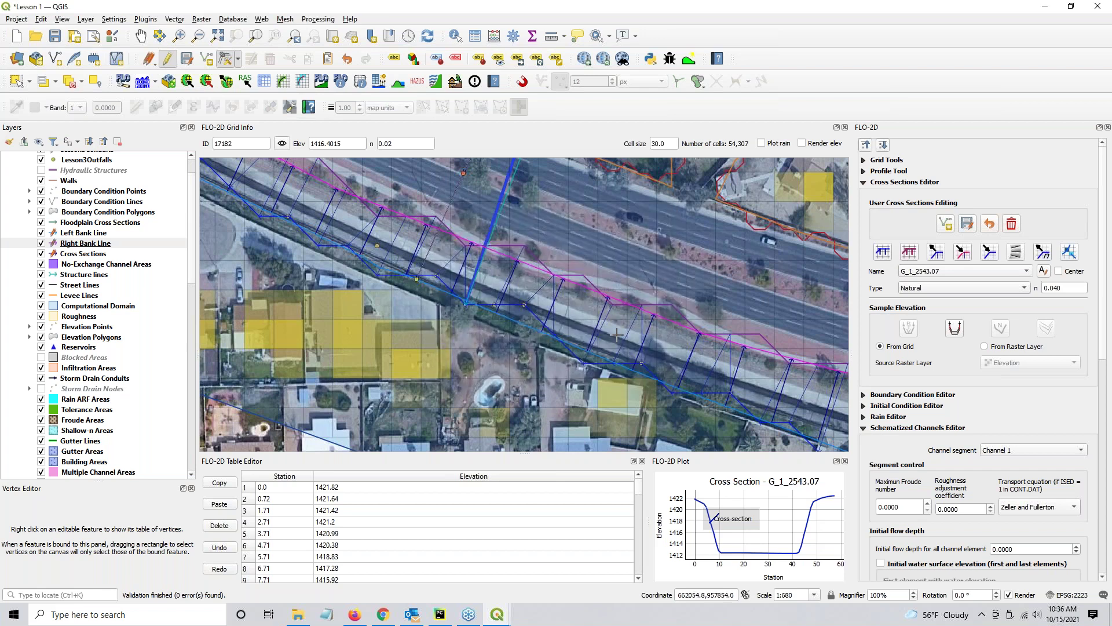
{"action": "left_click", "coordinate": [359, 256]}
{"action": "left_click", "coordinate": [376, 216]}
{"action": "right_click", "coordinate": [381, 206]}
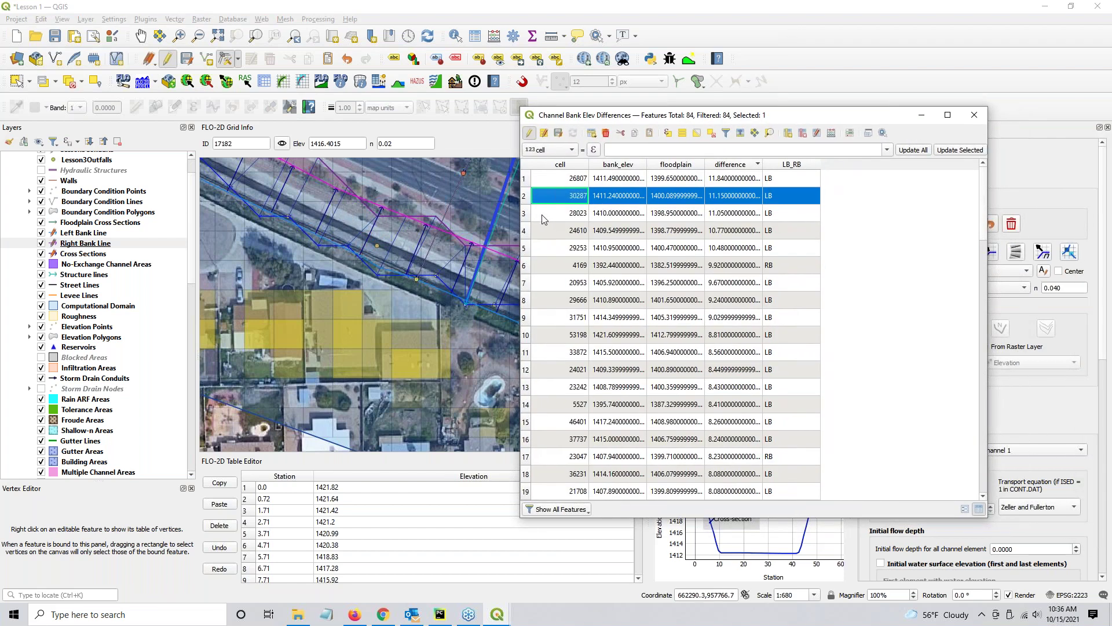
Step: Zoom to the left bank elevation differences at cells 28023 and 24610 in turn
{"action": "double_click", "coordinate": [531, 215]}
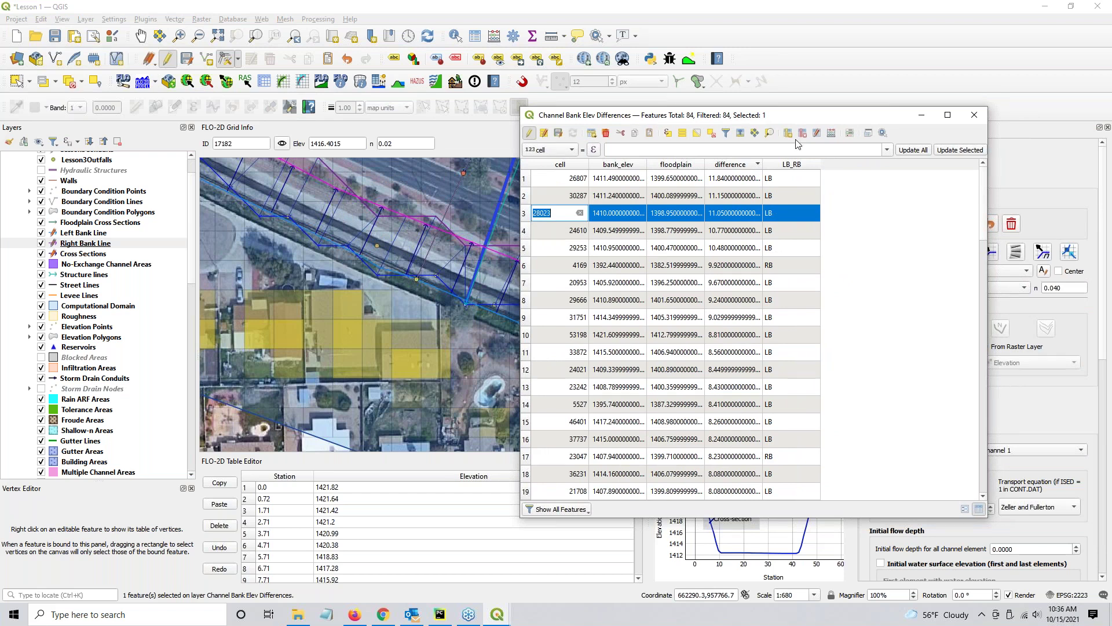
{"action": "left_click", "coordinate": [772, 133]}
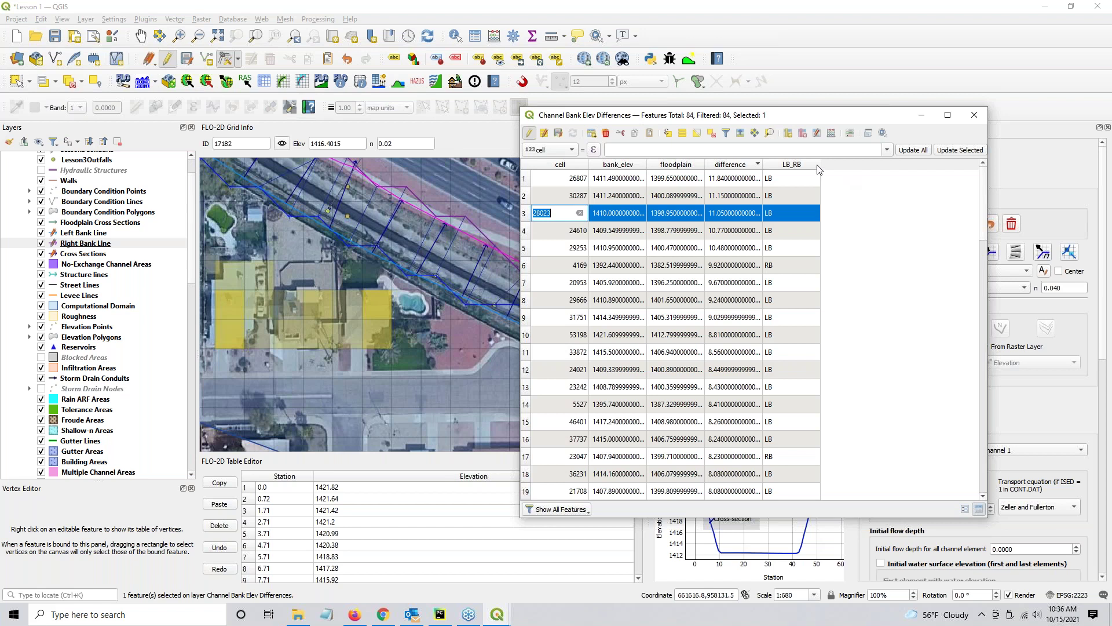
{"action": "left_click", "coordinate": [527, 237]}
{"action": "left_click", "coordinate": [772, 133]}
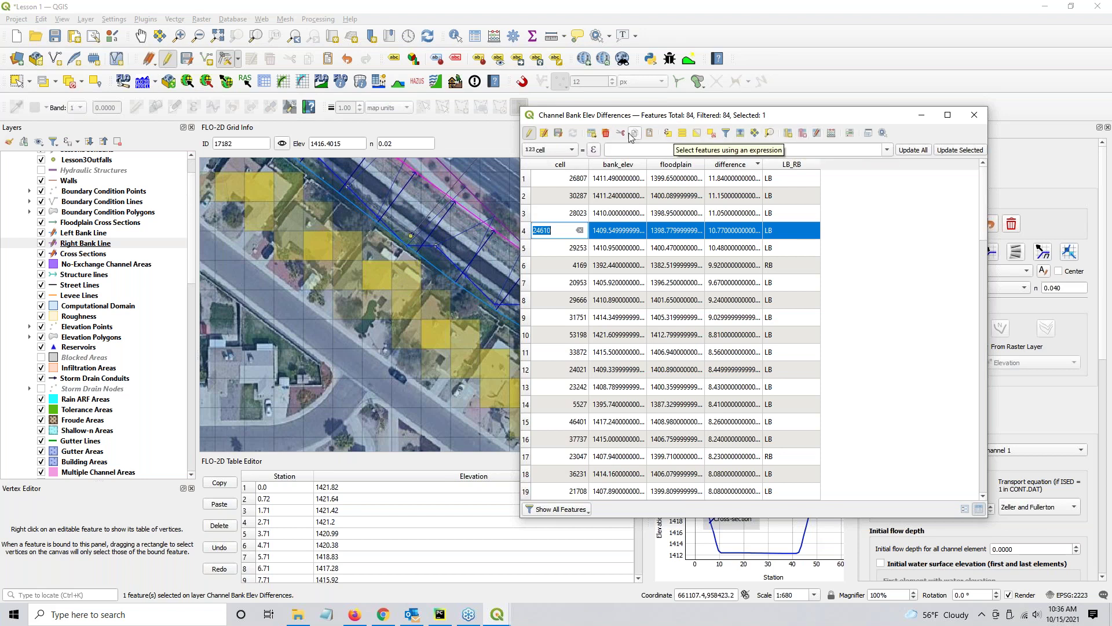
Step: Zoom to the bank elevation difference at cell 29253, return to cell 24610 and move the table off the map
{"action": "left_click", "coordinate": [526, 233]}
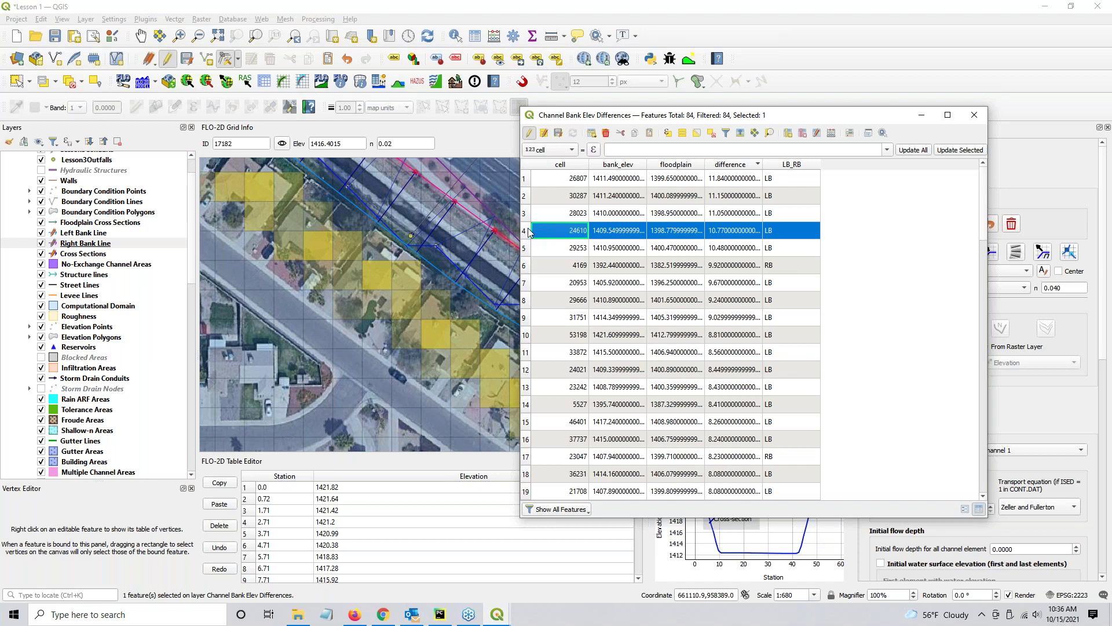
{"action": "left_click", "coordinate": [525, 250]}
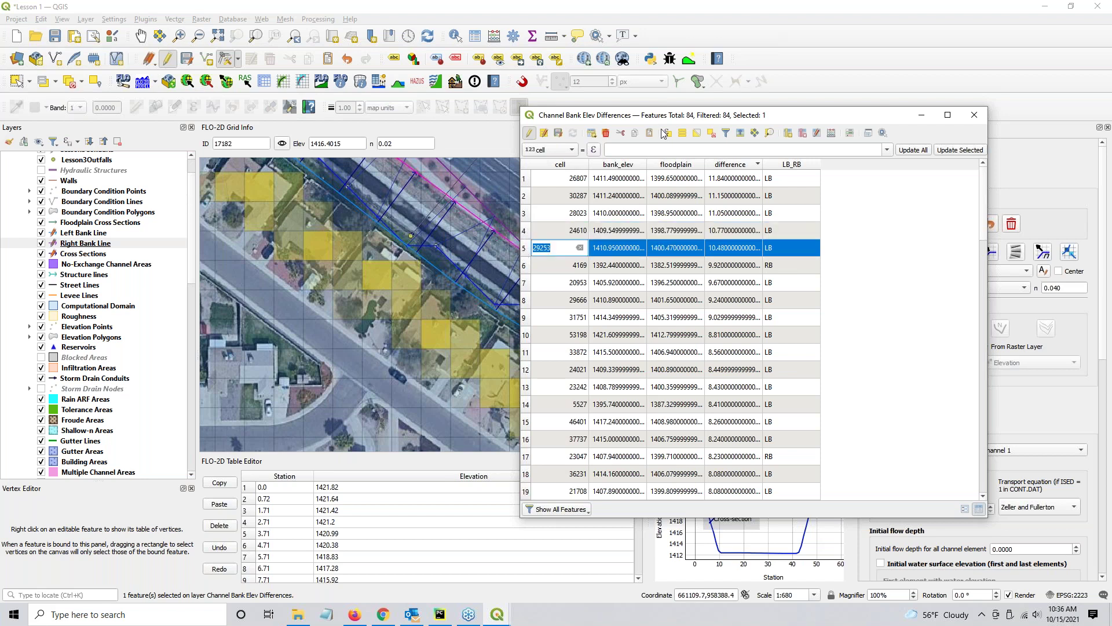
{"action": "left_click", "coordinate": [769, 133]}
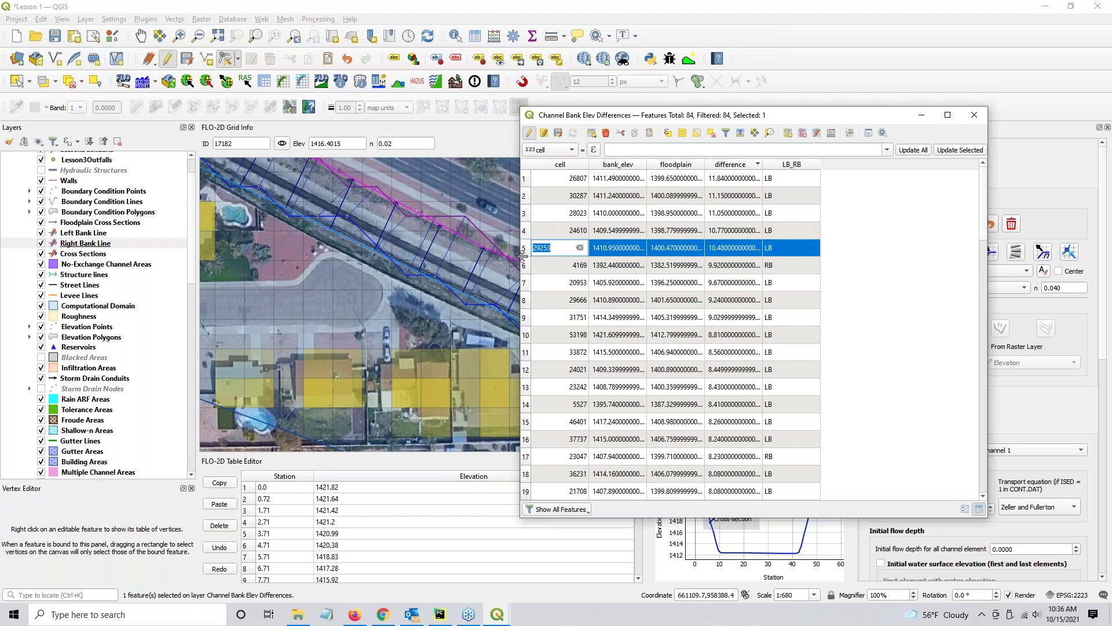
{"action": "left_click", "coordinate": [524, 232]}
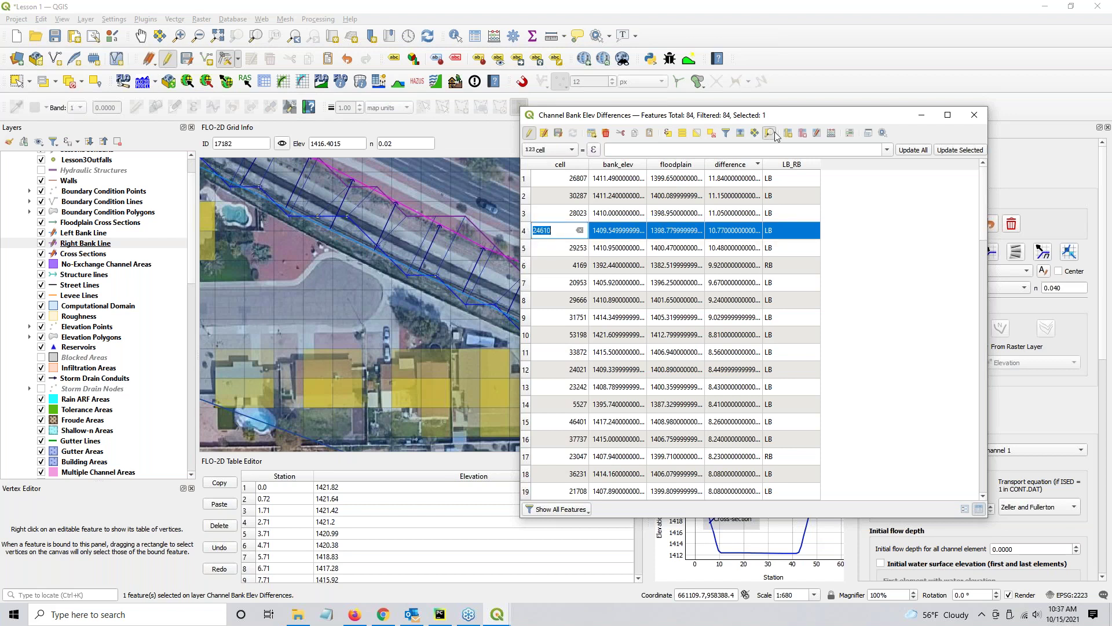
{"action": "left_click", "coordinate": [774, 134]}
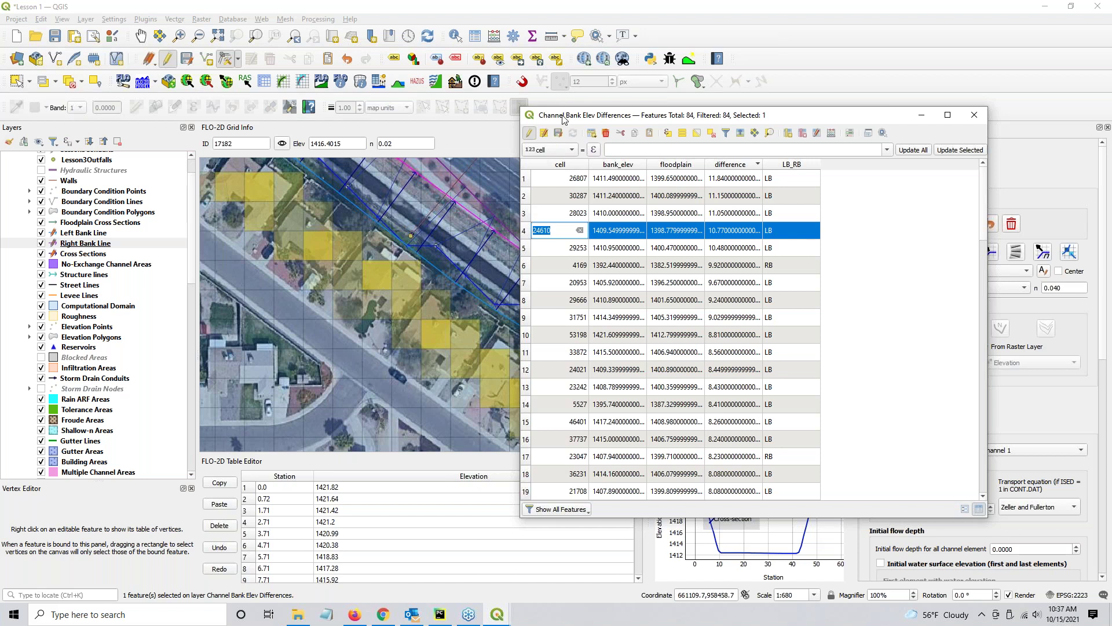
{"action": "left_click_drag", "start_coordinate": [562, 118], "coordinate": [805, 122]}
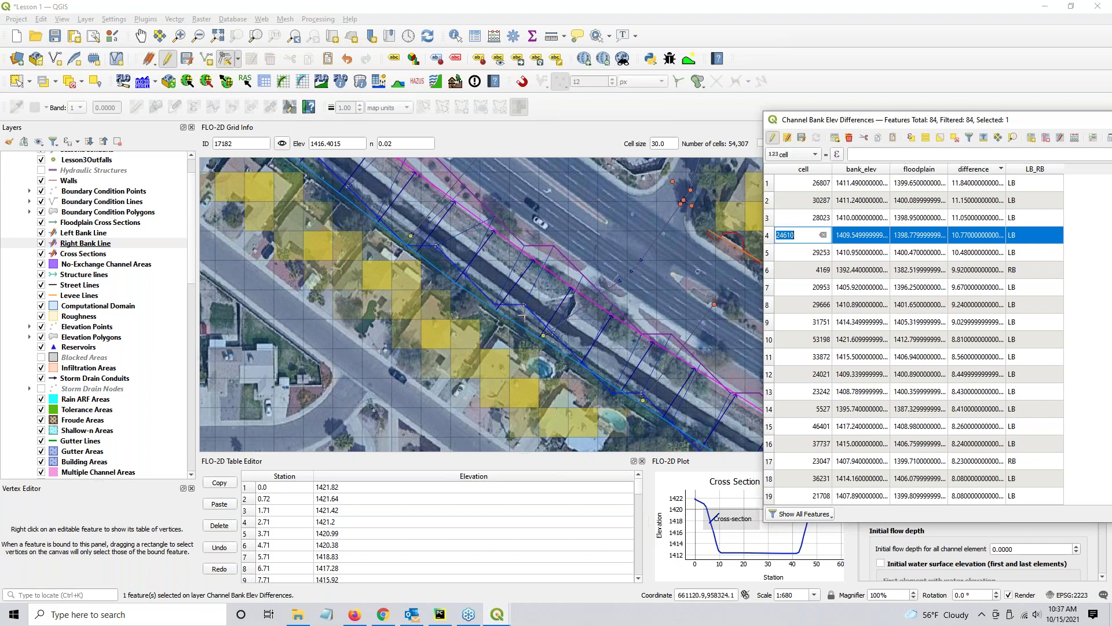
Step: Change the marker fill color of the Channel Bank Elev Differences layer to magenta
{"action": "scroll", "coordinate": [97, 401], "scroll_direction": "down", "scroll_amount": 4}
{"action": "scroll", "coordinate": [97, 401], "scroll_direction": "down", "scroll_amount": 14}
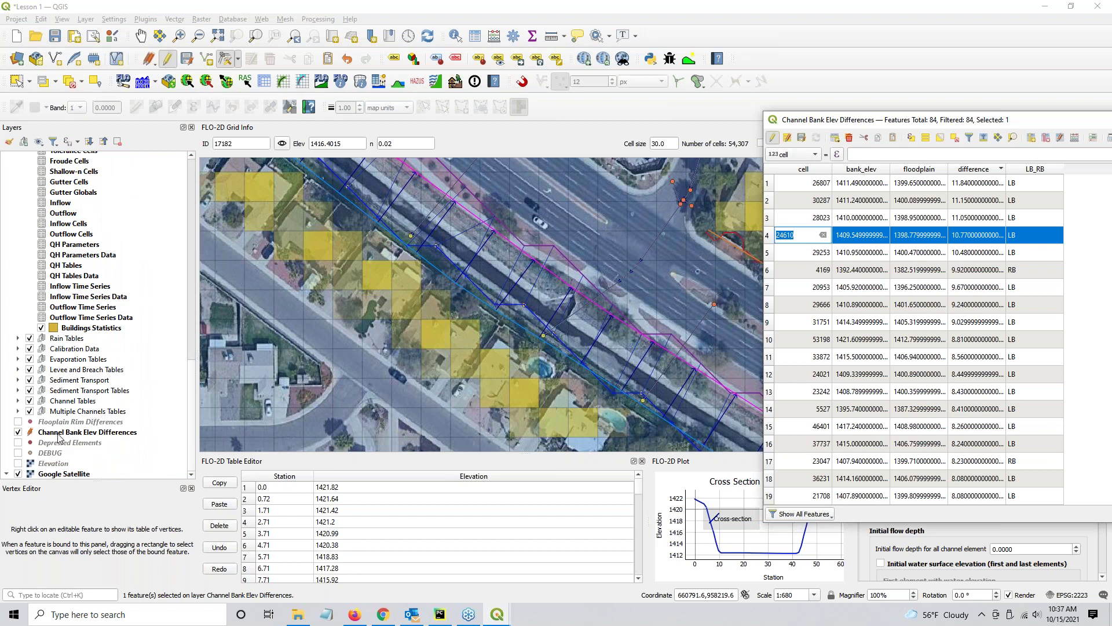
{"action": "double_click", "coordinate": [54, 433]}
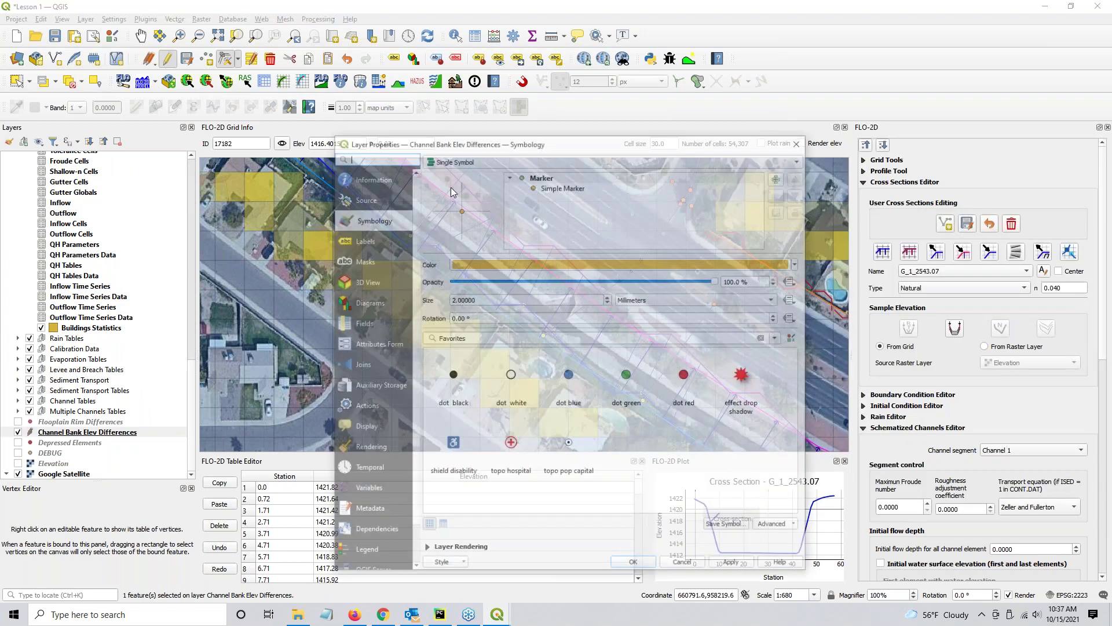
{"action": "left_click", "coordinate": [546, 186]}
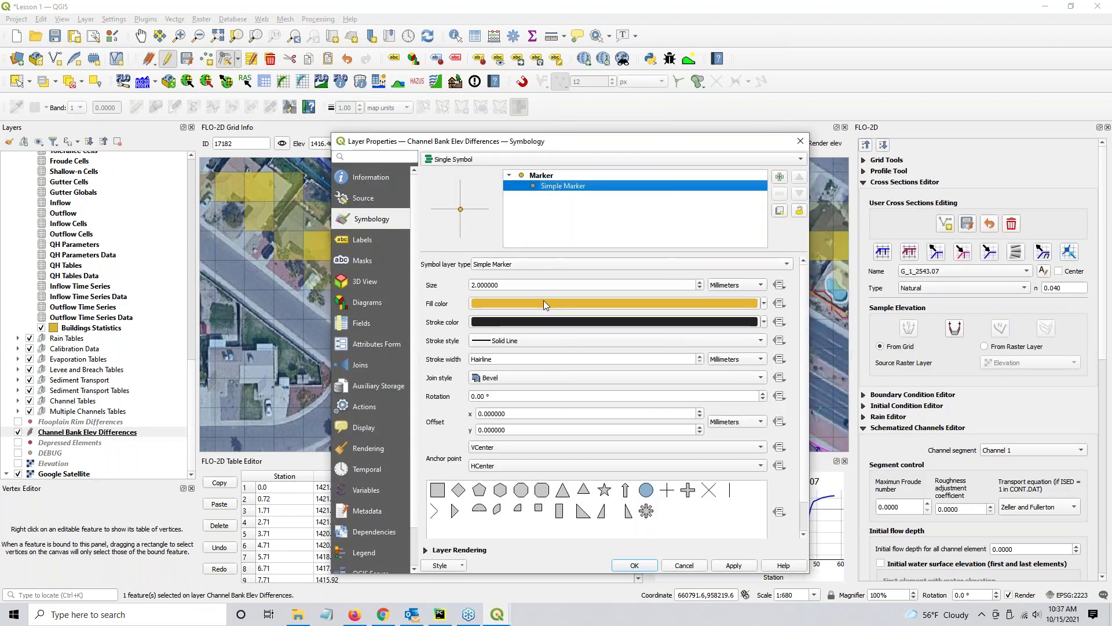
{"action": "left_click", "coordinate": [543, 300]}
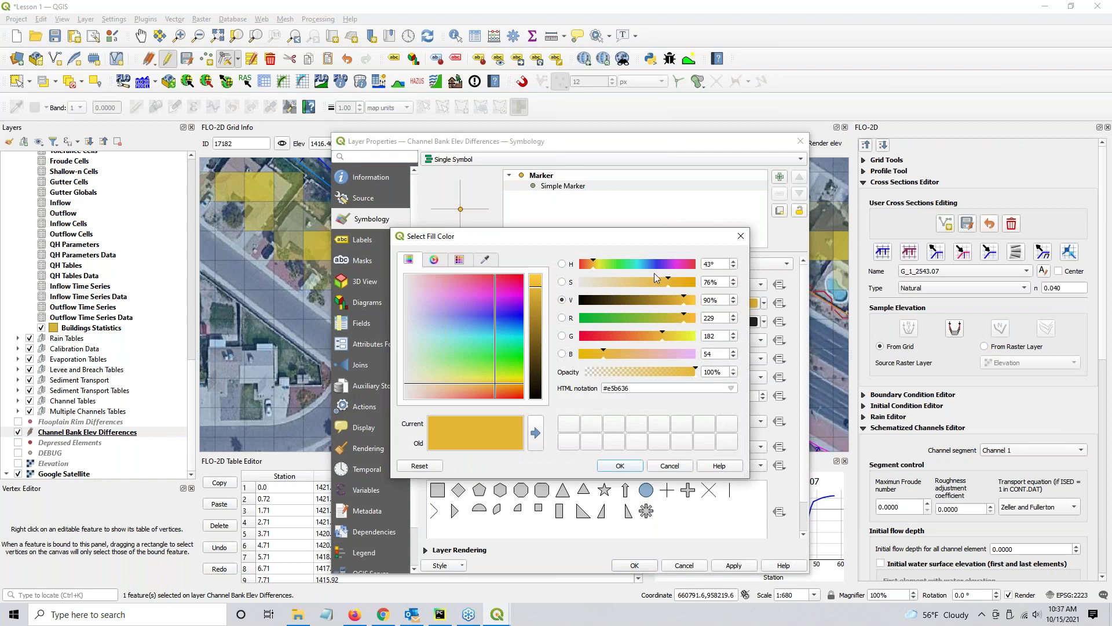
{"action": "left_click", "coordinate": [510, 292]}
{"action": "left_click", "coordinate": [624, 469]}
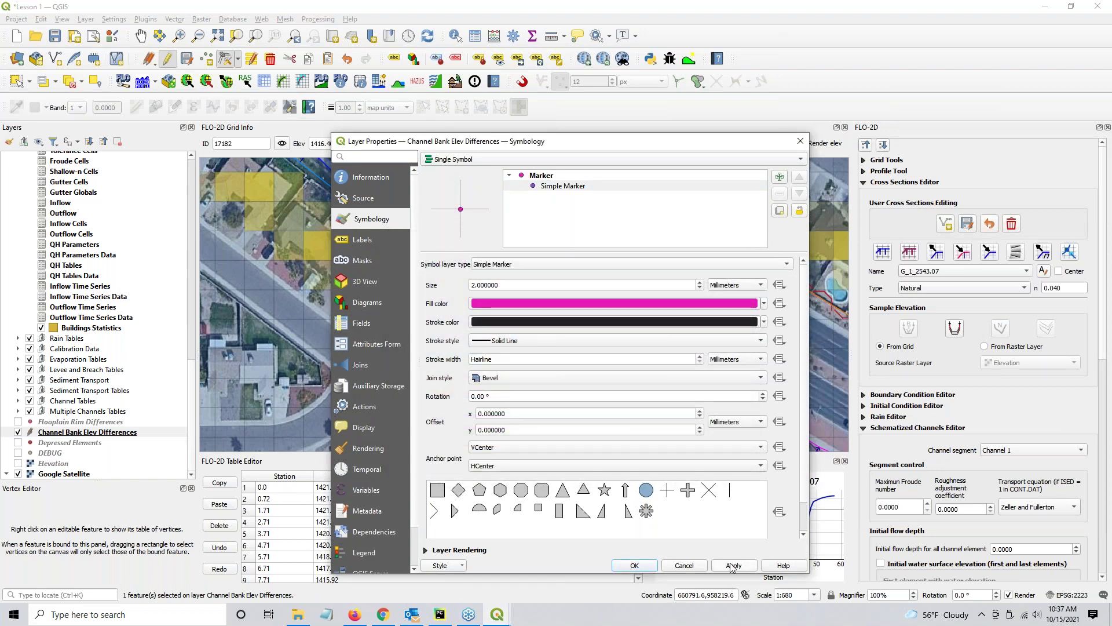
{"action": "left_click", "coordinate": [635, 565]}
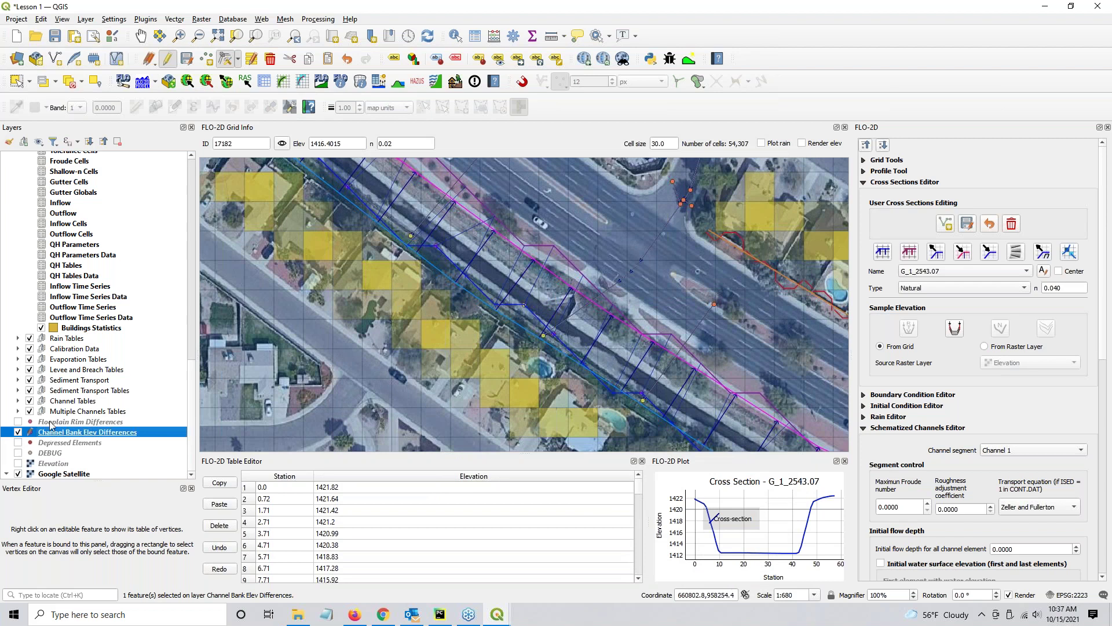
Step: Hide the Lesson3Outfalls layer and bring the Channel Bank Elev Differences table back up
{"action": "scroll", "coordinate": [49, 422], "scroll_direction": "up", "scroll_amount": 10}
{"action": "scroll", "coordinate": [44, 332], "scroll_direction": "up", "scroll_amount": 1}
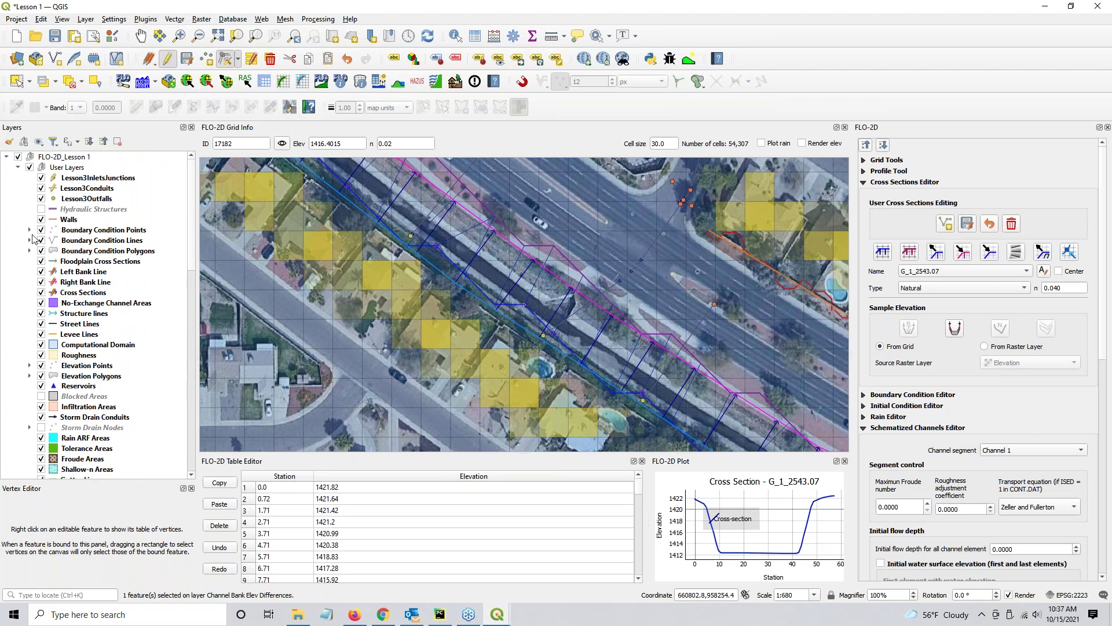
{"action": "left_click", "coordinate": [42, 198]}
{"action": "key", "text": "alt+Tab"}
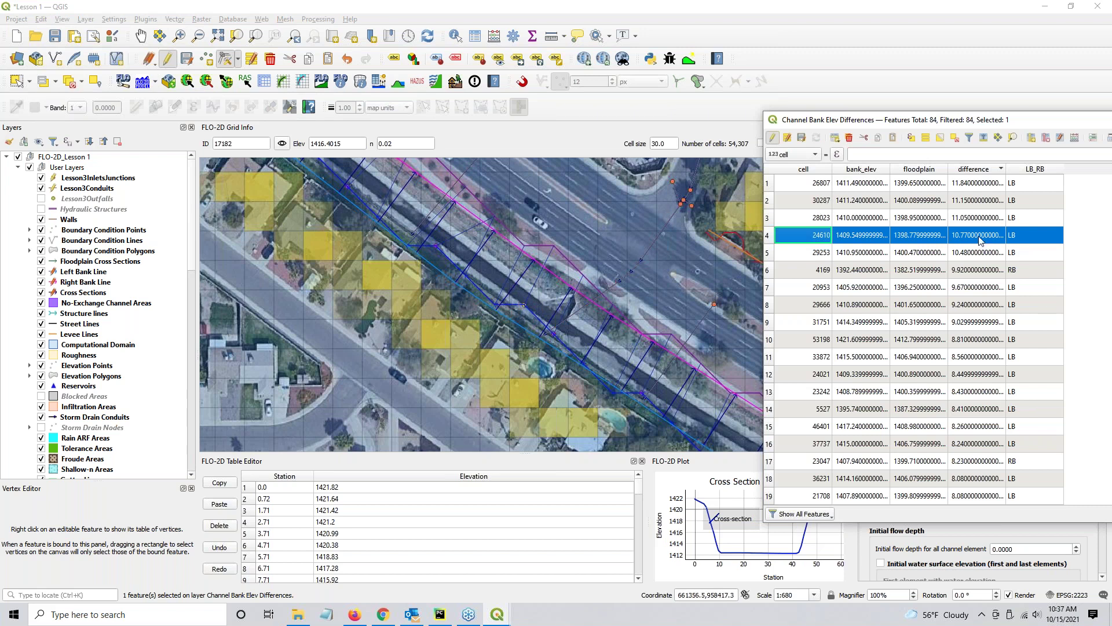
Step: Re-schematize the channels from the user cross sections and bank lines
{"action": "left_click", "coordinate": [518, 329]}
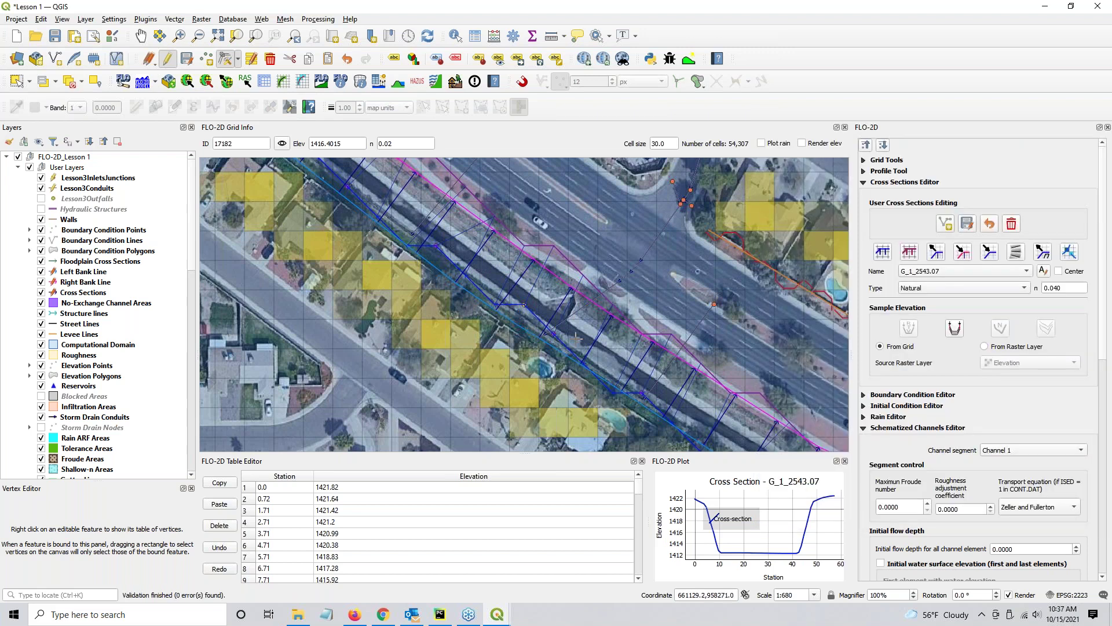
{"action": "left_click", "coordinate": [881, 251]}
{"action": "key", "text": "Return"}
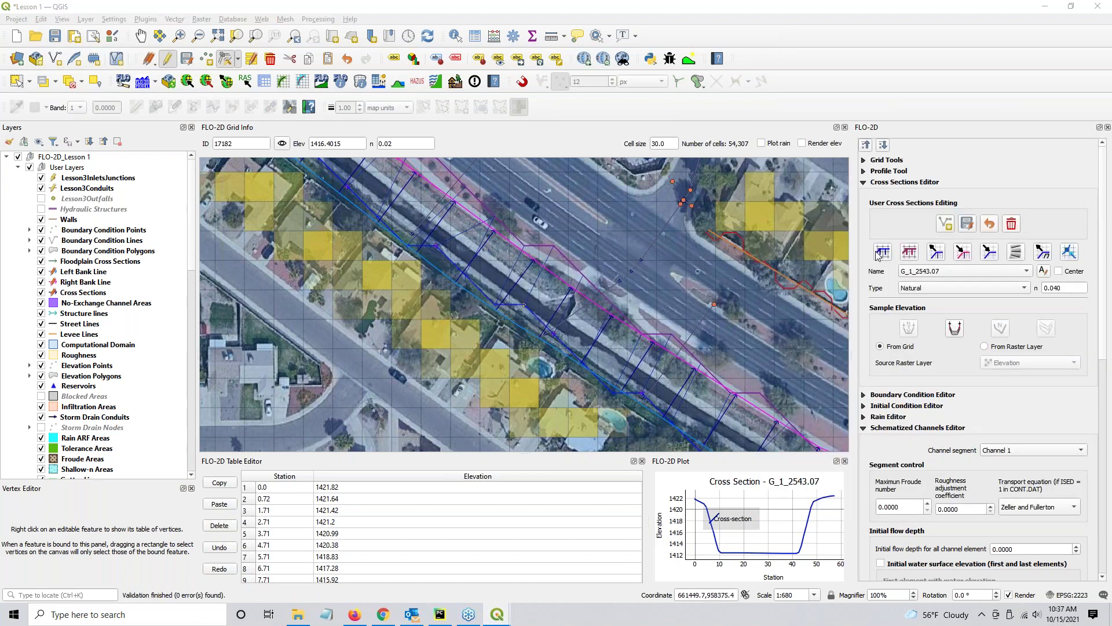
{"action": "key", "text": "Return"}
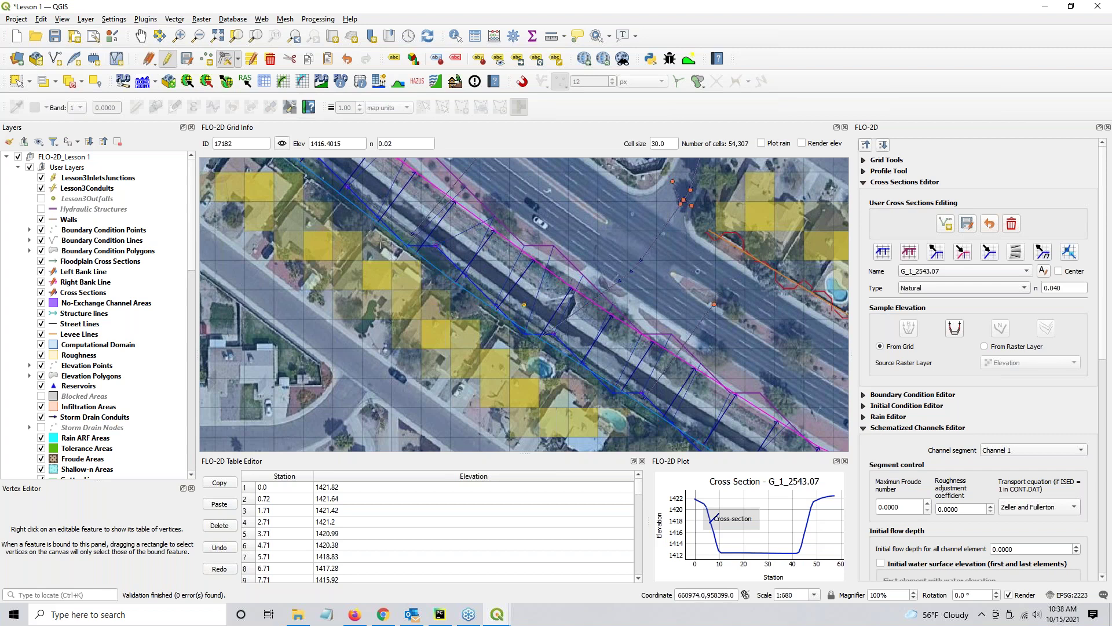
Step: Move the differences table aside and inspect the bank lines and cross sections northwest along the channel
{"action": "left_click_drag", "start_coordinate": [381, 244], "coordinate": [425, 351]}
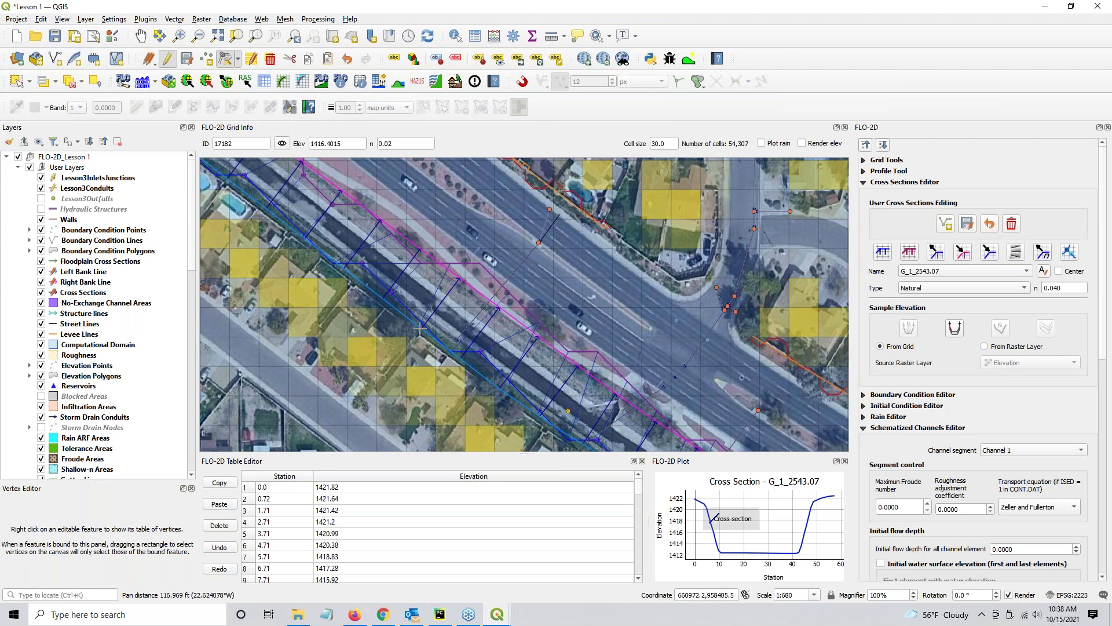
{"action": "mouse_move", "coordinate": [1111, 137]}
{"action": "left_mouse_down"}
{"action": "mouse_move", "coordinate": [916, 135]}
{"action": "mouse_move", "coordinate": [1111, 137]}
{"action": "left_mouse_up"}
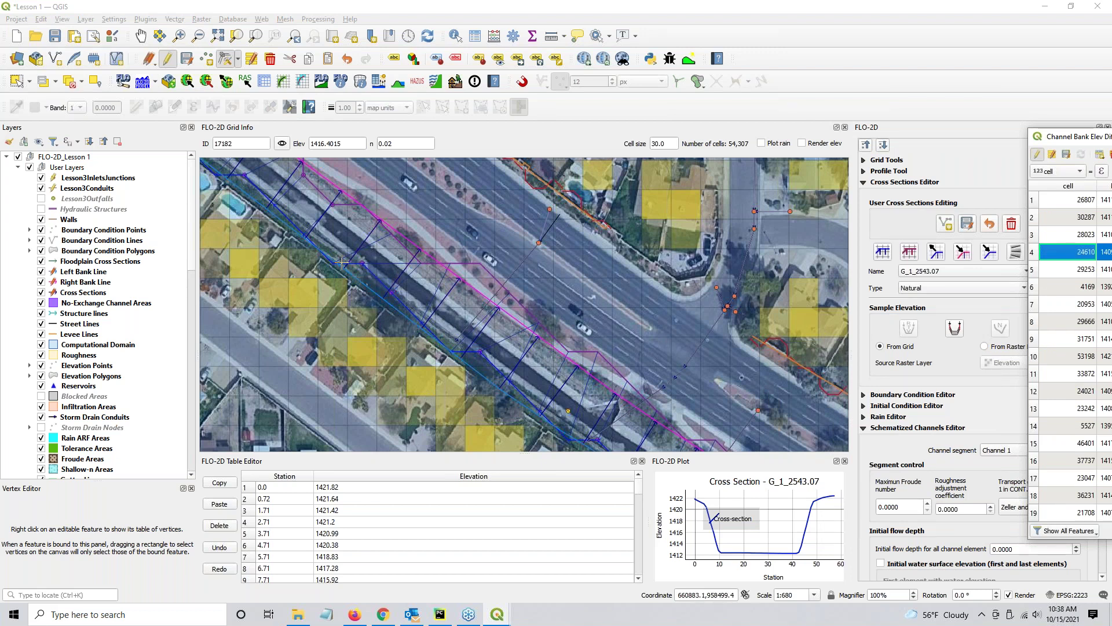
{"action": "left_click_drag", "start_coordinate": [306, 325], "coordinate": [403, 420]}
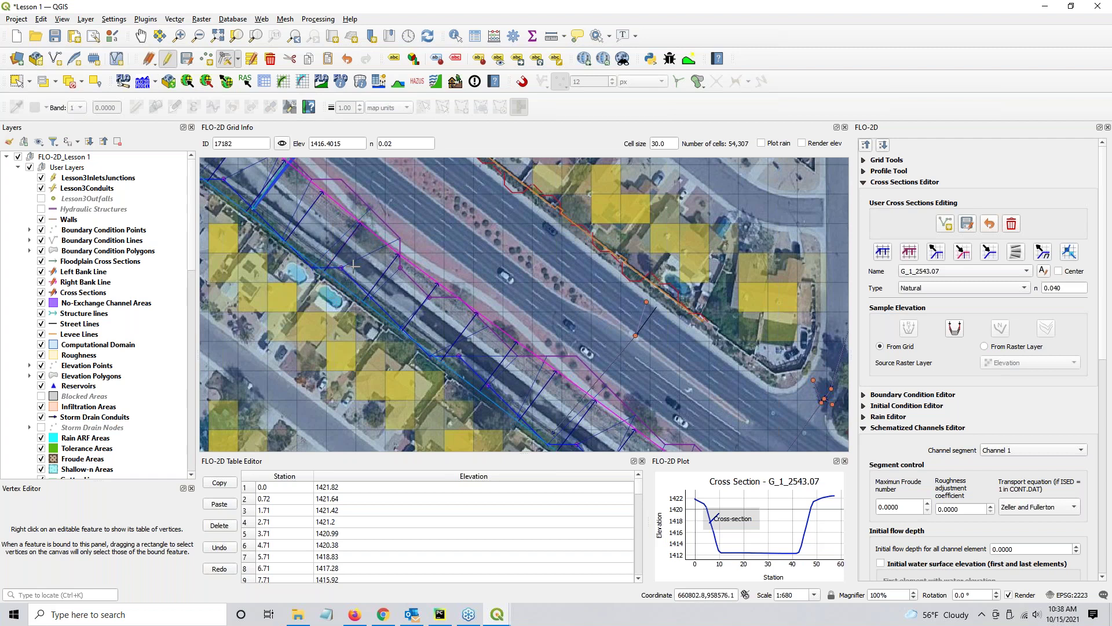
{"action": "scroll", "coordinate": [354, 267], "scroll_direction": "down", "scroll_amount": 1}
{"action": "left_click_drag", "start_coordinate": [286, 237], "coordinate": [442, 316]}
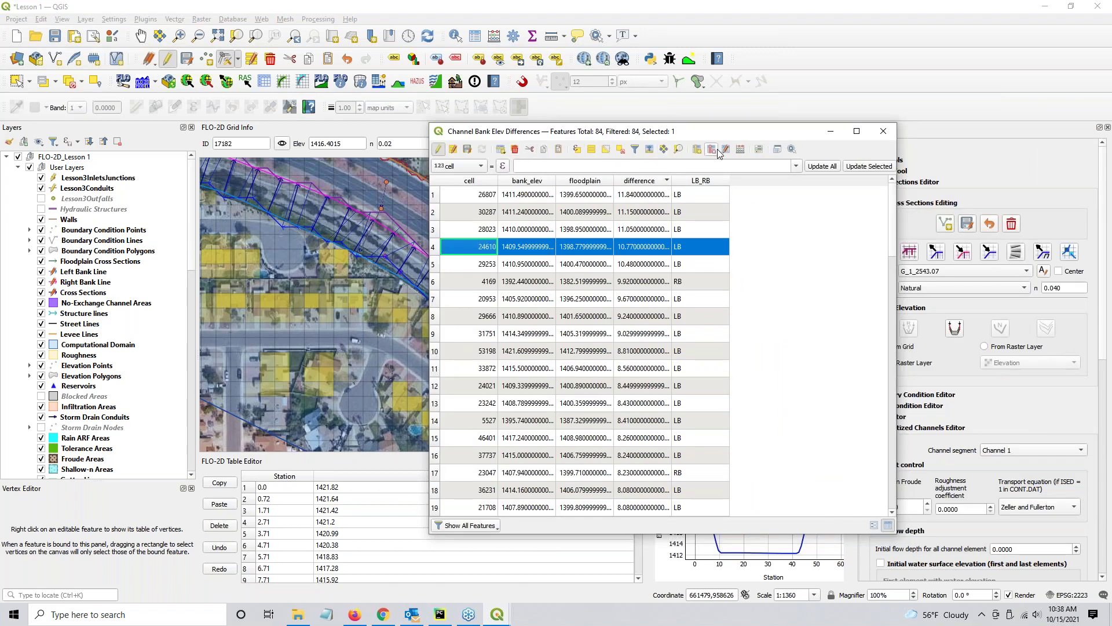
Step: Add a text field named DebugNotes with a length of 50 to the Channel Bank Elev Differences table
{"action": "left_click", "coordinate": [697, 150]}
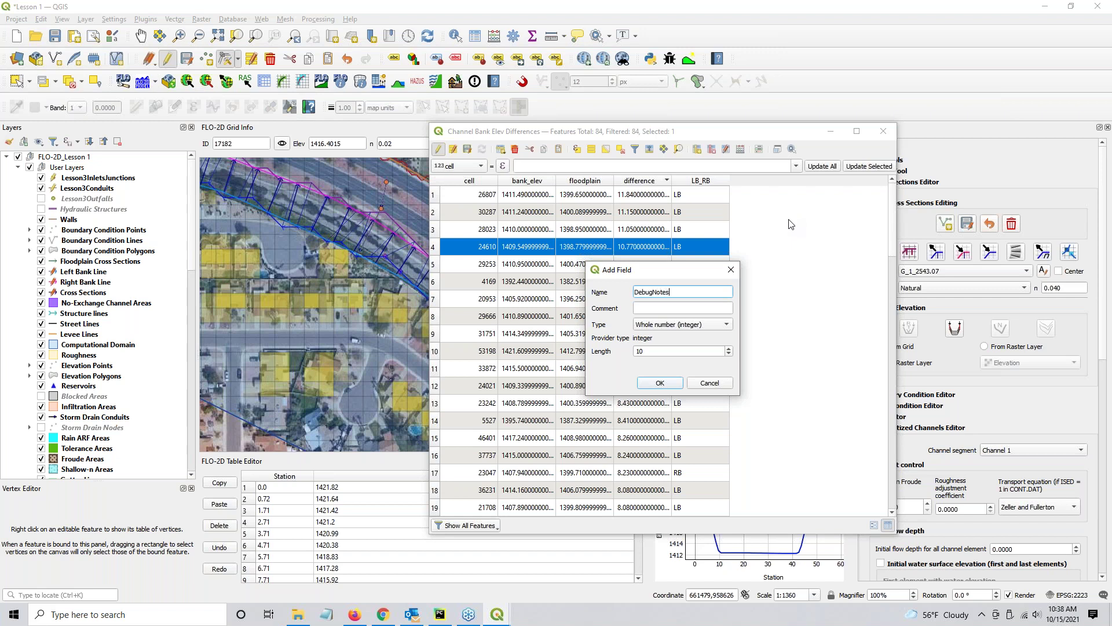
{"action": "left_click", "coordinate": [677, 325]}
{"action": "left_click", "coordinate": [669, 361]}
{"action": "key", "text": "Tab"}
{"action": "type", "text": "50"}
{"action": "left_click", "coordinate": [664, 383]}
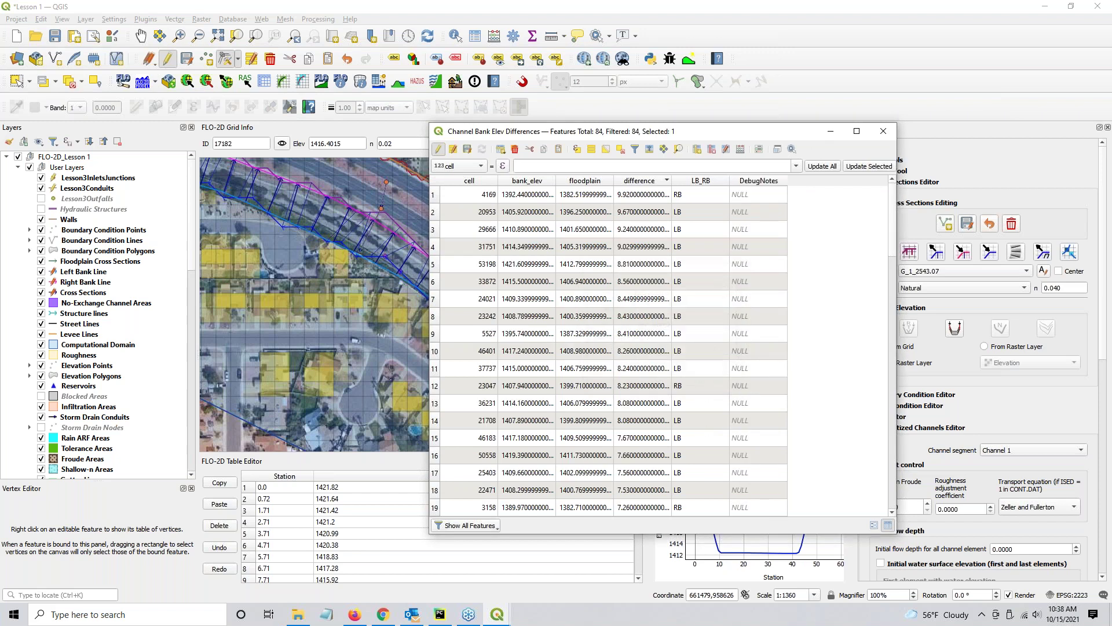
Step: Sort the Channel Bank Elev Differences table by difference, largest first
{"action": "double_click", "coordinate": [760, 197]}
{"action": "left_click", "coordinate": [626, 183]}
{"action": "left_click", "coordinate": [629, 184]}
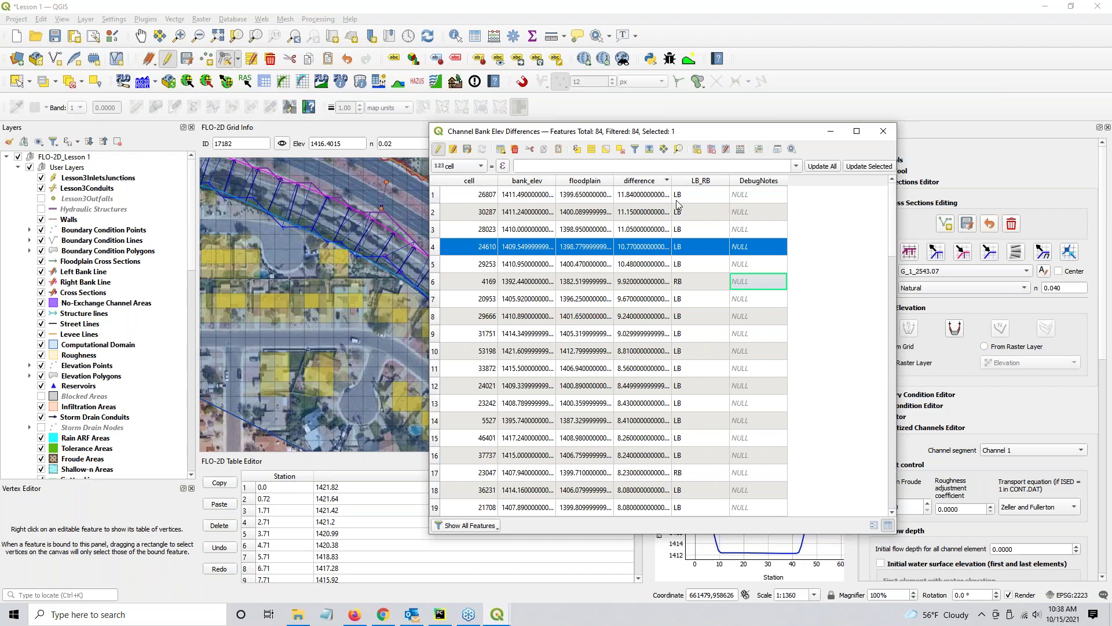
Step: Enter "Repositioned bank" in the DebugNotes field of cell 26807, end the editing session and close the table
{"action": "double_click", "coordinate": [767, 197]}
{"action": "type", "text": "Re"}
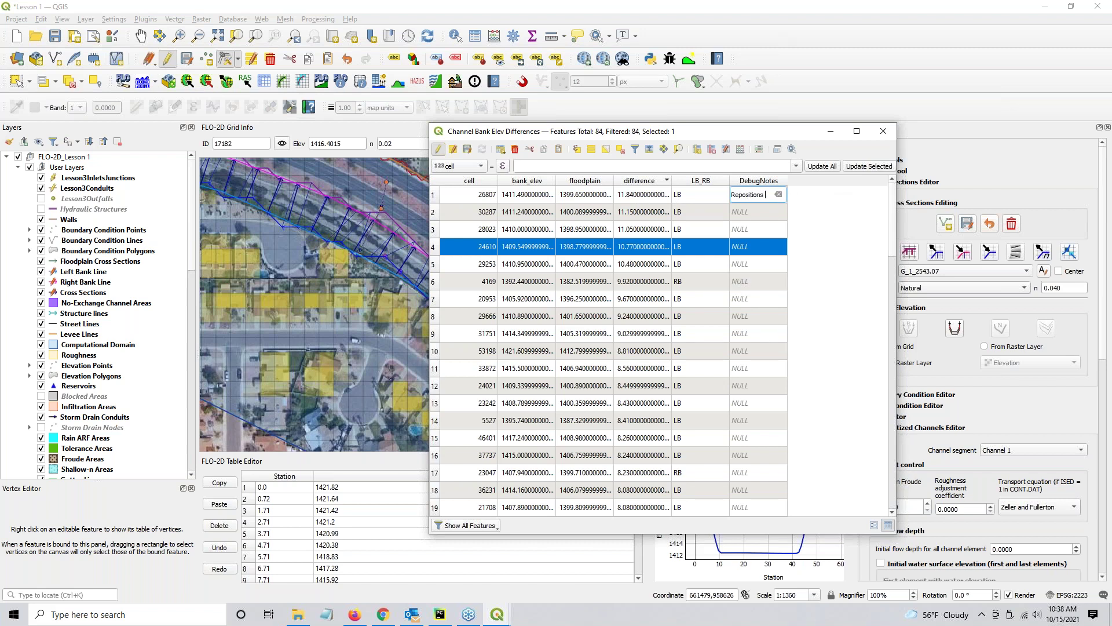
{"action": "type", "text": "positioned bank"}
{"action": "left_click", "coordinate": [843, 227]}
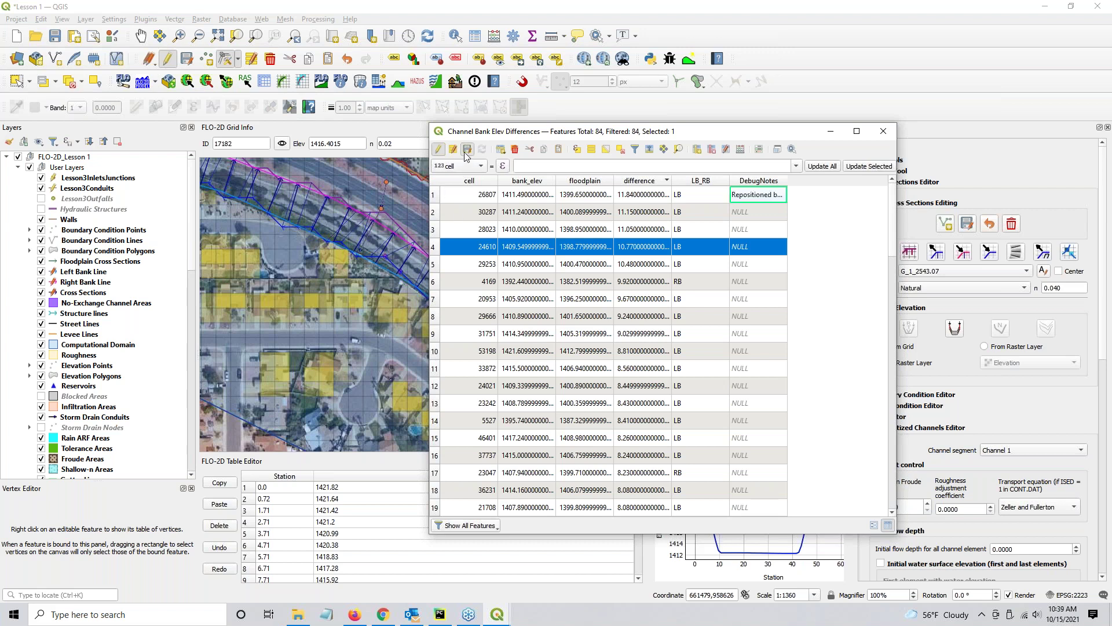
{"action": "left_click", "coordinate": [440, 149]}
{"action": "left_click", "coordinate": [883, 130]}
Step: Hide the Channel Bank Elev Differences layer and show the Flooplain Rim Differences layer
{"action": "scroll", "coordinate": [66, 355], "scroll_direction": "down", "scroll_amount": 15}
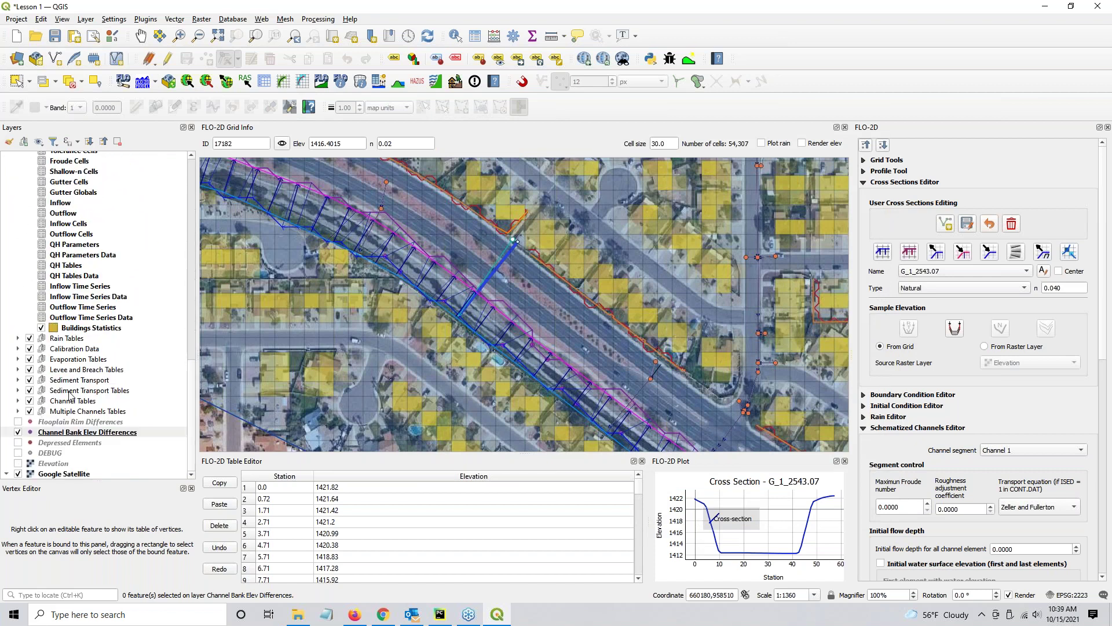
{"action": "left_click", "coordinate": [68, 421]}
{"action": "scroll", "coordinate": [55, 440], "scroll_direction": "up", "scroll_amount": 3}
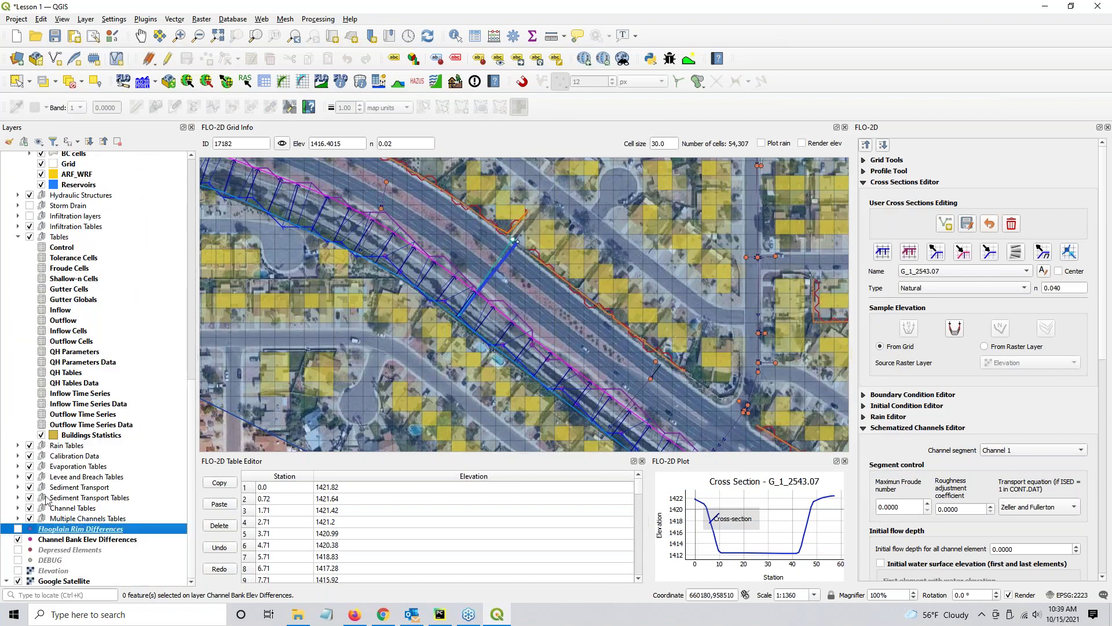
{"action": "left_click", "coordinate": [18, 539]}
{"action": "left_click", "coordinate": [17, 529]}
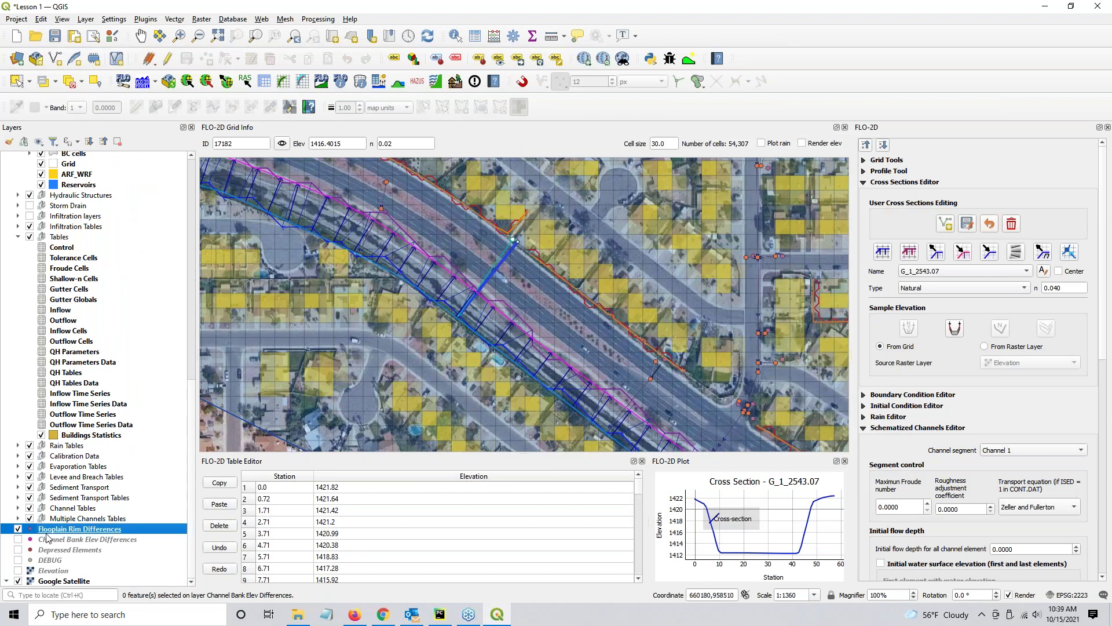
Step: Open the Flooplain Rim Differences attribute table, sort it by ascending difference and review the records down to the largest differences
{"action": "right_click", "coordinate": [55, 530]}
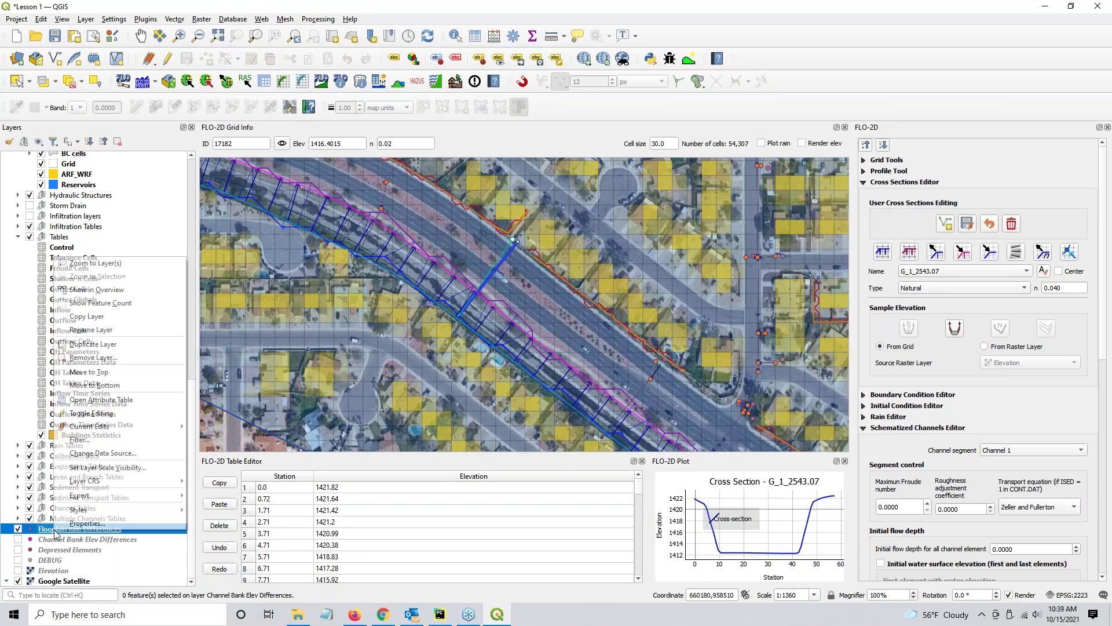
{"action": "left_click", "coordinate": [101, 400]}
{"action": "left_click", "coordinate": [645, 165]}
{"action": "scroll", "coordinate": [660, 389], "scroll_direction": "down", "scroll_amount": 11}
{"action": "scroll", "coordinate": [660, 389], "scroll_direction": "down", "scroll_amount": 20}
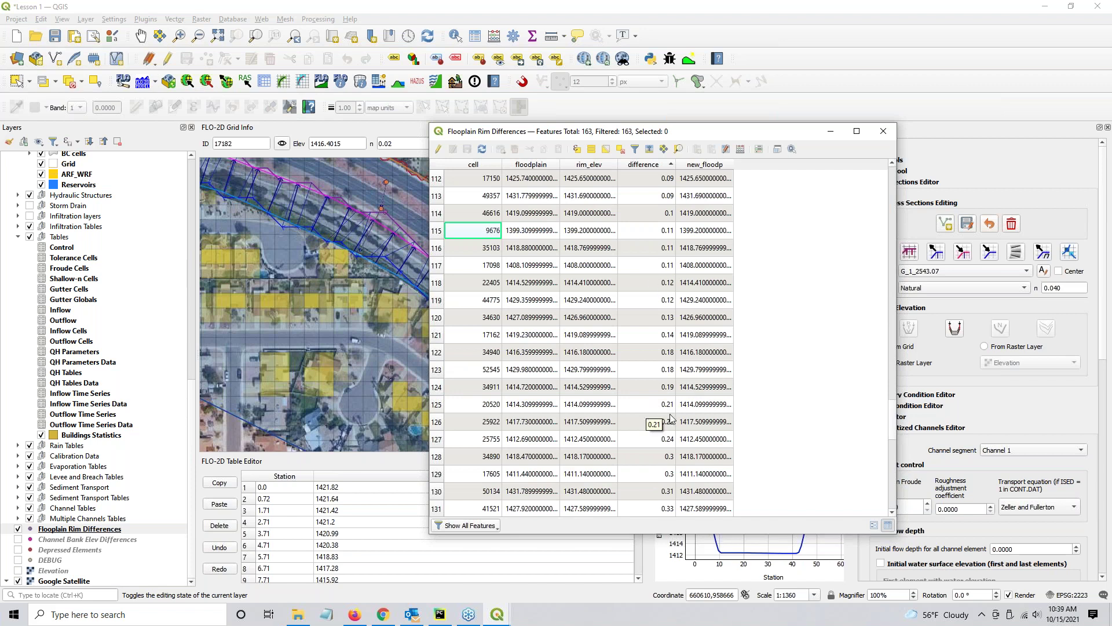
{"action": "scroll", "coordinate": [671, 408], "scroll_direction": "down", "scroll_amount": 3}
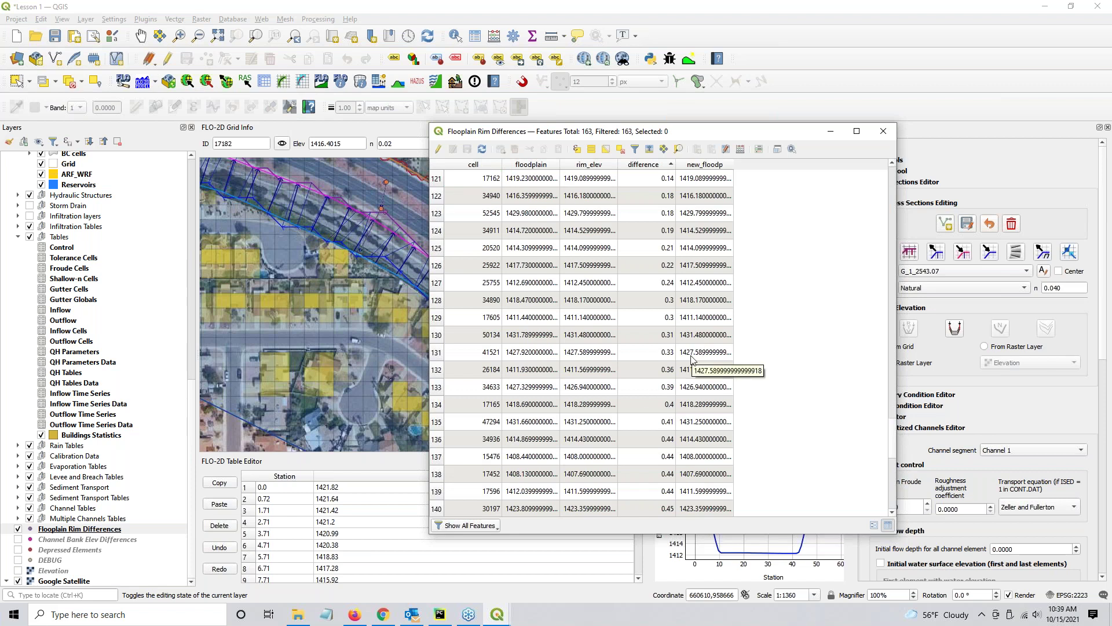
{"action": "scroll", "coordinate": [691, 360], "scroll_direction": "down", "scroll_amount": 8}
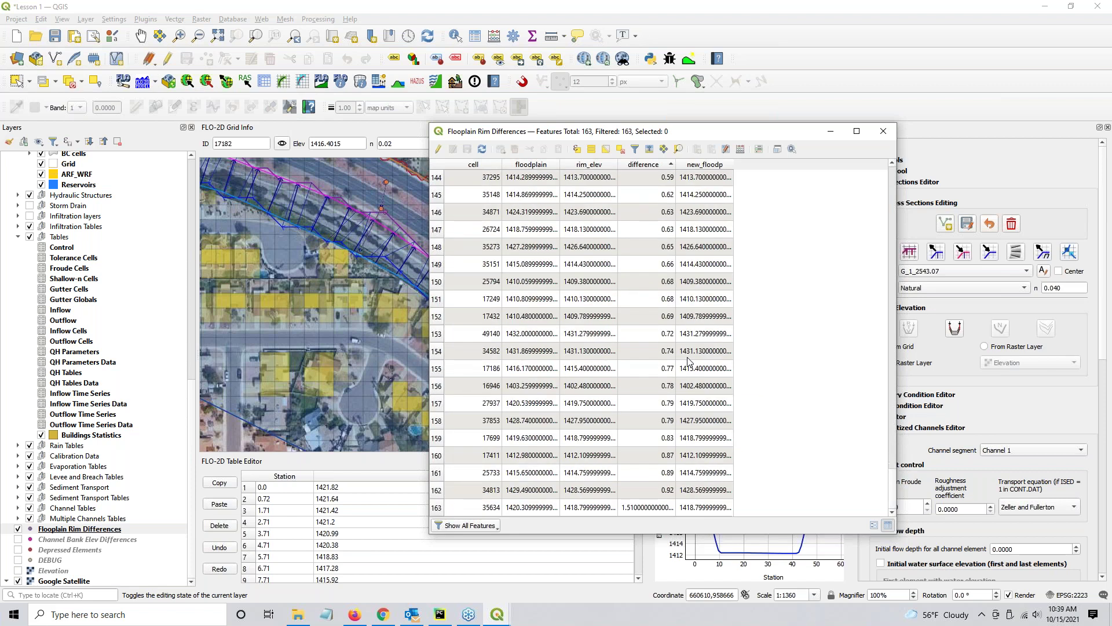
Step: Select cell 35634 in the Flooplain Rim Differences table, zoom to it and move the table off the map
{"action": "left_click", "coordinate": [445, 508]}
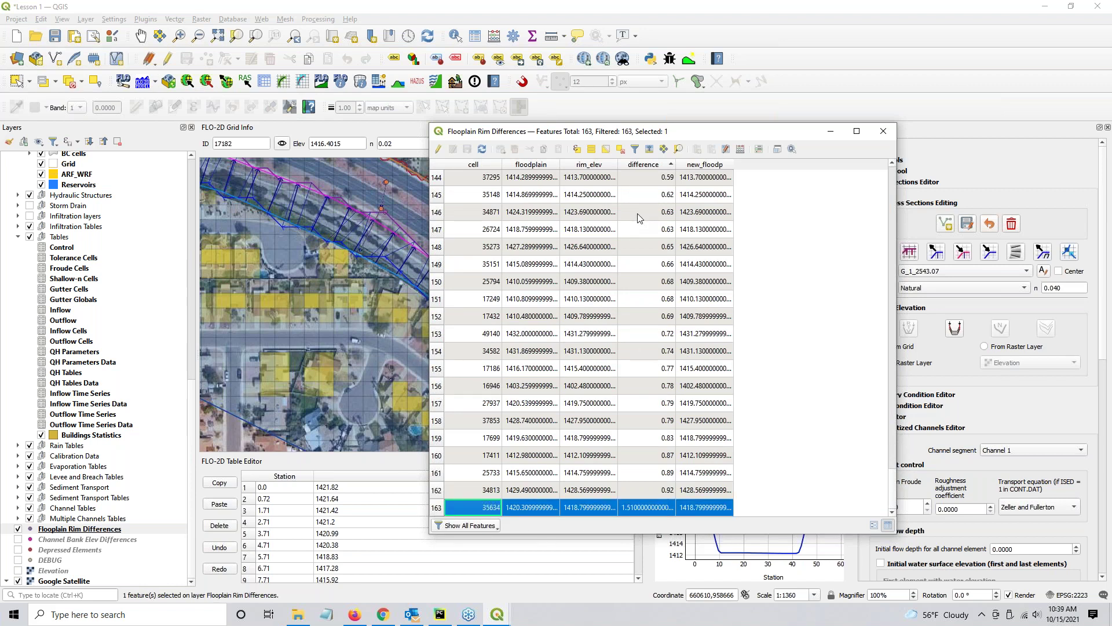
{"action": "left_click", "coordinate": [678, 151]}
{"action": "left_click_drag", "start_coordinate": [596, 134], "coordinate": [1010, 159]}
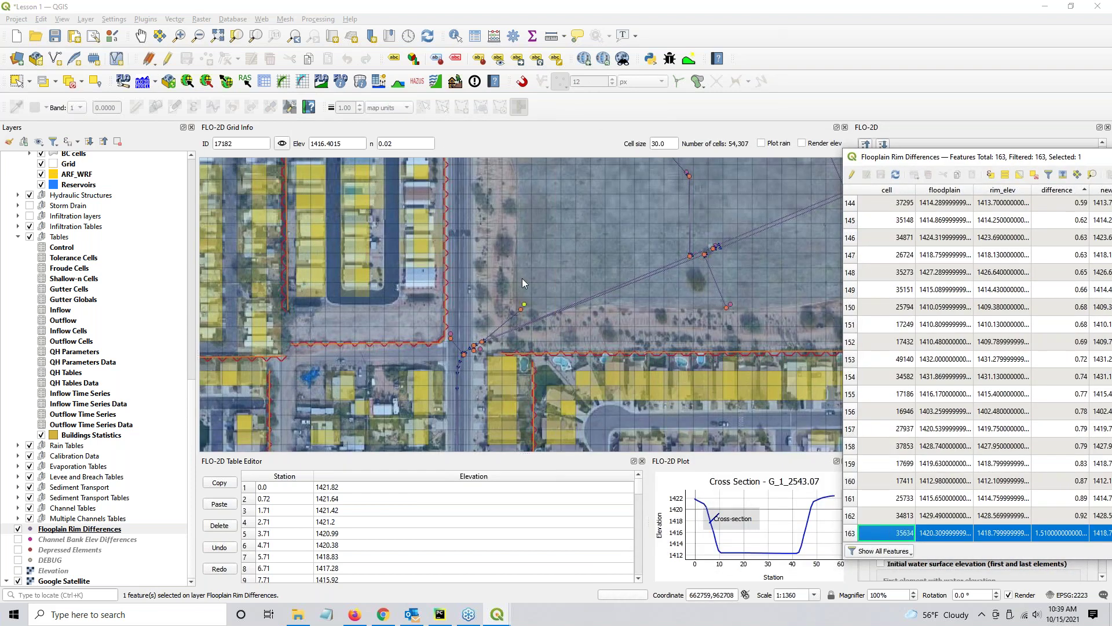
Step: Bring the full Flooplain Rim Differences table back into view, check cell 35634's new_floodp value and close the table
{"action": "double_click", "coordinate": [944, 158]}
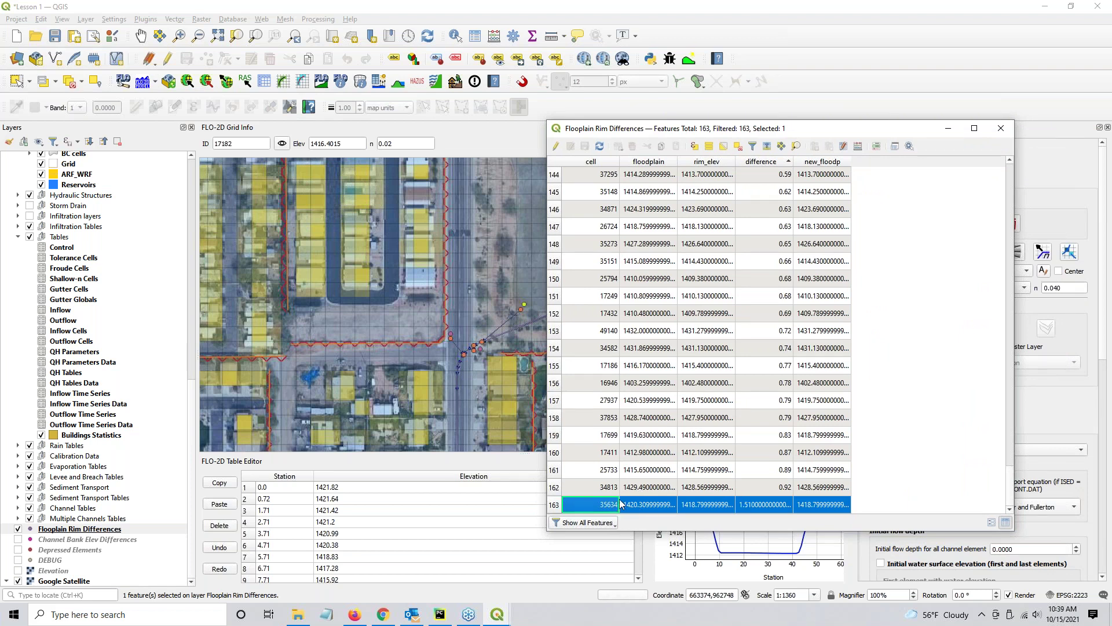
{"action": "left_click", "coordinate": [816, 505]}
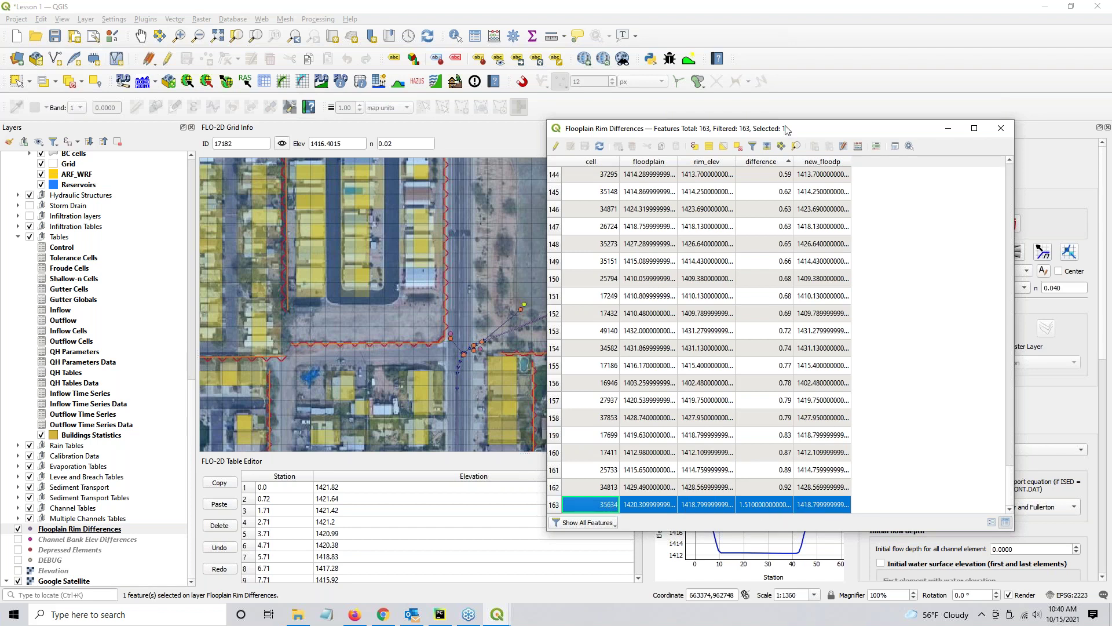
{"action": "left_click", "coordinate": [1001, 128]}
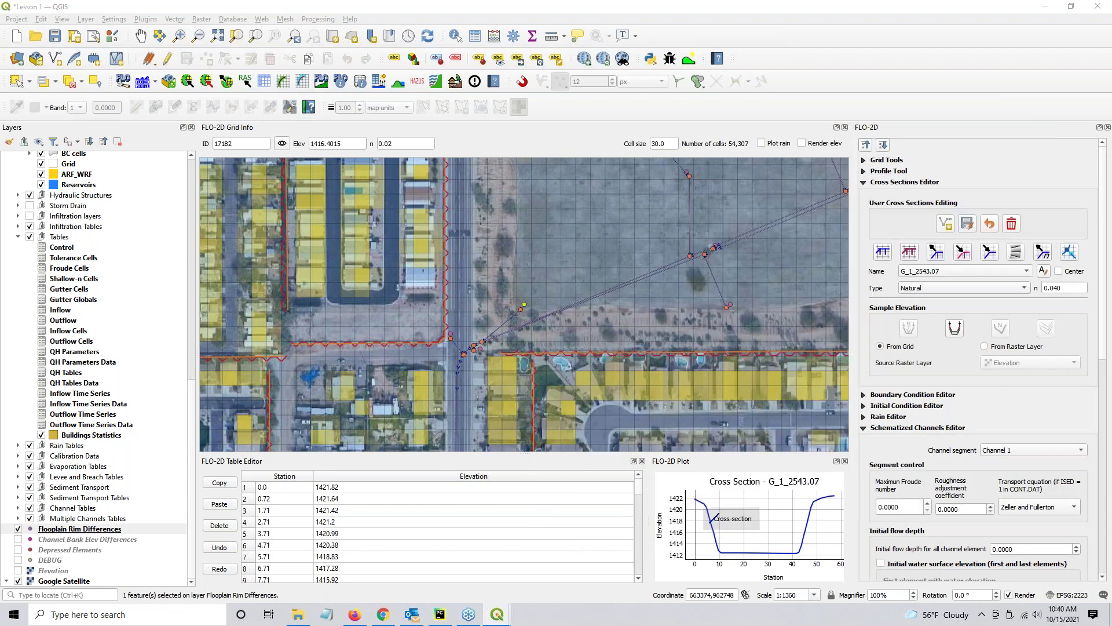
Step: Open the Correct grid elevation tool from the Grid Tools, examine its User Layers Mode correction options and cancel it
{"action": "left_click", "coordinate": [524, 306]}
{"action": "left_click", "coordinate": [863, 160]}
{"action": "left_click", "coordinate": [1030, 186]}
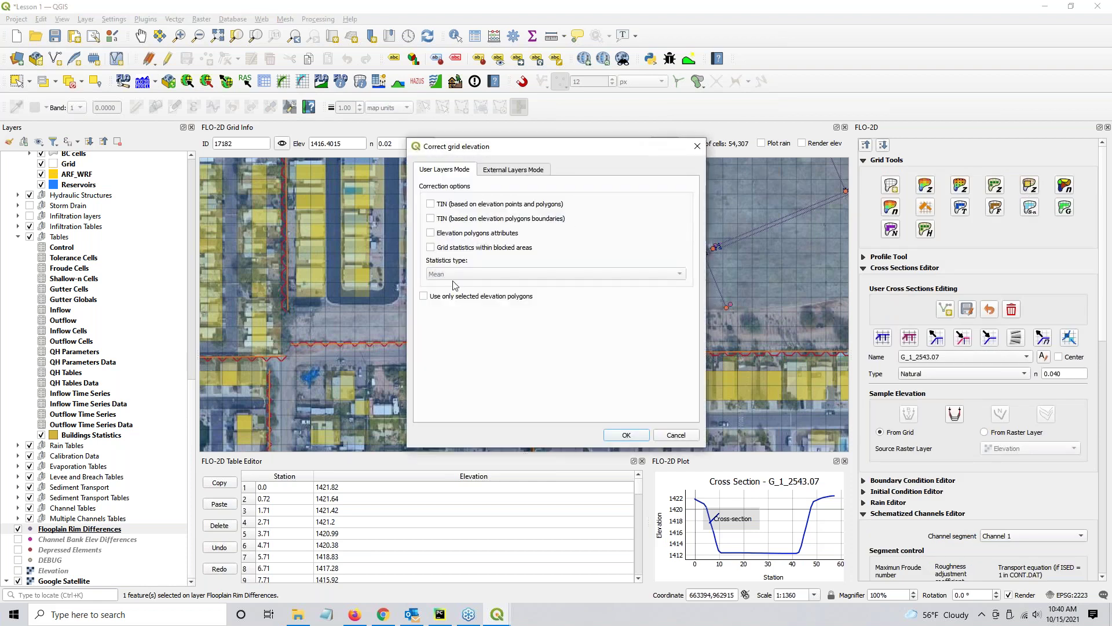
{"action": "left_click", "coordinate": [677, 435]}
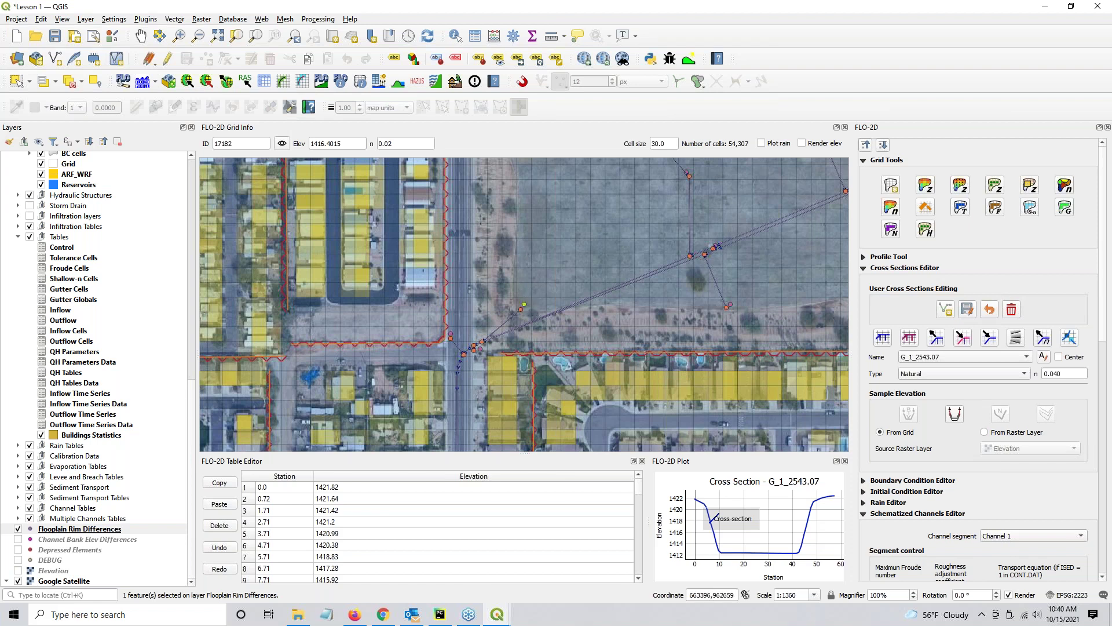
Step: Reopen the Flooplain Rim Differences table, select cell 34813, zoom to it and move the table off the map
{"action": "key", "text": "F6"}
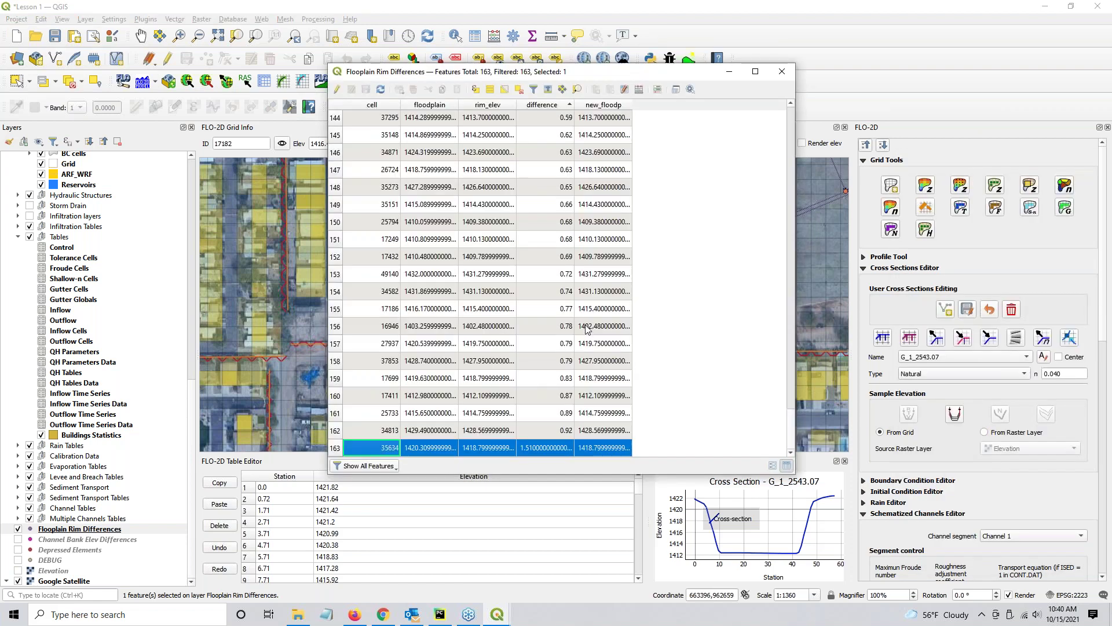
{"action": "left_click", "coordinate": [341, 430]}
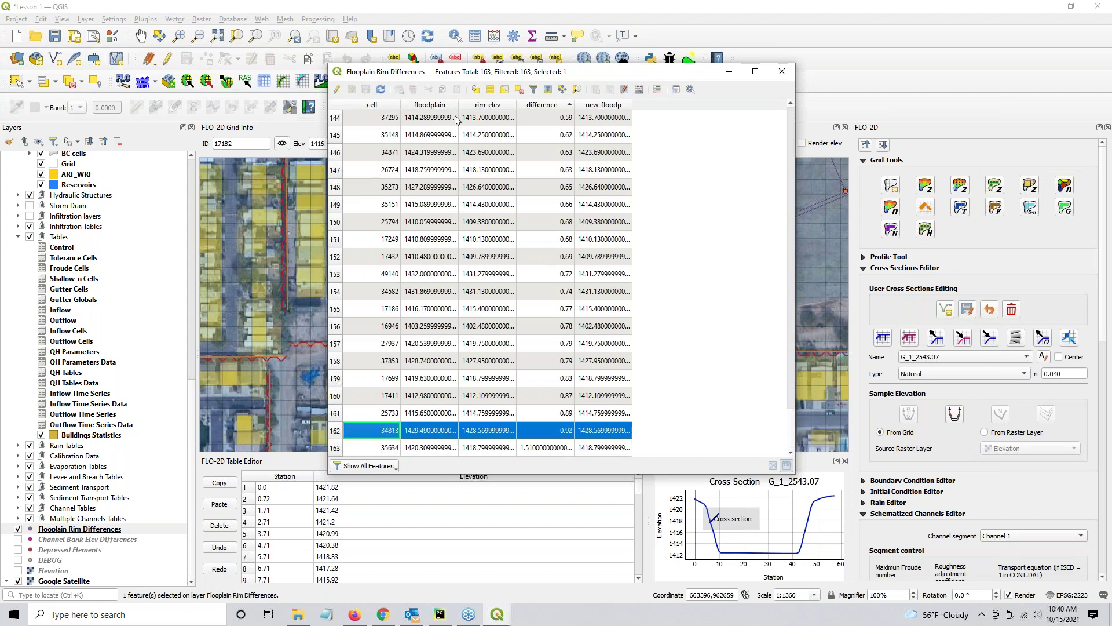
{"action": "left_click", "coordinate": [576, 90]}
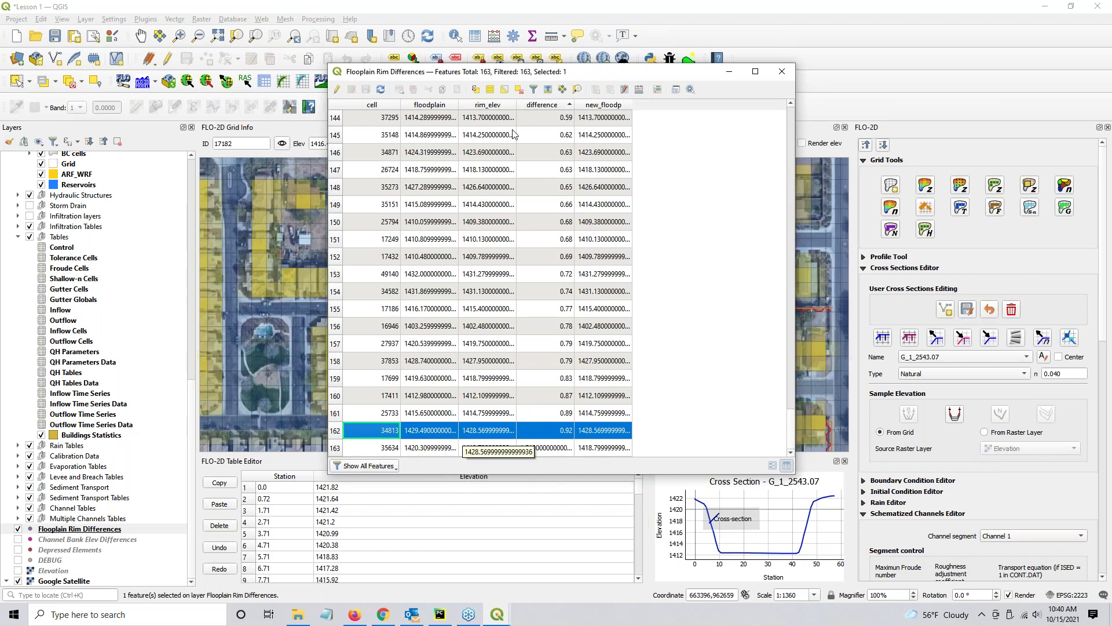
{"action": "left_click_drag", "start_coordinate": [526, 70], "coordinate": [1111, 131]}
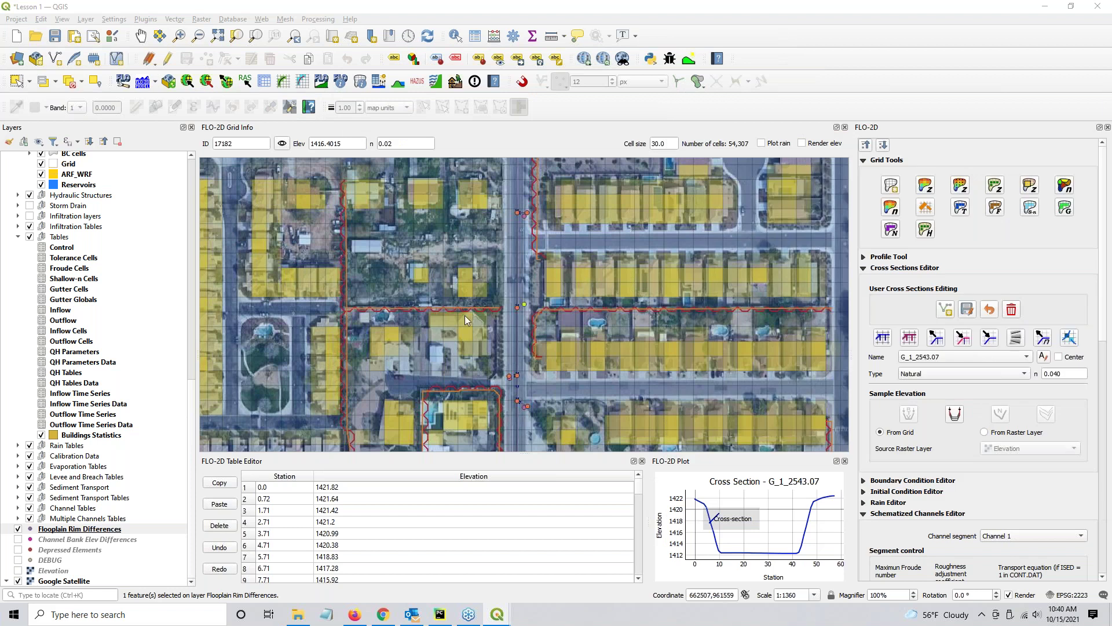
{"action": "scroll", "coordinate": [516, 303], "scroll_direction": "up", "scroll_amount": 2}
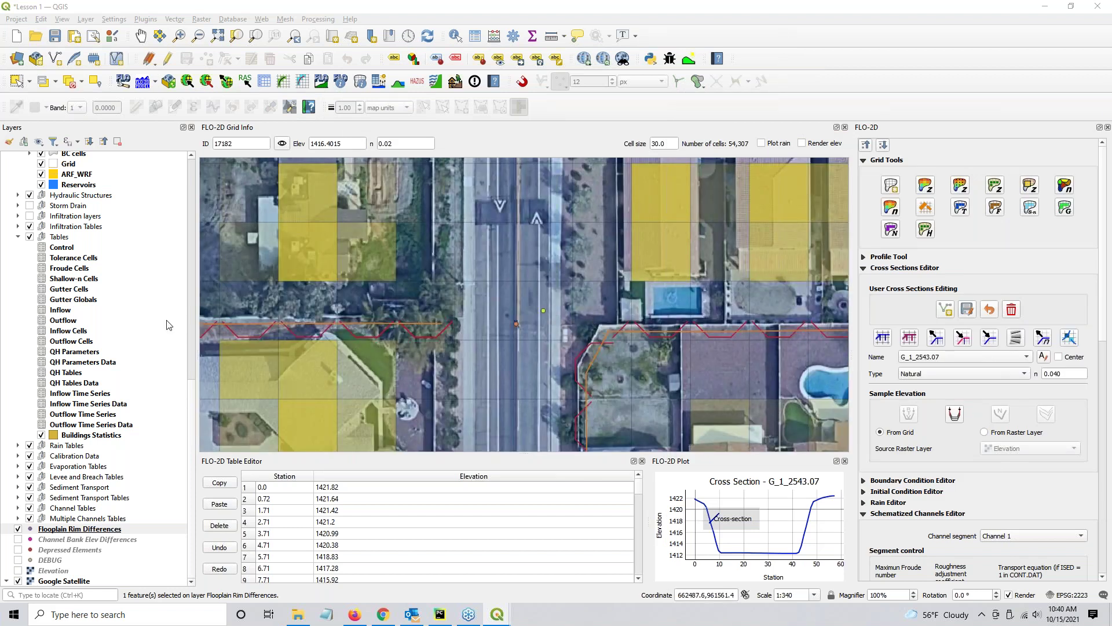
Step: Show the Lesson3Outfalls user layer and hide the Lesson3Conduits layer
{"action": "scroll", "coordinate": [63, 240], "scroll_direction": "up", "scroll_amount": 6}
{"action": "scroll", "coordinate": [56, 253], "scroll_direction": "up", "scroll_amount": 5}
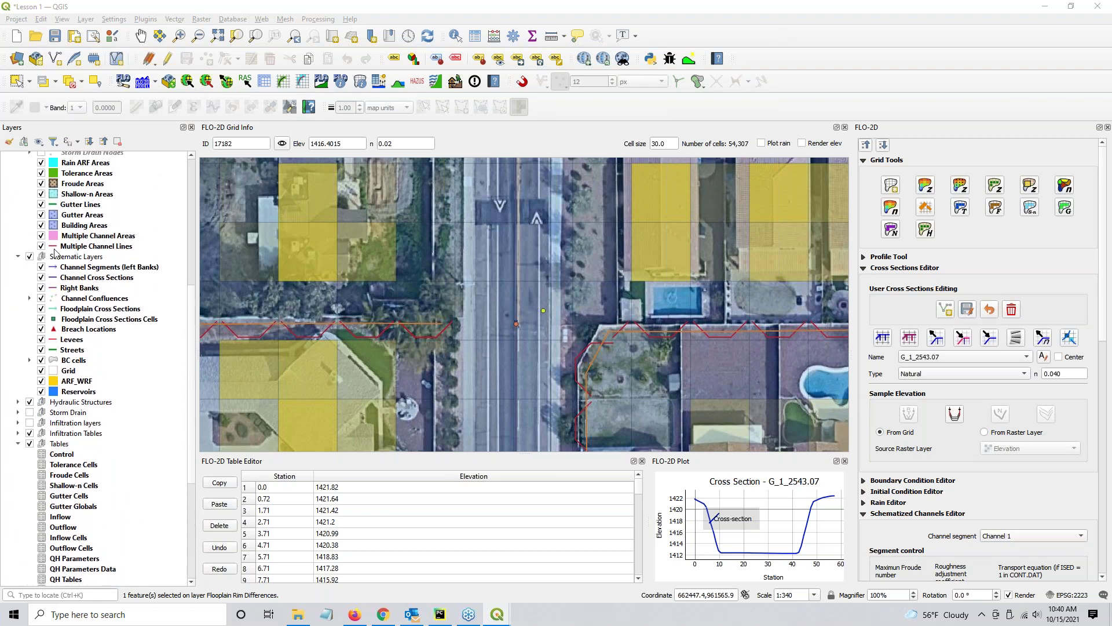
{"action": "scroll", "coordinate": [55, 253], "scroll_direction": "up", "scroll_amount": 3}
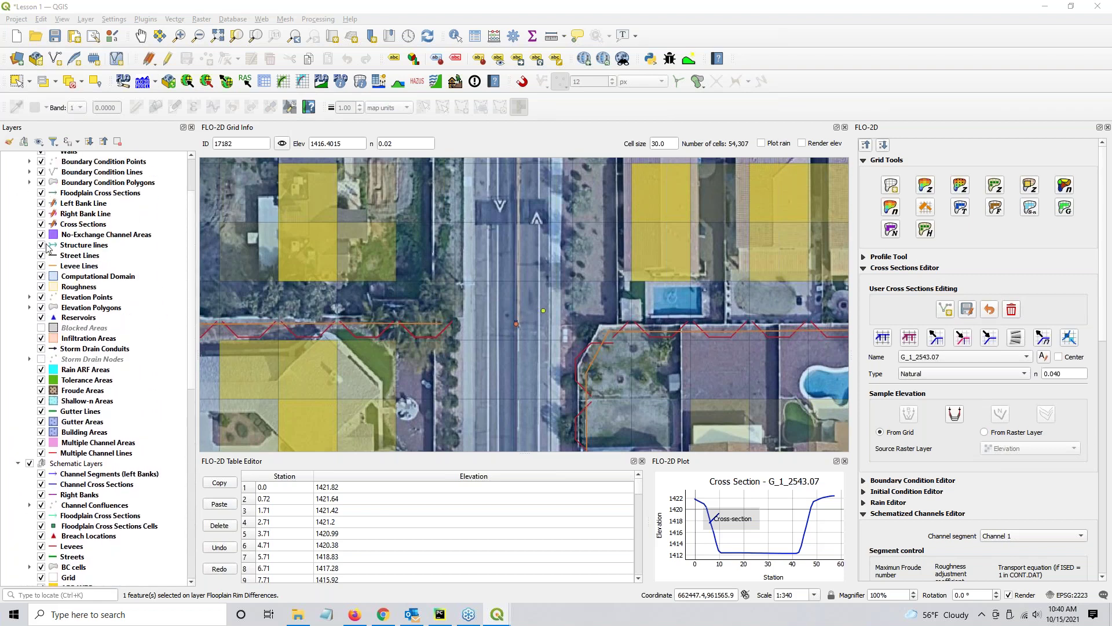
{"action": "scroll", "coordinate": [42, 260], "scroll_direction": "up", "scroll_amount": 2}
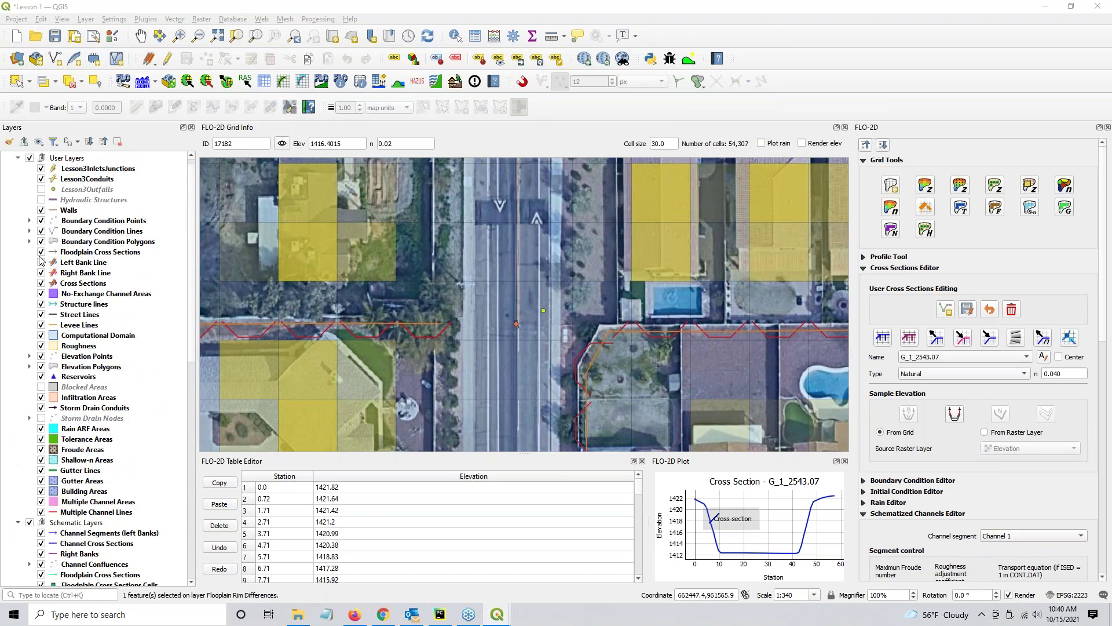
{"action": "left_click", "coordinate": [41, 189]}
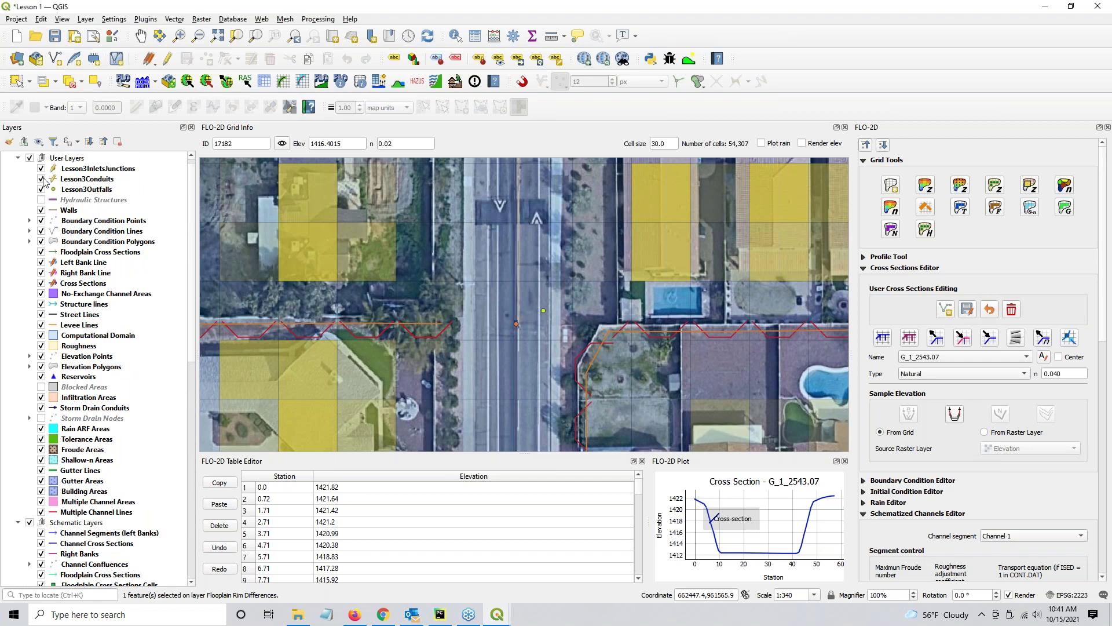
{"action": "scroll", "coordinate": [45, 182], "scroll_direction": "up", "scroll_amount": 1}
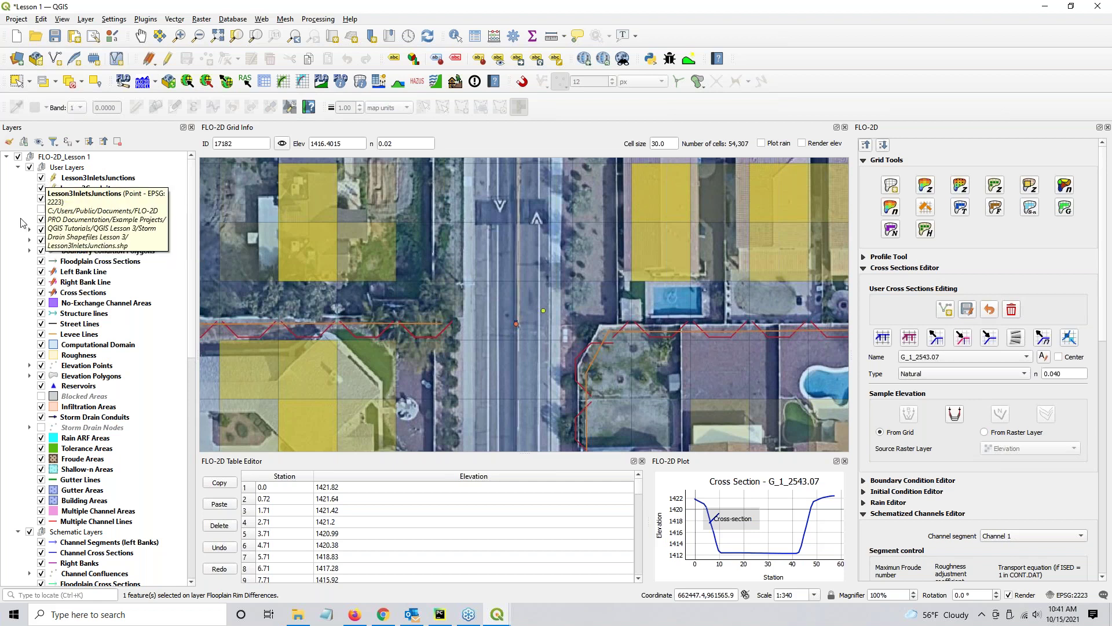
{"action": "left_click", "coordinate": [42, 187]}
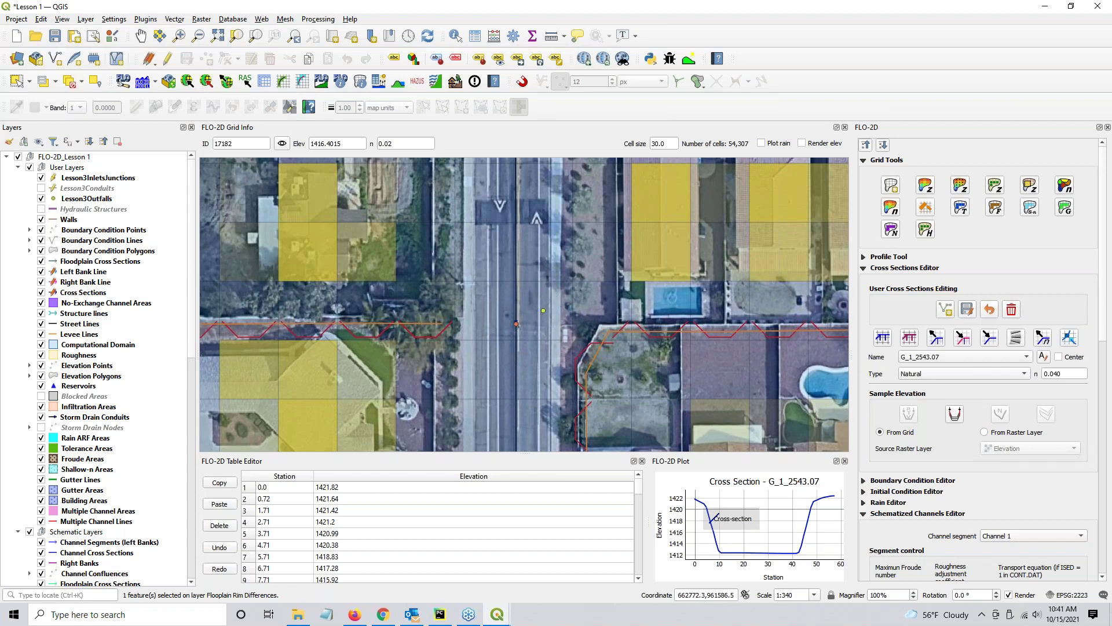
Step: Check cell 34813's new_floodp value in the Flooplain Rim Differences table and move the table off the map
{"action": "key", "text": "F6"}
{"action": "left_click", "coordinate": [688, 472]}
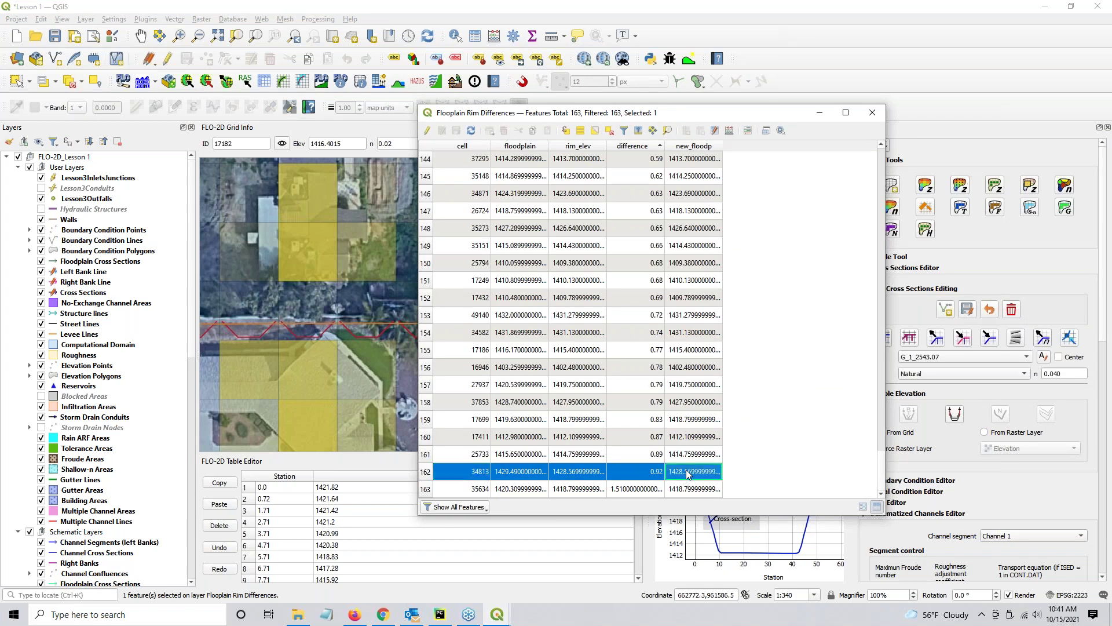
{"action": "left_click_drag", "start_coordinate": [697, 118], "coordinate": [1111, 121]}
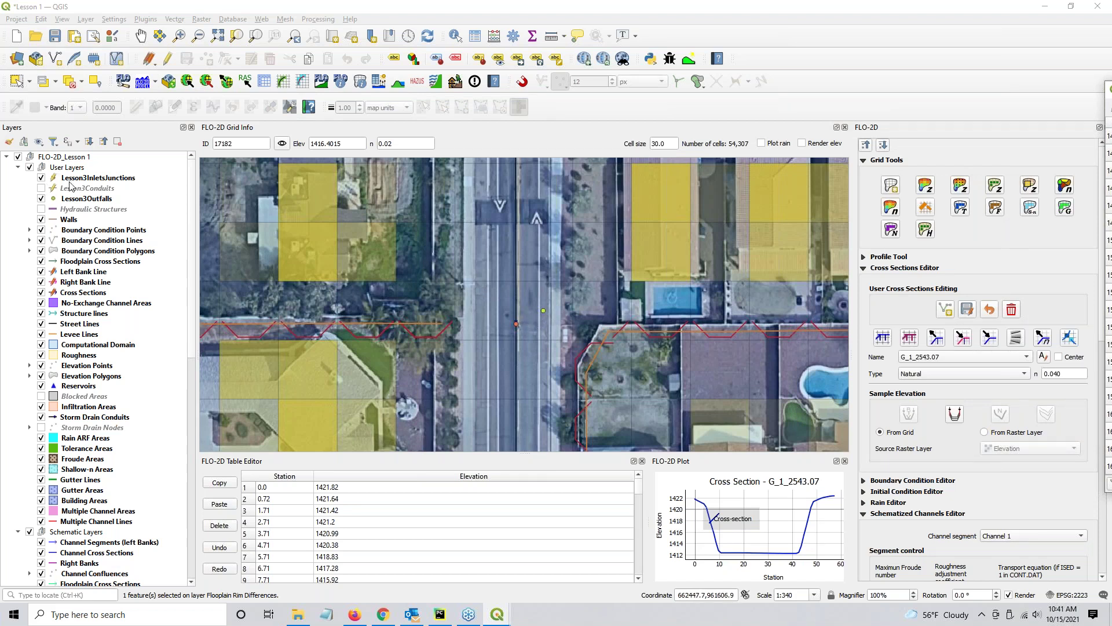
Step: Open the Lesson3InletsJunctions attribute table, widen it to examine the invert, maximum depth and rim elevation fields, and close it
{"action": "left_click", "coordinate": [79, 200]}
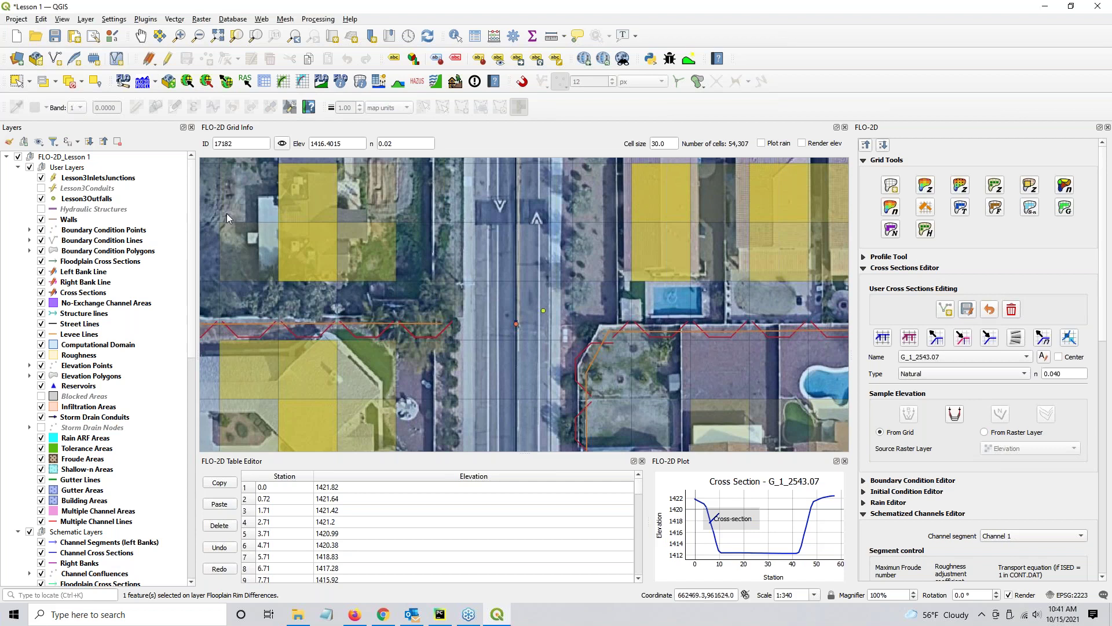
{"action": "left_click", "coordinate": [106, 179]}
{"action": "right_click", "coordinate": [107, 180]}
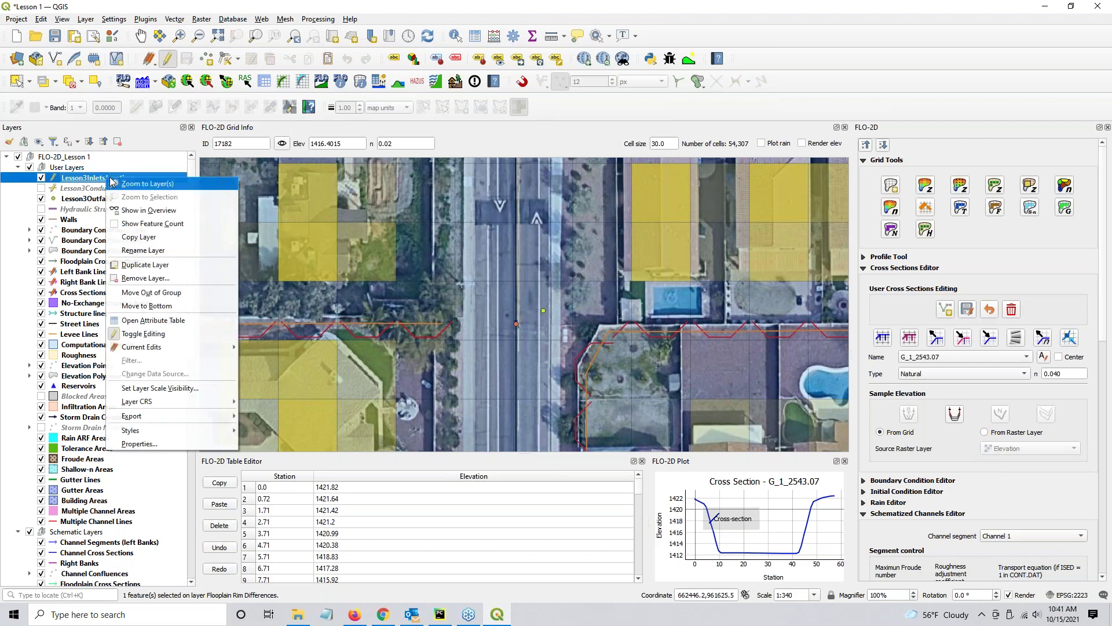
{"action": "left_click", "coordinate": [144, 320]}
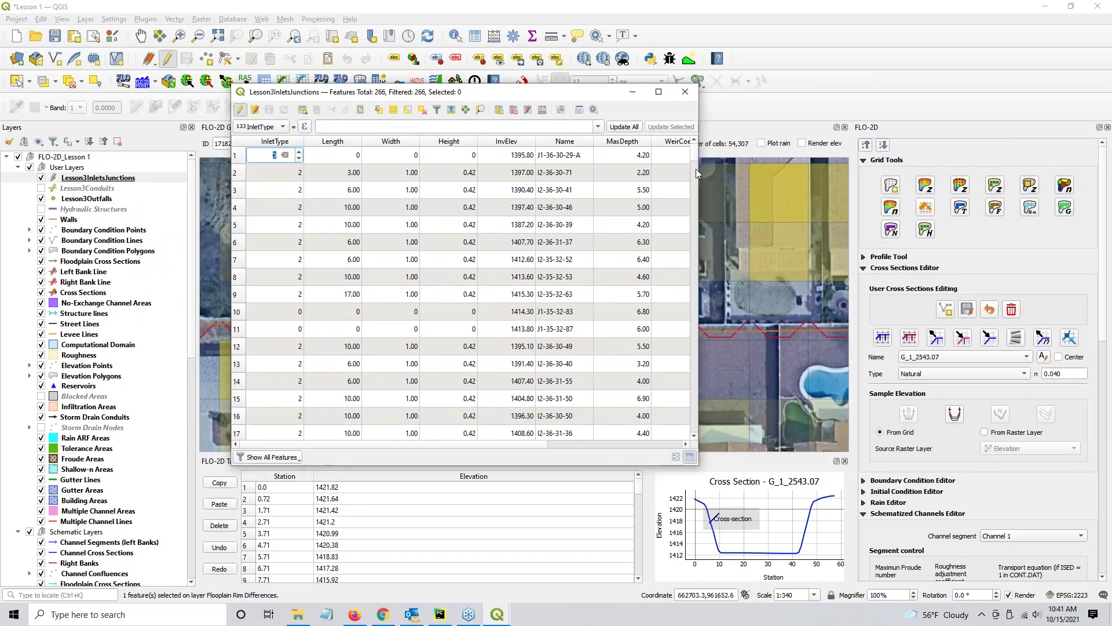
{"action": "left_click_drag", "start_coordinate": [698, 169], "coordinate": [1033, 171]}
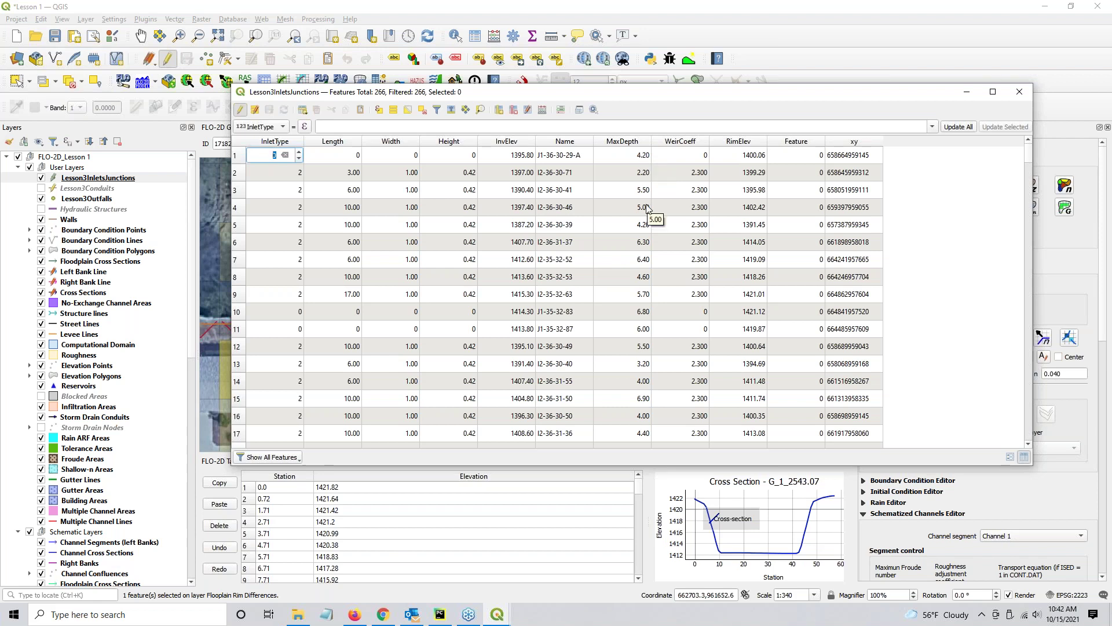
{"action": "left_click", "coordinate": [1020, 91]}
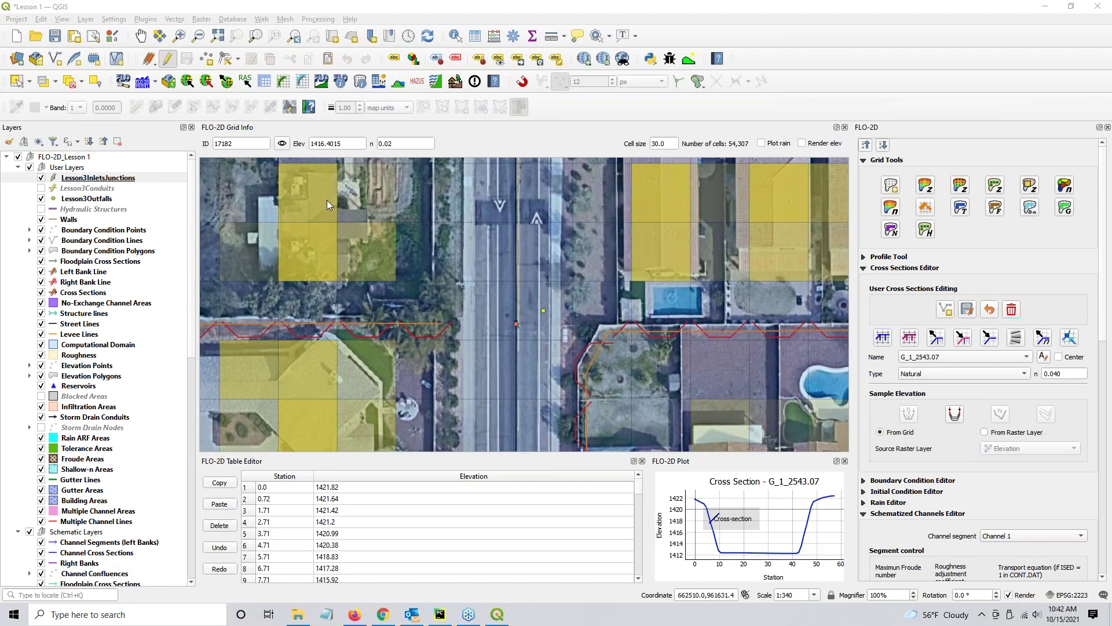
Step: Stop editing the Left Bank Line and Right Bank Line layers, saving the changes to both
{"action": "left_click", "coordinate": [76, 271]}
{"action": "left_click", "coordinate": [169, 60]}
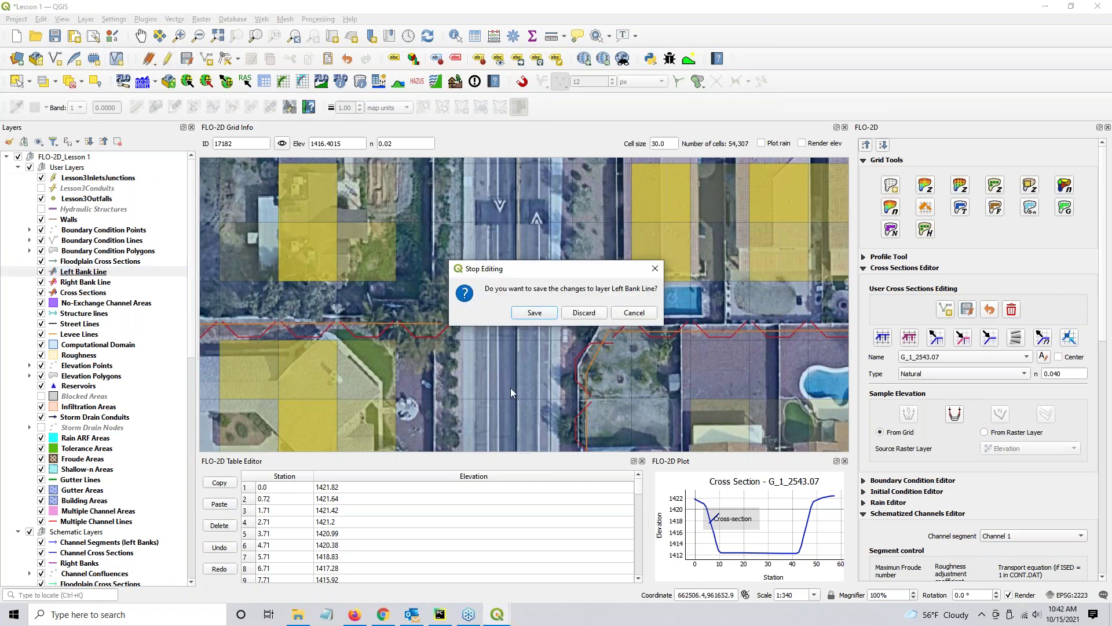
{"action": "left_click", "coordinate": [535, 313]}
{"action": "left_click", "coordinate": [87, 282]}
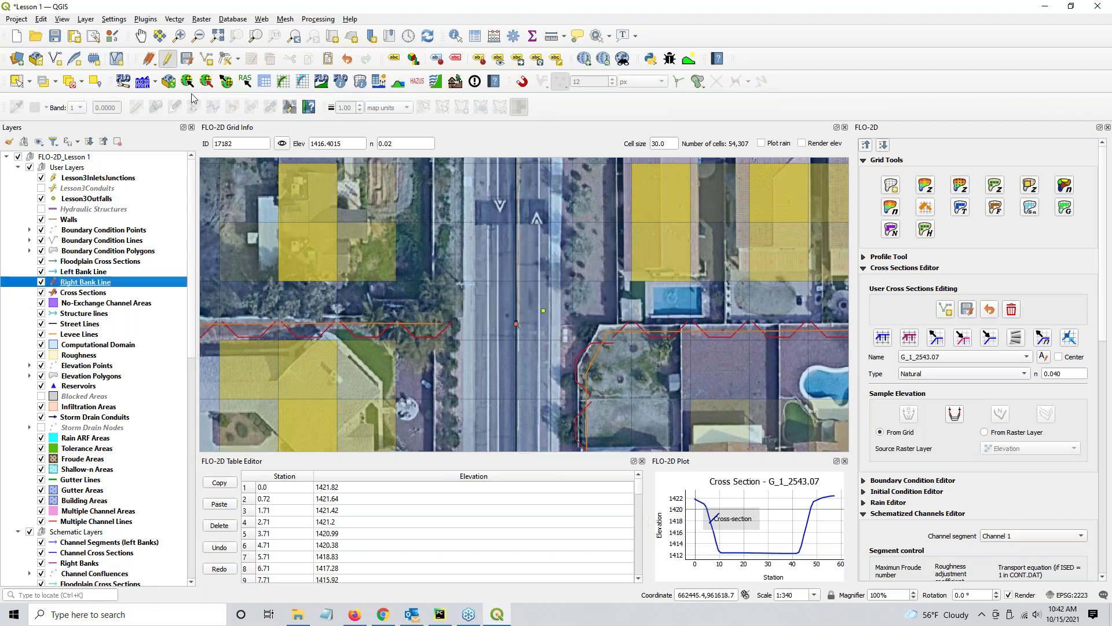
{"action": "left_click", "coordinate": [167, 59]}
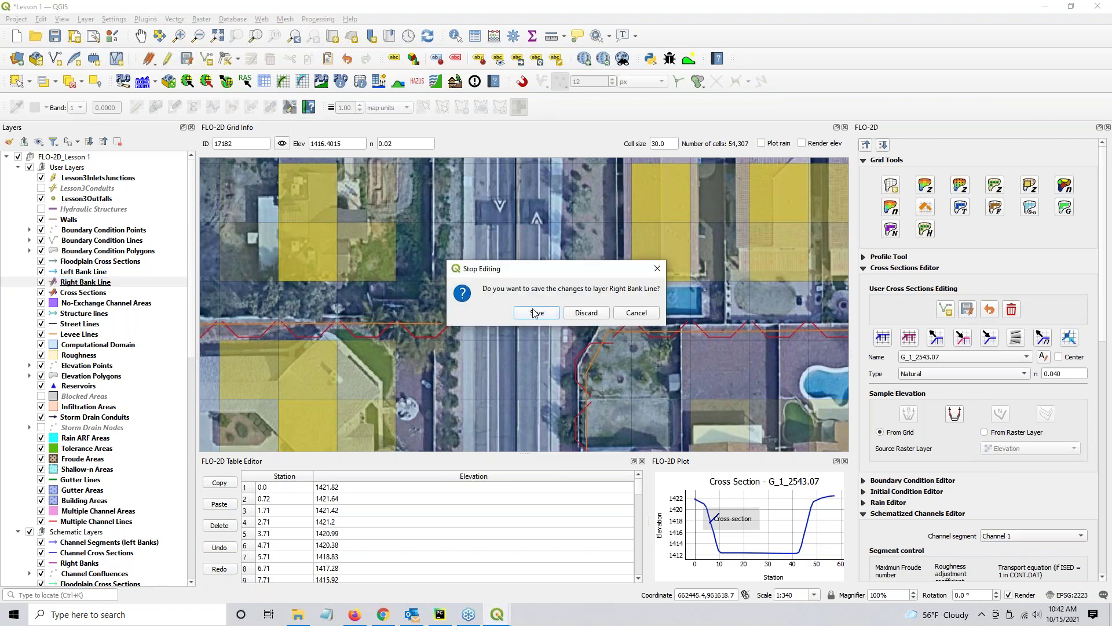
{"action": "left_click", "coordinate": [535, 313]}
{"action": "left_click", "coordinate": [168, 59]}
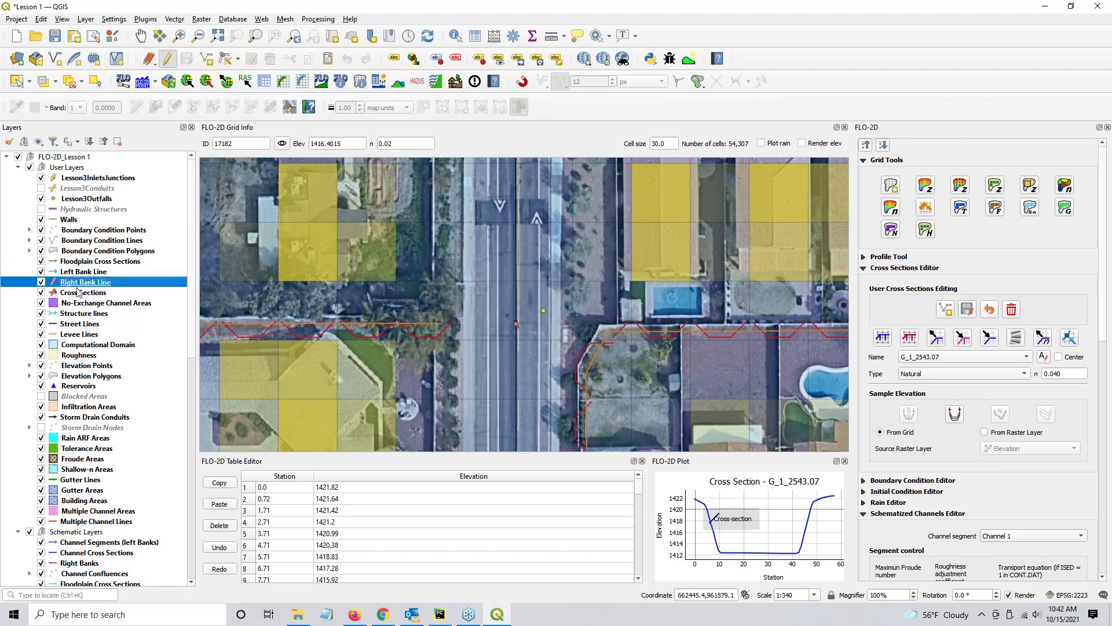
{"action": "left_click", "coordinate": [167, 59]}
Step: End the editing session on the Cross Sections layer and save its changes
{"action": "key", "text": "Down"}
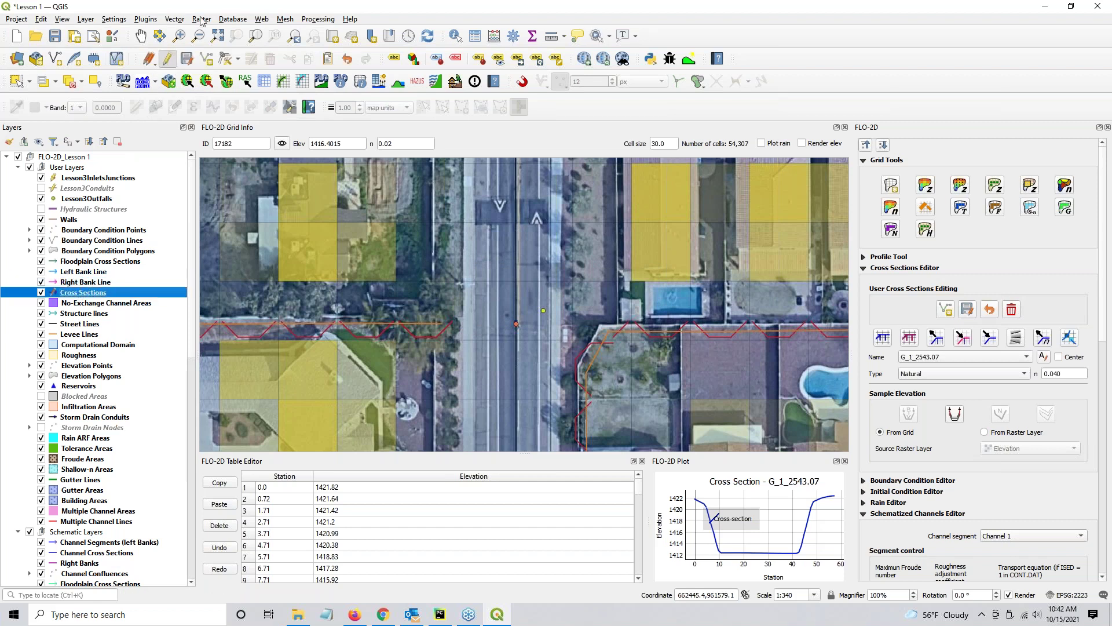
{"action": "left_click", "coordinate": [168, 59]}
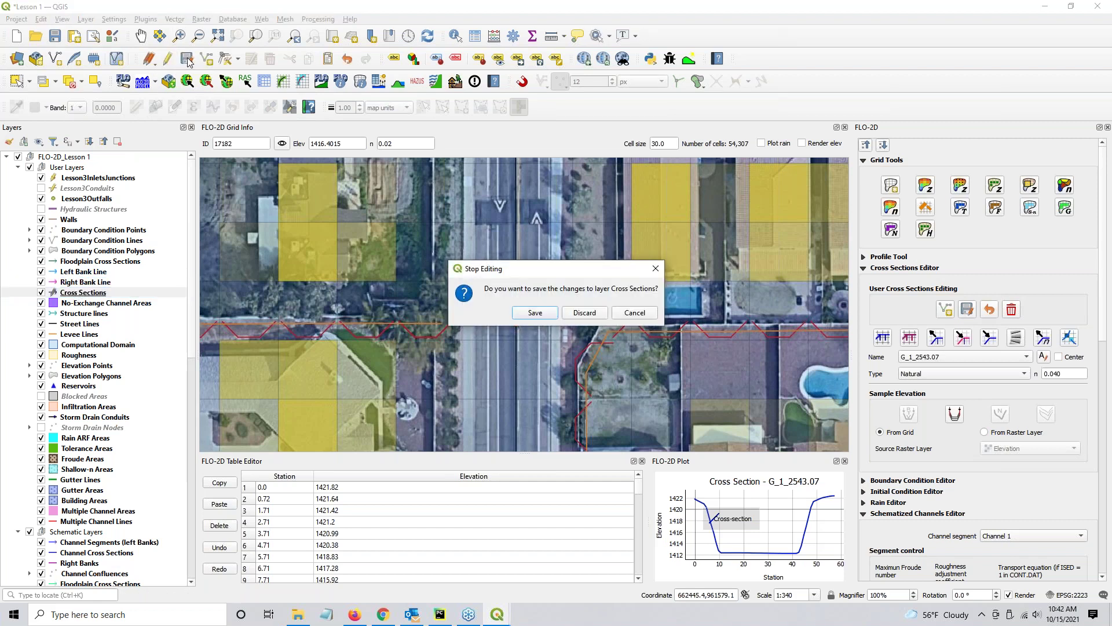
{"action": "left_click", "coordinate": [532, 313]}
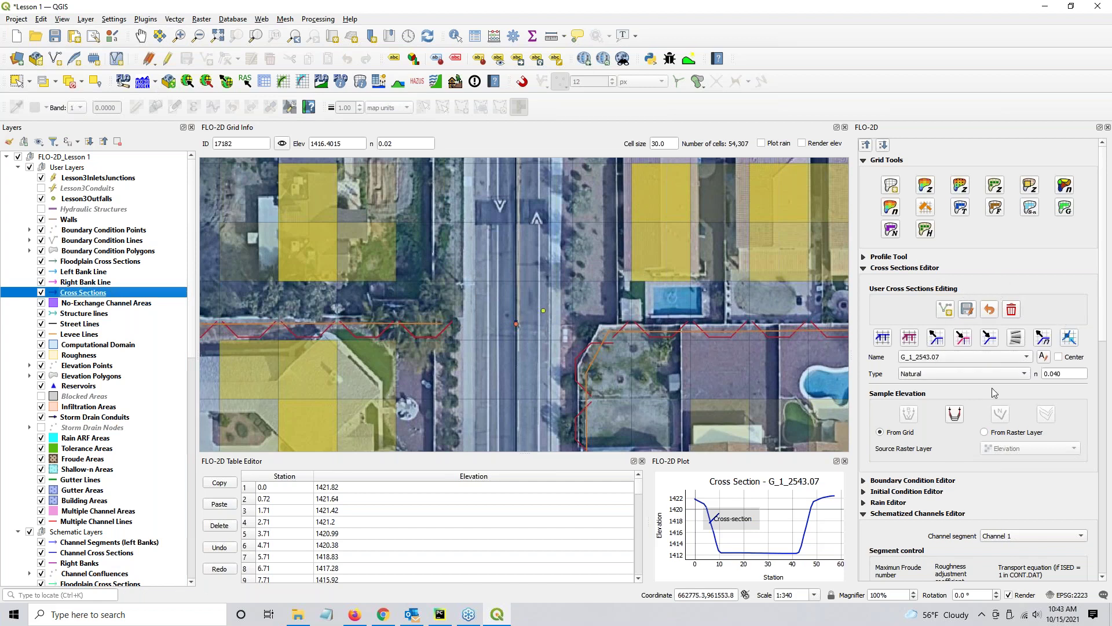
Step: Re-schematize the channels, overwriting the existing schematized channel segments and cross sections, and close the summary
{"action": "left_click", "coordinate": [883, 338]}
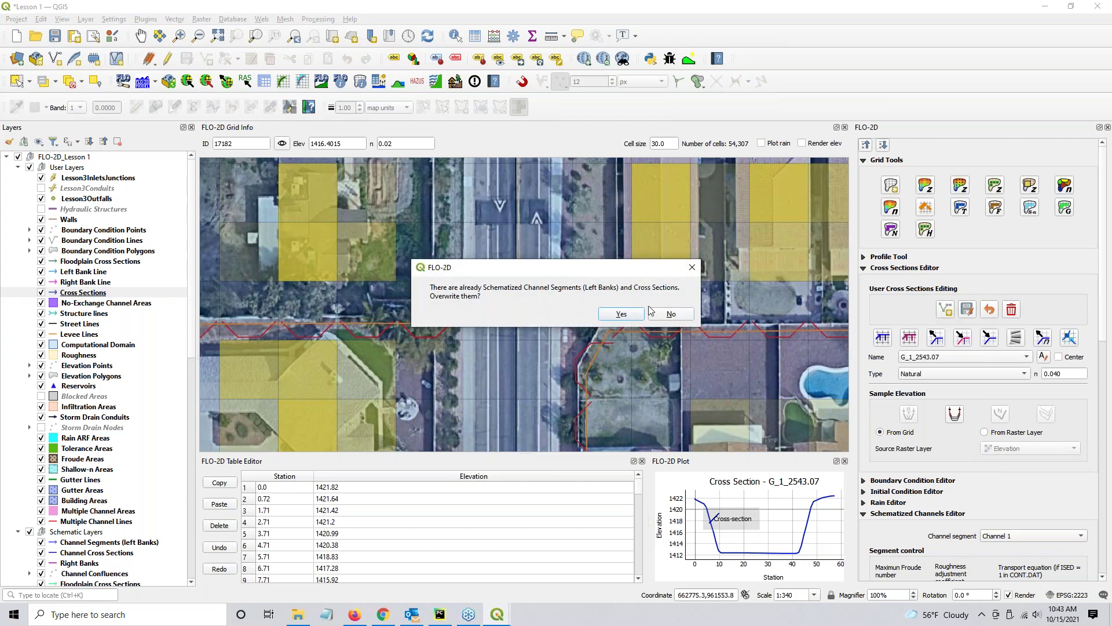
{"action": "left_click", "coordinate": [621, 314]}
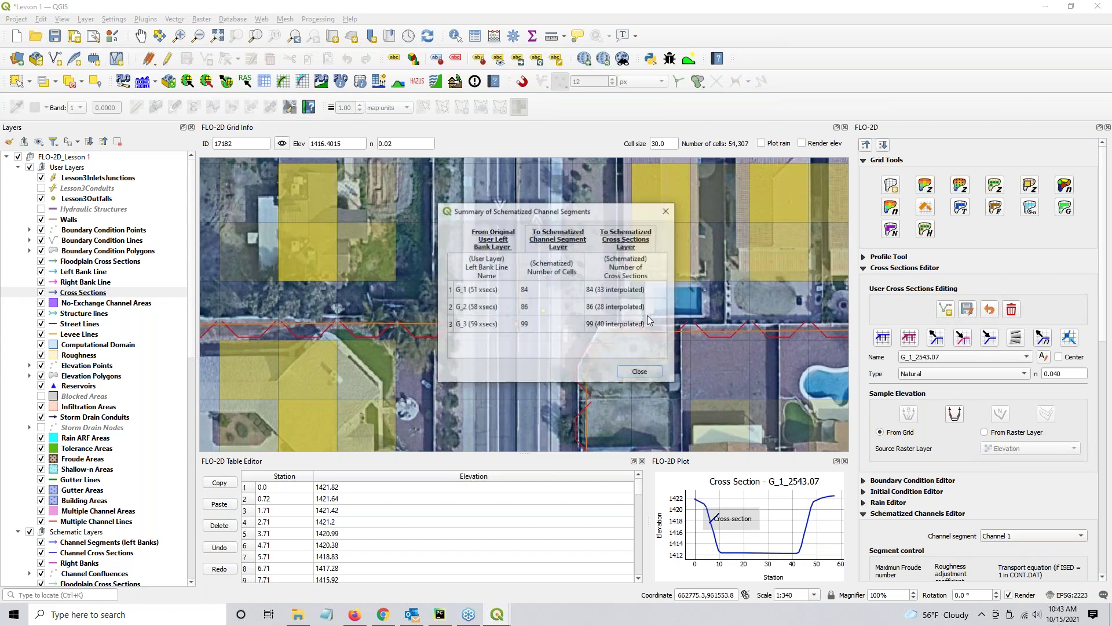
{"action": "left_click", "coordinate": [640, 373]}
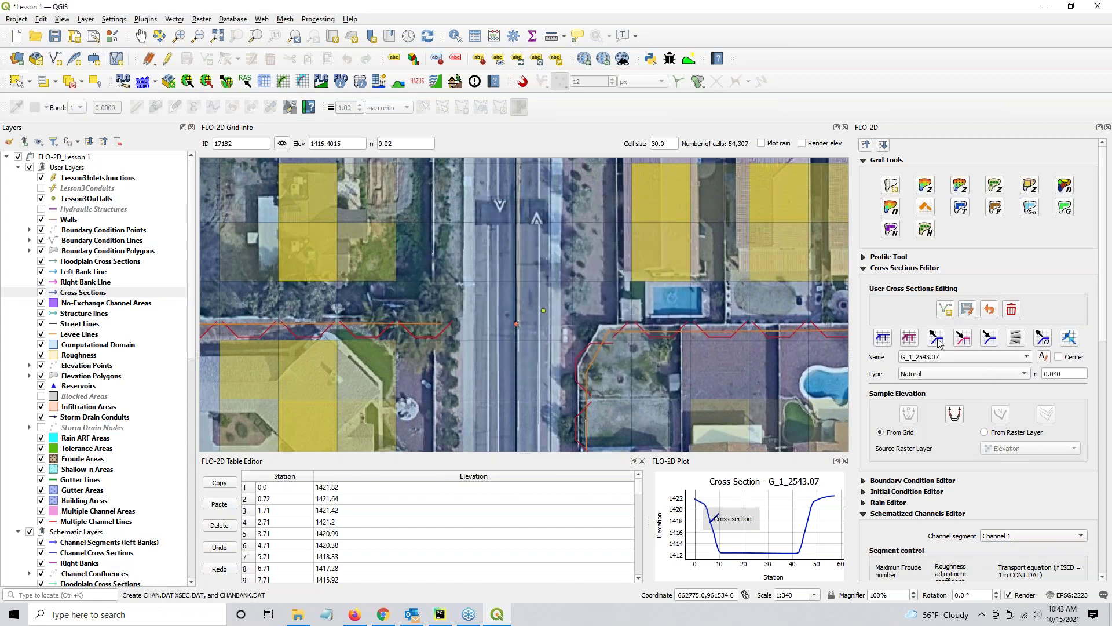
Step: Collapse the Cross Sections Editor, Schematized Channels Editor and Grid Tools groups to bring the Storm Drain Editor into view
{"action": "left_click", "coordinate": [863, 269]}
{"action": "left_click", "coordinate": [864, 314]}
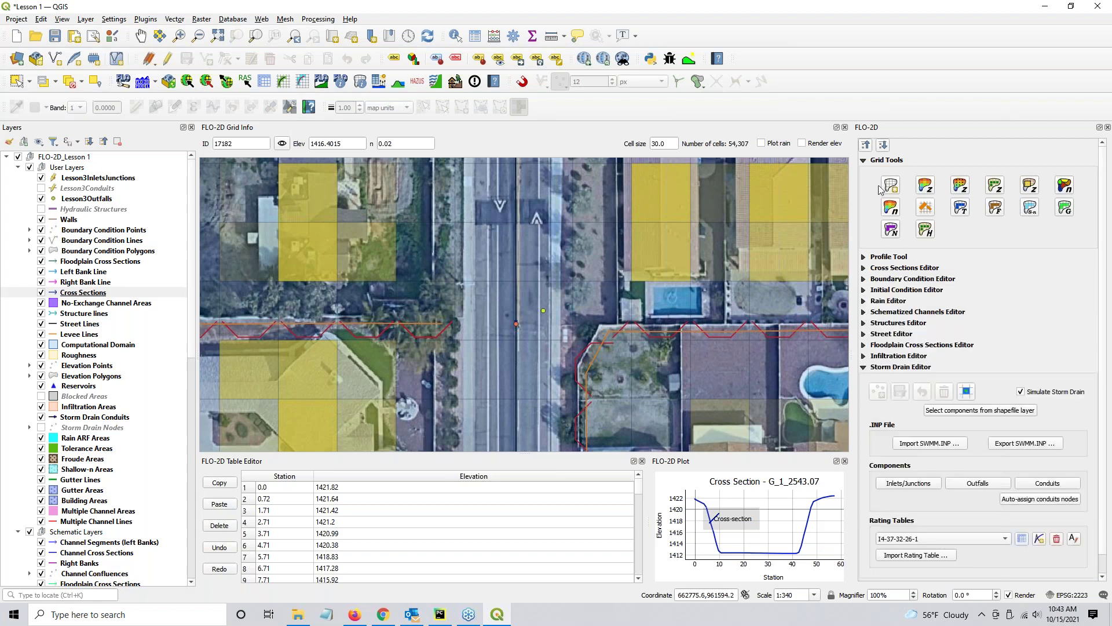
{"action": "left_click", "coordinate": [864, 161]}
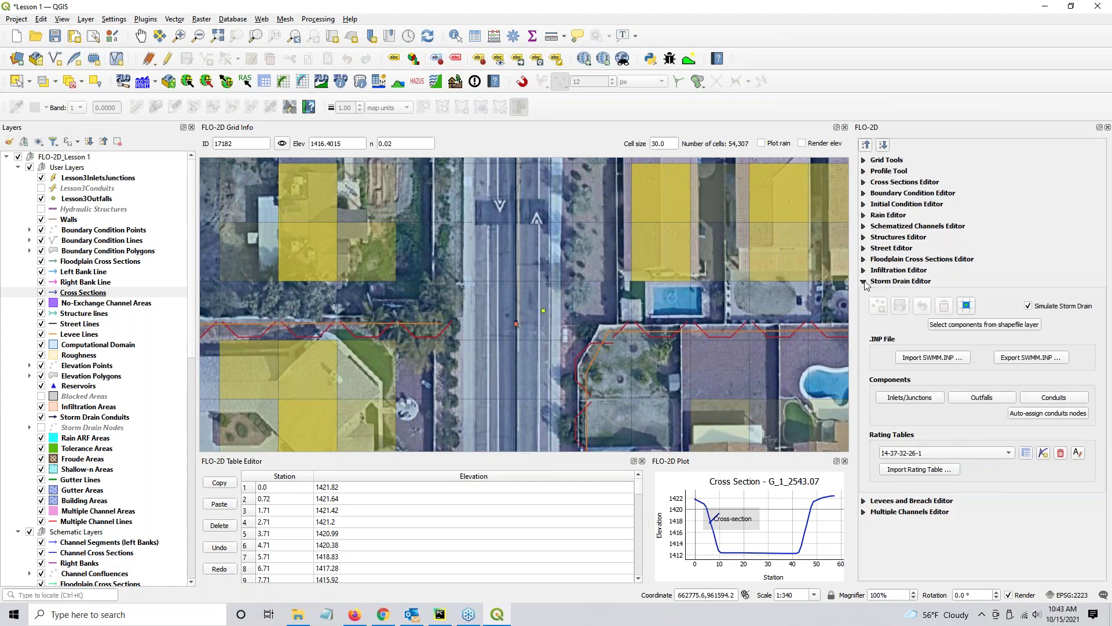
{"action": "left_click", "coordinate": [973, 325]}
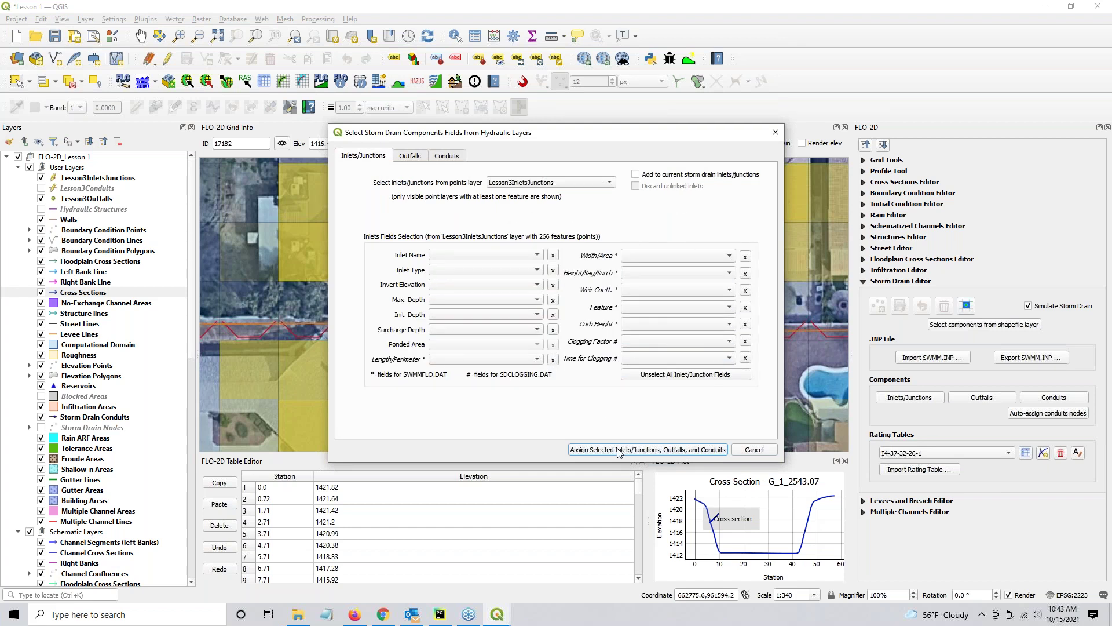
{"action": "left_click", "coordinate": [753, 449]}
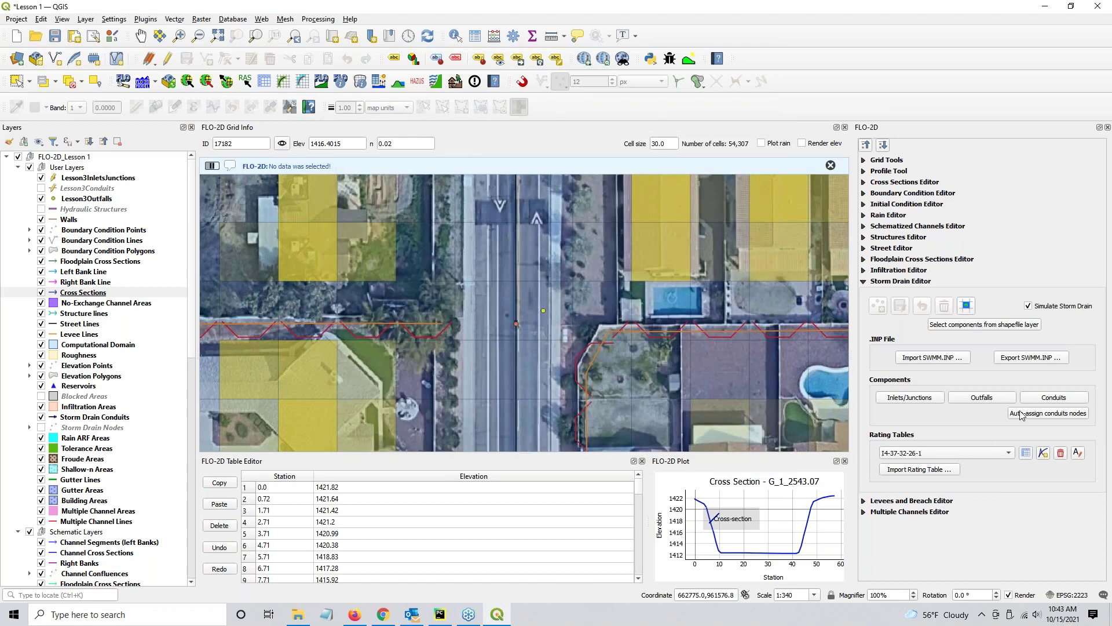
{"action": "left_click", "coordinate": [1047, 413]}
{"action": "left_click", "coordinate": [967, 309]}
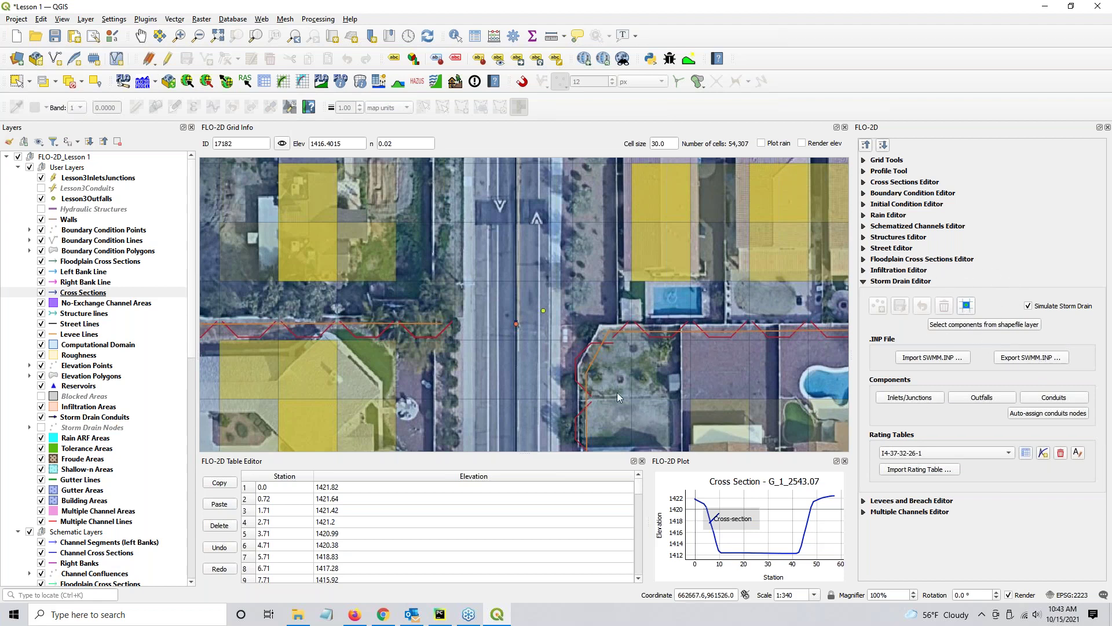
Step: Hide the Lesson3InletsJunctions and Lesson3Outfalls layers
{"action": "left_click", "coordinate": [72, 180]}
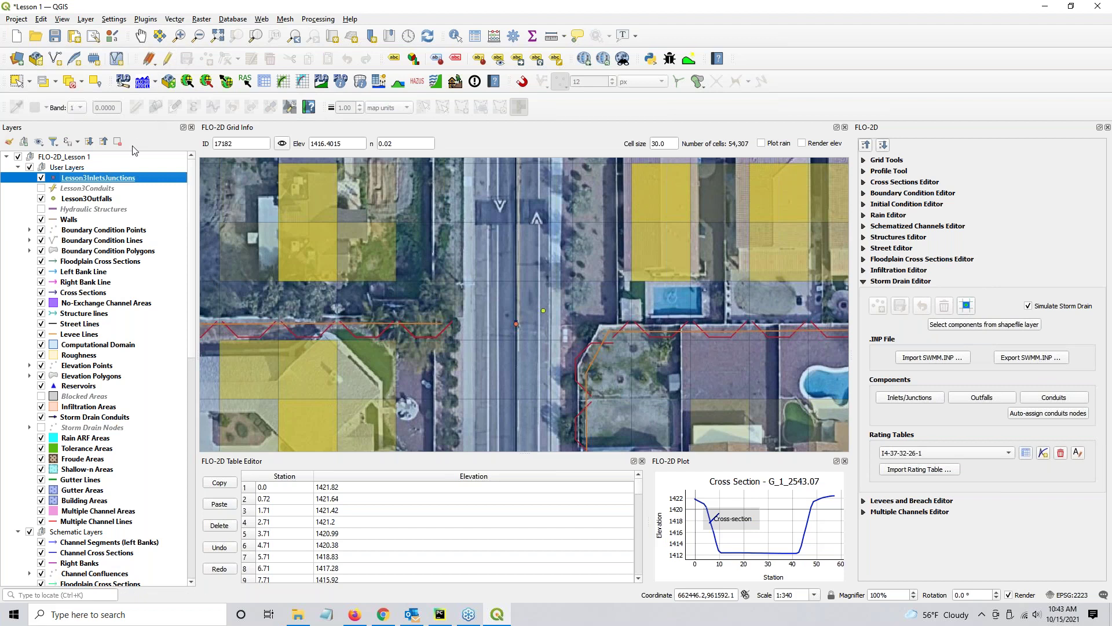
{"action": "left_click", "coordinate": [102, 188]}
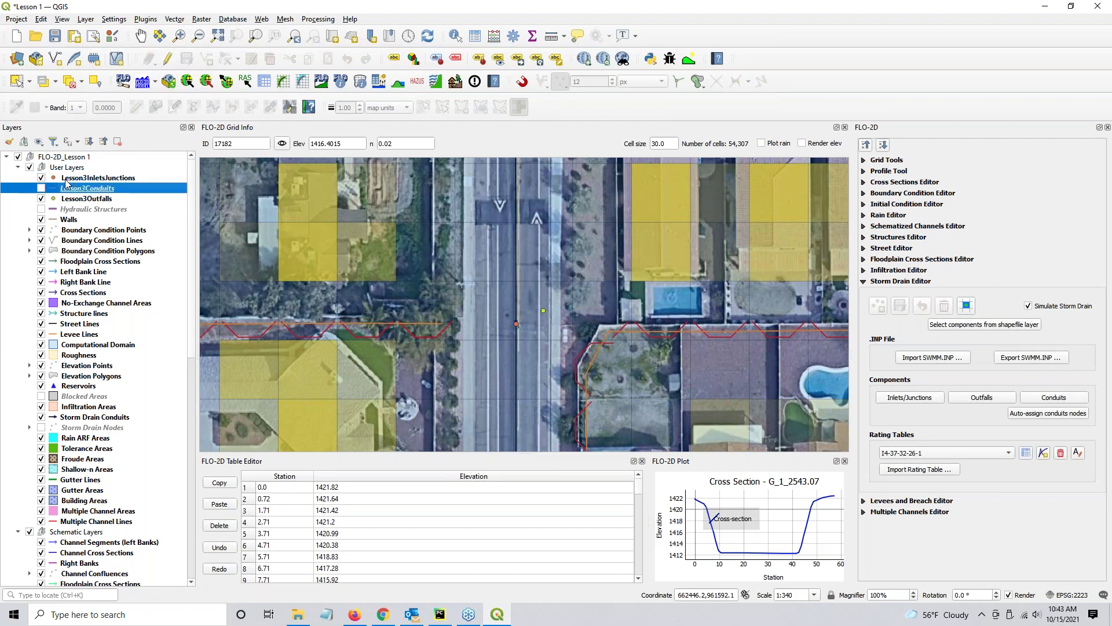
{"action": "left_click", "coordinate": [40, 177]}
{"action": "left_click", "coordinate": [41, 198]}
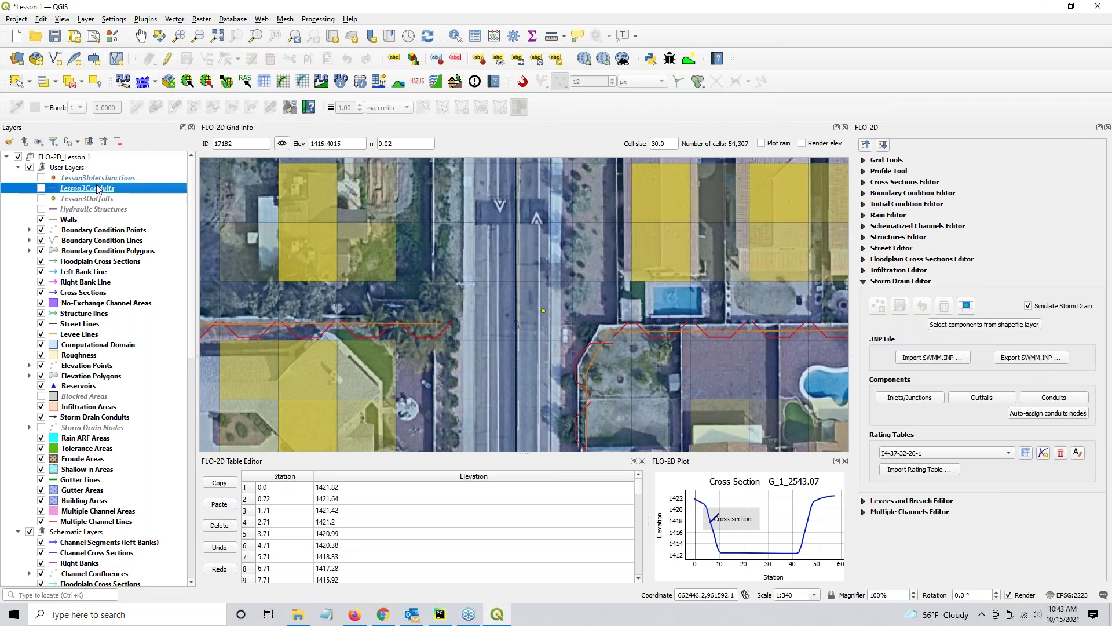
Step: Run the Warnings and Errors check with levee crests as the source, then review and close the conflict list
{"action": "scroll", "coordinate": [509, 321], "scroll_direction": "down", "scroll_amount": 1}
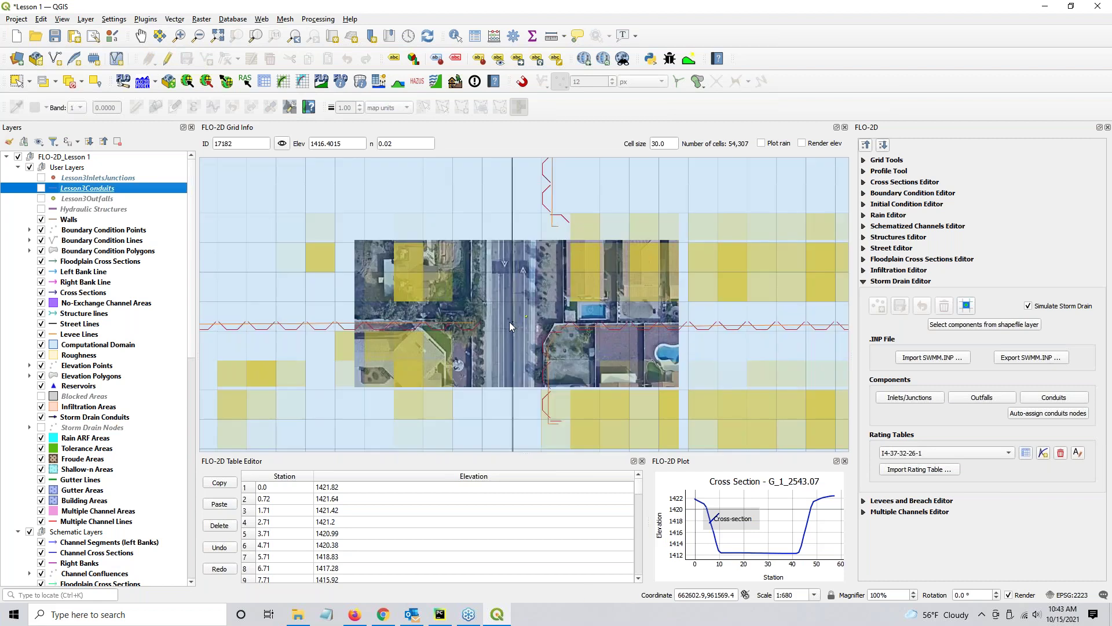
{"action": "left_click", "coordinate": [474, 81]}
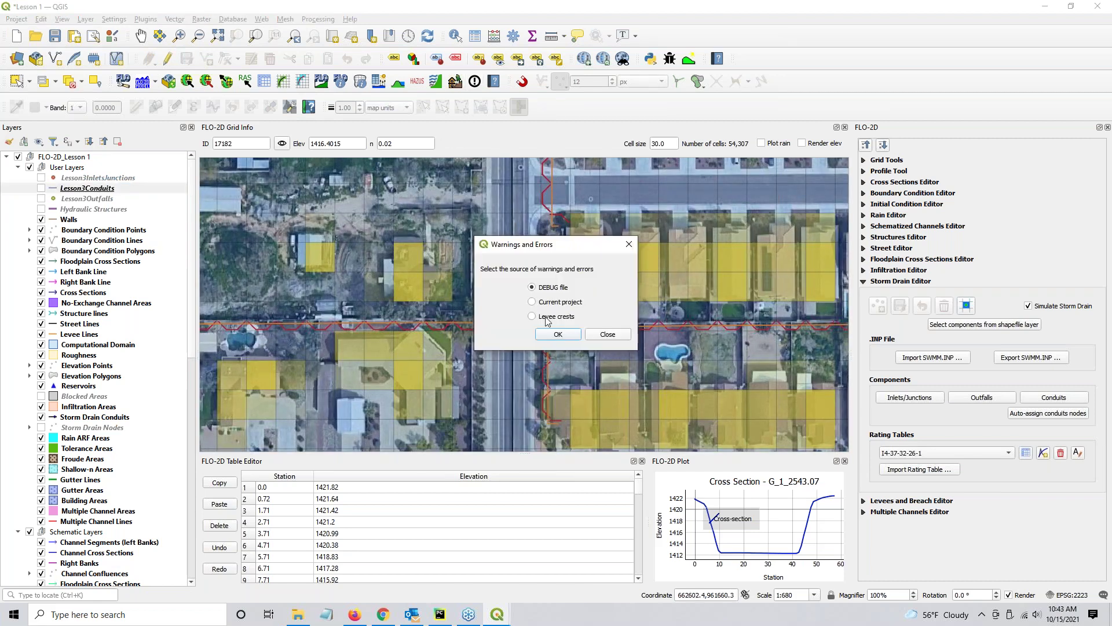
{"action": "left_click", "coordinate": [553, 332]}
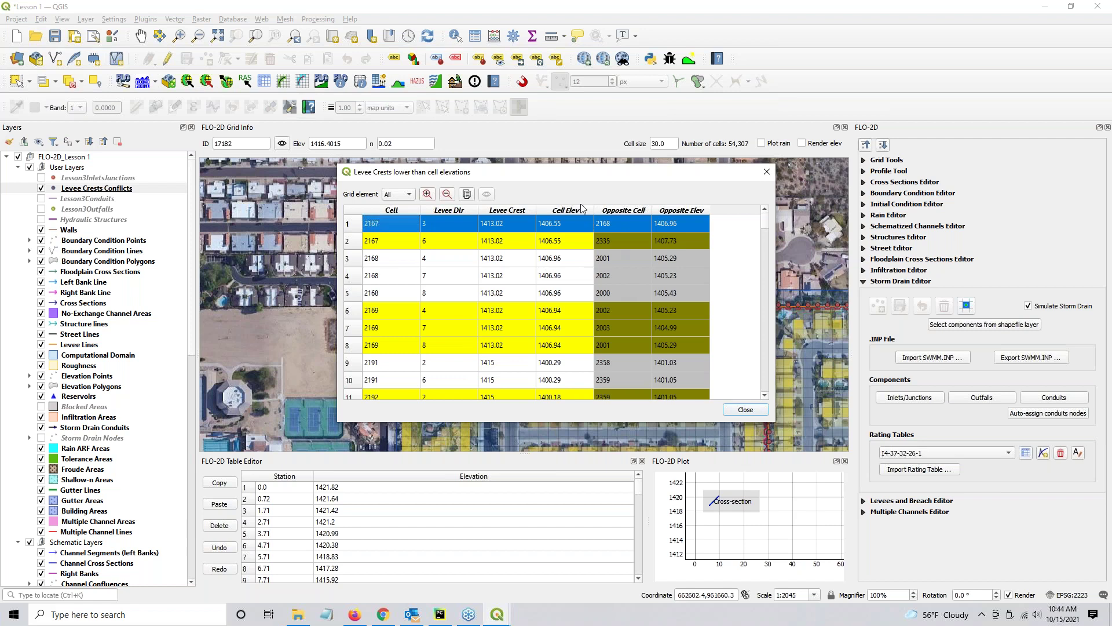
{"action": "left_click_drag", "start_coordinate": [573, 173], "coordinate": [337, 395]}
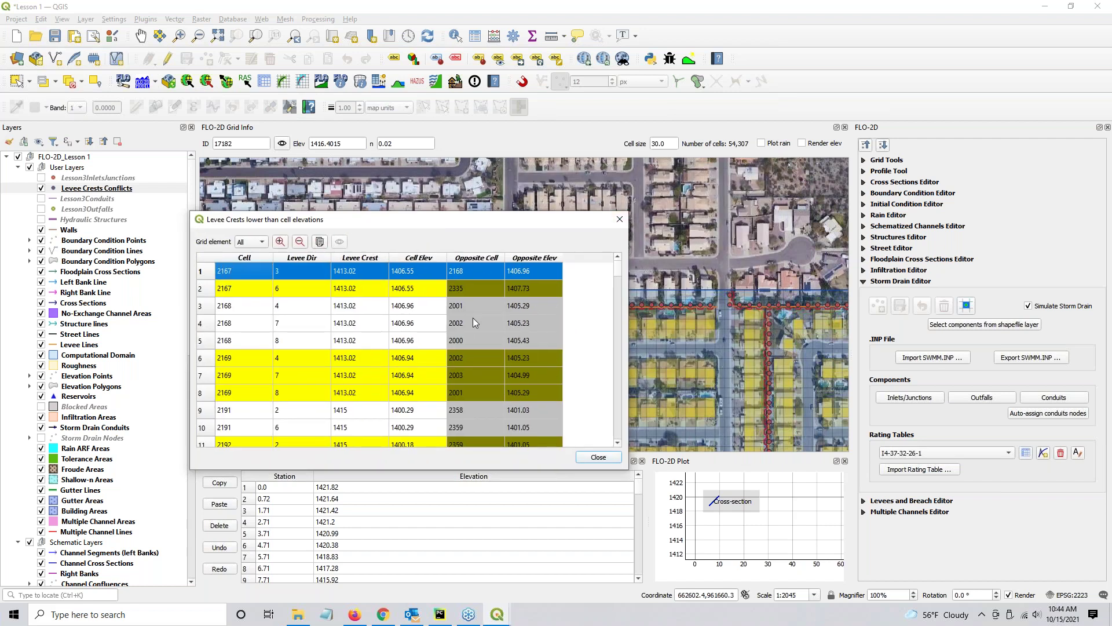
{"action": "left_click", "coordinate": [619, 221]}
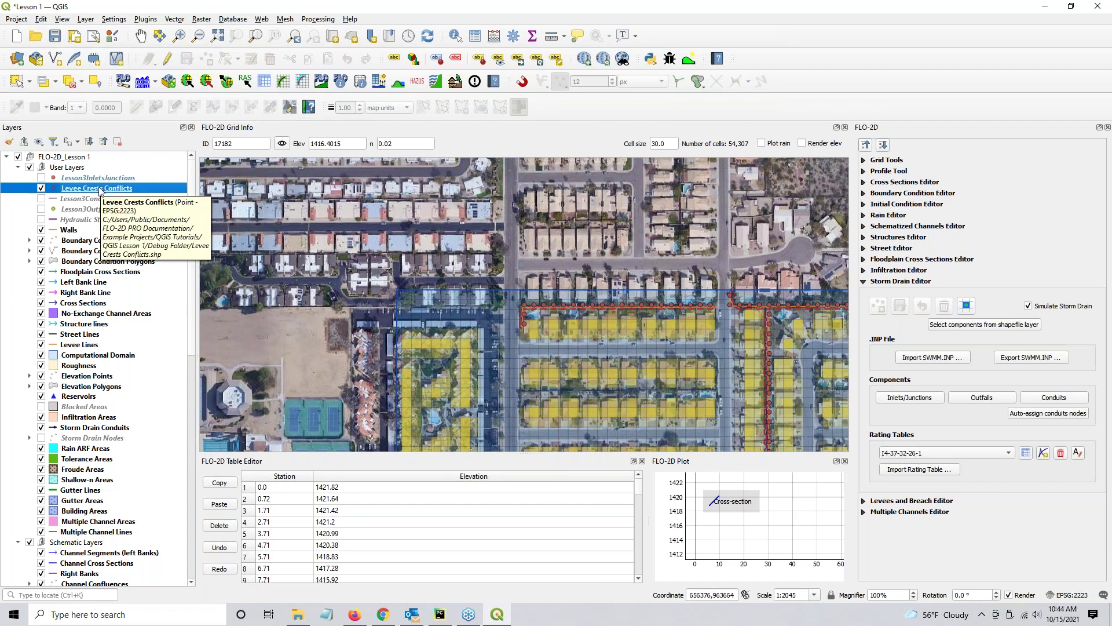
Step: Move the Levee Crests Conflicts layer down among the debug layers, between Depressed Elements and DEBUG
{"action": "scroll", "coordinate": [71, 408], "scroll_direction": "down", "scroll_amount": 11}
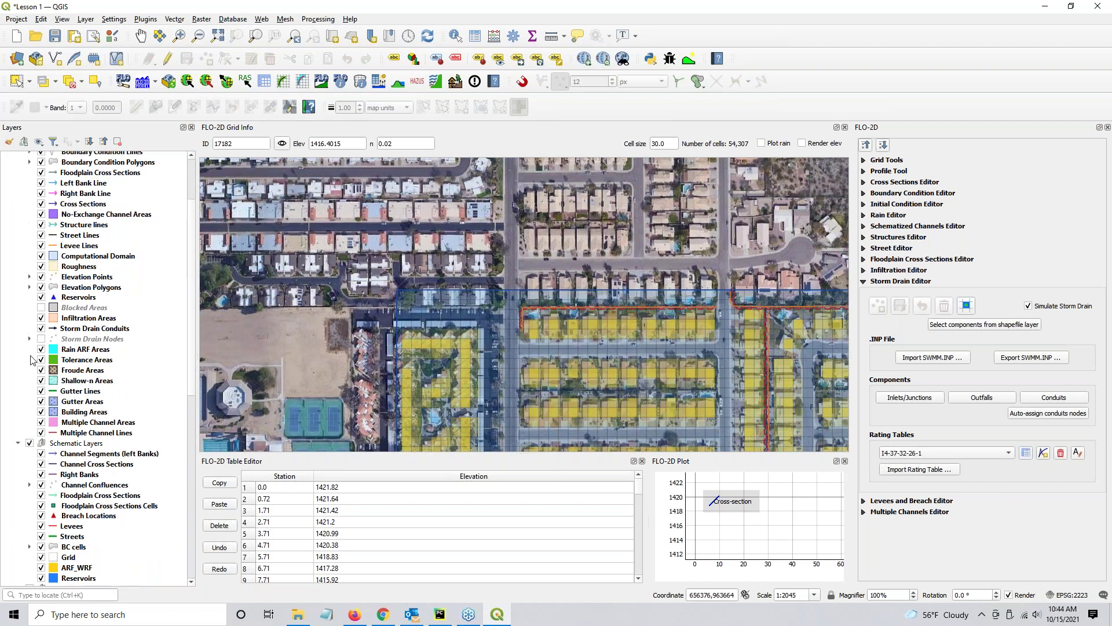
{"action": "scroll", "coordinate": [70, 409], "scroll_direction": "down", "scroll_amount": 5}
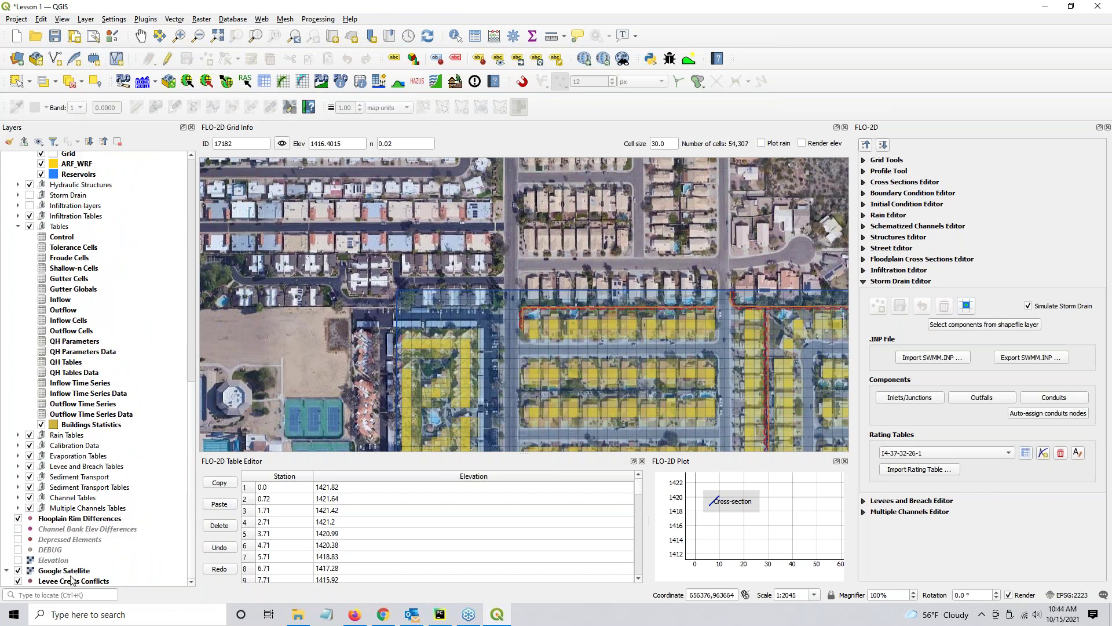
{"action": "left_click_drag", "start_coordinate": [72, 581], "coordinate": [85, 547]}
{"action": "double_click", "coordinate": [68, 549]}
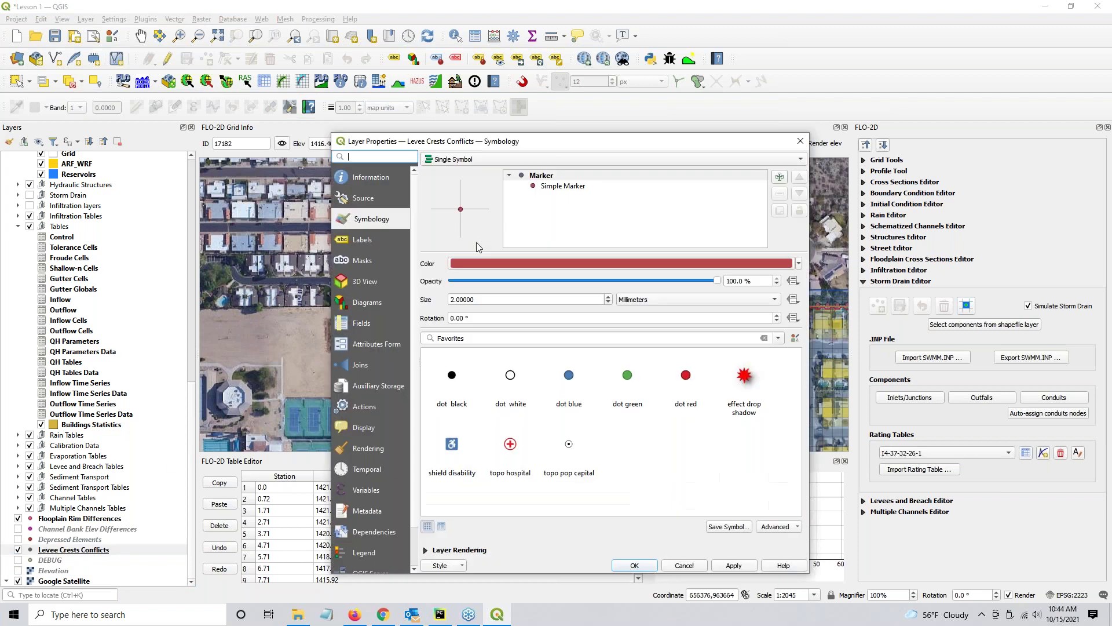
{"action": "left_click", "coordinate": [800, 140]}
Step: Open the Levee Crests Conflicts attribute table, select its first record and place the table beside the map
{"action": "right_click", "coordinate": [52, 550]}
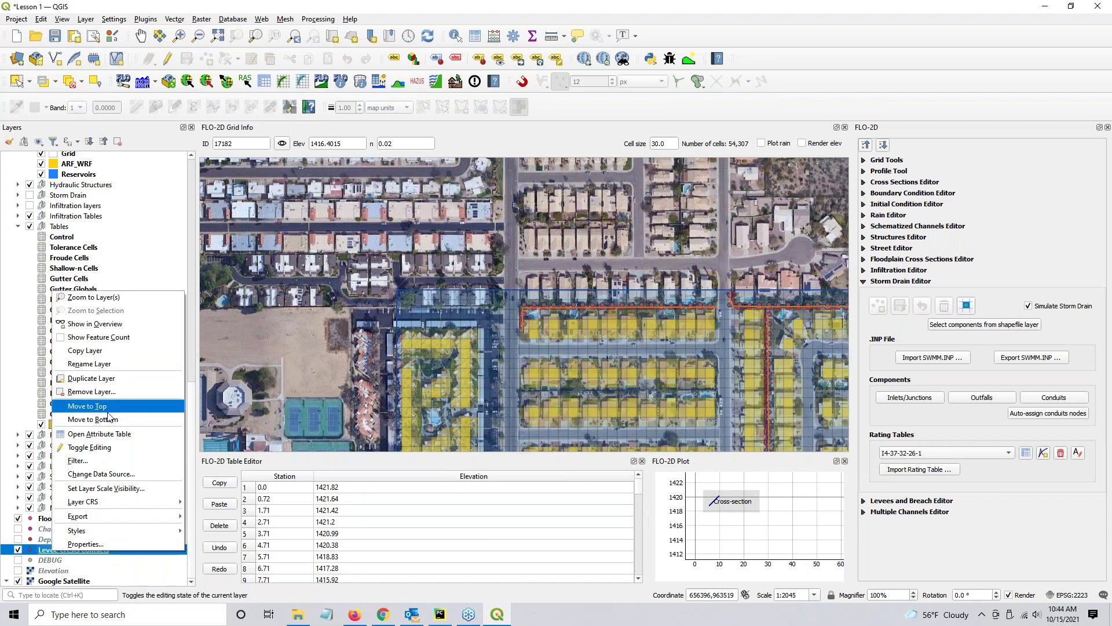
{"action": "left_click", "coordinate": [102, 435]}
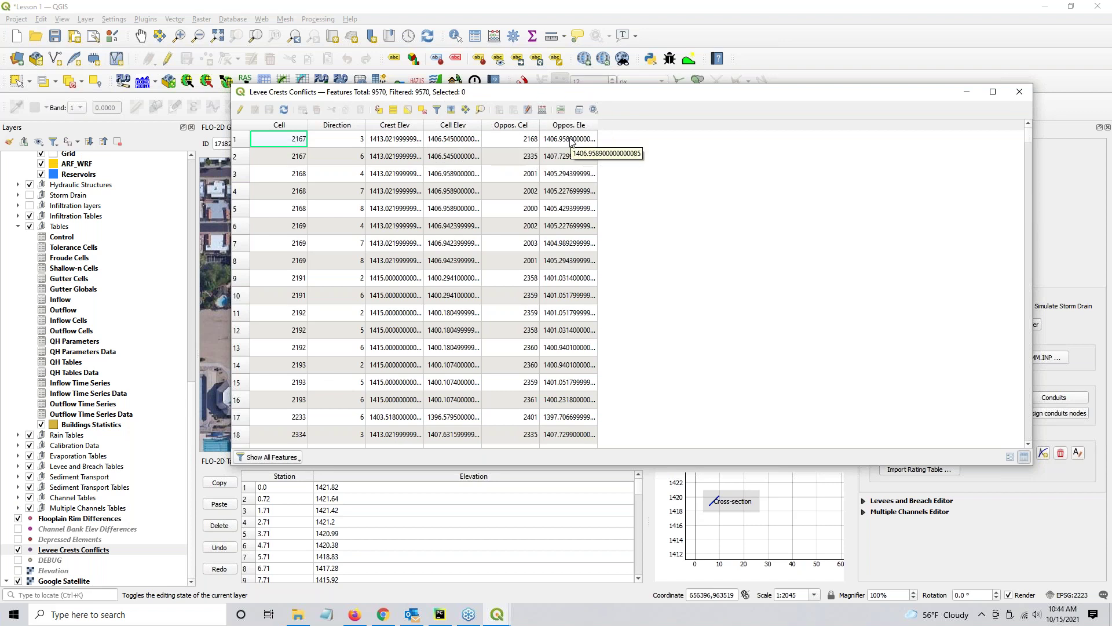
{"action": "left_click", "coordinate": [249, 139]}
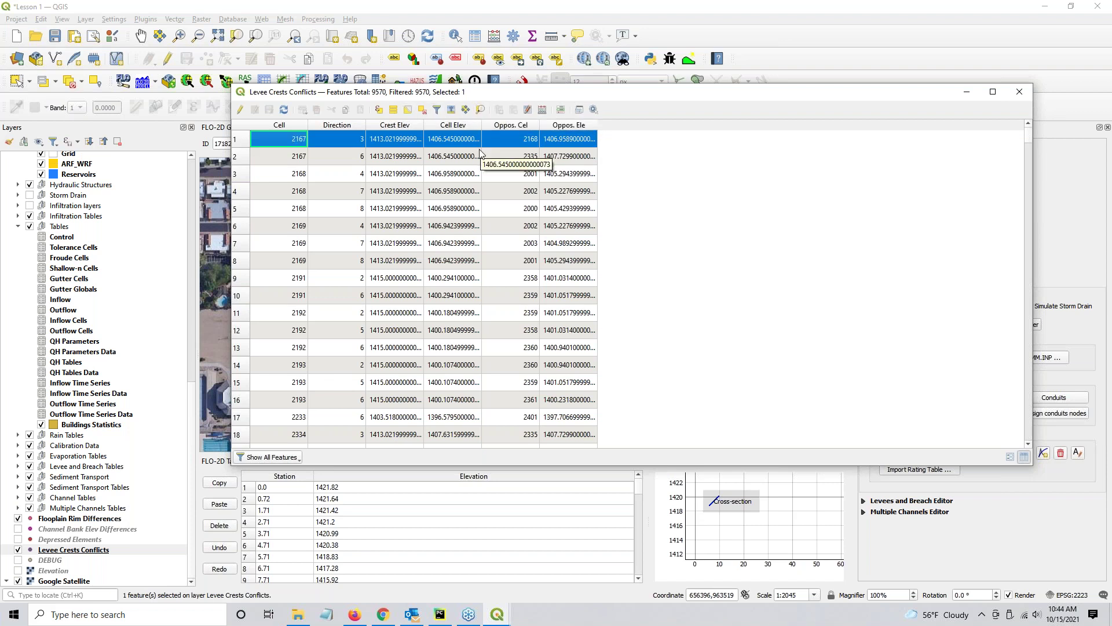
{"action": "left_click_drag", "start_coordinate": [461, 96], "coordinate": [867, 116]}
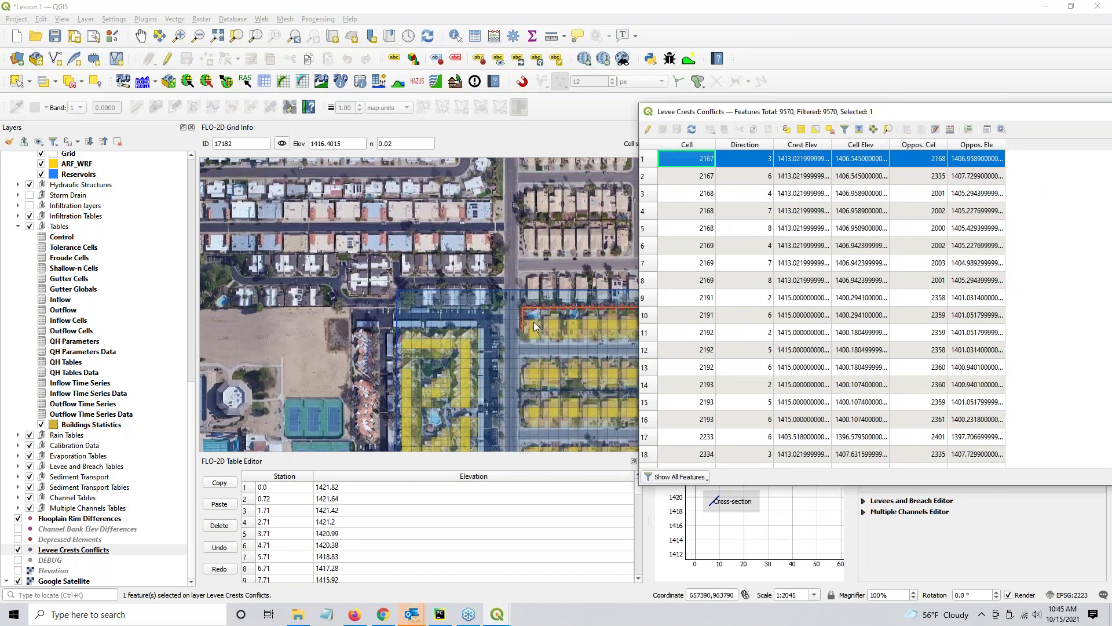
Step: Select the conflict record for cell 2167 in direction 6 and zoom the map to that location
{"action": "scroll", "coordinate": [534, 326], "scroll_direction": "up", "scroll_amount": 1}
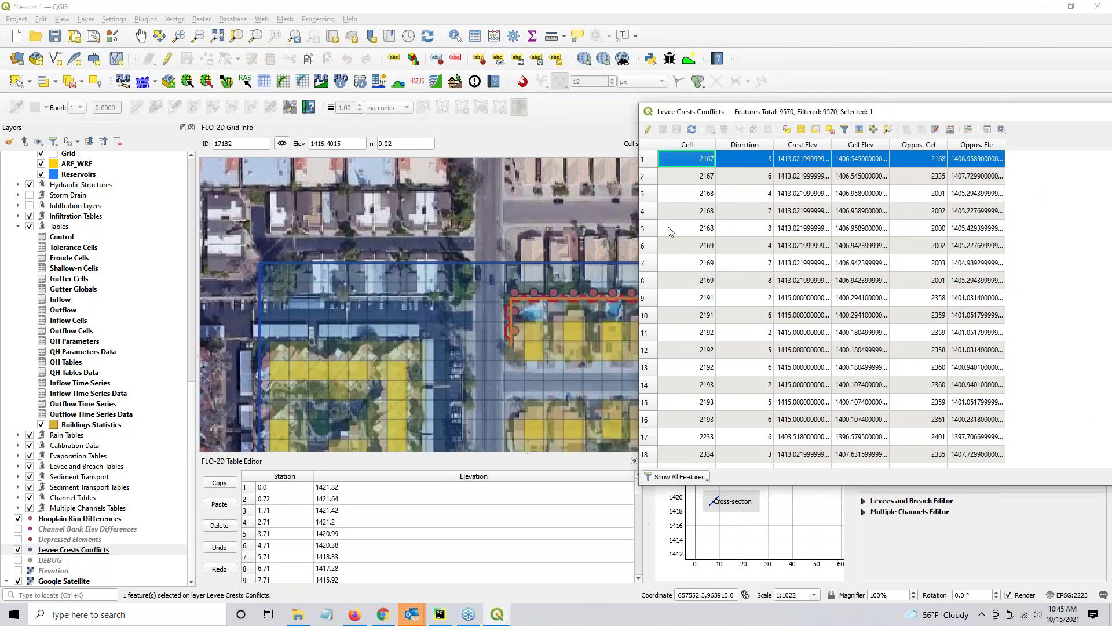
{"action": "left_click", "coordinate": [671, 174]}
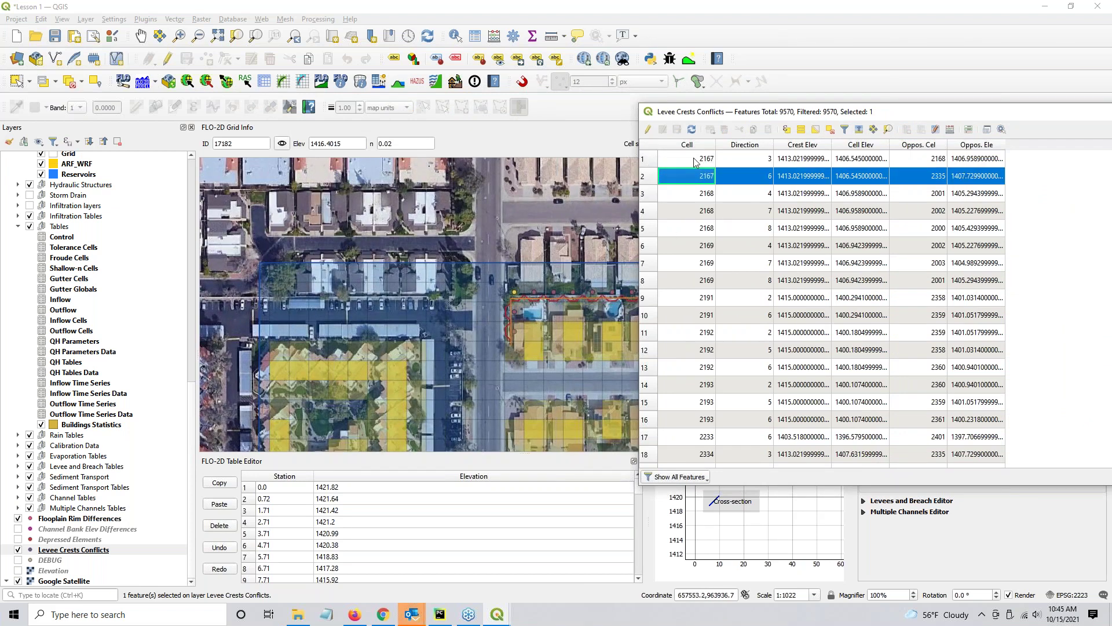
{"action": "left_click", "coordinate": [888, 129]}
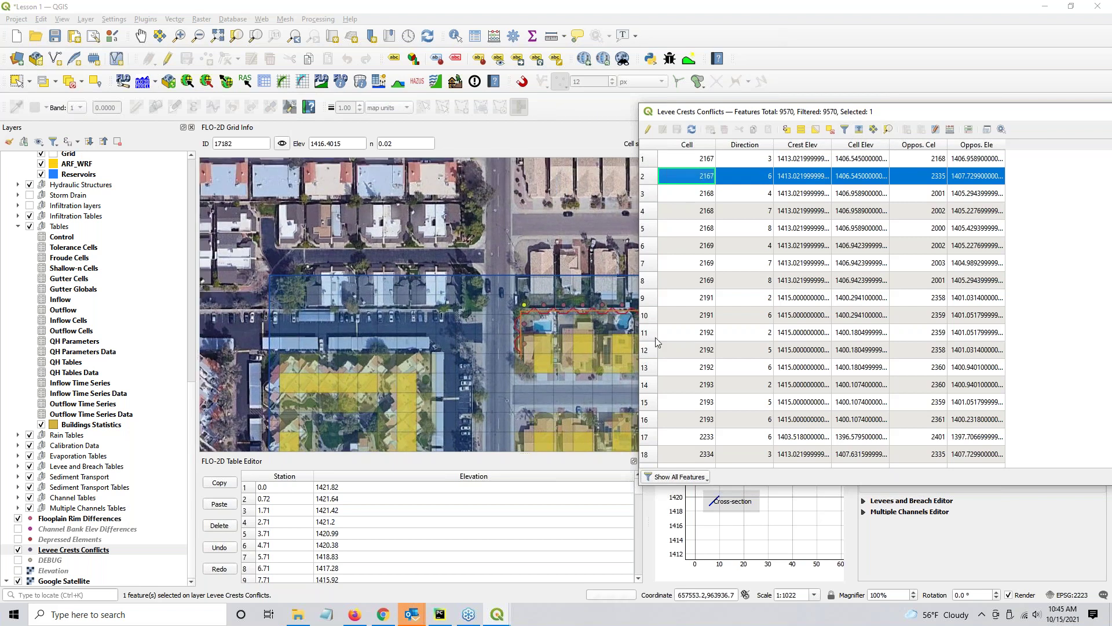
{"action": "scroll", "coordinate": [557, 310], "scroll_direction": "up", "scroll_amount": 3}
{"action": "scroll", "coordinate": [348, 298], "scroll_direction": "down", "scroll_amount": 2}
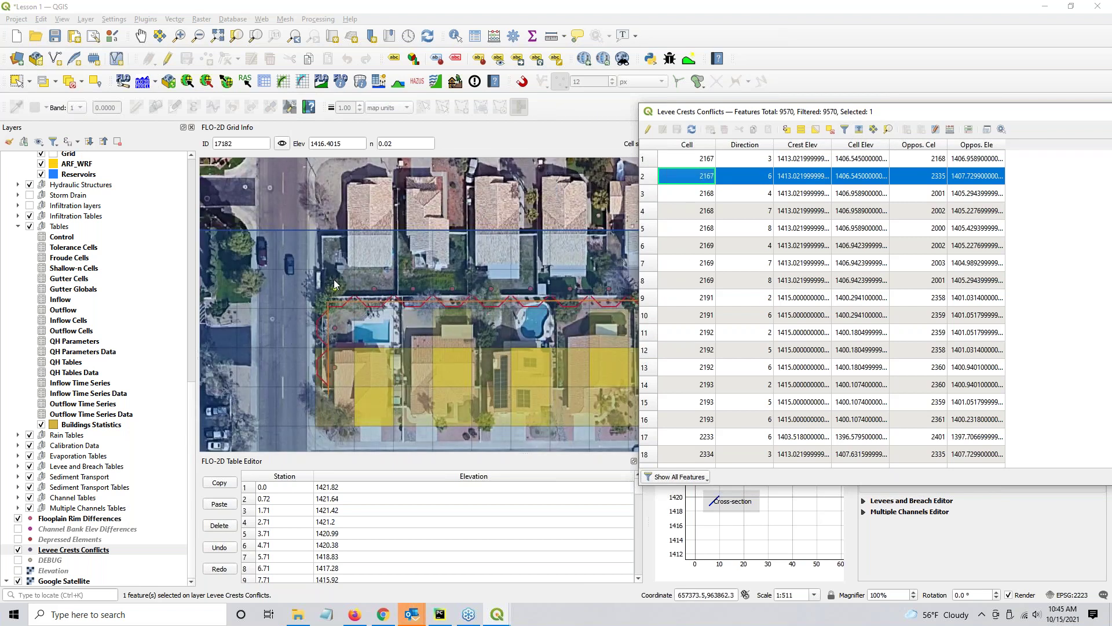
{"action": "scroll", "coordinate": [334, 284], "scroll_direction": "up", "scroll_amount": 1}
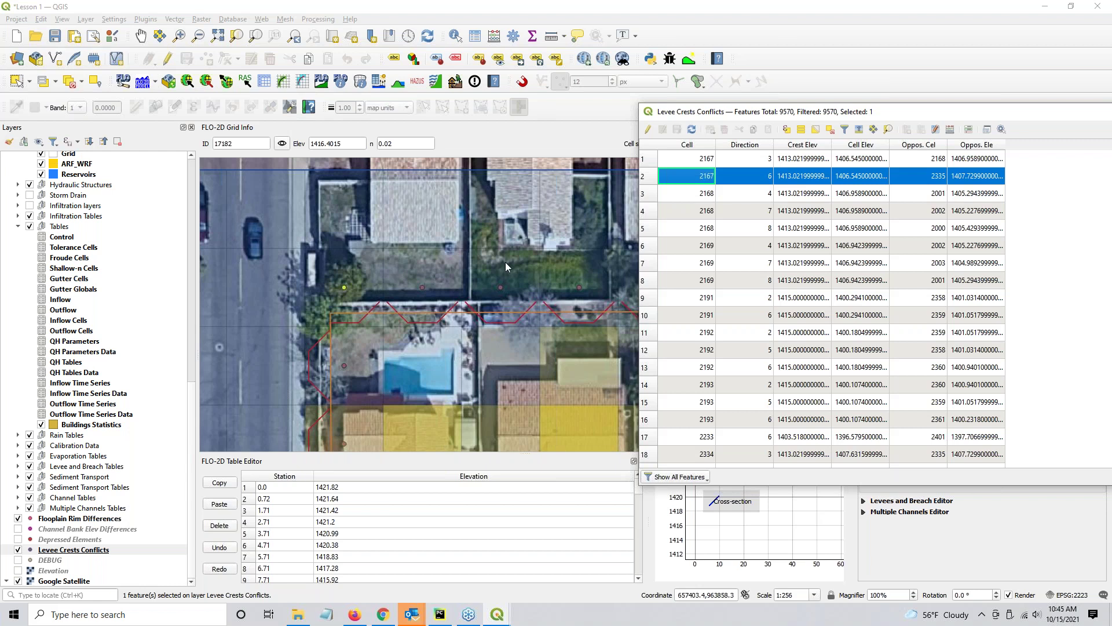
Step: Compare cell 2167's levee crest, cell and opposite-cell elevations in its conflict records with the grid info at that location
{"action": "left_click", "coordinate": [701, 177]}
{"action": "left_click", "coordinate": [789, 179]}
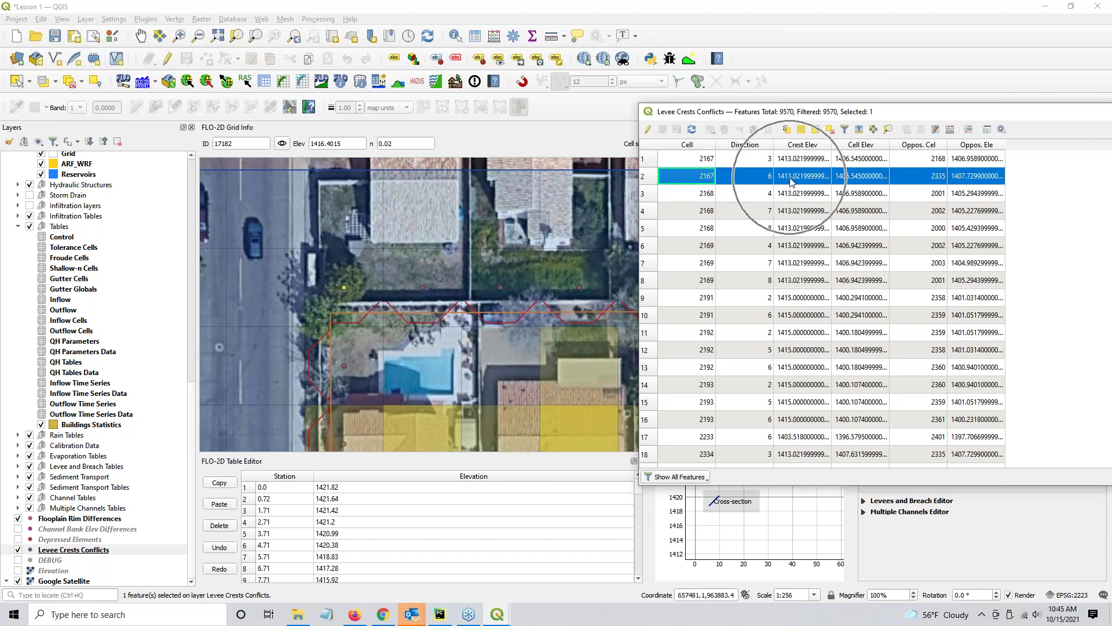
{"action": "left_click", "coordinate": [859, 177]}
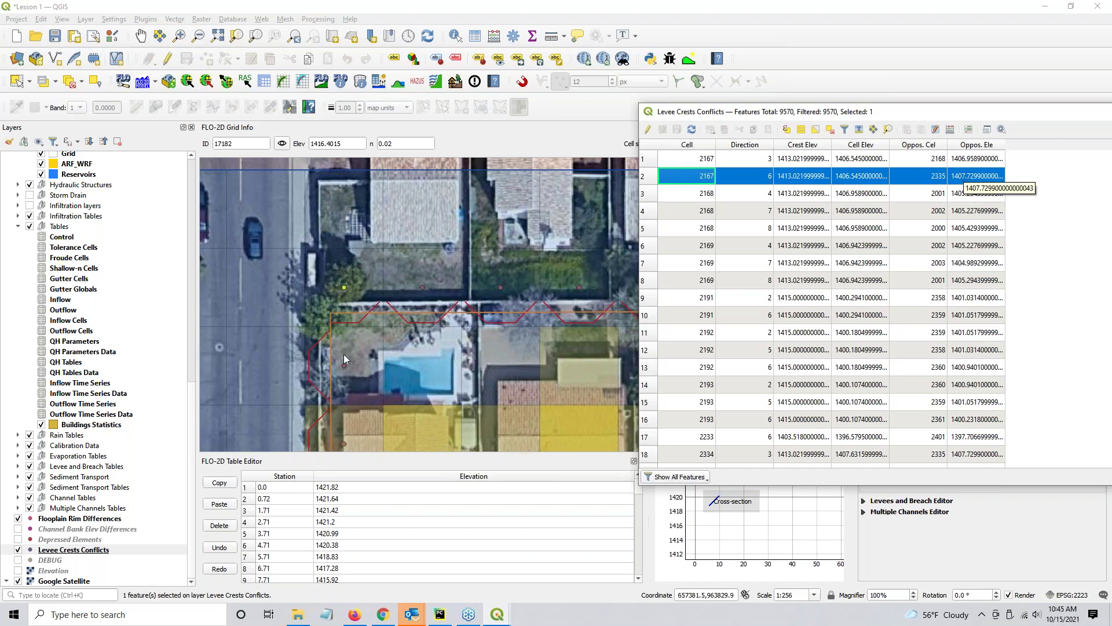
{"action": "left_click", "coordinate": [346, 323]}
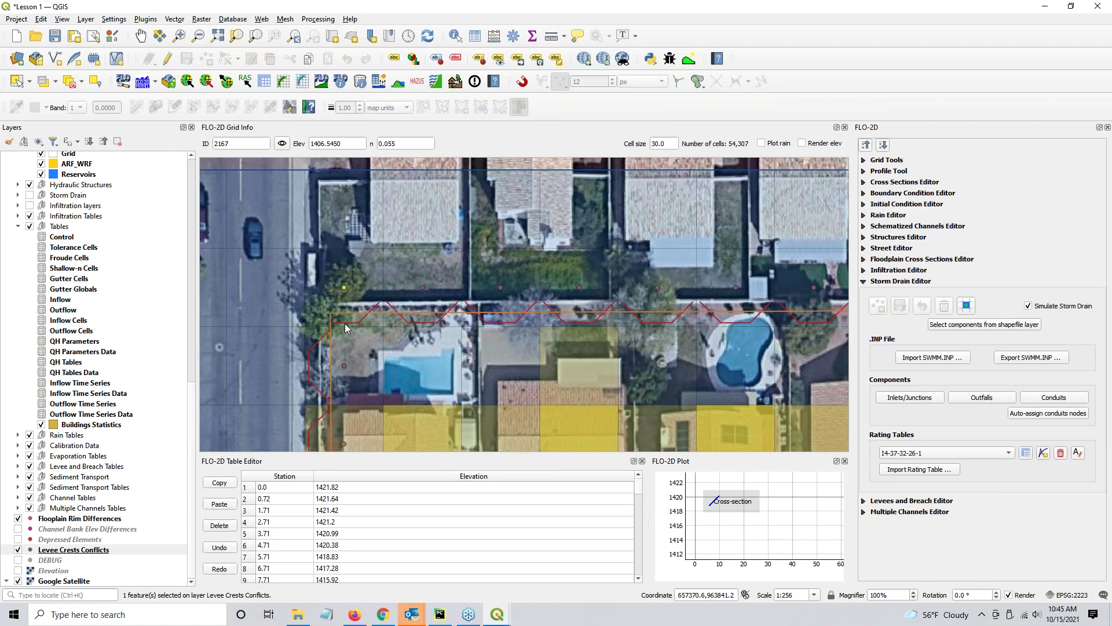
{"action": "key", "text": "alt+Tab"}
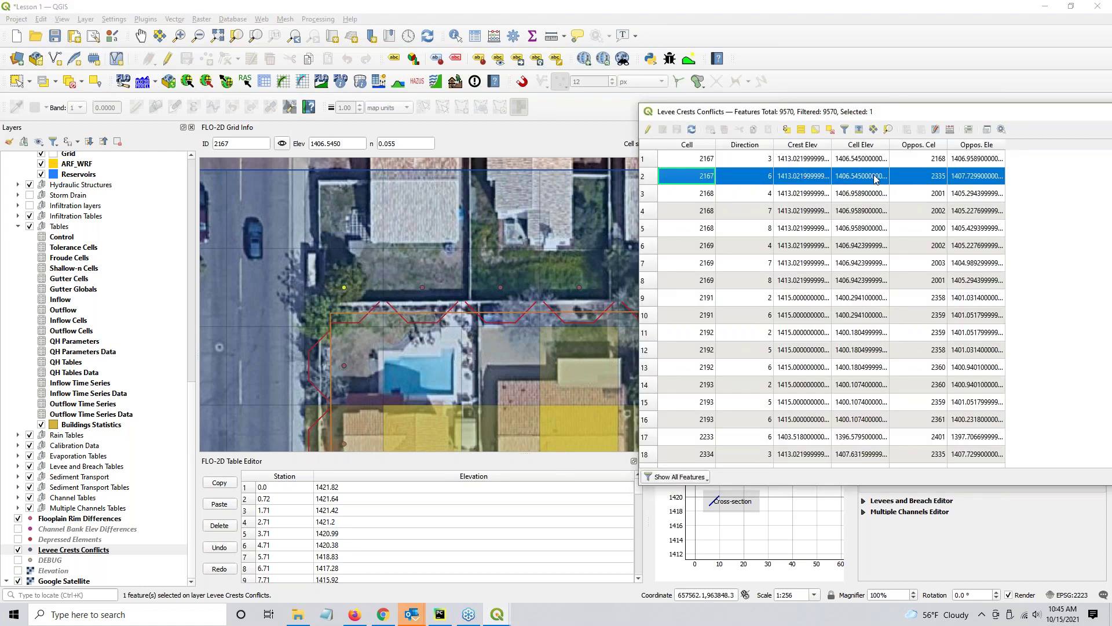
{"action": "left_click", "coordinate": [769, 179]}
{"action": "left_click", "coordinate": [659, 161]}
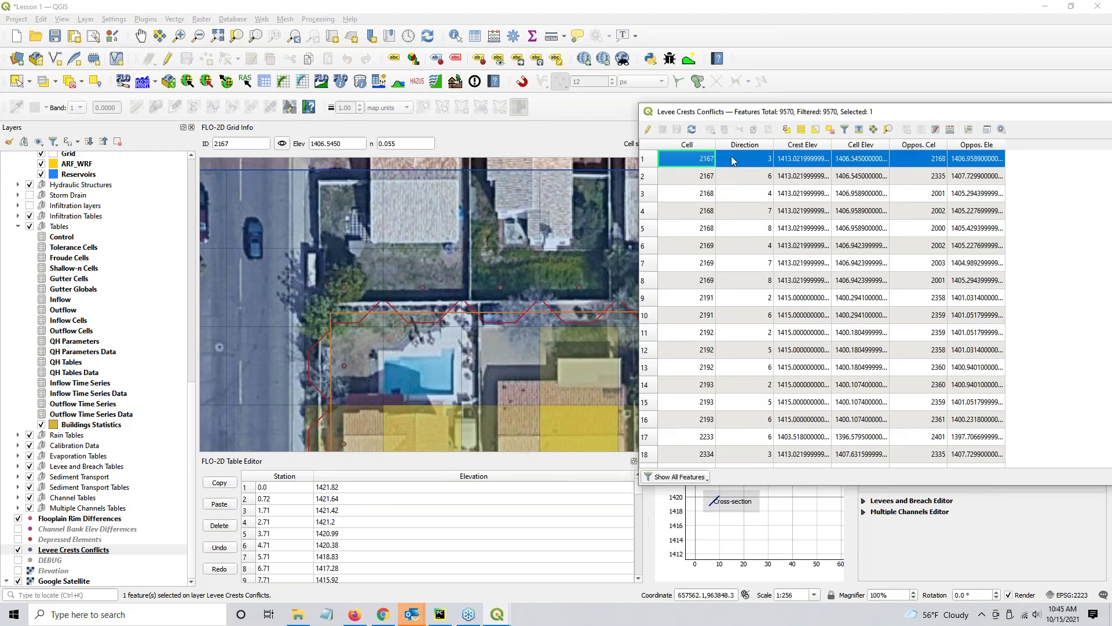
{"action": "left_click", "coordinate": [745, 152]}
Step: Turn on editing for the Levee Crests Conflicts table and add a decimal-number field named CellDiff
{"action": "double_click", "coordinate": [980, 117]}
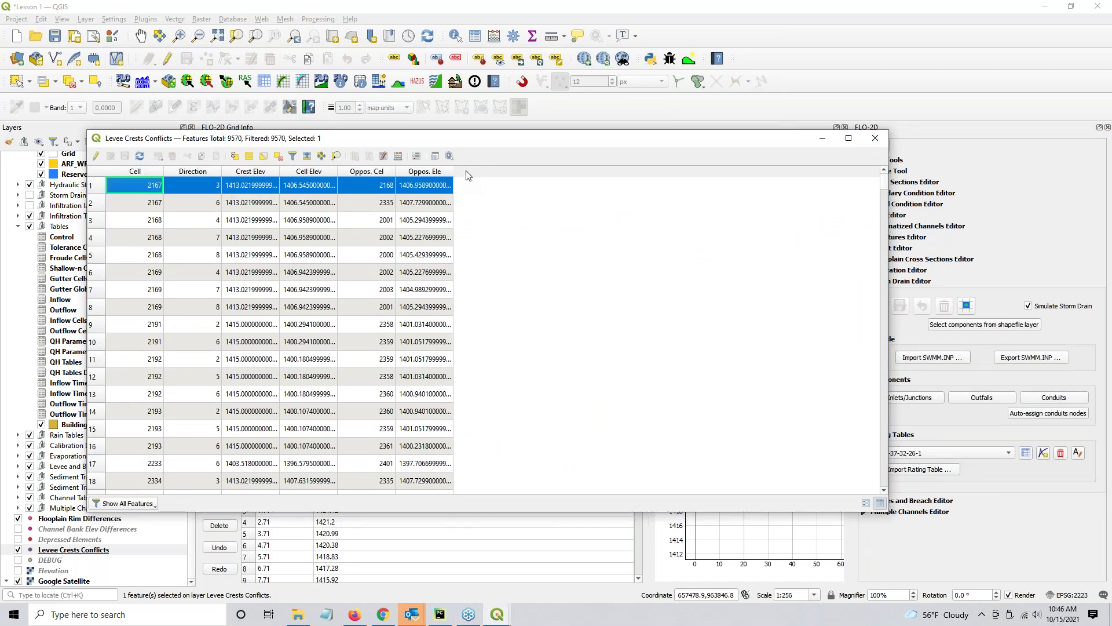
{"action": "left_click_drag", "start_coordinate": [469, 141], "coordinate": [485, 113]}
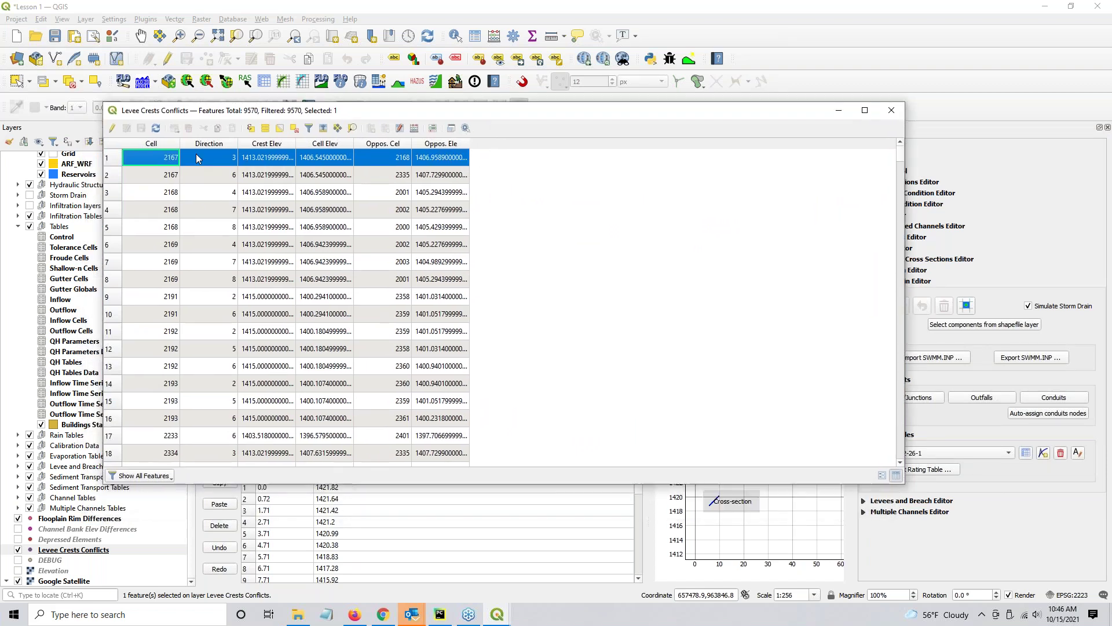
{"action": "left_click", "coordinate": [112, 128]}
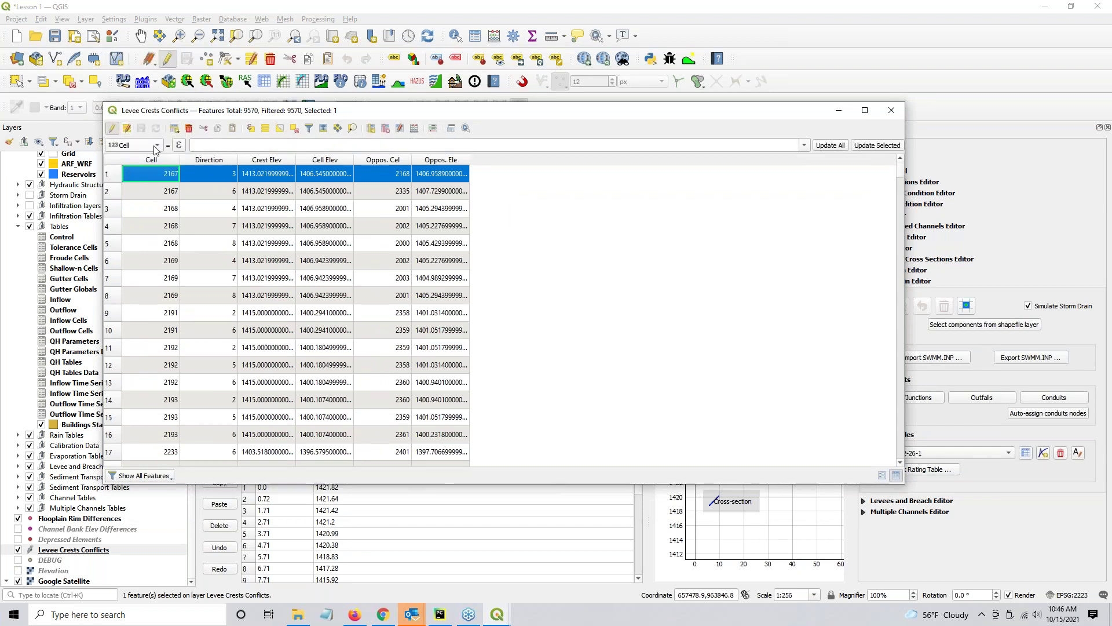
{"action": "left_click", "coordinate": [371, 128]}
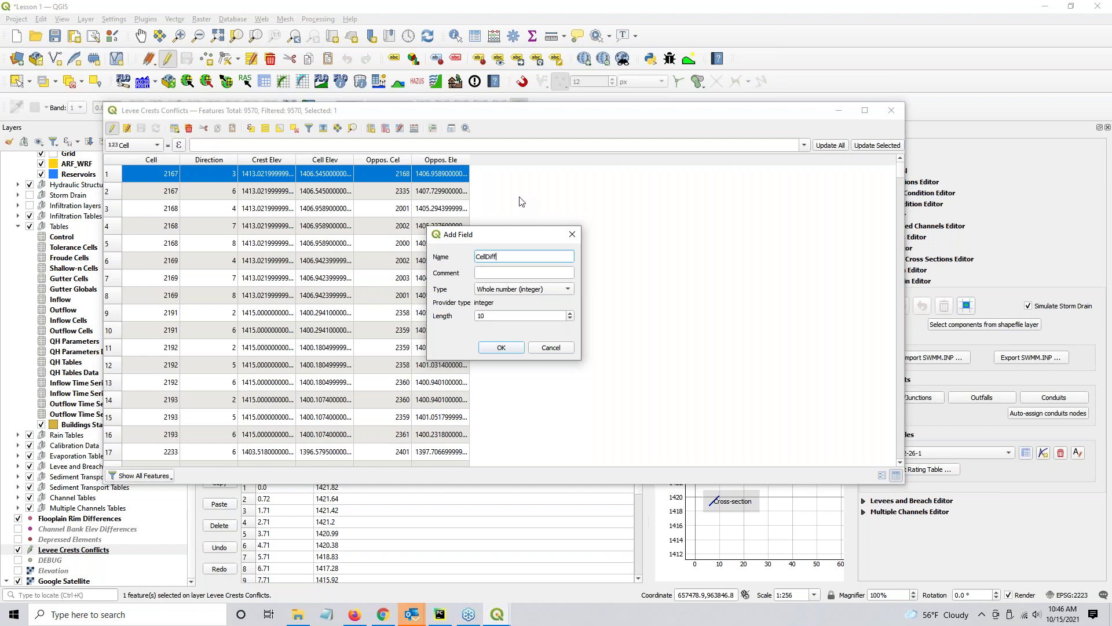
{"action": "left_click", "coordinate": [517, 289]}
{"action": "left_click", "coordinate": [509, 311]}
{"action": "left_click", "coordinate": [501, 348]}
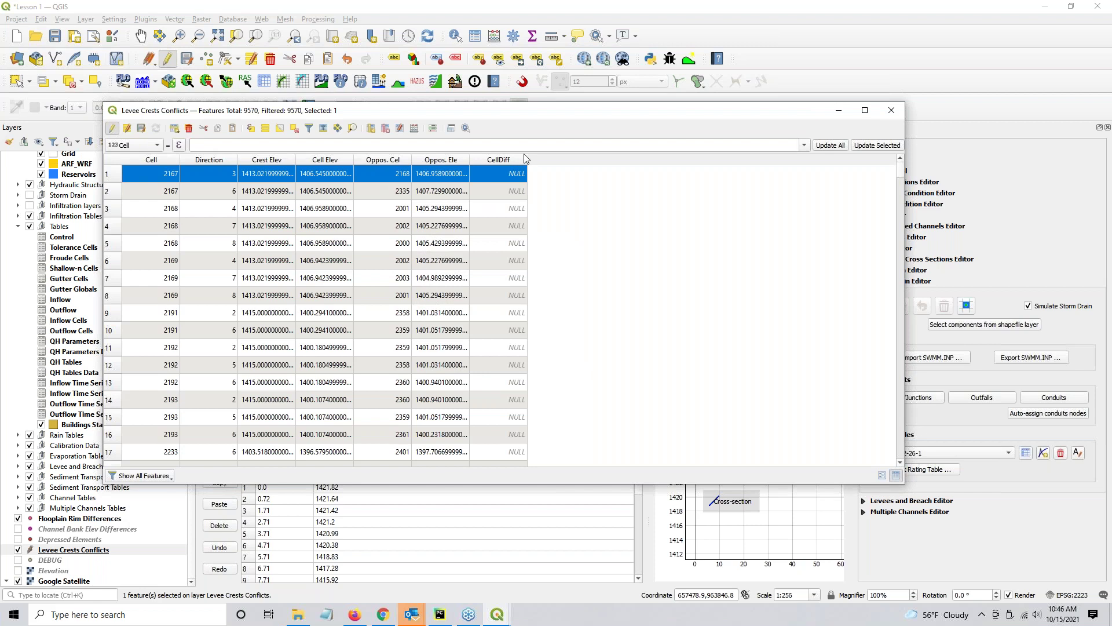
Step: Add a decimal-number field named OppCellDif with length 10 and precision 3 to the Levee Crests Conflicts table
{"action": "left_click", "coordinate": [372, 129]}
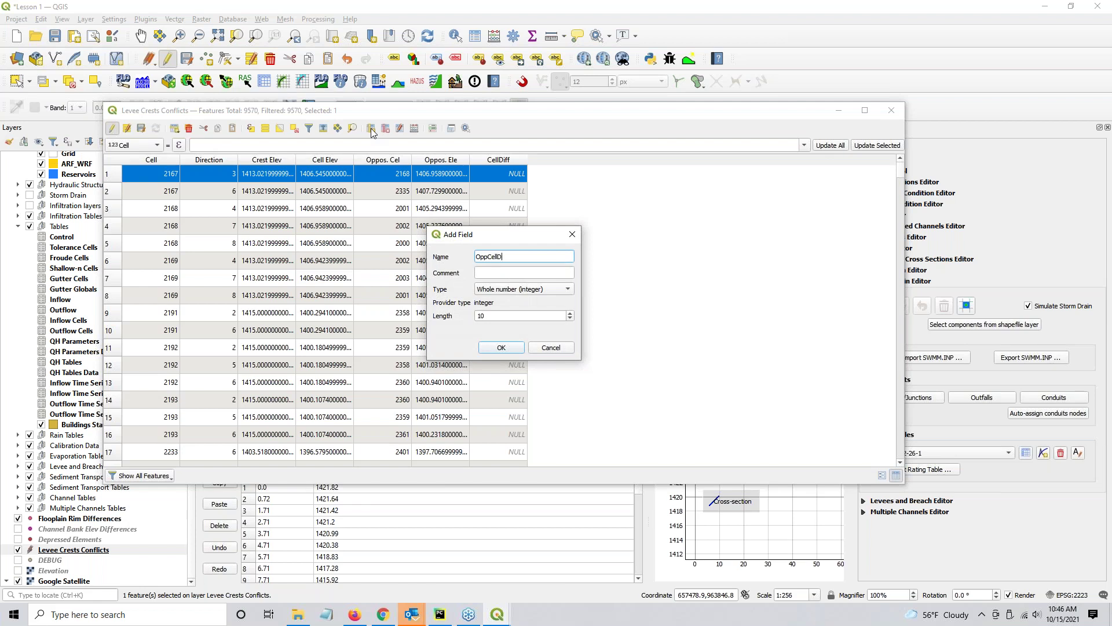
{"action": "left_click", "coordinate": [500, 289]}
{"action": "left_click", "coordinate": [500, 314]}
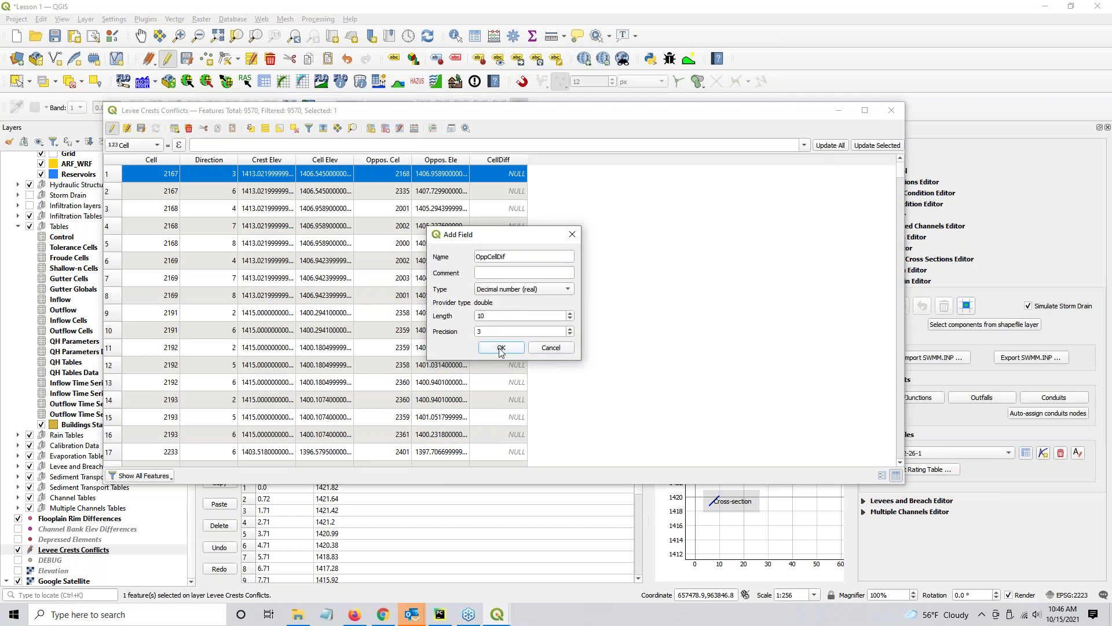
{"action": "left_click", "coordinate": [501, 347]}
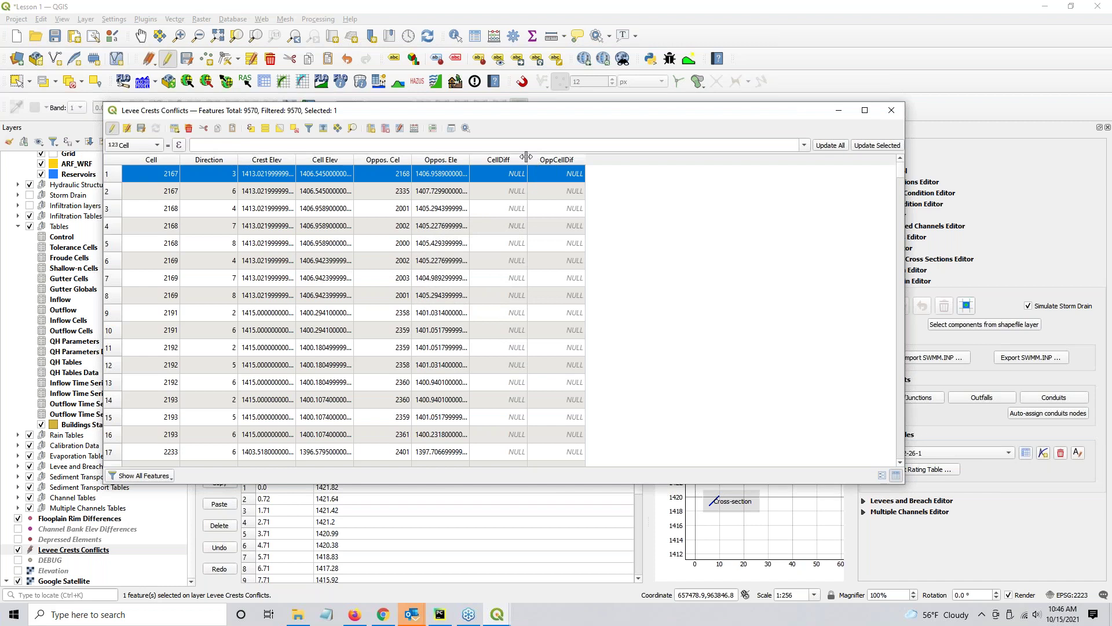
Step: Sort the conflict records by CellDiff and choose CellDiff as the field to calculate
{"action": "left_click", "coordinate": [508, 161]}
{"action": "left_click", "coordinate": [132, 149]}
{"action": "left_click", "coordinate": [143, 218]}
{"action": "left_click", "coordinate": [226, 143]}
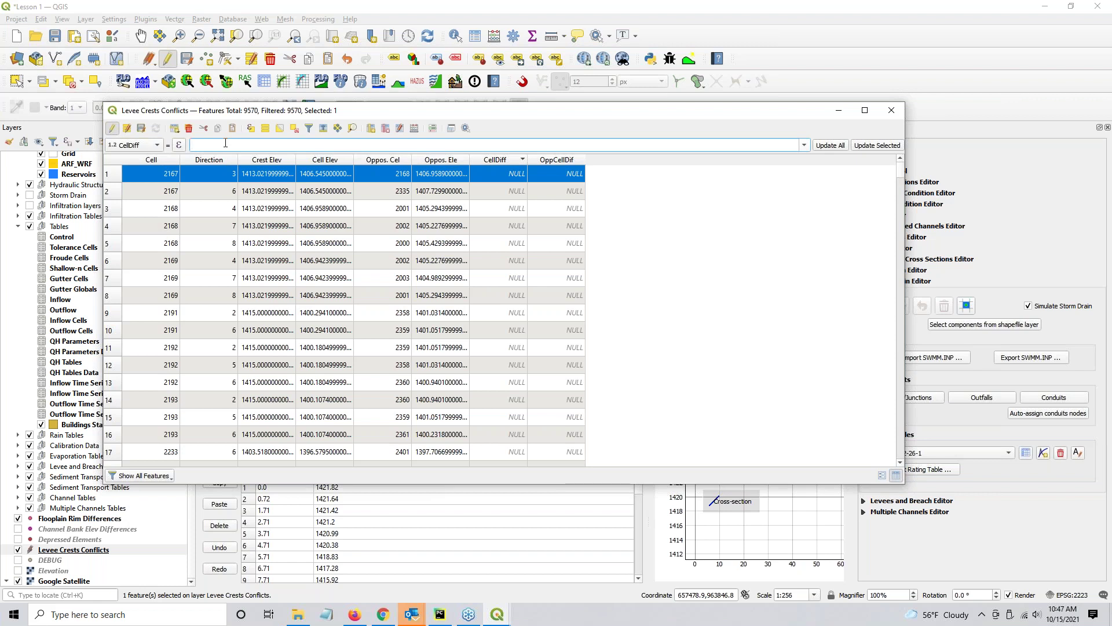
{"action": "left_click", "coordinate": [804, 145]}
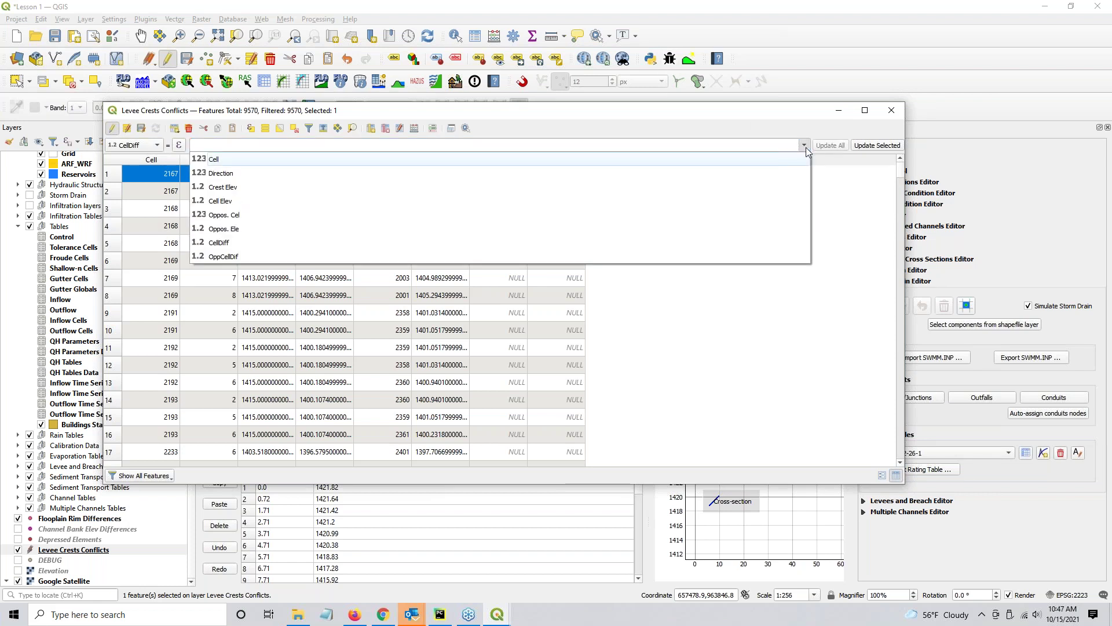
{"action": "left_click", "coordinate": [785, 188]}
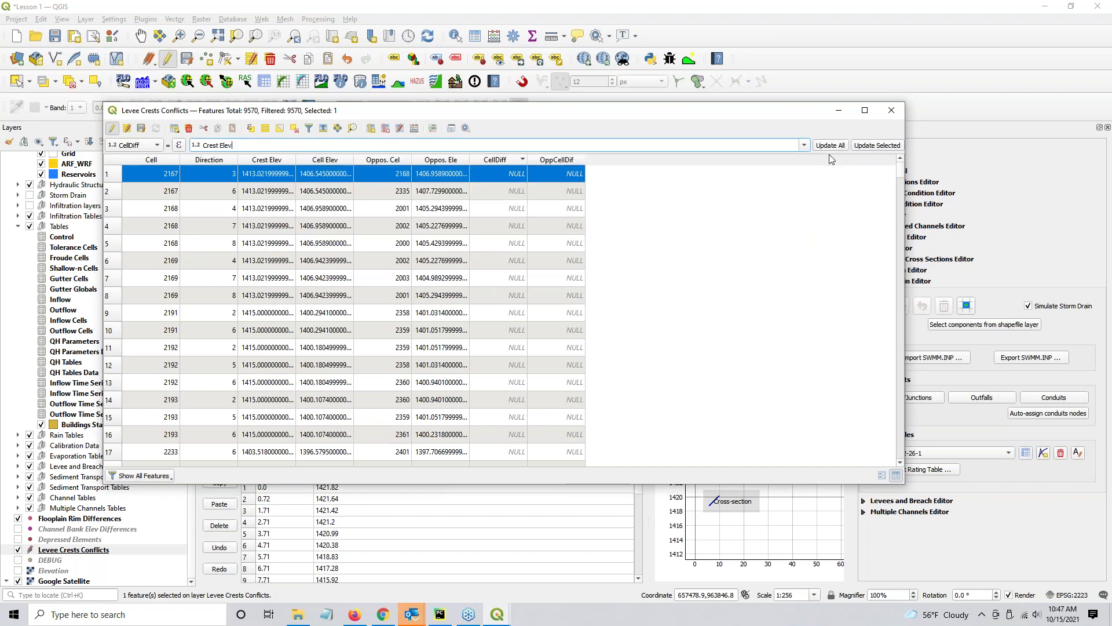
{"action": "type", "text": "-"}
{"action": "left_click", "coordinate": [804, 146]}
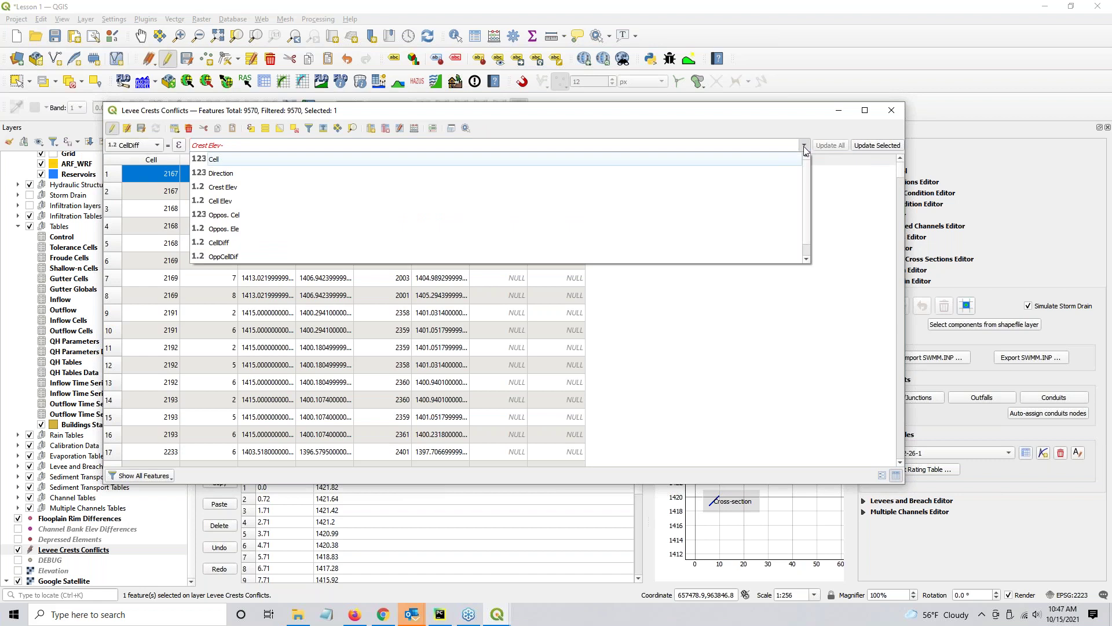
{"action": "left_click", "coordinate": [757, 208]}
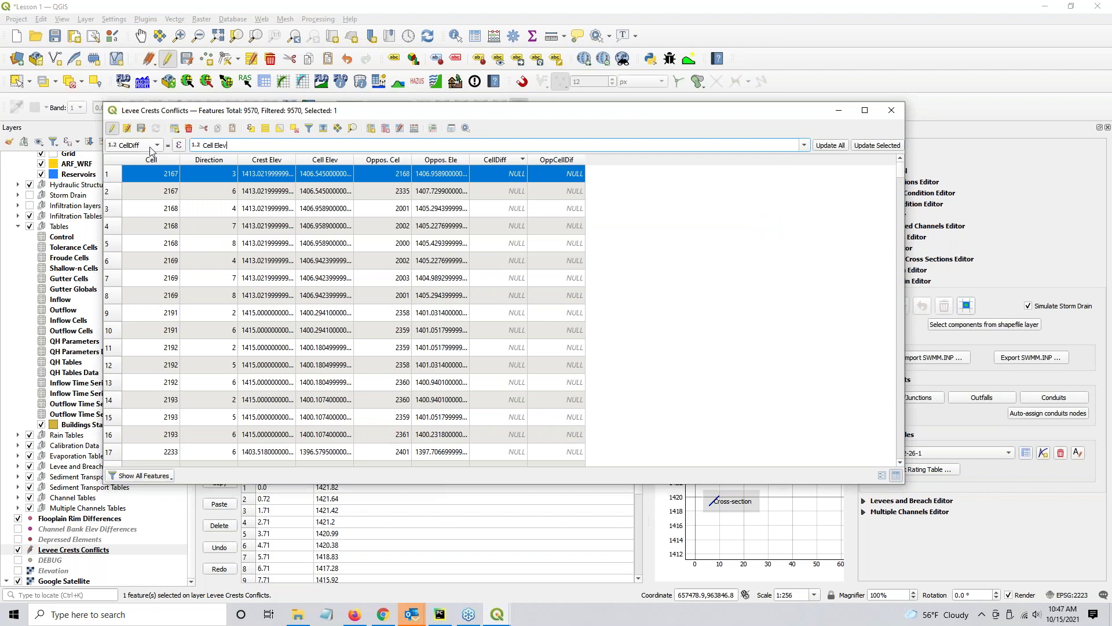
Step: Fill CellDiff for all records with the expression "Crest Elev" - "Cell Elev"
{"action": "left_click", "coordinate": [179, 145]}
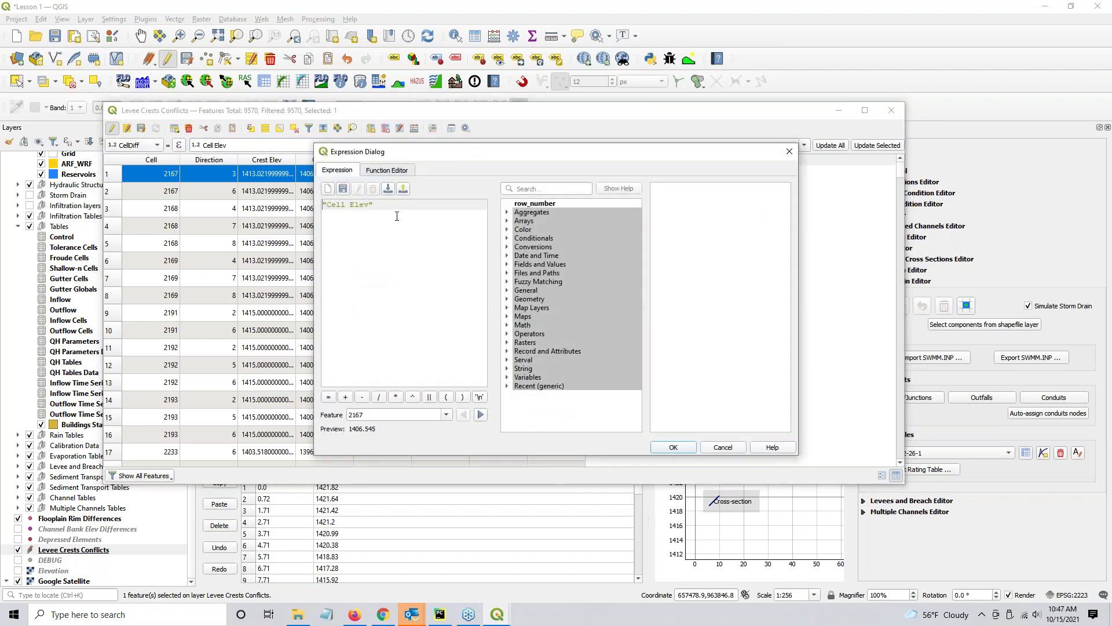
{"action": "left_click_drag", "start_coordinate": [402, 210], "coordinate": [279, 214]}
{"action": "left_click_drag", "start_coordinate": [376, 204], "coordinate": [243, 204]}
{"action": "key", "text": "BackSpace"}
{"action": "left_click", "coordinate": [507, 265]}
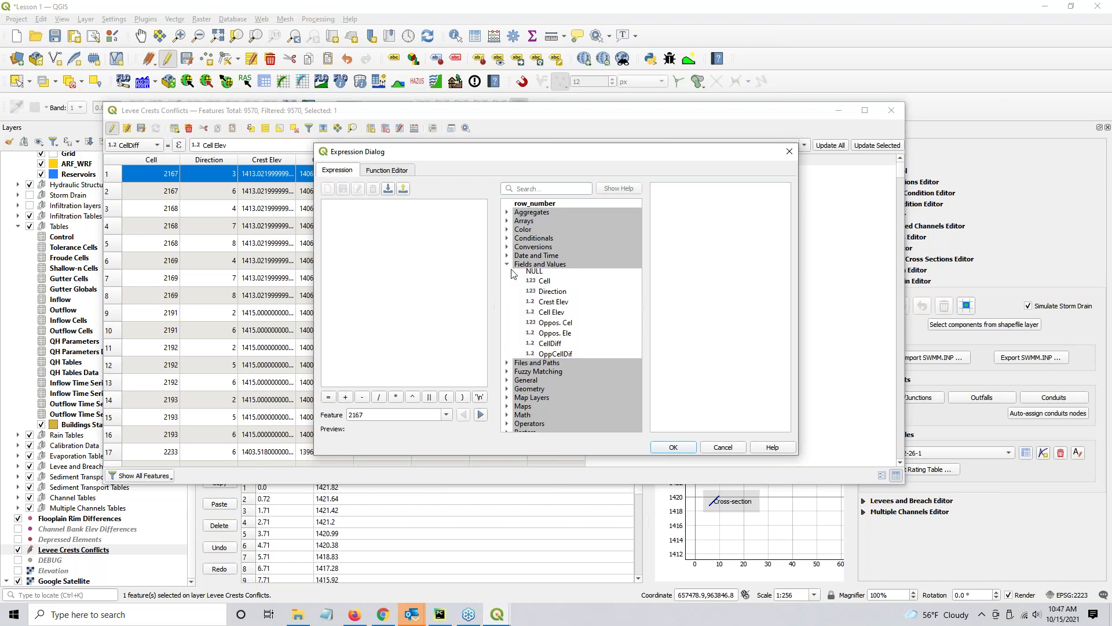
{"action": "double_click", "coordinate": [554, 303]}
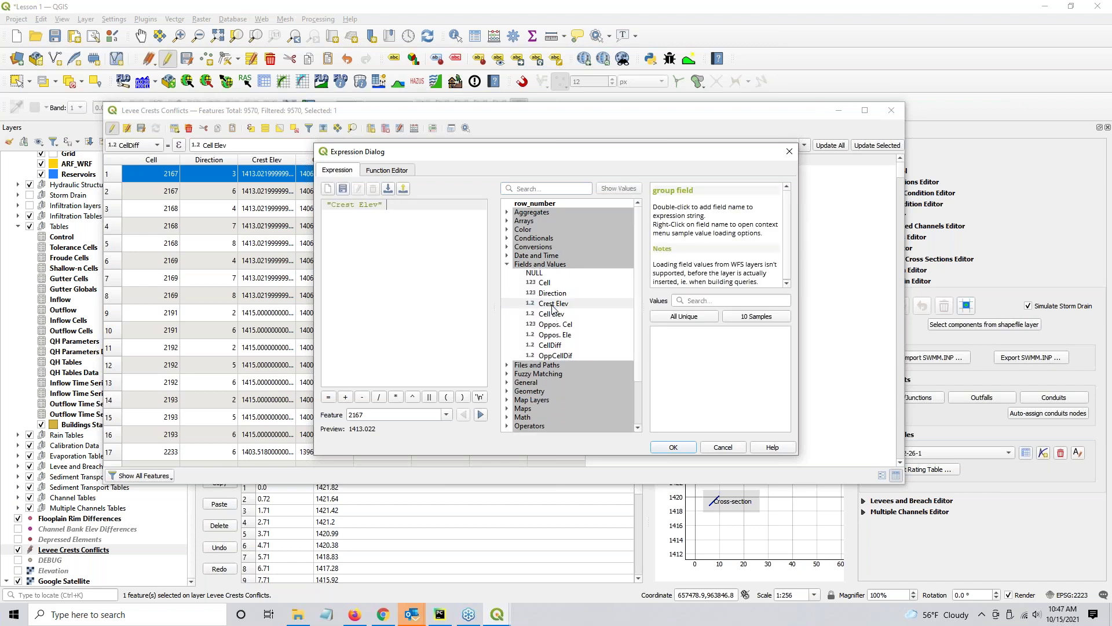
{"action": "type", "text": "-"}
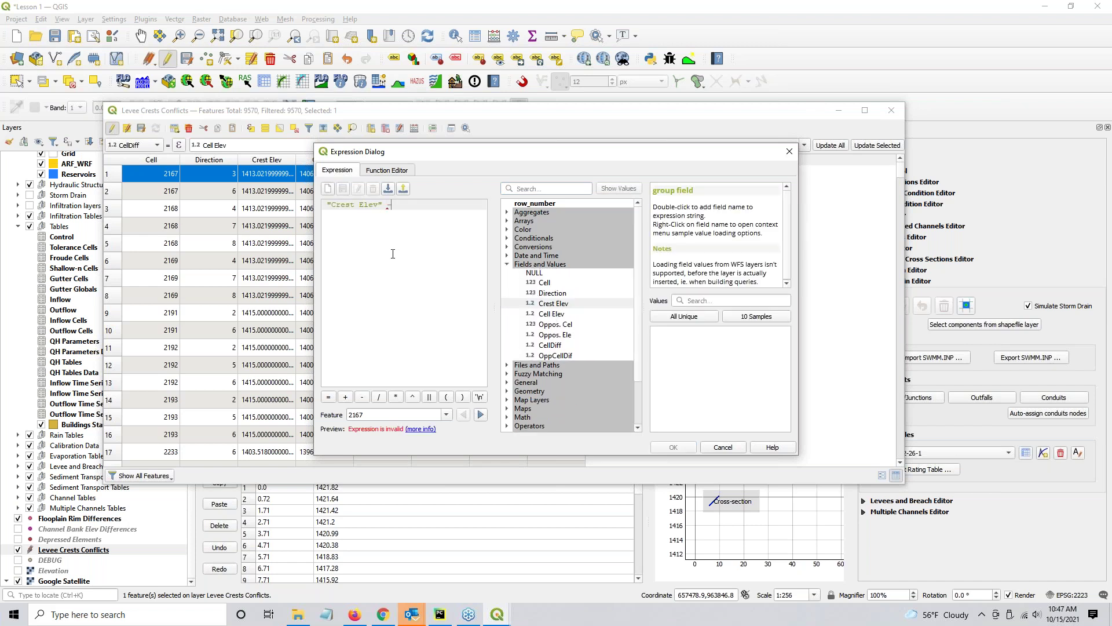
{"action": "double_click", "coordinate": [552, 313]}
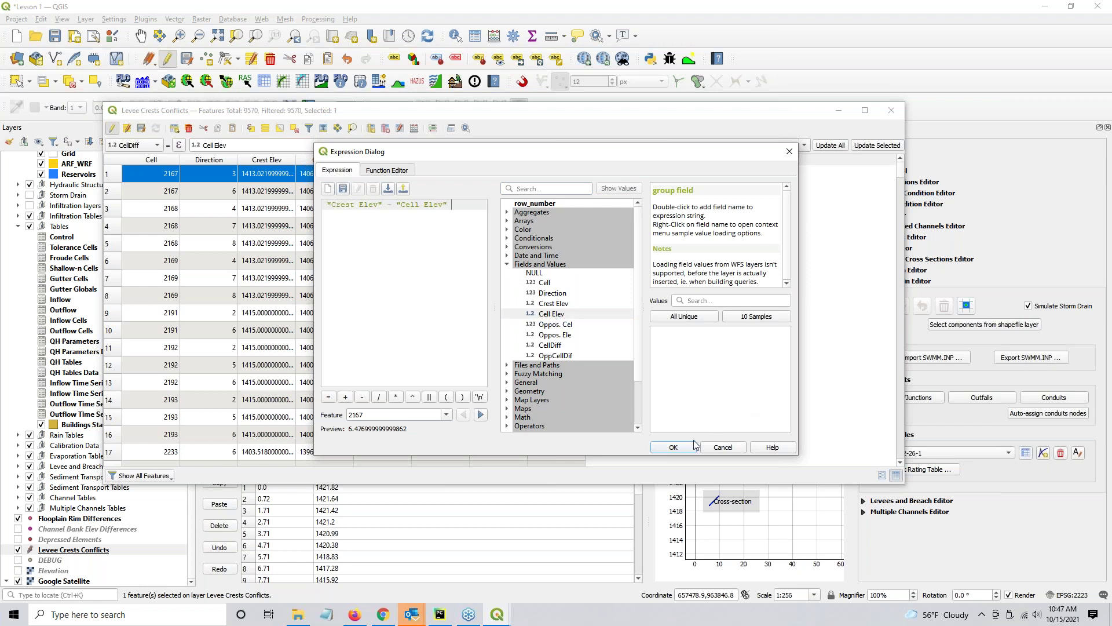
{"action": "left_click", "coordinate": [673, 447]}
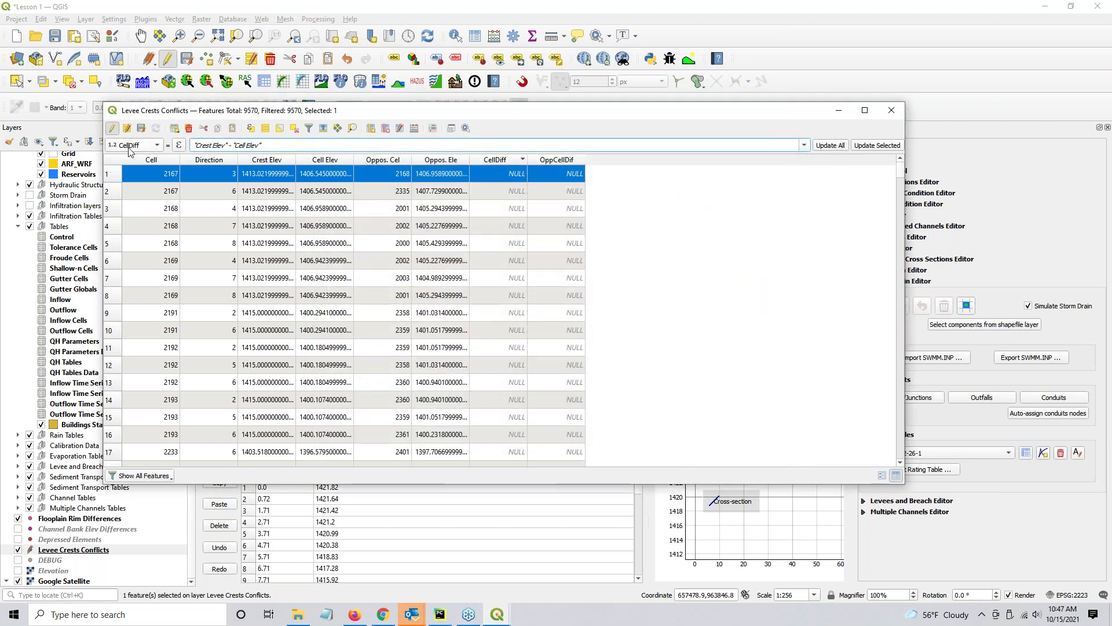
{"action": "key", "text": "ctrl"}
{"action": "left_click", "coordinate": [828, 146]}
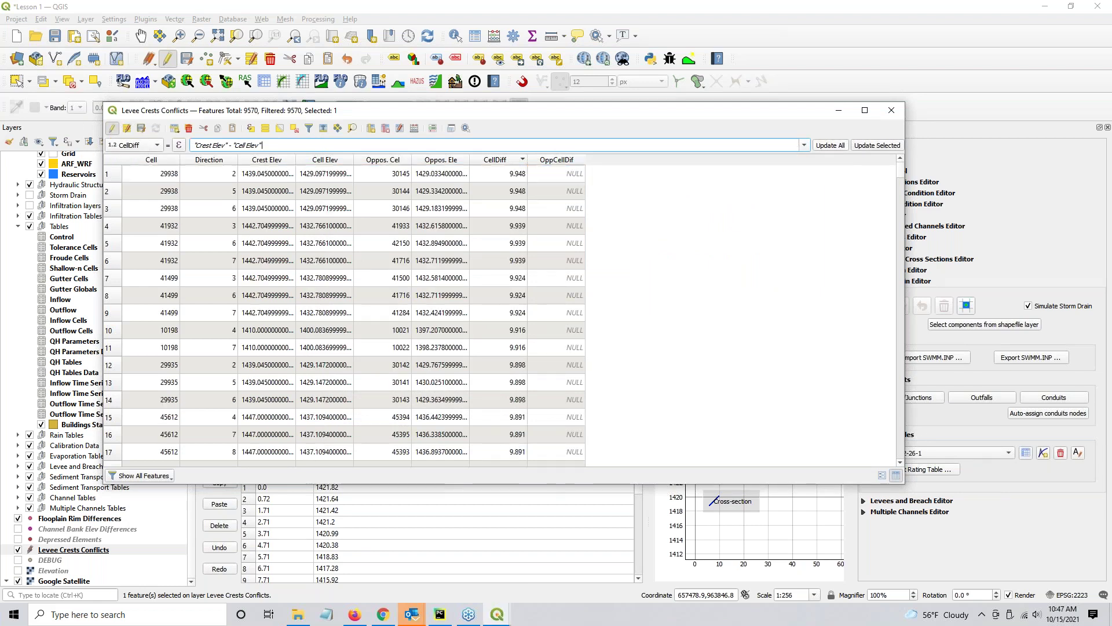
Step: Fill OppCellDif for all records with "Crest Elev" - "Oppos. Ele", then save the table edits and stop editing
{"action": "left_click", "coordinate": [124, 149]}
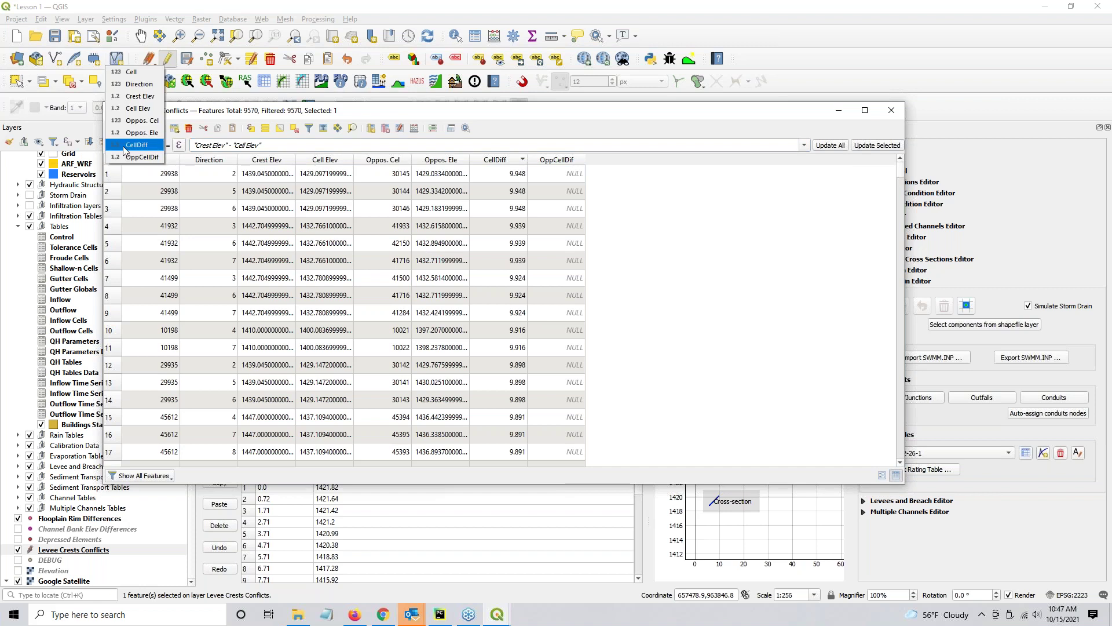
{"action": "left_click", "coordinate": [128, 157]}
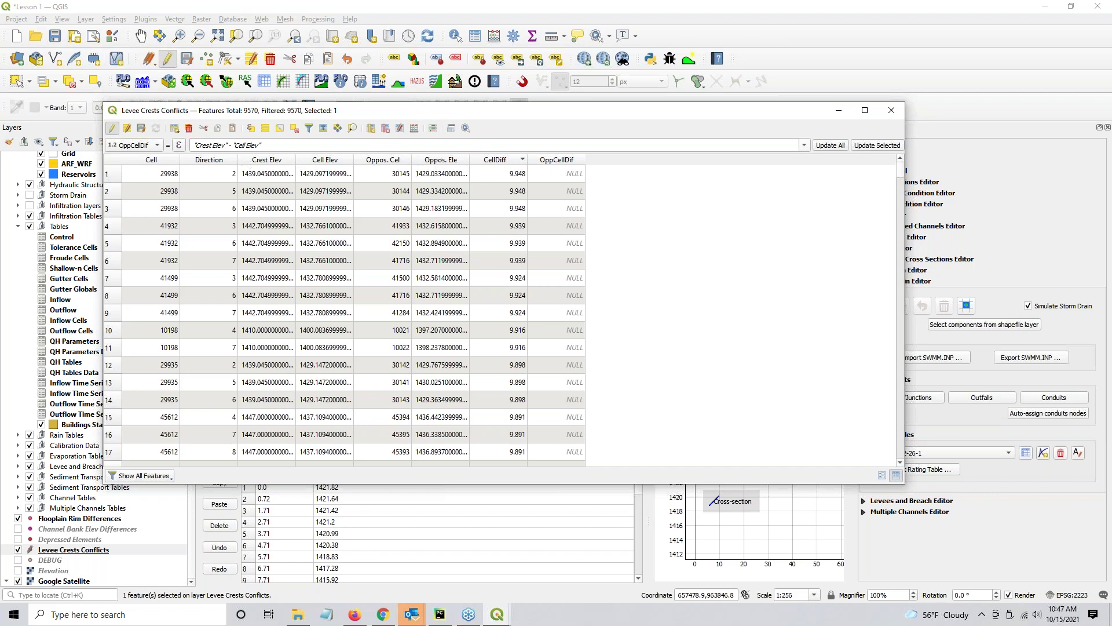
{"action": "left_click", "coordinate": [324, 146]}
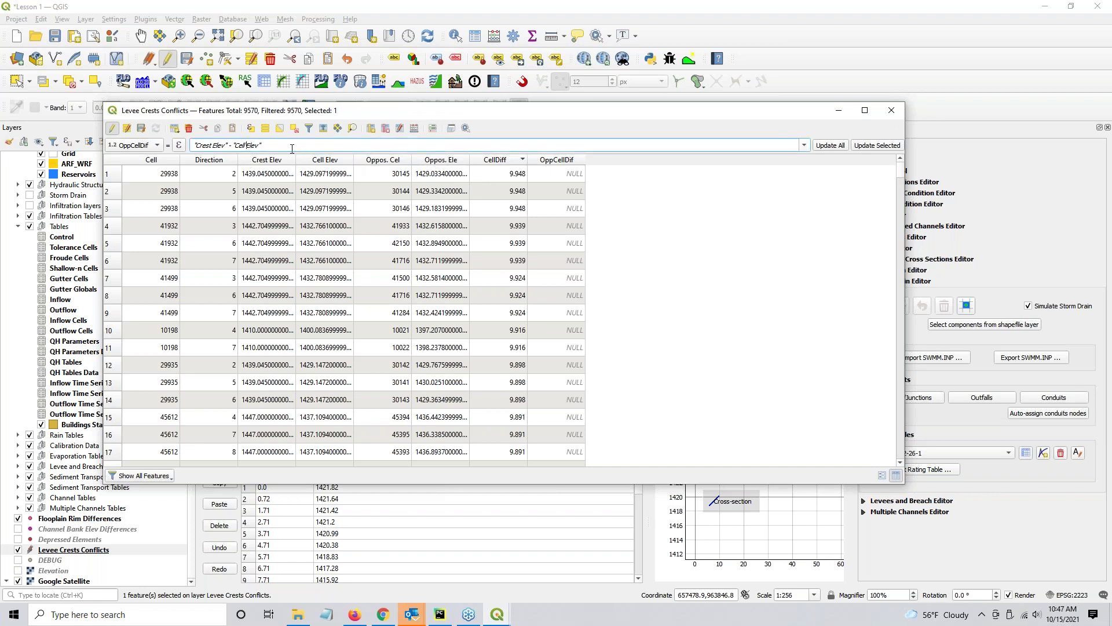
{"action": "key", "text": "Delete"}
{"action": "key", "text": "Delete"}
{"action": "key", "text": "Delete"}
{"action": "key", "text": "Delete"}
{"action": "key", "text": "Delete"}
{"action": "key", "text": "Delete"}
{"action": "key", "text": "Delete"}
{"action": "left_click", "coordinate": [830, 146]}
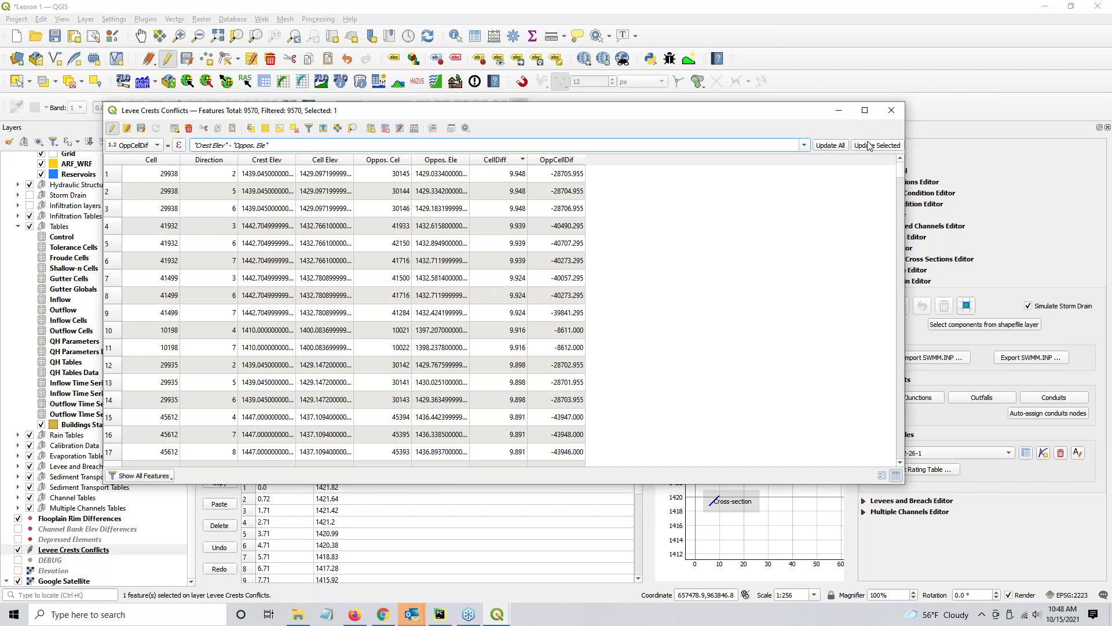
{"action": "left_click", "coordinate": [830, 146]}
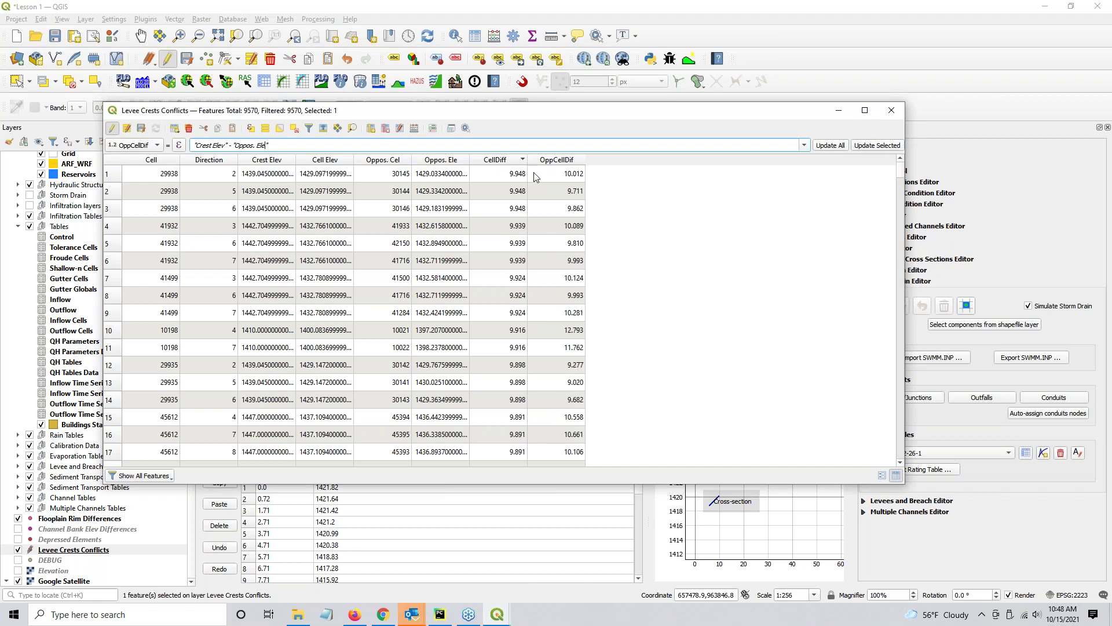
{"action": "left_click", "coordinate": [141, 128]}
{"action": "left_click", "coordinate": [107, 133]}
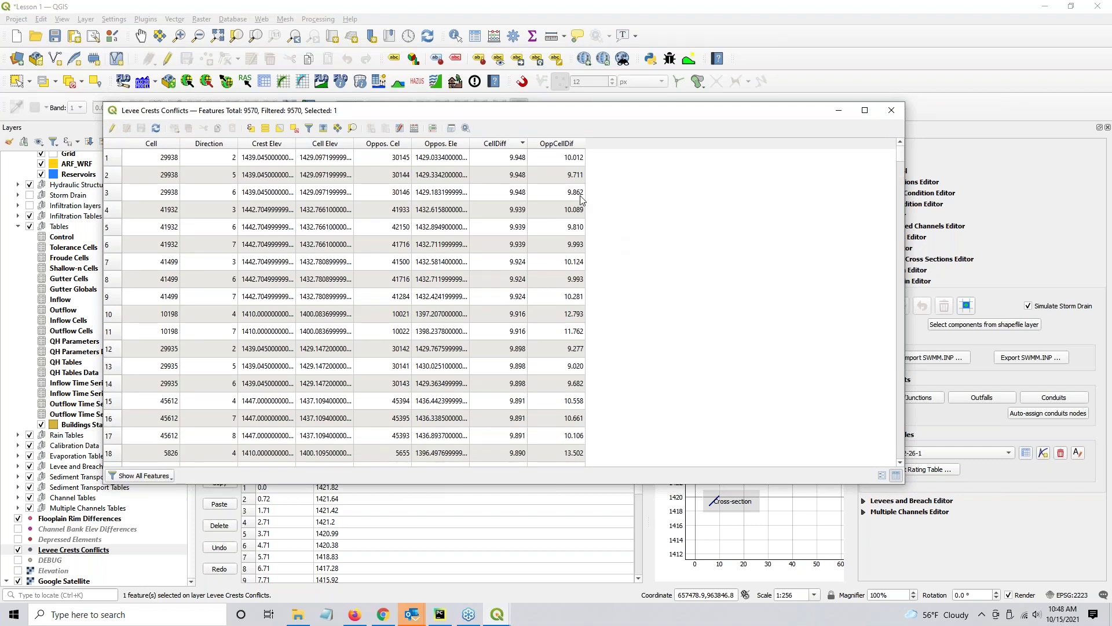
Step: Sort the conflicts by ascending CellDiff, select the first record for cell 17039 and uncover the map
{"action": "left_click", "coordinate": [501, 145]}
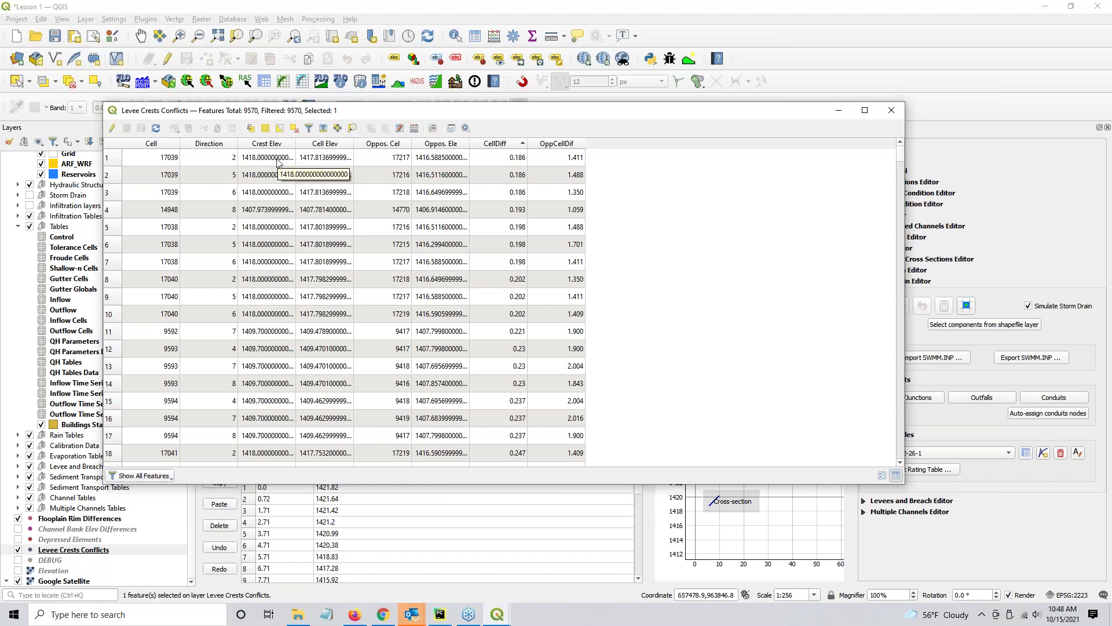
{"action": "left_click", "coordinate": [120, 160]}
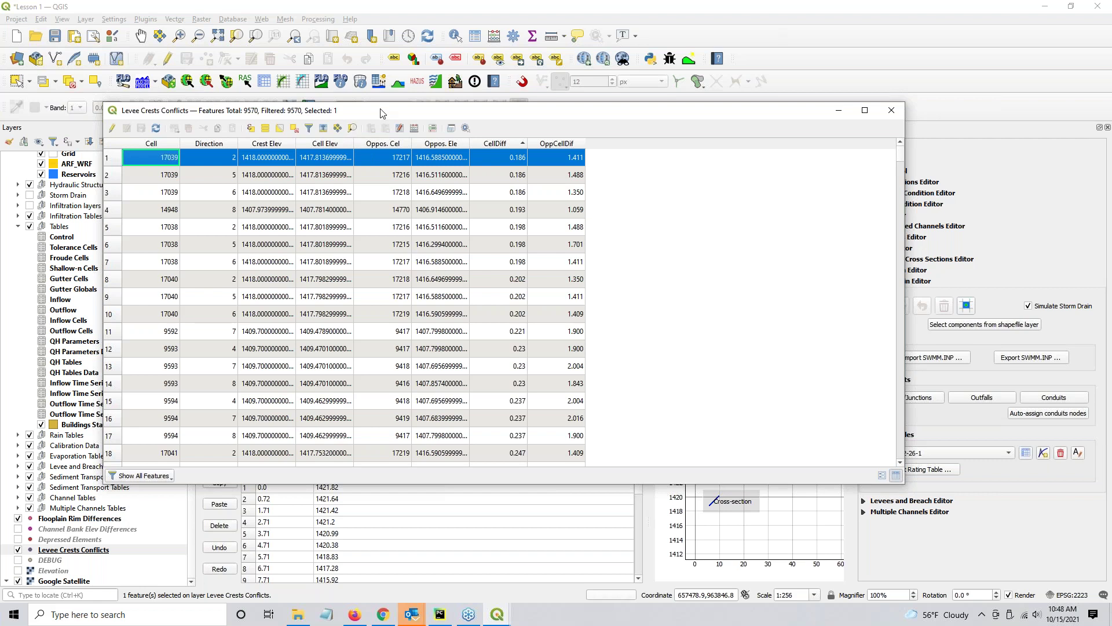
{"action": "left_click_drag", "start_coordinate": [403, 113], "coordinate": [1101, 115]}
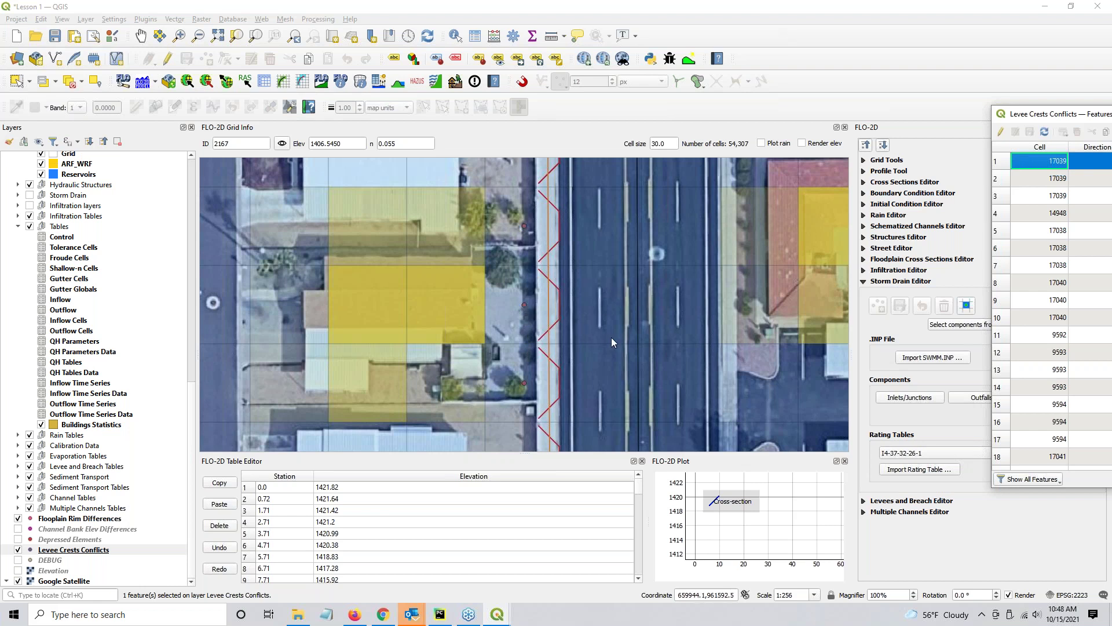
Step: Examine the levee lines along the main road and its neighbouring blocks on the map
{"action": "scroll", "coordinate": [631, 306], "scroll_direction": "down", "scroll_amount": 1}
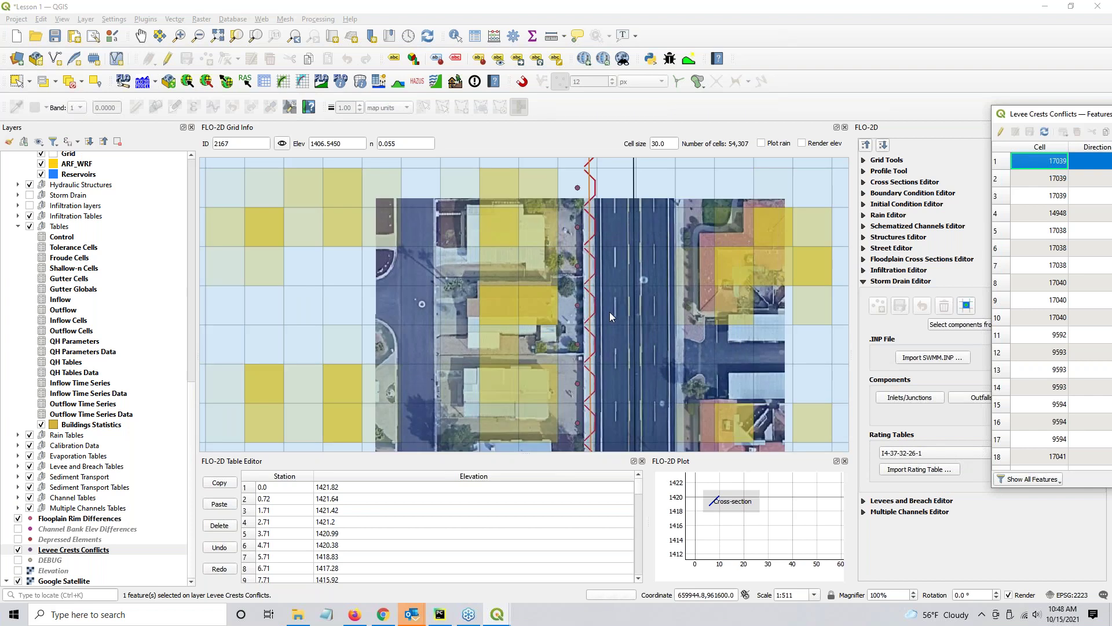
{"action": "left_click_drag", "start_coordinate": [606, 312], "coordinate": [479, 300]}
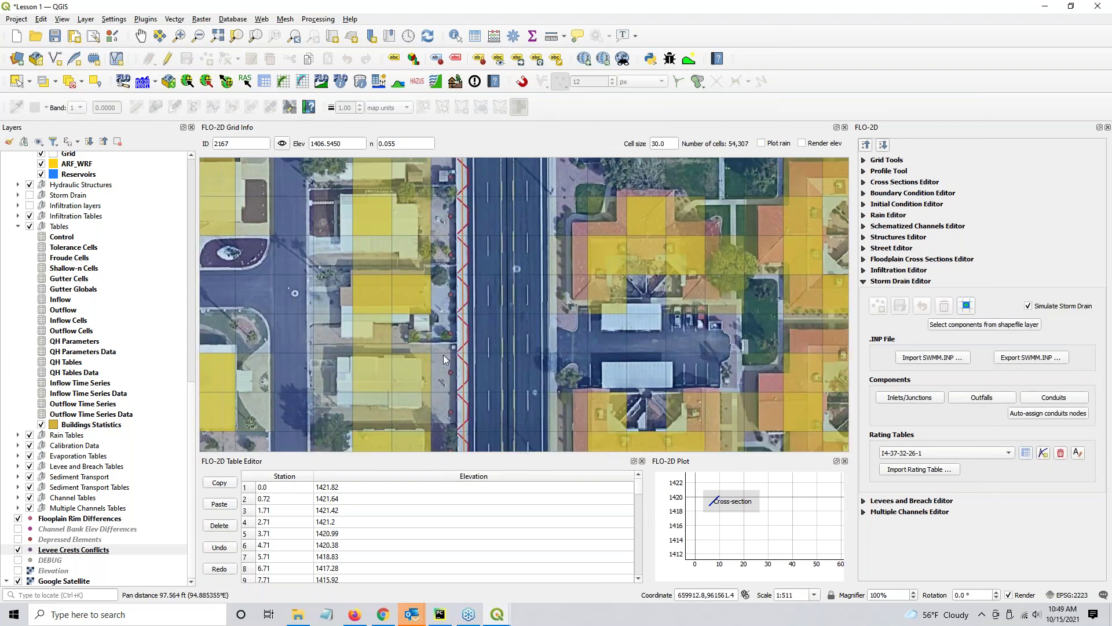
{"action": "scroll", "coordinate": [465, 283], "scroll_direction": "down", "scroll_amount": 1}
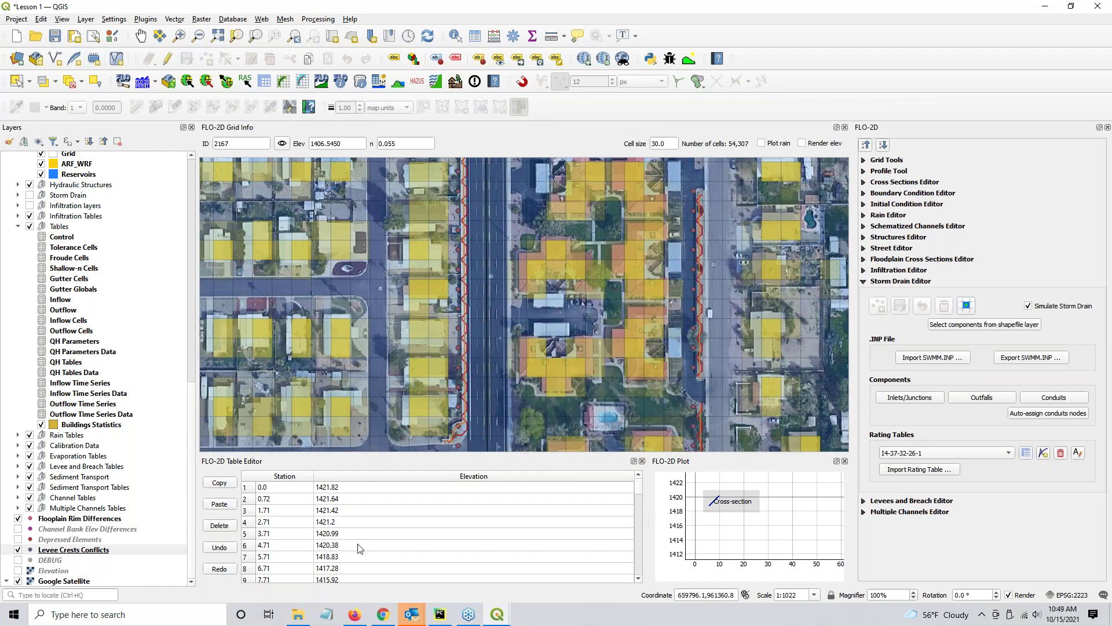
Step: Switch to Google Earth in Chrome and compare its imagery around N 16th St & E Bell Rd with the levee lines on the QGIS map
{"action": "left_click", "coordinate": [382, 615]}
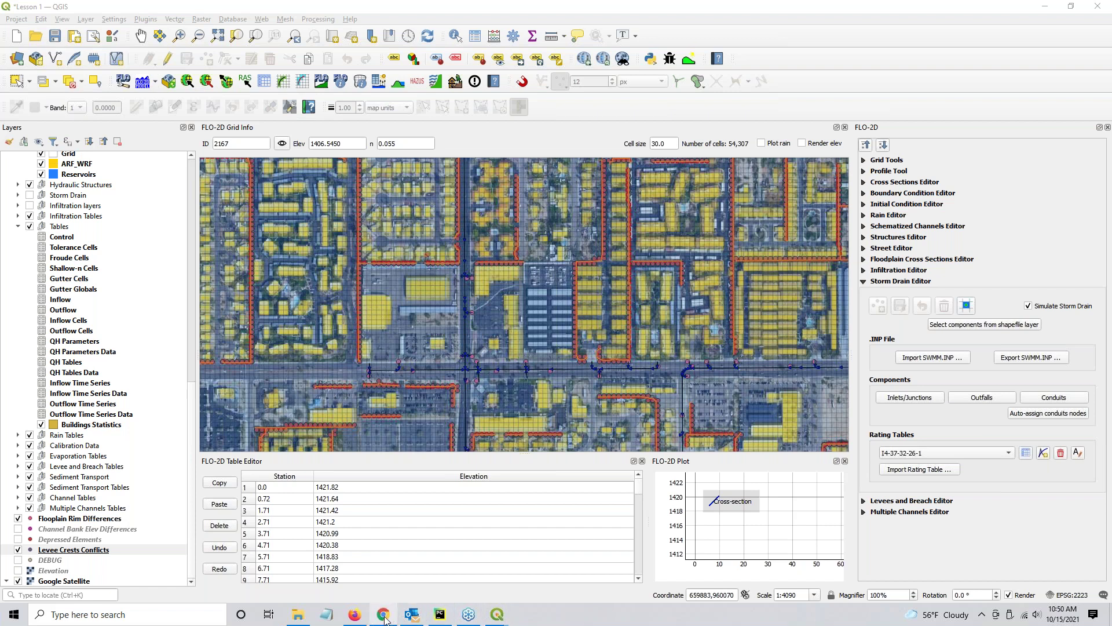
{"action": "mouse_move", "coordinate": [387, 617]}
{"action": "left_click", "coordinate": [382, 579]}
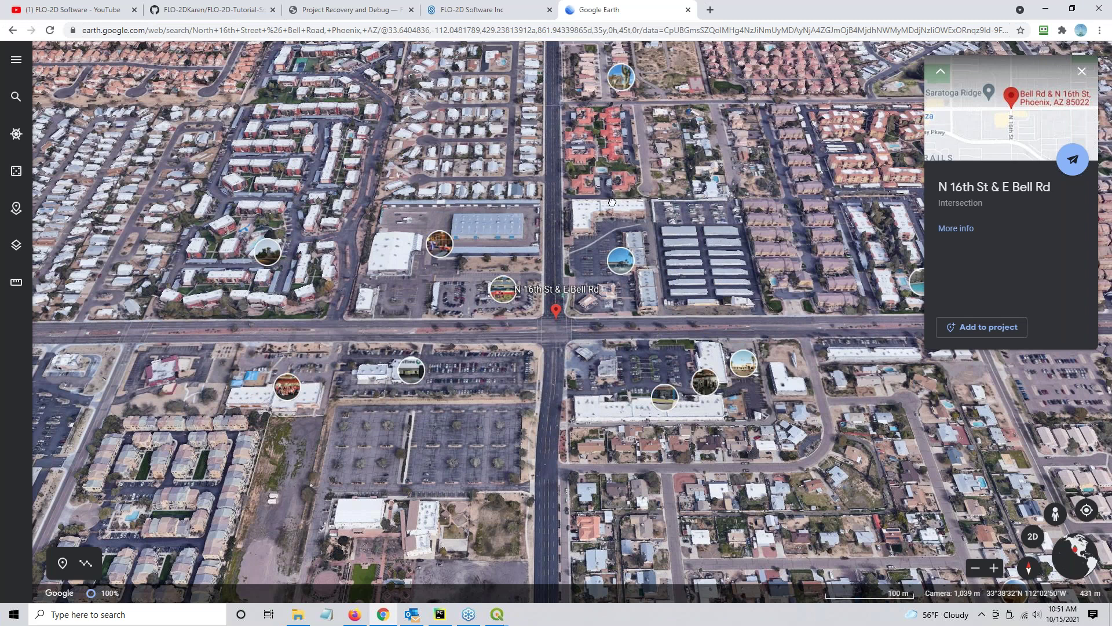
{"action": "left_click_drag", "start_coordinate": [615, 194], "coordinate": [512, 357]}
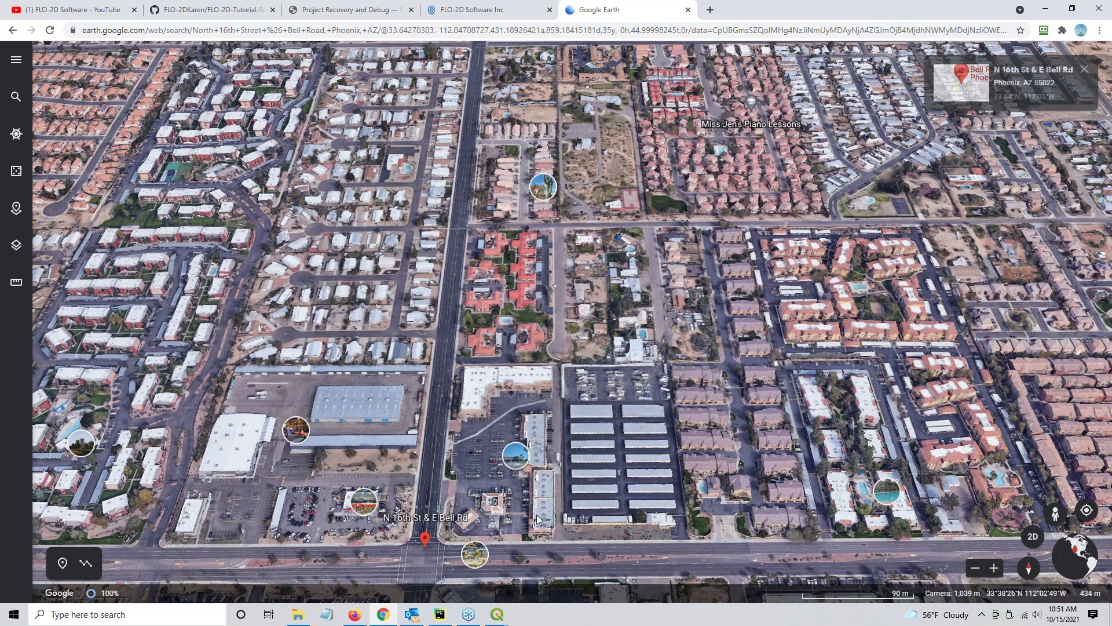
{"action": "mouse_move", "coordinate": [499, 609]}
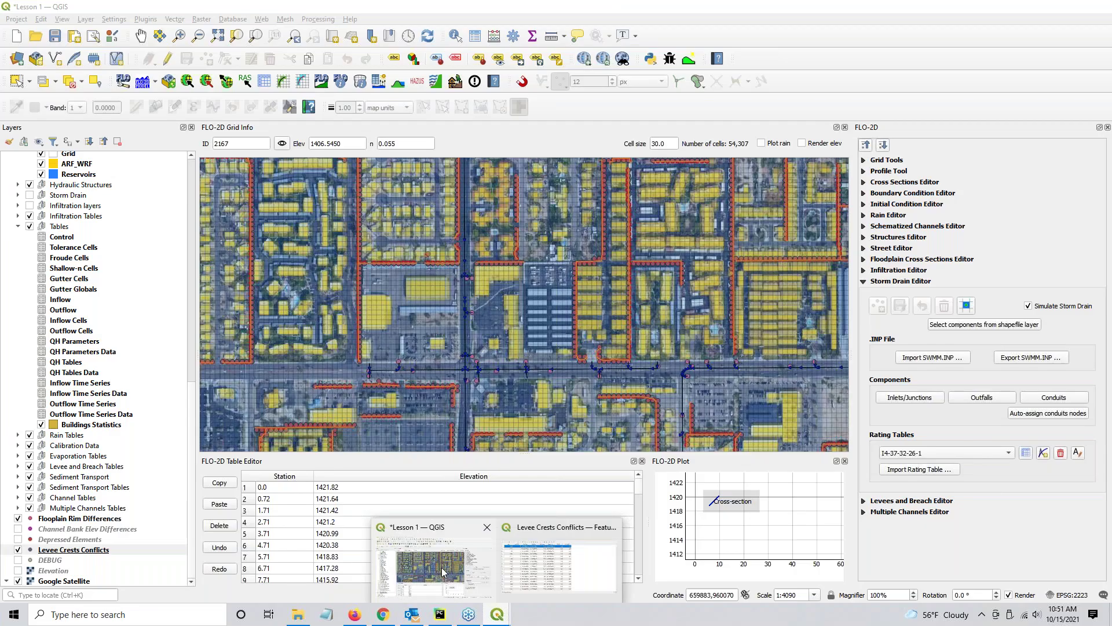
{"action": "left_click", "coordinate": [444, 573]}
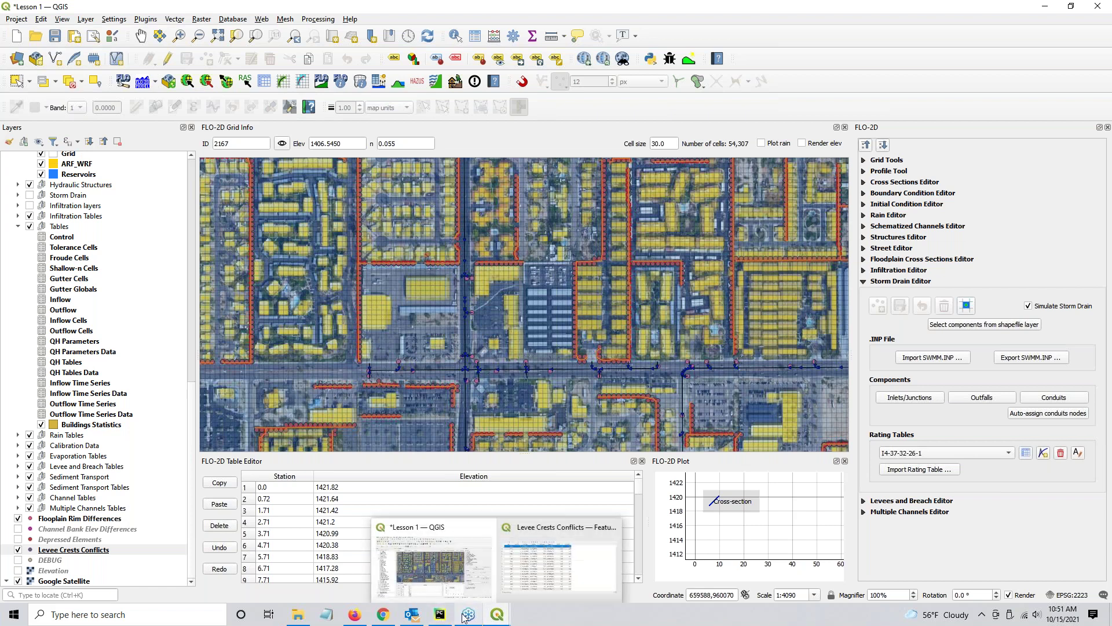
{"action": "left_click", "coordinate": [387, 618]}
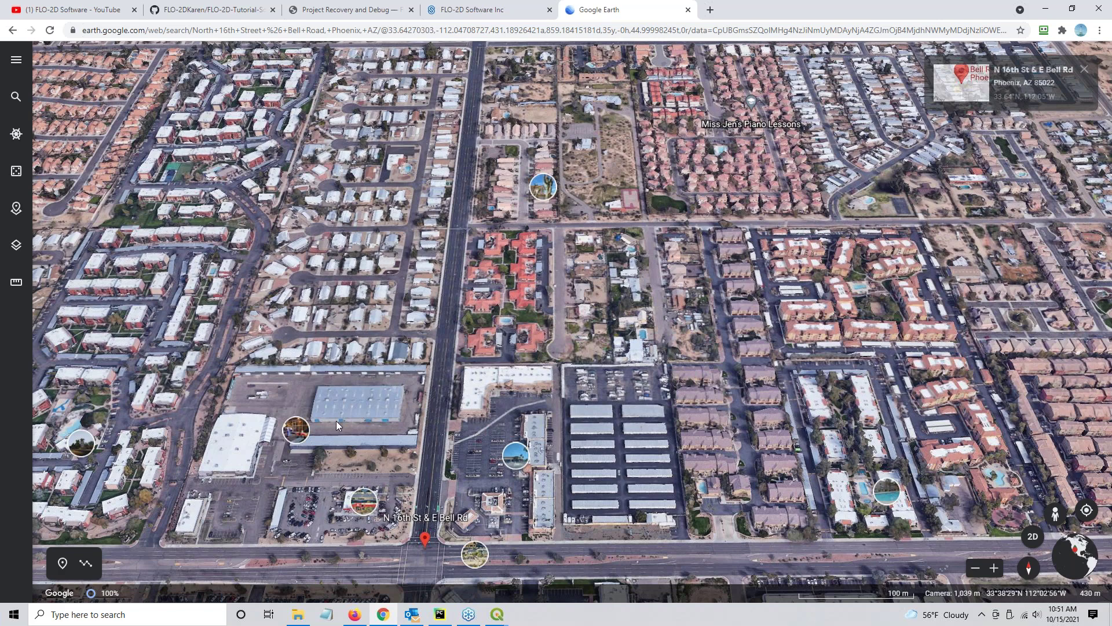
{"action": "left_click", "coordinate": [496, 616]}
{"action": "left_click", "coordinate": [446, 568]}
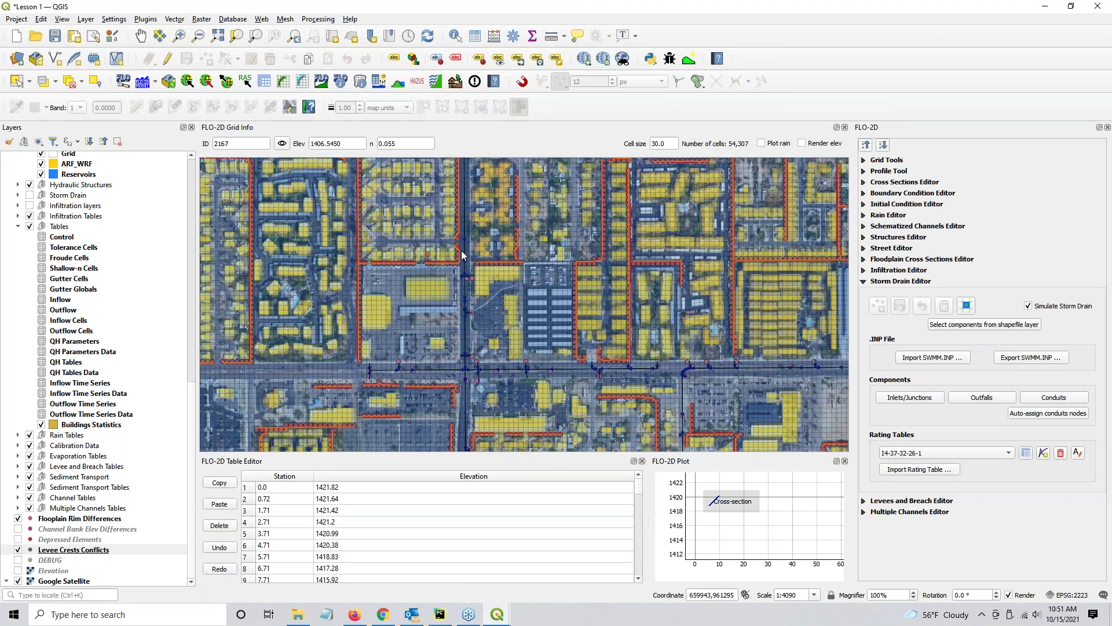
{"action": "left_click_drag", "start_coordinate": [463, 250], "coordinate": [457, 350]}
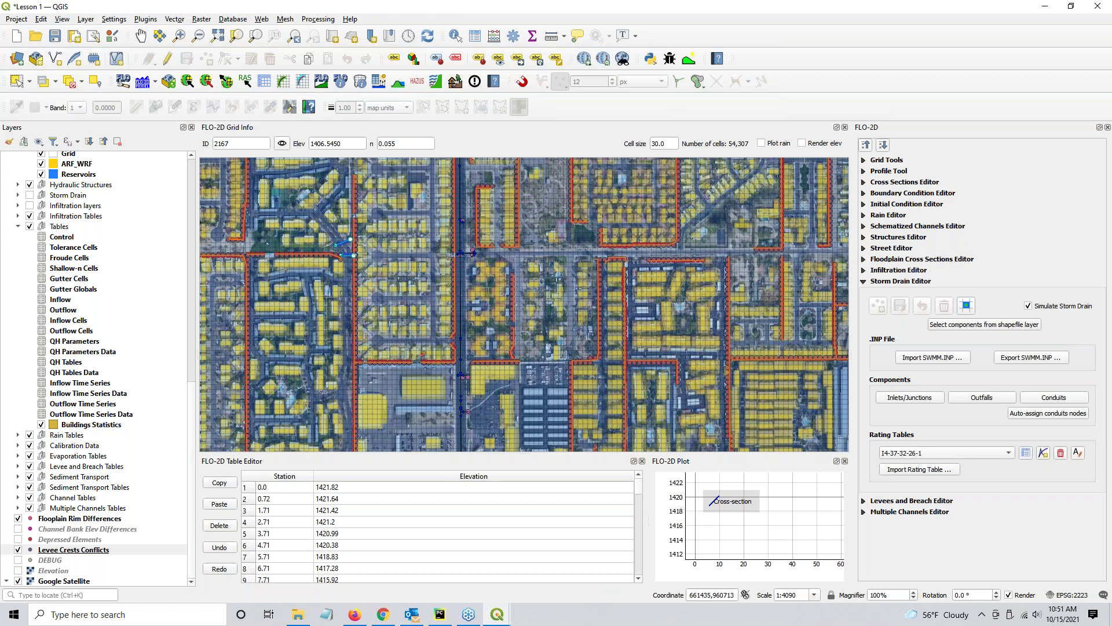
Step: Move the Levee Crests Conflicts table off the map and inspect the levee lines along both sides of the main road
{"action": "left_click_drag", "start_coordinate": [458, 350], "coordinate": [528, 355]}
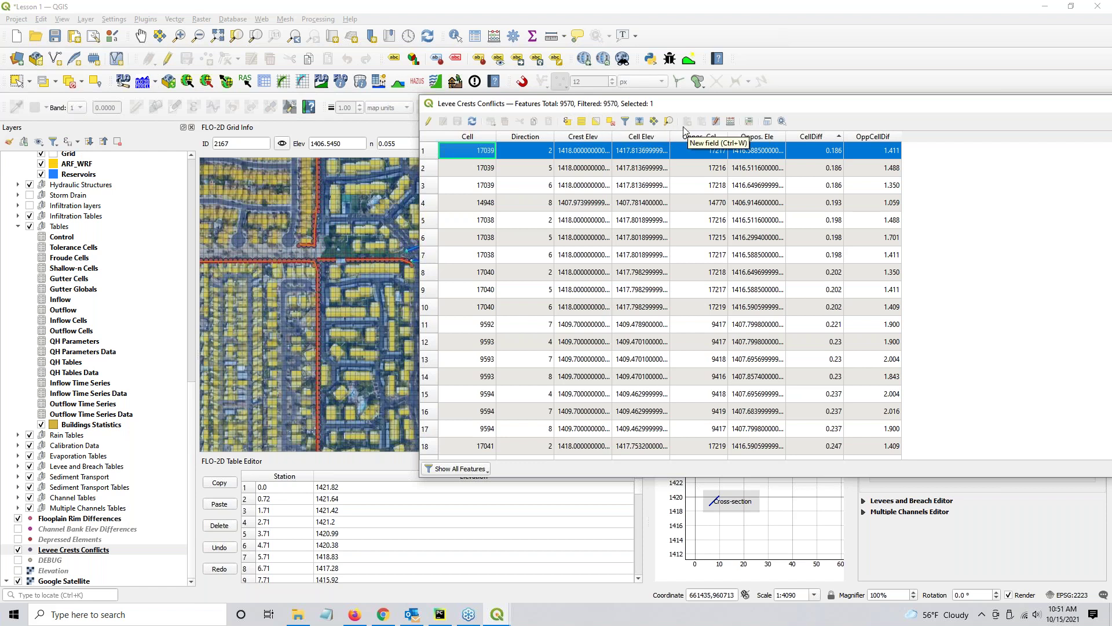
{"action": "left_click_drag", "start_coordinate": [563, 105], "coordinate": [1111, 110]}
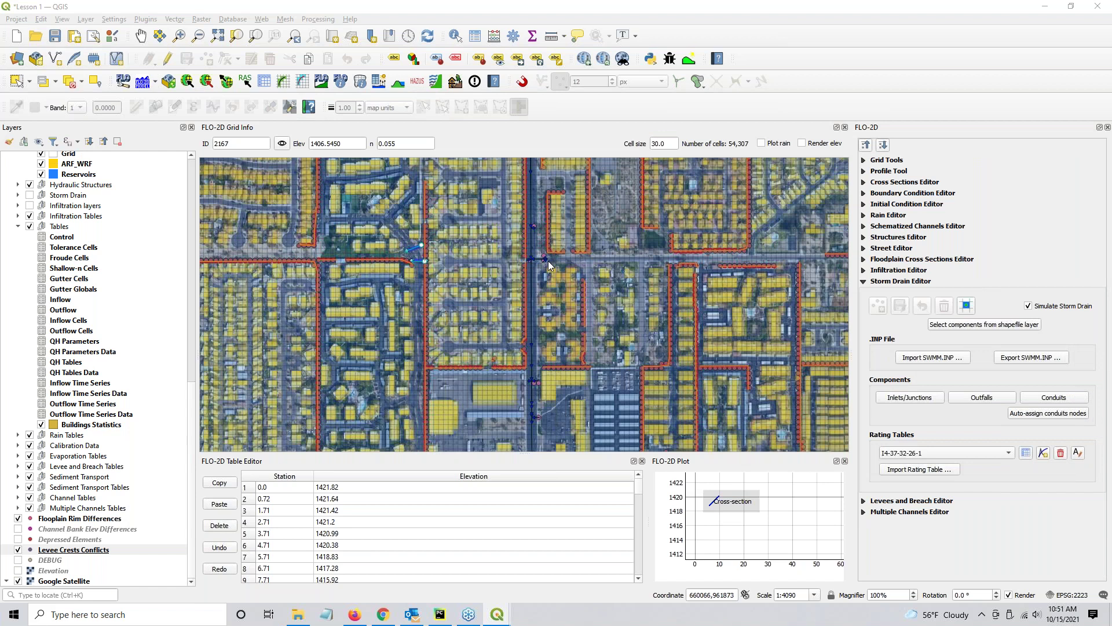
{"action": "scroll", "coordinate": [548, 261], "scroll_direction": "up", "scroll_amount": 1}
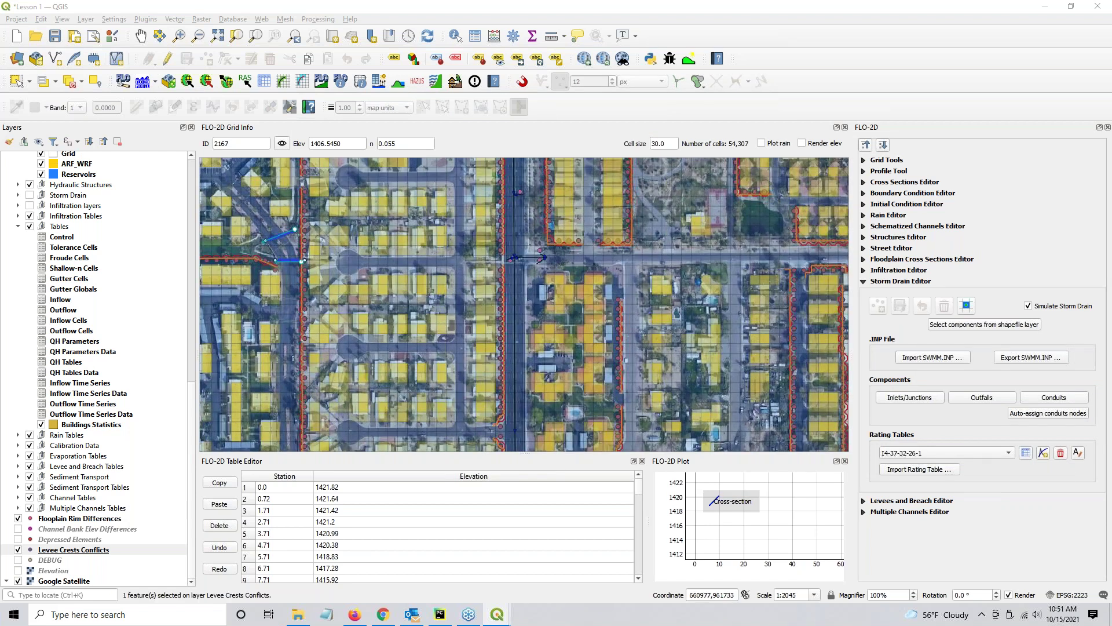
{"action": "key", "text": "ctrl+p"}
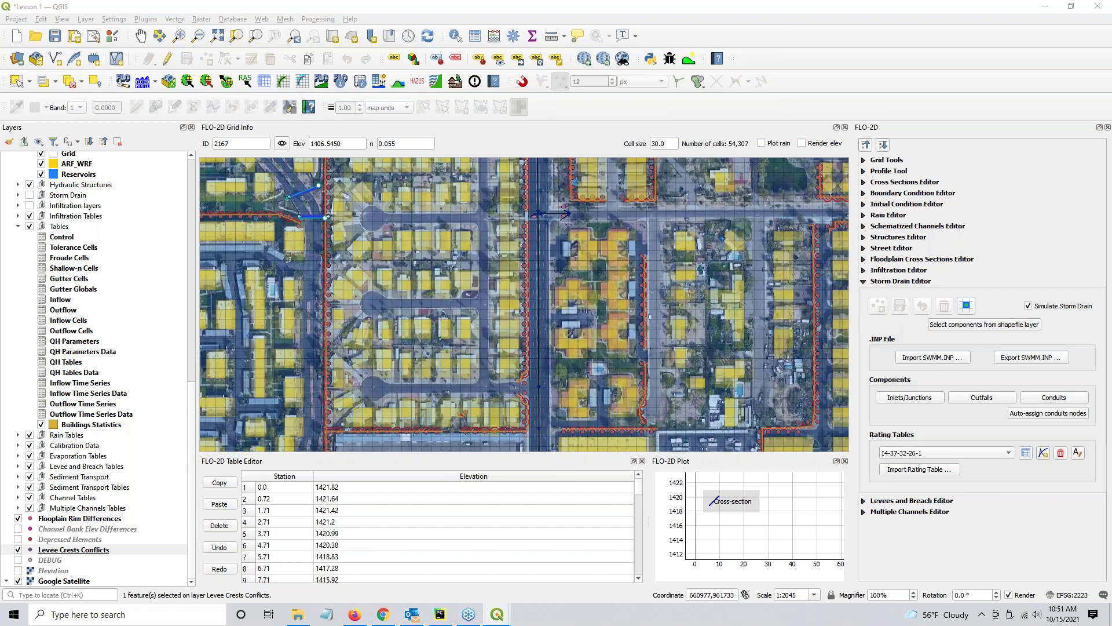
{"action": "left_click", "coordinate": [528, 307]}
{"action": "left_click_drag", "start_coordinate": [543, 359], "coordinate": [520, 314]}
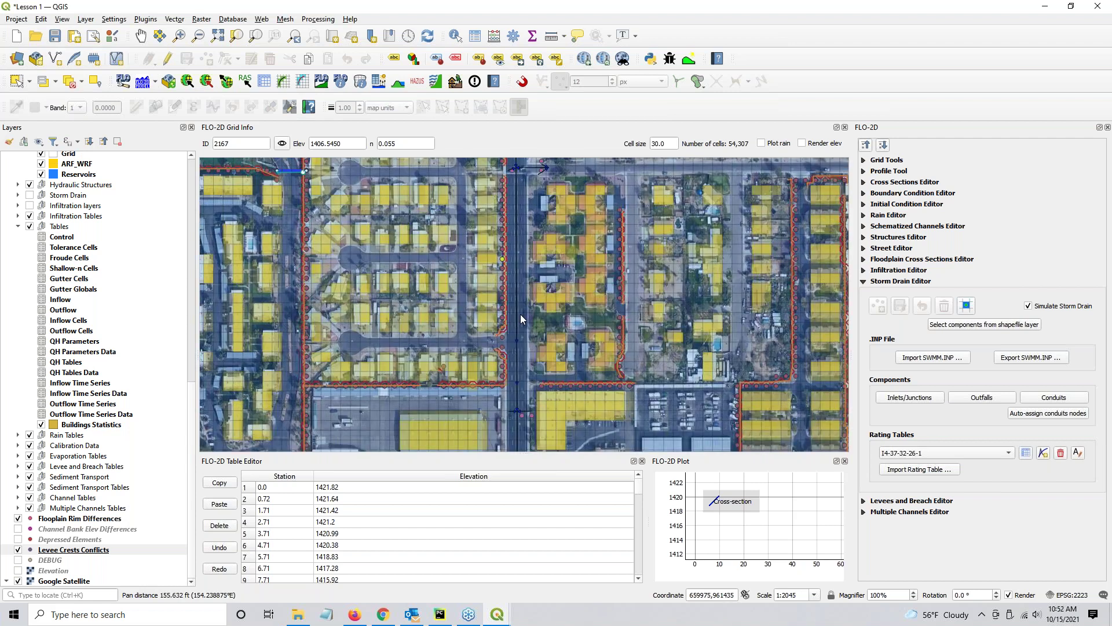
{"action": "scroll", "coordinate": [521, 314], "scroll_direction": "down", "scroll_amount": 1}
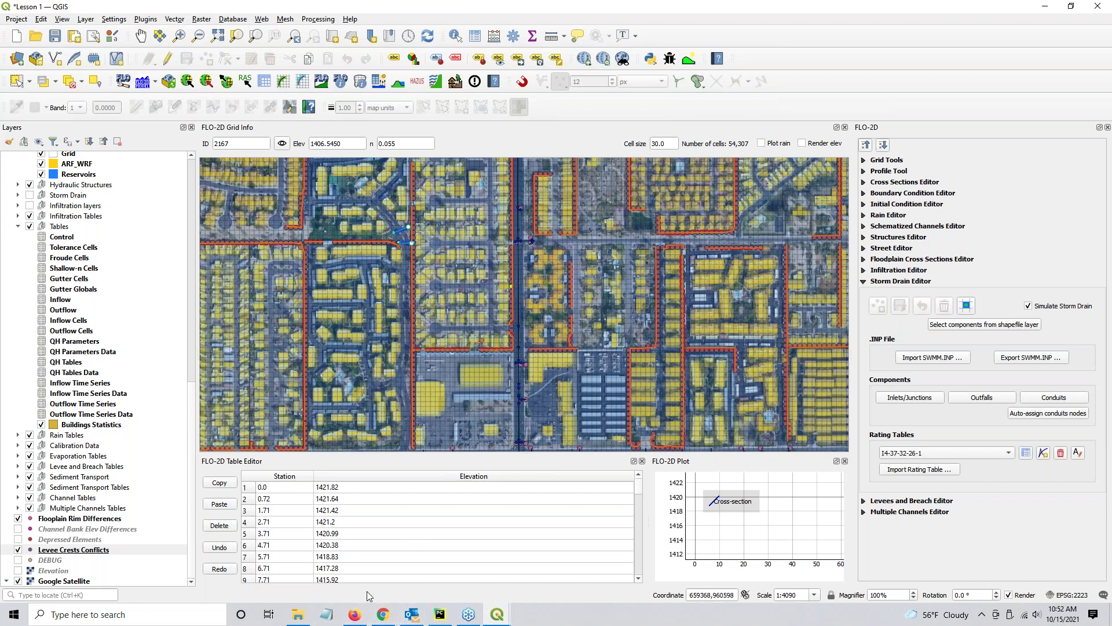
Step: Switch to Google Earth in Chrome and enter Street View on N 16th St, facing along the roadside wall
{"action": "left_click", "coordinate": [388, 621]}
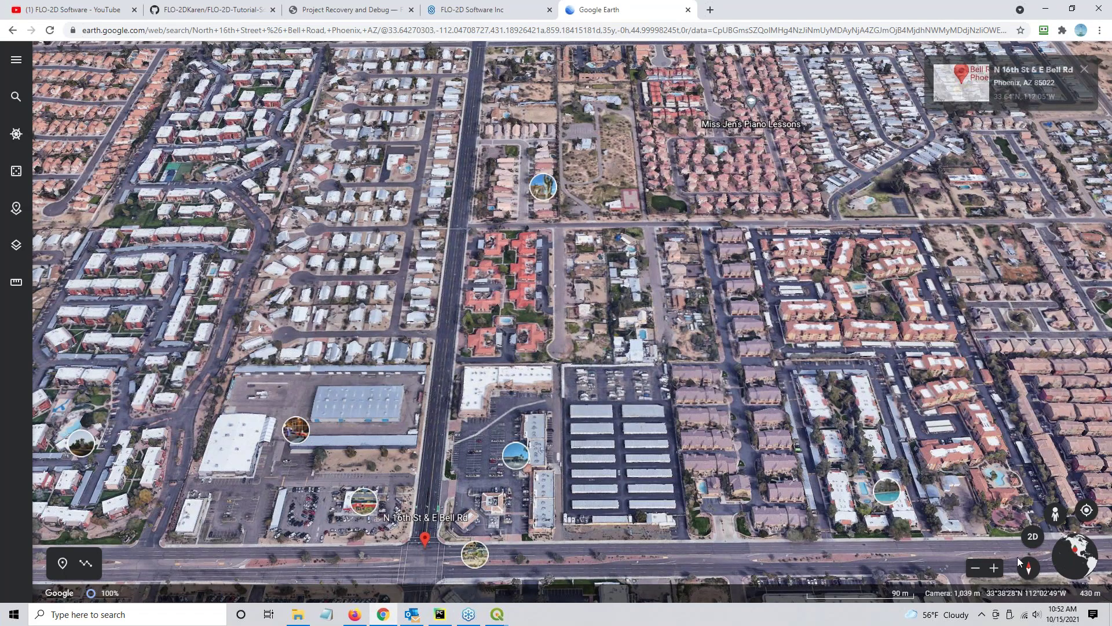
{"action": "left_click_drag", "start_coordinate": [1054, 513], "coordinate": [446, 273]}
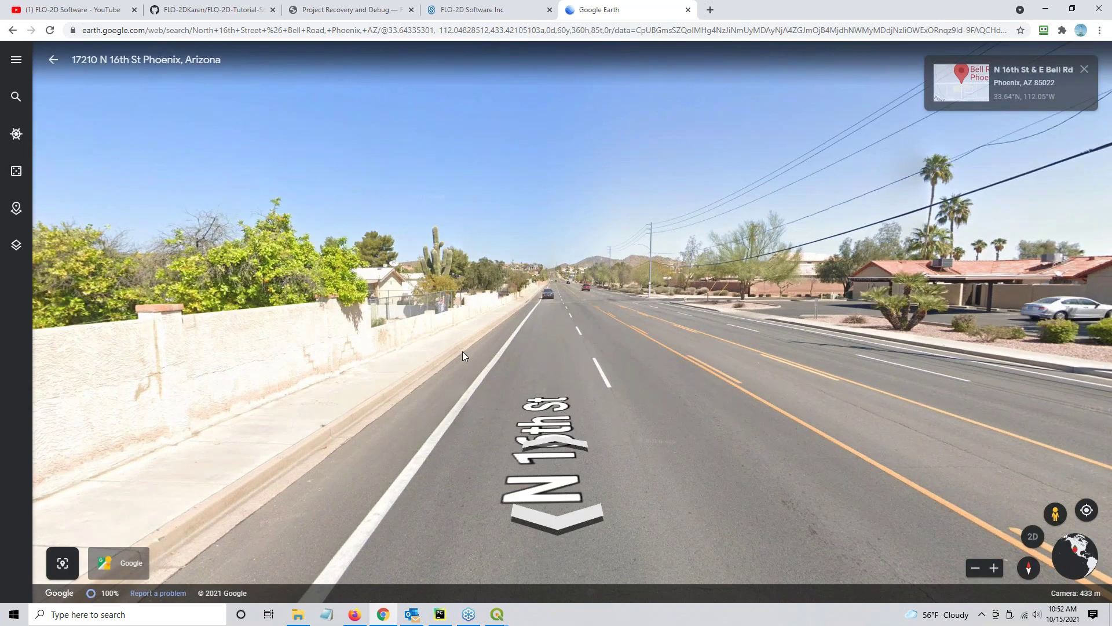
{"action": "left_click_drag", "start_coordinate": [442, 293], "coordinate": [673, 230]}
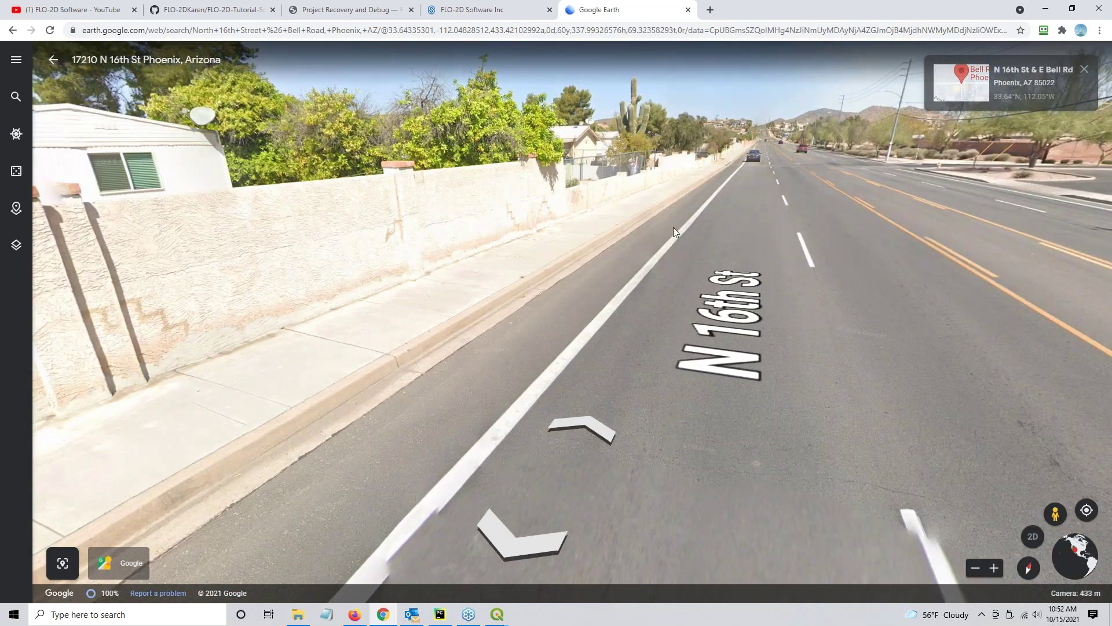
{"action": "left_click", "coordinate": [721, 198]}
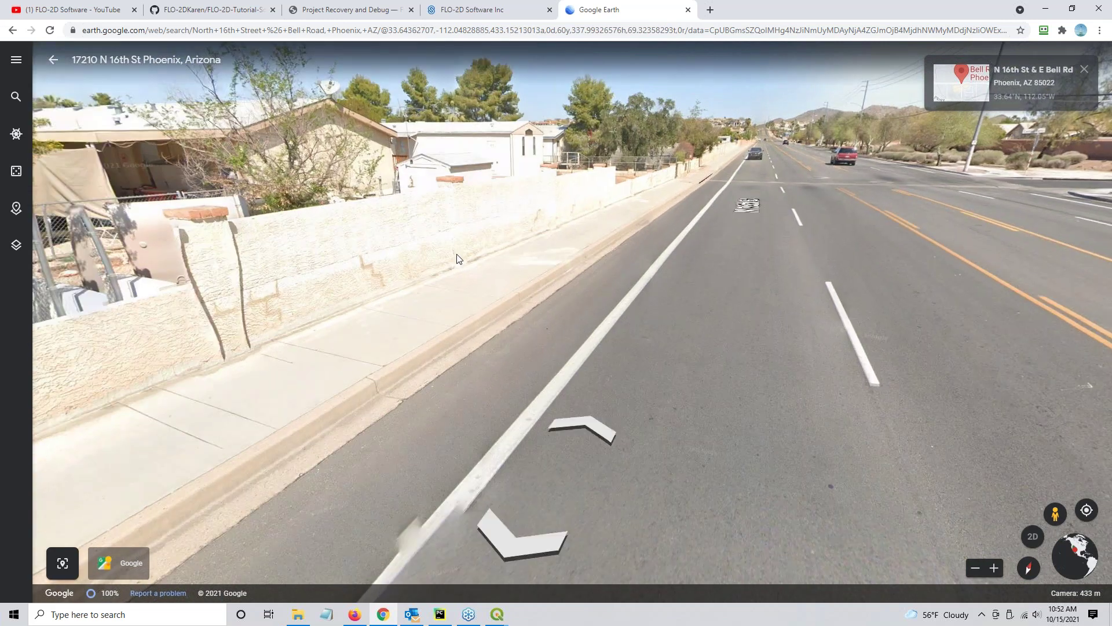
Step: Examine the height and continuity of the masonry wall along N 16th St in Street View, looking in both directions
{"action": "left_click_drag", "start_coordinate": [563, 221], "coordinate": [904, 226]}
{"action": "left_click_drag", "start_coordinate": [366, 220], "coordinate": [814, 267]}
{"action": "left_click_drag", "start_coordinate": [972, 274], "coordinate": [557, 173]}
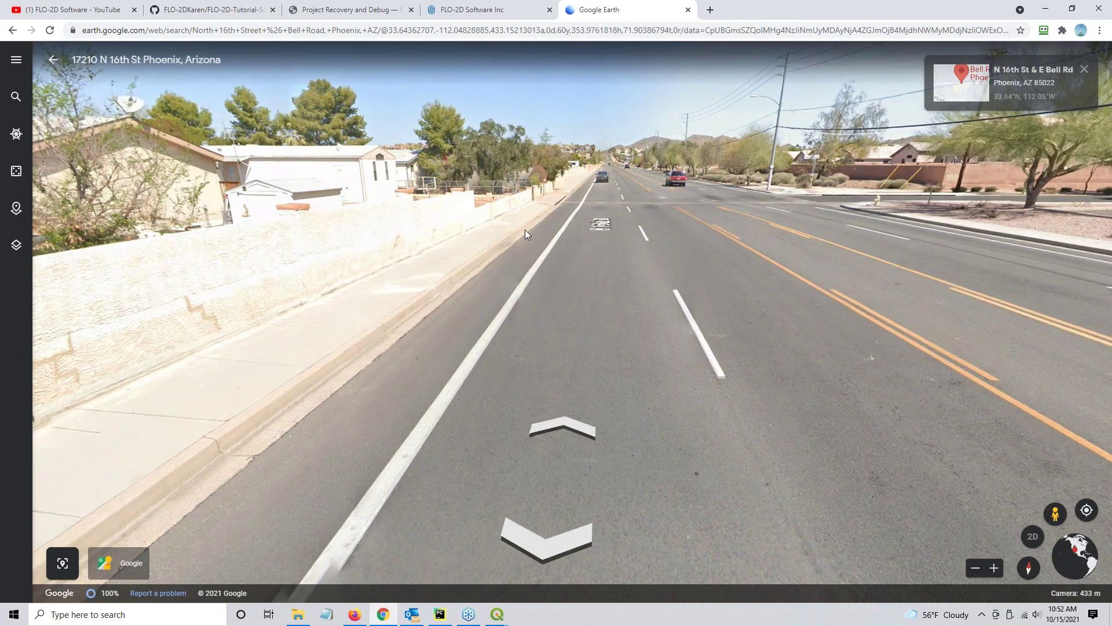
{"action": "left_click", "coordinate": [608, 224]}
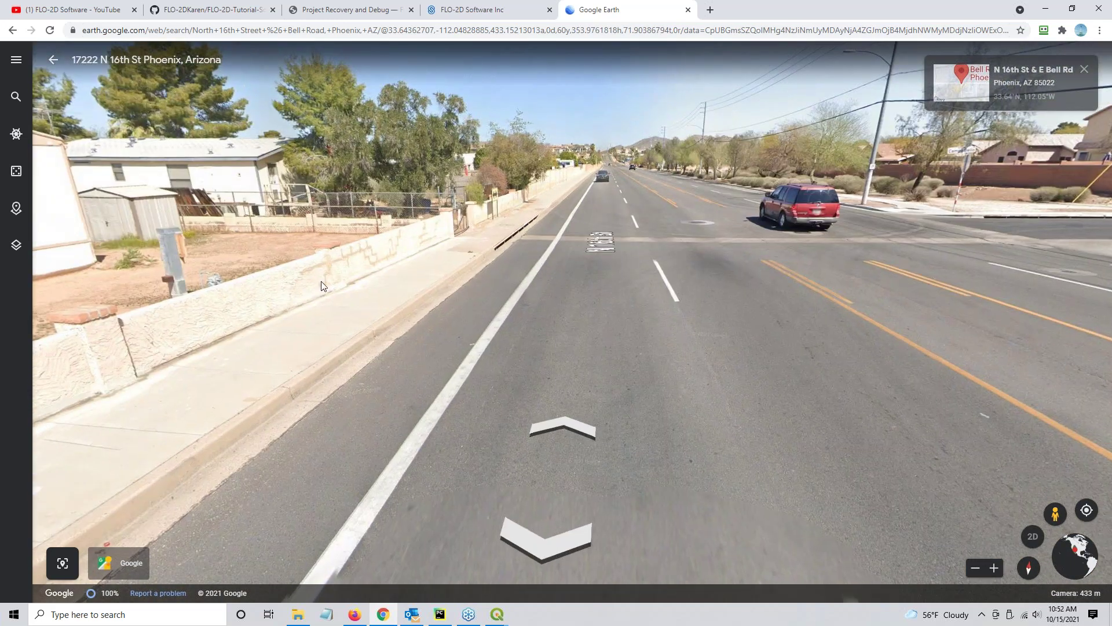
{"action": "left_click_drag", "start_coordinate": [321, 280], "coordinate": [670, 236]}
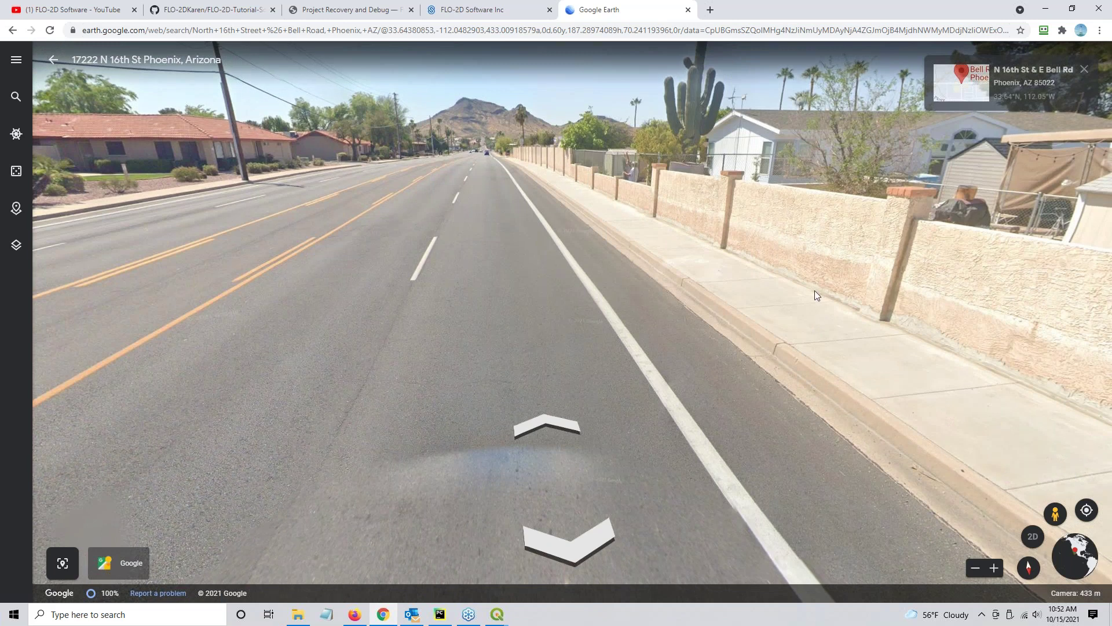
{"action": "left_click_drag", "start_coordinate": [814, 290], "coordinate": [499, 236]}
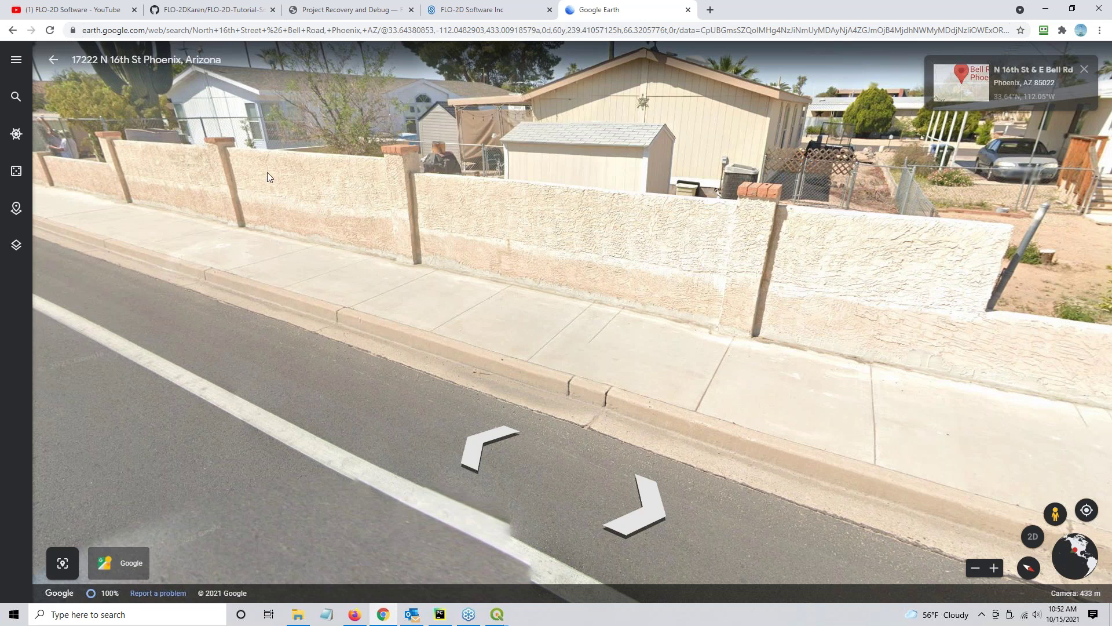
{"action": "left_click_drag", "start_coordinate": [726, 241], "coordinate": [421, 239]}
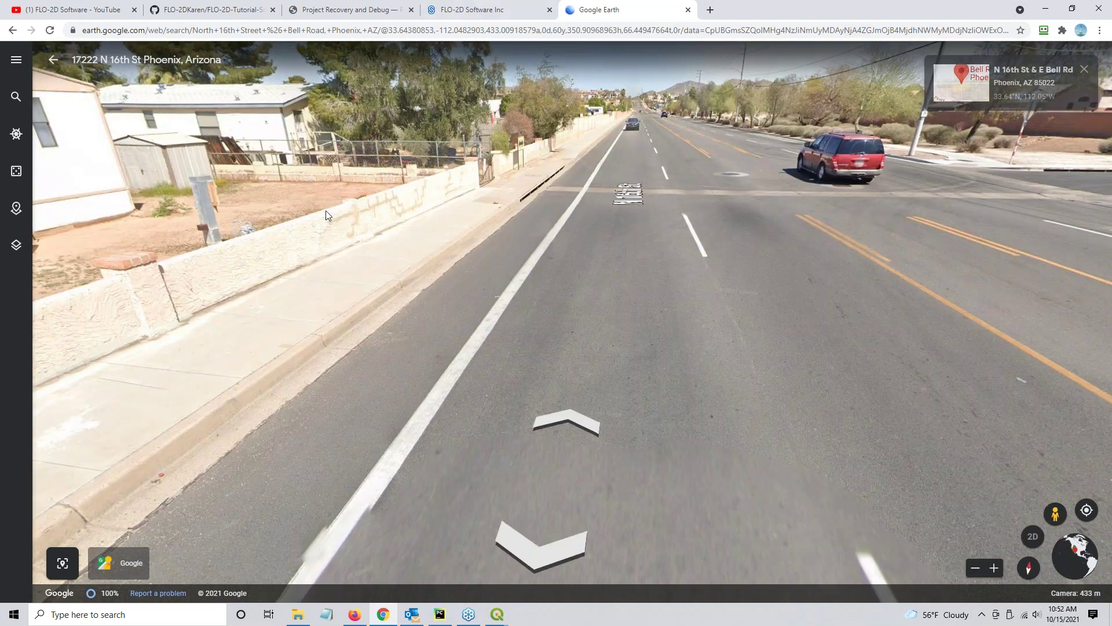
Step: Switch back to the QGIS map and select the Levee Lines feature along the west side of the main road
{"action": "mouse_move", "coordinate": [497, 615]}
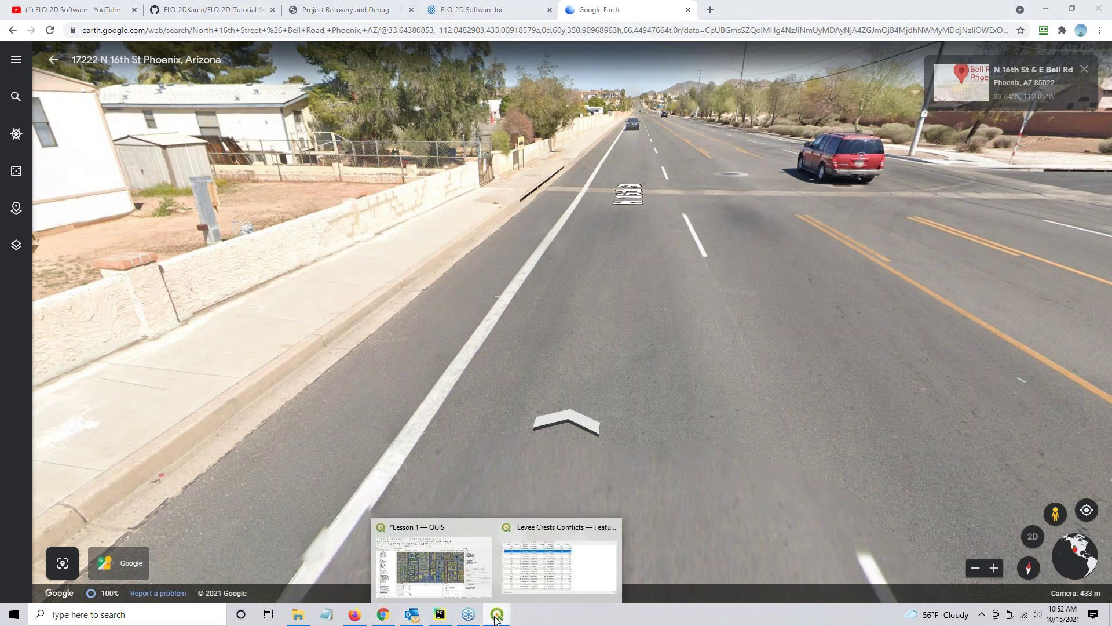
{"action": "left_click", "coordinate": [446, 551]}
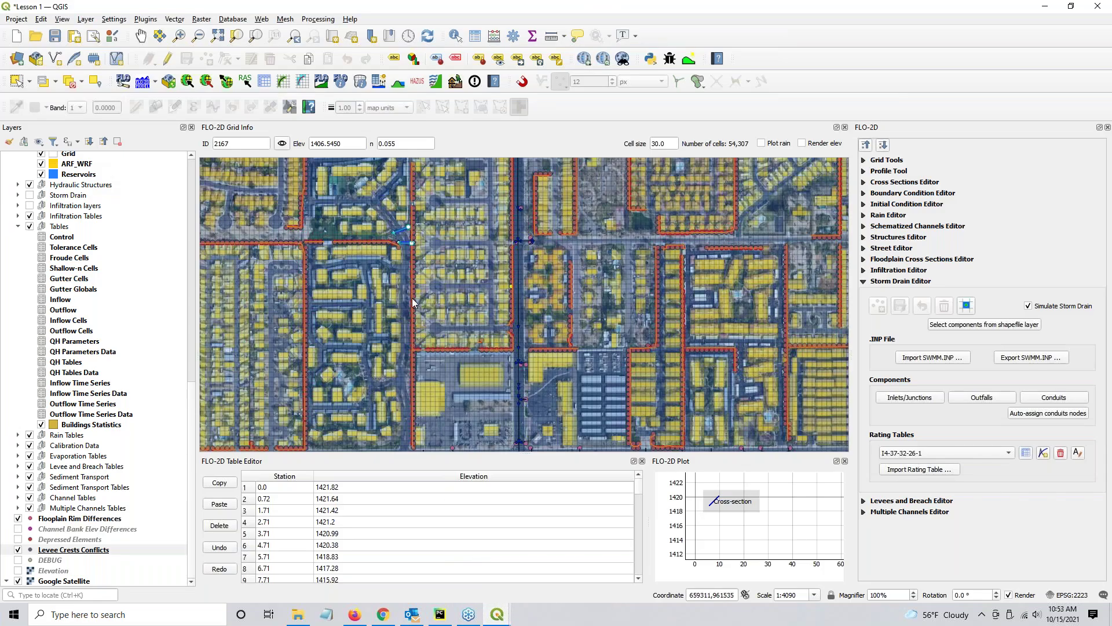
{"action": "scroll", "coordinate": [519, 290], "scroll_direction": "up", "scroll_amount": 2}
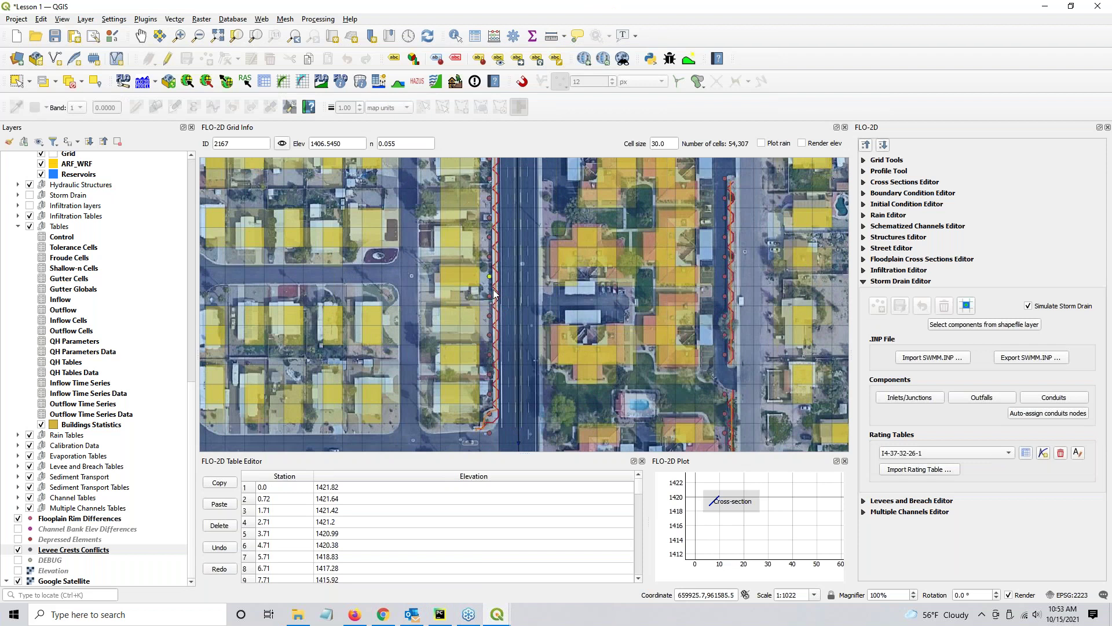
{"action": "scroll", "coordinate": [92, 238], "scroll_direction": "up", "scroll_amount": 6}
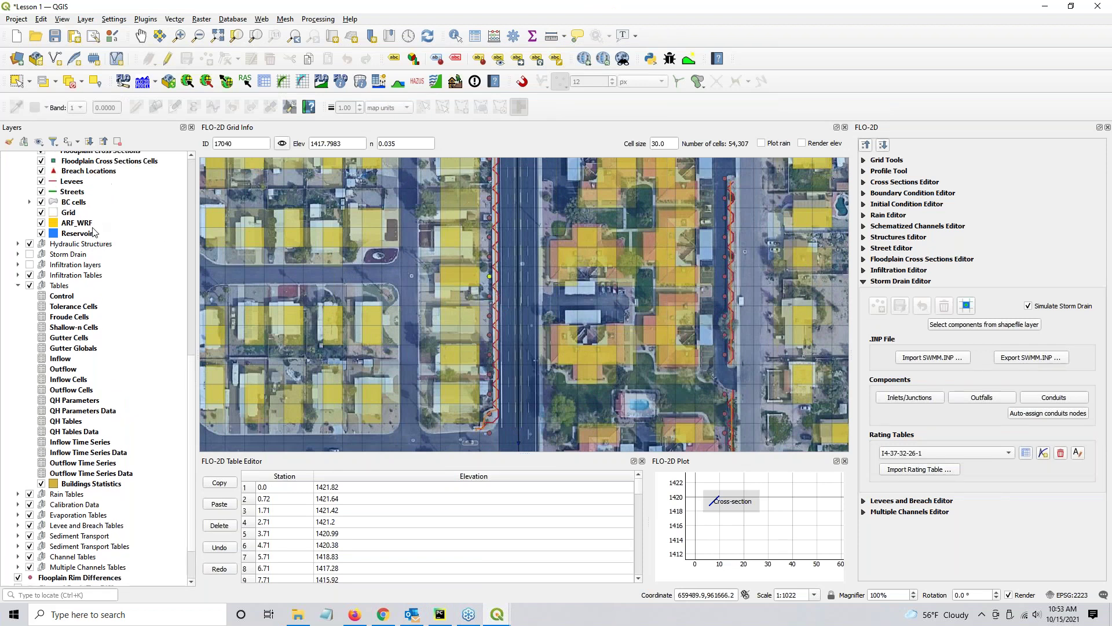
{"action": "scroll", "coordinate": [92, 238], "scroll_direction": "up", "scroll_amount": 2}
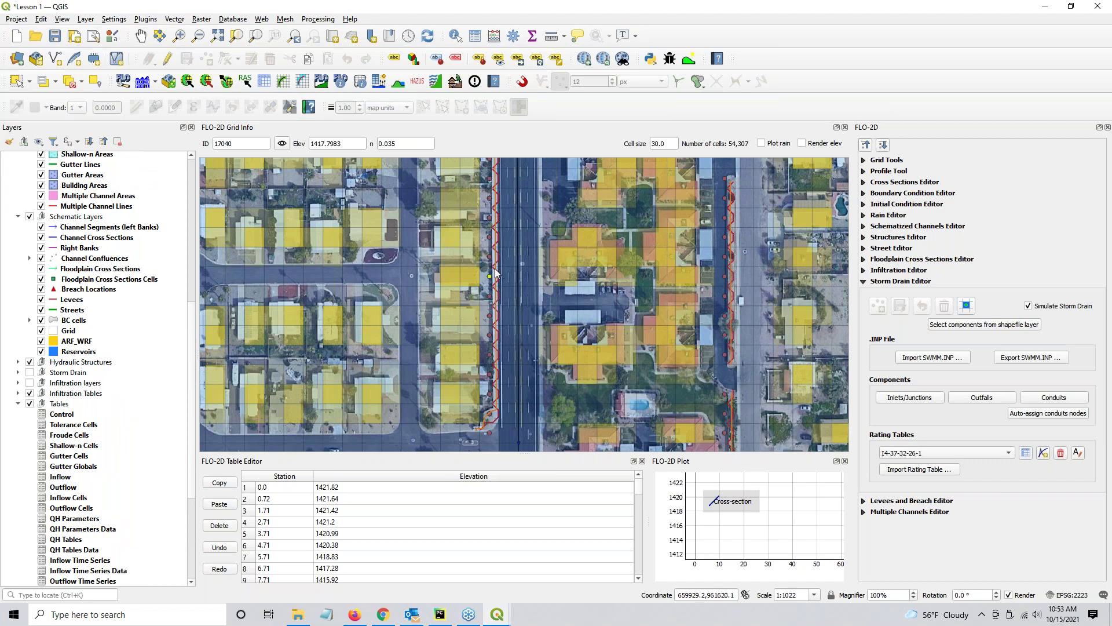
{"action": "scroll", "coordinate": [69, 228], "scroll_direction": "up", "scroll_amount": 3}
{"action": "left_click", "coordinate": [71, 387]}
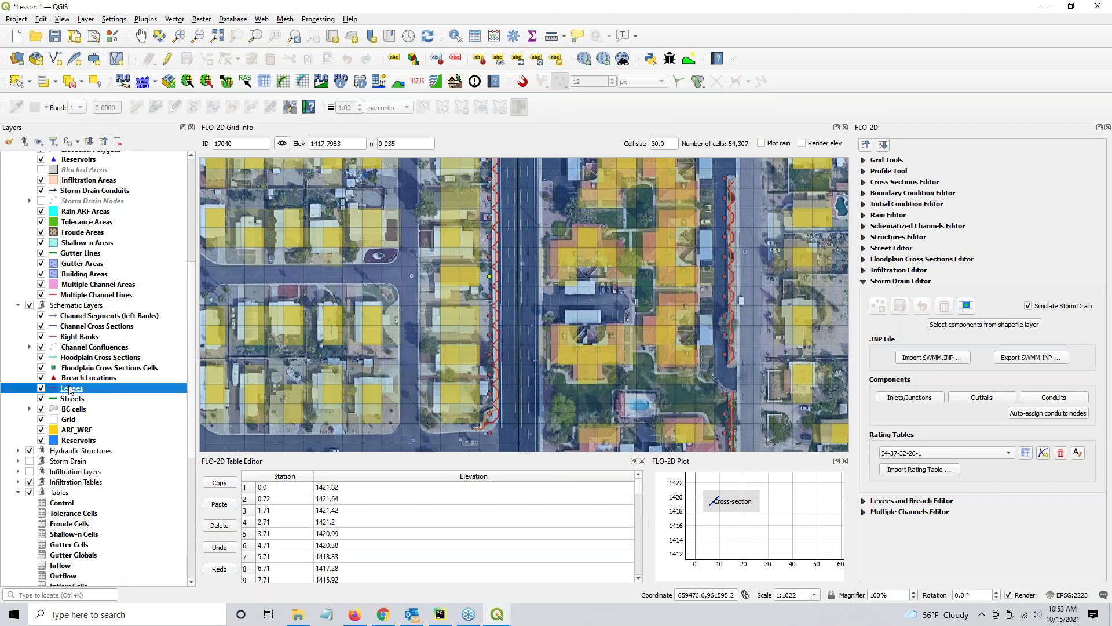
{"action": "scroll", "coordinate": [70, 261], "scroll_direction": "up", "scroll_amount": 3}
{"action": "left_click", "coordinate": [73, 197]}
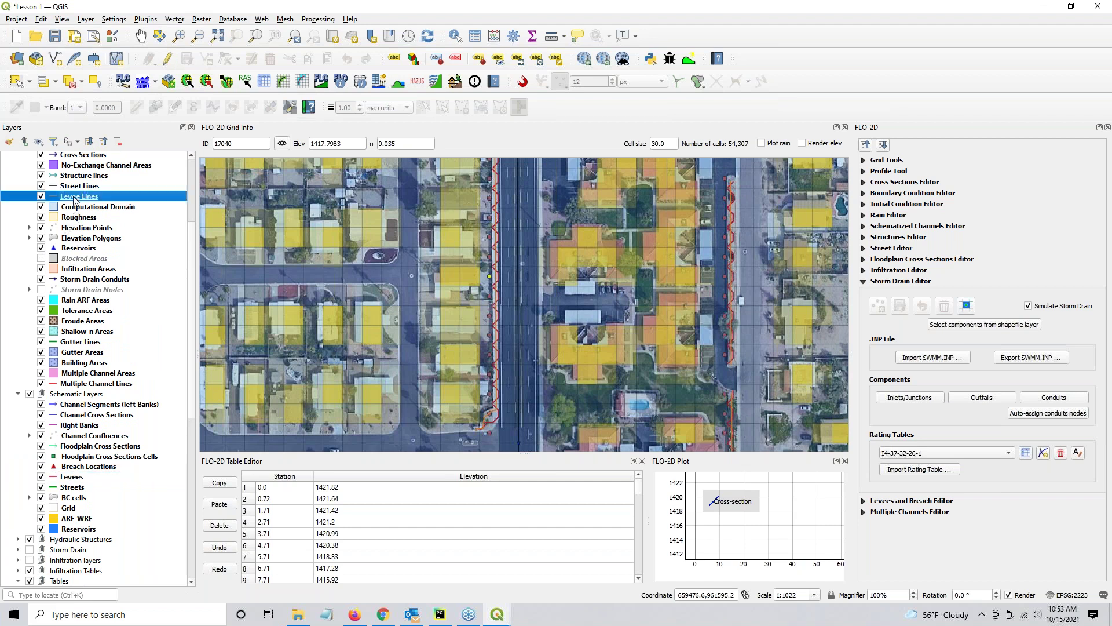
{"action": "left_click", "coordinate": [17, 81]}
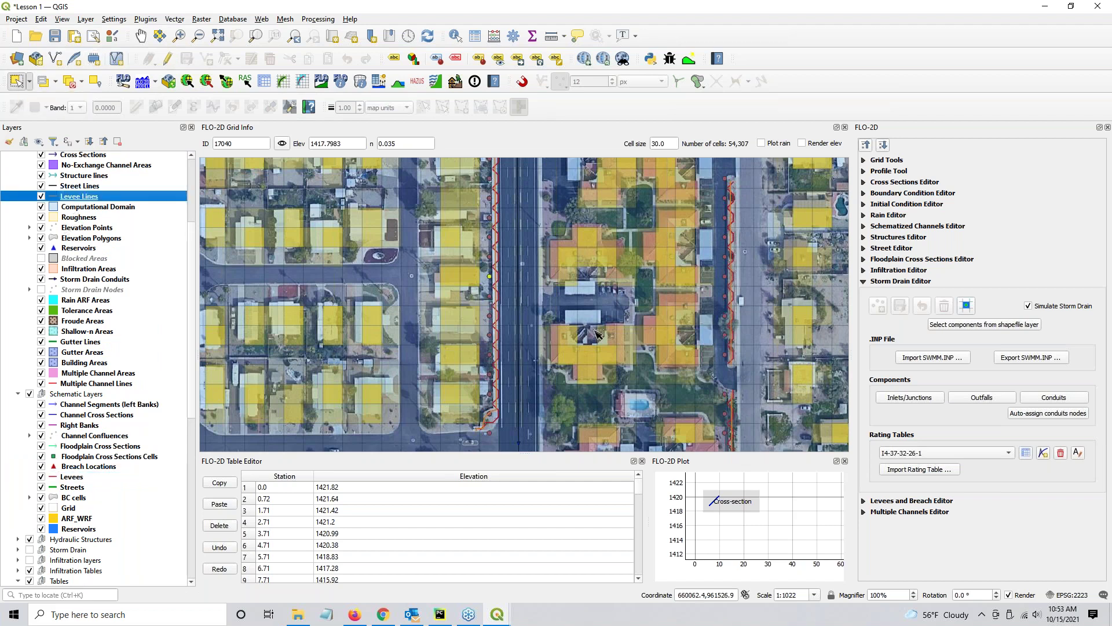
{"action": "left_click", "coordinate": [496, 283]}
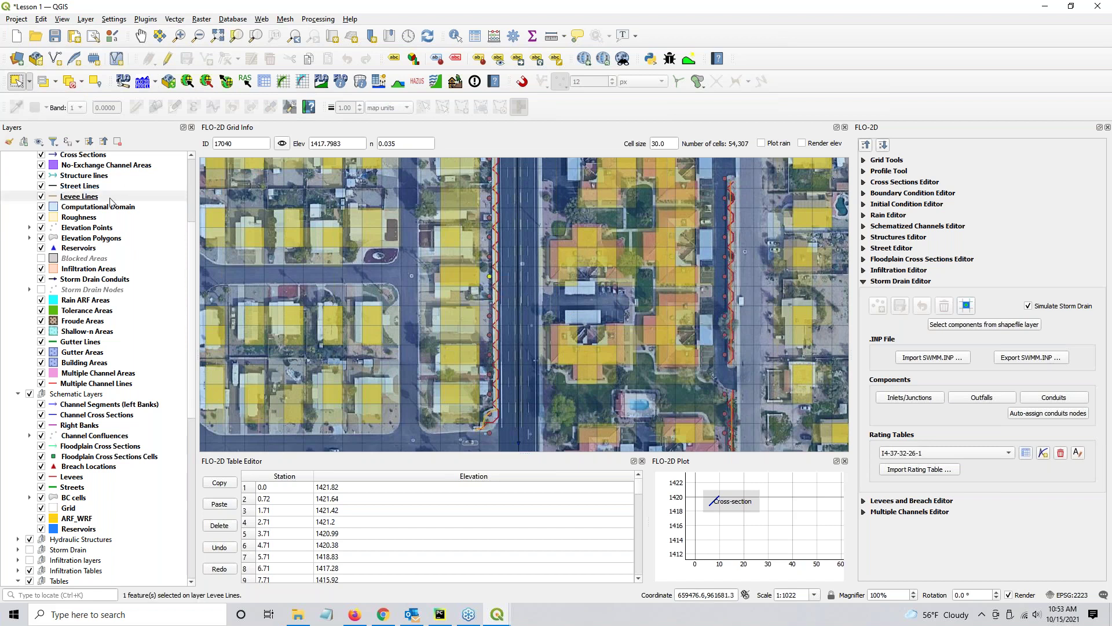
Step: Make the Levee Lines layer editable, open its attribute table and bring the selected levee record to the first row
{"action": "right_click", "coordinate": [88, 198]}
{"action": "left_click", "coordinate": [131, 363]}
{"action": "right_click", "coordinate": [79, 198]}
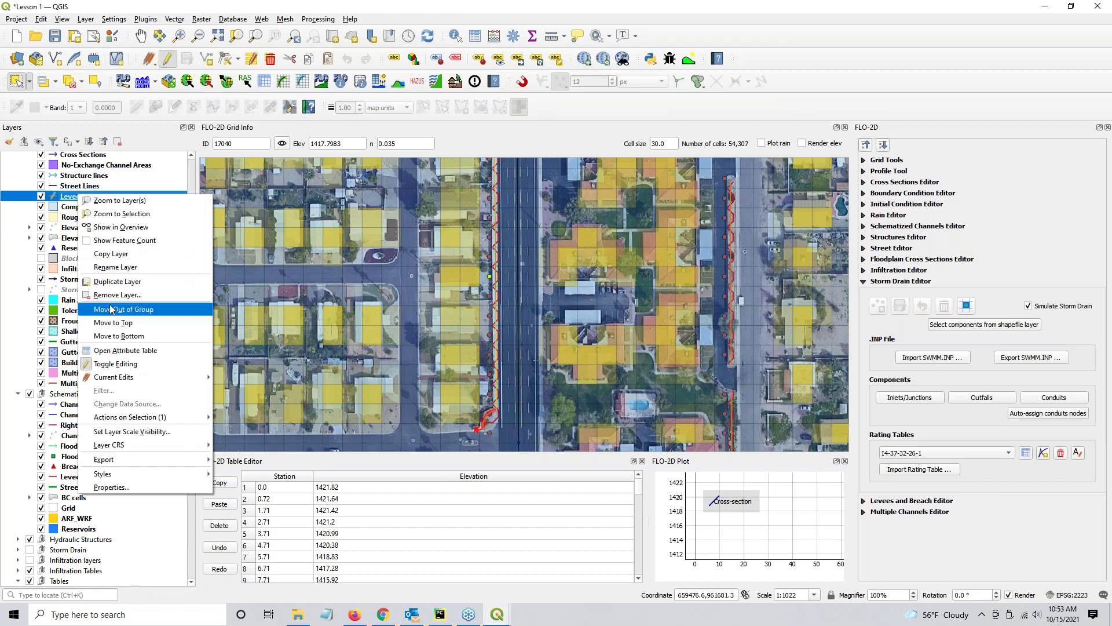
{"action": "left_click", "coordinate": [125, 350]}
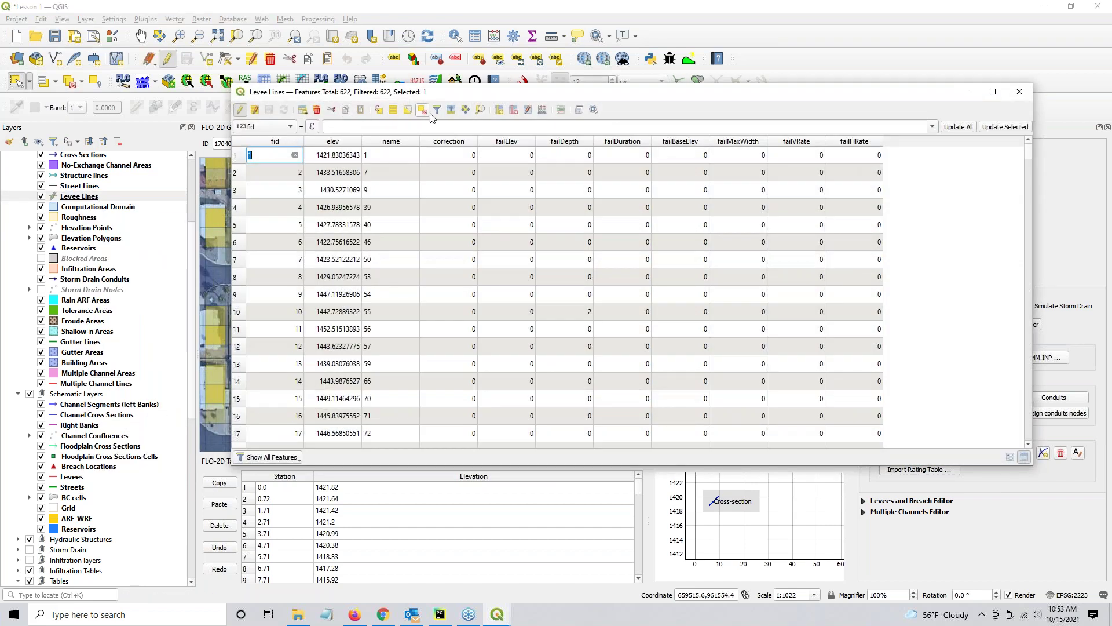
{"action": "left_click", "coordinate": [452, 110]}
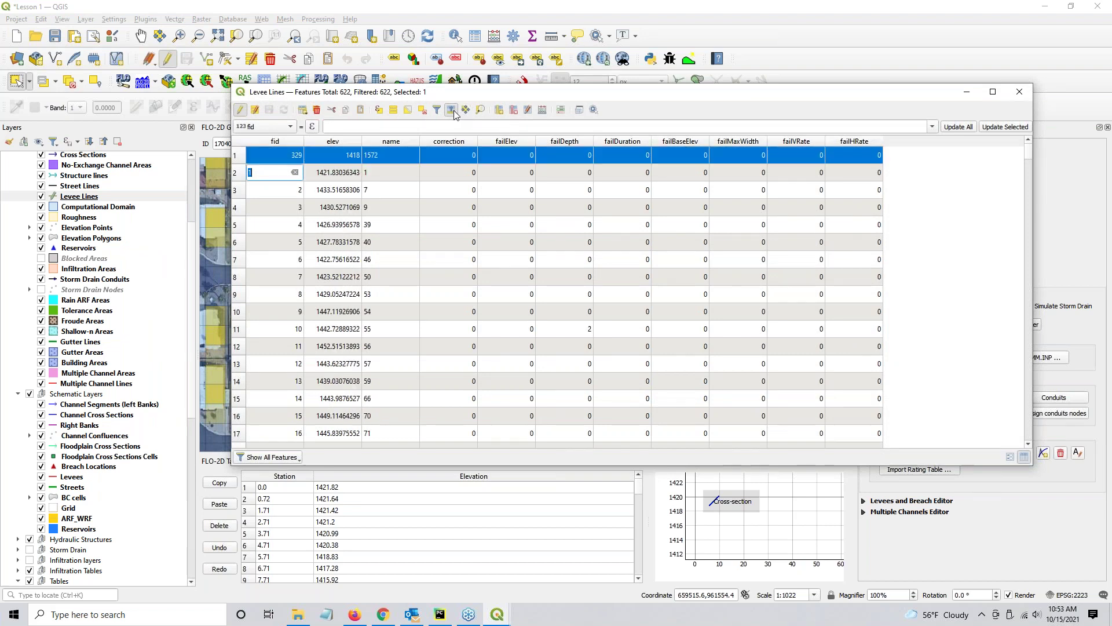
Step: Set the selected levee's elev to 1421, then save the layer edits and stop editing
{"action": "double_click", "coordinate": [334, 155]}
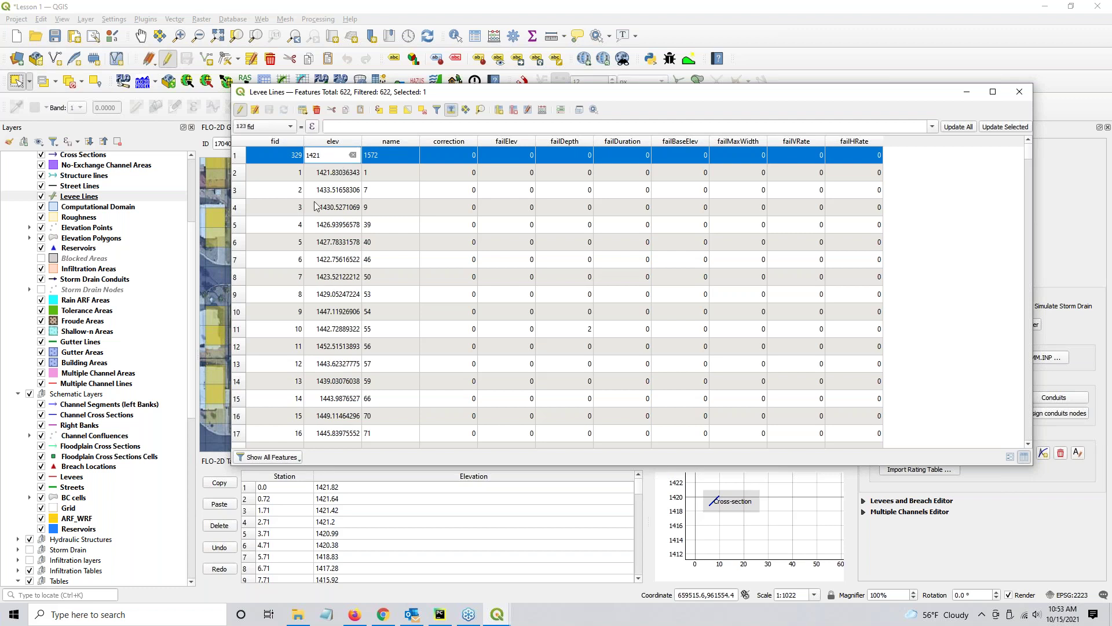
{"action": "double_click", "coordinate": [328, 173]}
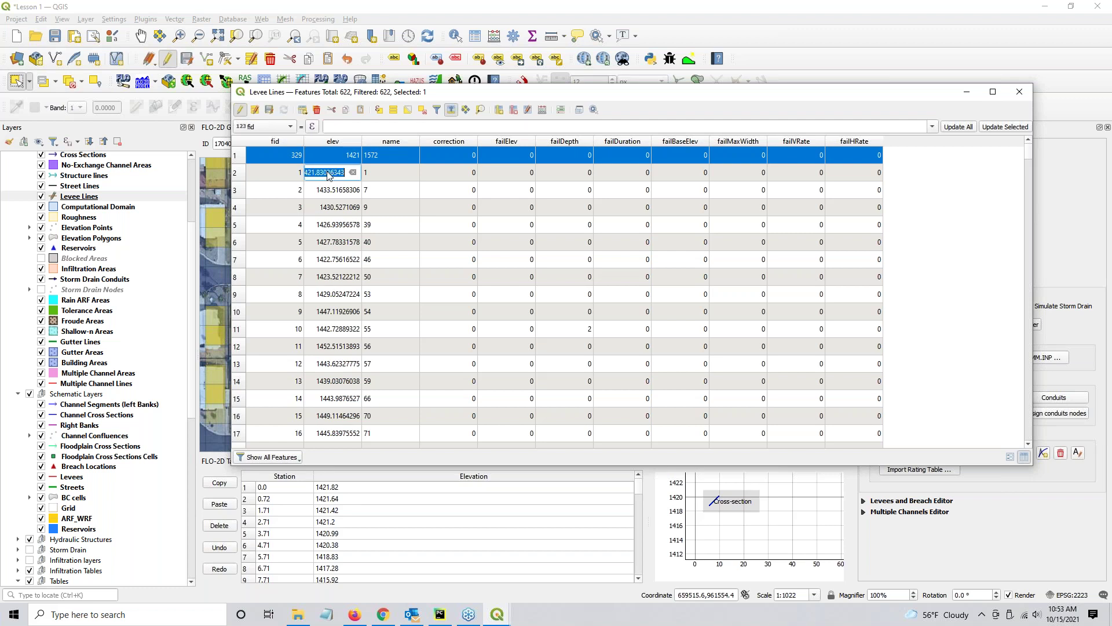
{"action": "double_click", "coordinate": [335, 157]}
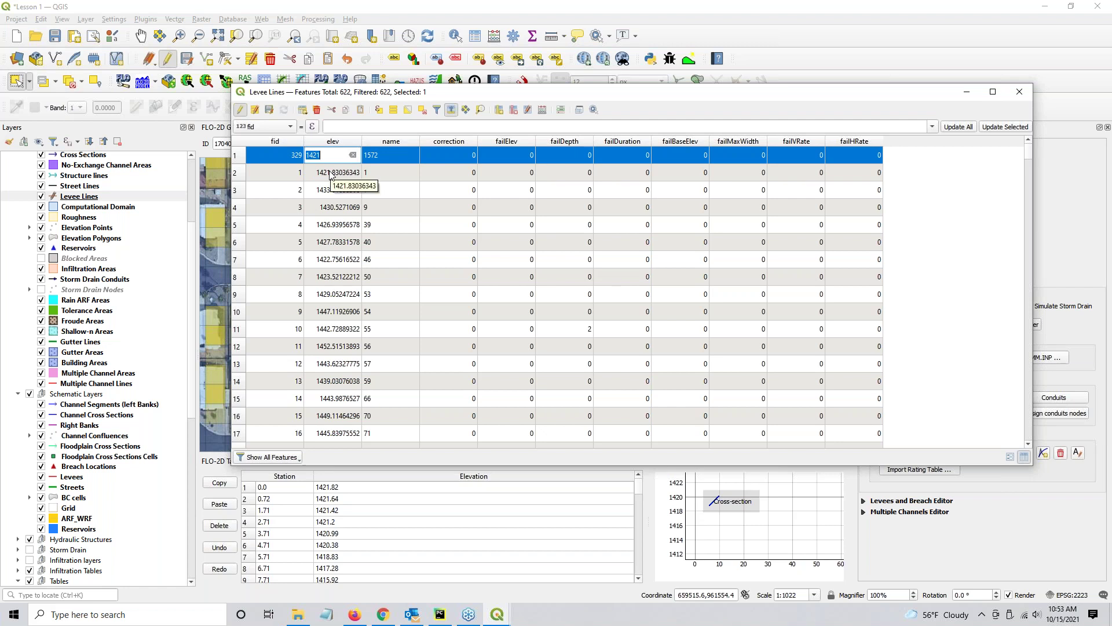
{"action": "left_click", "coordinate": [333, 157]}
{"action": "left_click_drag", "start_coordinate": [338, 156], "coordinate": [300, 149]}
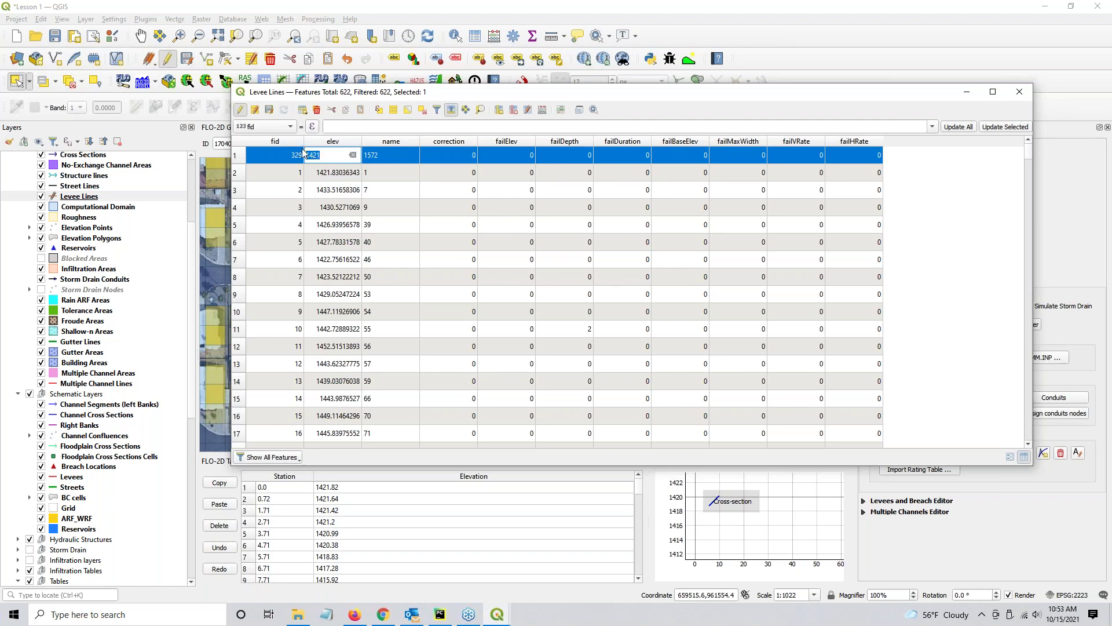
{"action": "left_click", "coordinate": [269, 109]}
{"action": "left_click", "coordinate": [240, 109]}
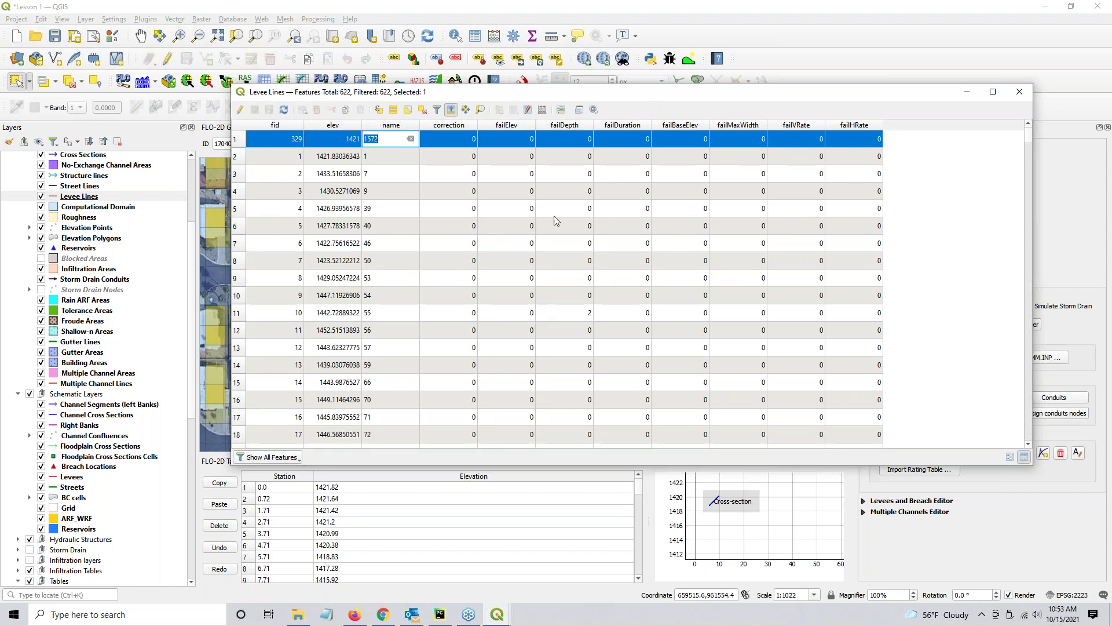
Step: Return to the Levee Crests Conflicts table and review the records with the smallest CellDiff values
{"action": "left_click", "coordinate": [105, 198]}
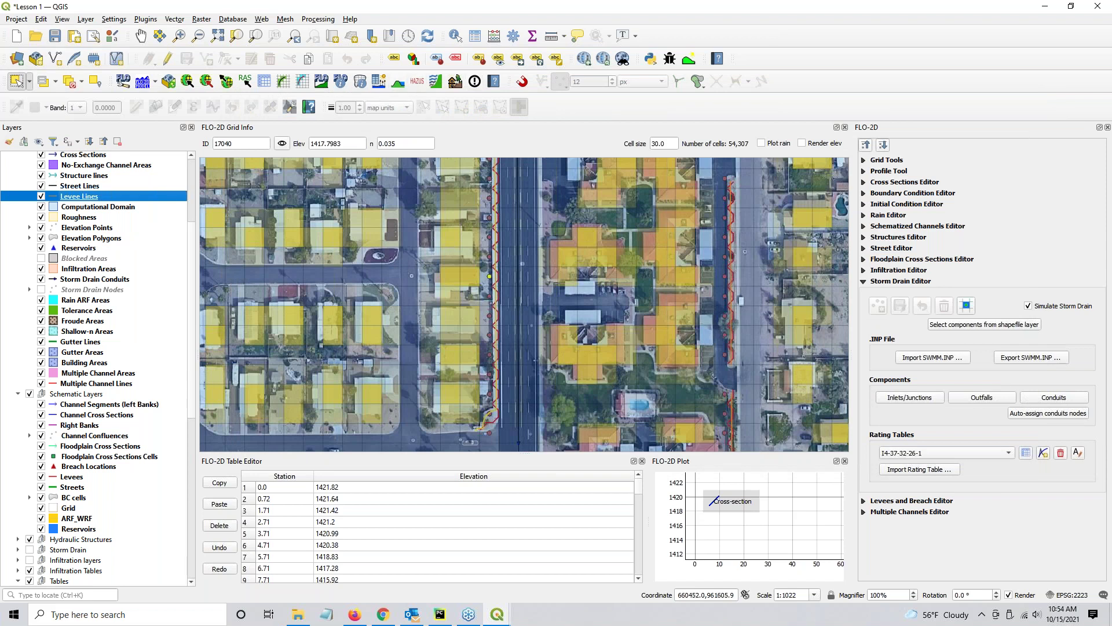
{"action": "key", "text": "alt+Tab"}
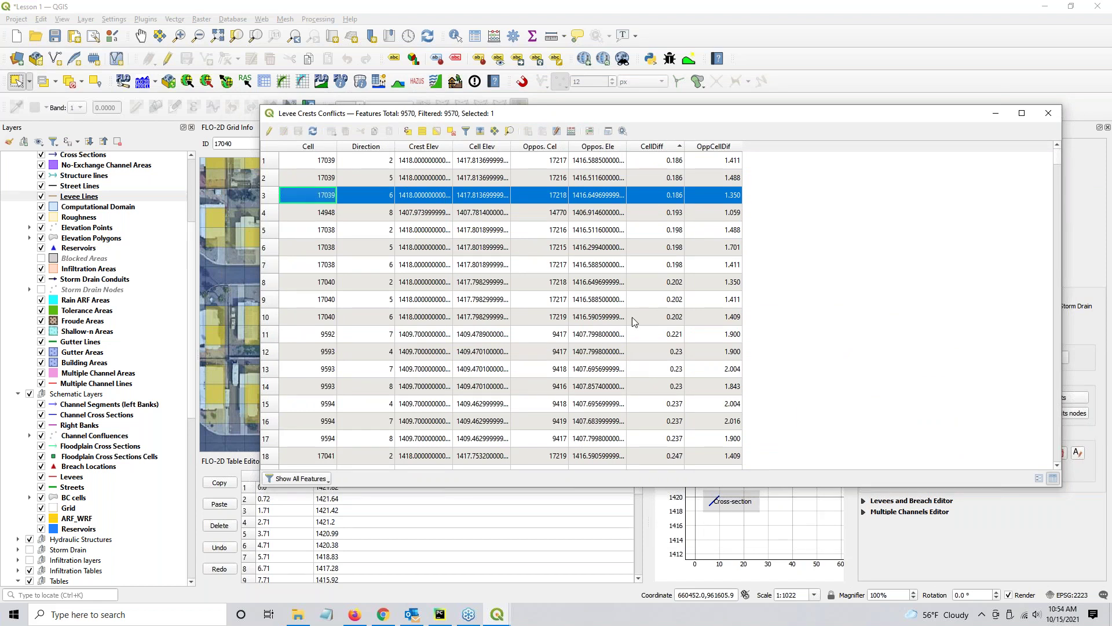
{"action": "scroll", "coordinate": [646, 349], "scroll_direction": "down", "scroll_amount": 7}
{"action": "scroll", "coordinate": [656, 386], "scroll_direction": "down", "scroll_amount": 7}
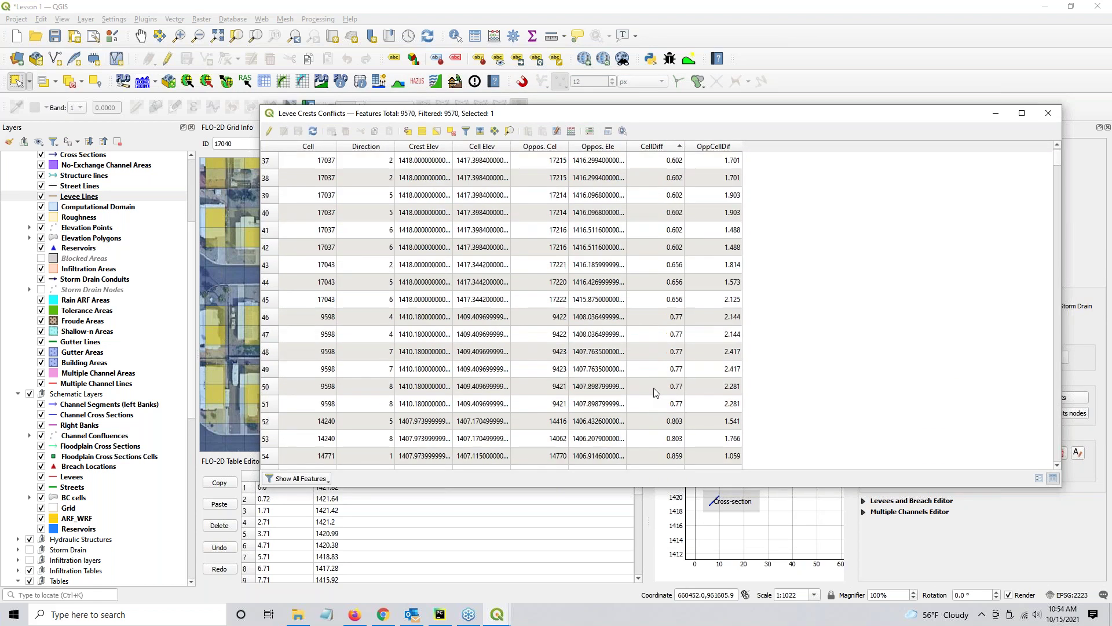
Step: Sort the Levee Crests Conflicts table by CellDiff in descending order
{"action": "scroll", "coordinate": [653, 391], "scroll_direction": "up", "scroll_amount": 14}
{"action": "left_click_drag", "start_coordinate": [606, 119], "coordinate": [1013, 124]}
{"action": "left_click", "coordinate": [602, 148]}
{"action": "scroll", "coordinate": [54, 471], "scroll_direction": "down", "scroll_amount": 1}
{"action": "scroll", "coordinate": [54, 470], "scroll_direction": "down", "scroll_amount": 1}
{"action": "left_click_drag", "start_coordinate": [1111, 113], "coordinate": [320, 73]}
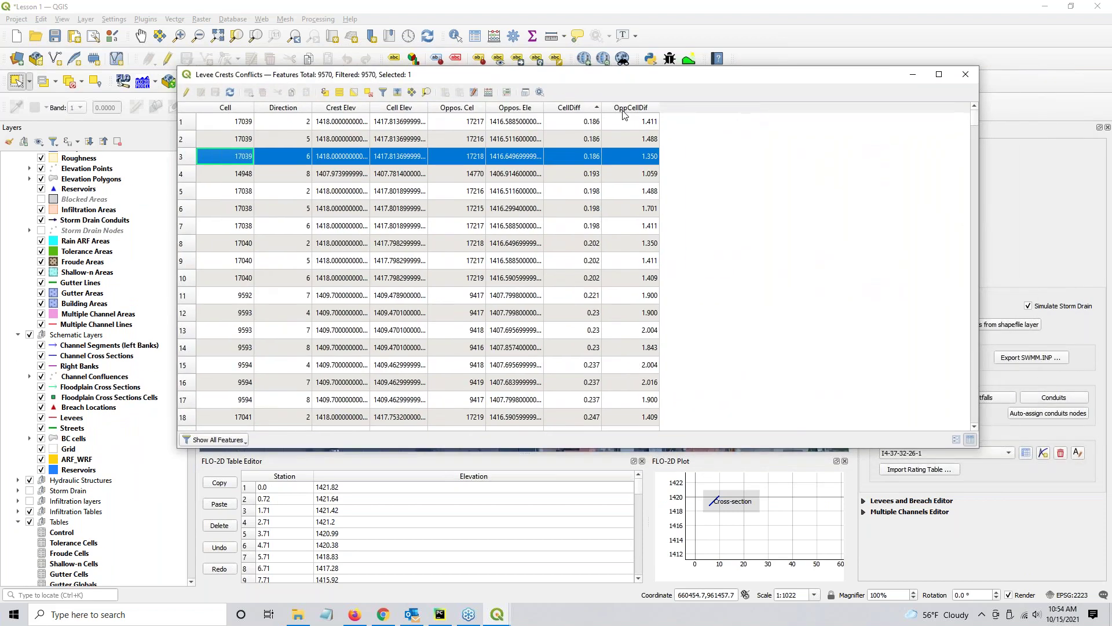
{"action": "left_click", "coordinate": [586, 110]}
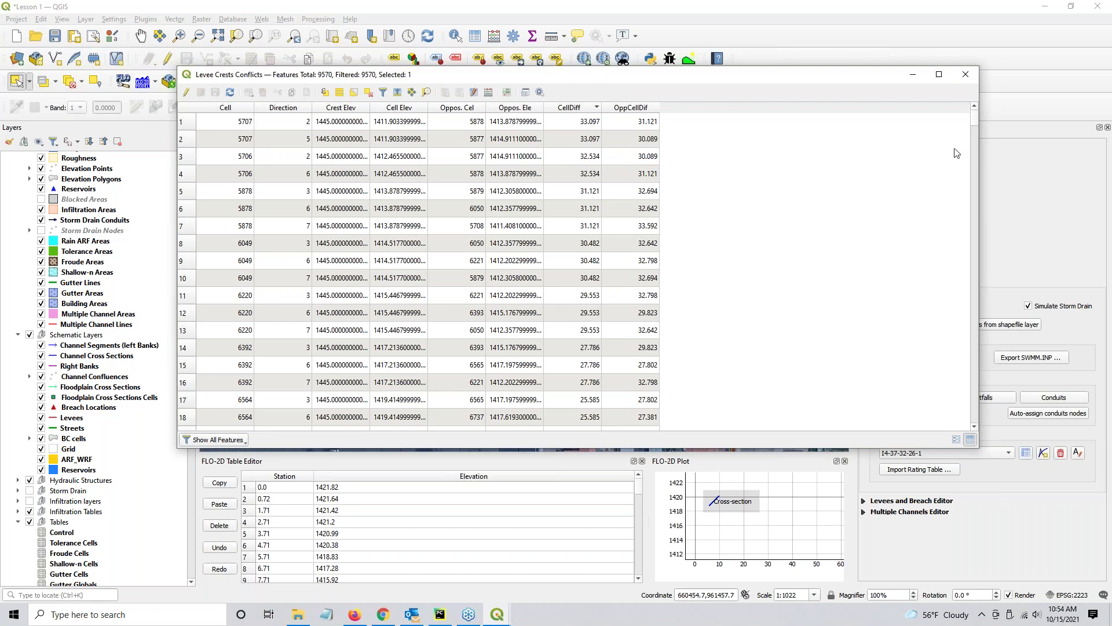
Step: Delete all Levee Crests Conflicts records with CellDiff above 1, stop editing the layer and close its table
{"action": "left_click_drag", "start_coordinate": [974, 120], "coordinate": [975, 422]}
{"action": "scroll", "coordinate": [672, 277], "scroll_direction": "up", "scroll_amount": 20}
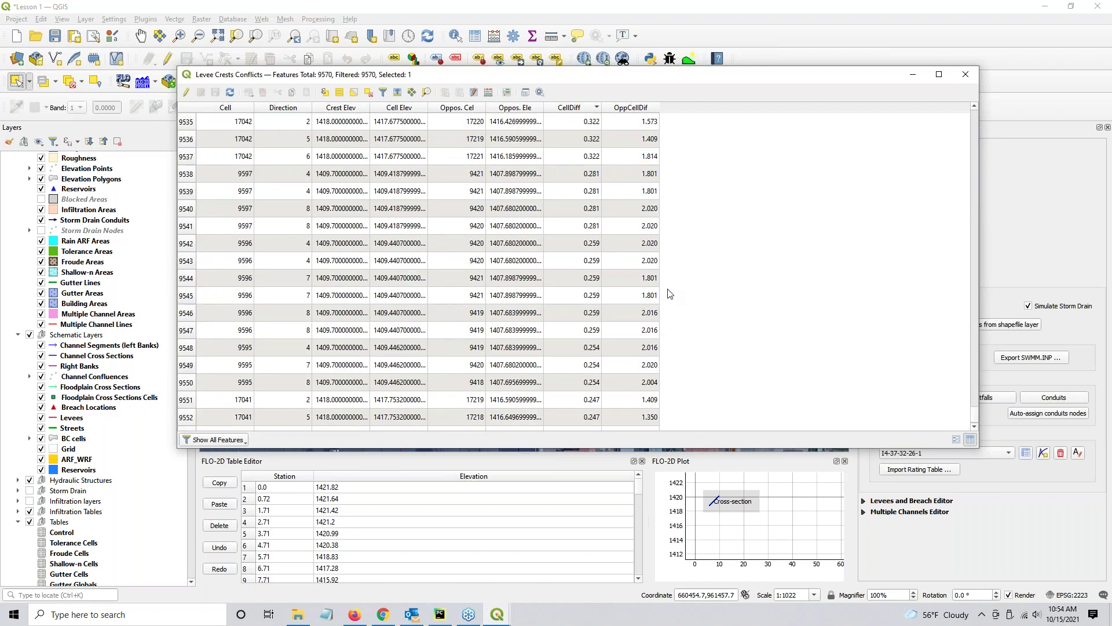
{"action": "scroll", "coordinate": [675, 291], "scroll_direction": "up", "scroll_amount": 12}
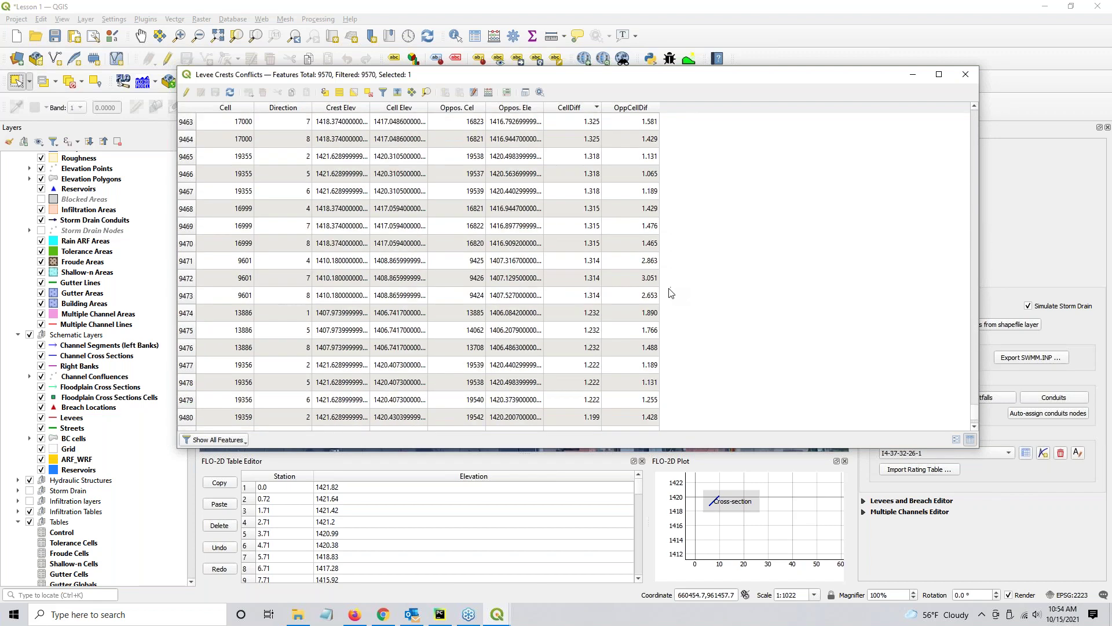
{"action": "scroll", "coordinate": [669, 295], "scroll_direction": "down", "scroll_amount": 20}
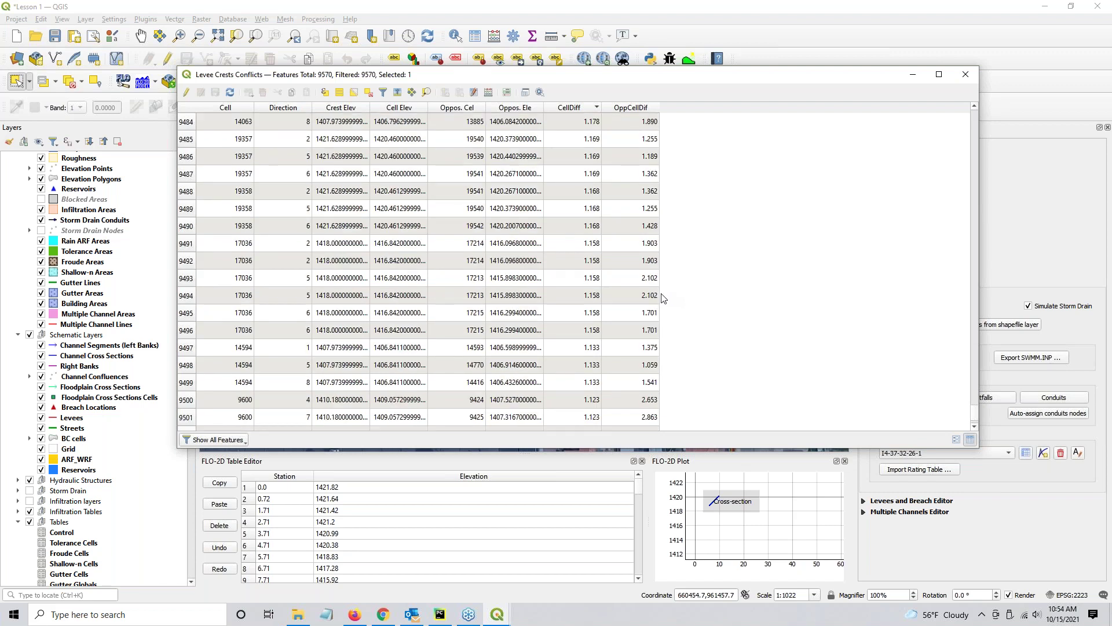
{"action": "scroll", "coordinate": [664, 299], "scroll_direction": "up", "scroll_amount": 3}
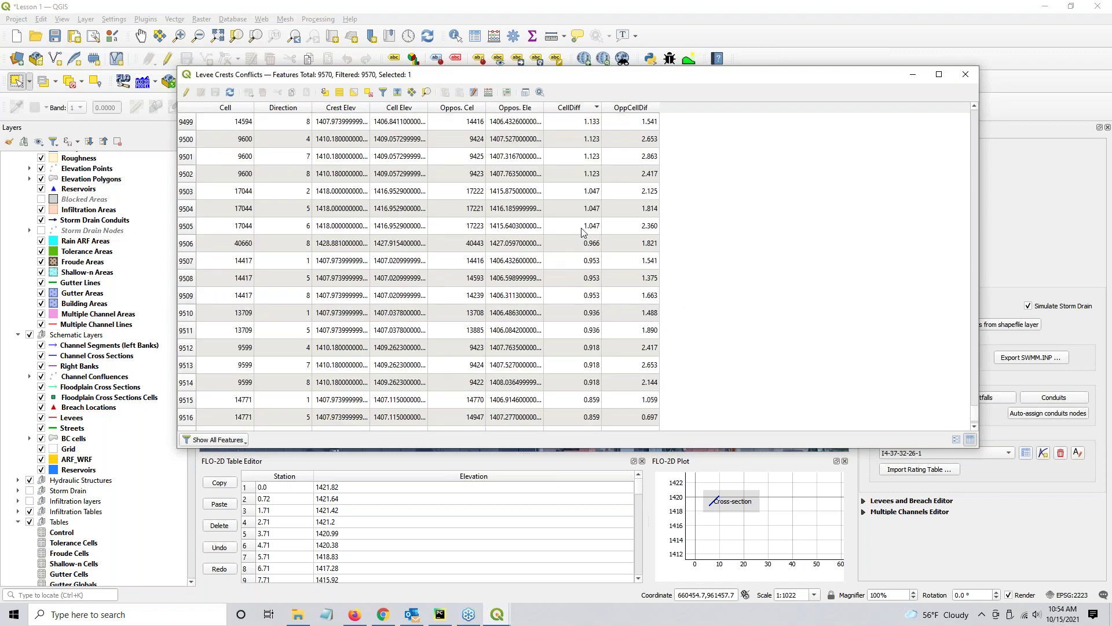
{"action": "left_click", "coordinate": [191, 227]}
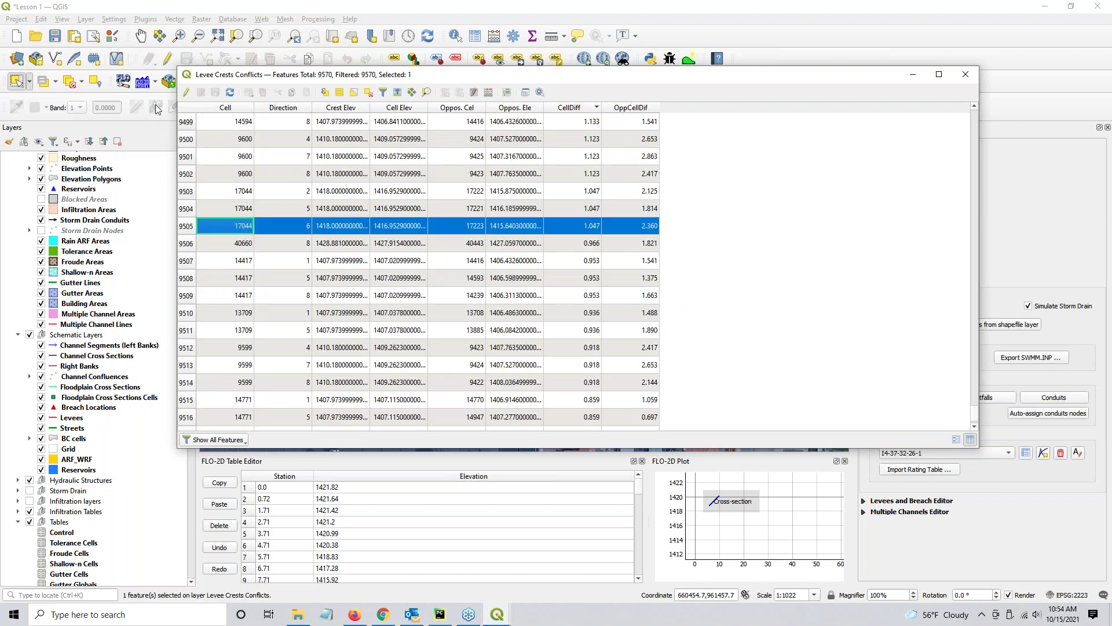
{"action": "left_click", "coordinate": [185, 92]}
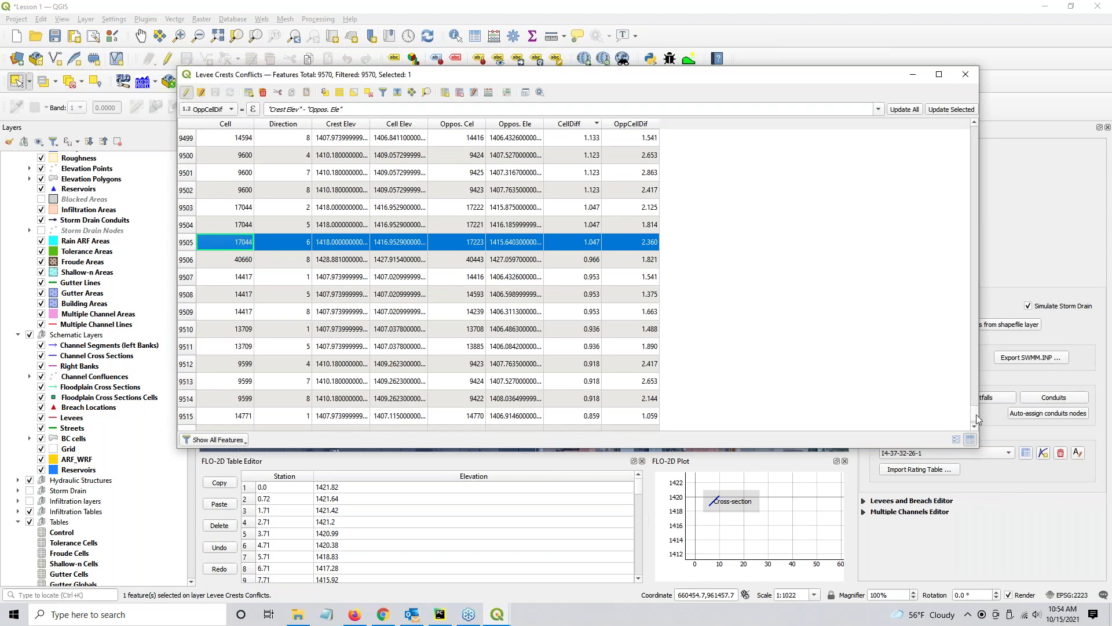
{"action": "left_click_drag", "start_coordinate": [977, 419], "coordinate": [975, 137]}
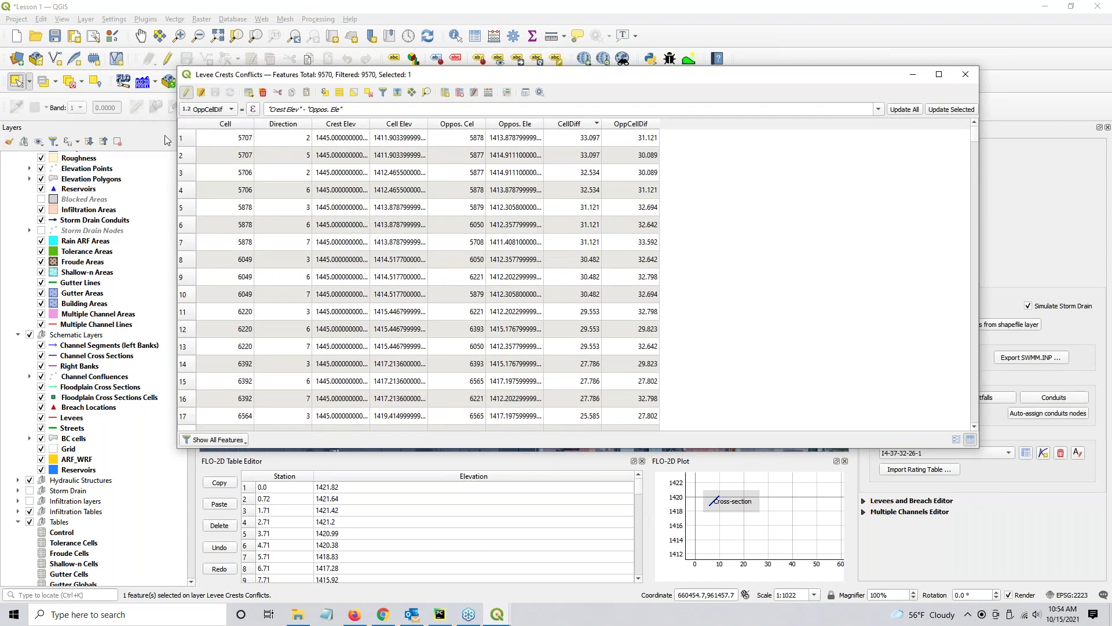
{"action": "left_click", "coordinate": [187, 144], "text": "shift"}
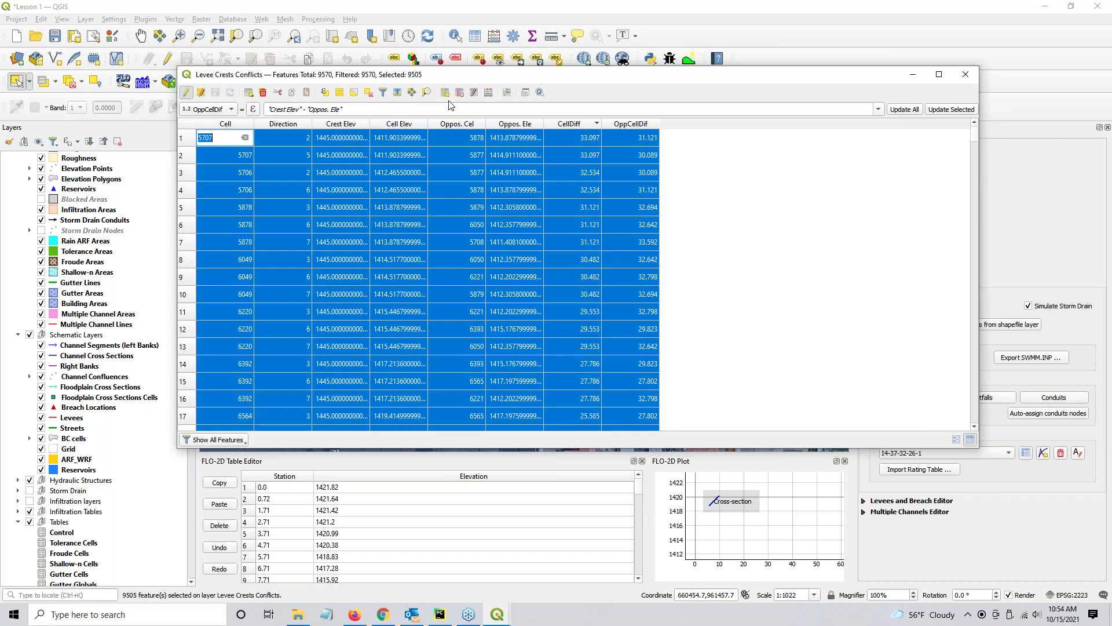
{"action": "left_click", "coordinate": [262, 92]}
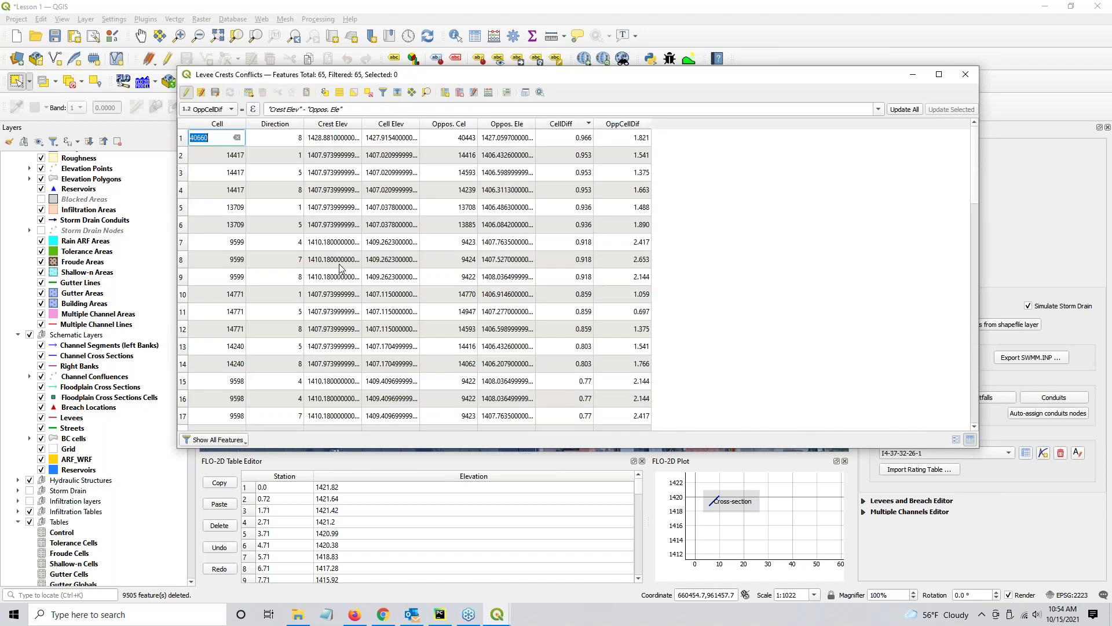
{"action": "left_click", "coordinate": [187, 95]}
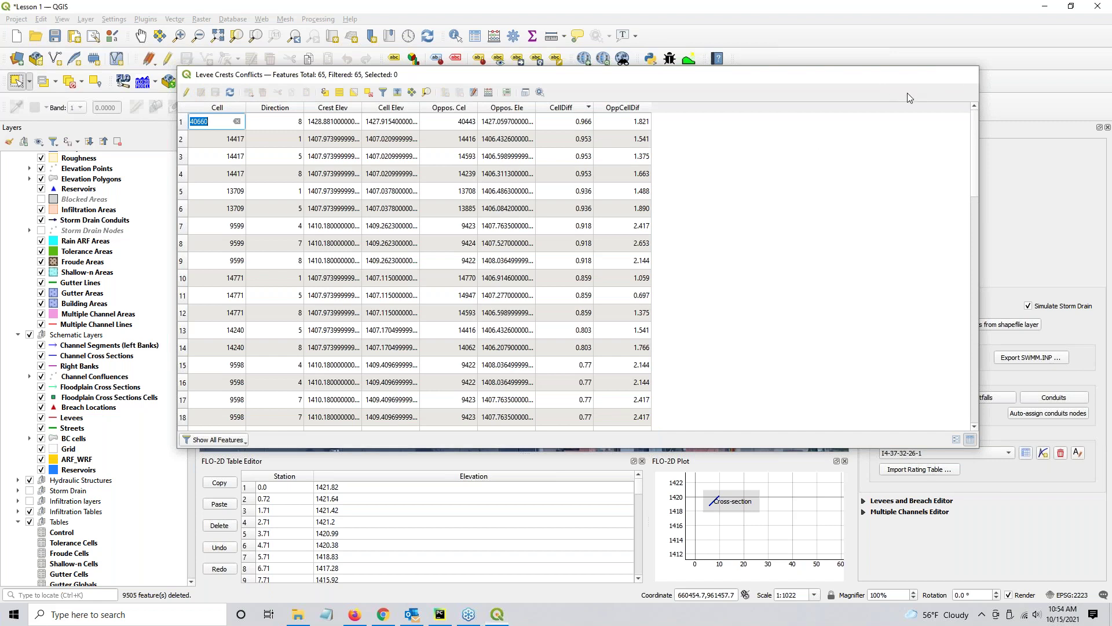
{"action": "left_click", "coordinate": [966, 75]}
Step: Change the fill color of the Levee Crests Conflicts layer's simple marker to green
{"action": "scroll", "coordinate": [68, 515], "scroll_direction": "down", "scroll_amount": 1}
{"action": "scroll", "coordinate": [69, 515], "scroll_direction": "down", "scroll_amount": 8}
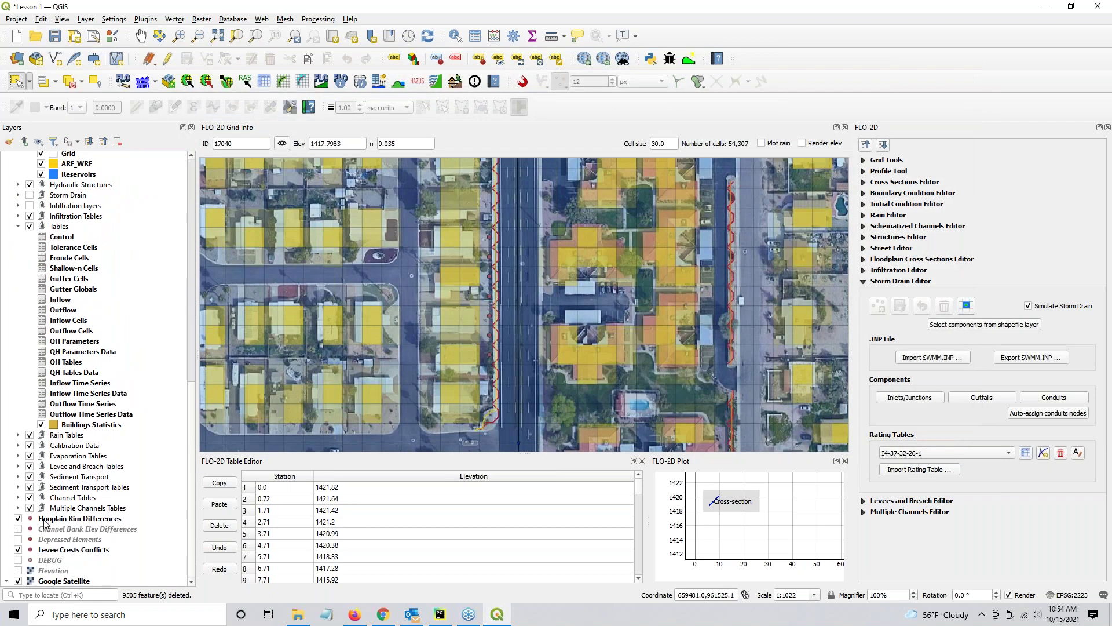
{"action": "left_click", "coordinate": [49, 549]}
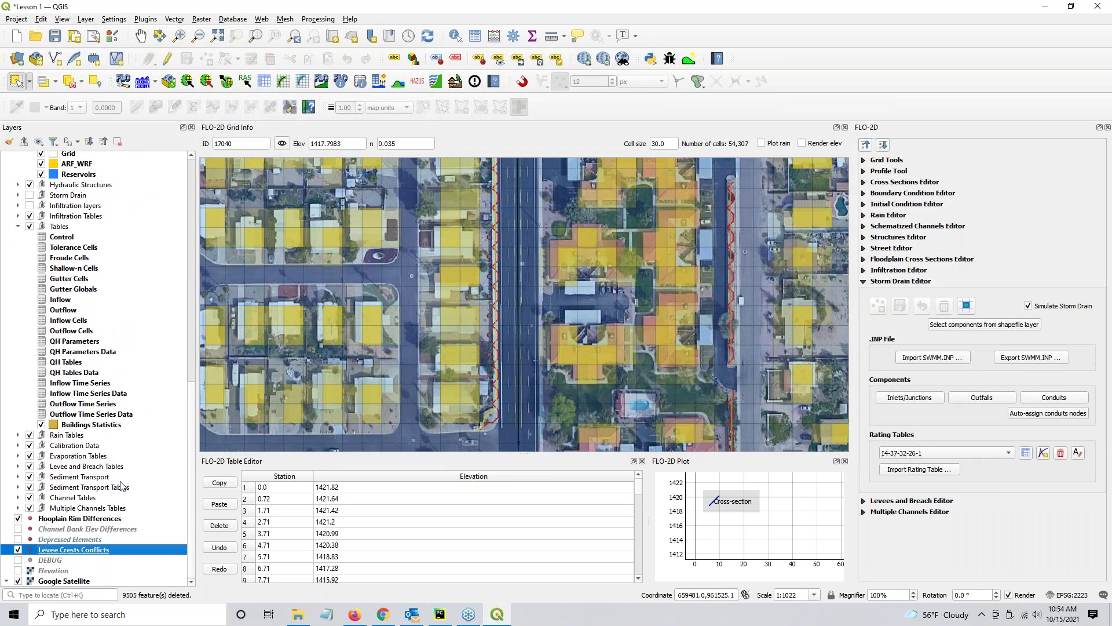
{"action": "left_click", "coordinate": [550, 205]}
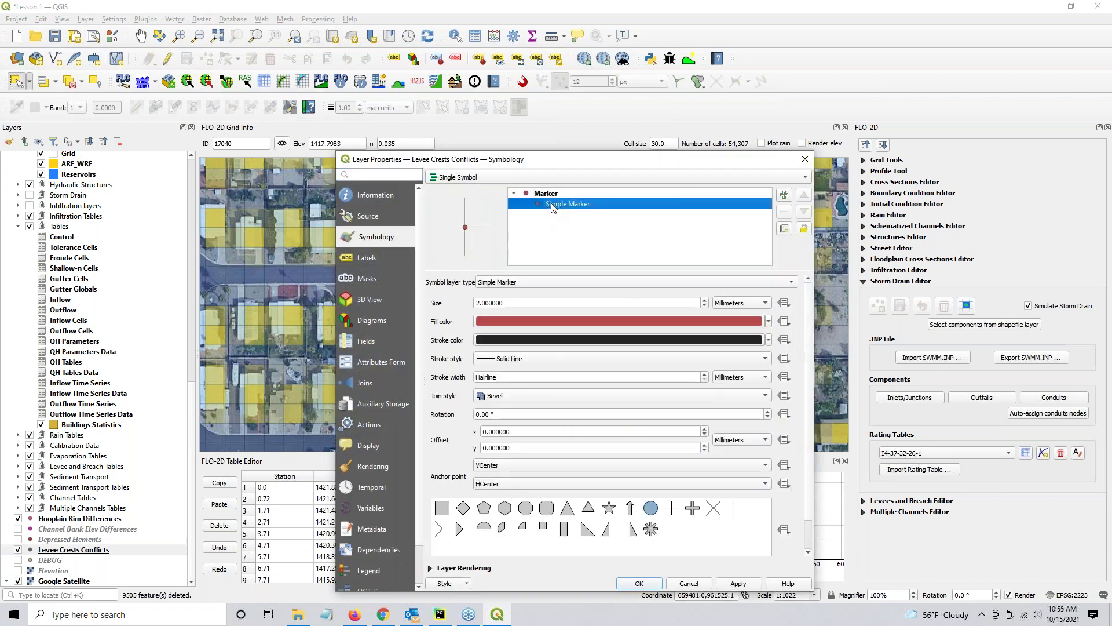
{"action": "left_click", "coordinate": [513, 322]}
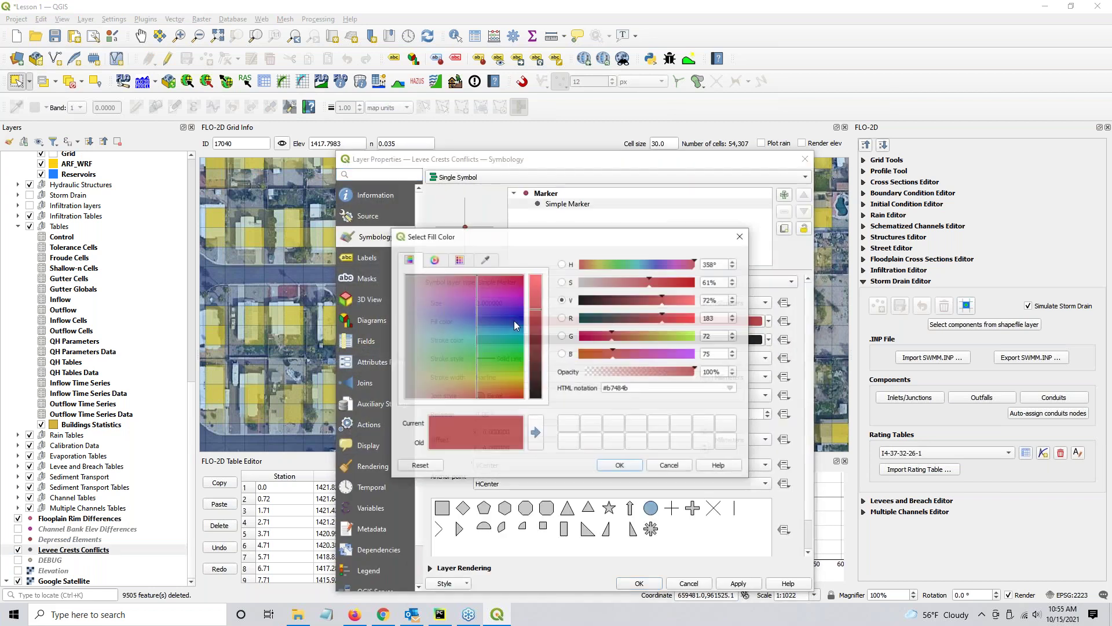
{"action": "left_click", "coordinate": [509, 352]}
{"action": "left_click", "coordinate": [633, 465]}
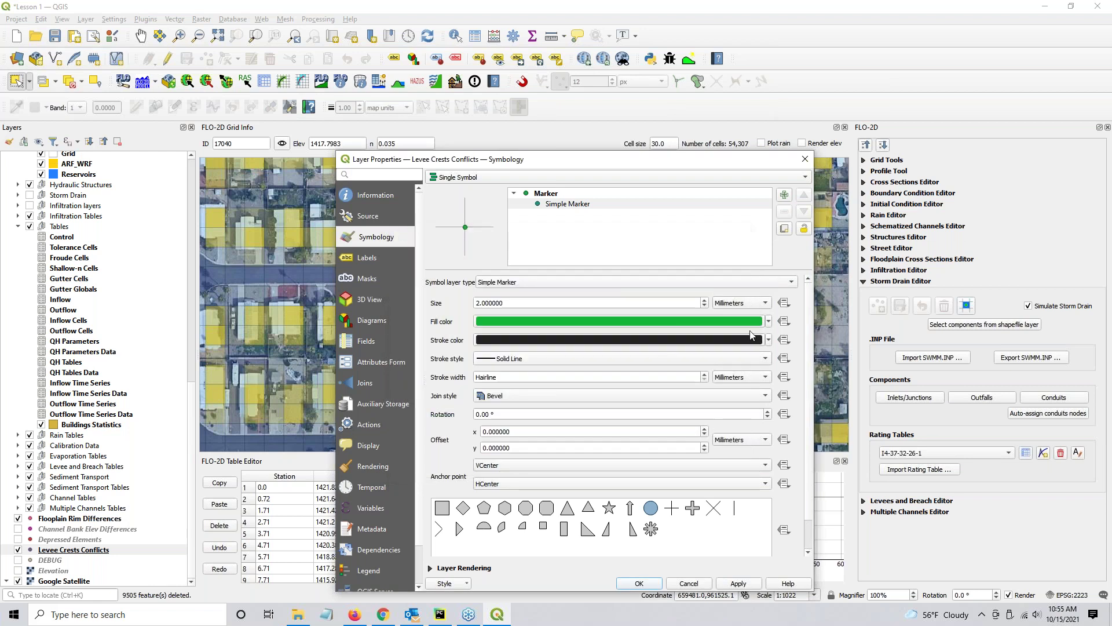
Step: Set the simple marker's stroke style to No Pen and its shape to a square
{"action": "left_click", "coordinate": [561, 207]}
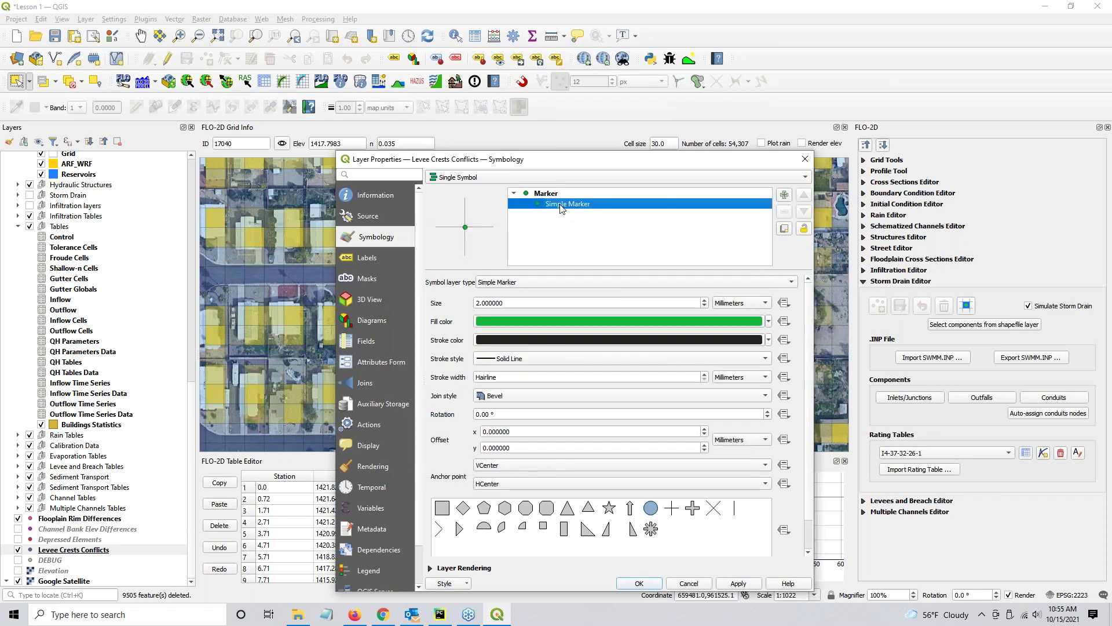
{"action": "left_click", "coordinate": [516, 358]}
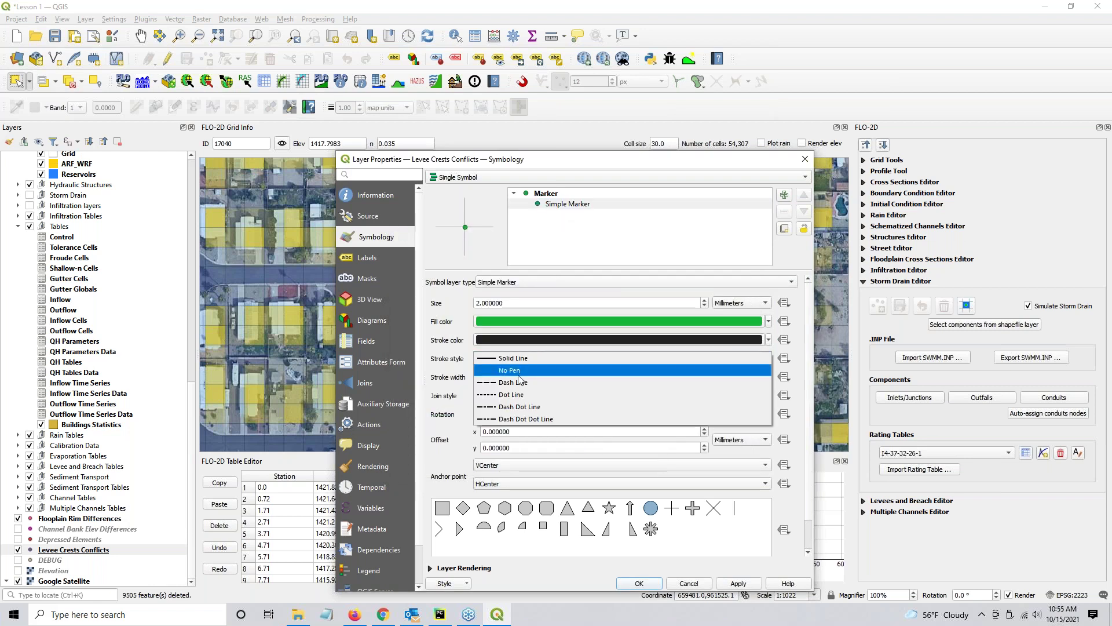
{"action": "left_click", "coordinate": [520, 366]}
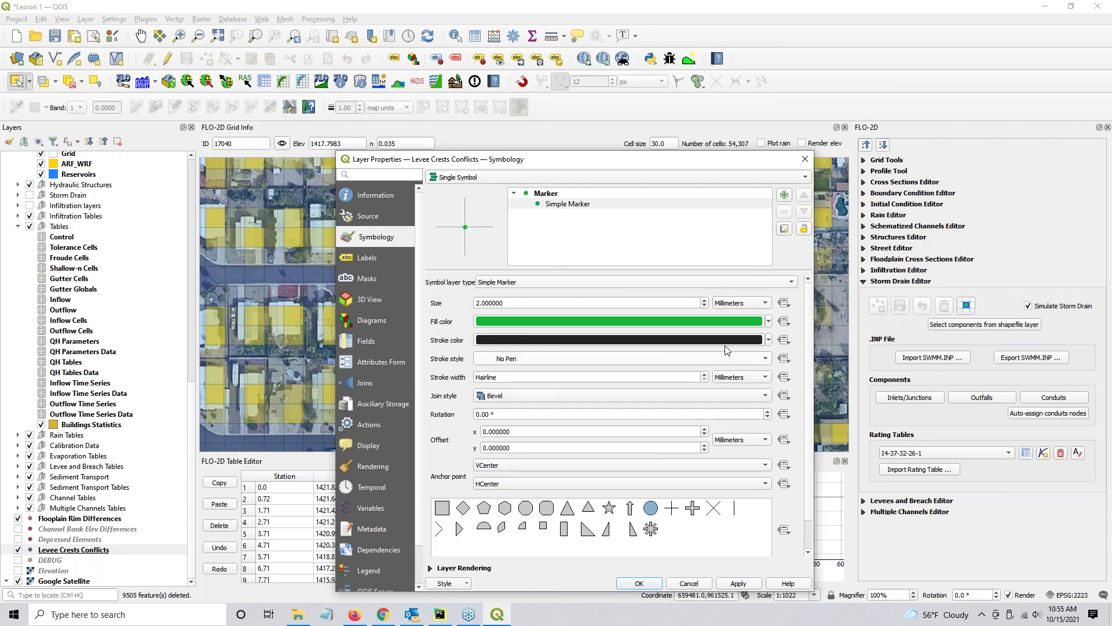
{"action": "left_click", "coordinate": [566, 304]}
{"action": "left_click", "coordinate": [449, 509]}
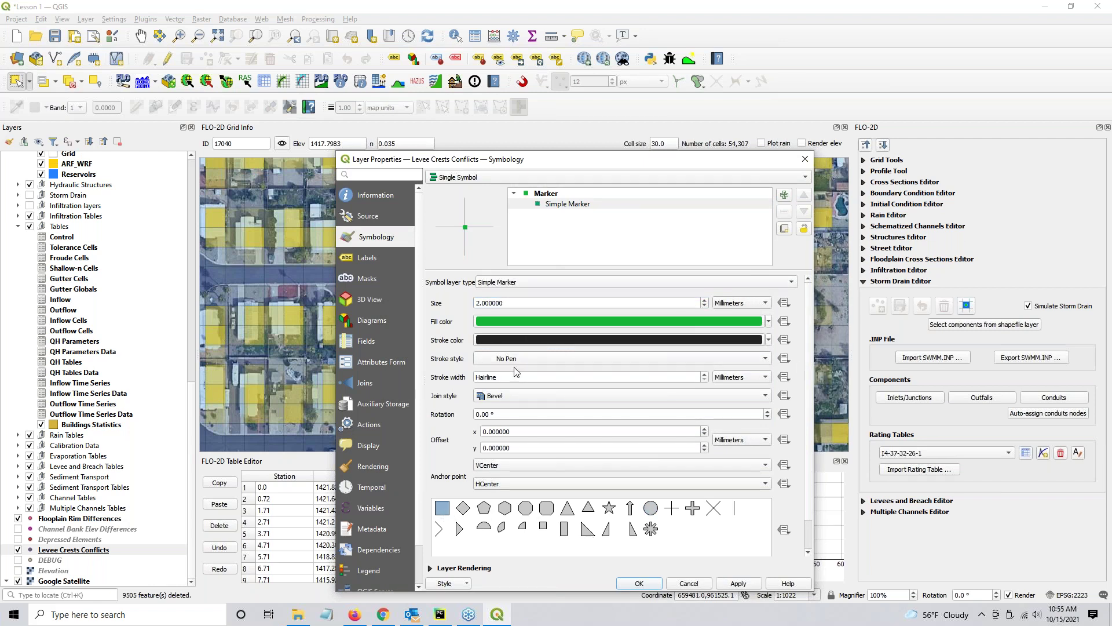
Step: Set the marker size to 30 Map Units and apply the symbology to the Levee Crests Conflicts layer
{"action": "left_click", "coordinate": [589, 303]}
{"action": "key", "text": "ctrl+a"}
{"action": "type", "text": "30"}
{"action": "left_click", "coordinate": [718, 304]}
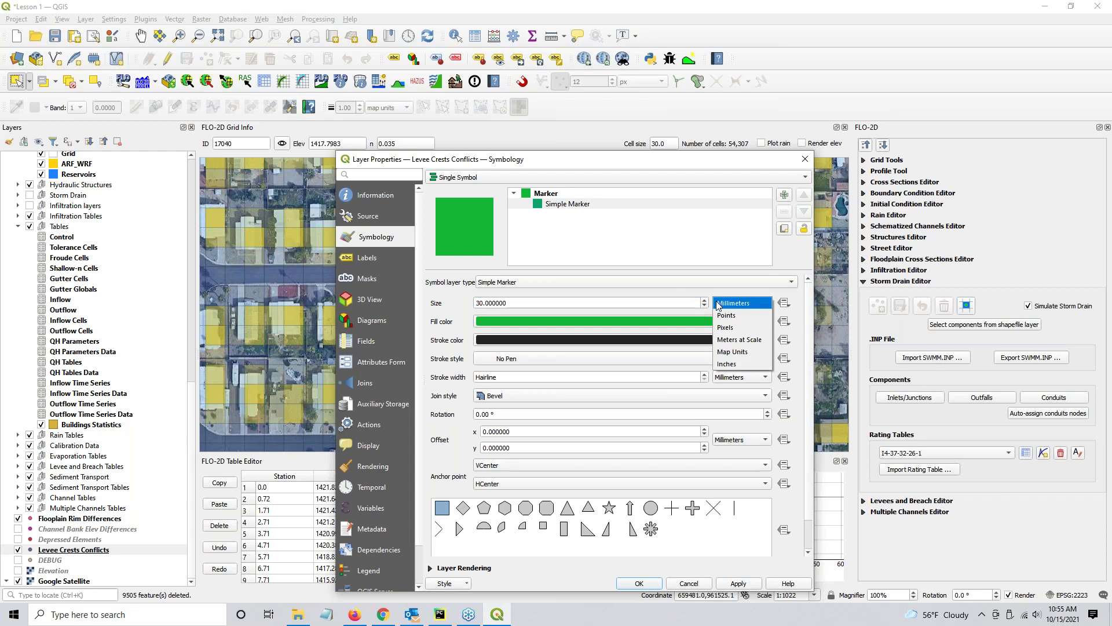
{"action": "left_click", "coordinate": [736, 351]}
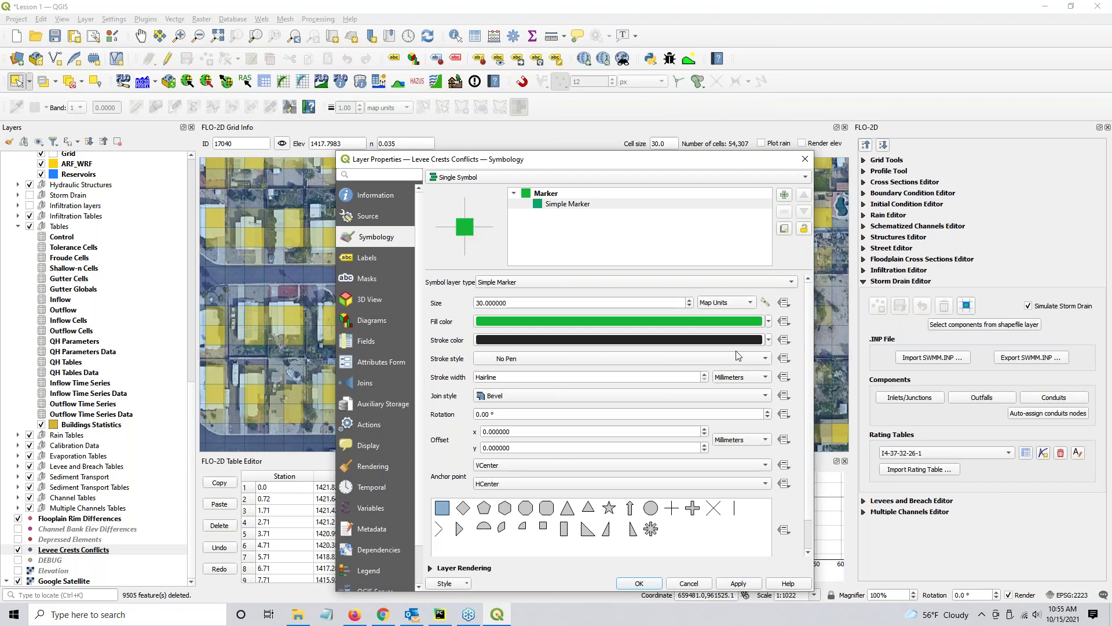
{"action": "left_click", "coordinate": [639, 583]}
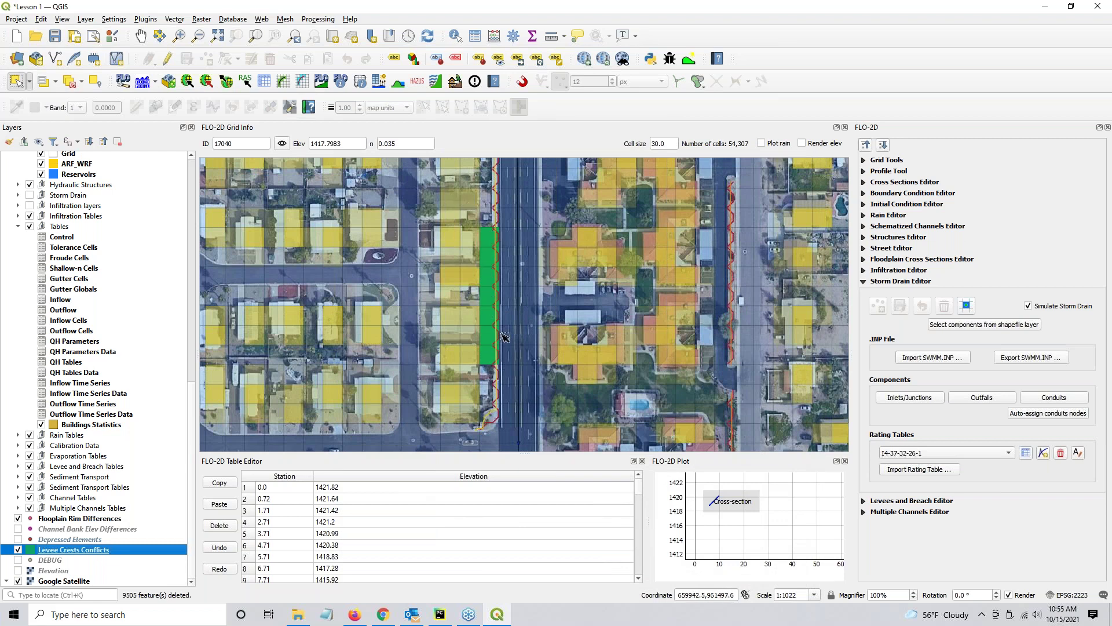
Step: Examine the remaining levee crest conflicts on the map, then hide the Levee Crests Conflicts layer
{"action": "scroll", "coordinate": [517, 310], "scroll_direction": "down", "scroll_amount": 2}
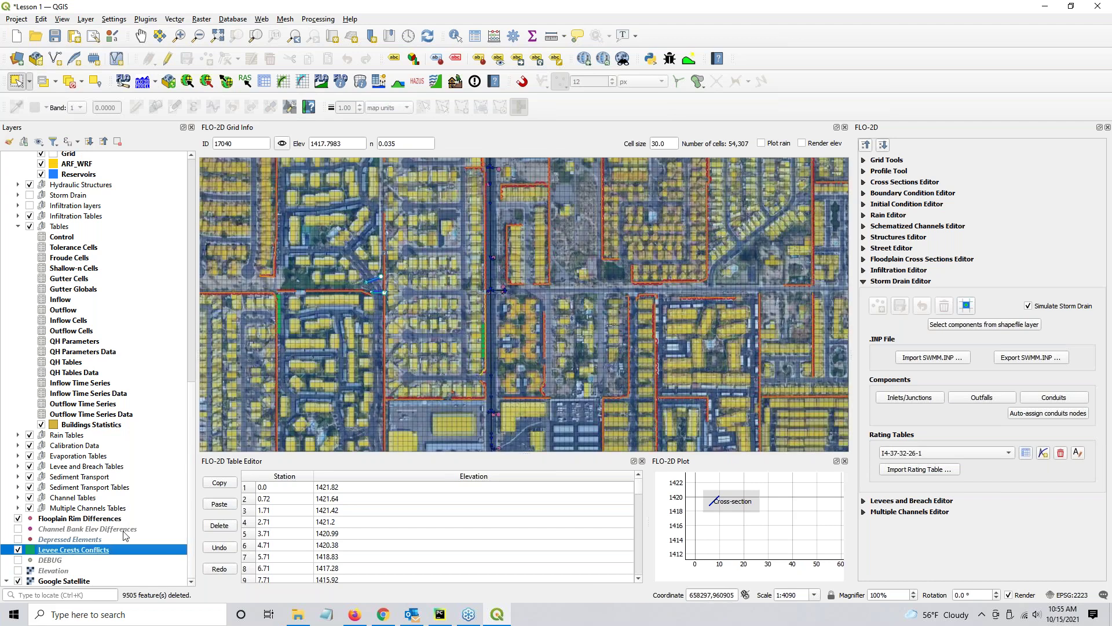
{"action": "scroll", "coordinate": [493, 355], "scroll_direction": "up", "scroll_amount": 2}
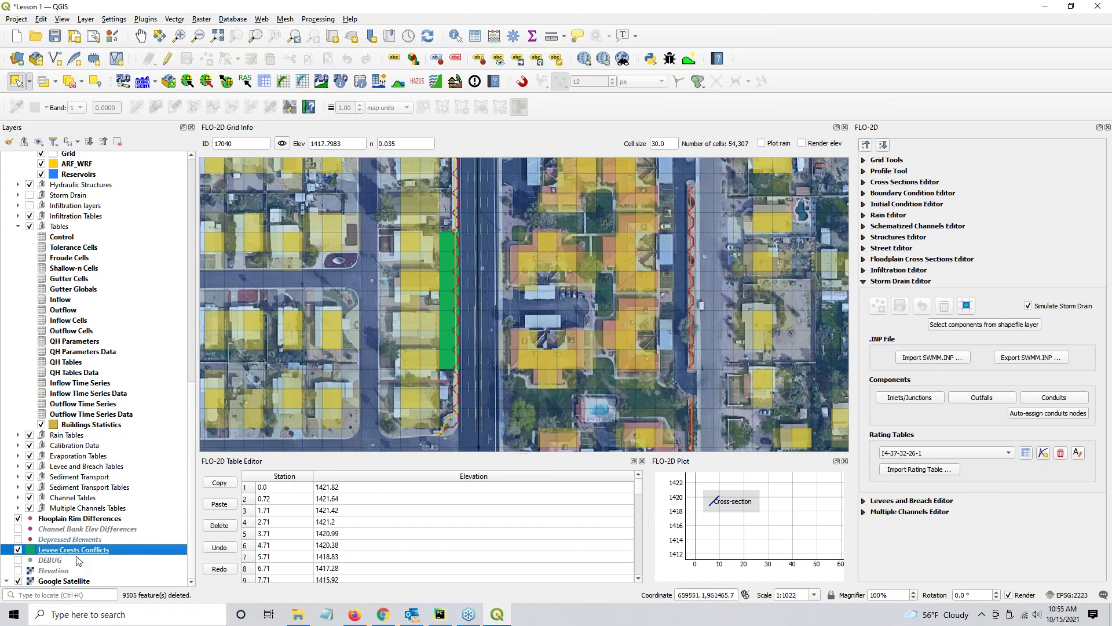
{"action": "left_click", "coordinate": [18, 550]}
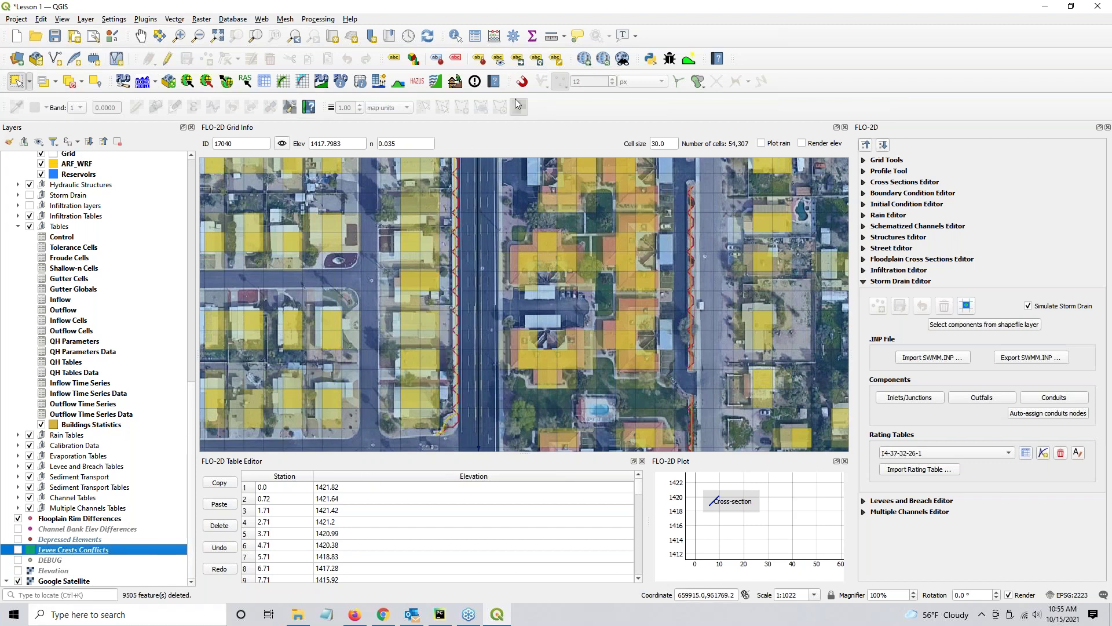
Step: Load the FLO-2D warnings and errors from the current project and browse the list of component conflicts
{"action": "left_click", "coordinate": [475, 81]}
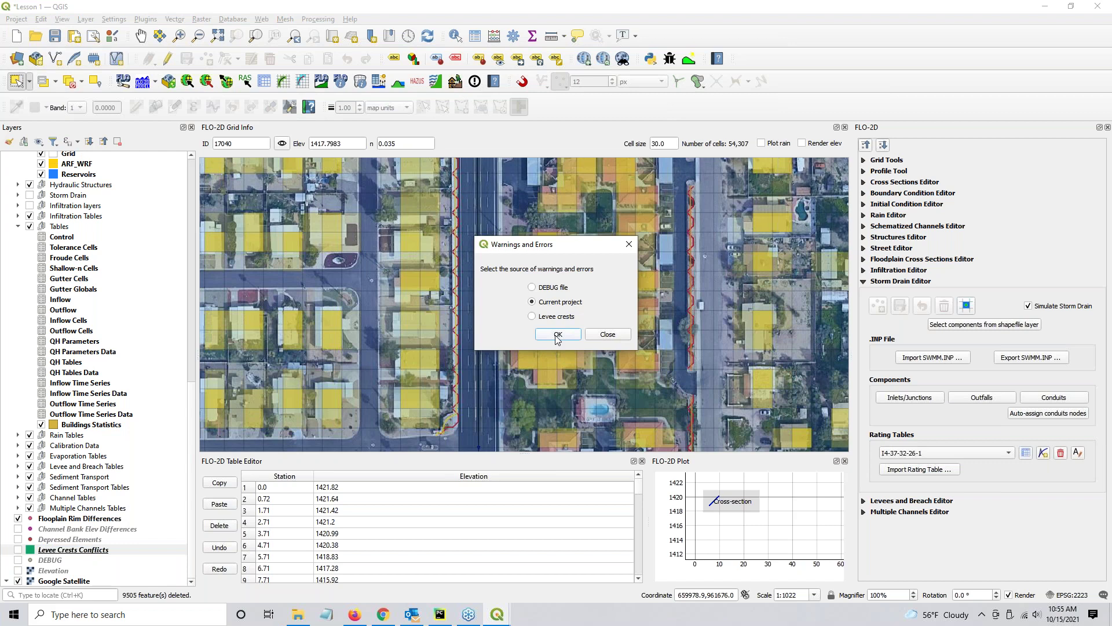
{"action": "left_click", "coordinate": [557, 335]}
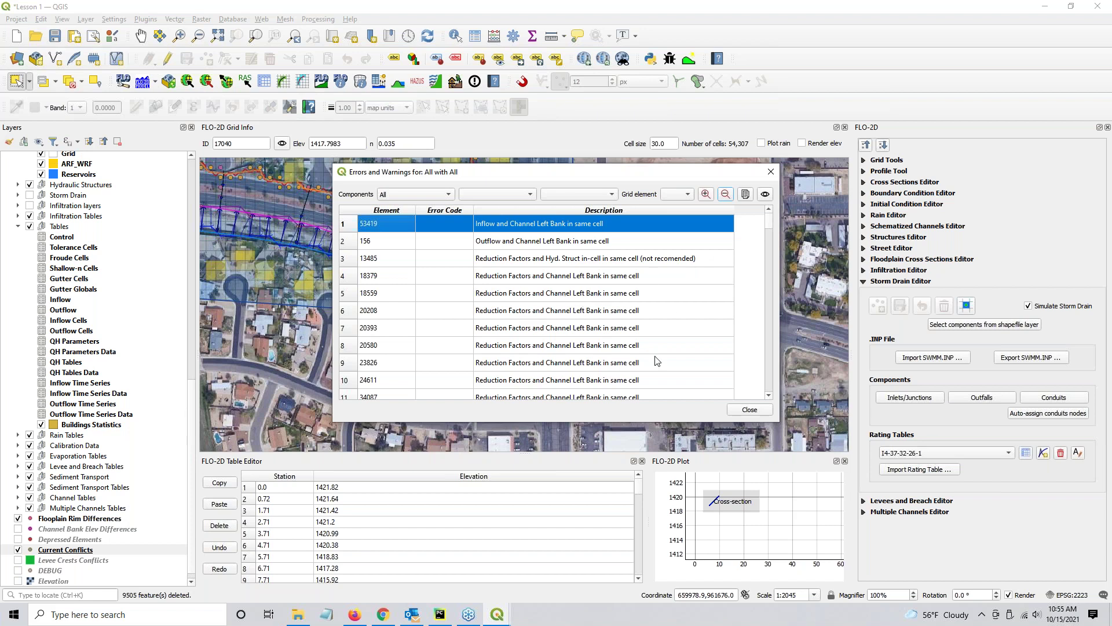
{"action": "scroll", "coordinate": [533, 332], "scroll_direction": "down", "scroll_amount": 13}
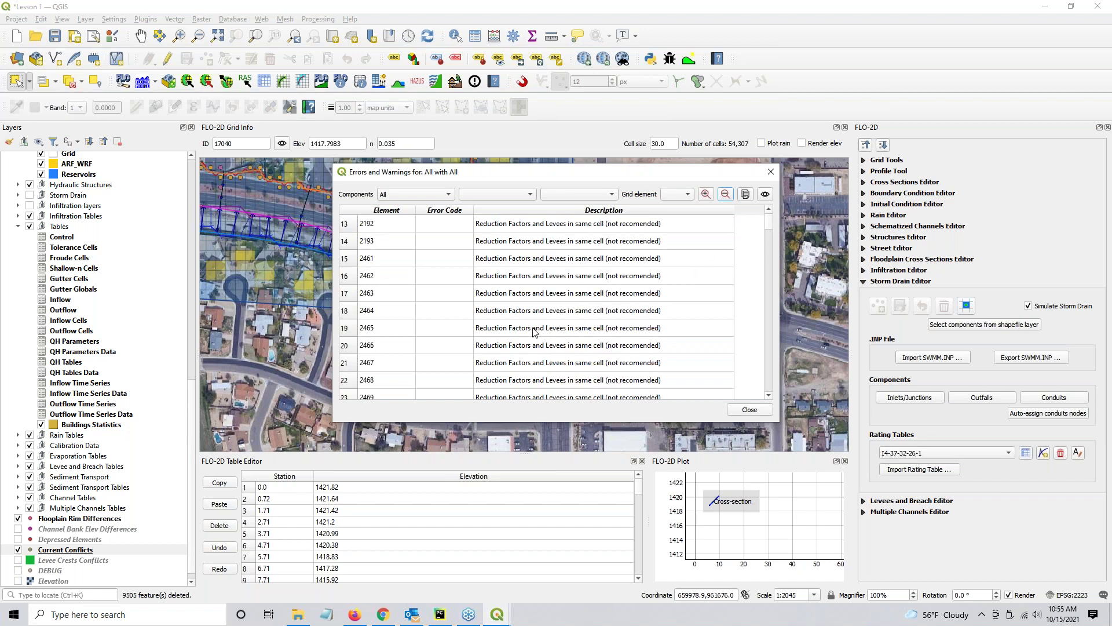
{"action": "scroll", "coordinate": [533, 332], "scroll_direction": "down", "scroll_amount": 4}
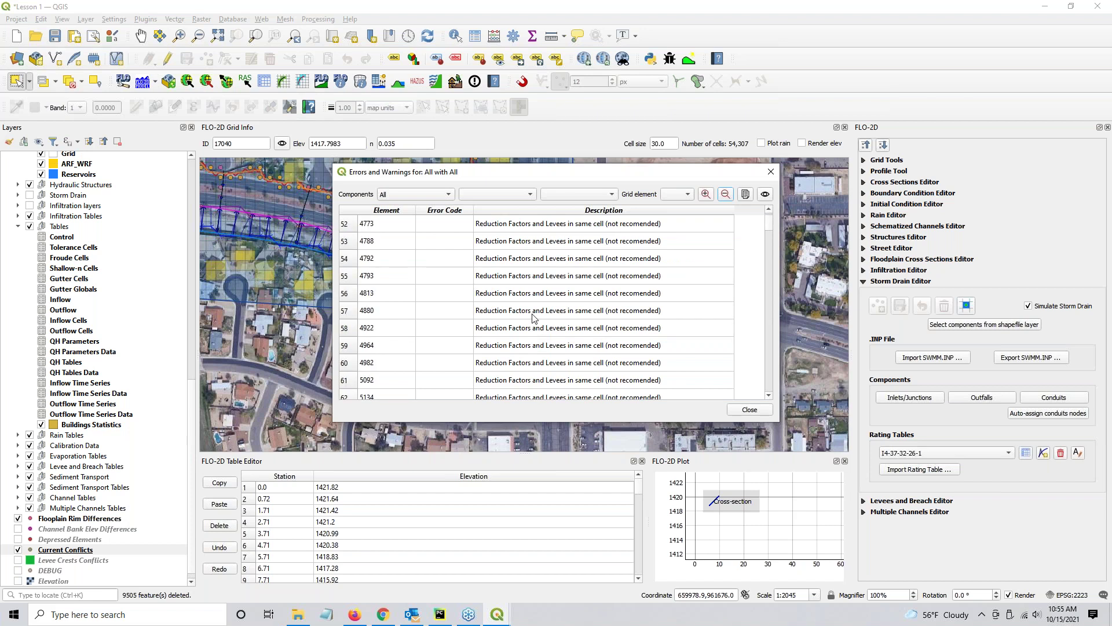
Step: Move the errors list off the map and locate the Reduction Factors and Levees conflicts for elements 4922 through 5092
{"action": "left_click", "coordinate": [534, 317]}
{"action": "left_click_drag", "start_coordinate": [554, 174], "coordinate": [888, 65]}
{"action": "left_click", "coordinate": [854, 217]}
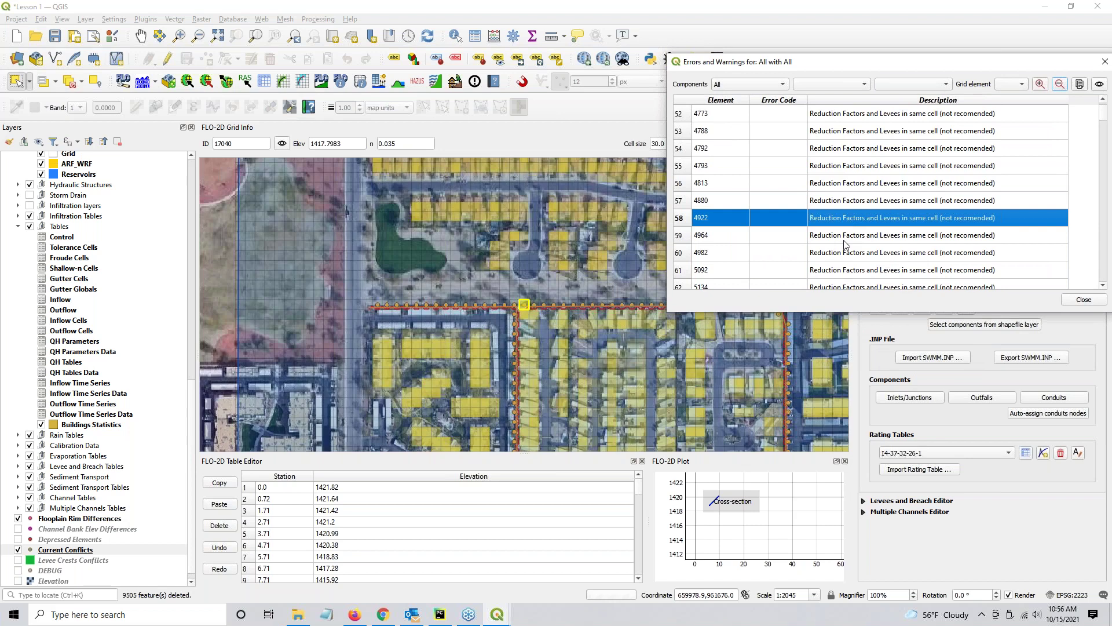
{"action": "left_click", "coordinate": [845, 236]}
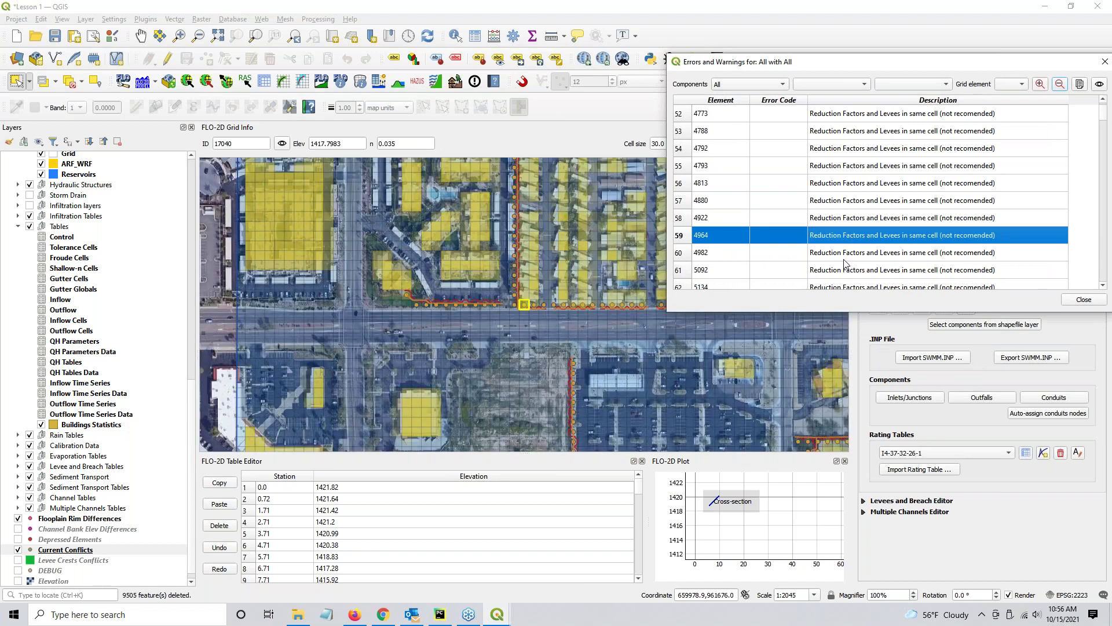
{"action": "left_click", "coordinate": [845, 259]}
{"action": "left_click", "coordinate": [752, 268]}
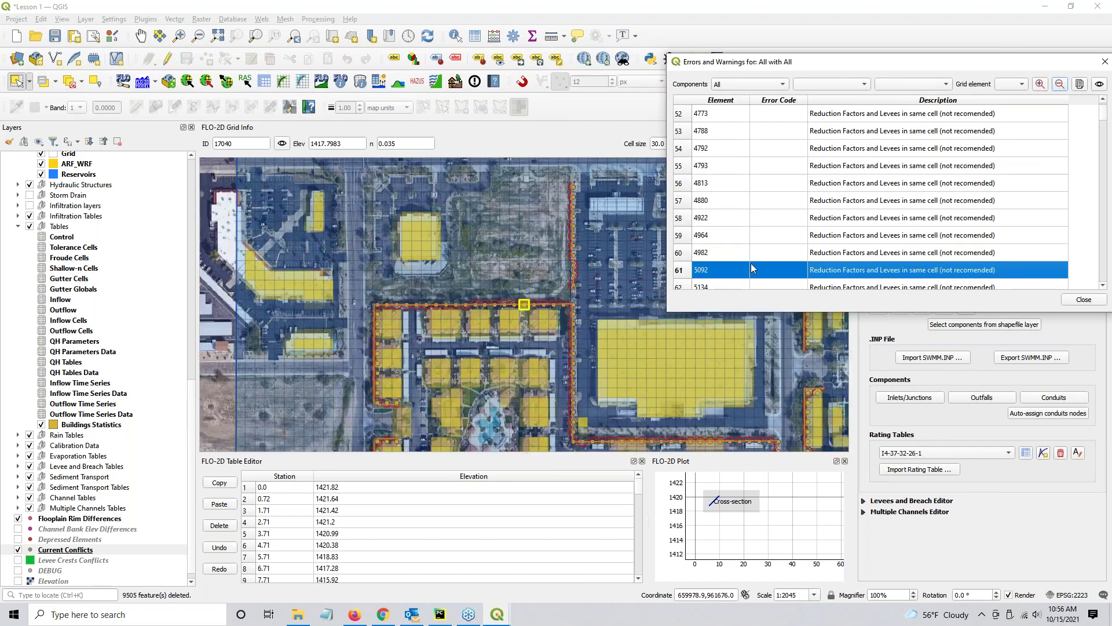
{"action": "scroll", "coordinate": [843, 213], "scroll_direction": "down", "scroll_amount": 3}
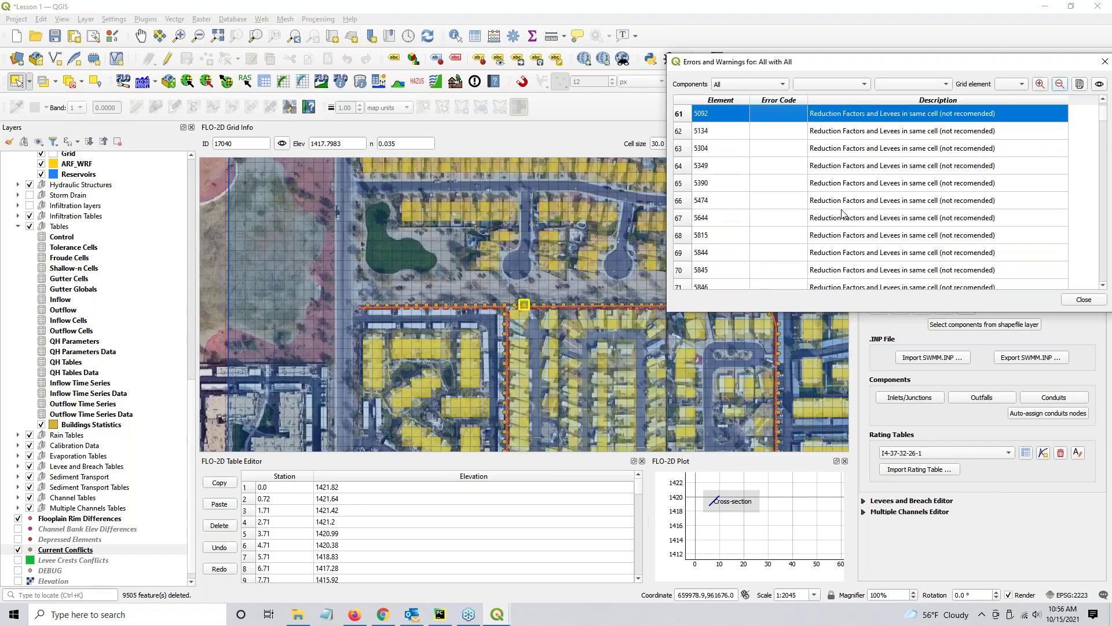
Step: Browse the full list of component conflicts and locate element 29928, flagged for two or more levees, on the map
{"action": "left_click", "coordinate": [857, 131]}
{"action": "scroll", "coordinate": [846, 185], "scroll_direction": "down", "scroll_amount": 4}
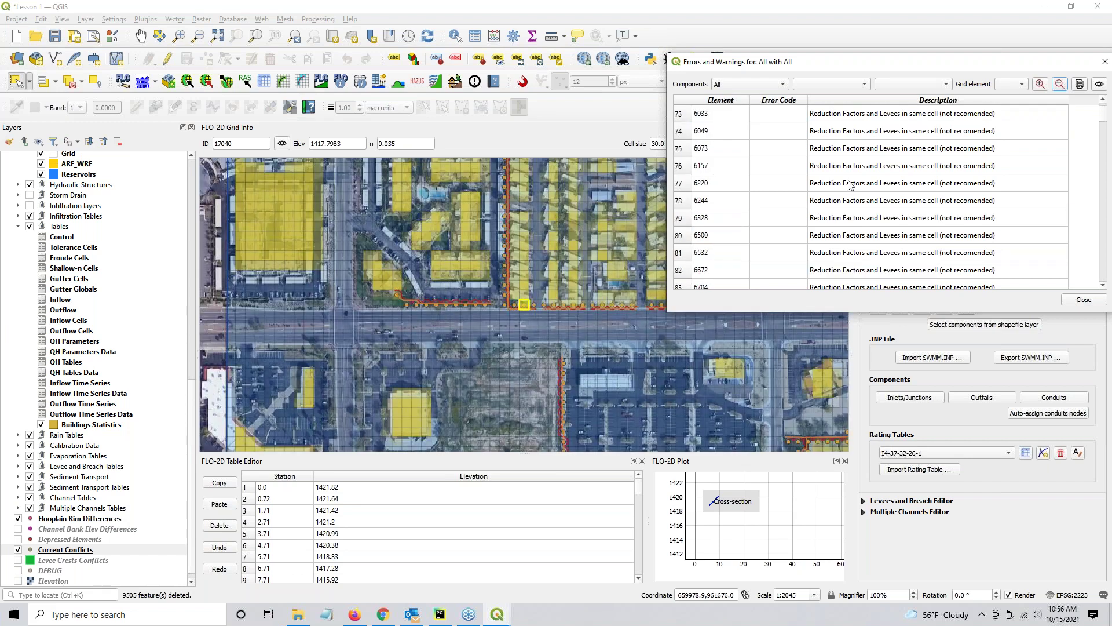
{"action": "left_click_drag", "start_coordinate": [1105, 119], "coordinate": [1105, 216]}
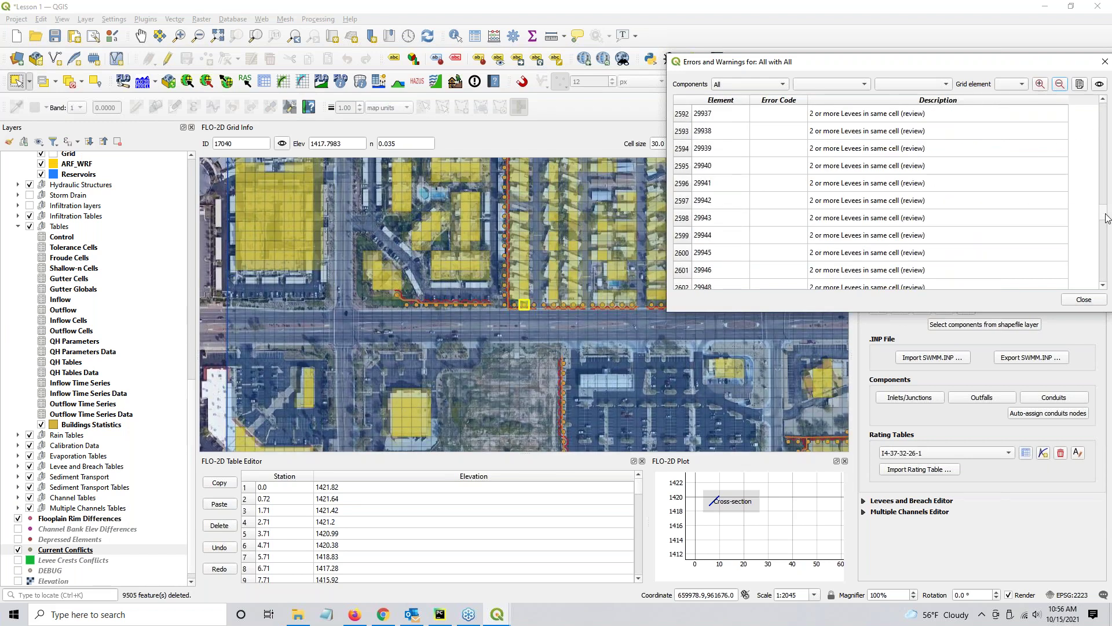
{"action": "left_click", "coordinate": [827, 223]}
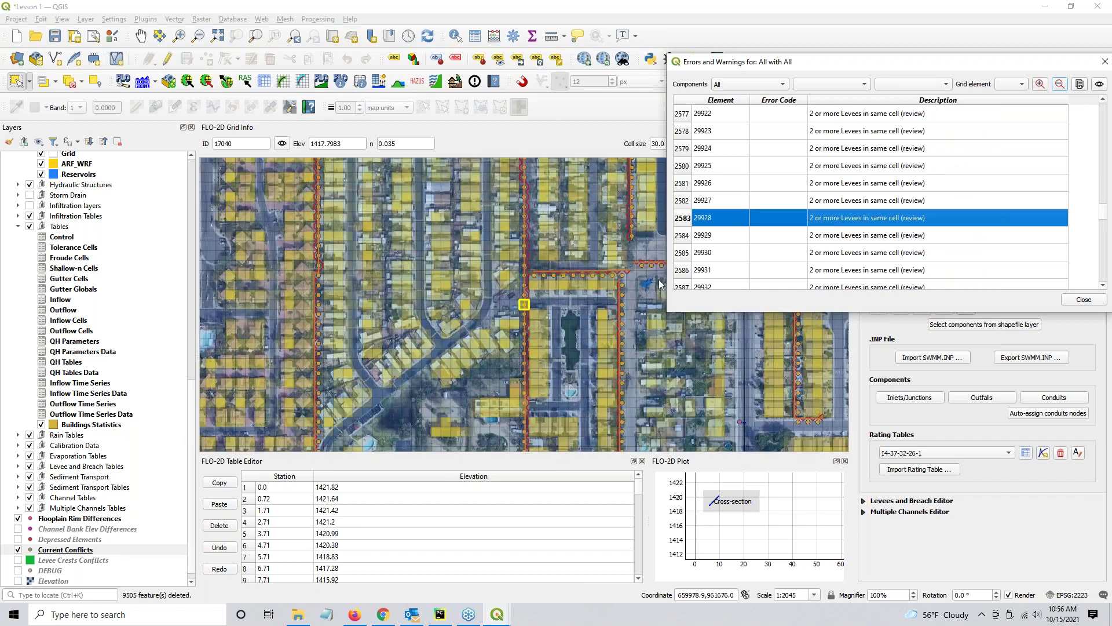
{"action": "left_click_drag", "start_coordinate": [1108, 214], "coordinate": [1101, 100]}
Step: Filter the conflicts by Inflows and locate element 53419, then filter them by Outflows
{"action": "left_click", "coordinate": [826, 85]}
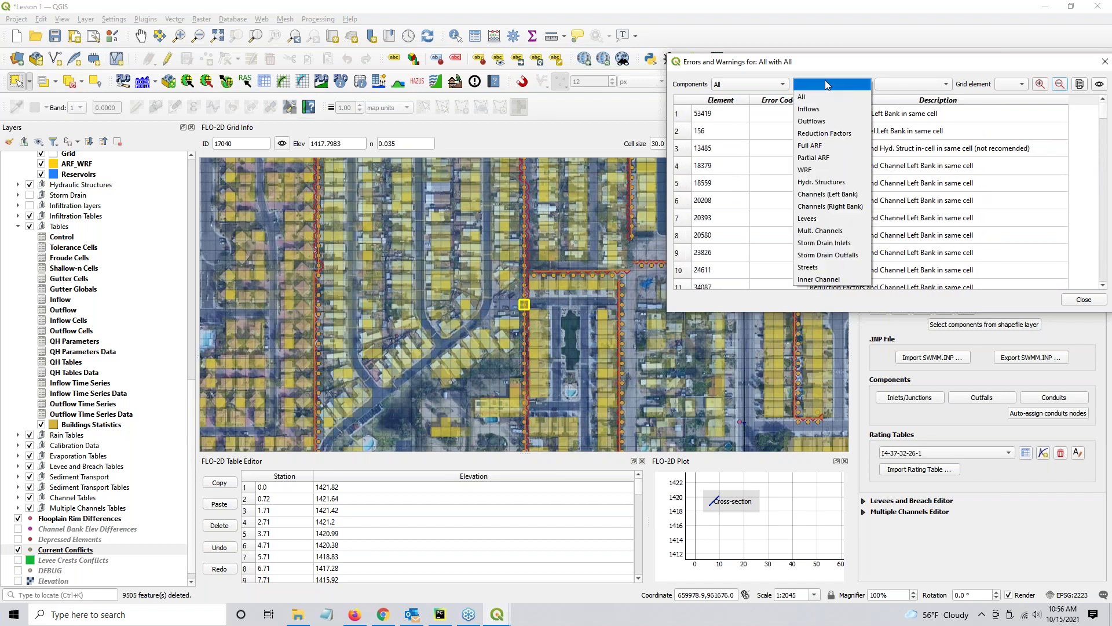
{"action": "left_click", "coordinate": [822, 107]}
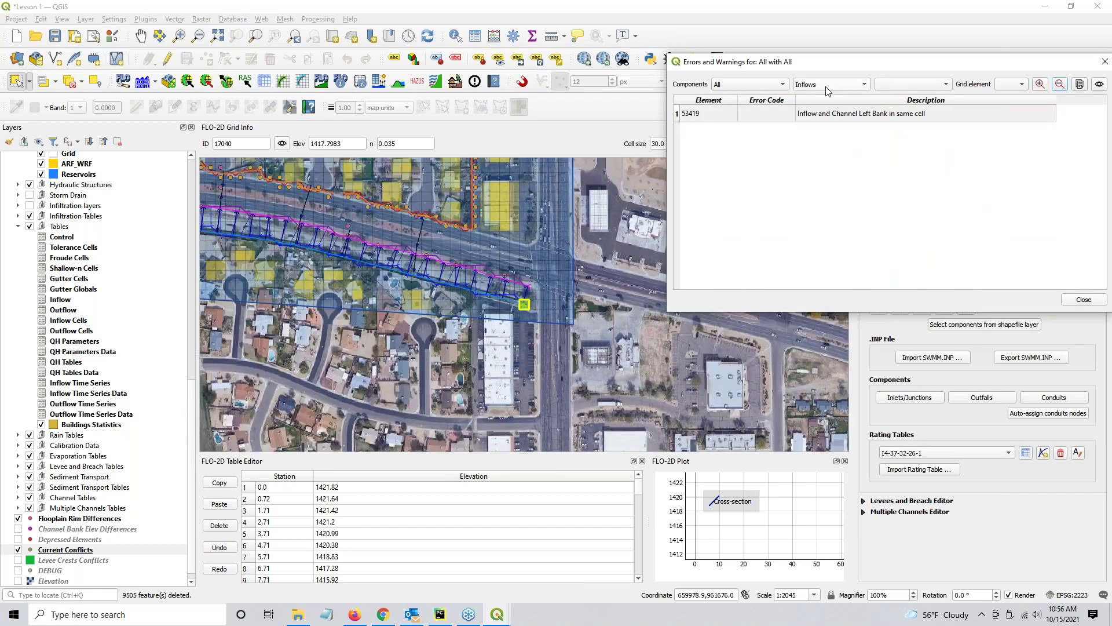
{"action": "left_click", "coordinate": [842, 114]}
{"action": "left_click", "coordinate": [829, 90]}
{"action": "left_click", "coordinate": [827, 96]}
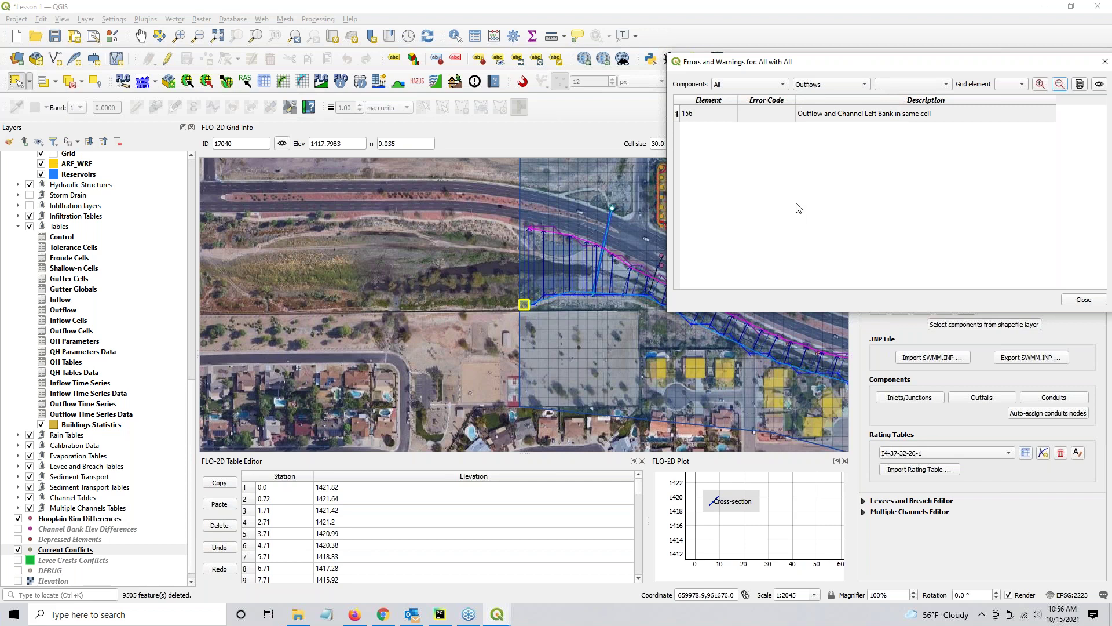
{"action": "left_click", "coordinate": [915, 86]}
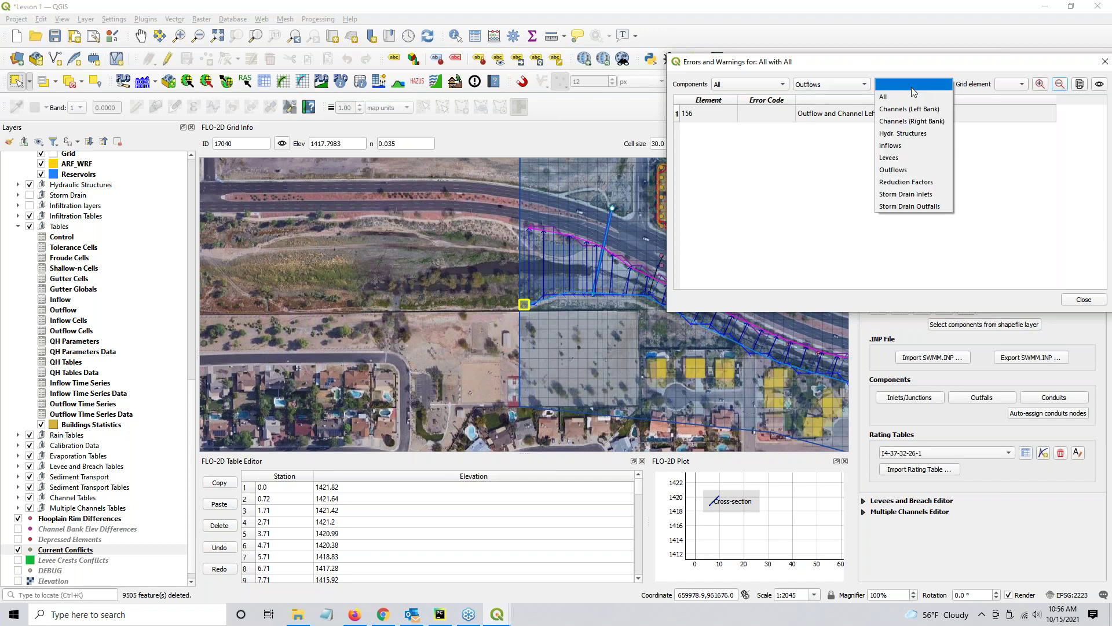
Step: Filter the conflicts by Hydr. Structures, then by Levees
{"action": "left_click", "coordinate": [857, 87]}
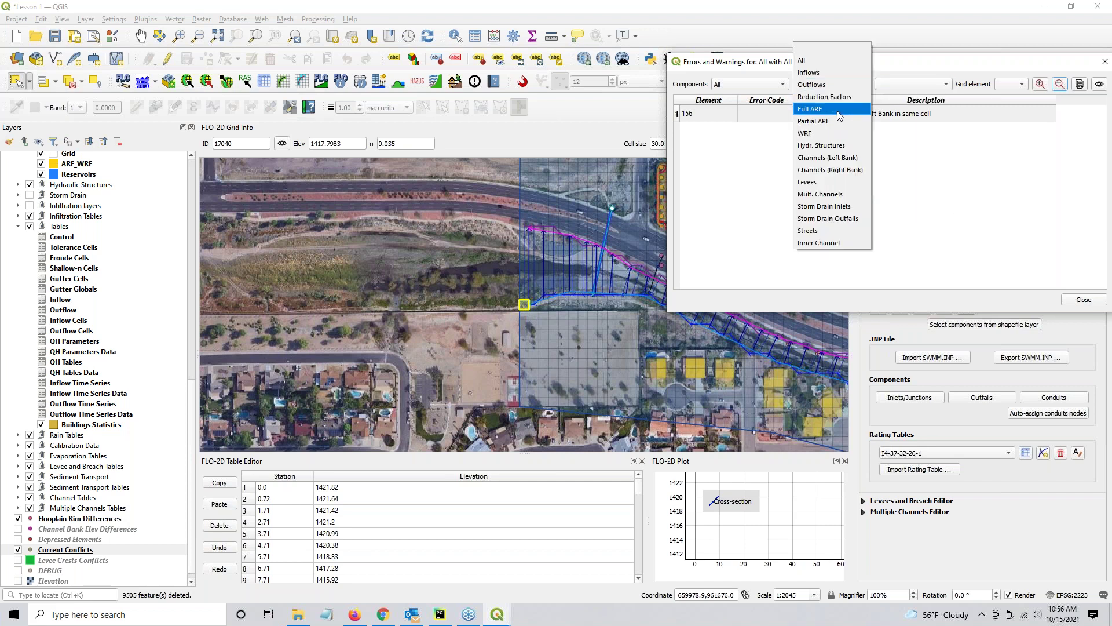
{"action": "left_click", "coordinate": [829, 145]}
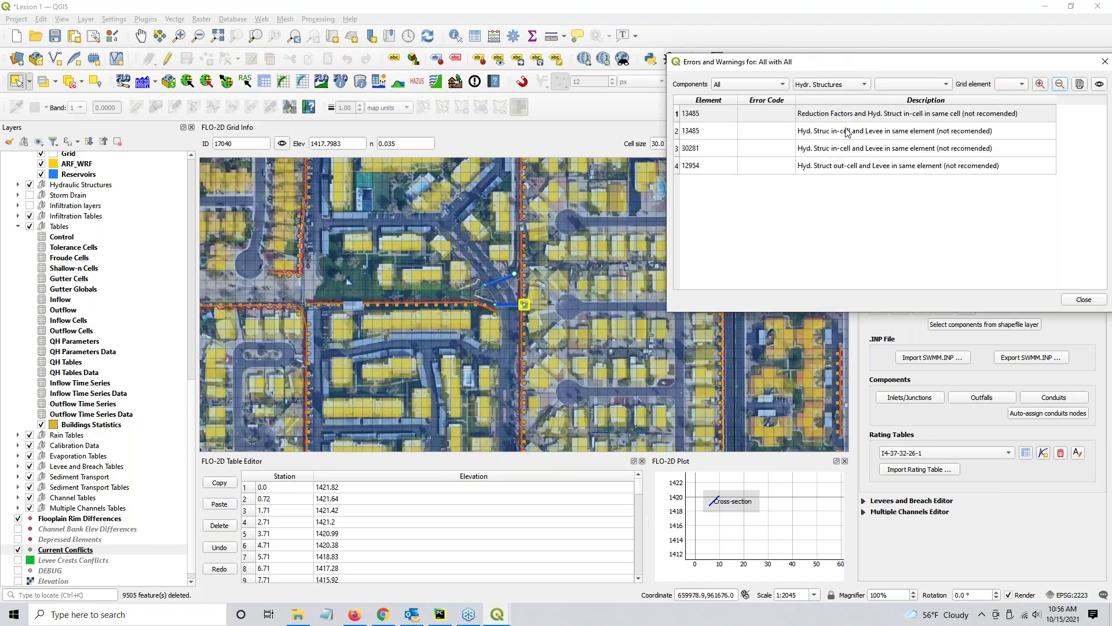
{"action": "left_click", "coordinate": [837, 85]}
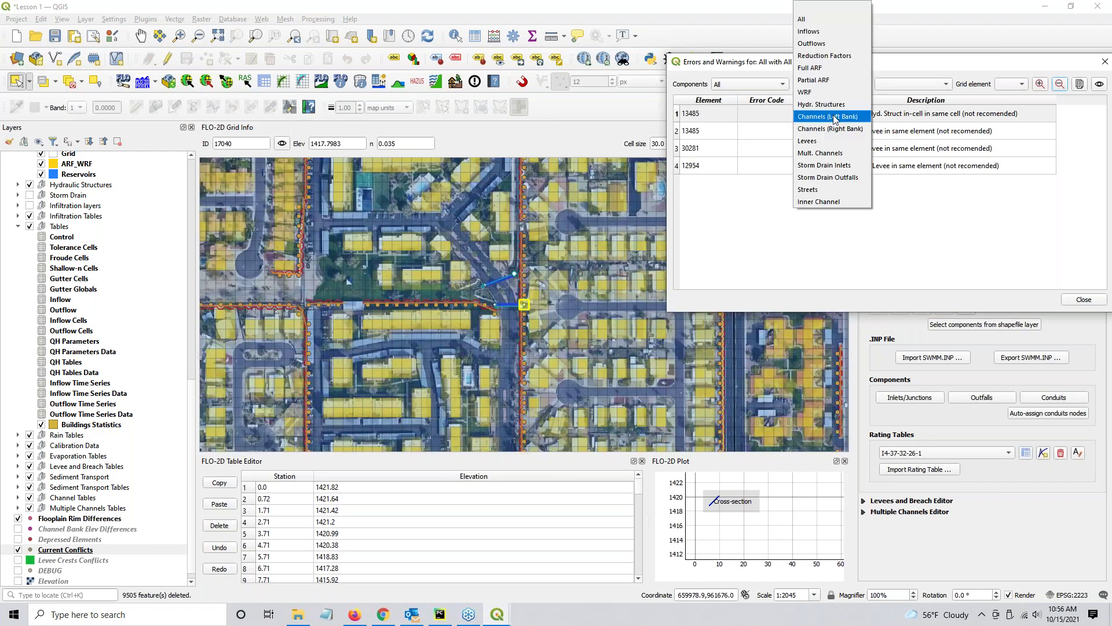
{"action": "left_click", "coordinate": [828, 144]}
Step: Filter the conflicts by Storm Drain Inlets and zoom the map in on element 34807
{"action": "left_click", "coordinate": [851, 88]}
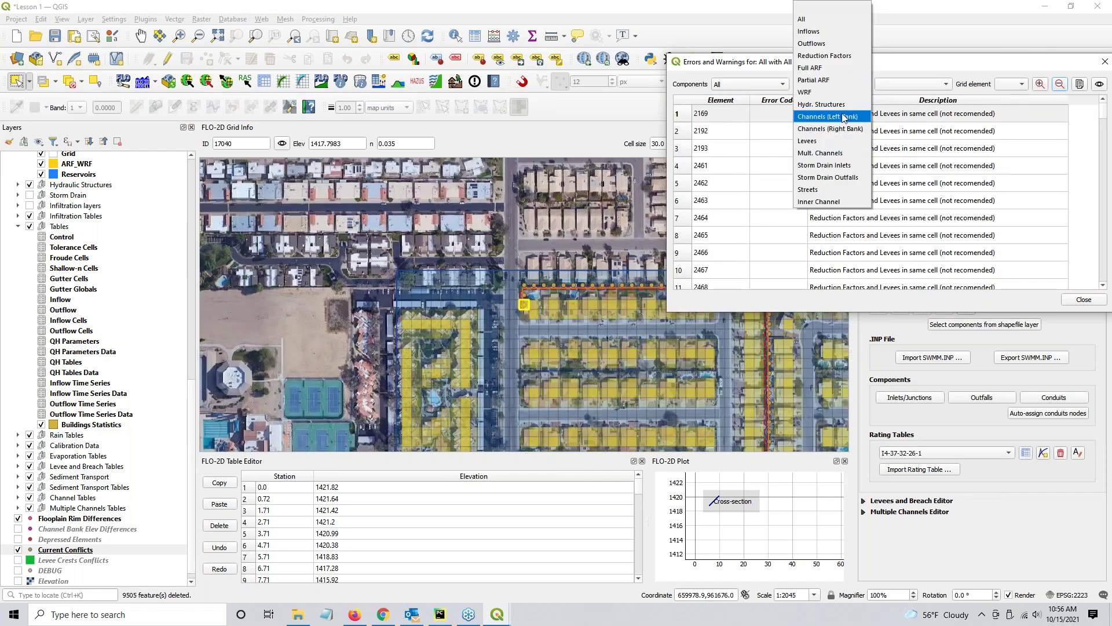
{"action": "left_click", "coordinate": [830, 166]}
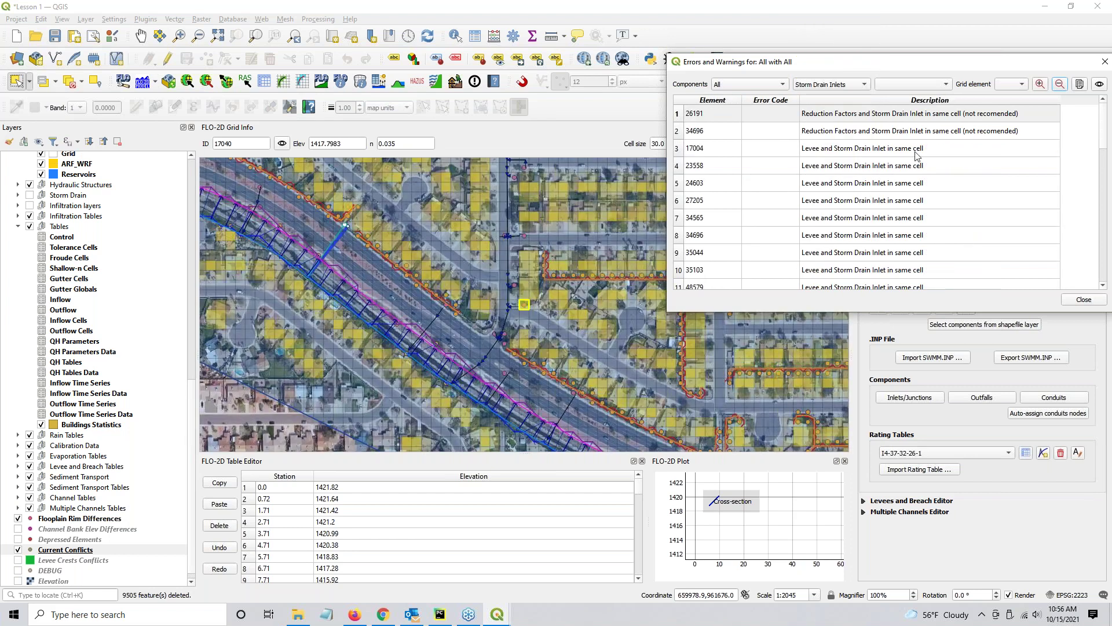
{"action": "scroll", "coordinate": [880, 194], "scroll_direction": "down", "scroll_amount": 9}
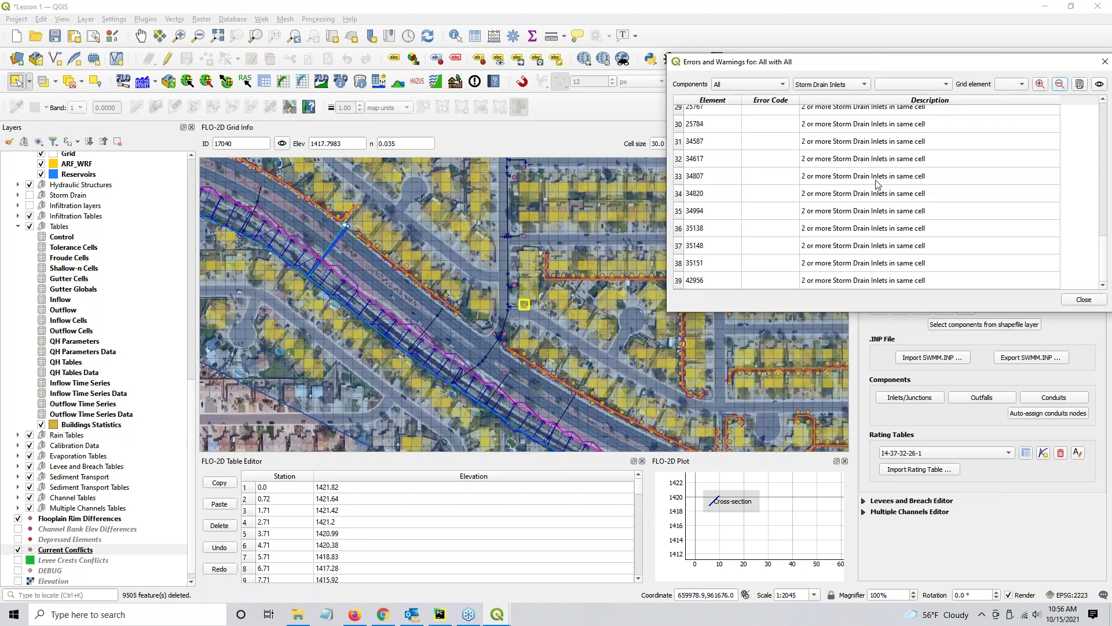
{"action": "left_click", "coordinate": [877, 180]}
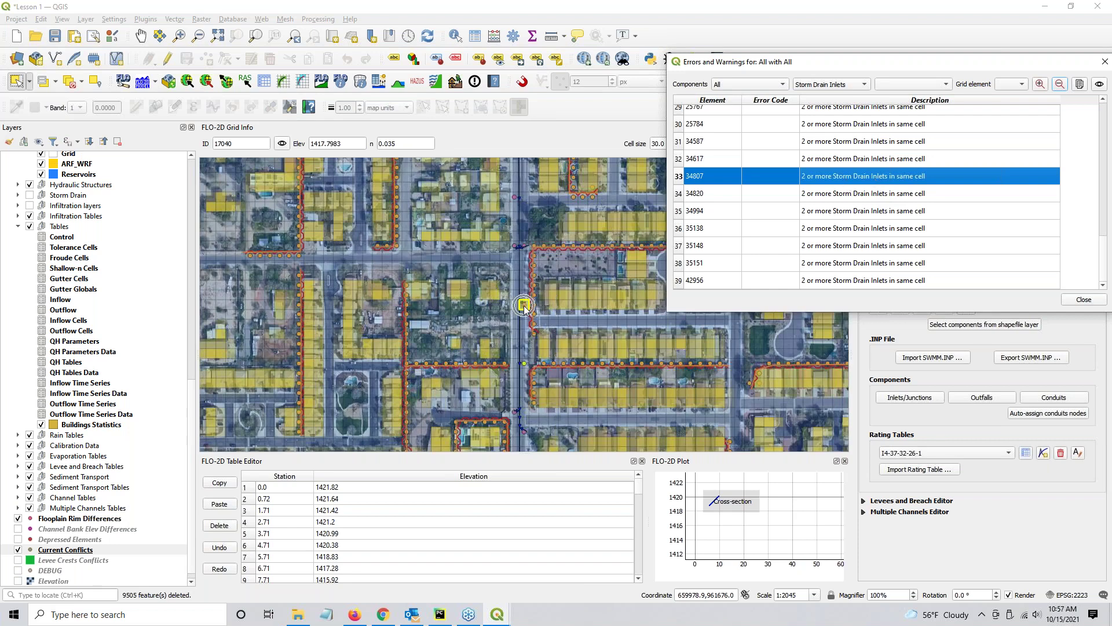
{"action": "left_click", "coordinate": [1040, 84]}
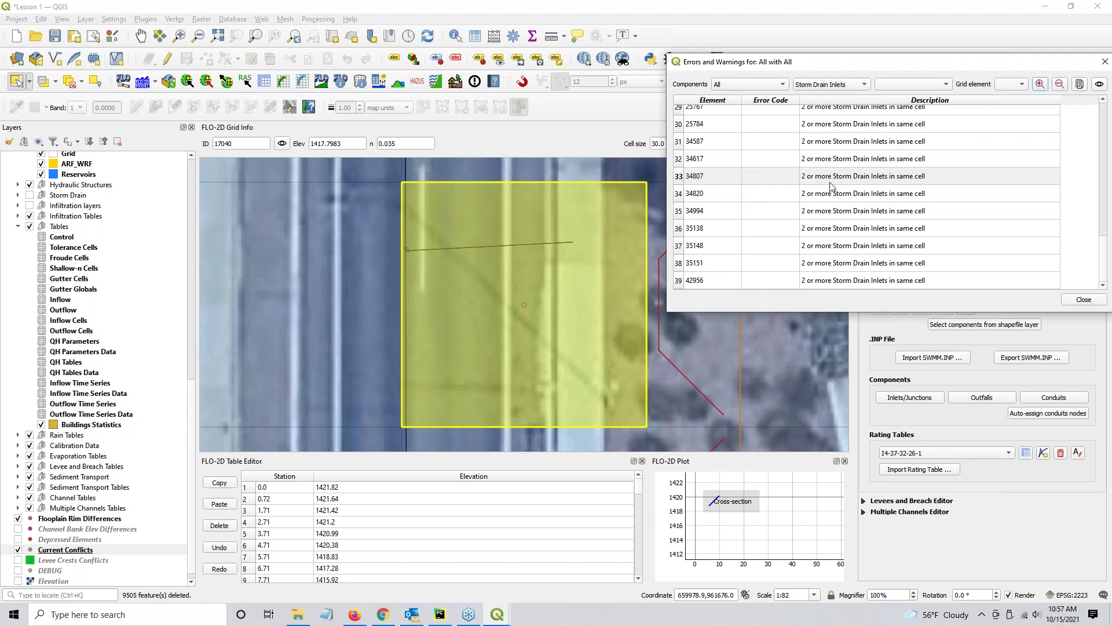
Step: Look through the other cells with two or more storm drain inlets, then close the errors list
{"action": "left_click_drag", "start_coordinate": [1023, 62], "coordinate": [792, 50]}
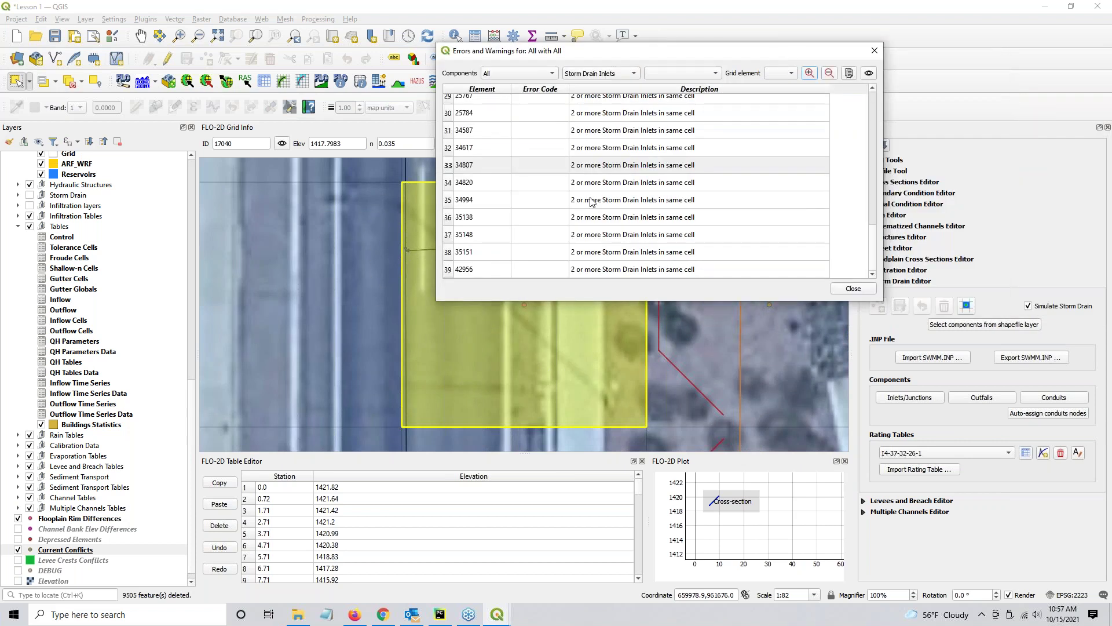
{"action": "scroll", "coordinate": [649, 171], "scroll_direction": "up", "scroll_amount": 3}
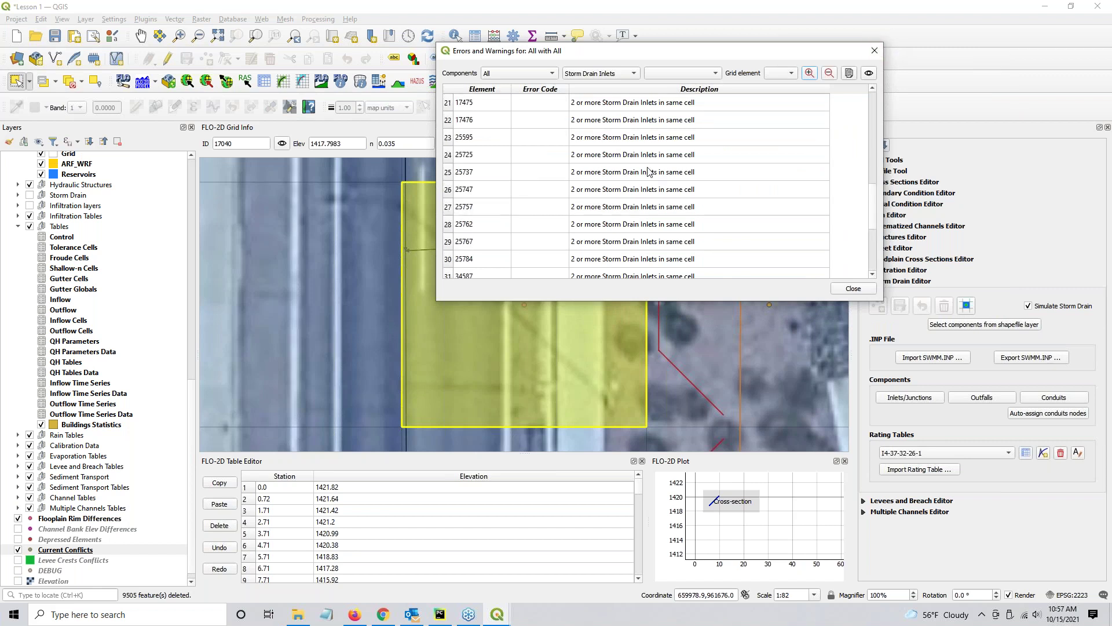
{"action": "left_click", "coordinate": [875, 51]}
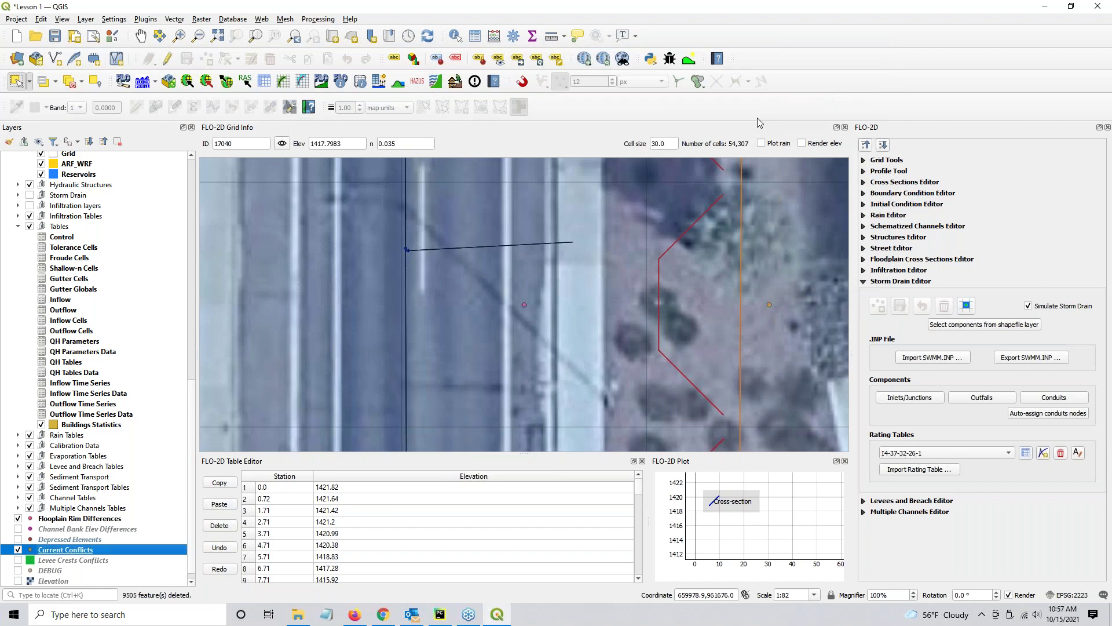
Step: Examine the street, storm drain and levees surrounding element 34807 on the map
{"action": "scroll", "coordinate": [741, 194], "scroll_direction": "down", "scroll_amount": 1}
{"action": "scroll", "coordinate": [695, 223], "scroll_direction": "down", "scroll_amount": 1}
{"action": "left_click_drag", "start_coordinate": [695, 223], "coordinate": [491, 275]}
{"action": "scroll", "coordinate": [491, 275], "scroll_direction": "down", "scroll_amount": 1}
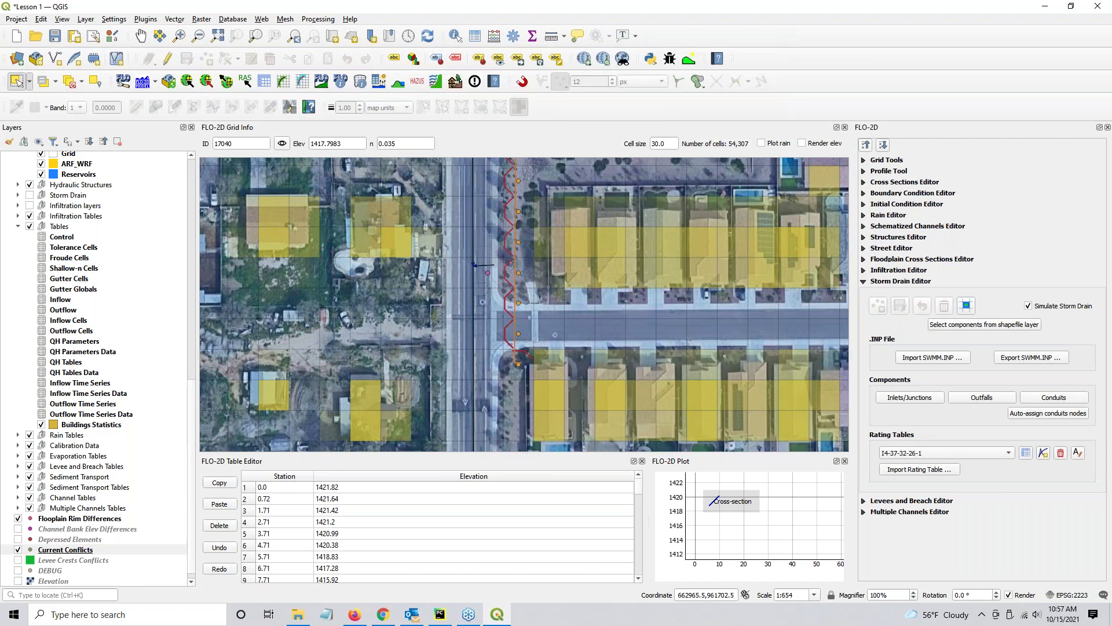
Step: Switch to Chrome and show the Project Recovery and Debug page of the FLO-2D documentation
{"action": "left_click", "coordinate": [383, 614]}
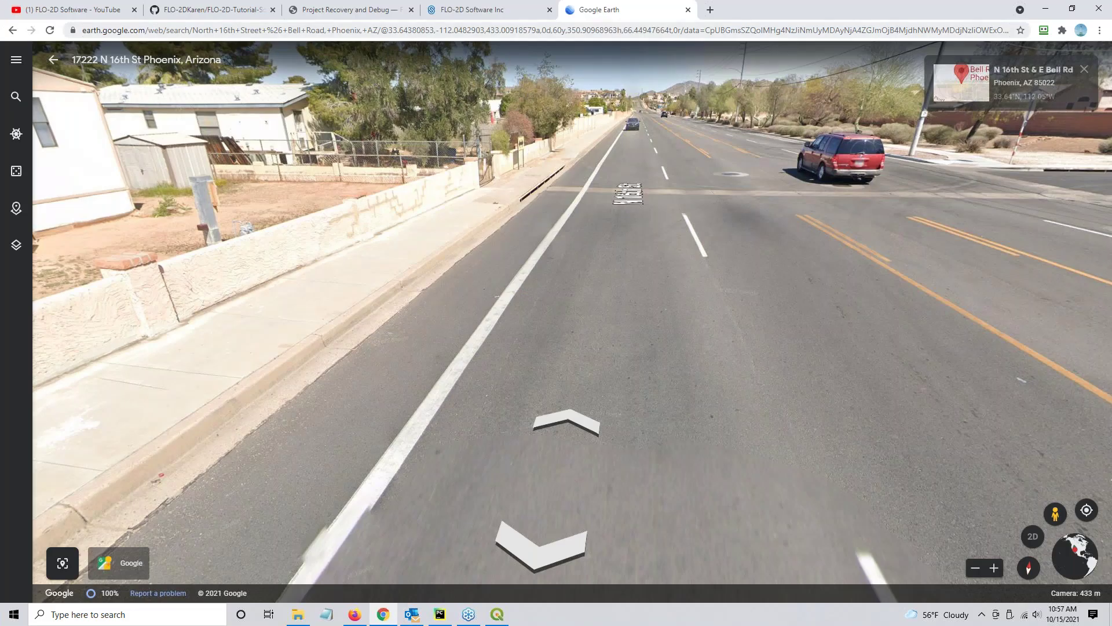
{"action": "left_click", "coordinate": [369, 11]}
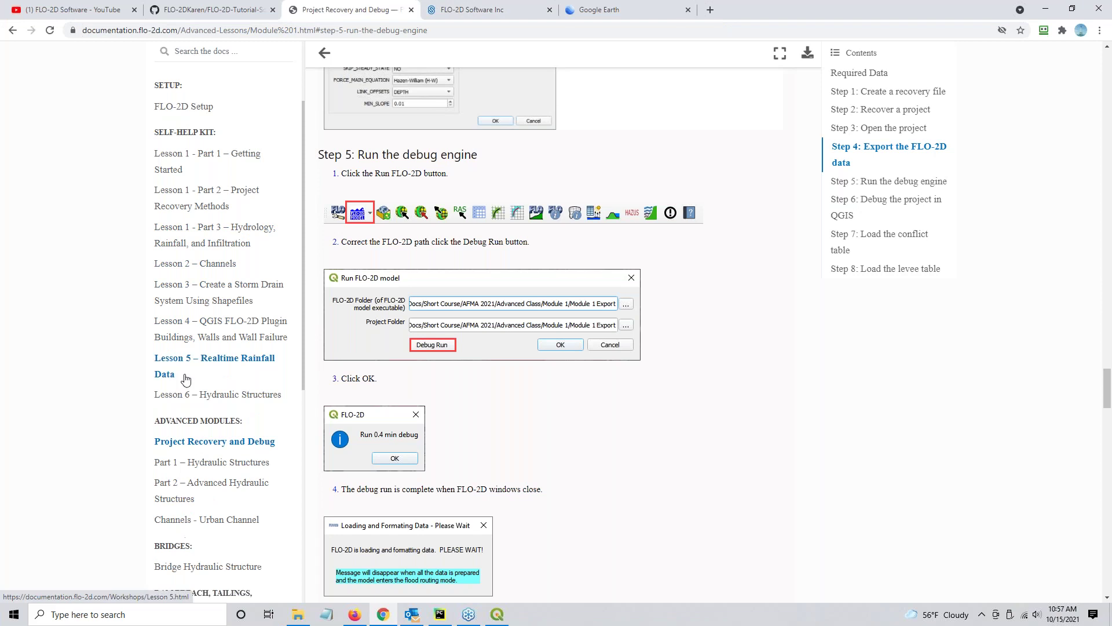